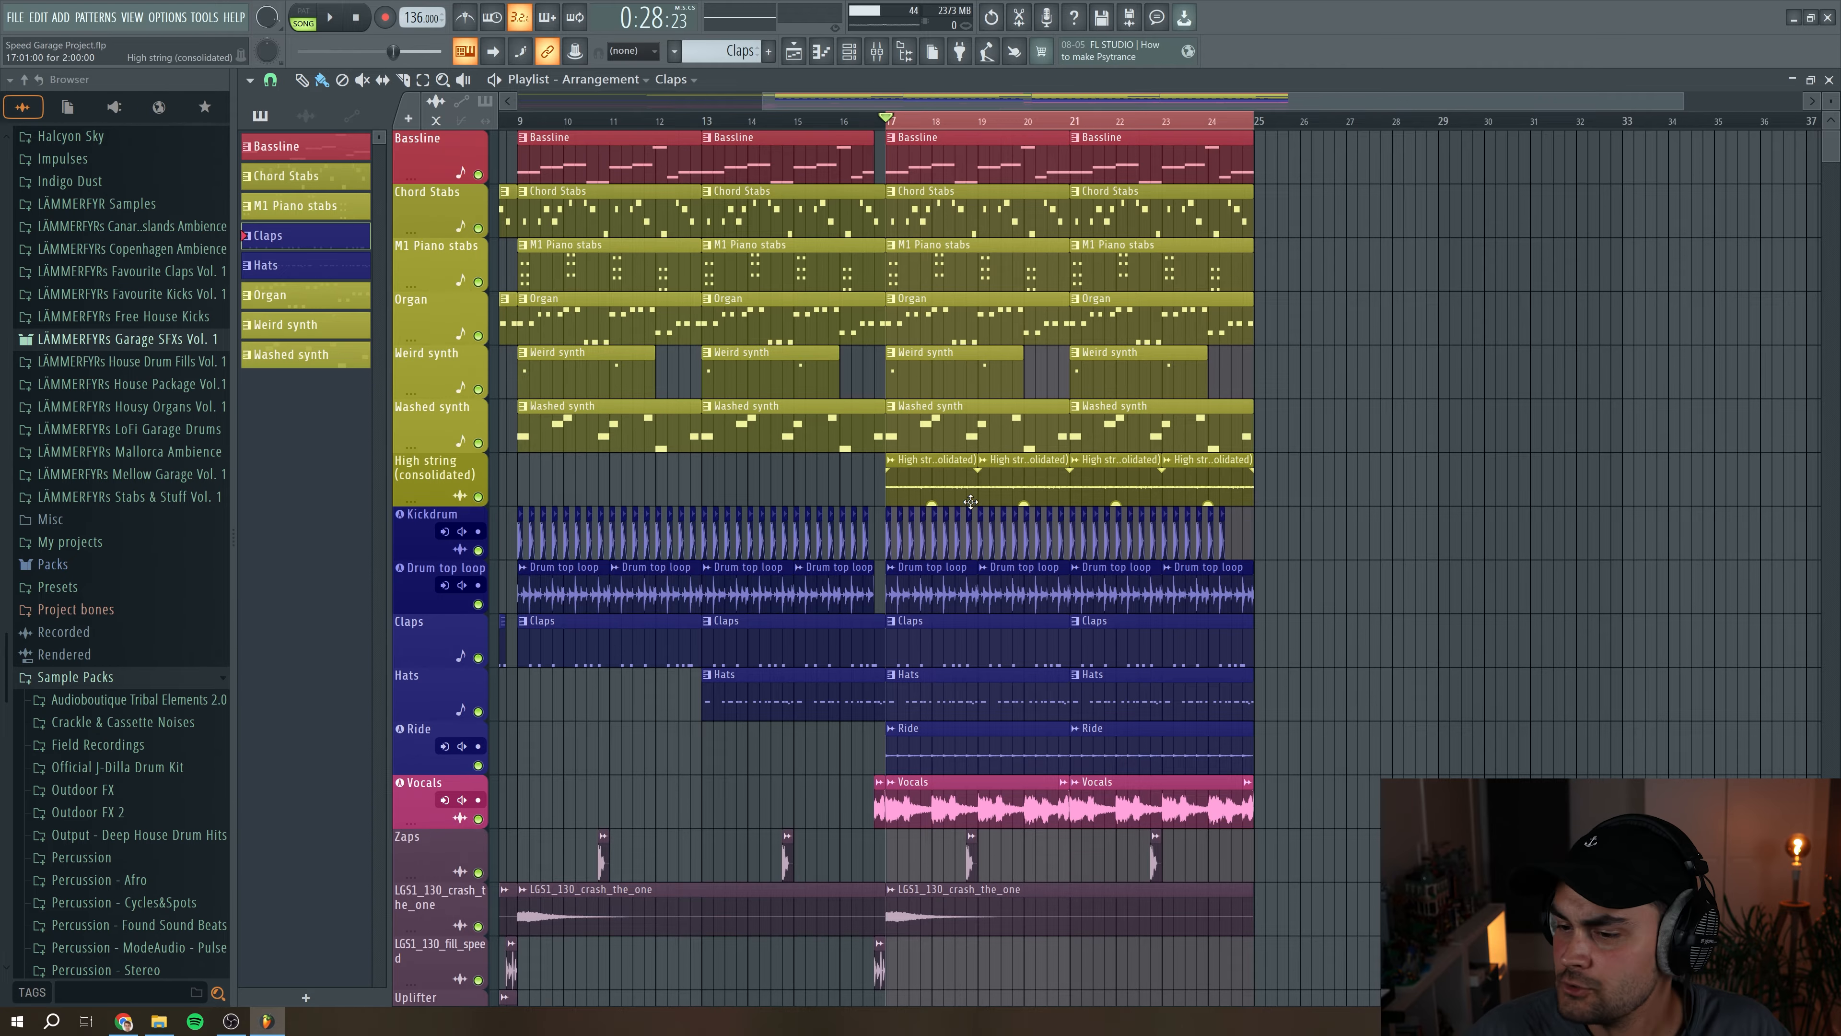
Step: Solo the Kickdrum track in the playlist and play the section from bar 17 to hear it alone
scroll(970, 501, down, 2)
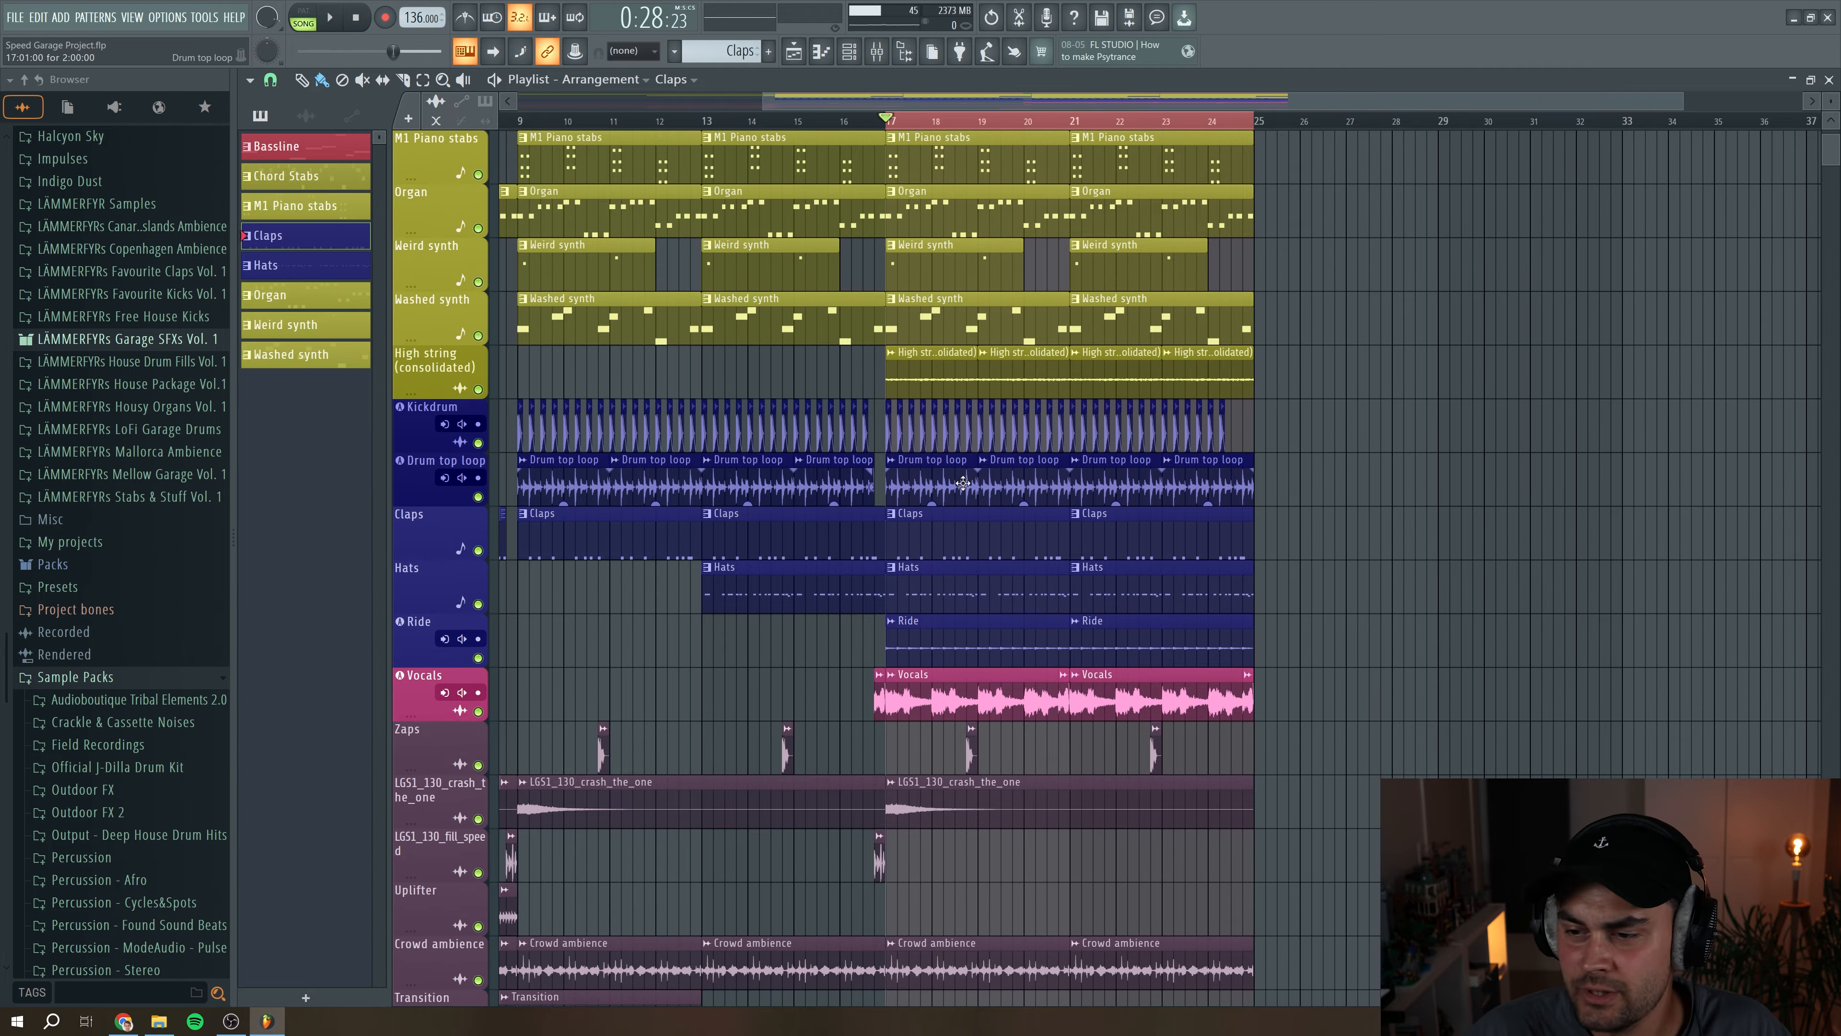
scroll(964, 482, down, 1)
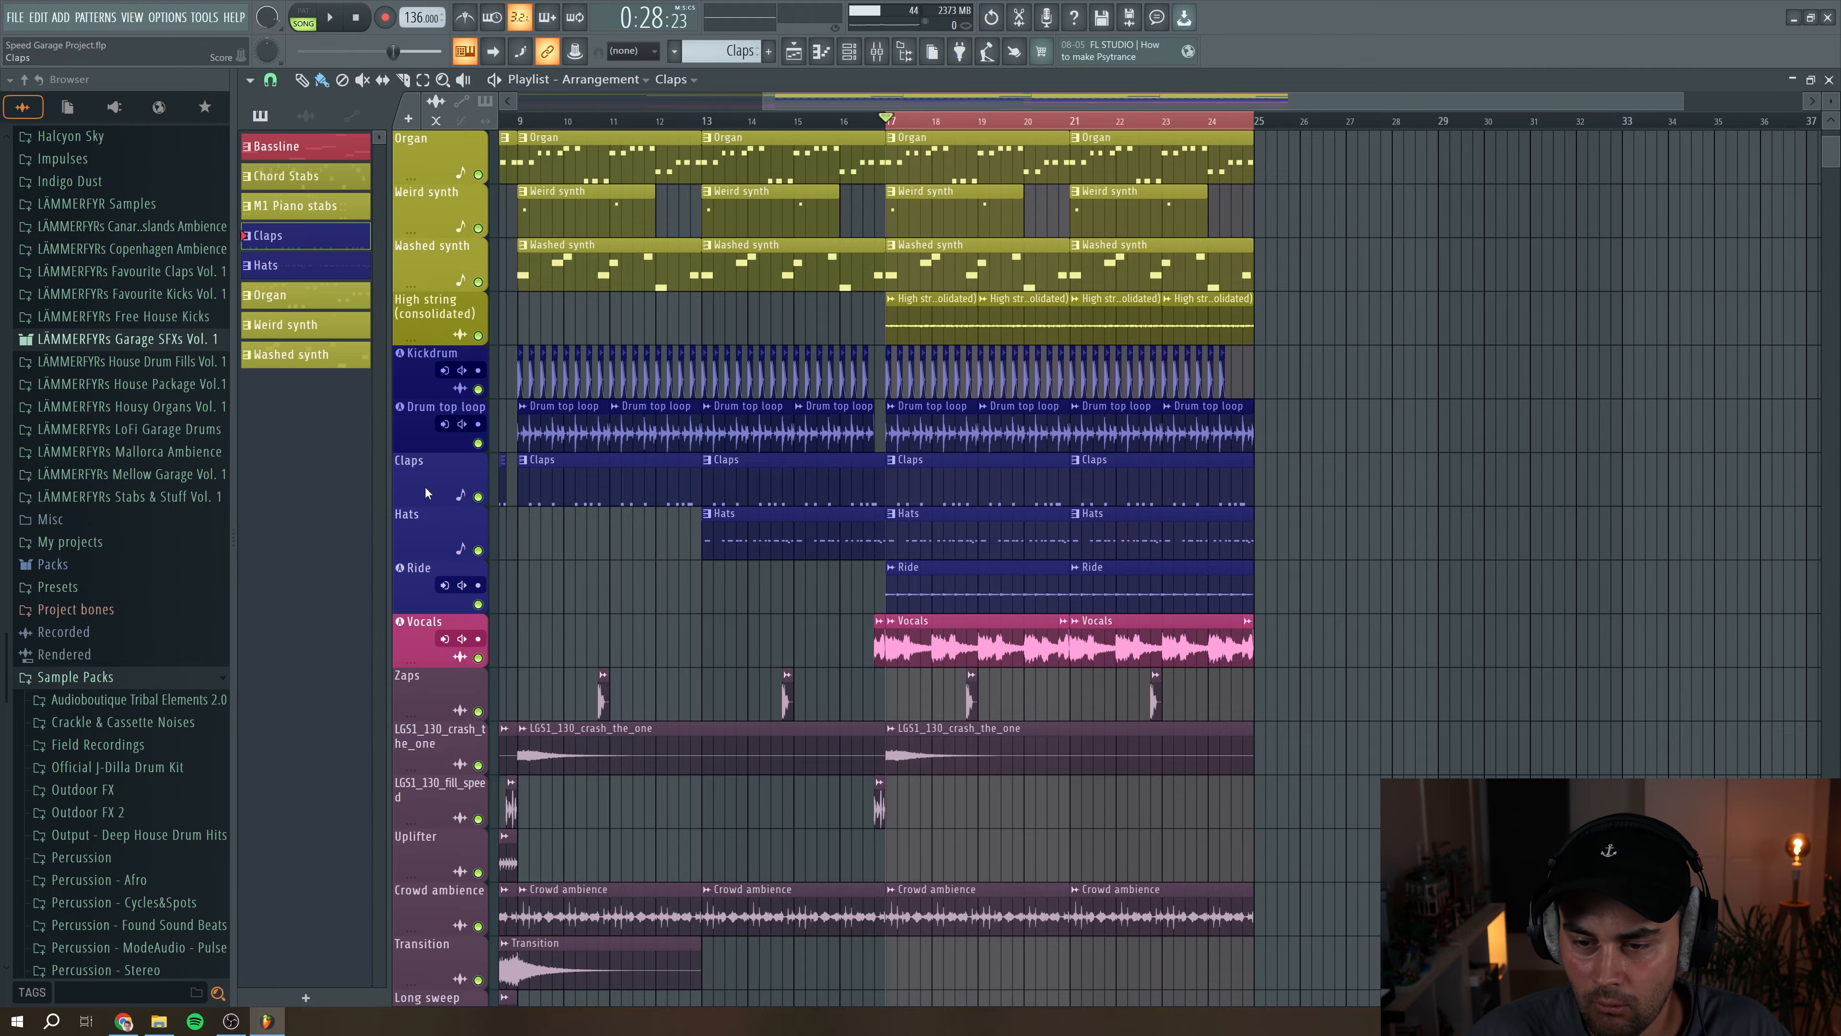
right_click(478, 390)
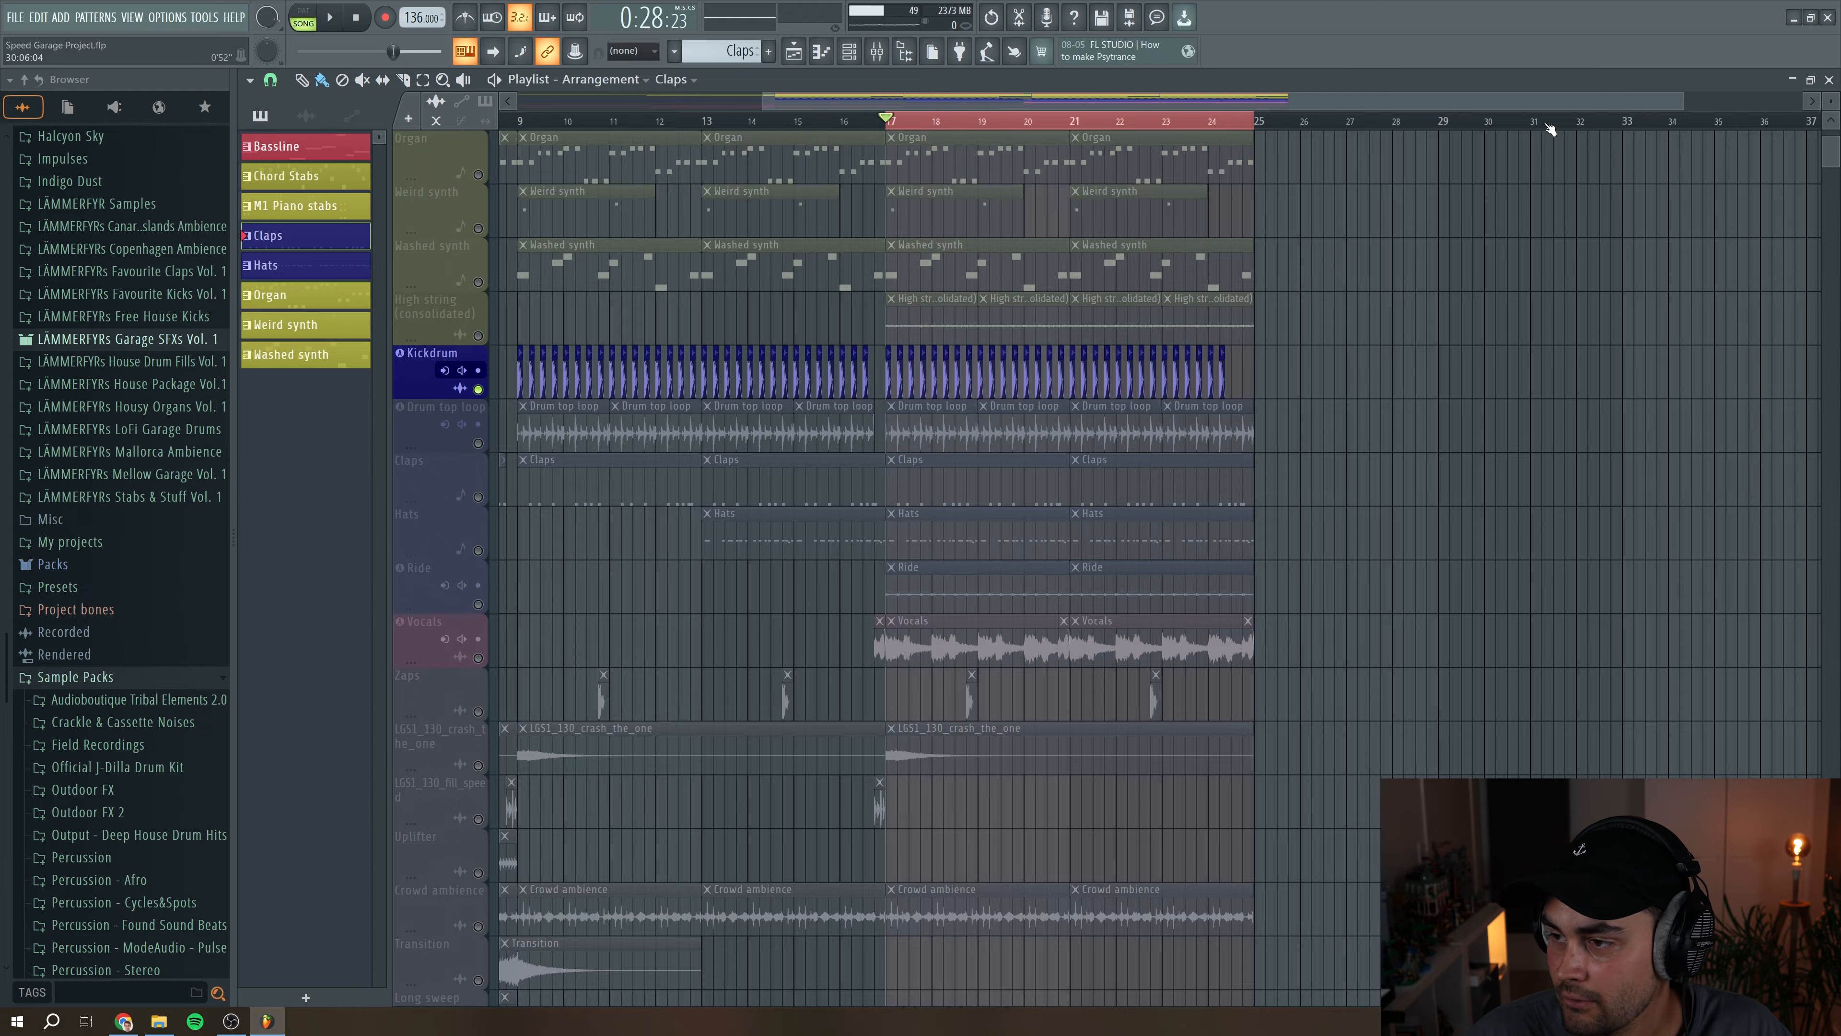
drag(1682, 103, 1382, 104)
key(space)
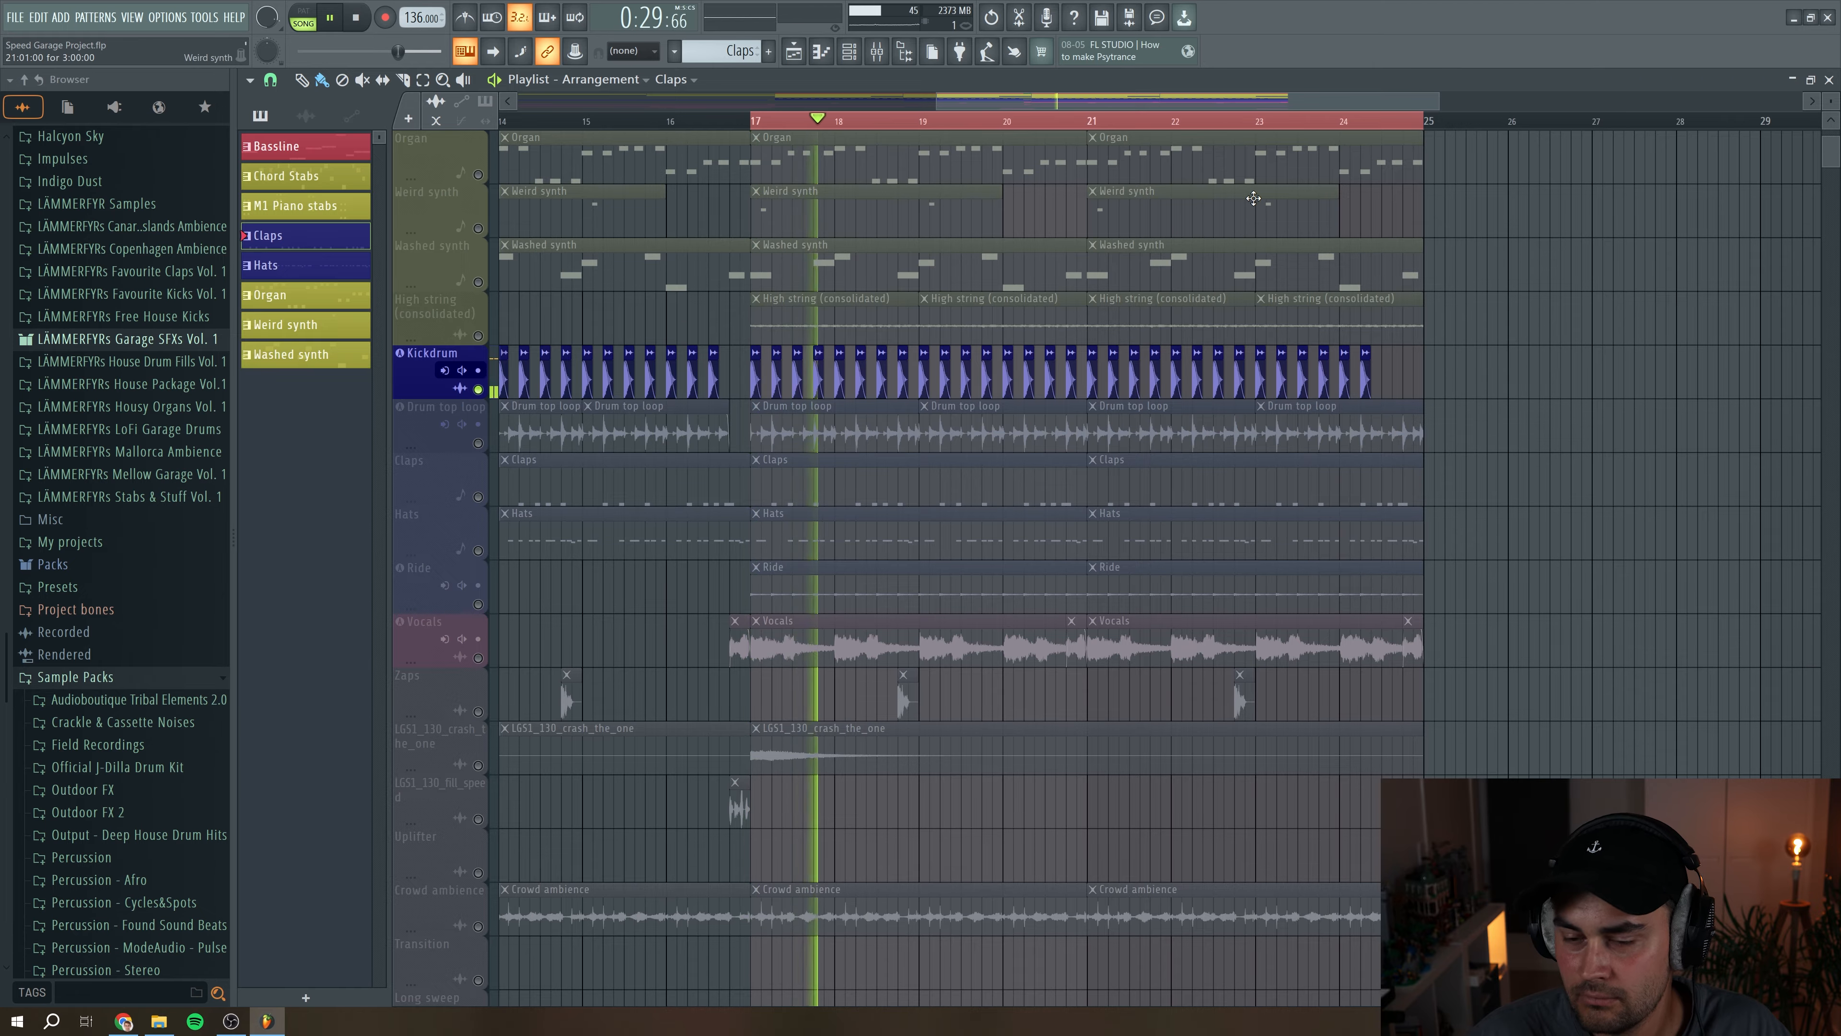
key(space)
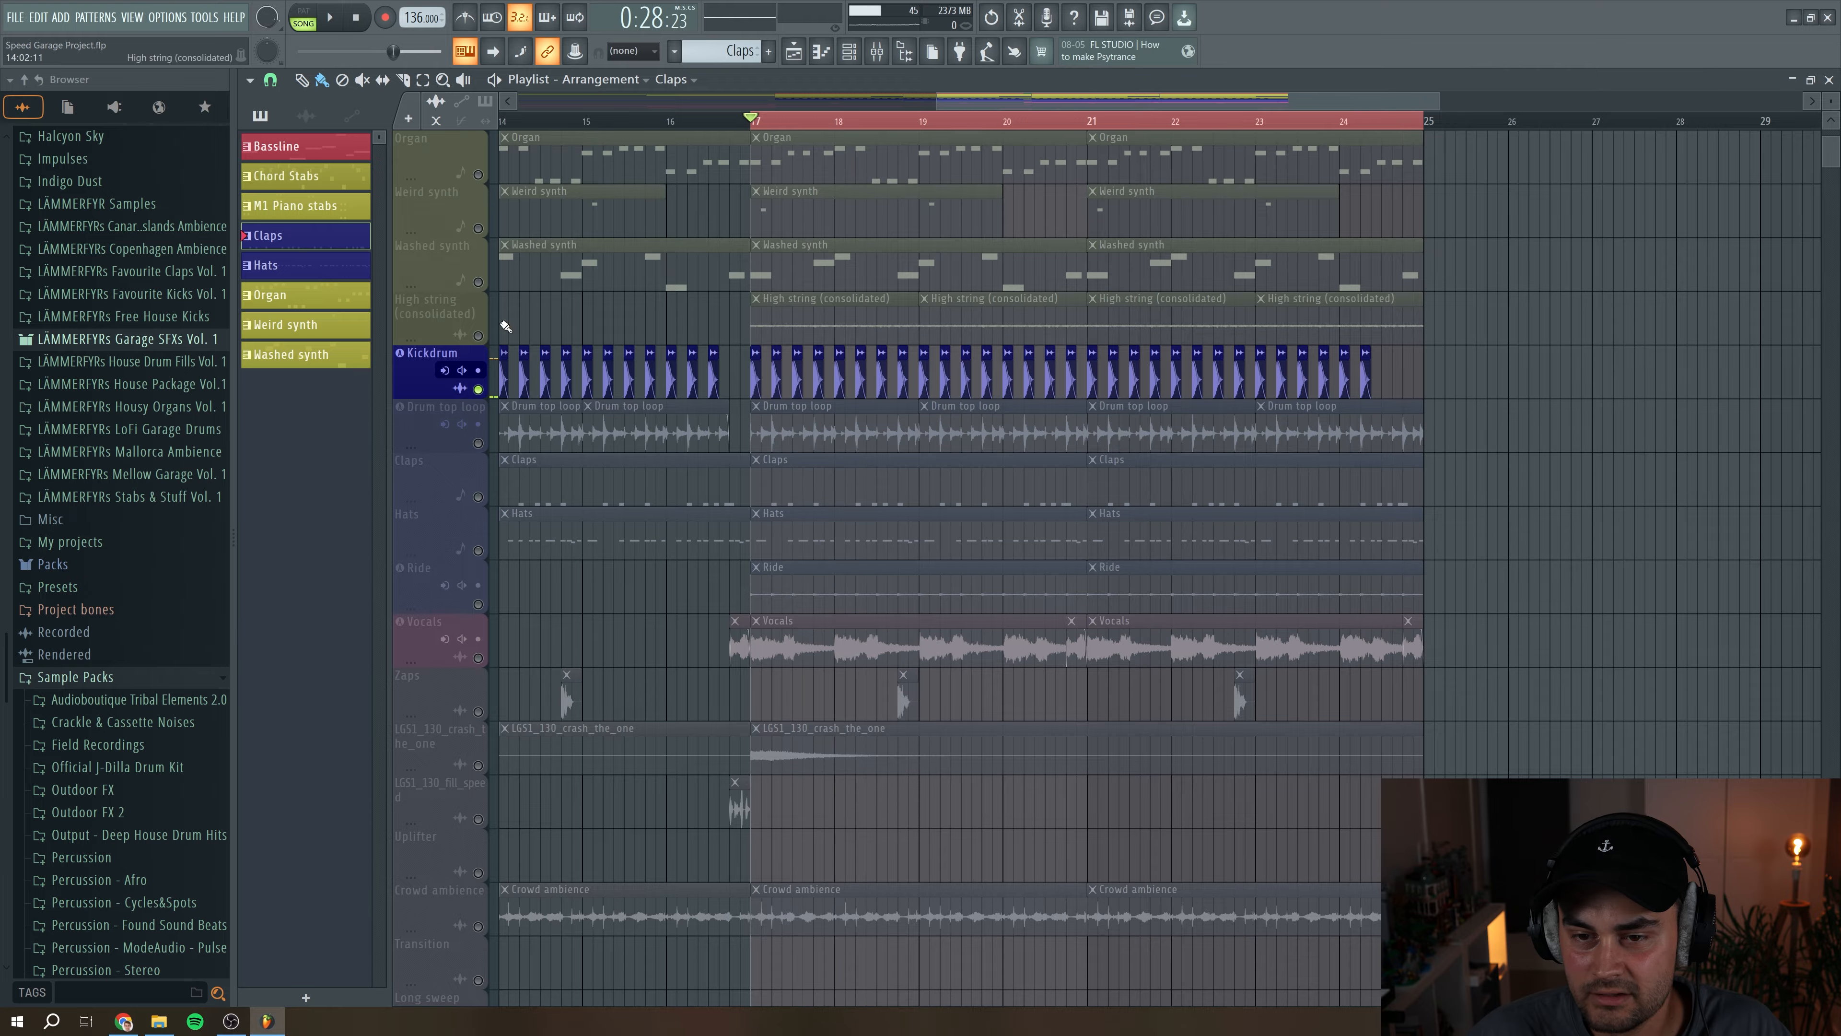
Step: Inspect the Kickdrum audio clip's sample settings and its mixer track's effect slots
click(306, 116)
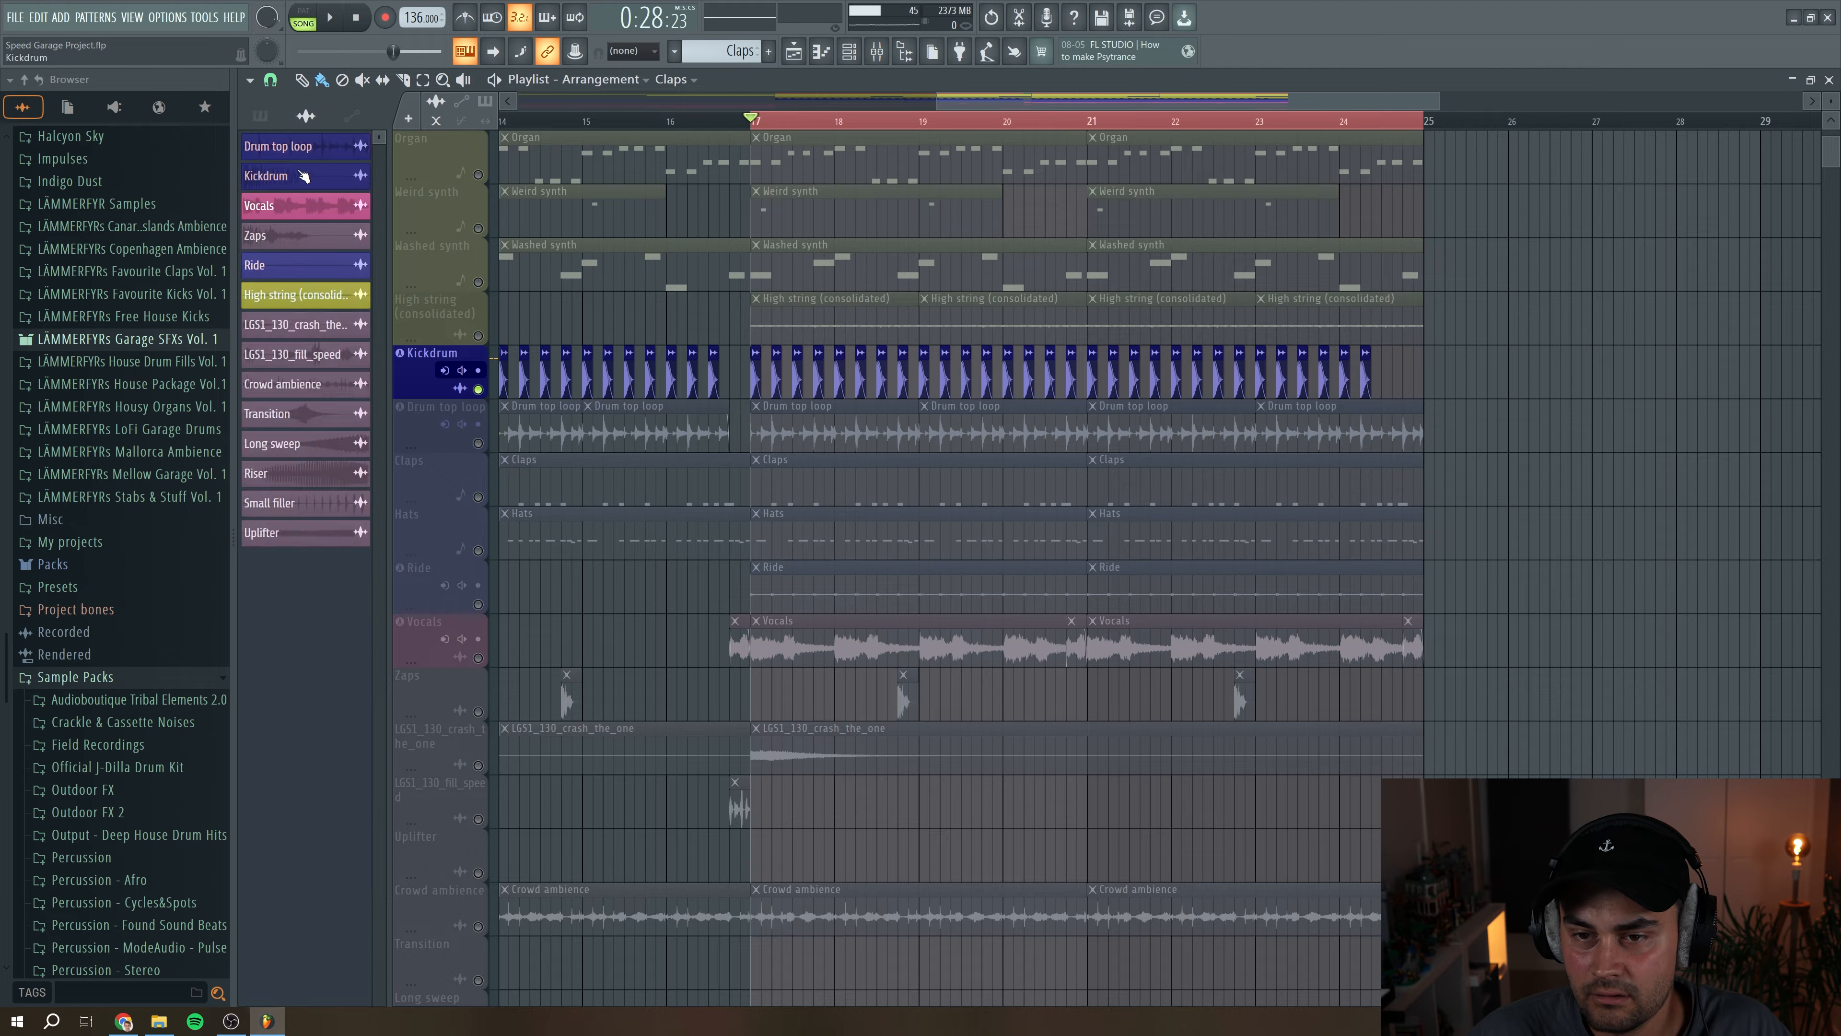
double_click(306, 182)
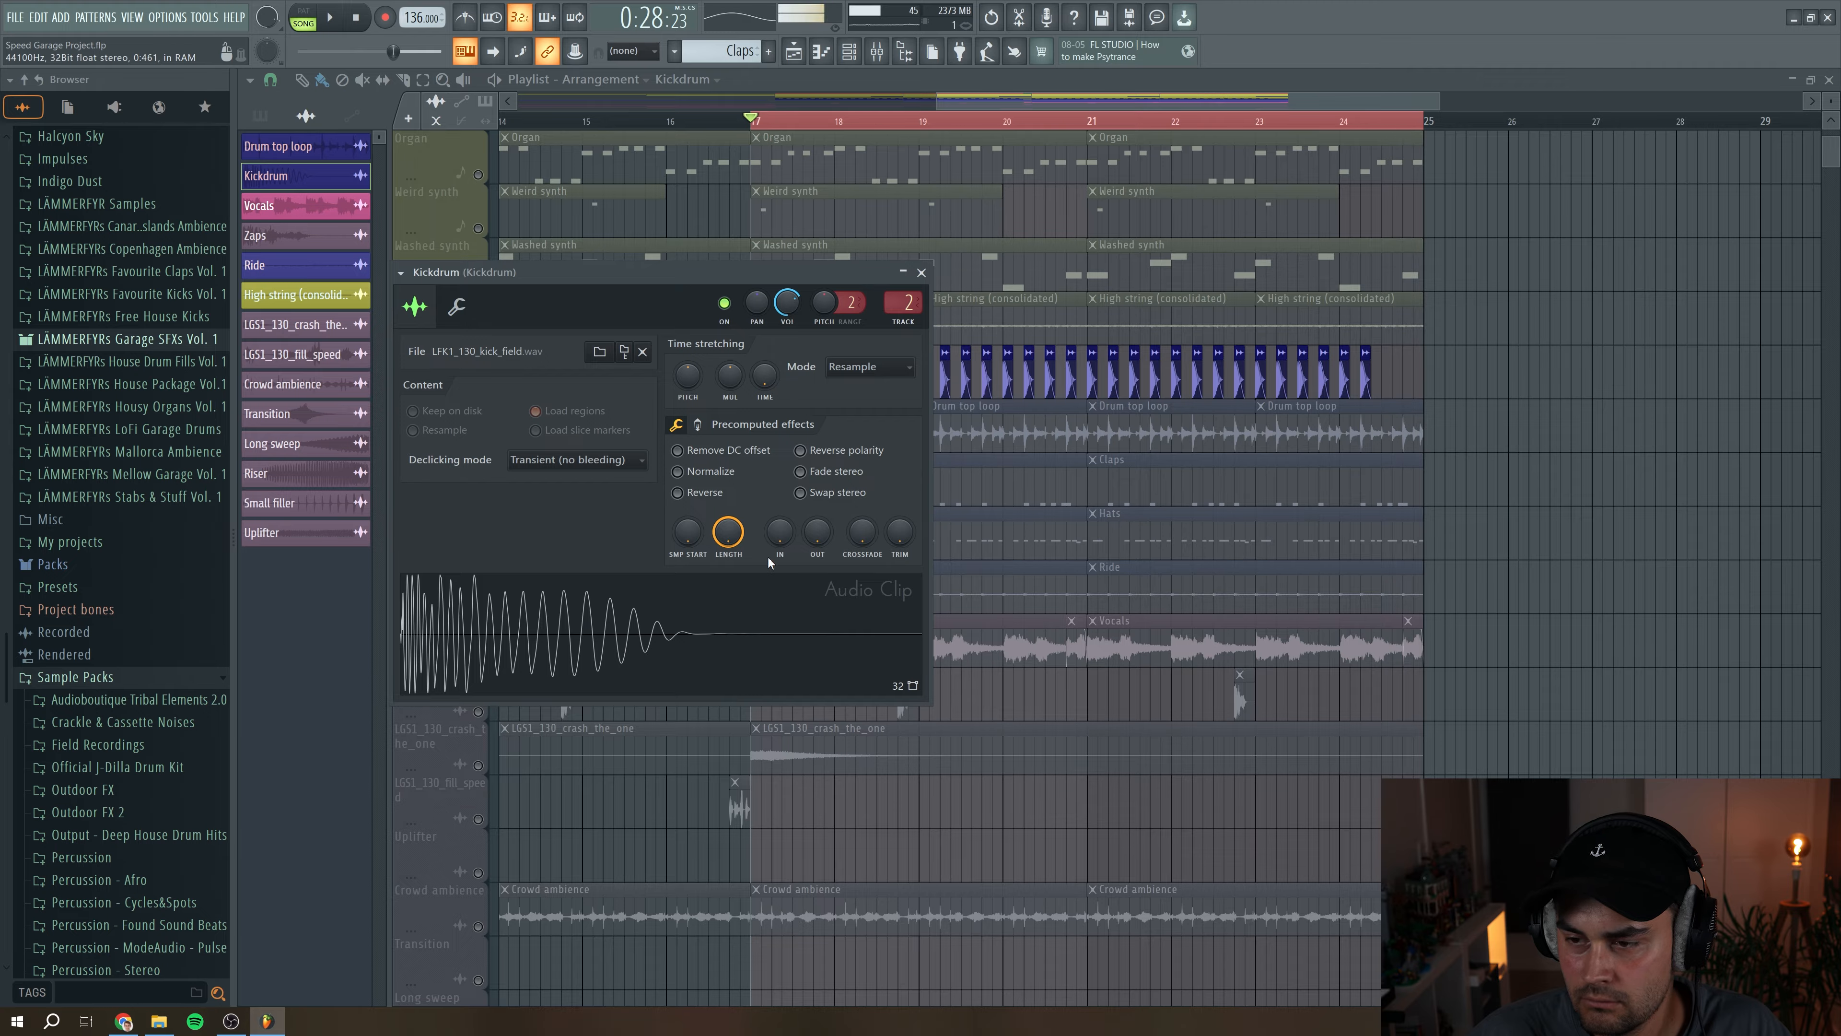
key(F9)
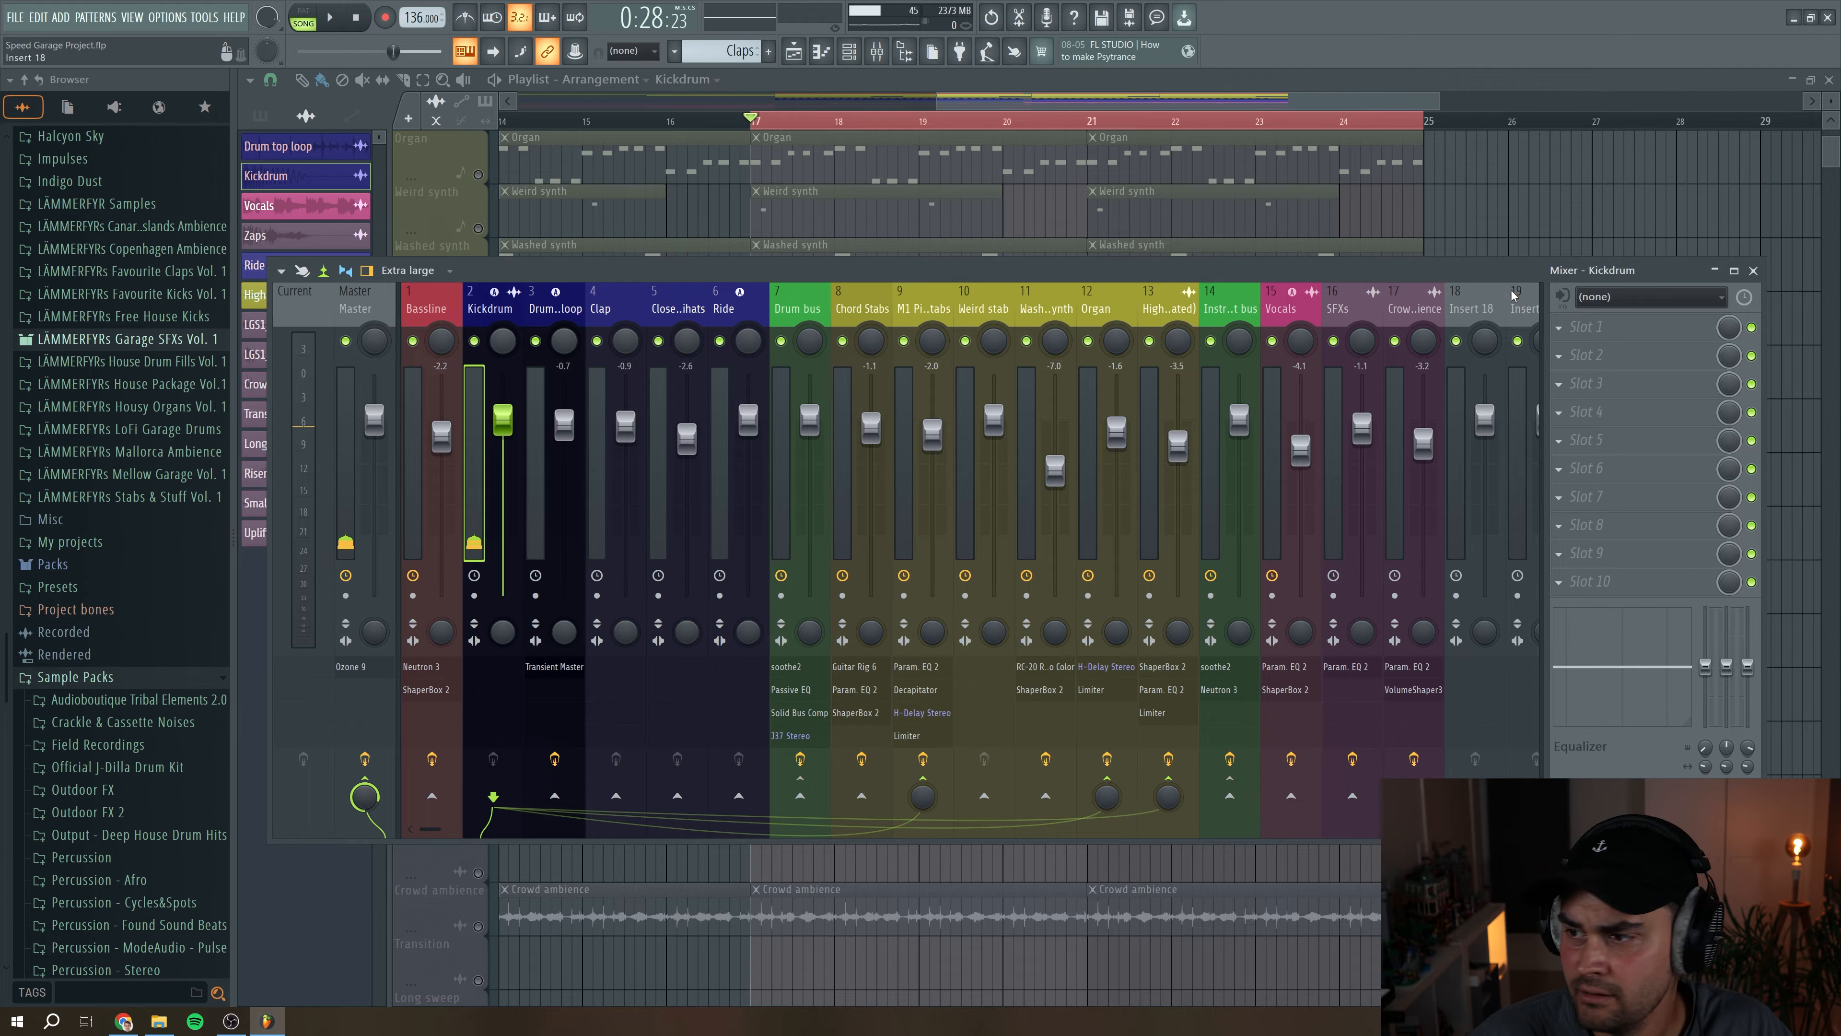
click(1754, 270)
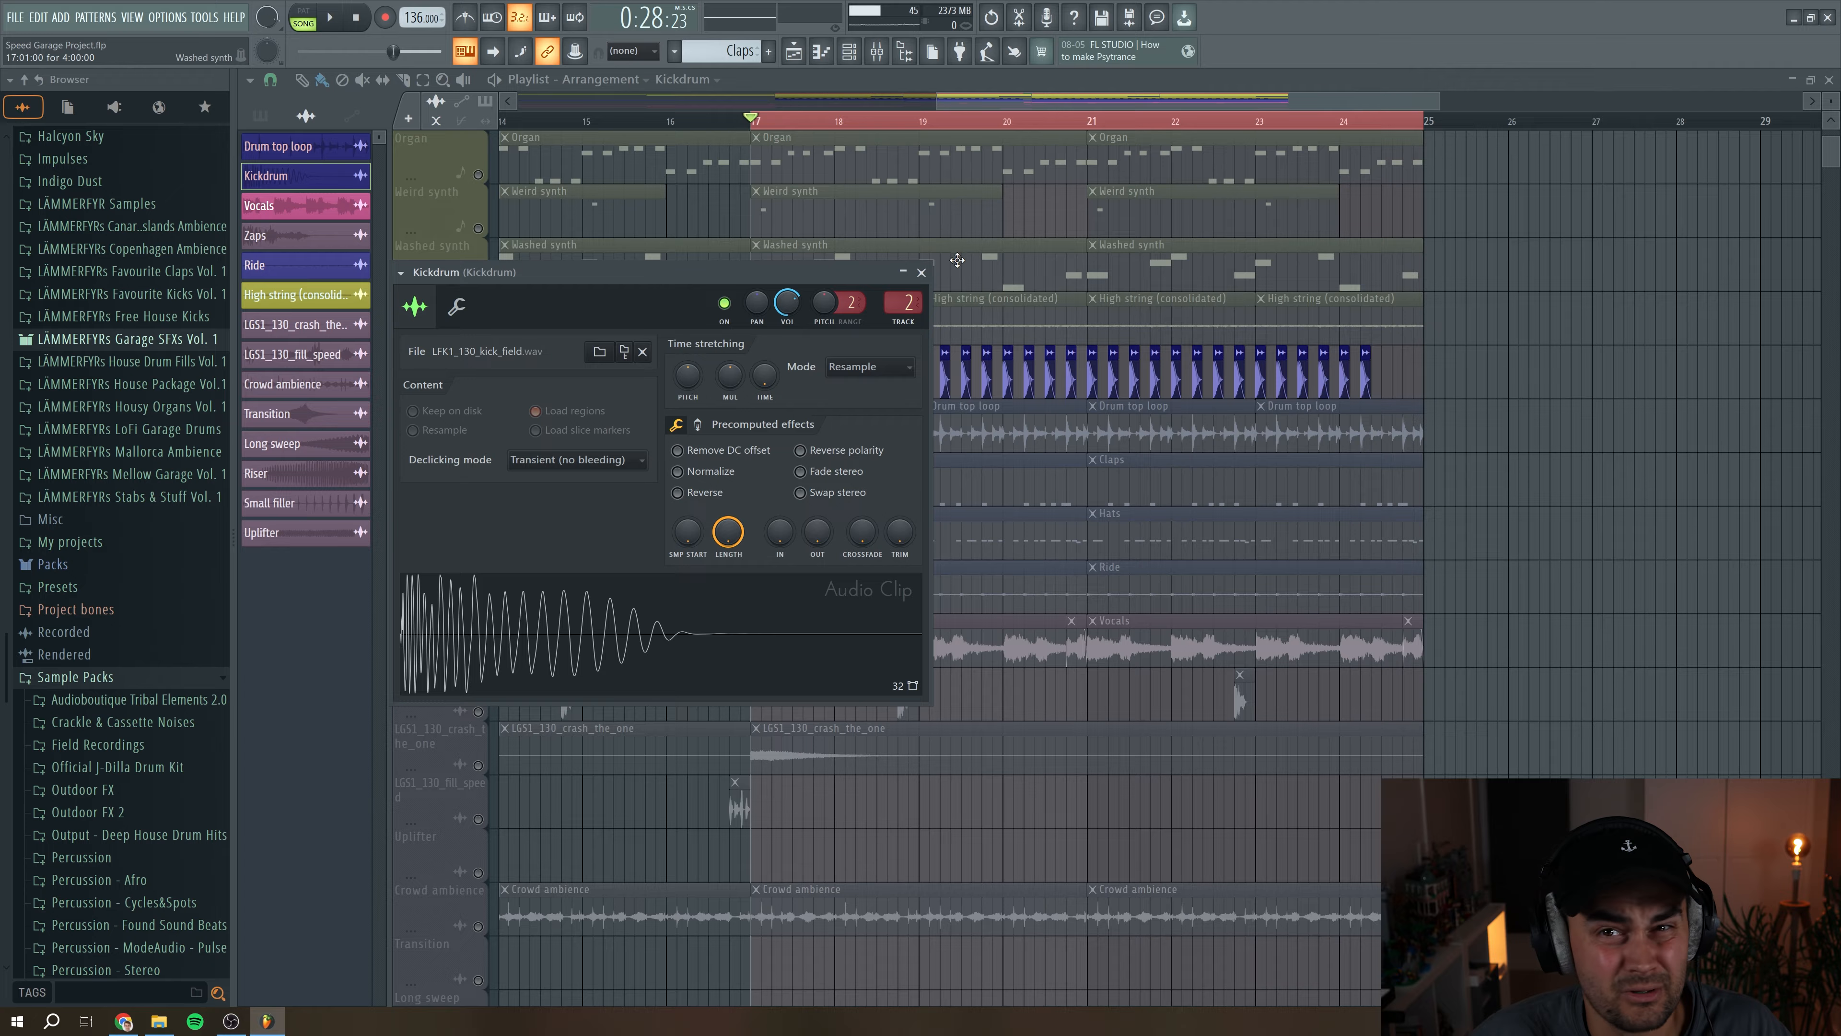
click(921, 270)
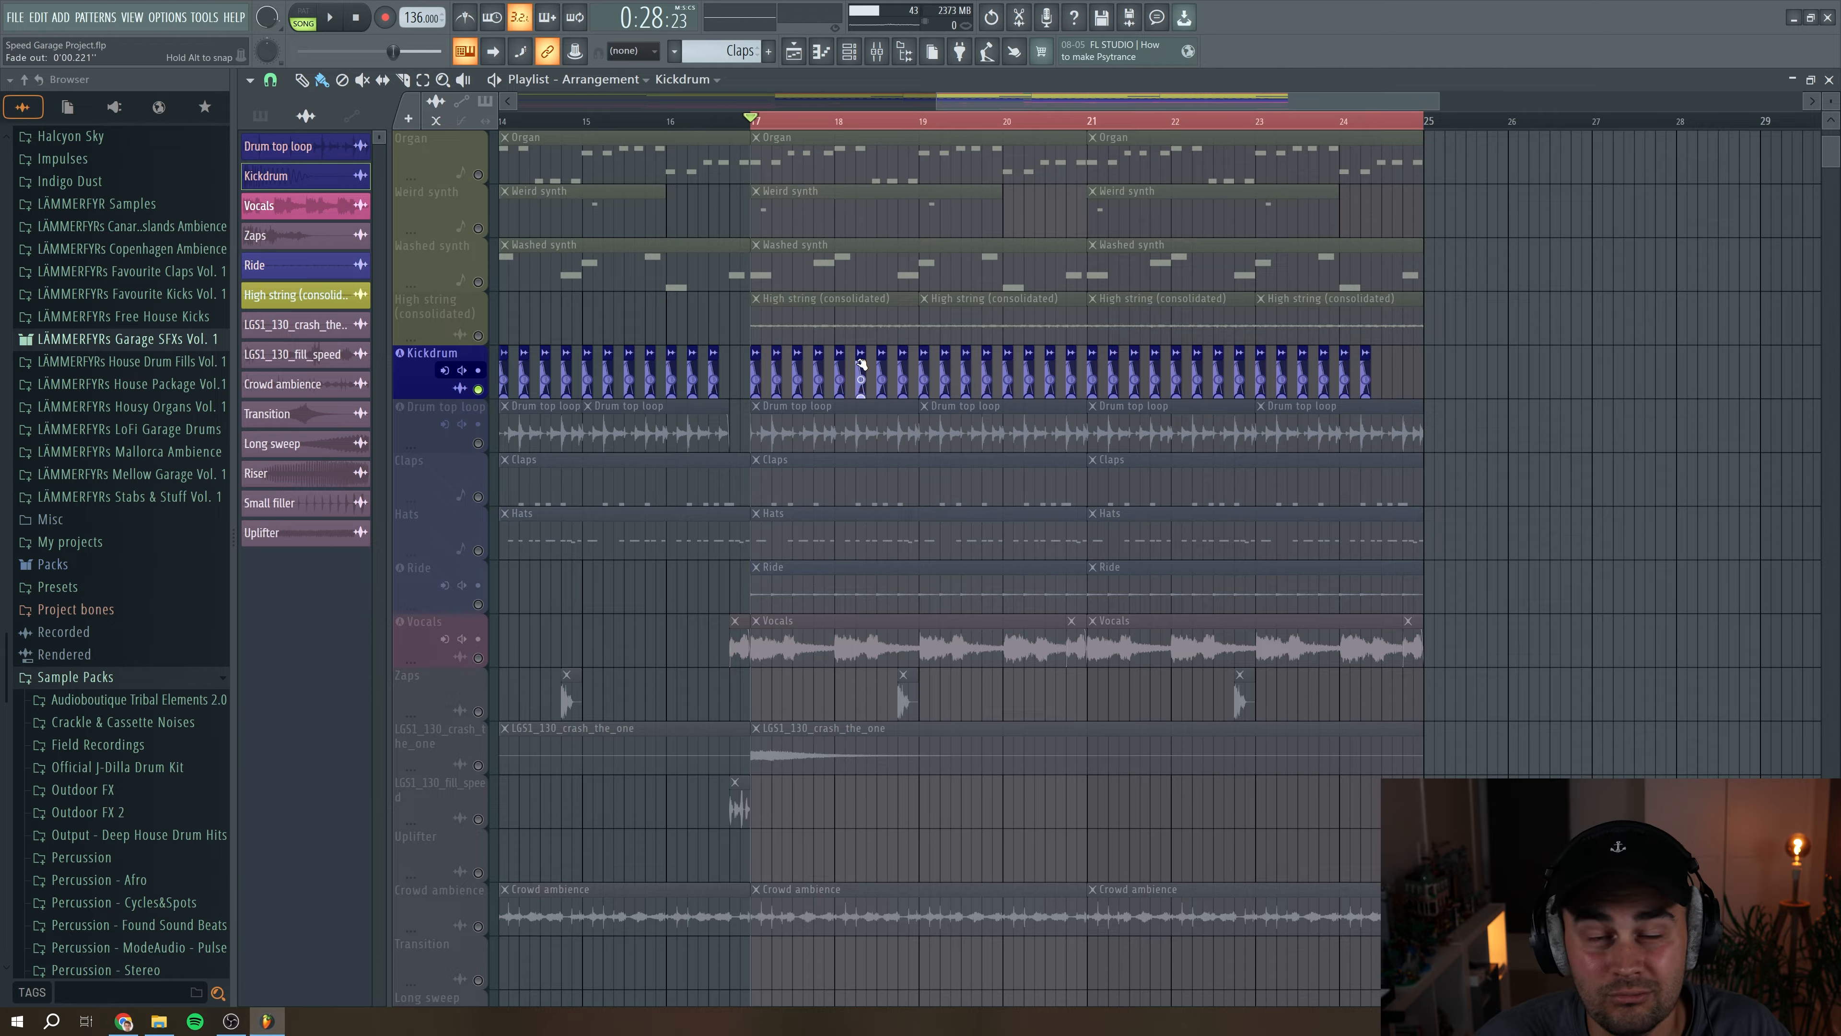
Step: Unmute the Drum top loop track and play it together with the kick from bar 17
drag(1437, 102, 1360, 104)
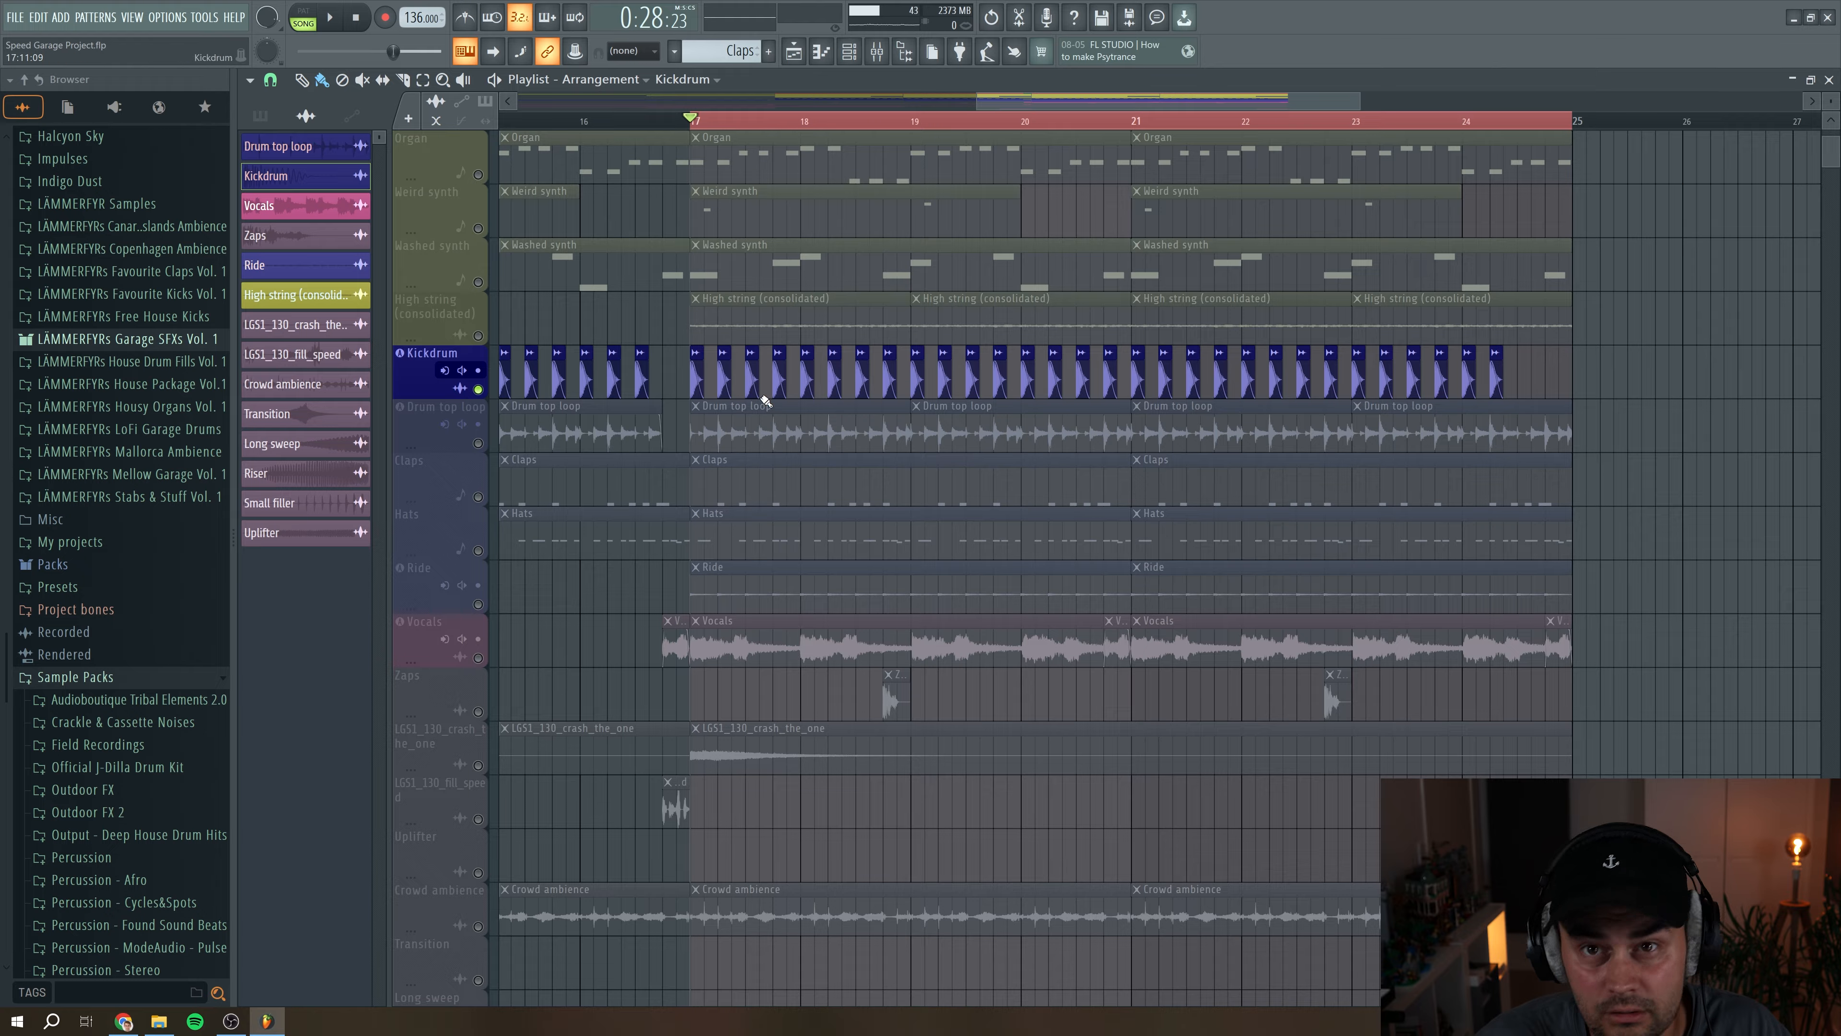
click(478, 444)
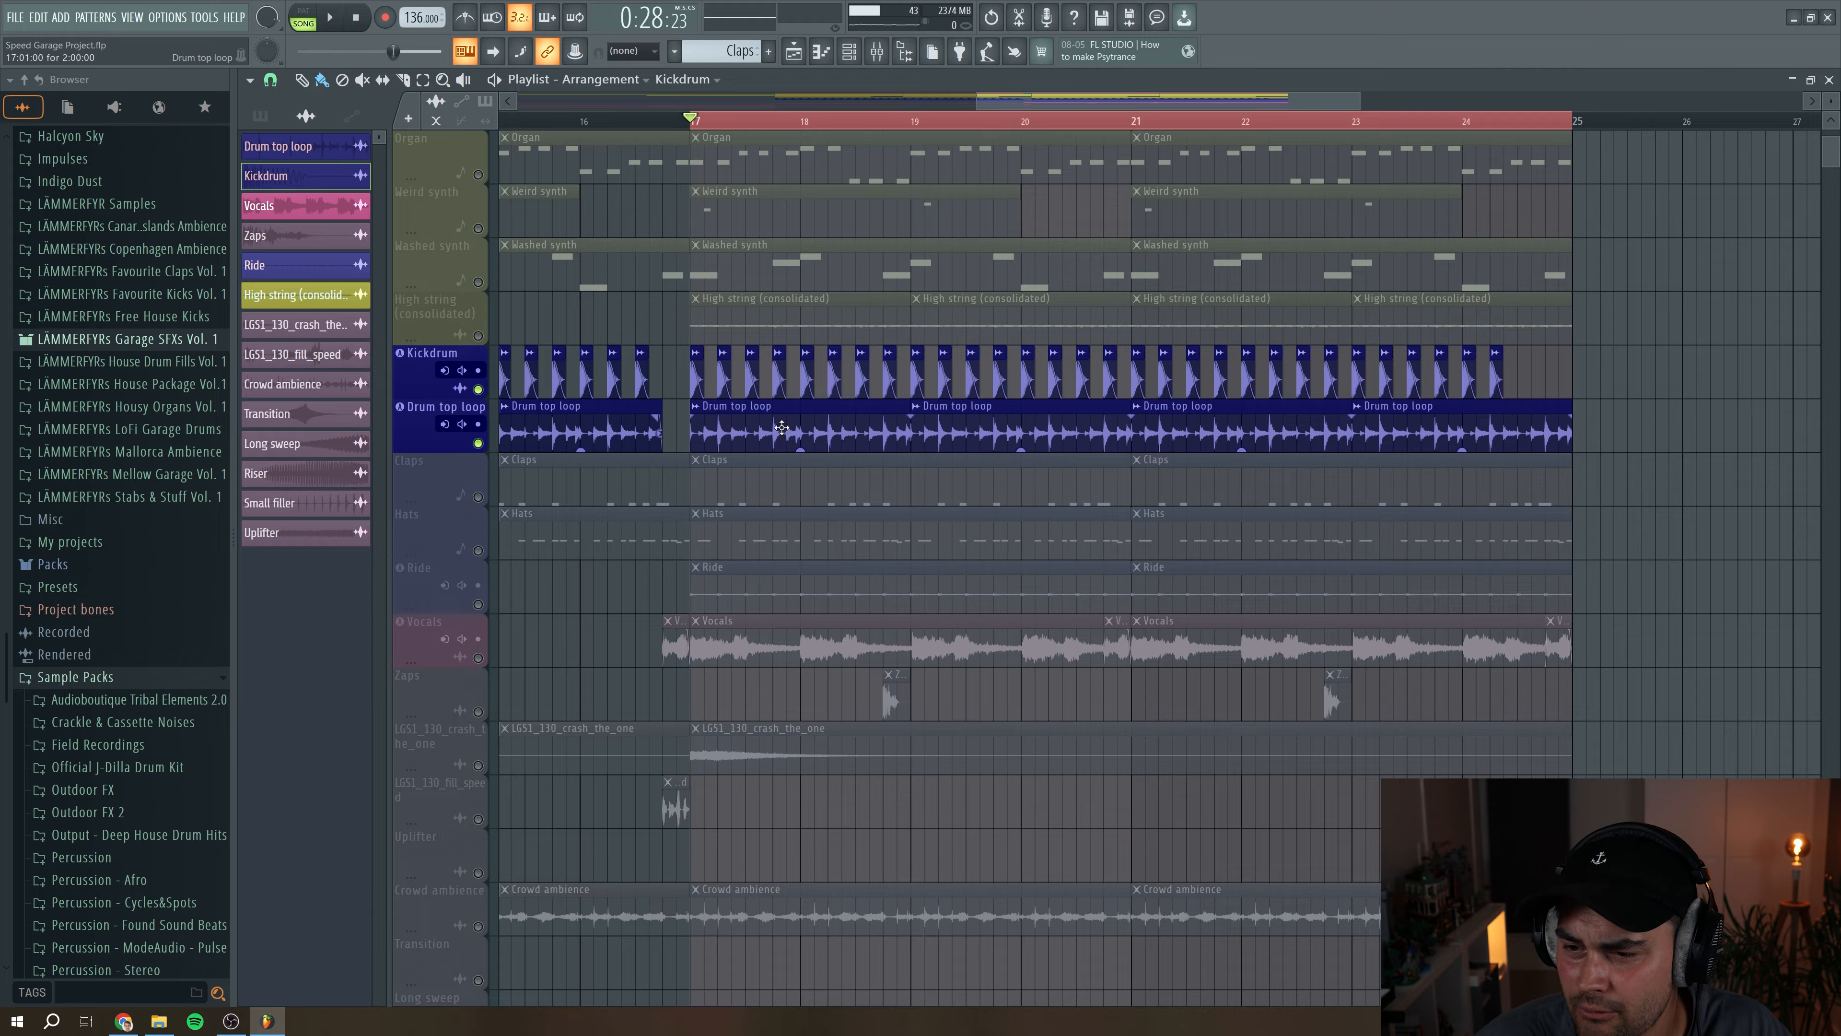
key(space)
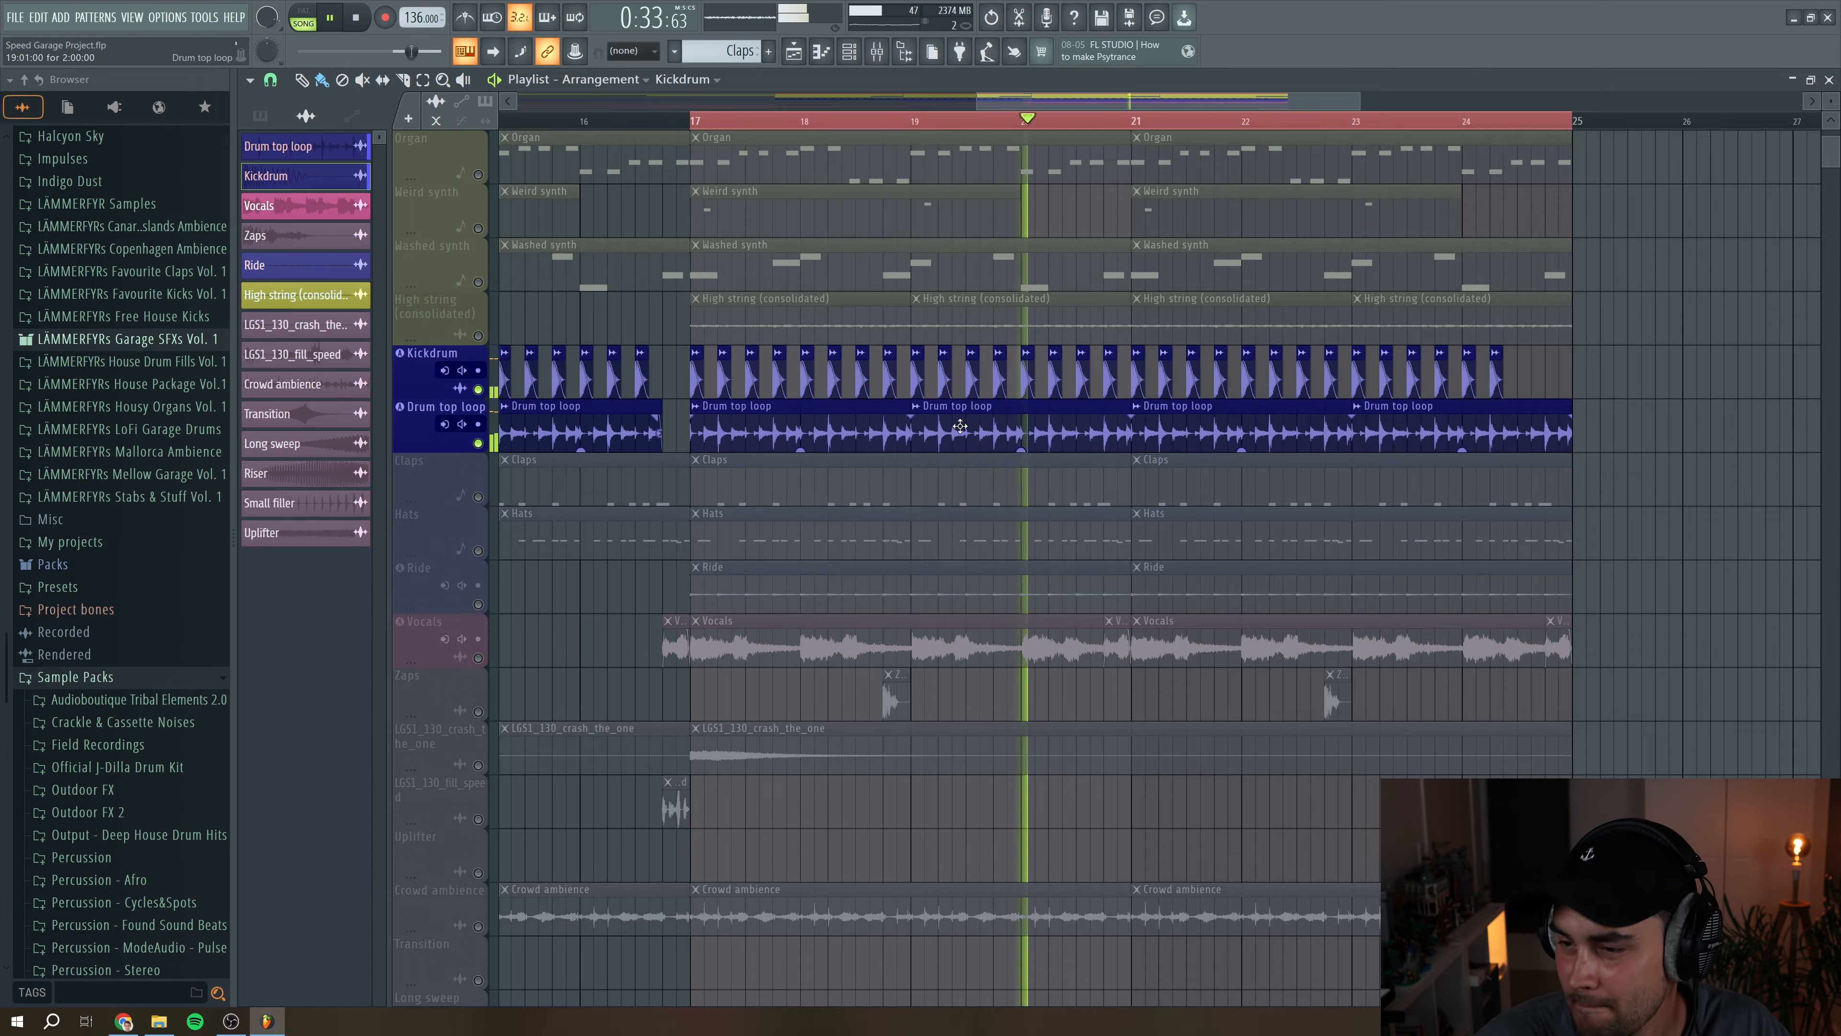
key(space)
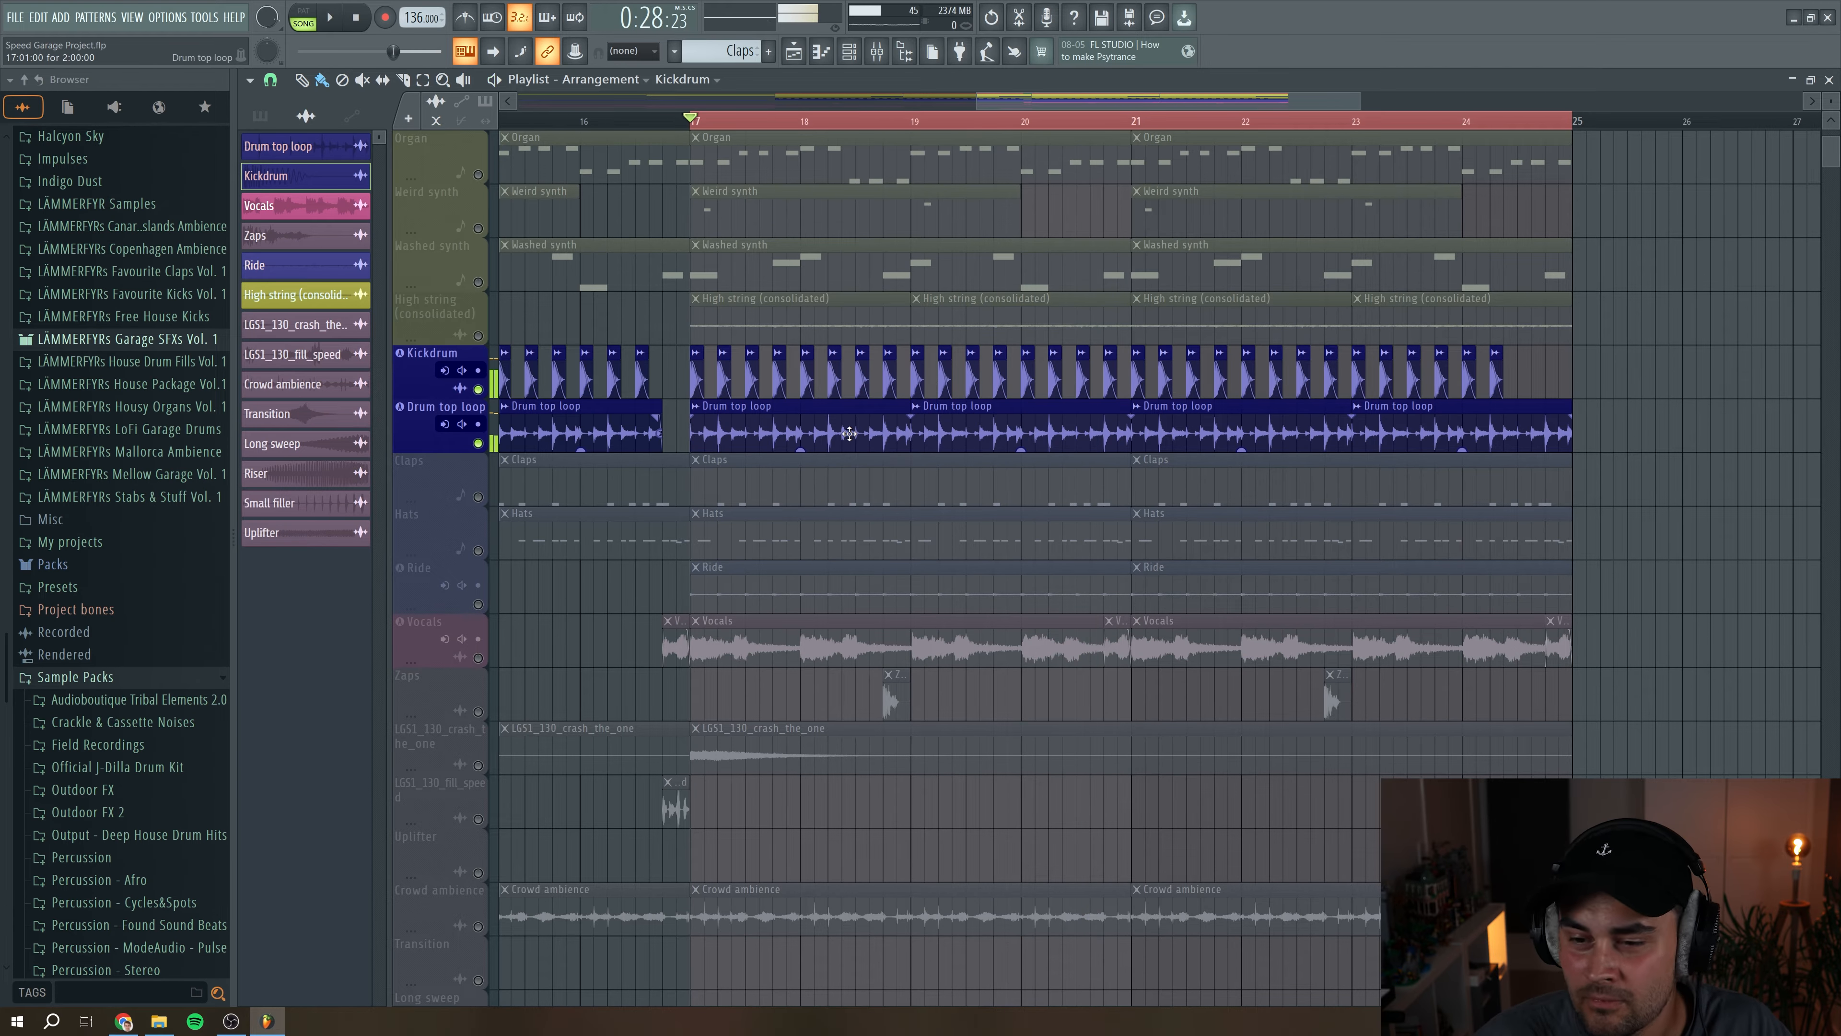
Step: Inspect the Drum top loop's sample settings and the Transient Master effect on its mixer track
double_click(830, 421)
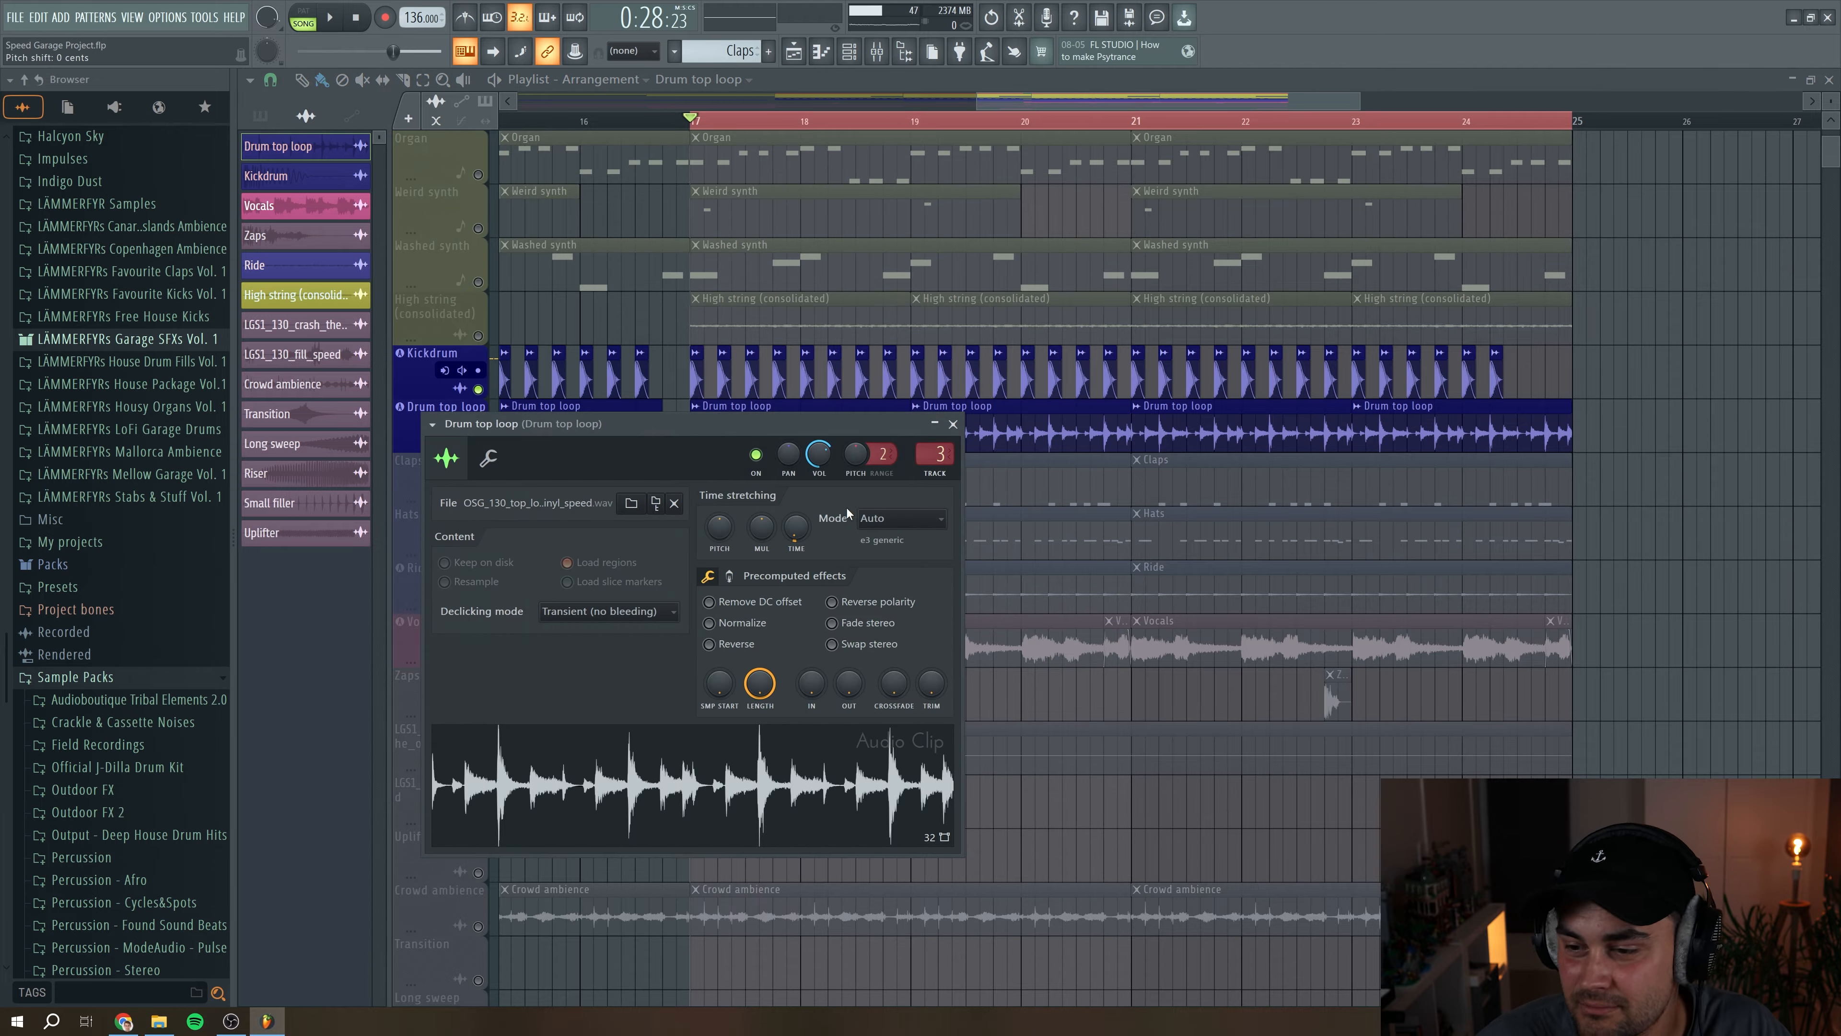
double_click(940, 455)
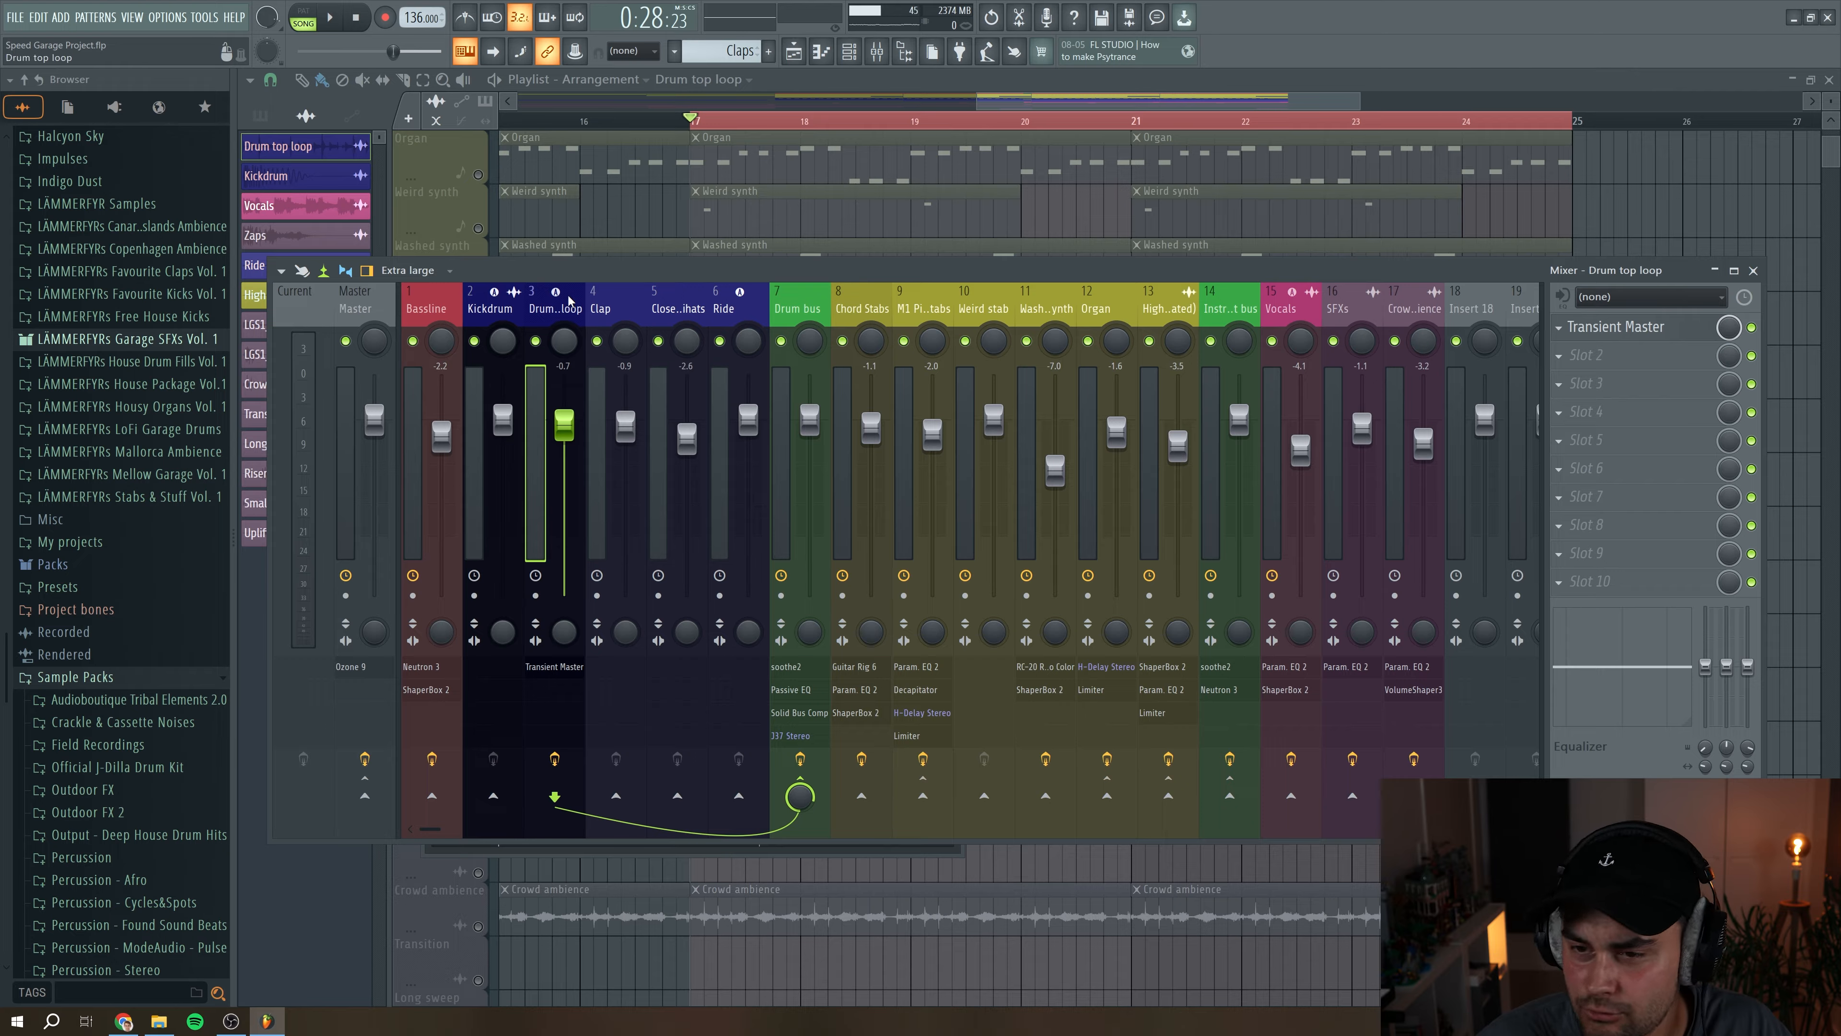
click(1644, 337)
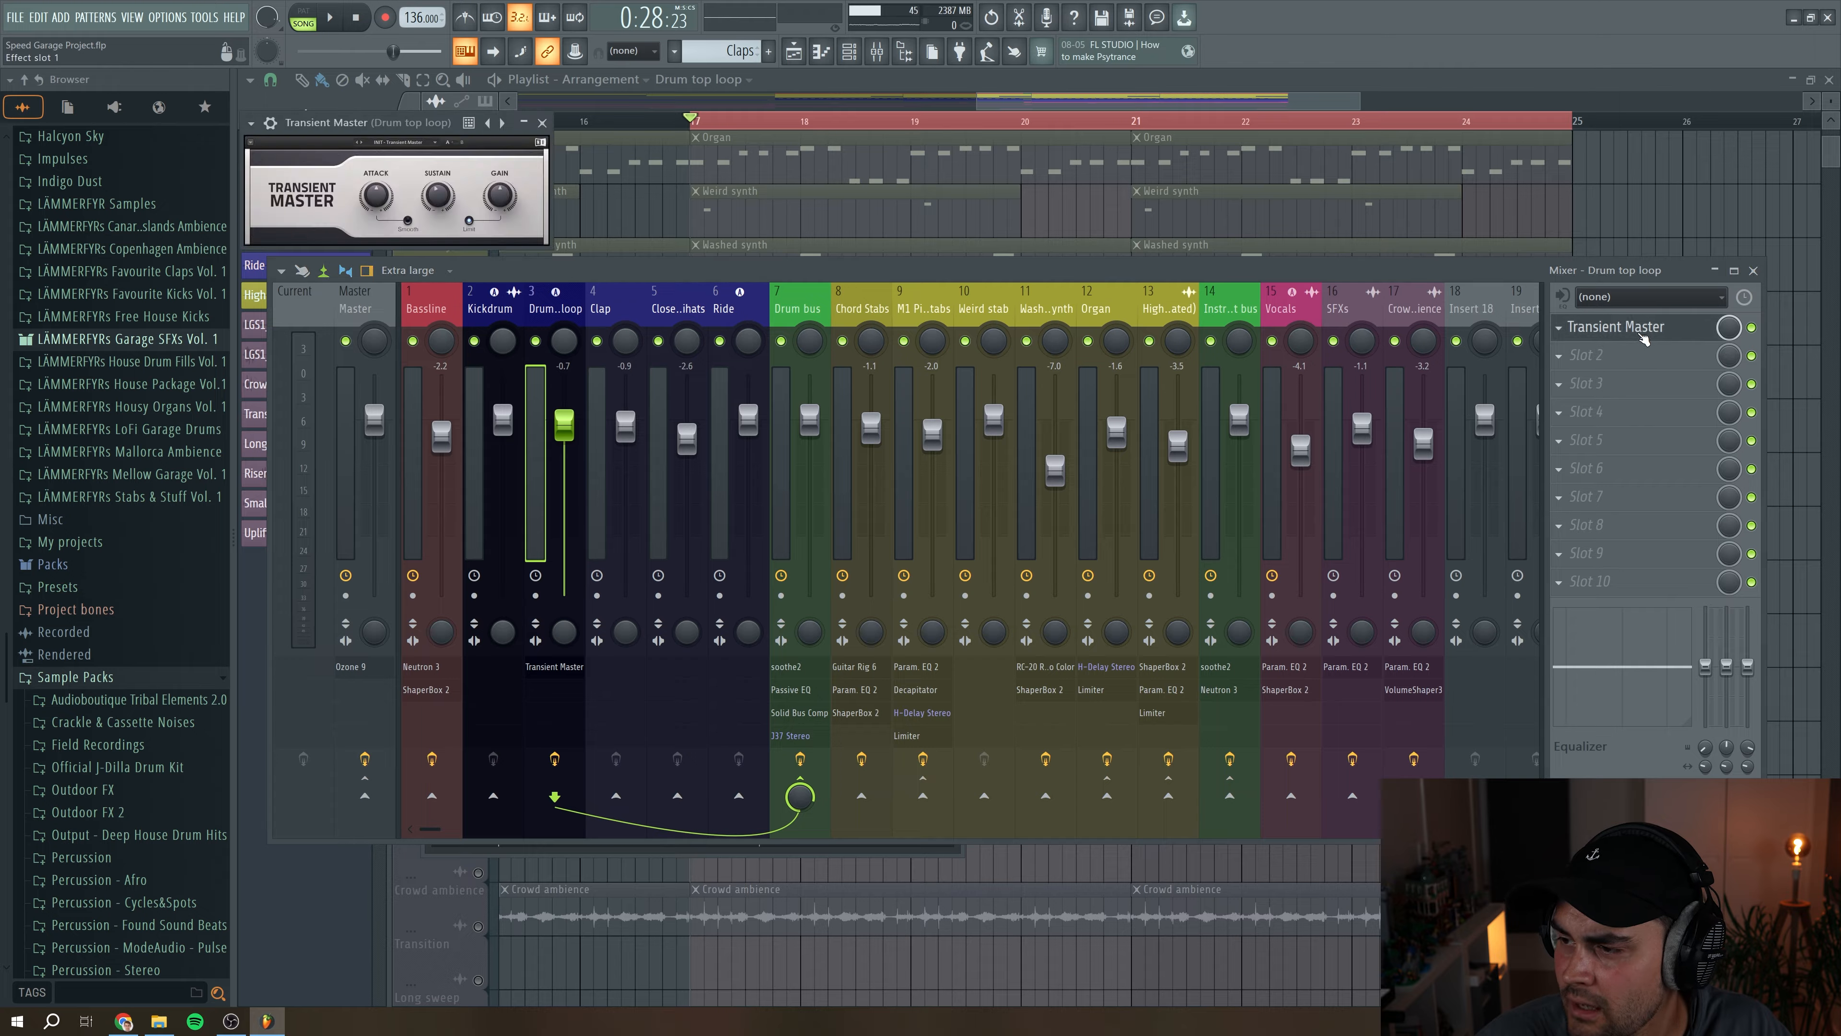
drag(368, 123, 726, 333)
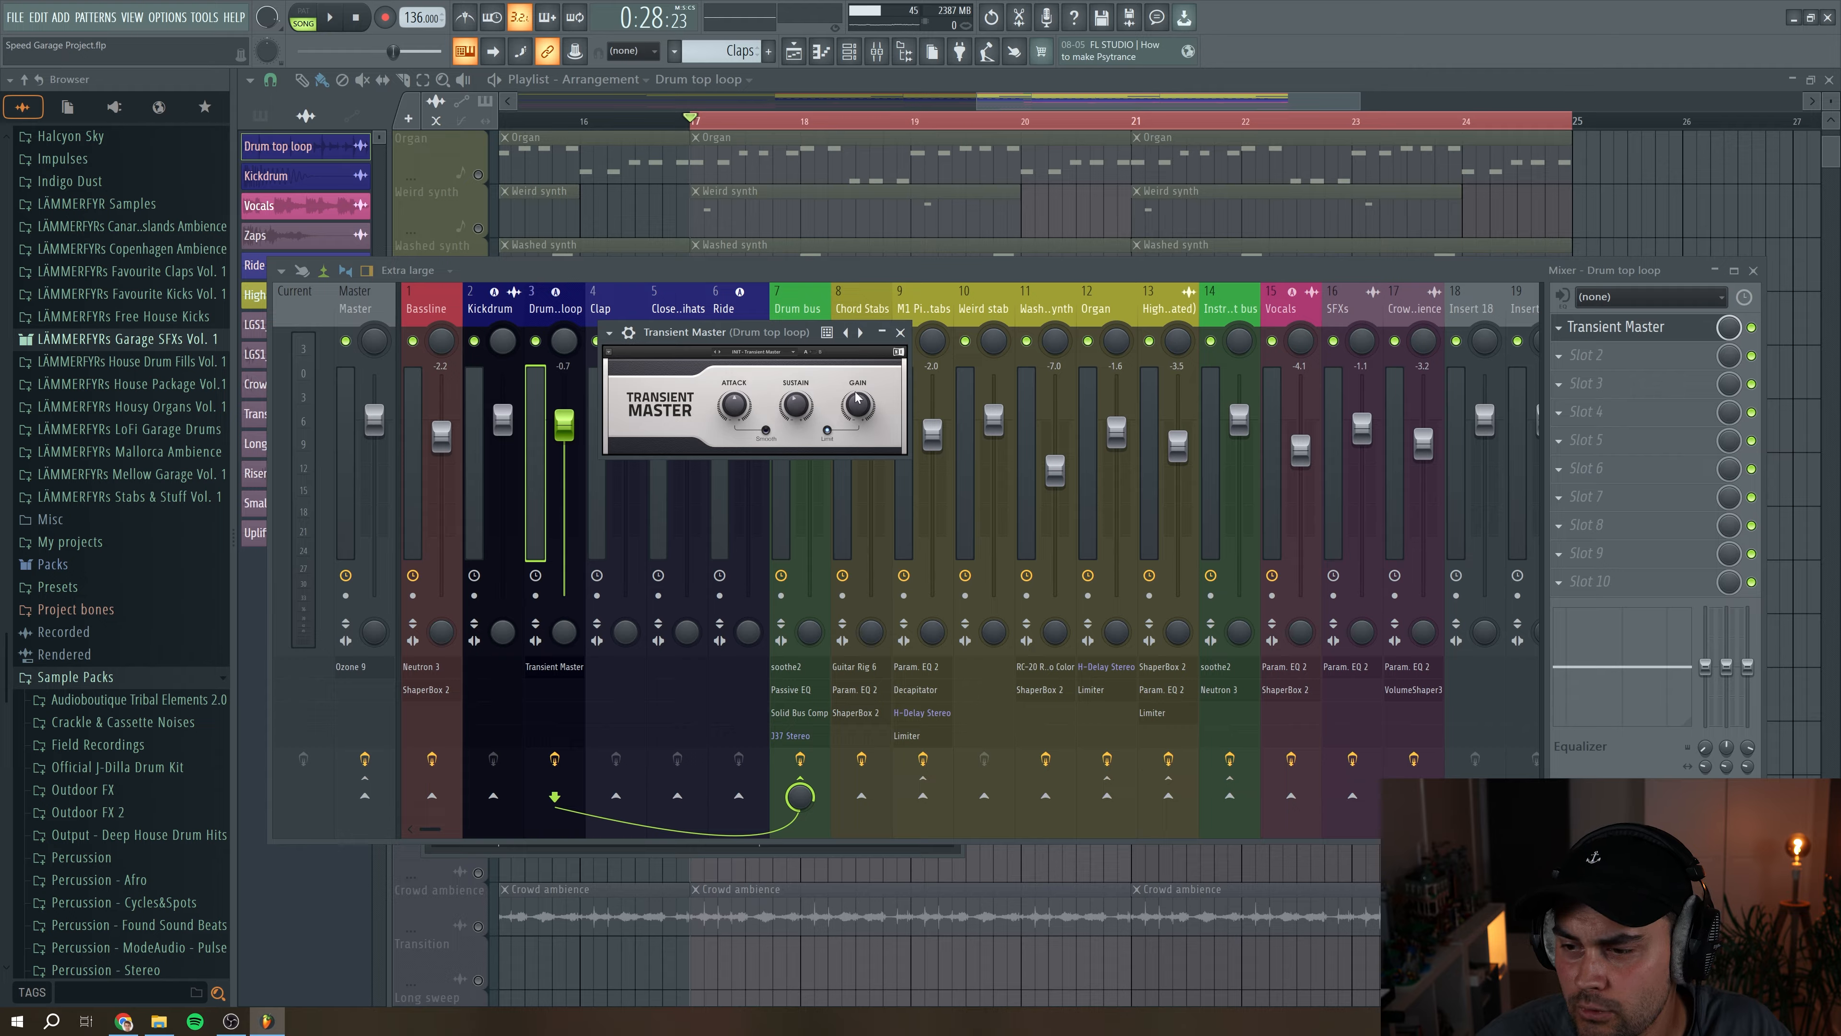
Step: Compare the playing drums with Transient Master bypassed and re-enabled on the Drum top loop's mixer track
click(1751, 328)
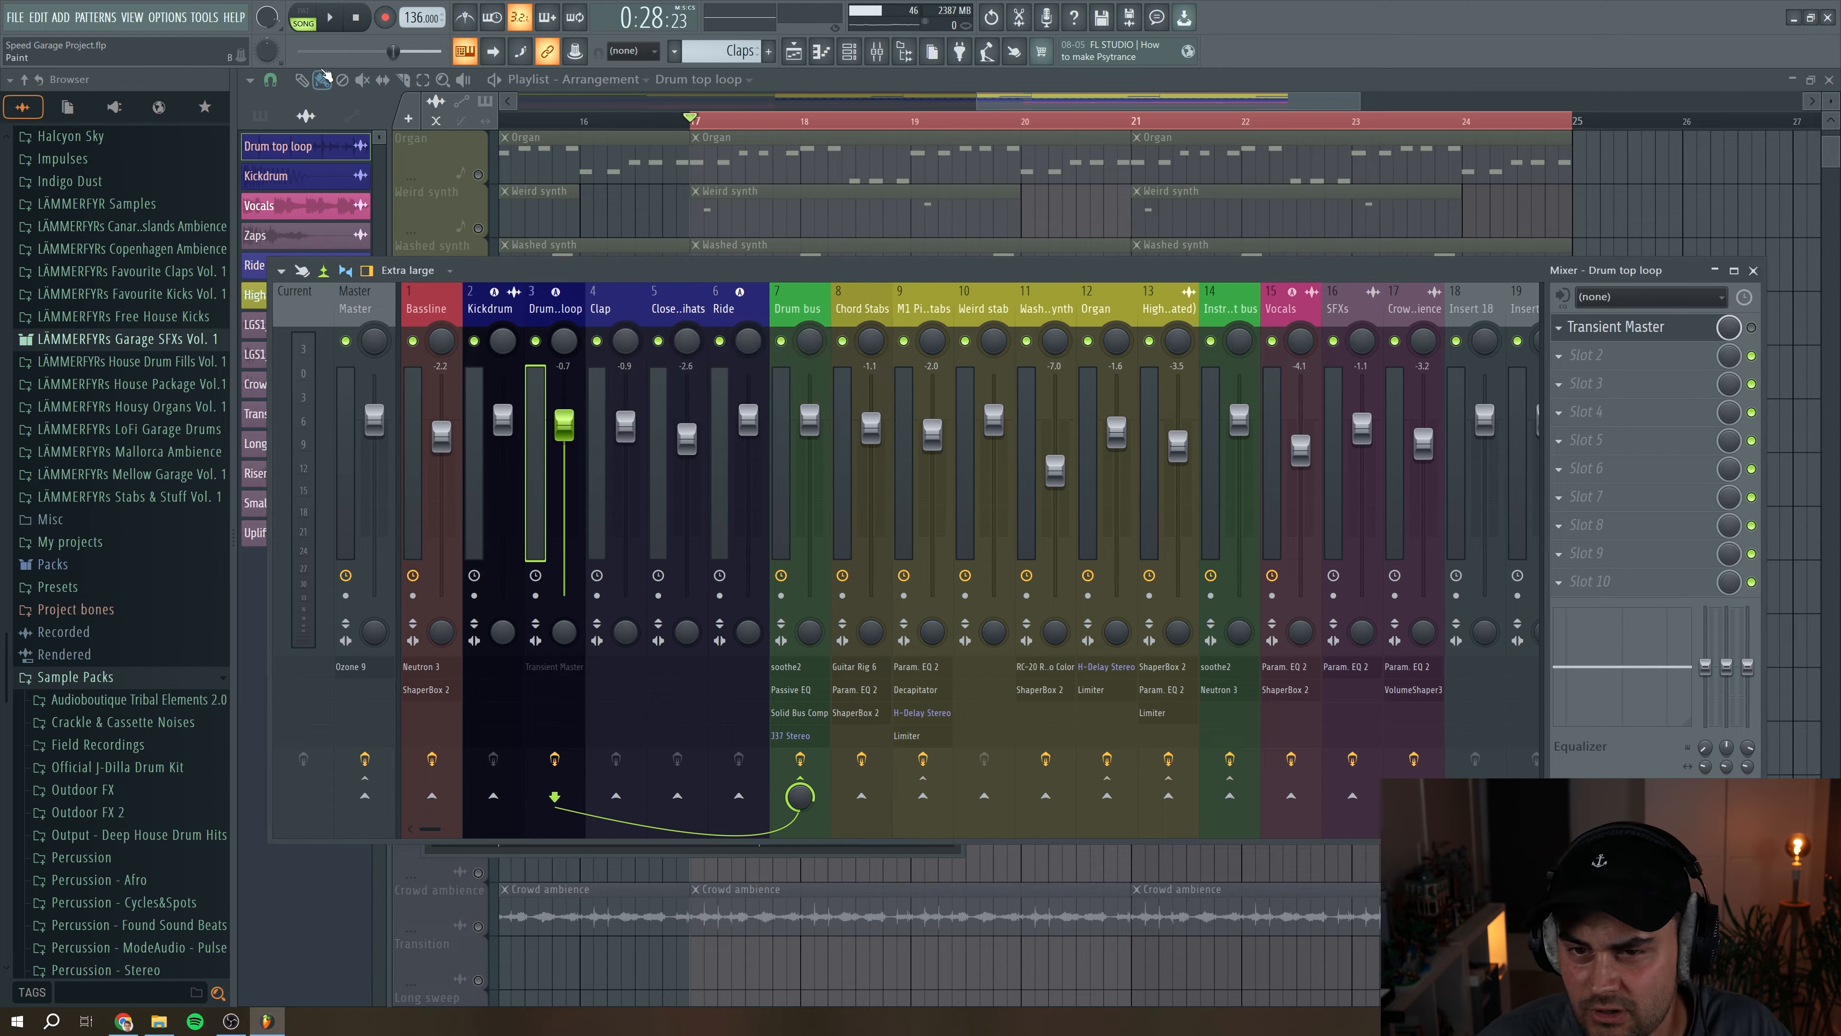
click(331, 20)
click(1751, 328)
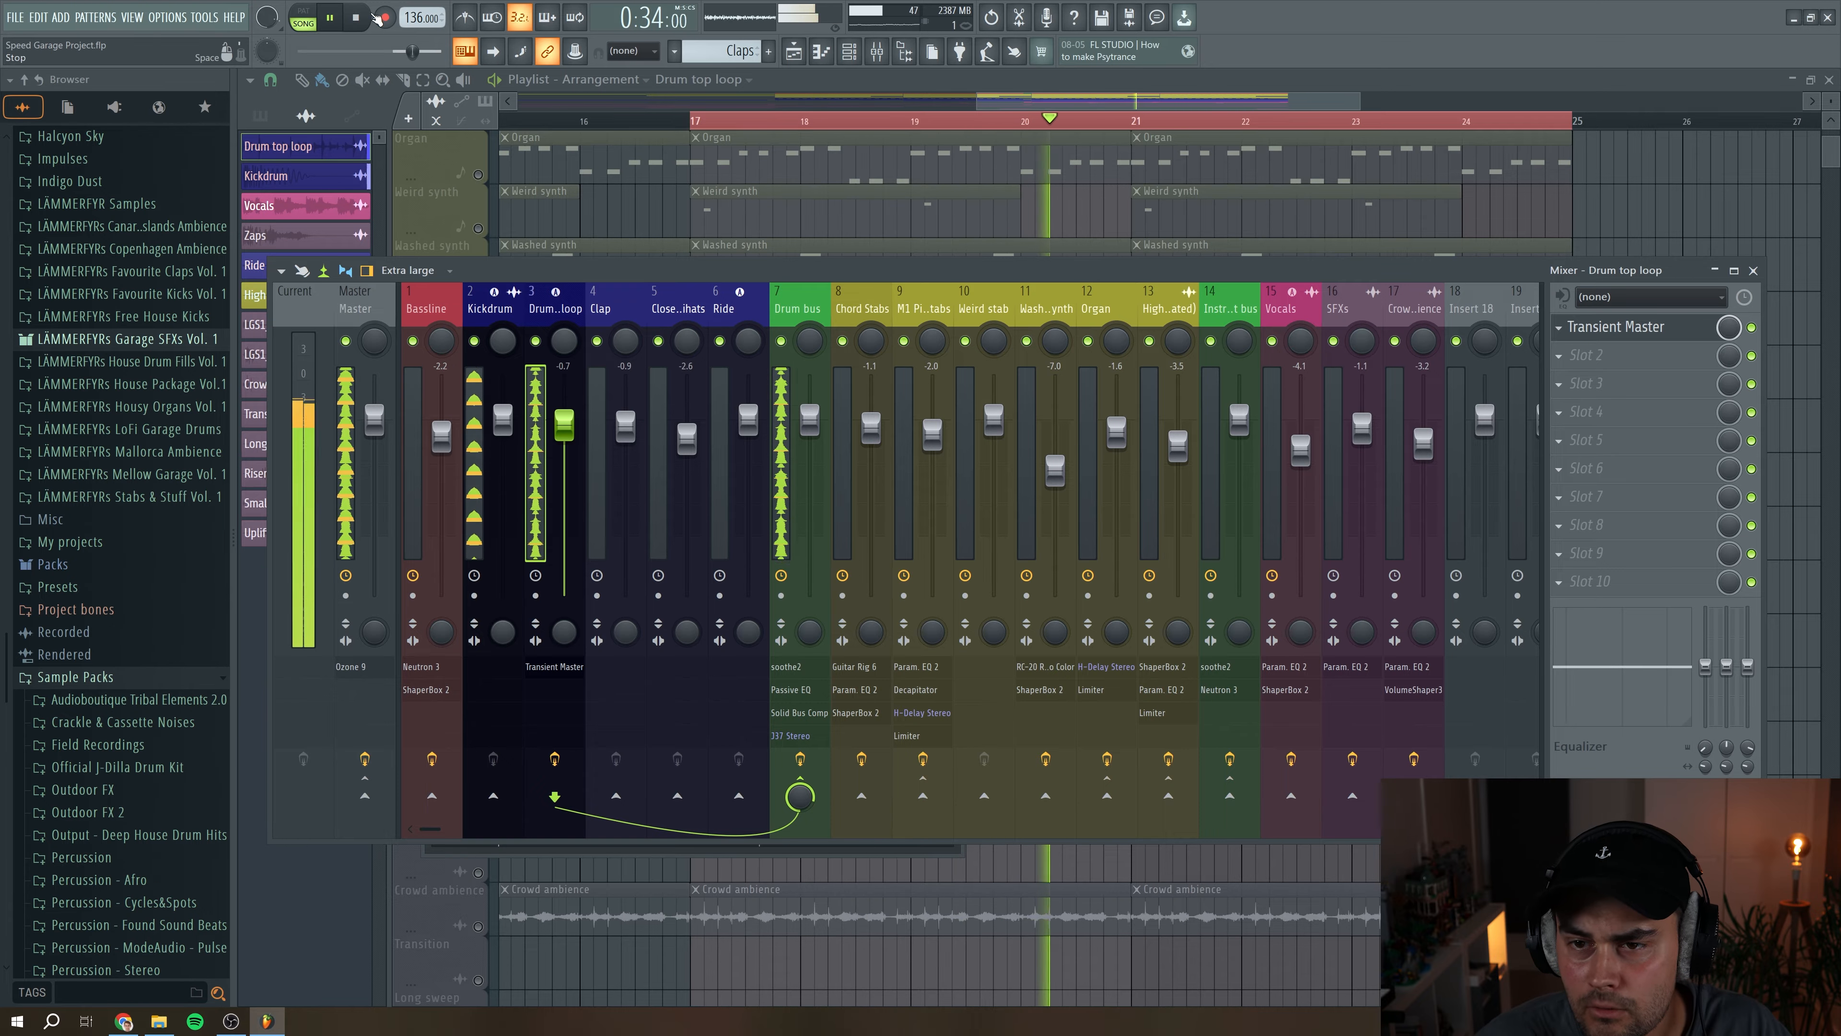
click(374, 15)
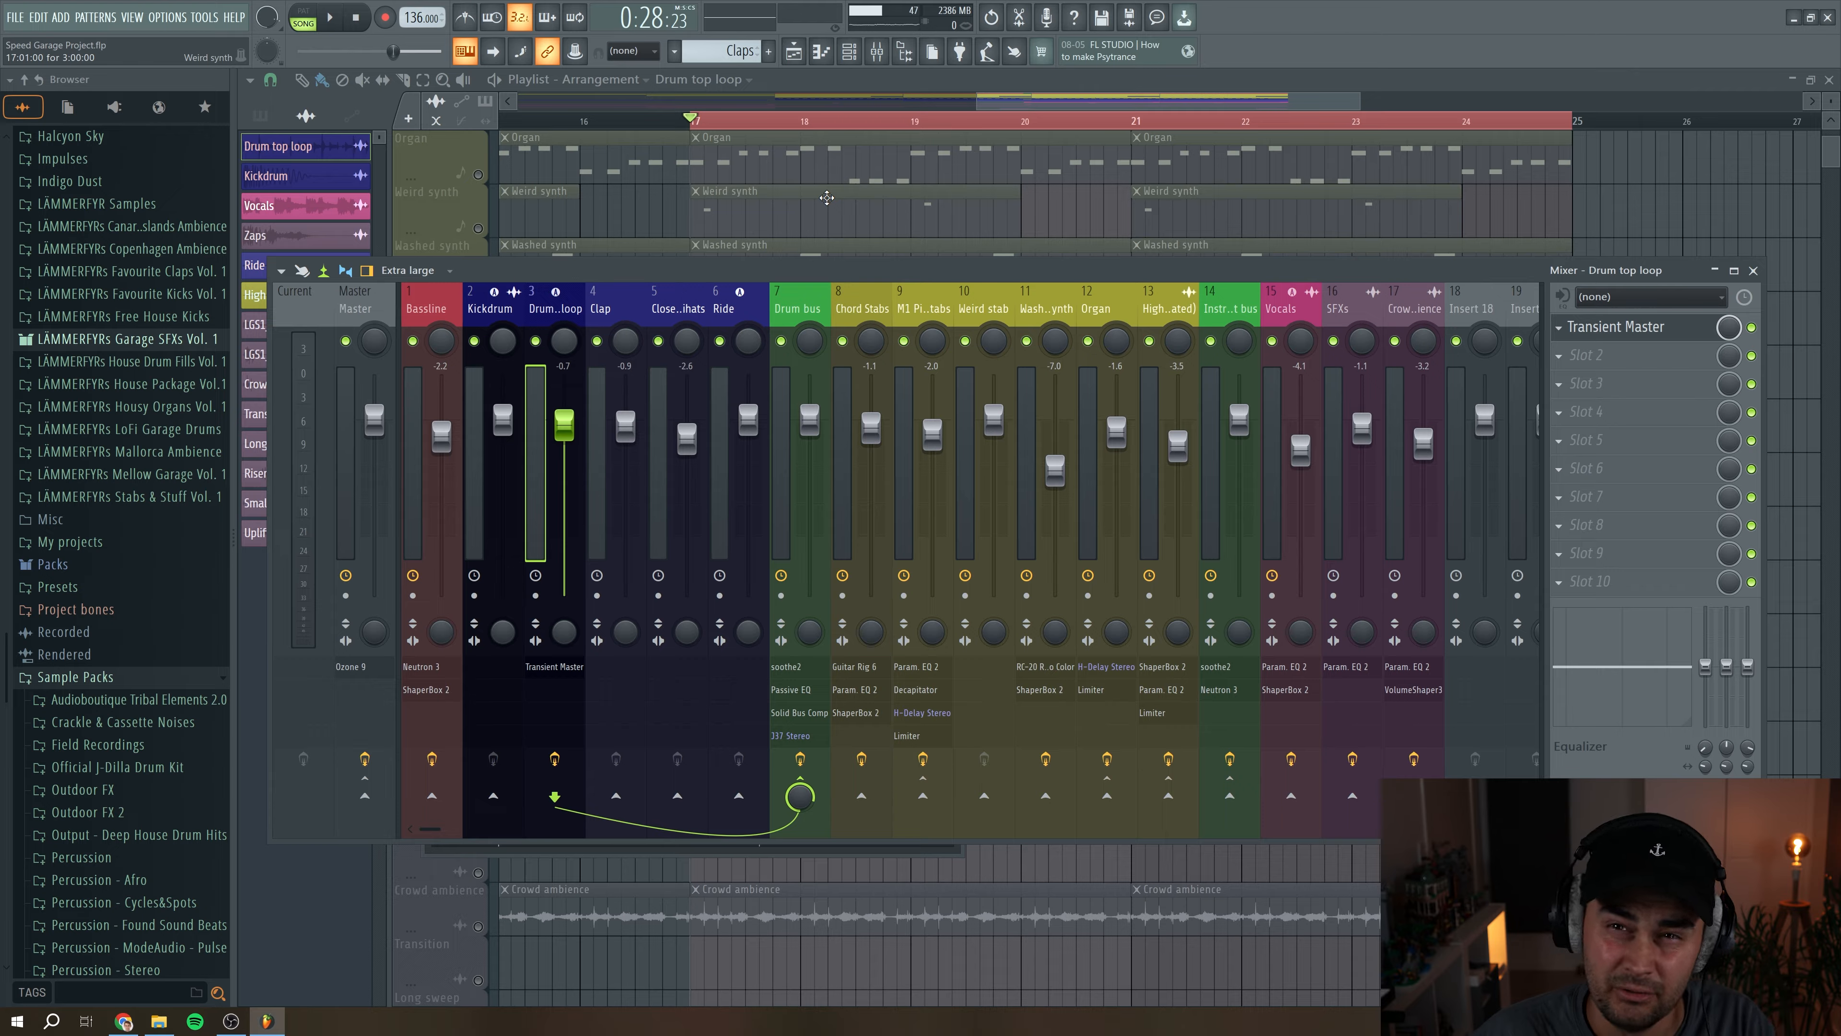
click(1012, 100)
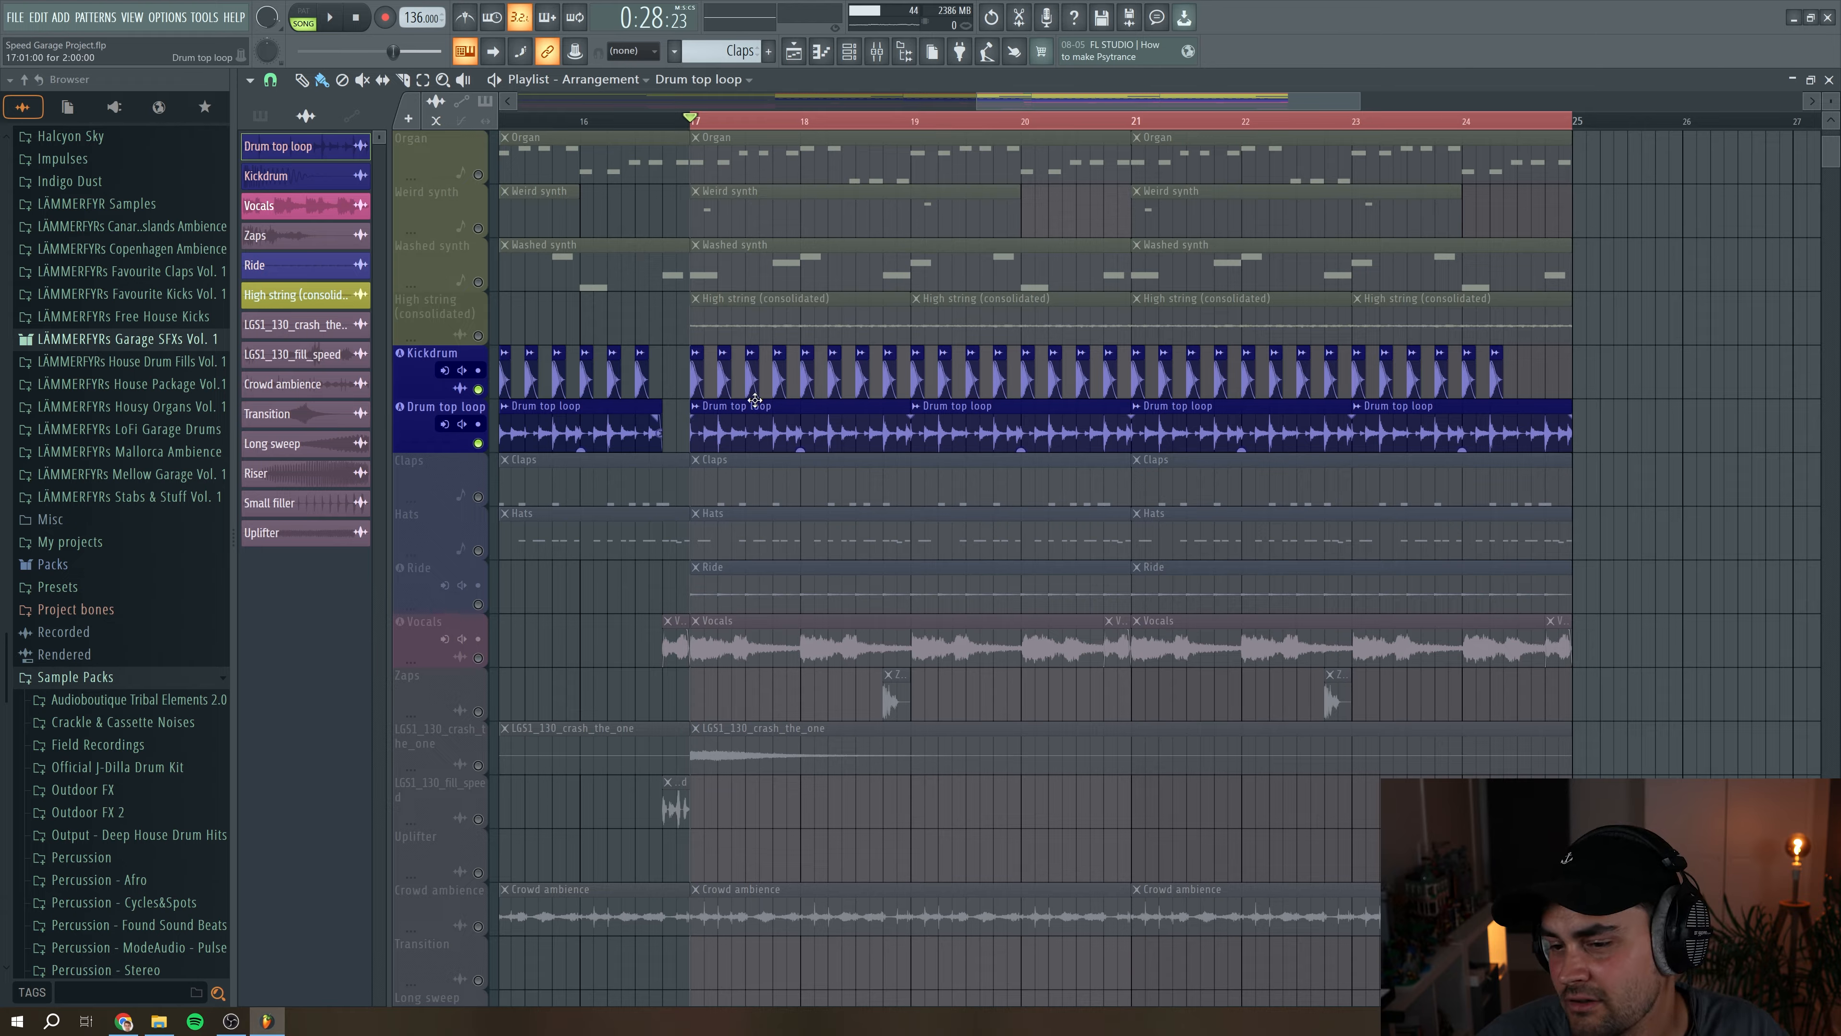
Step: Unmute the Claps track and view its Clap shuffle notes in the piano roll
scroll(763, 412, down, 1)
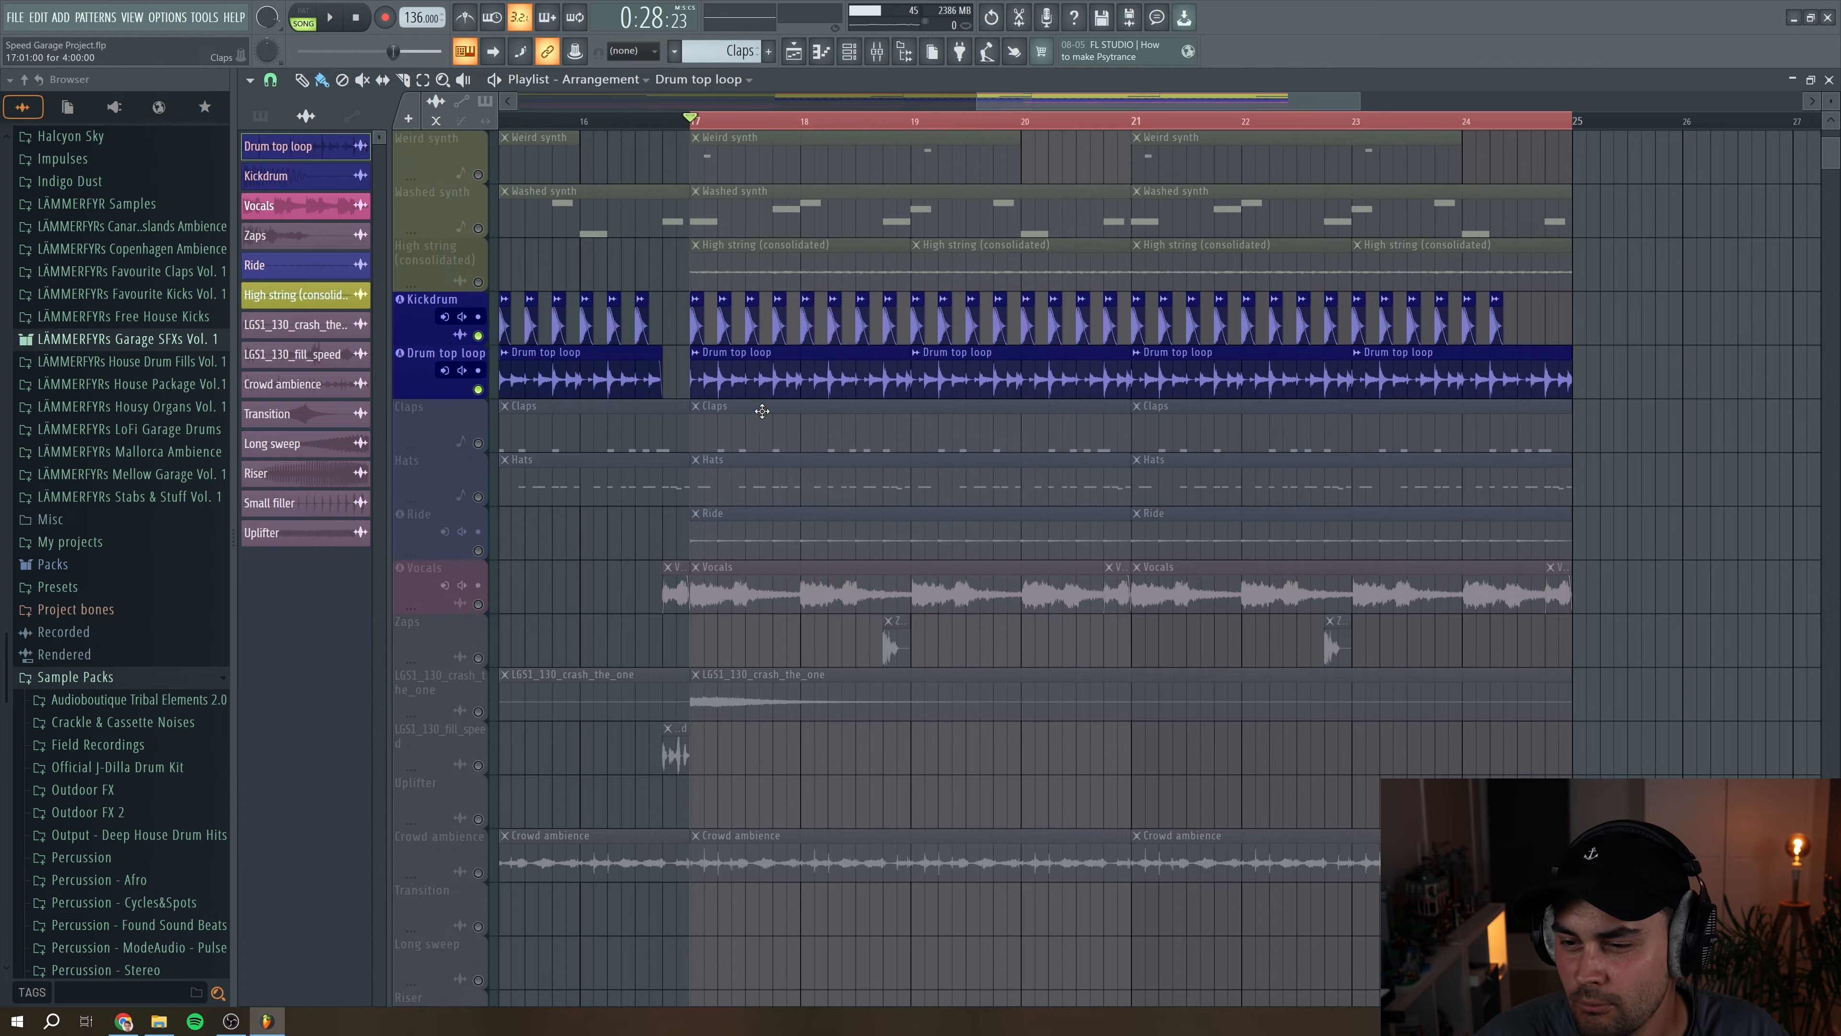
click(478, 443)
double_click(849, 443)
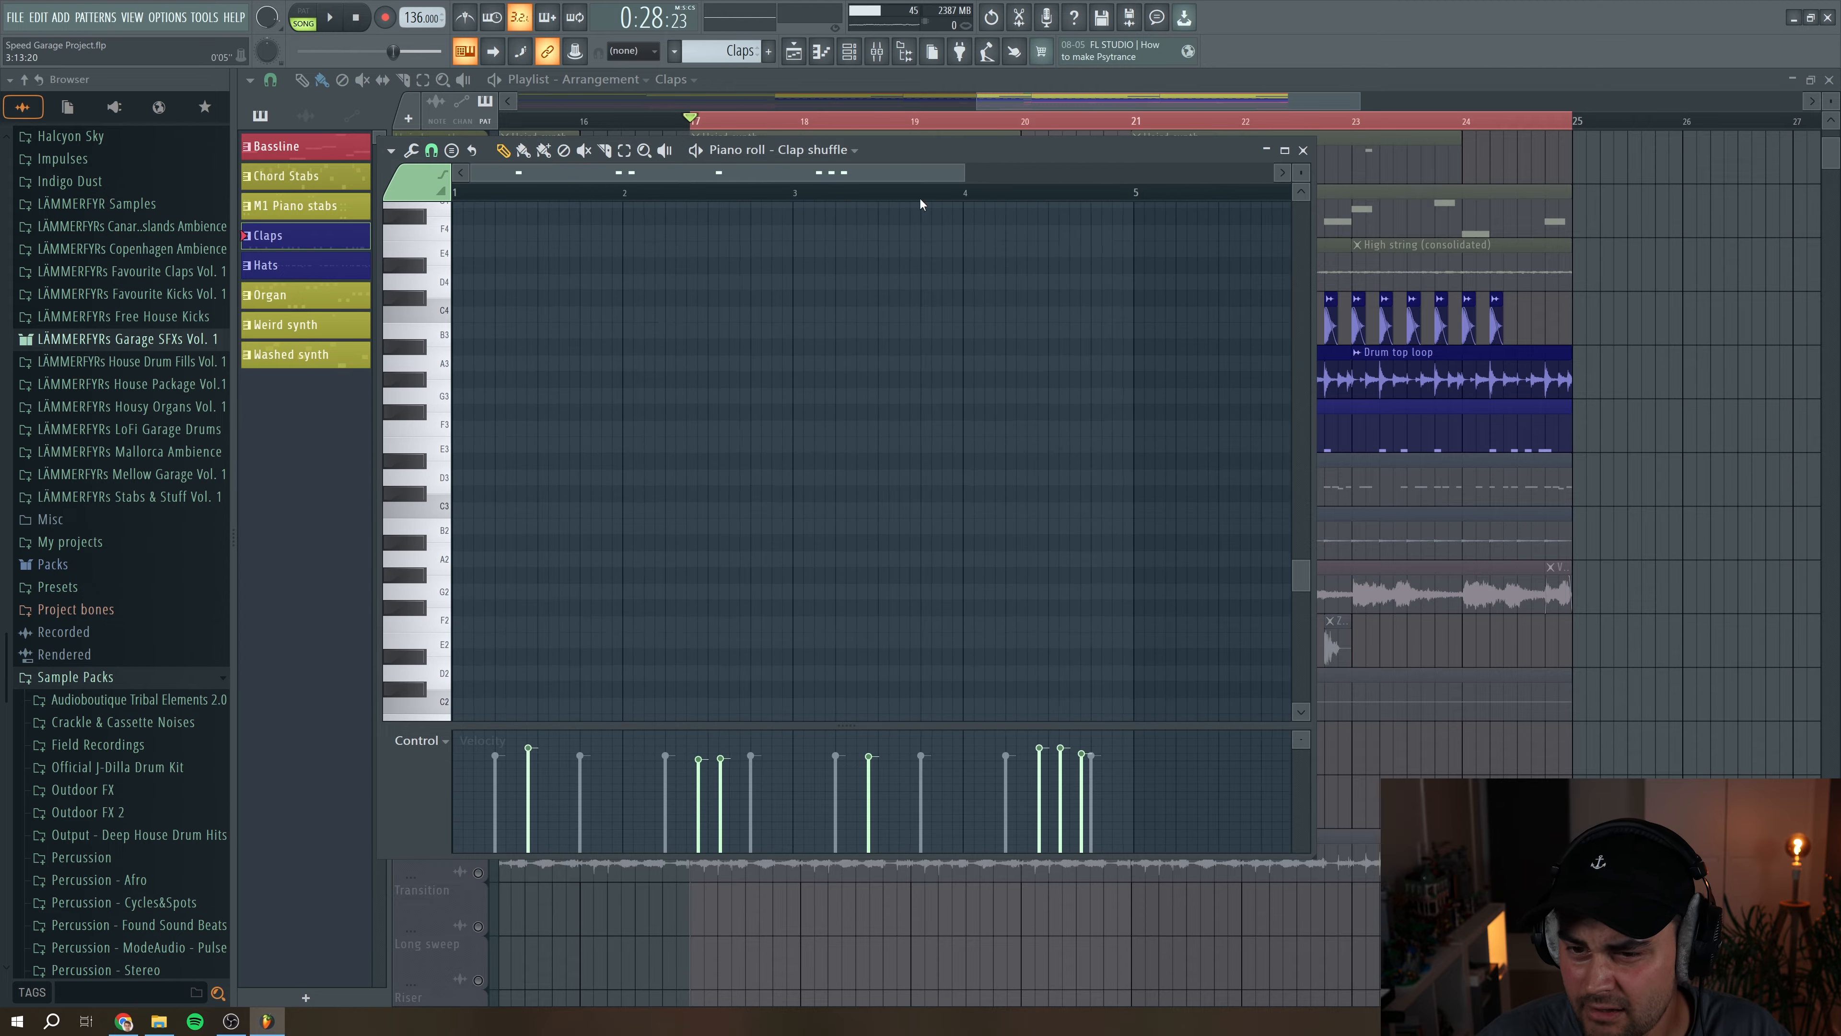
scroll(657, 419, up, 5)
scroll(659, 432, down, 1)
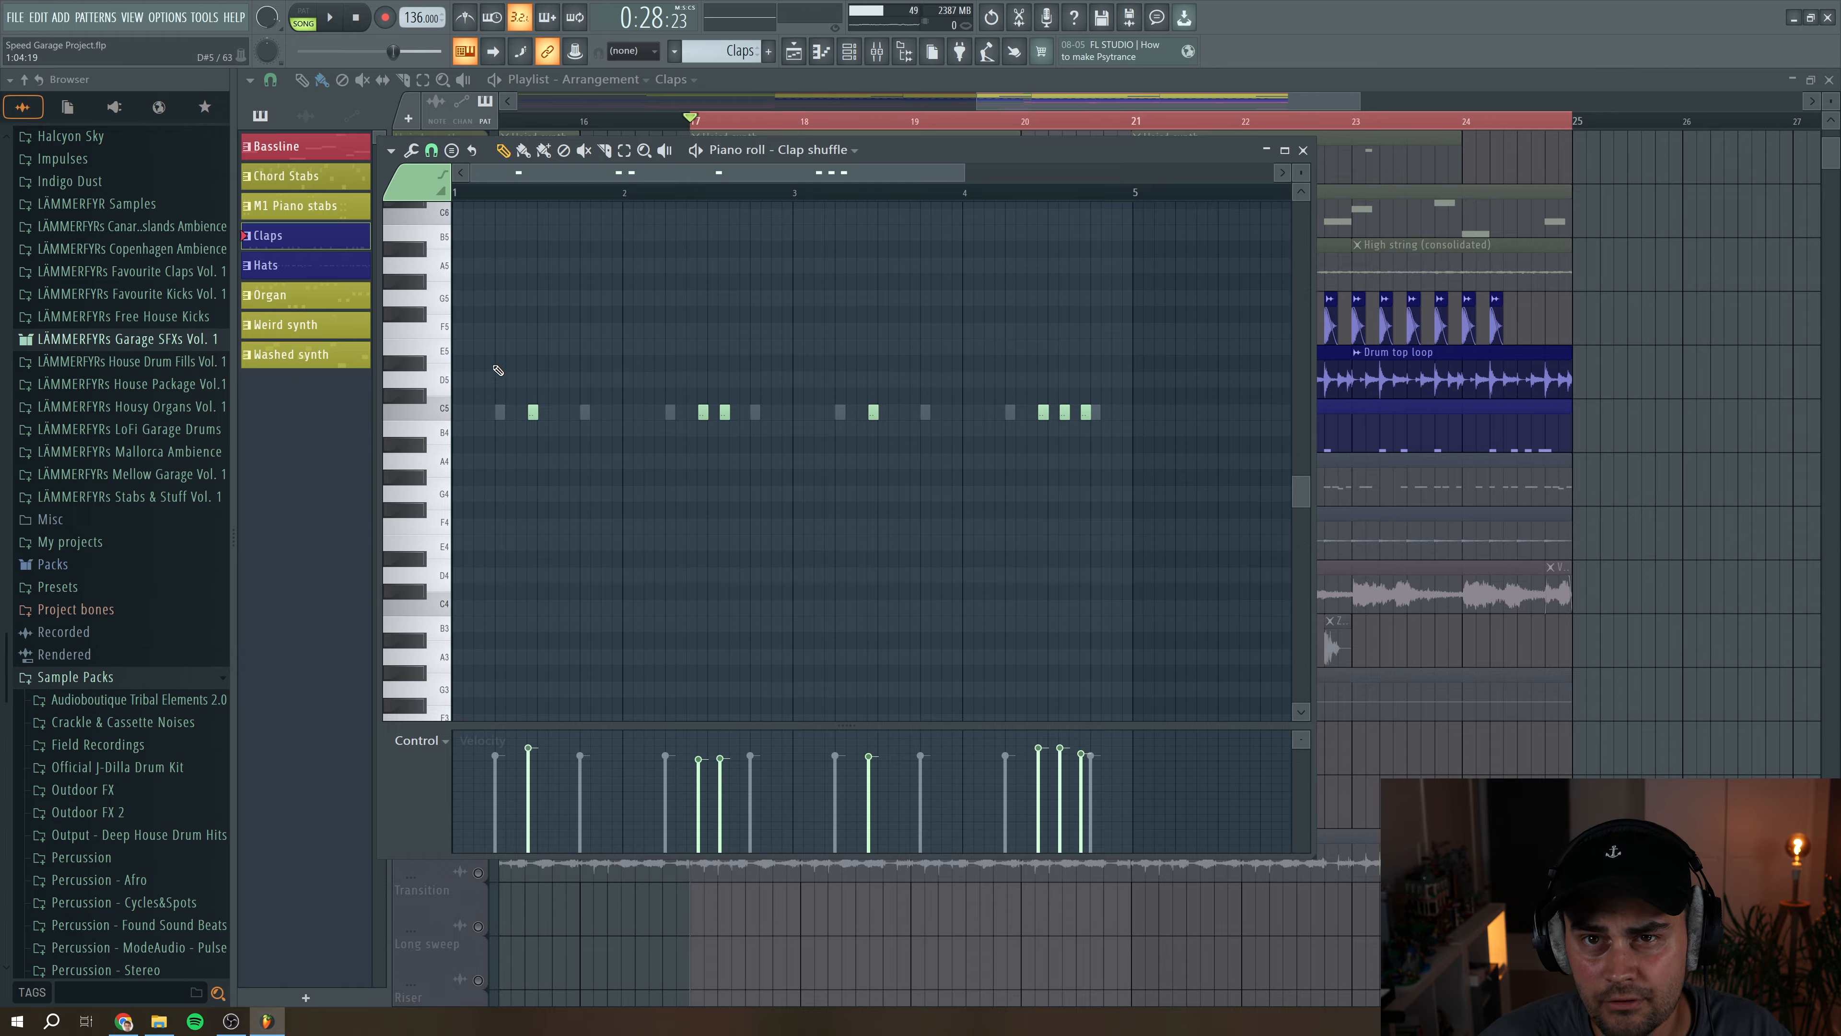
key(Escape)
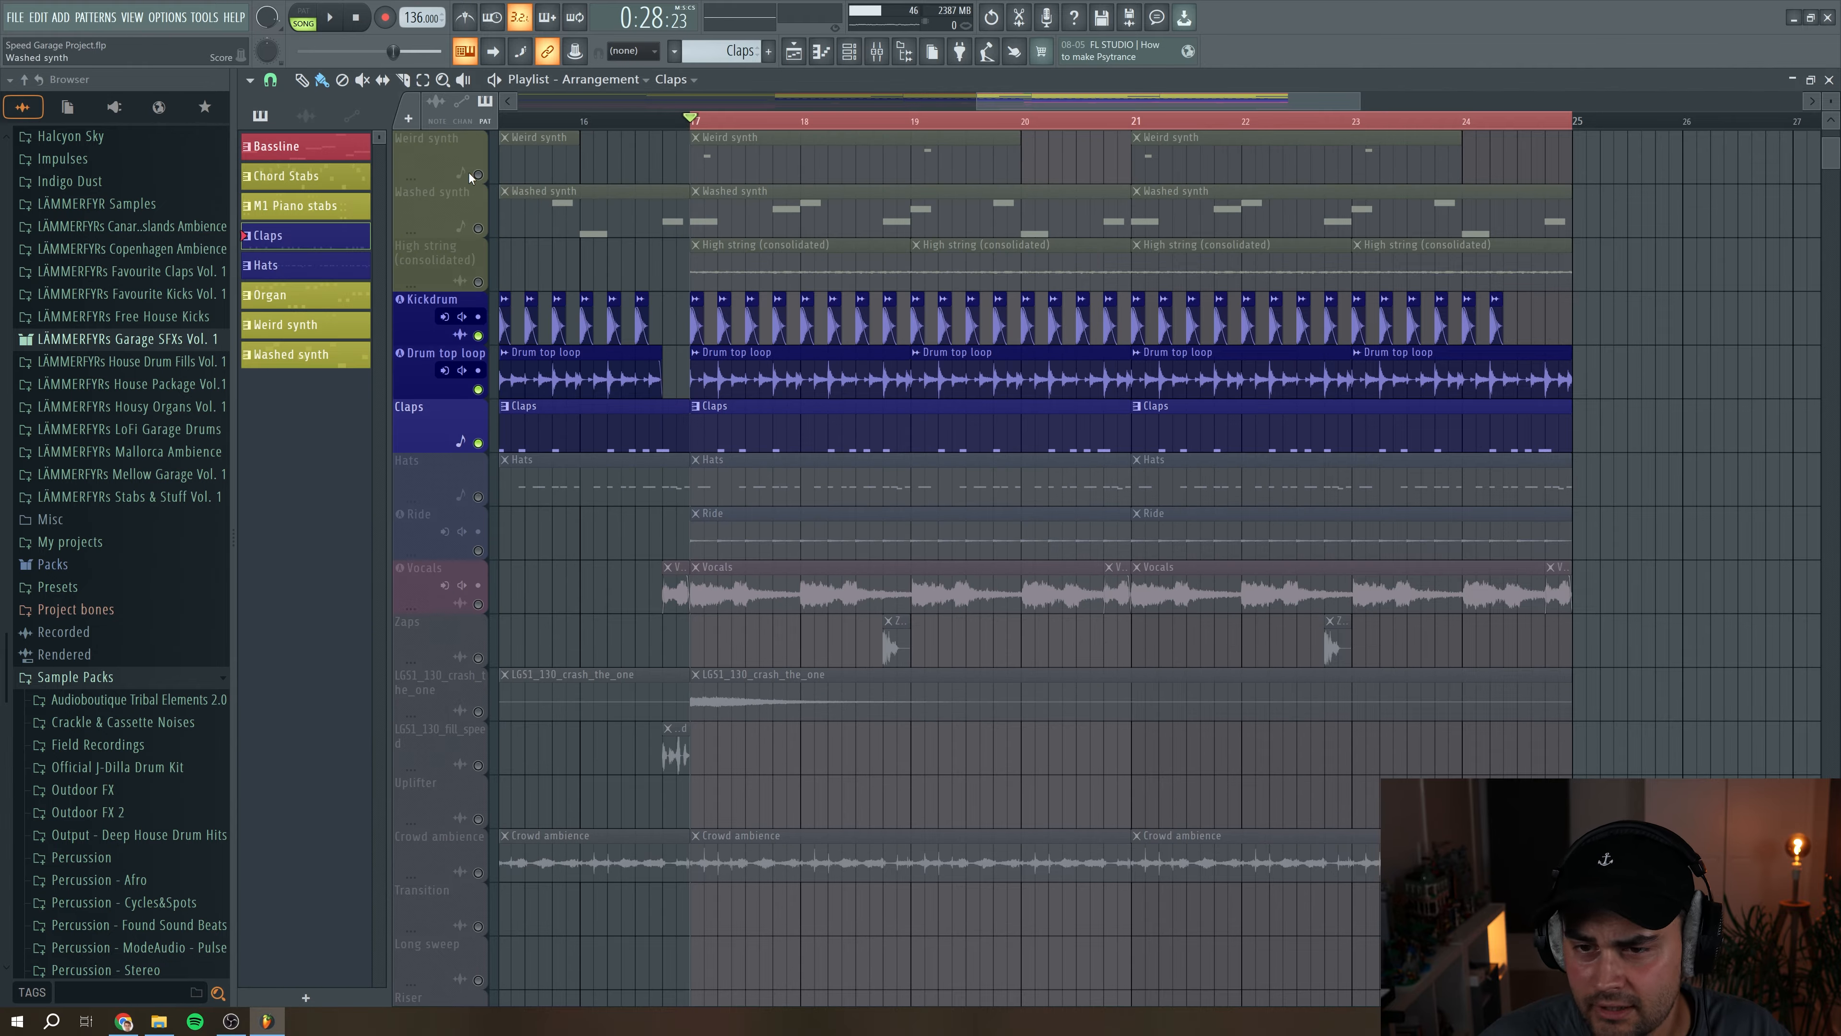
Step: View the Clap channel's notes in the piano roll and play the Claps pattern in pattern mode
key(F6)
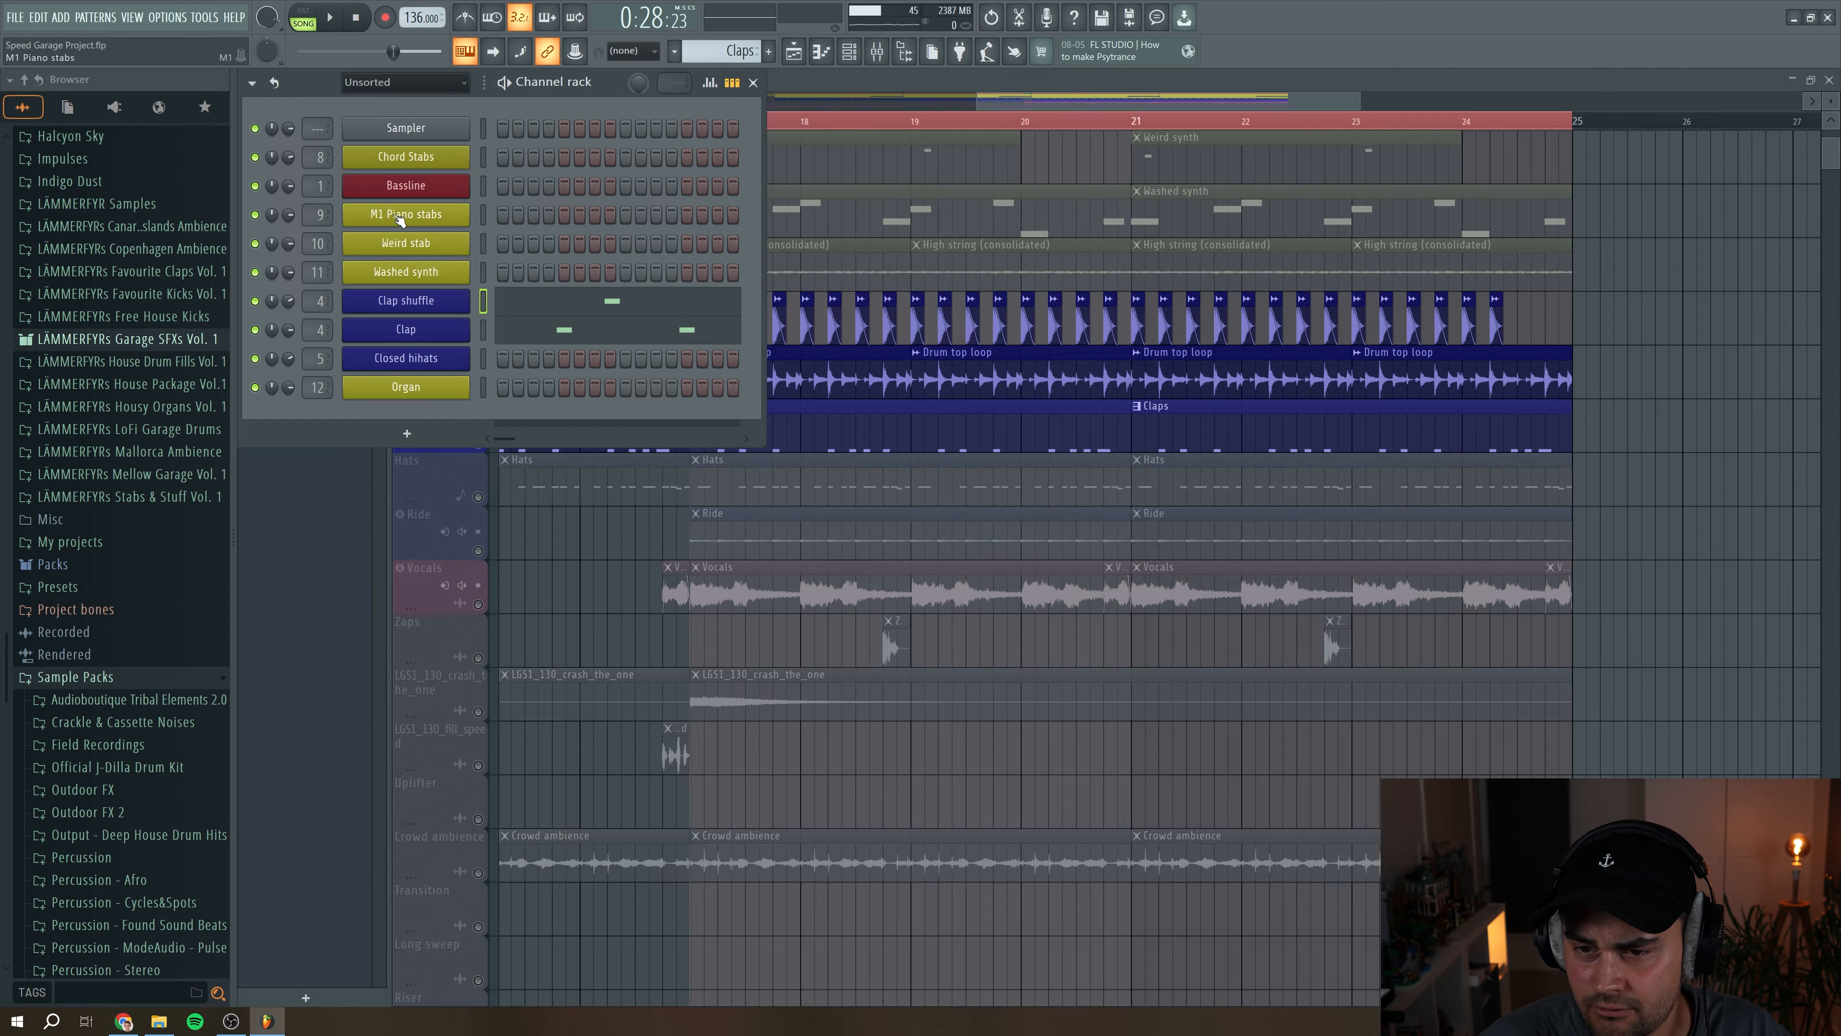
click(541, 338)
click(330, 17)
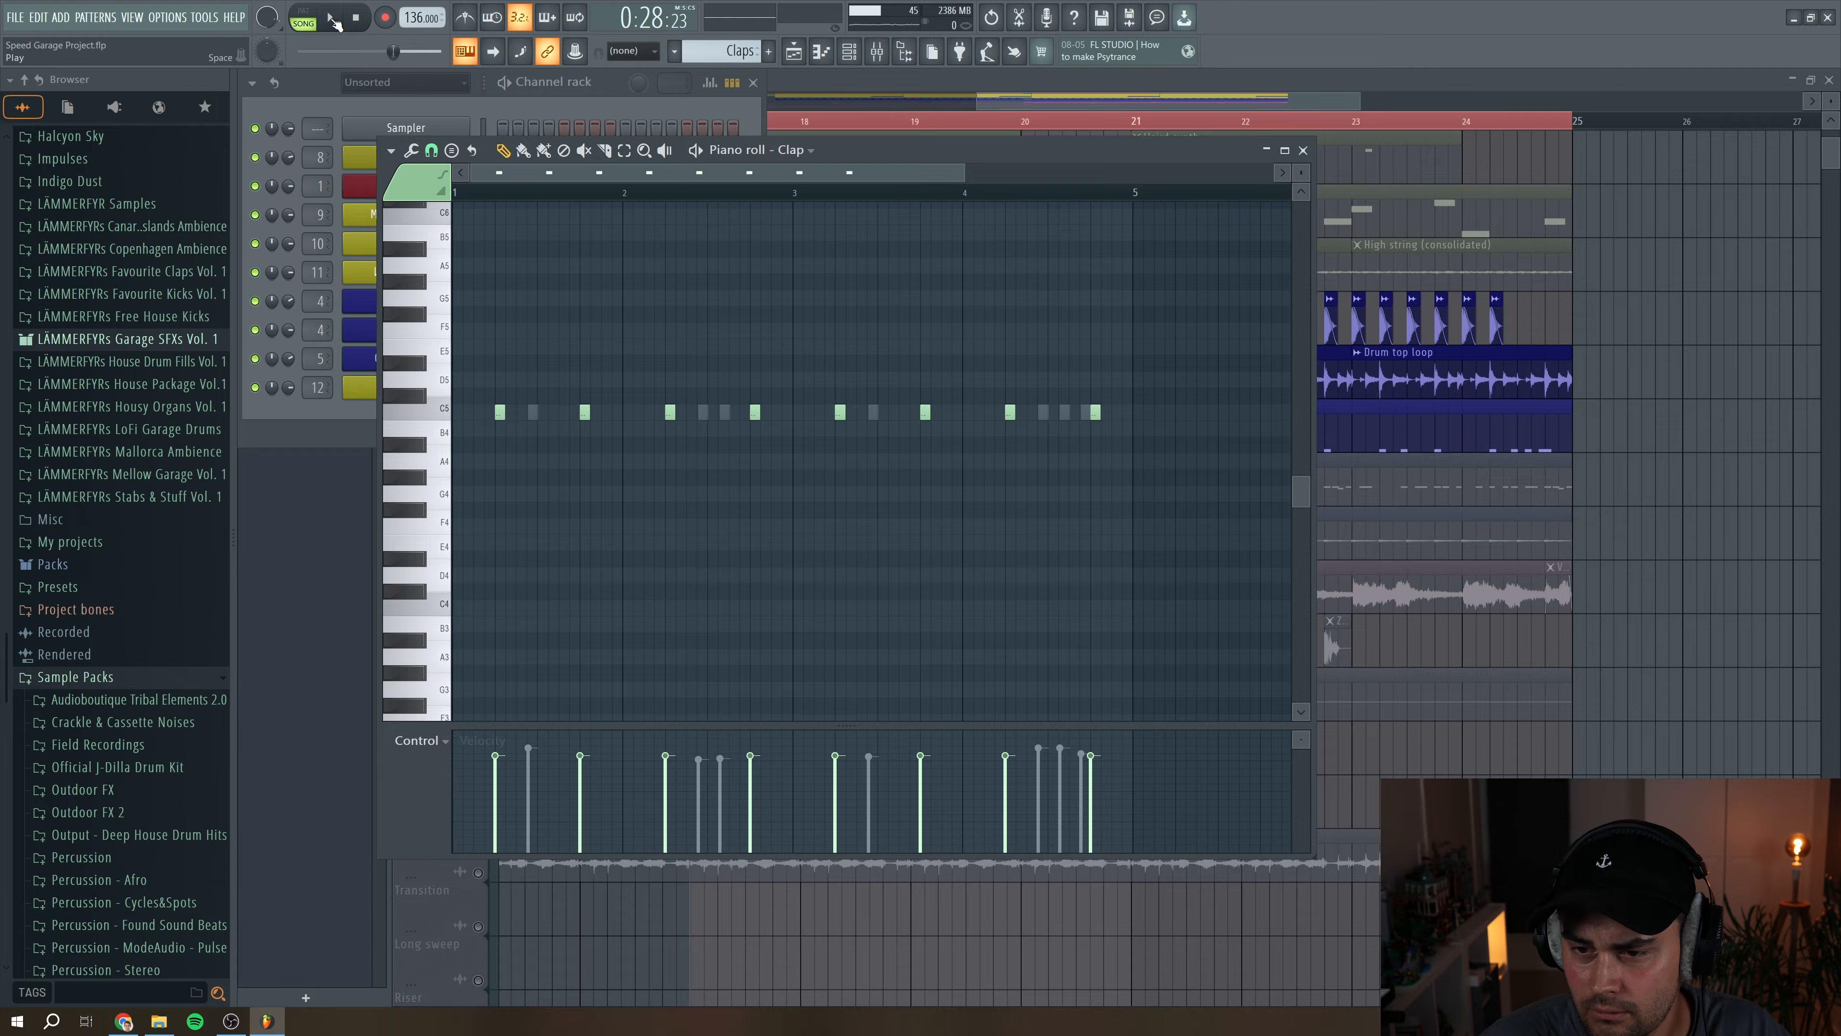
click(314, 15)
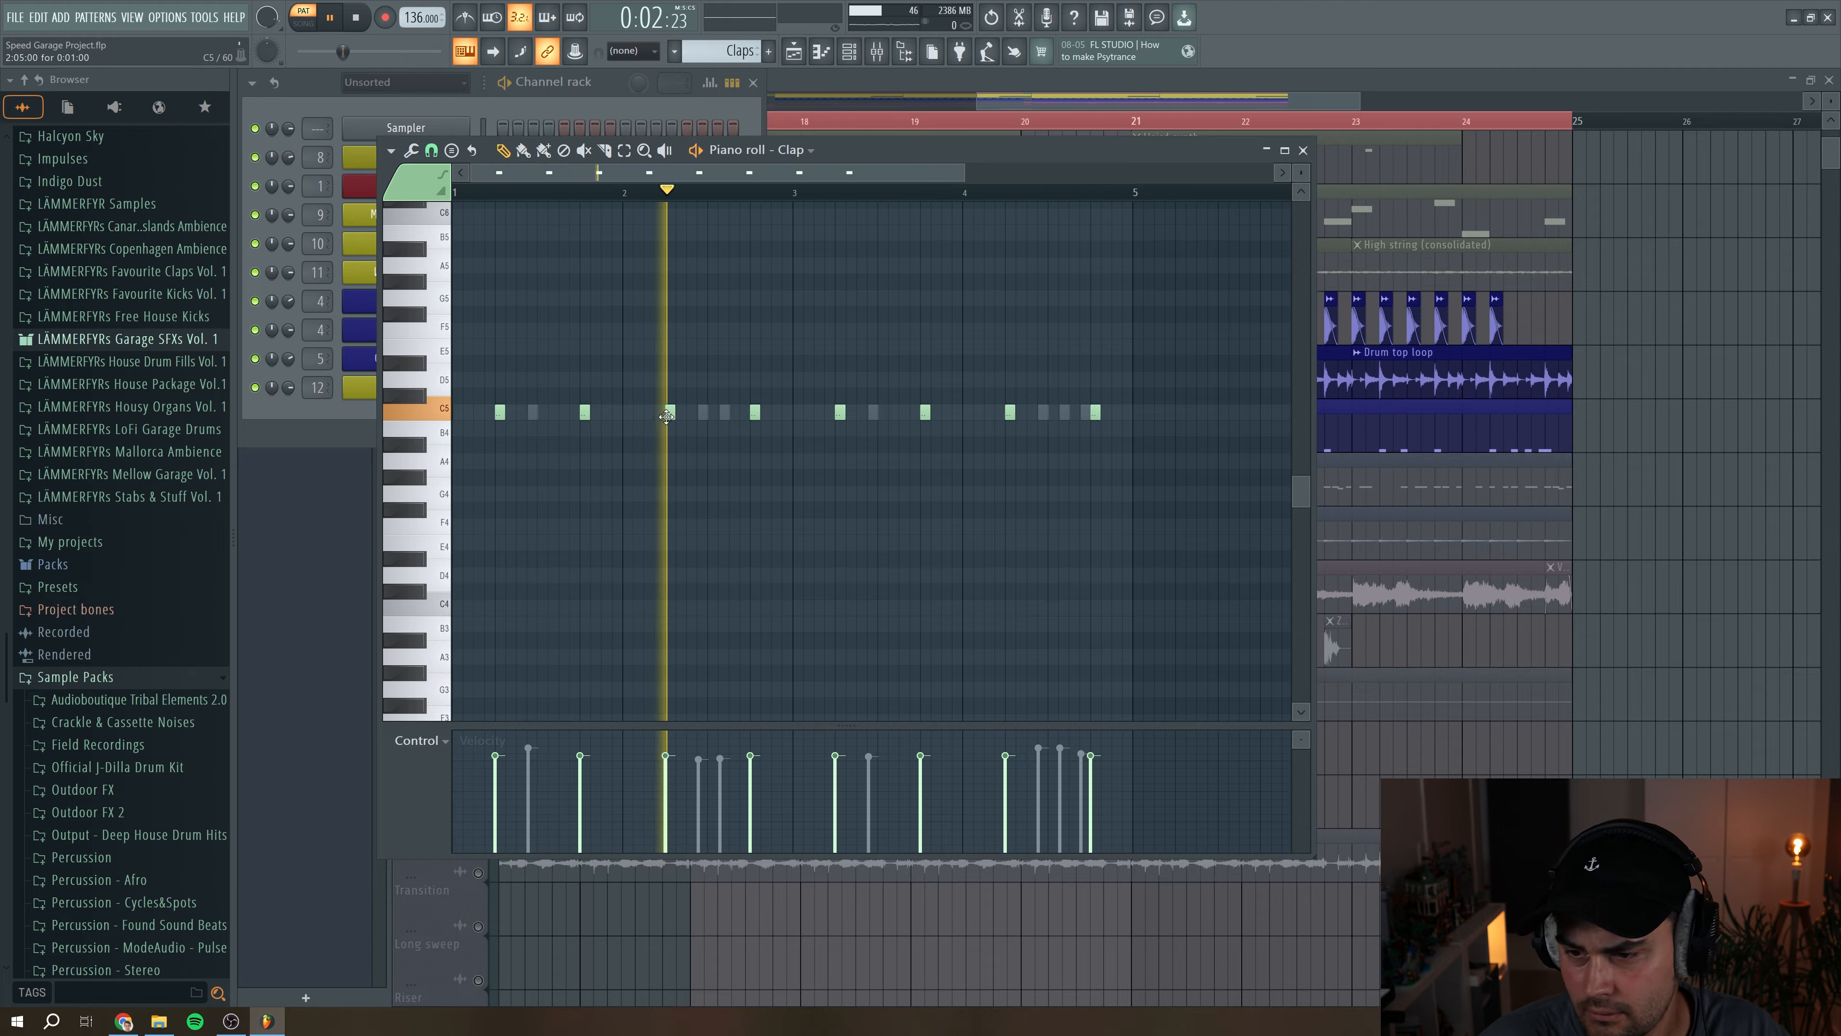
key(space)
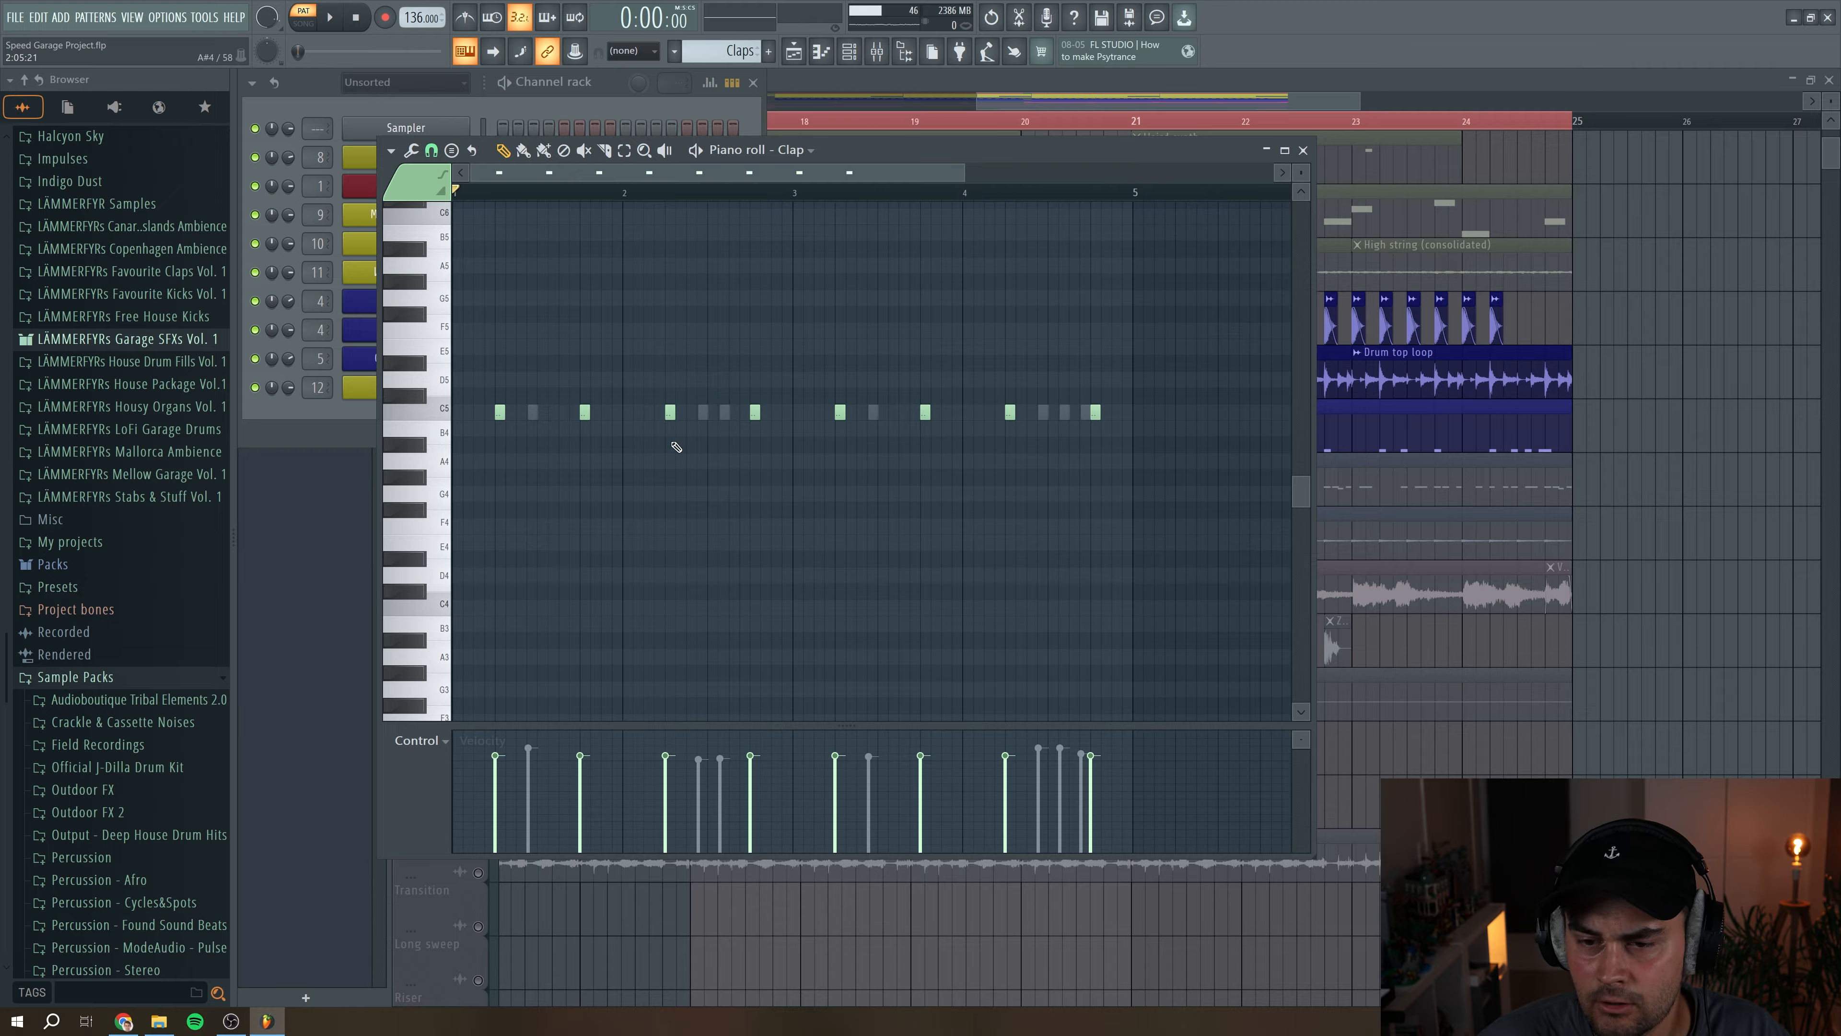
Step: Examine the placement of the Clap shuffle notes across the pattern and display their Pan values
click(332, 411)
click(561, 313)
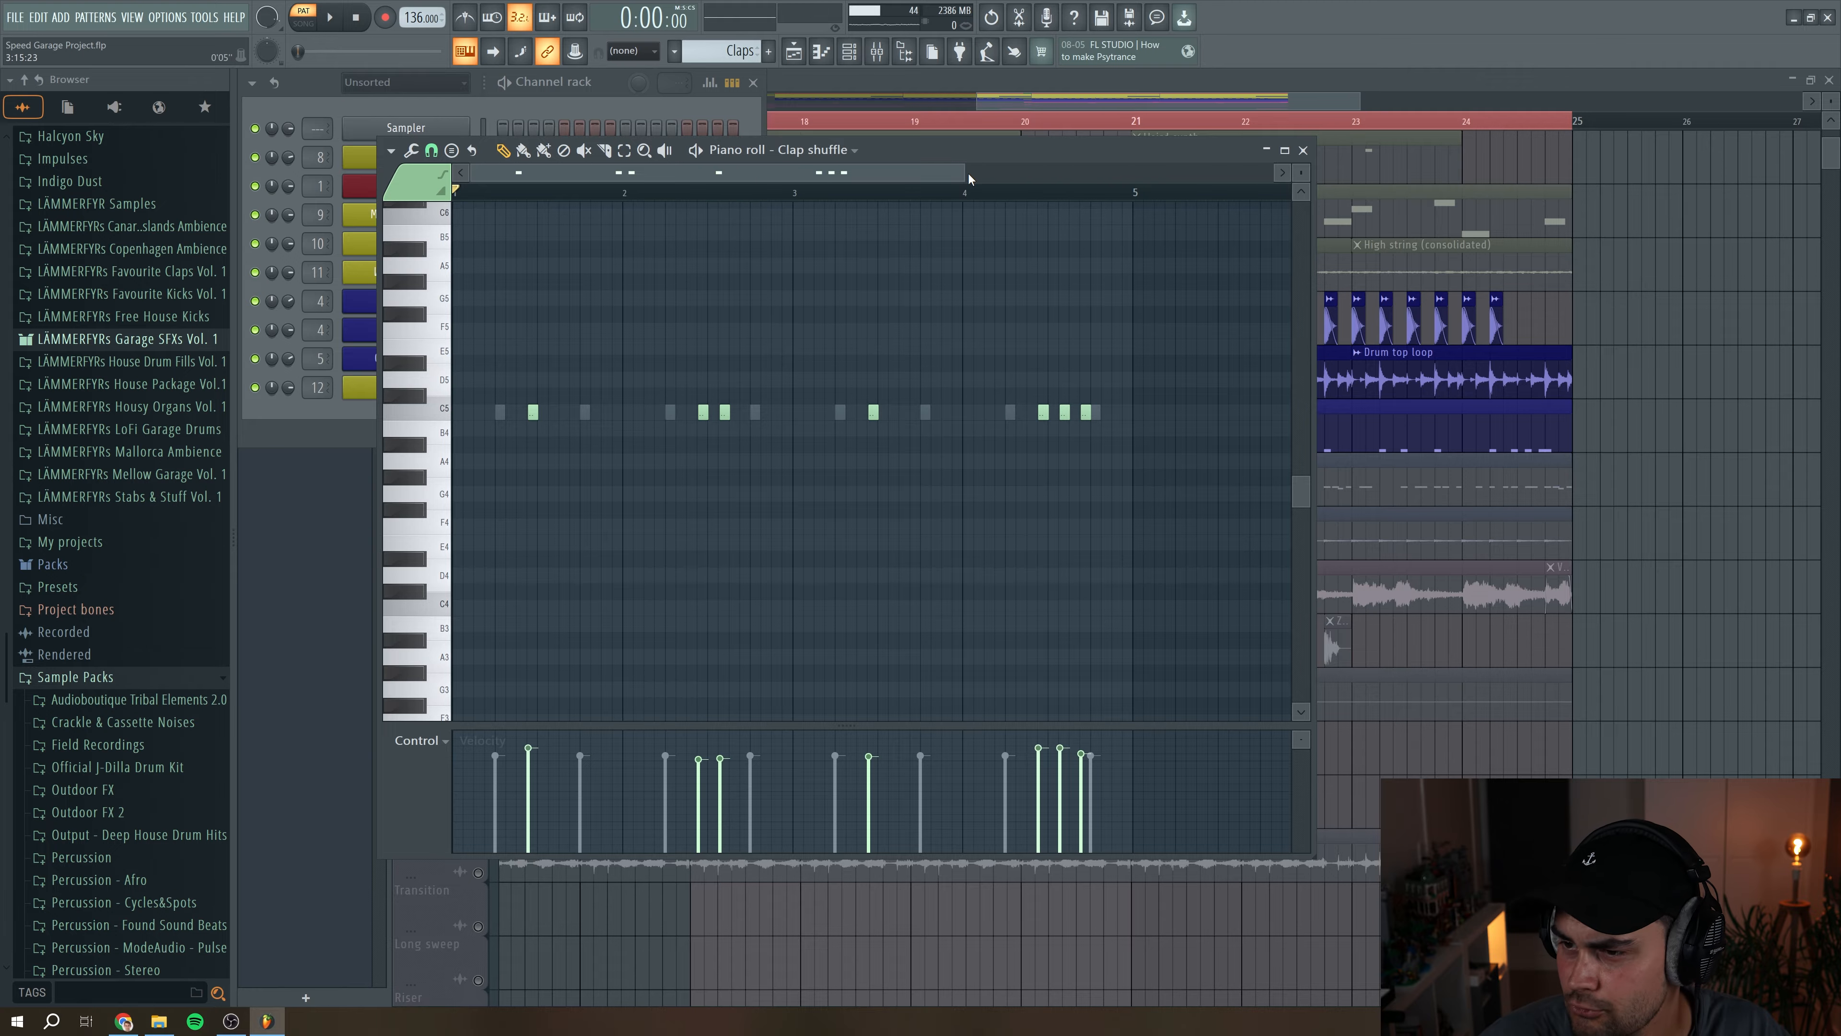
drag(967, 172, 607, 172)
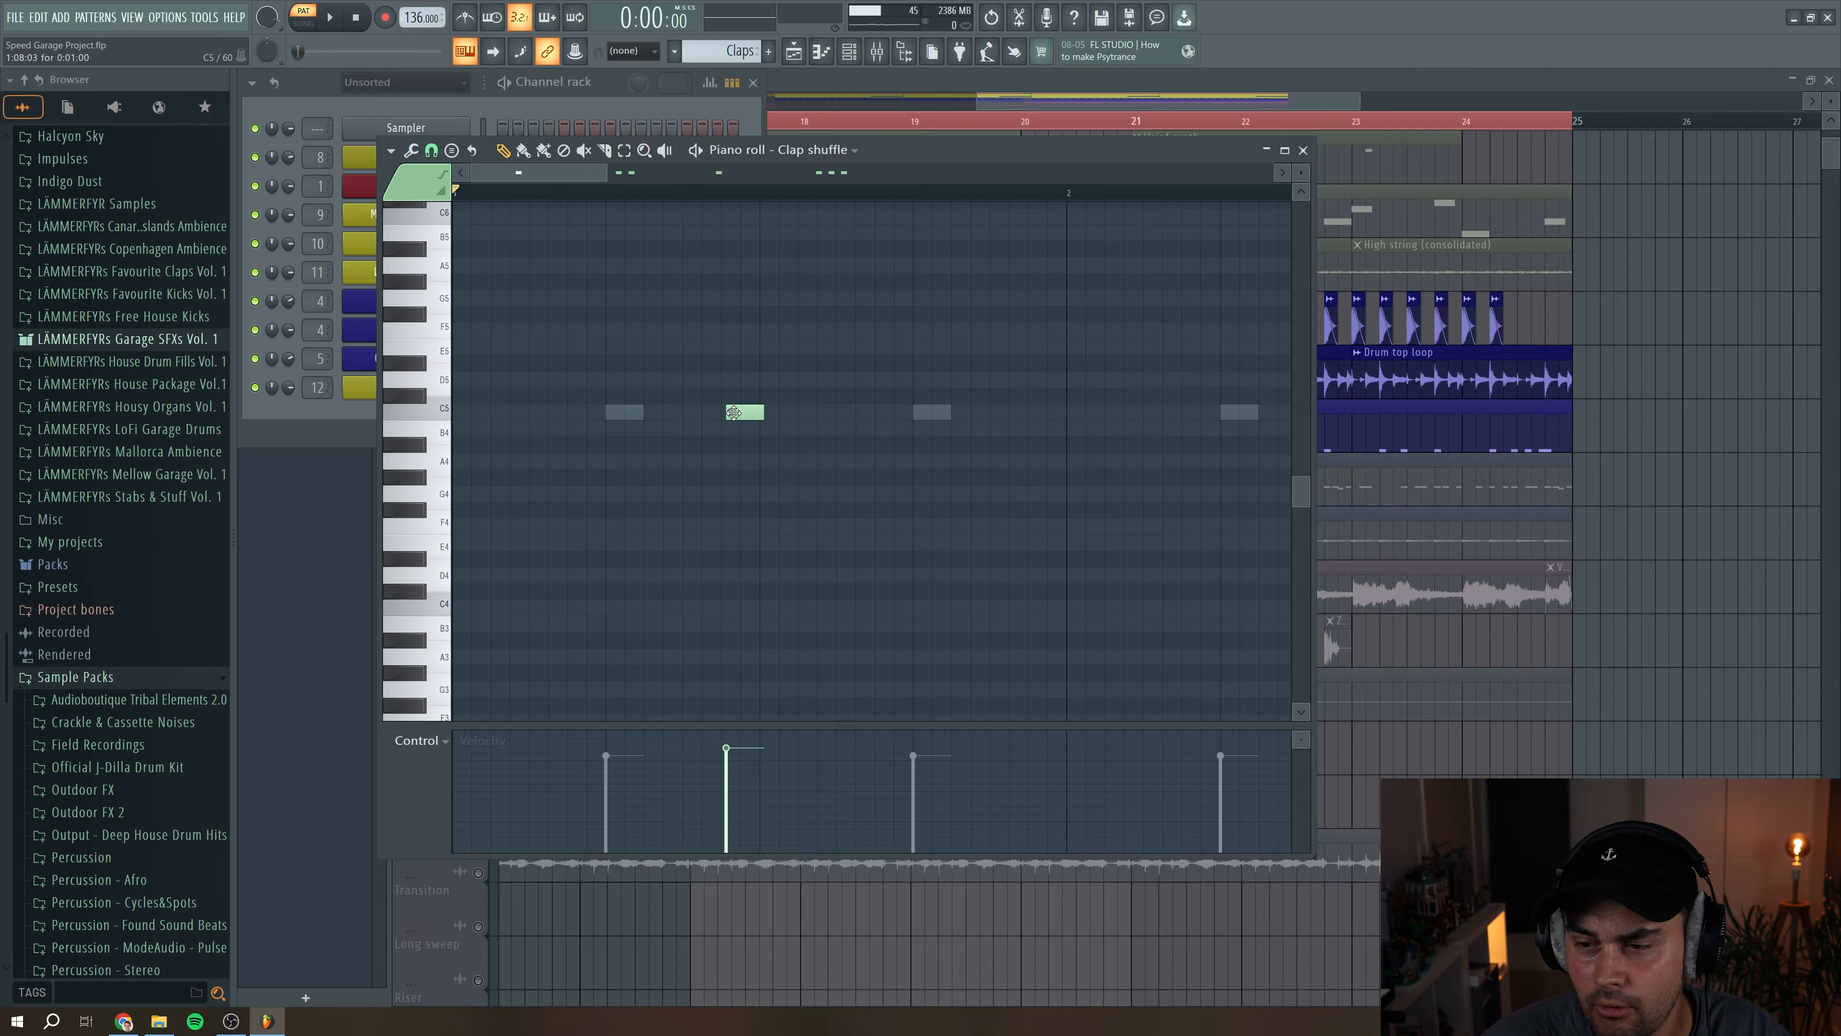
drag(606, 171, 681, 178)
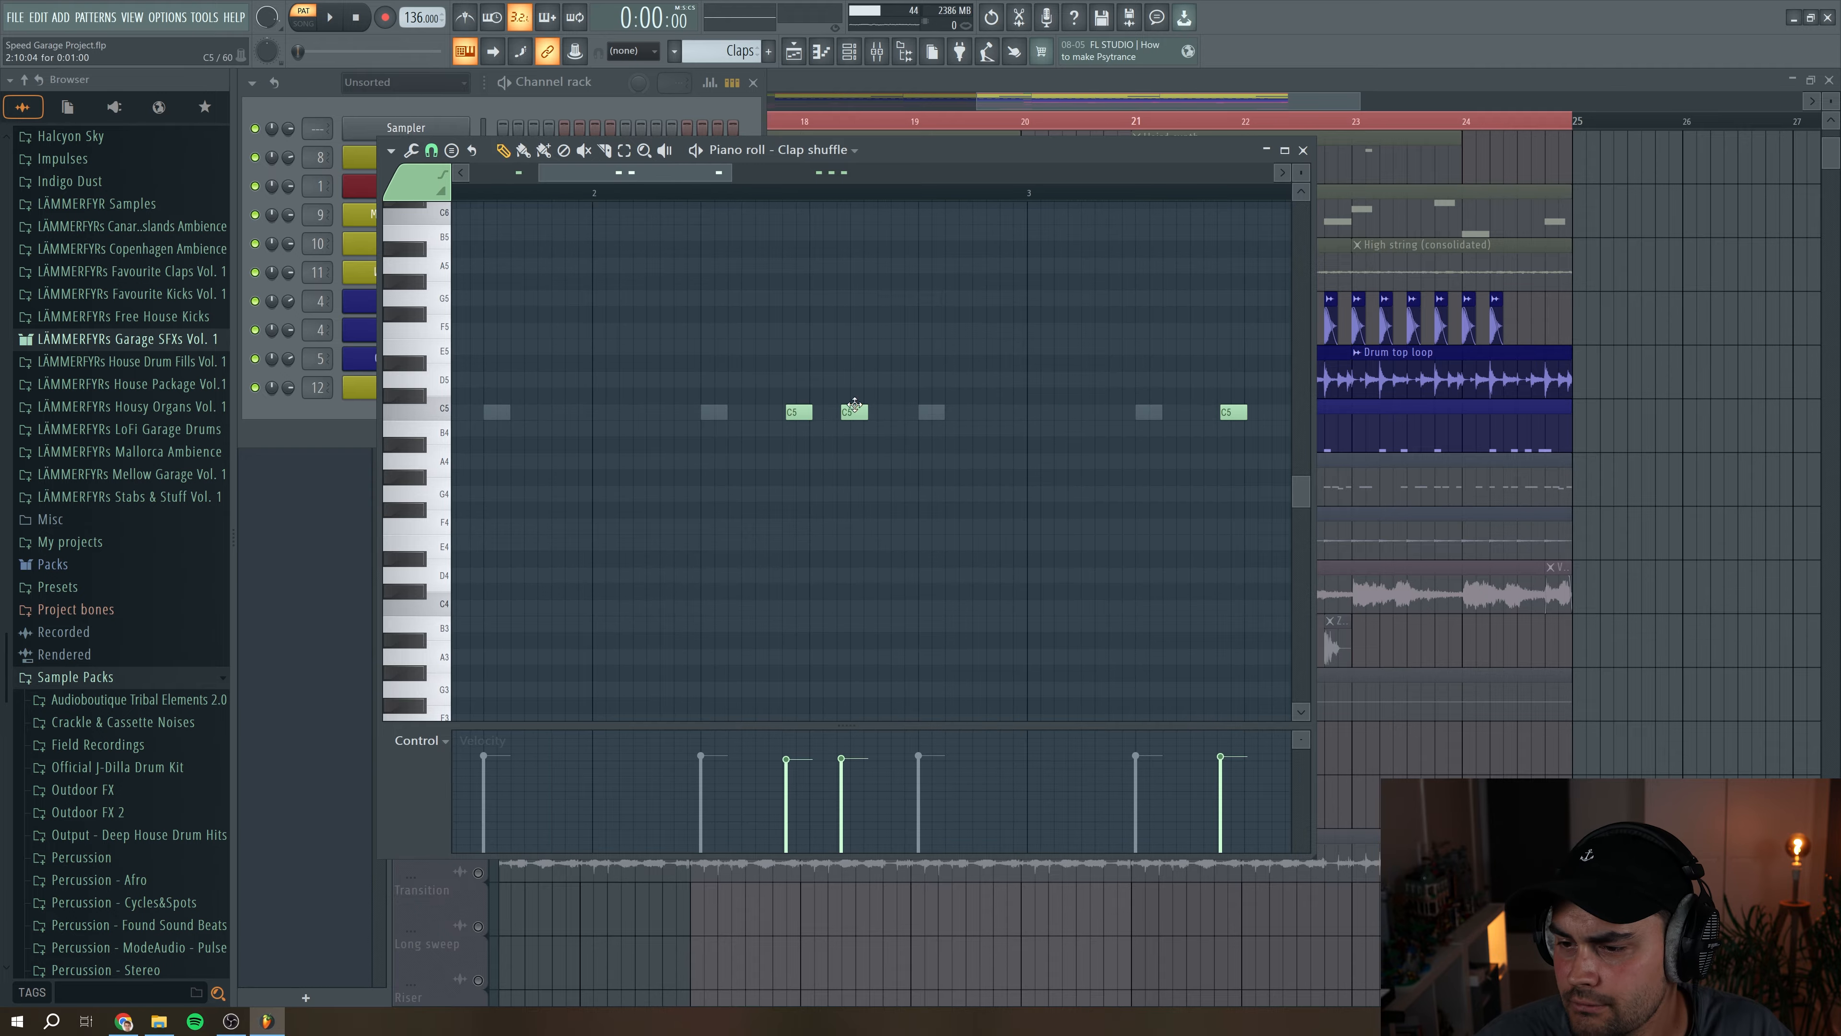
drag(680, 178, 1050, 176)
drag(617, 180, 469, 177)
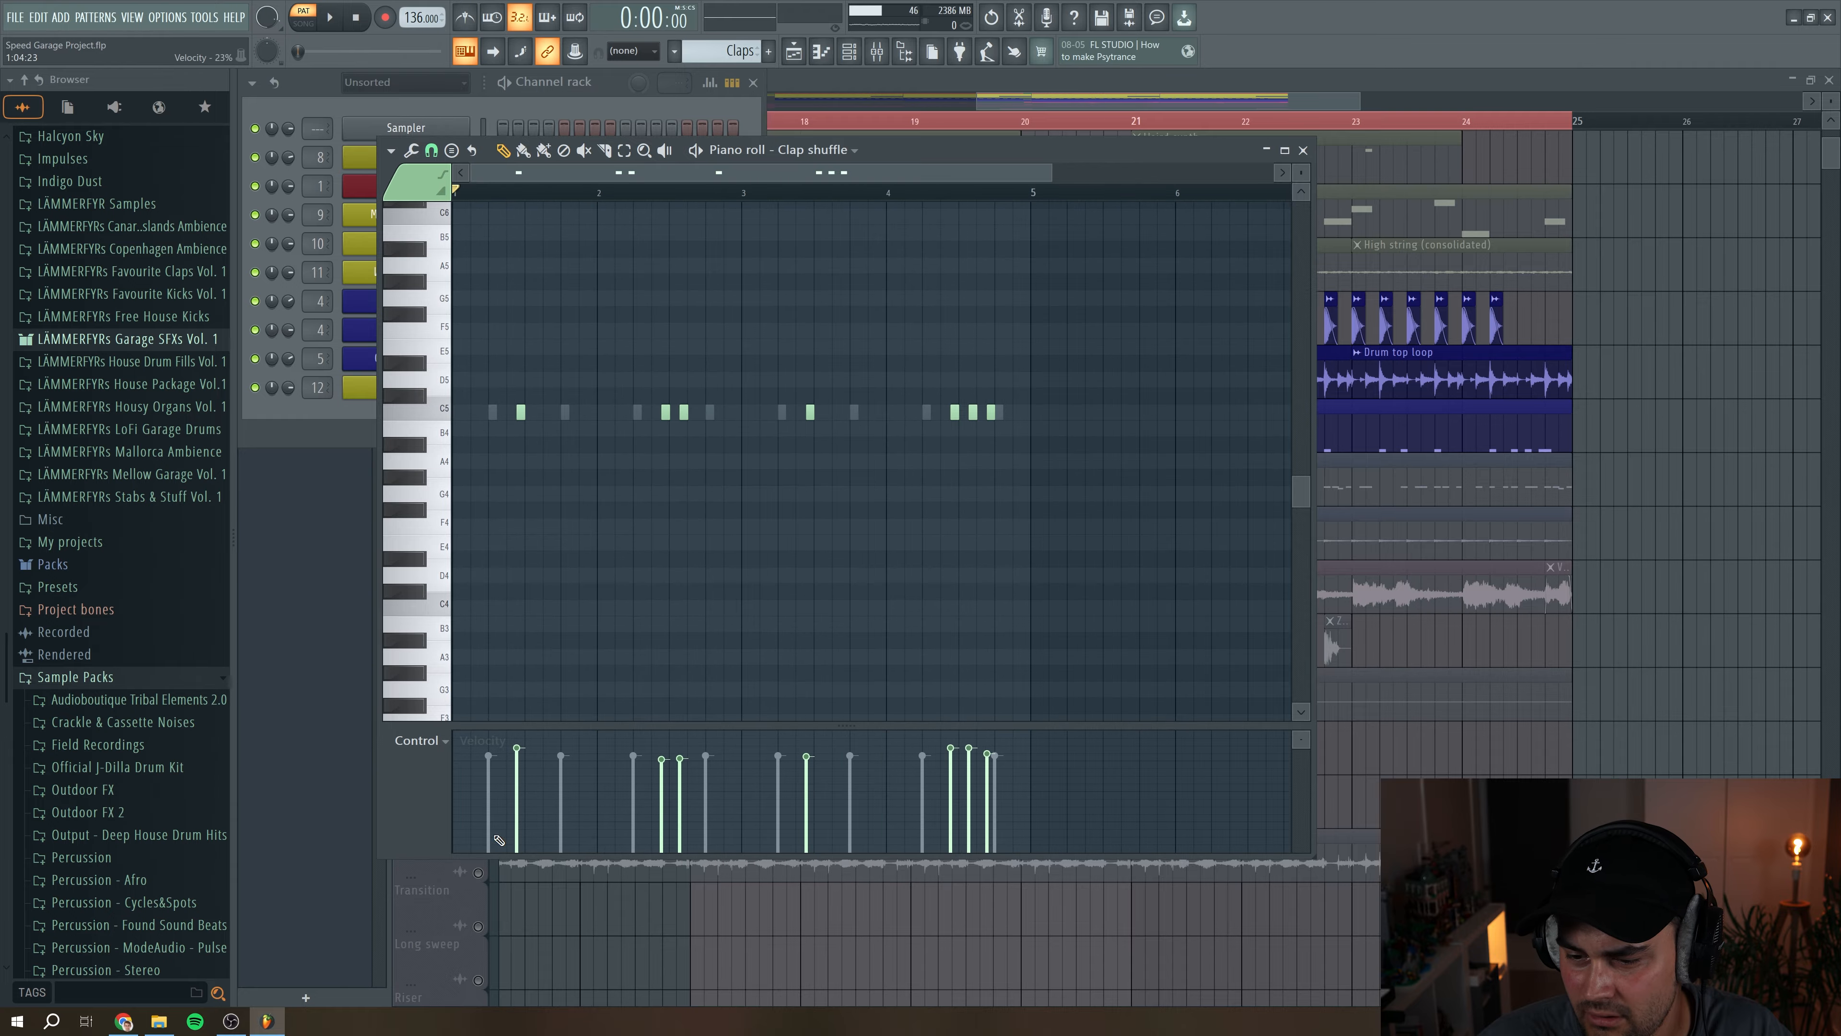
click(420, 740)
click(439, 773)
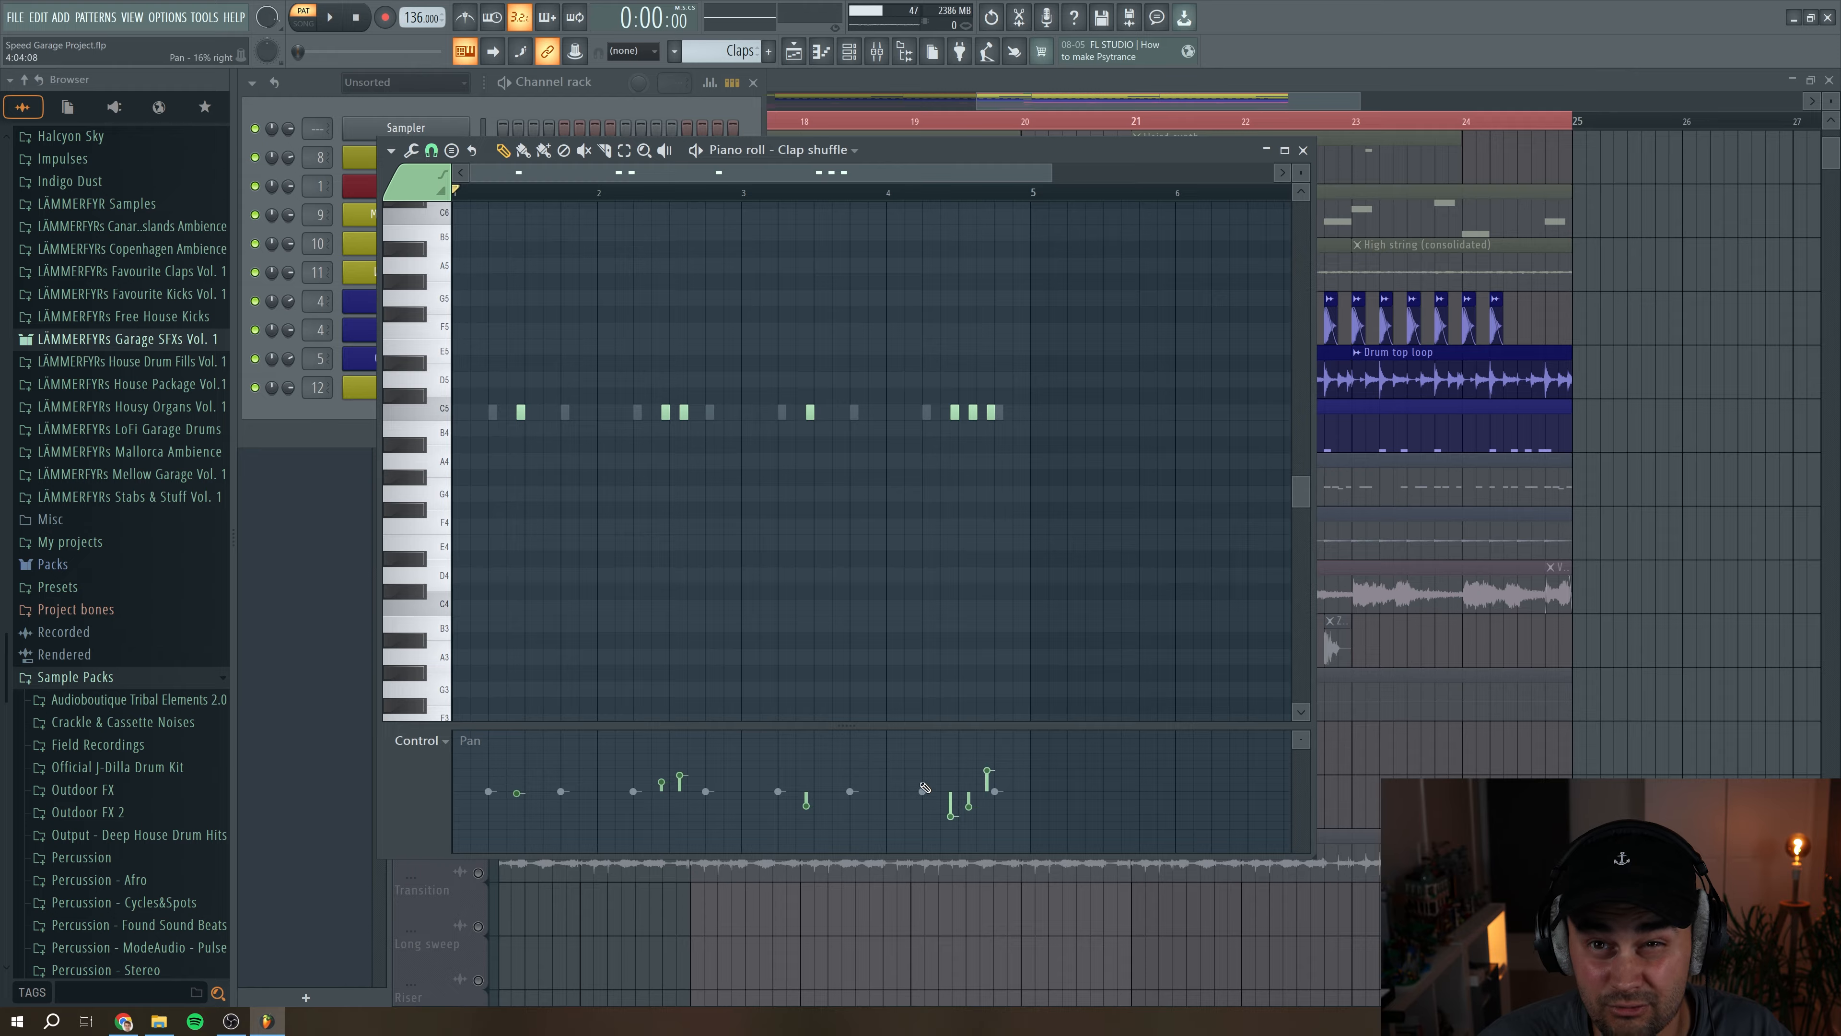
Step: Display the Clap shuffle notes' velocities and try randomizing the levels of all notes with different seeds
click(420, 740)
click(434, 761)
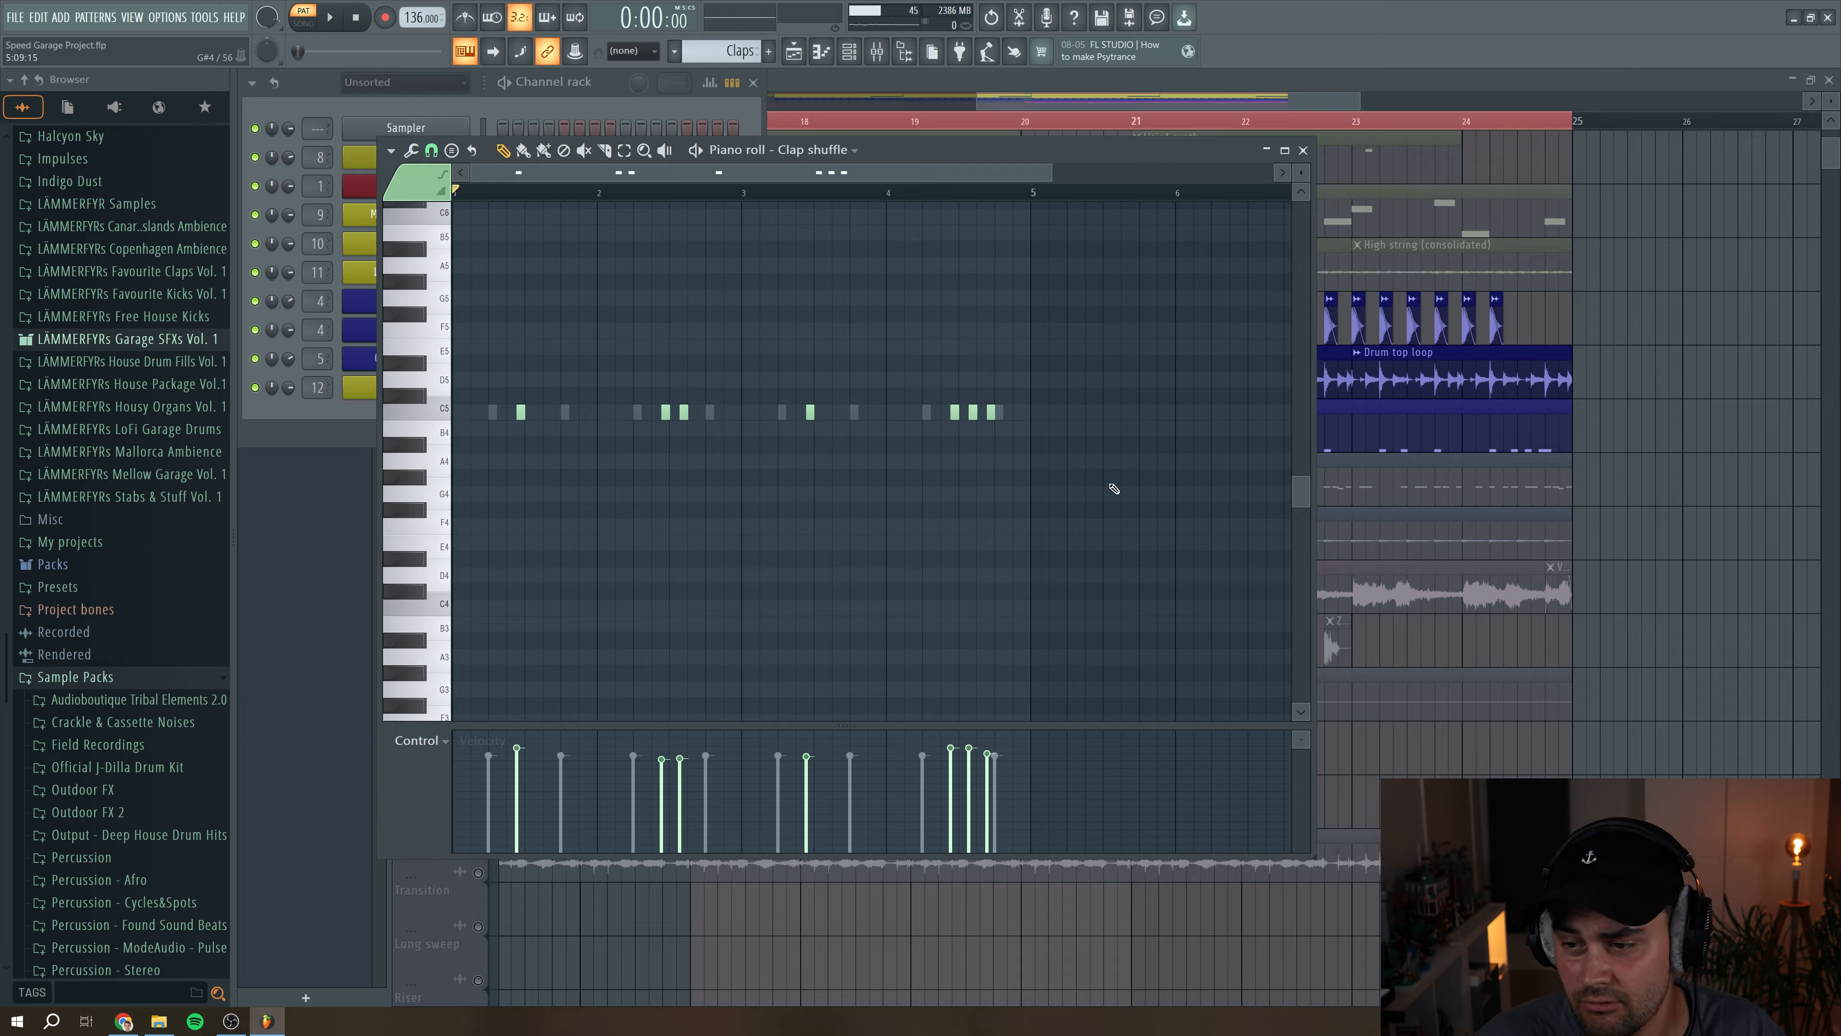
key(ctrl+a)
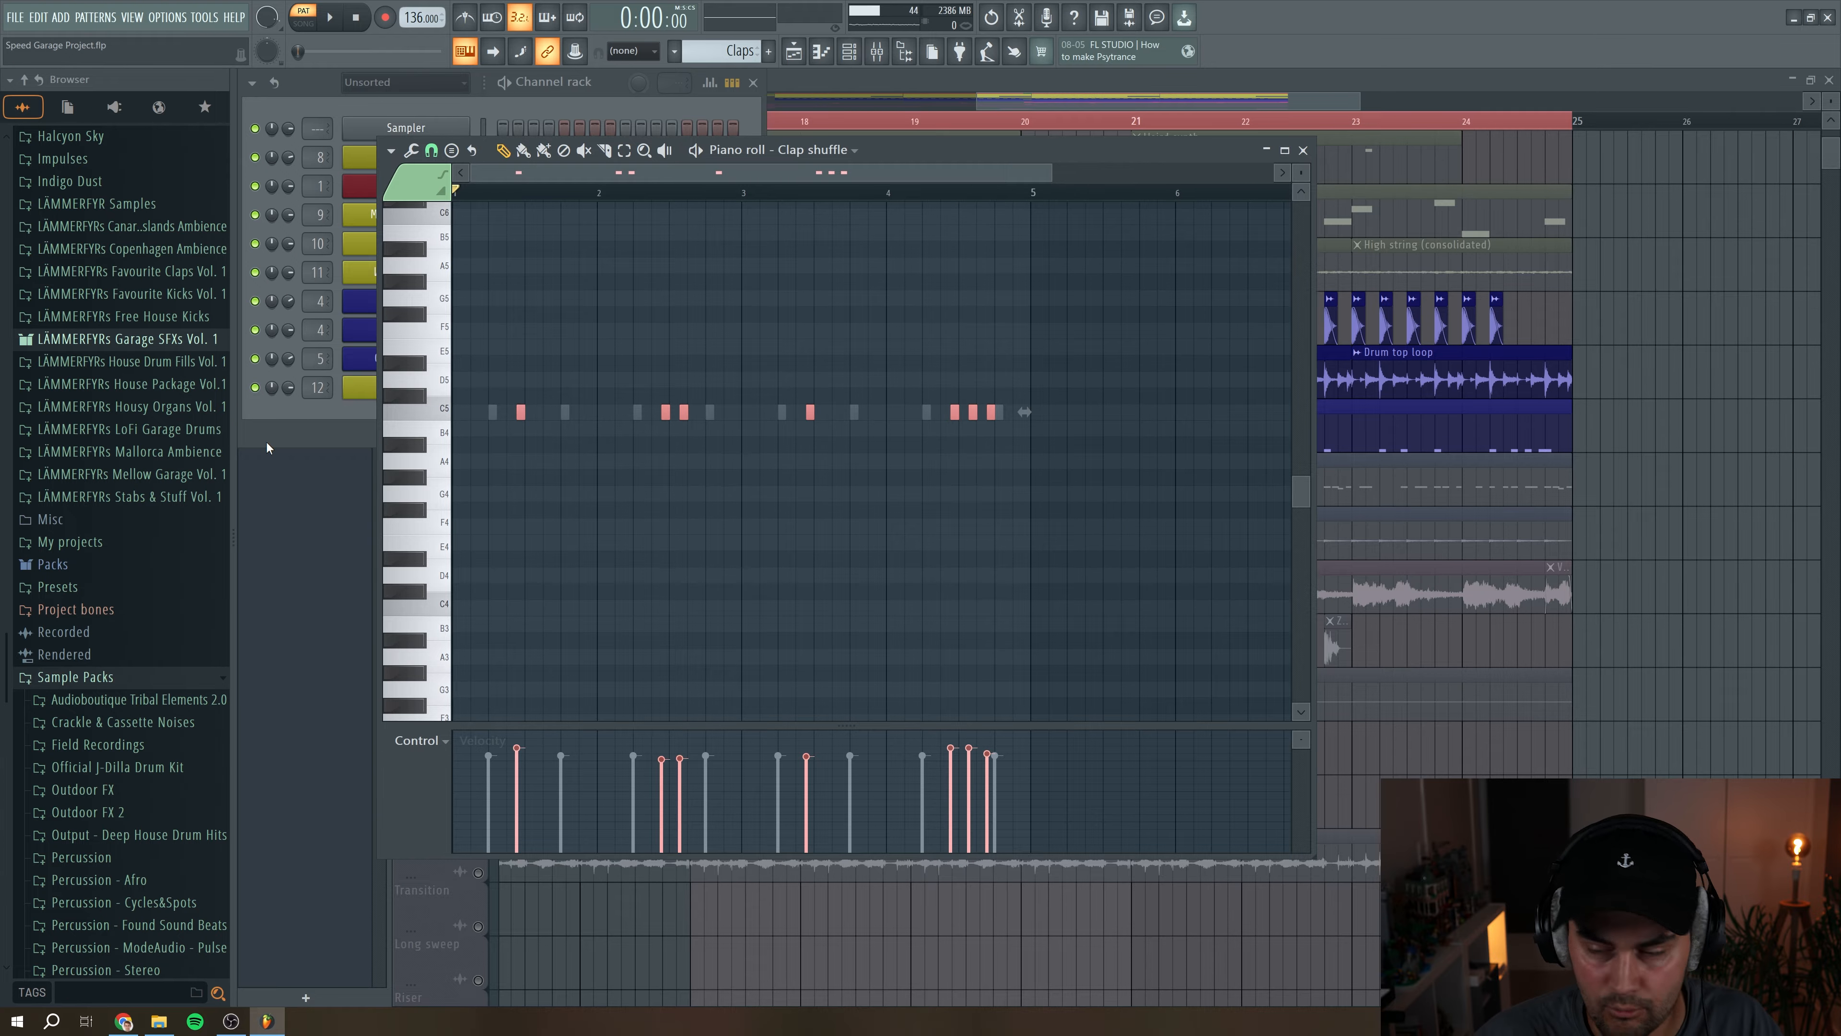
key(alt+r)
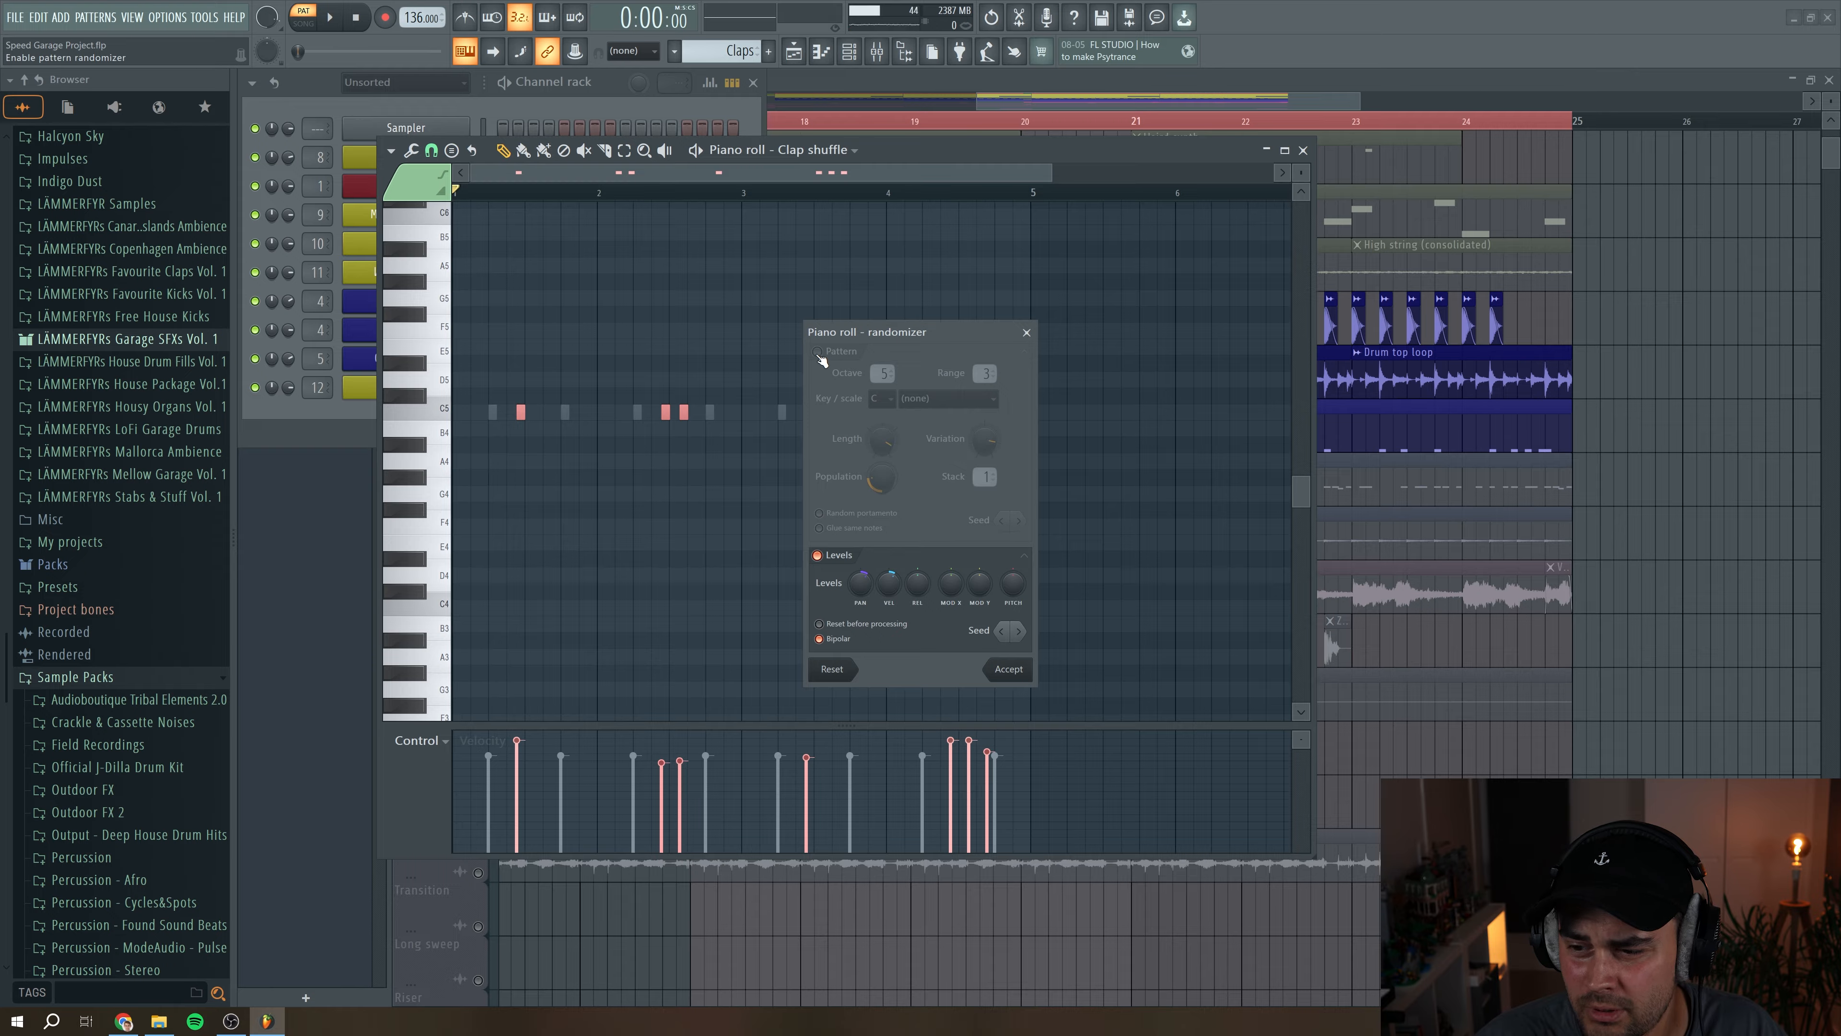
drag(861, 586, 888, 573)
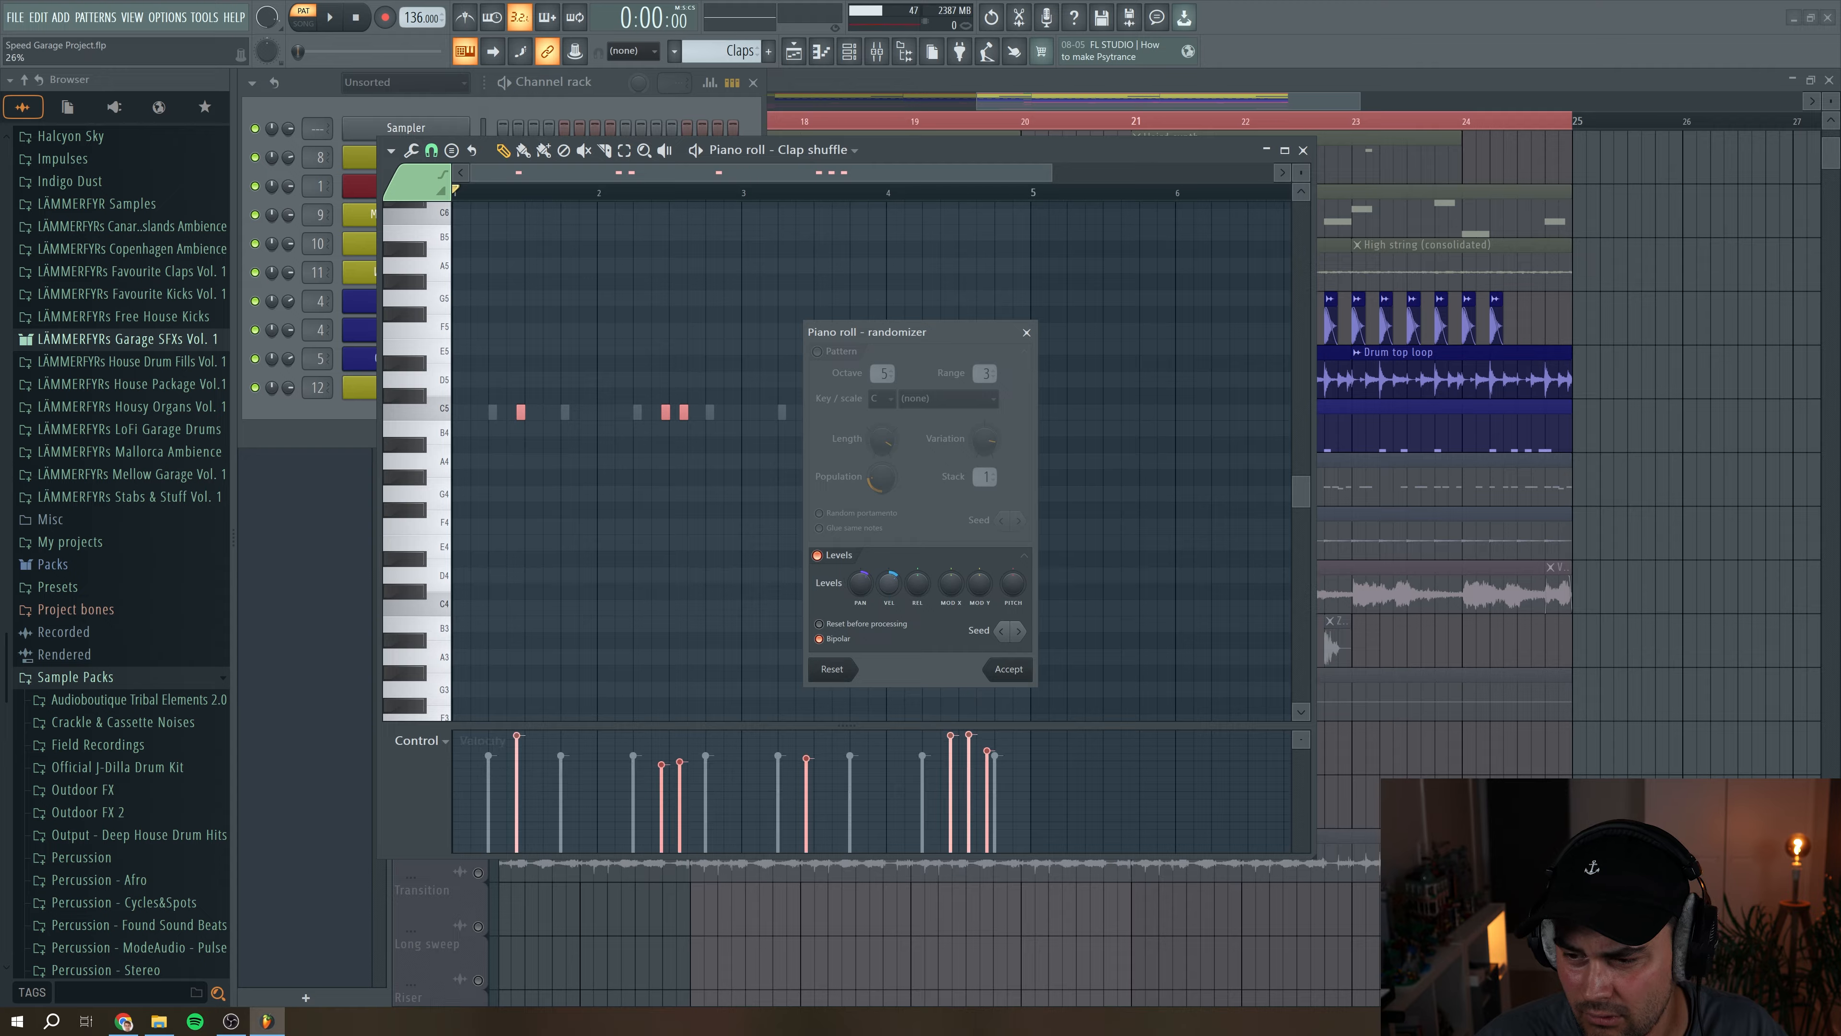
click(1016, 630)
click(1018, 630)
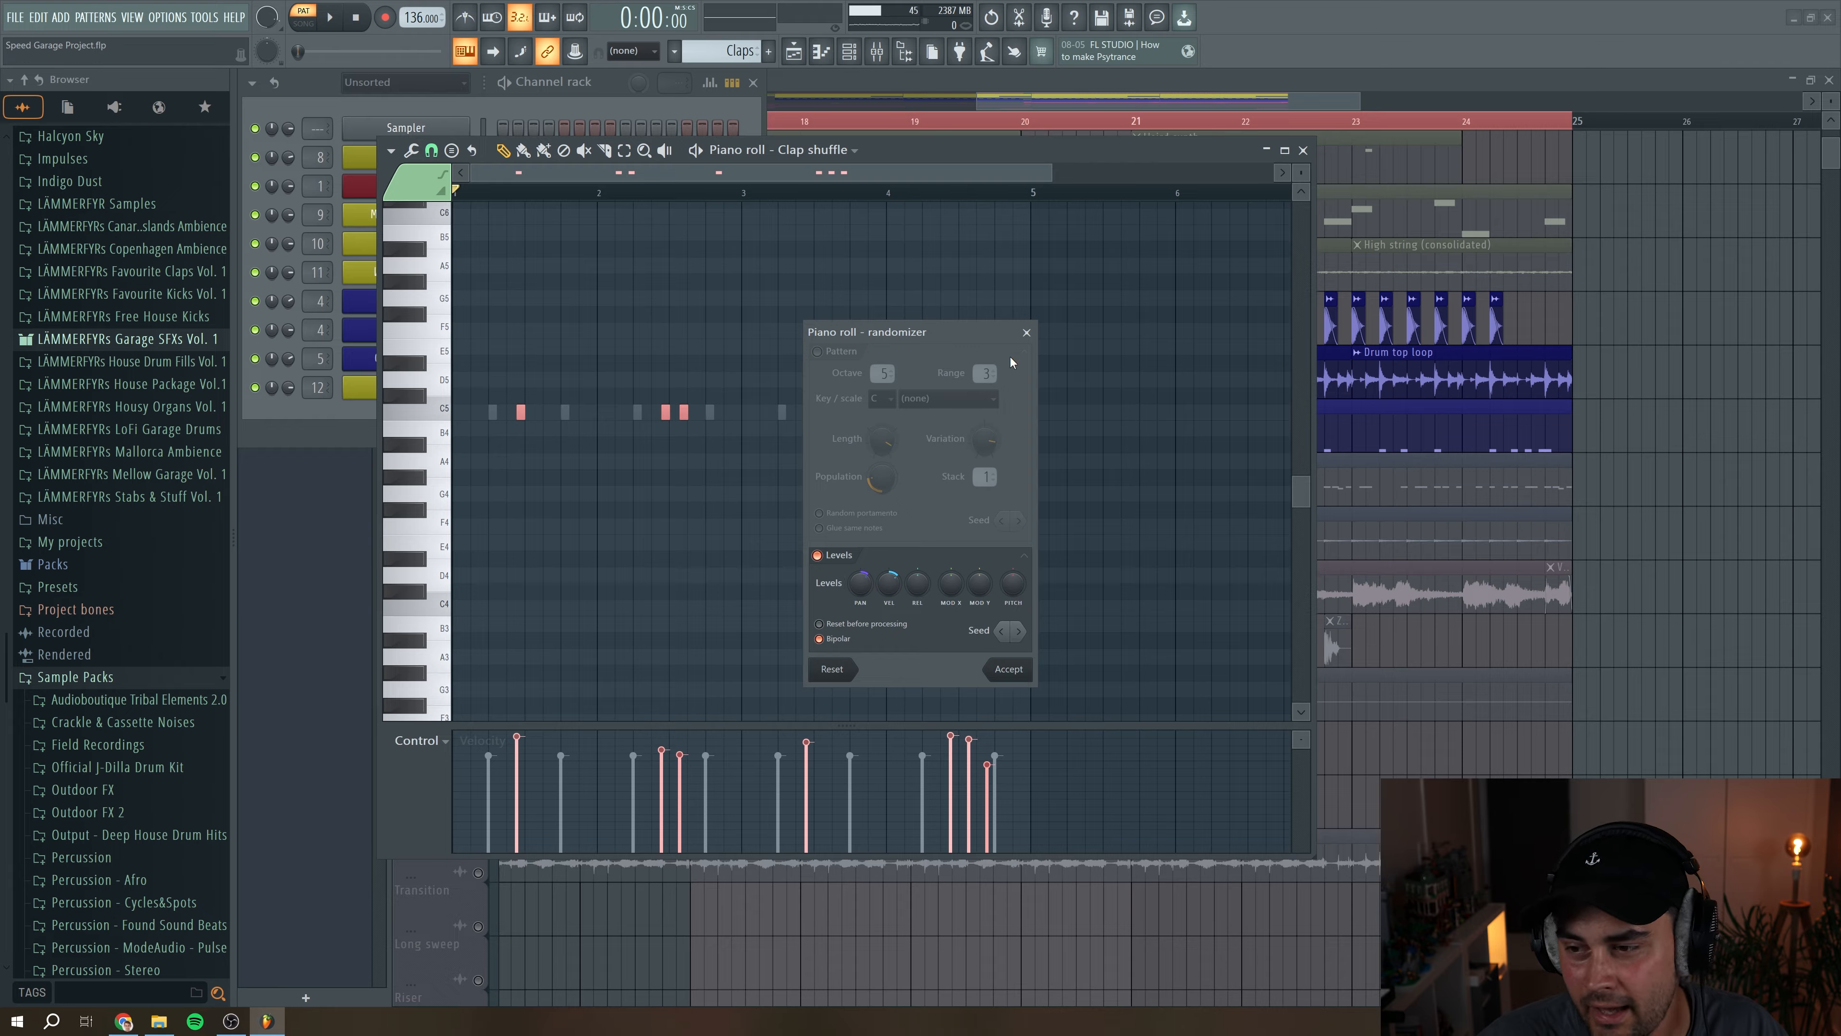
click(1026, 334)
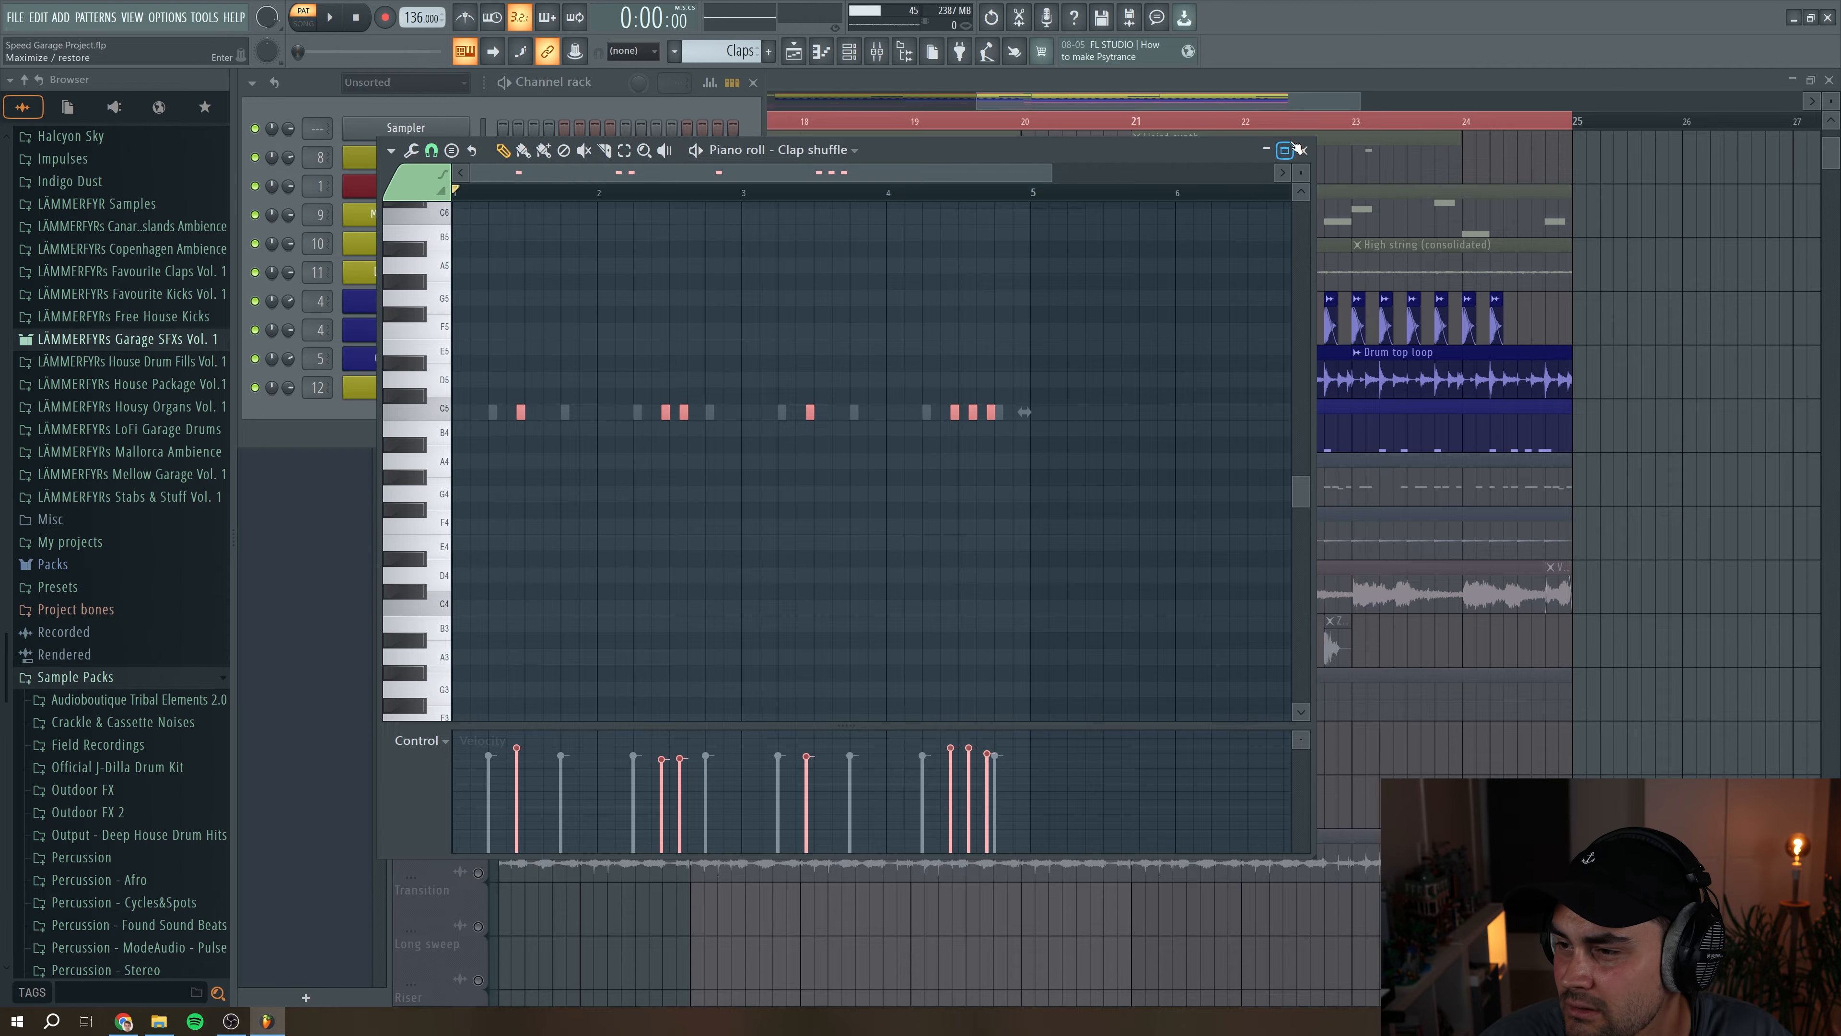
Step: Close the Clap shuffle piano roll and play the kick, top loop and claps from bar 17 in song mode
click(1303, 150)
click(688, 140)
click(691, 121)
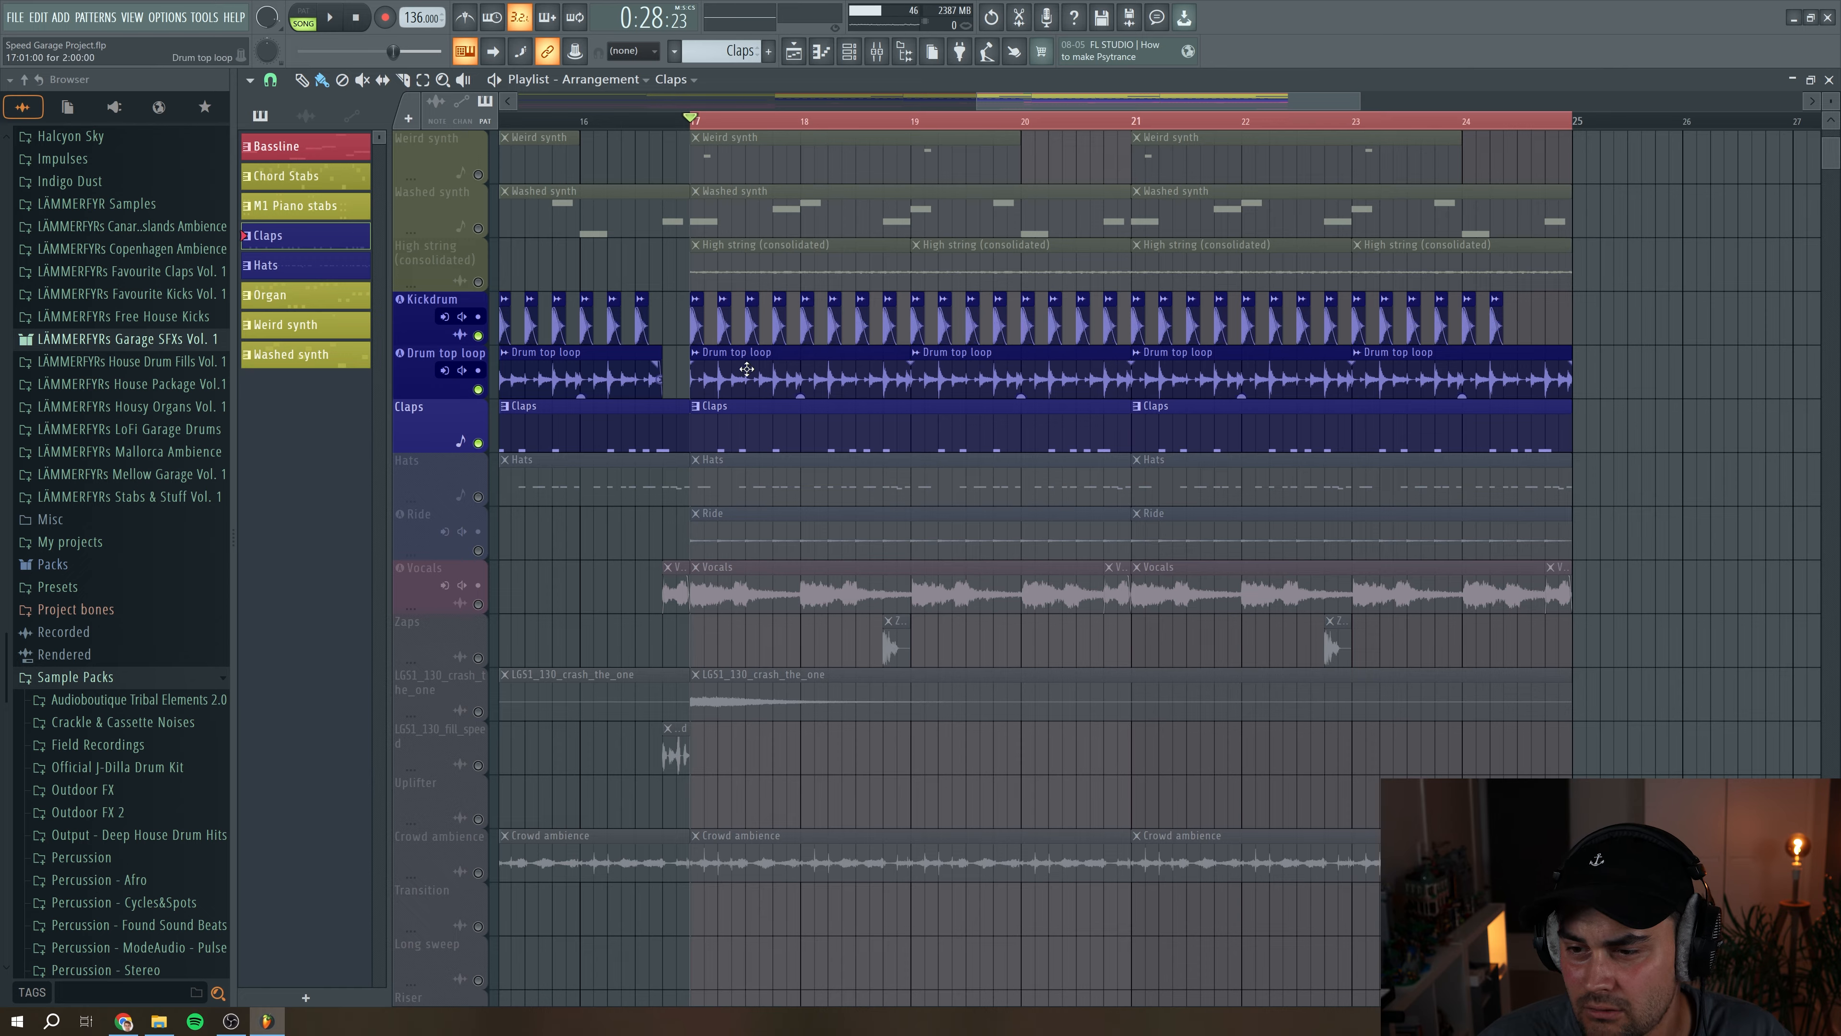
key(space)
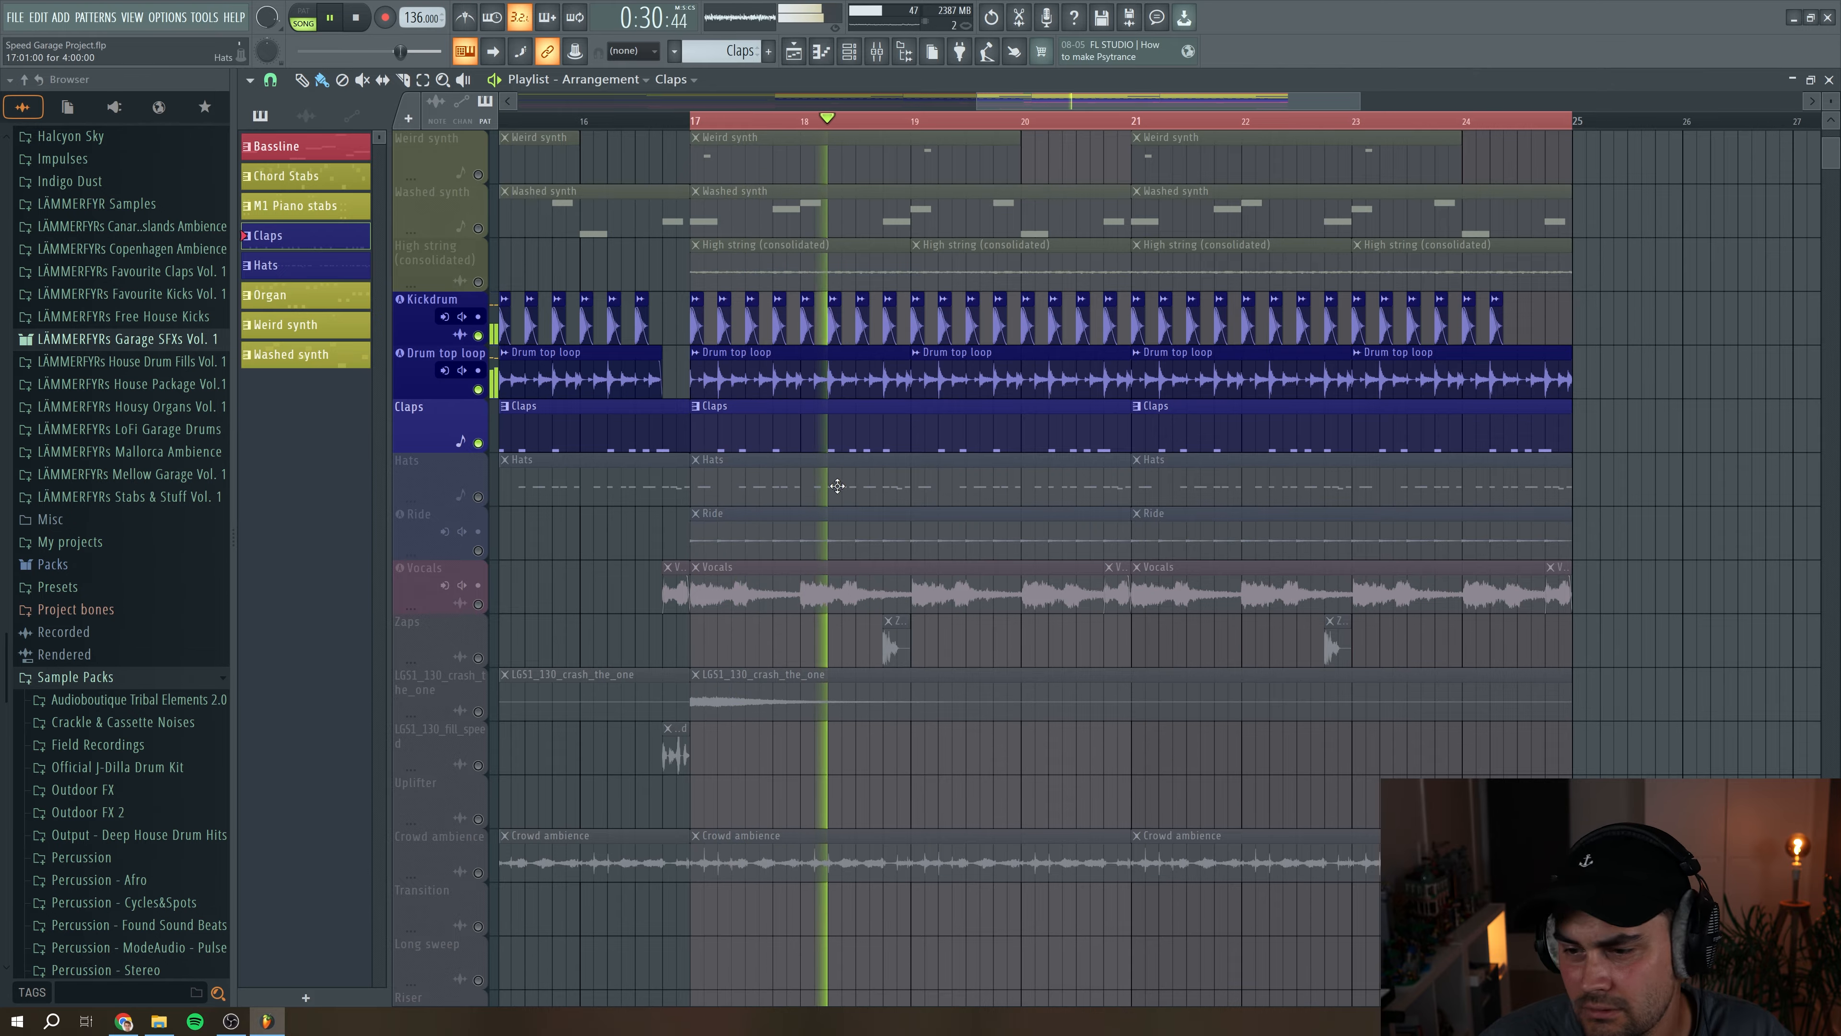
key(space)
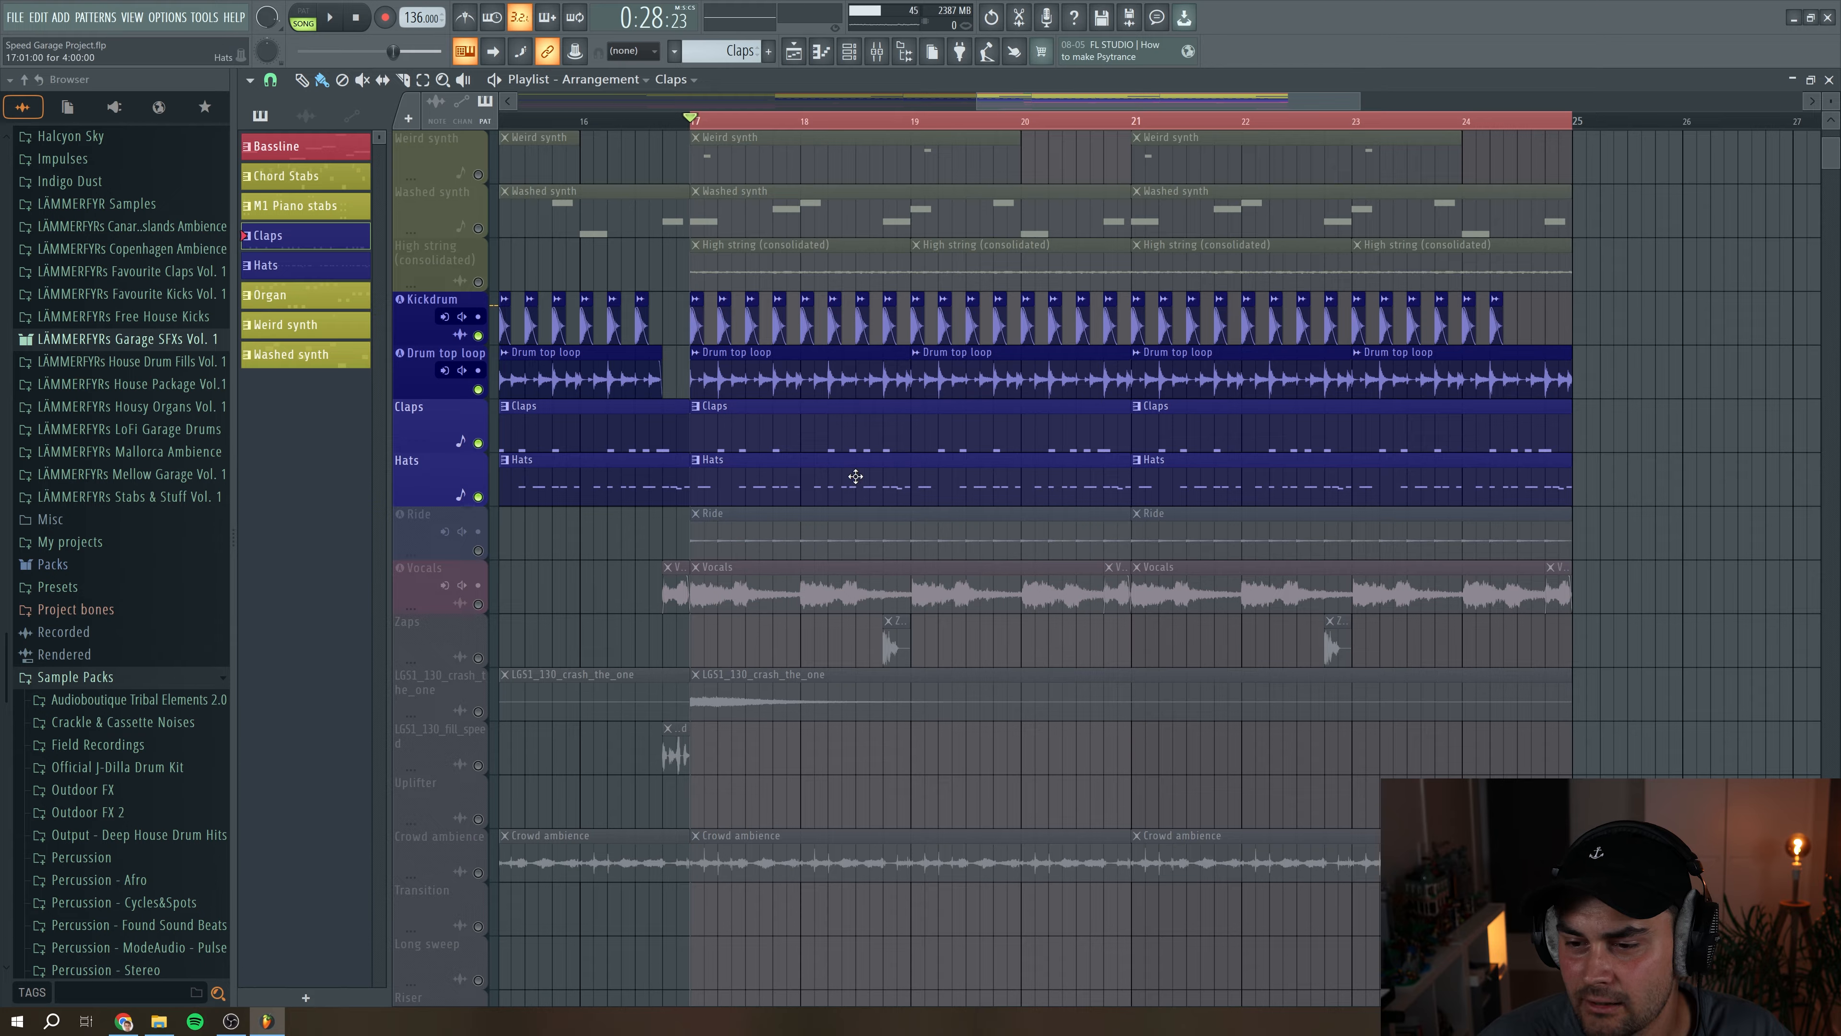
Step: Unmute the Hats track, play it with the other drums, and view the Closed hihats notes and their Pan values
key(space)
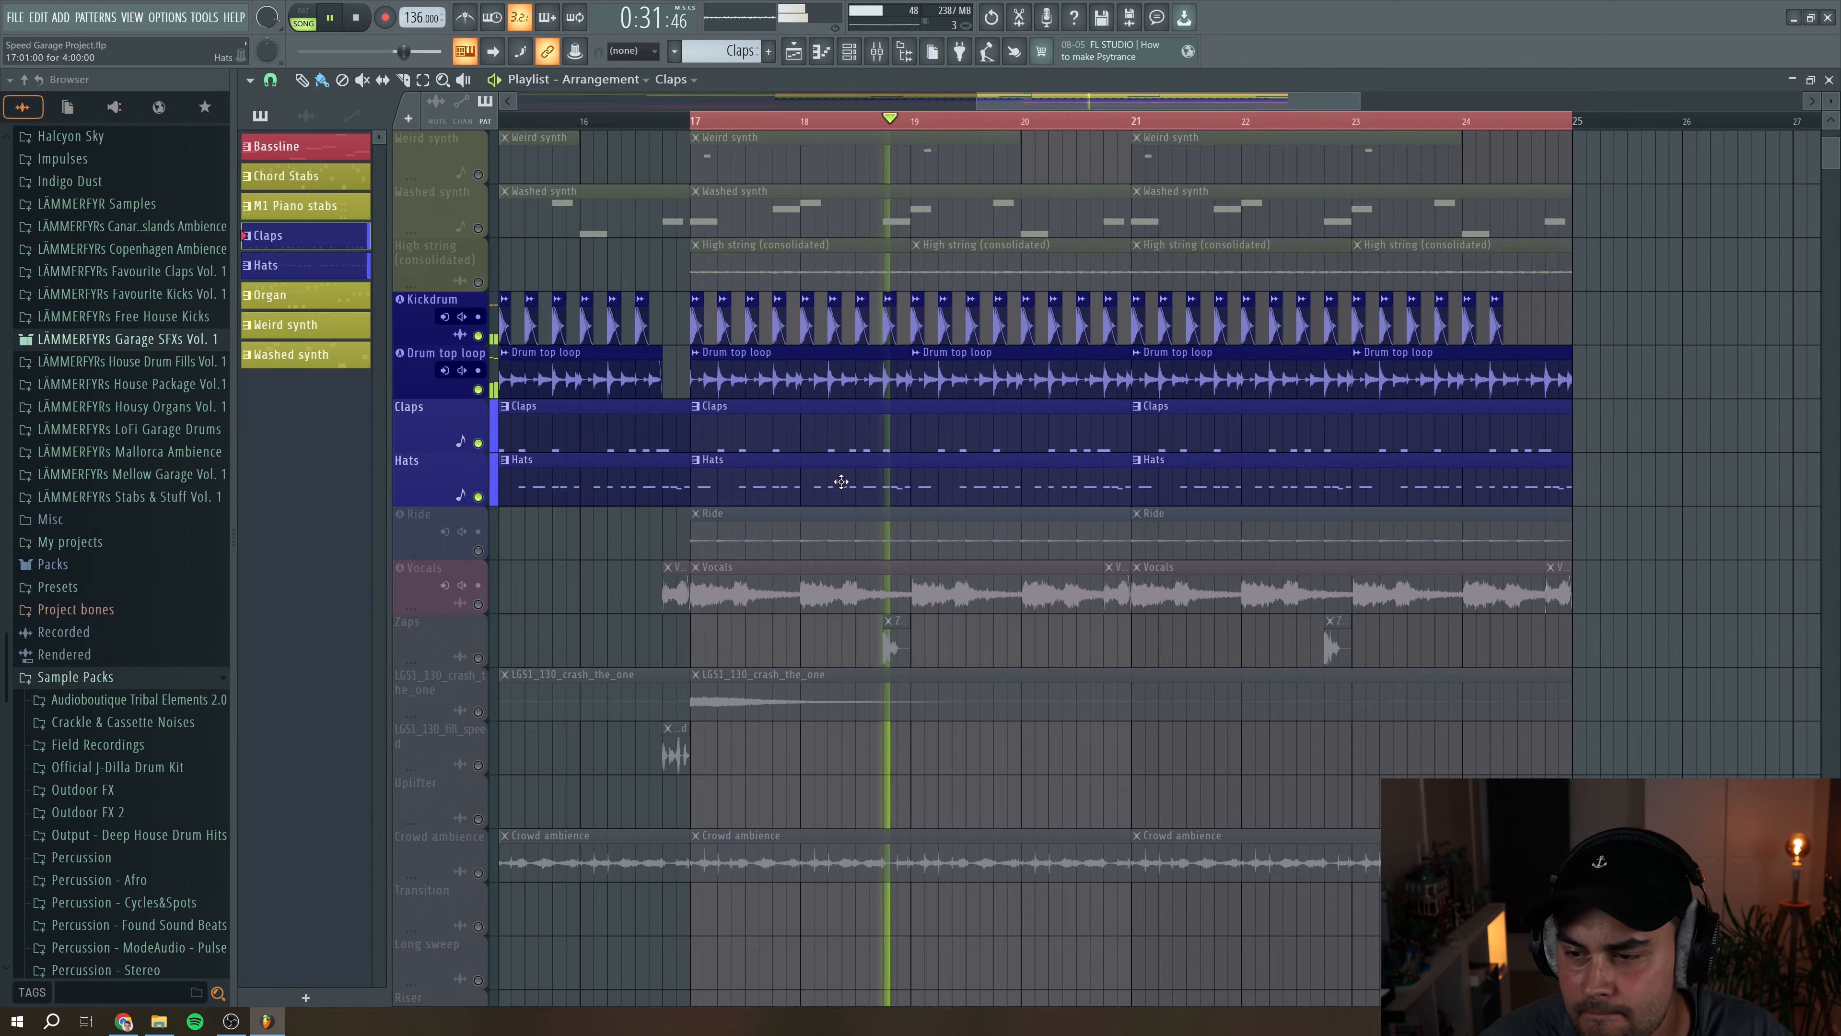
key(space)
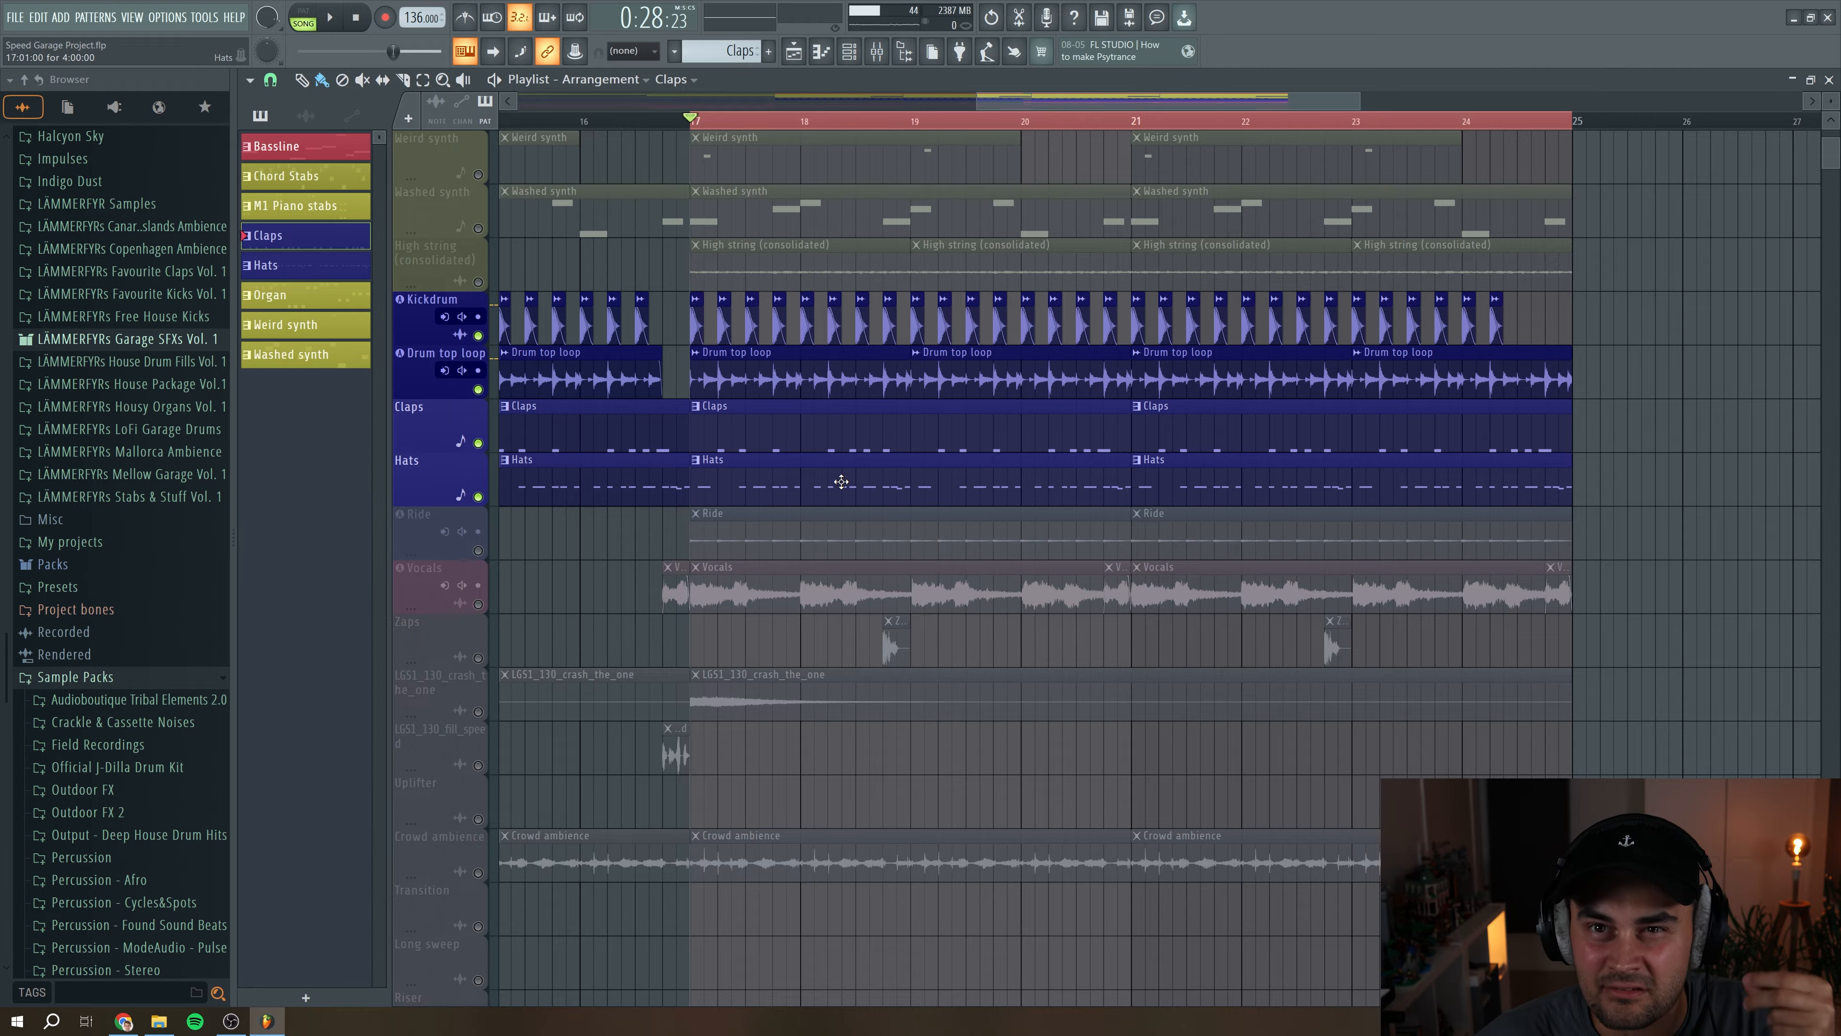
double_click(841, 481)
drag(1052, 164, 635, 171)
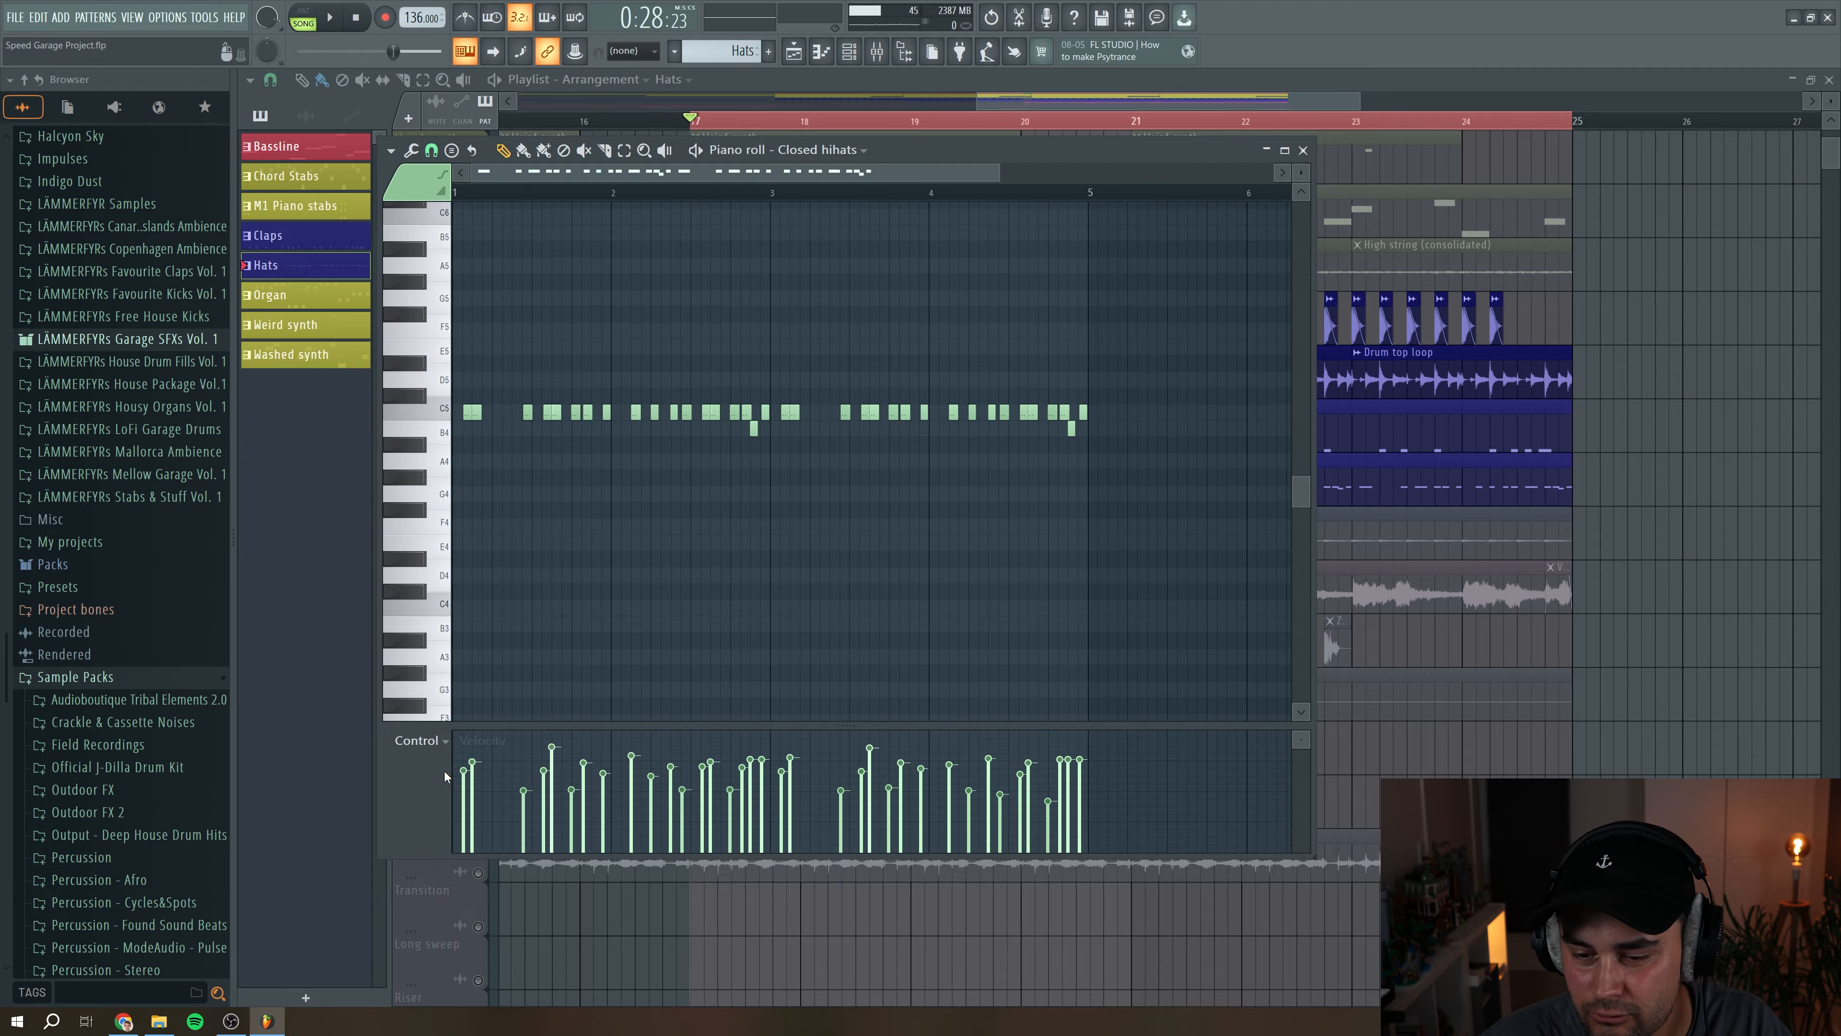
scroll(437, 785, up, 1)
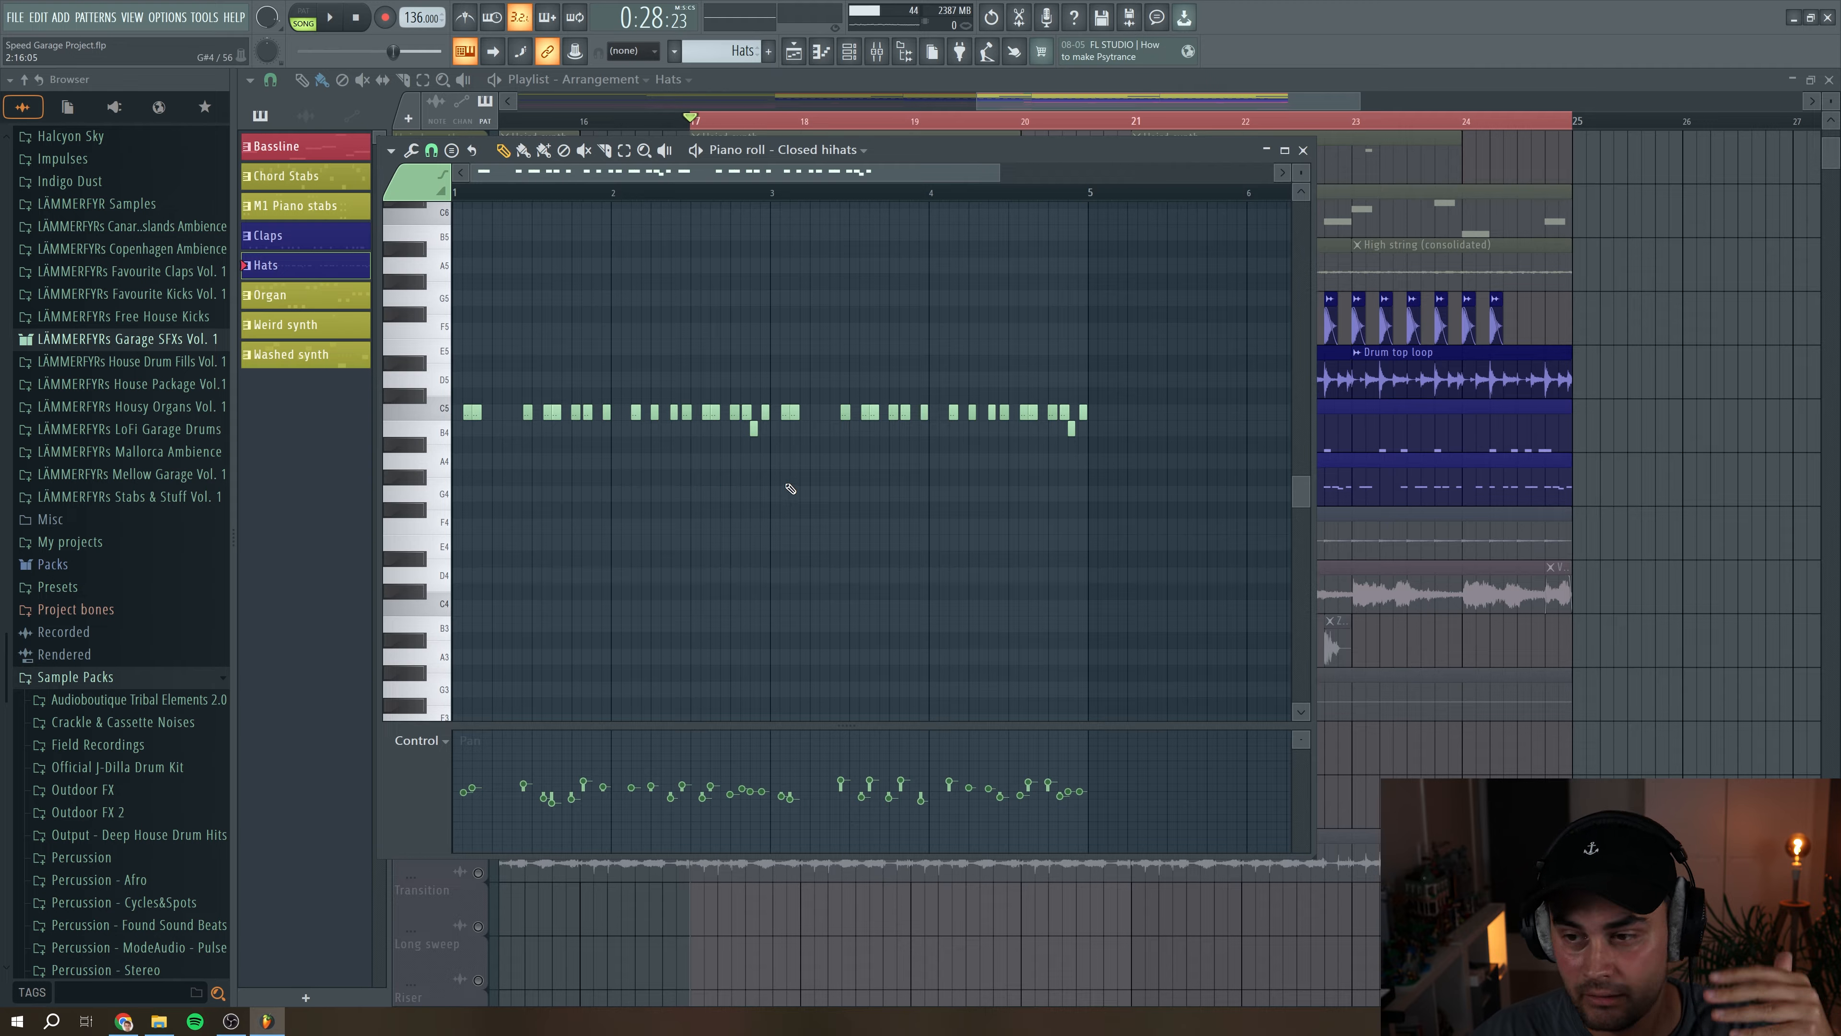
click(1302, 150)
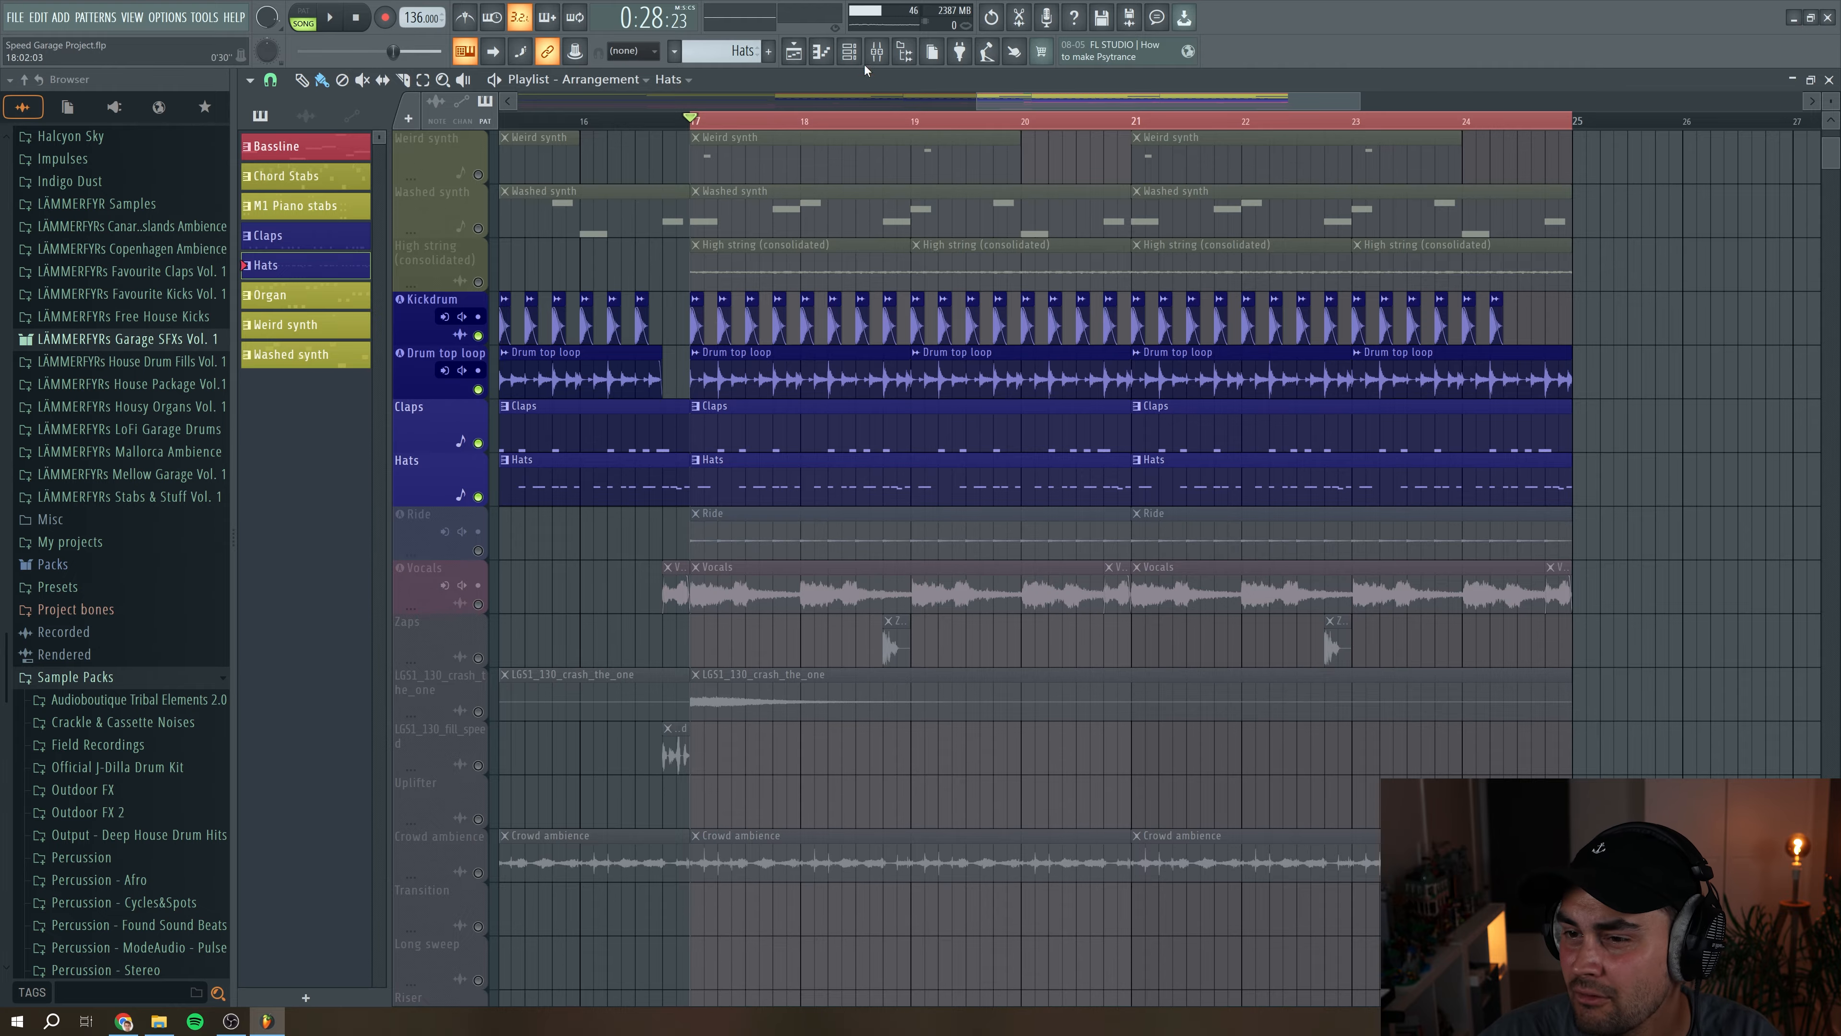
Step: Inspect the Closed hihats mixer track for effects
click(877, 51)
click(681, 319)
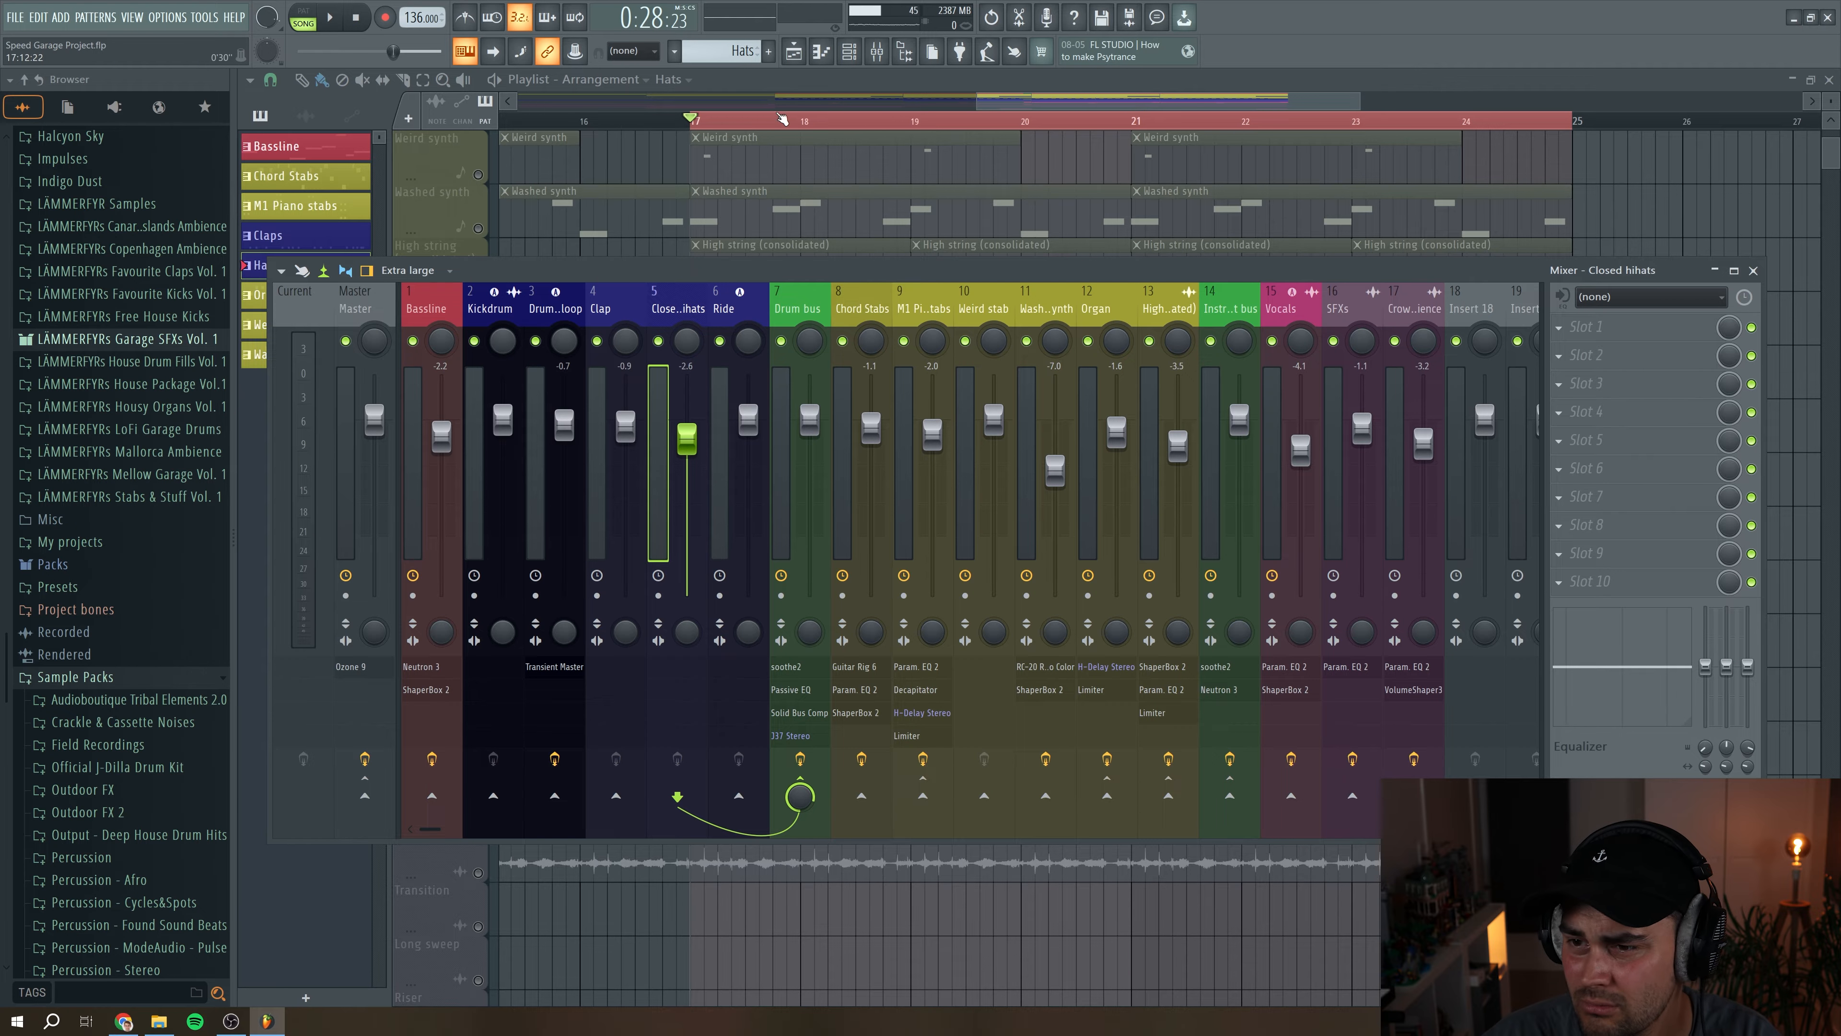
key(F9)
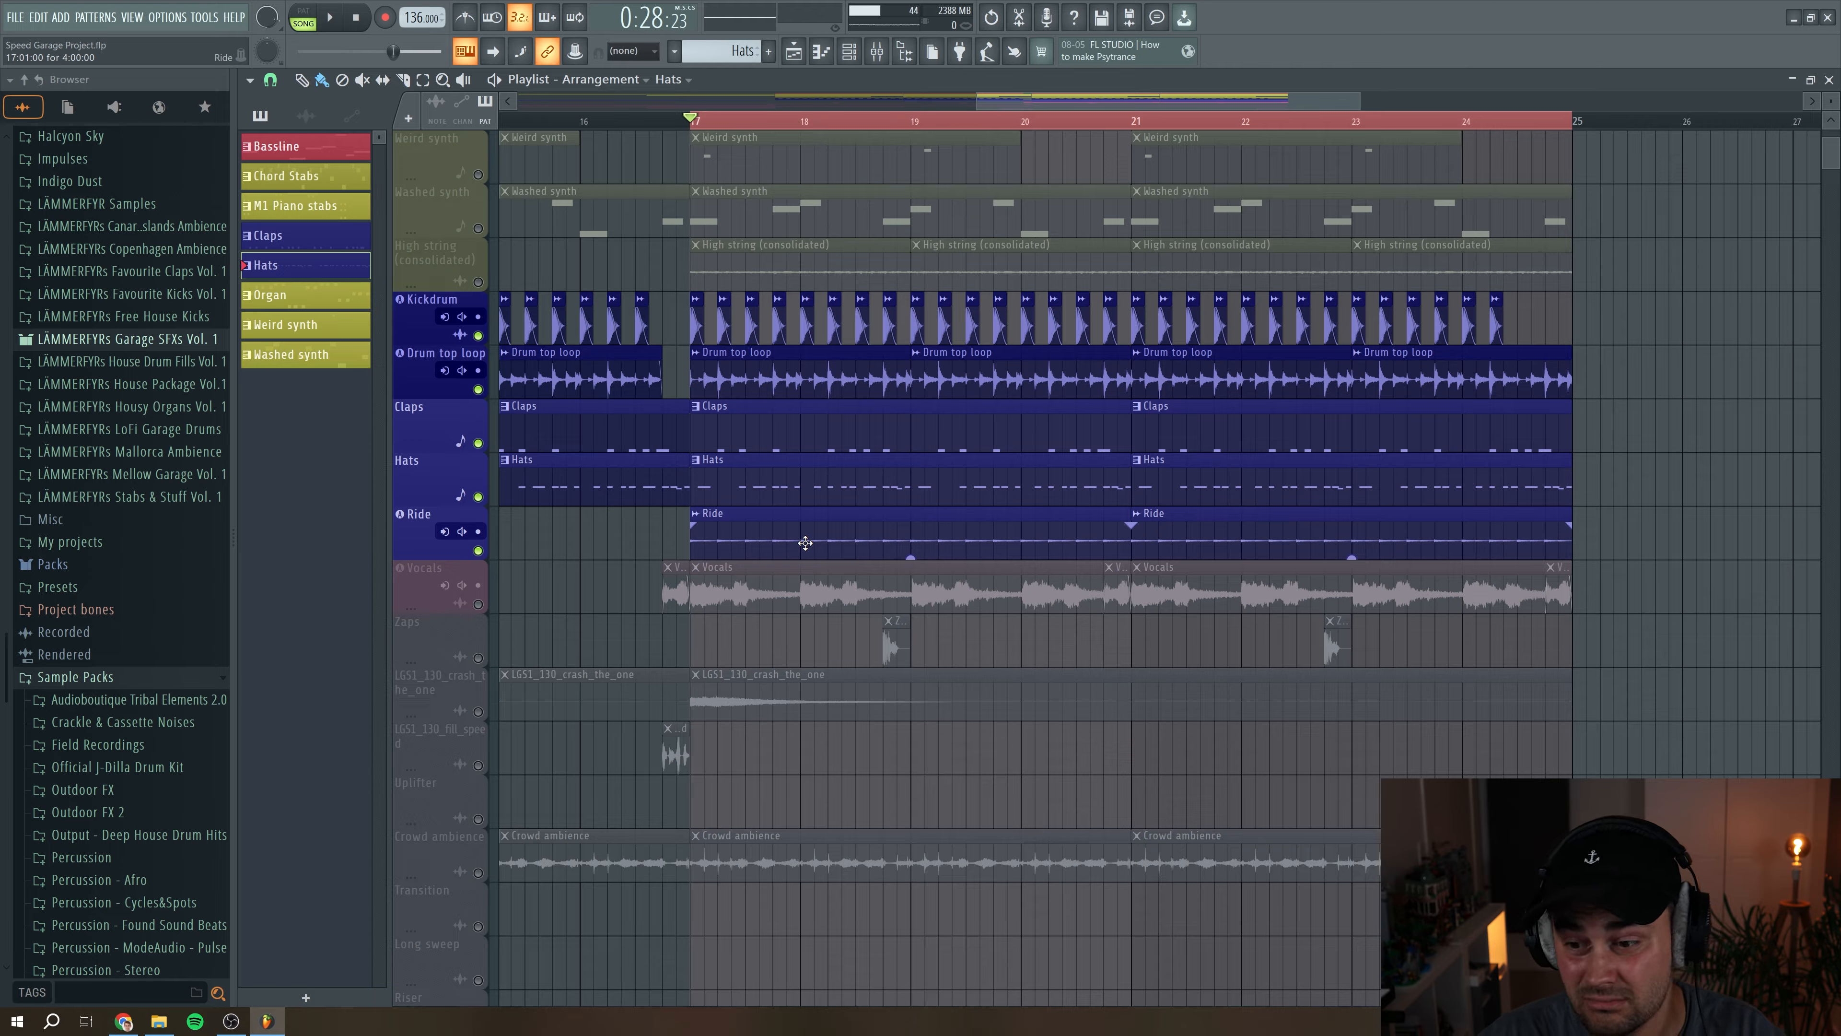
Step: Unmute the Ride track, play it with the other drums, and inspect the Ride clip's sample settings
key(space)
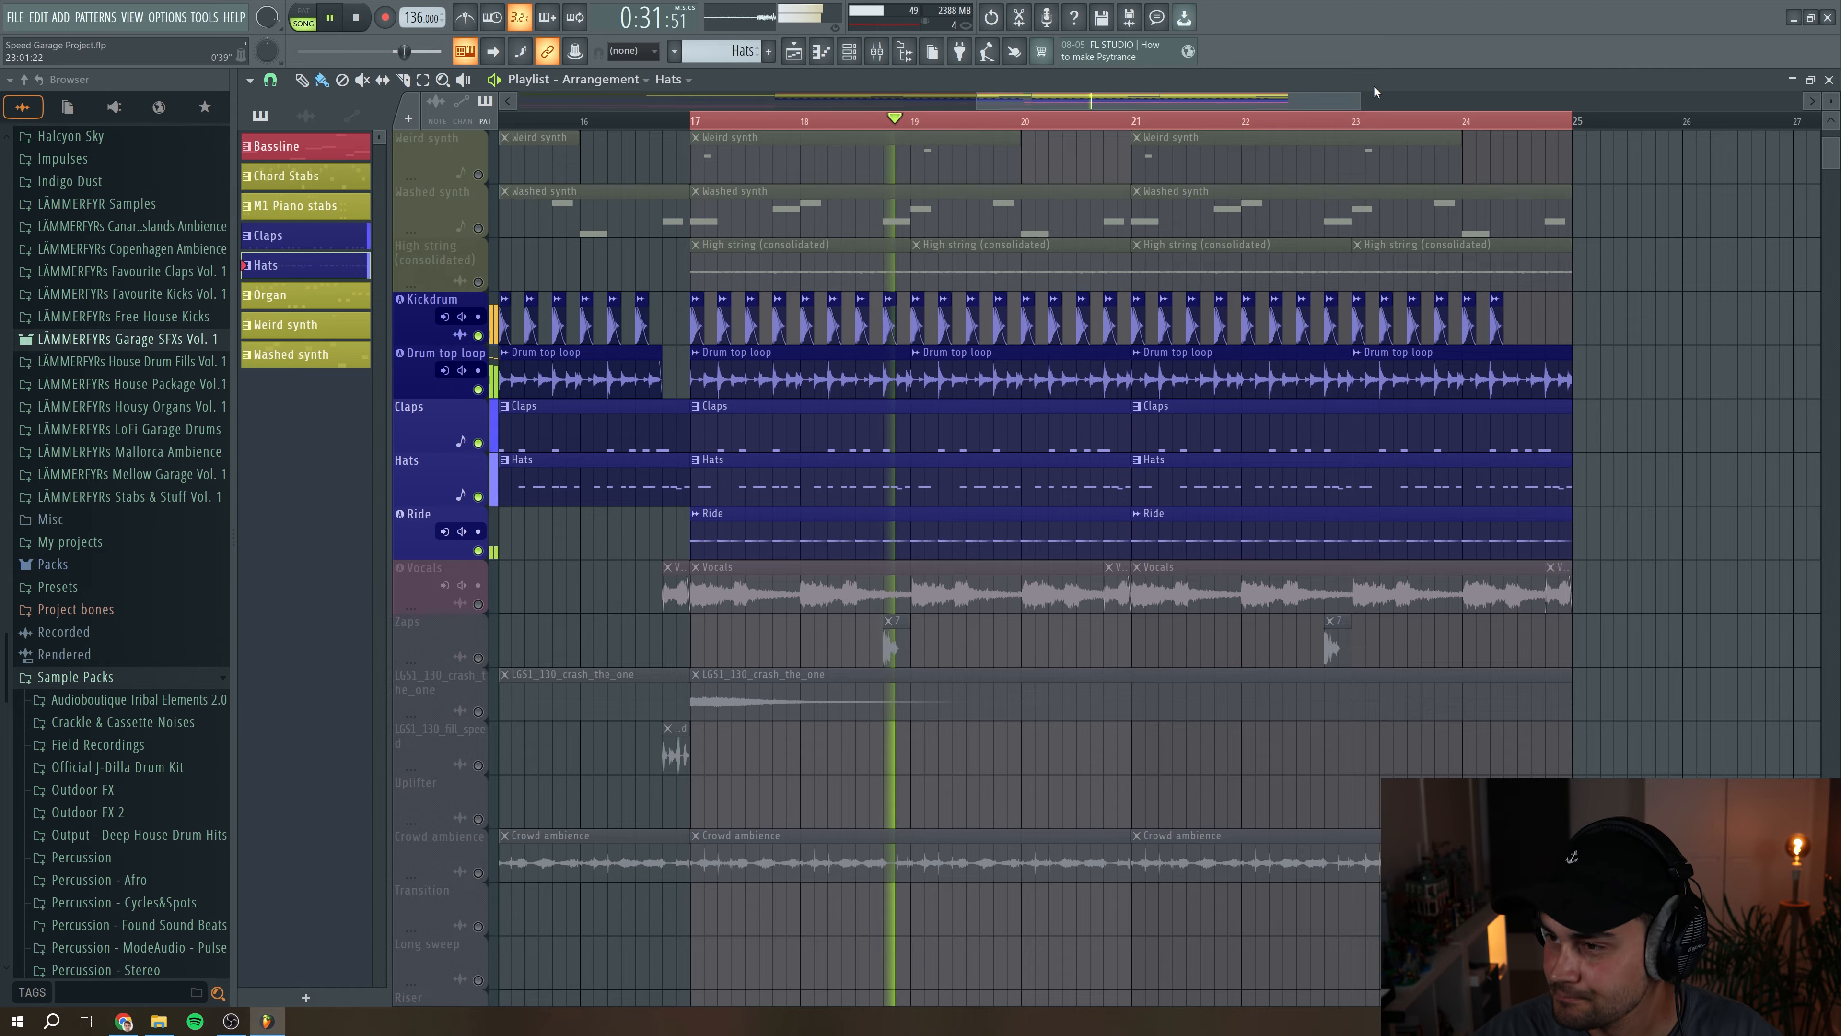
key(space)
drag(1361, 105, 1127, 105)
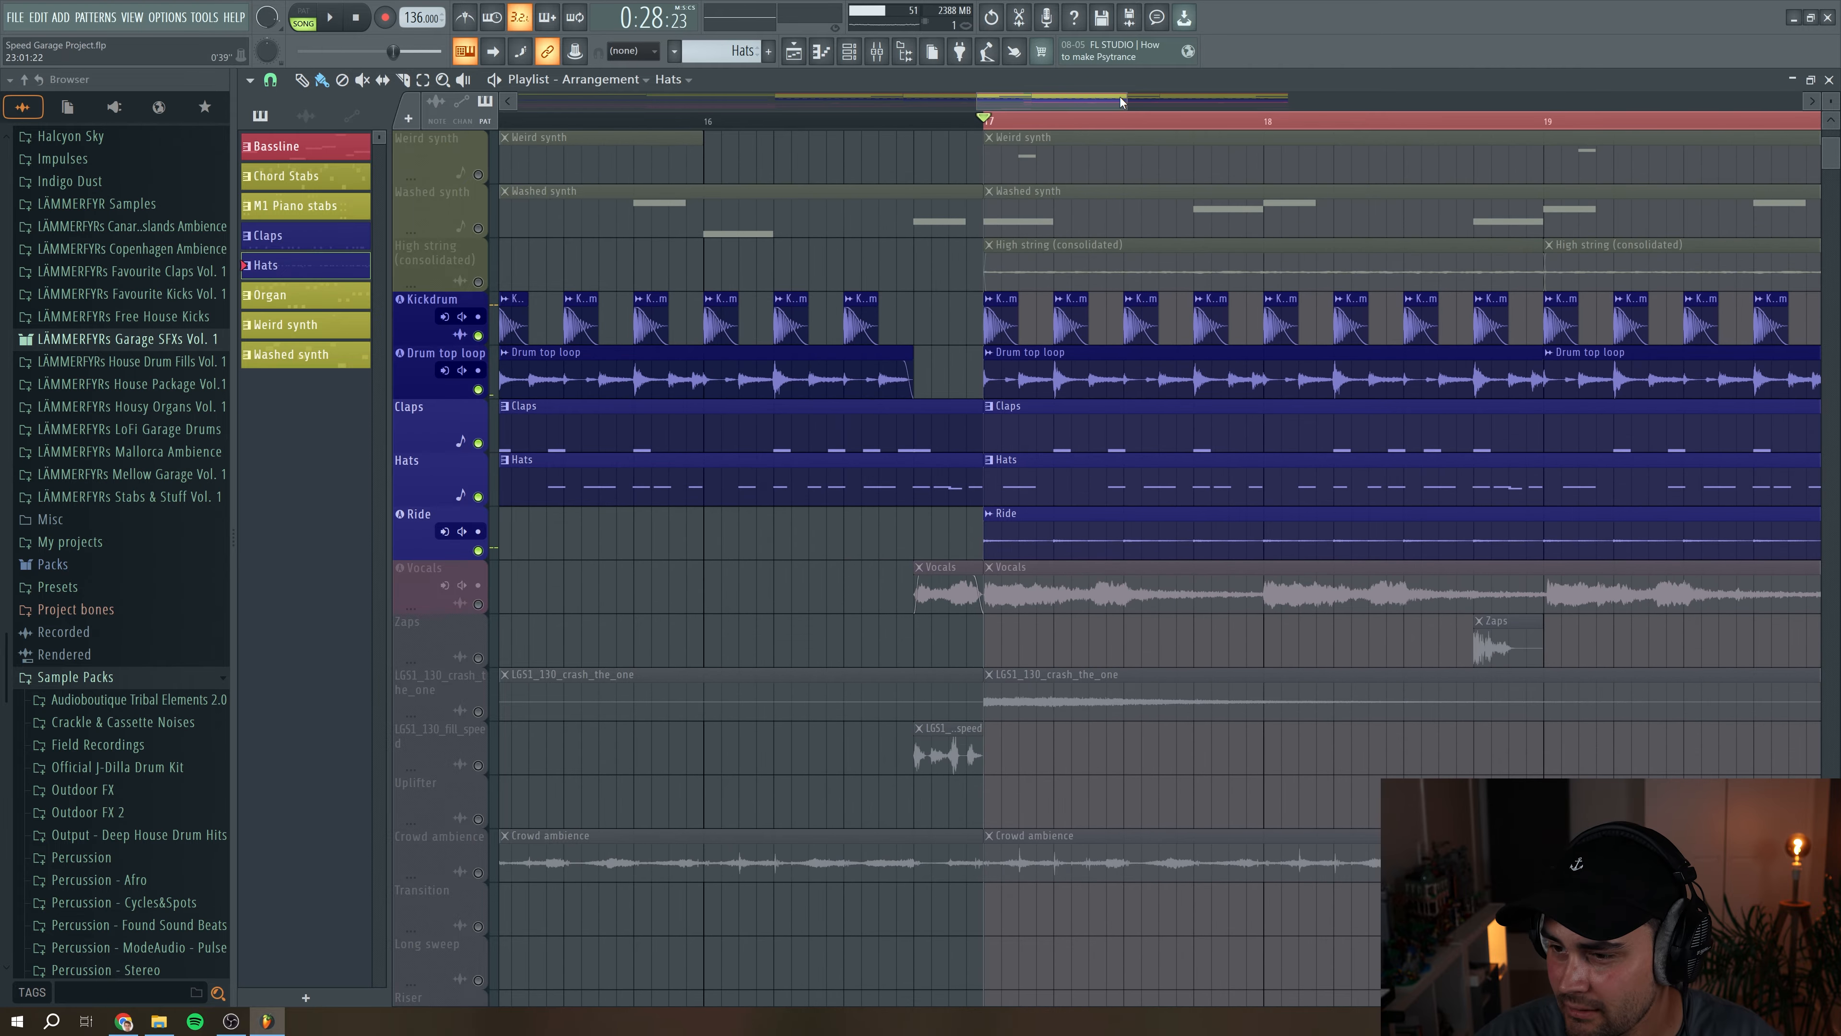
scroll(987, 522, right, 1)
double_click(938, 542)
key(space)
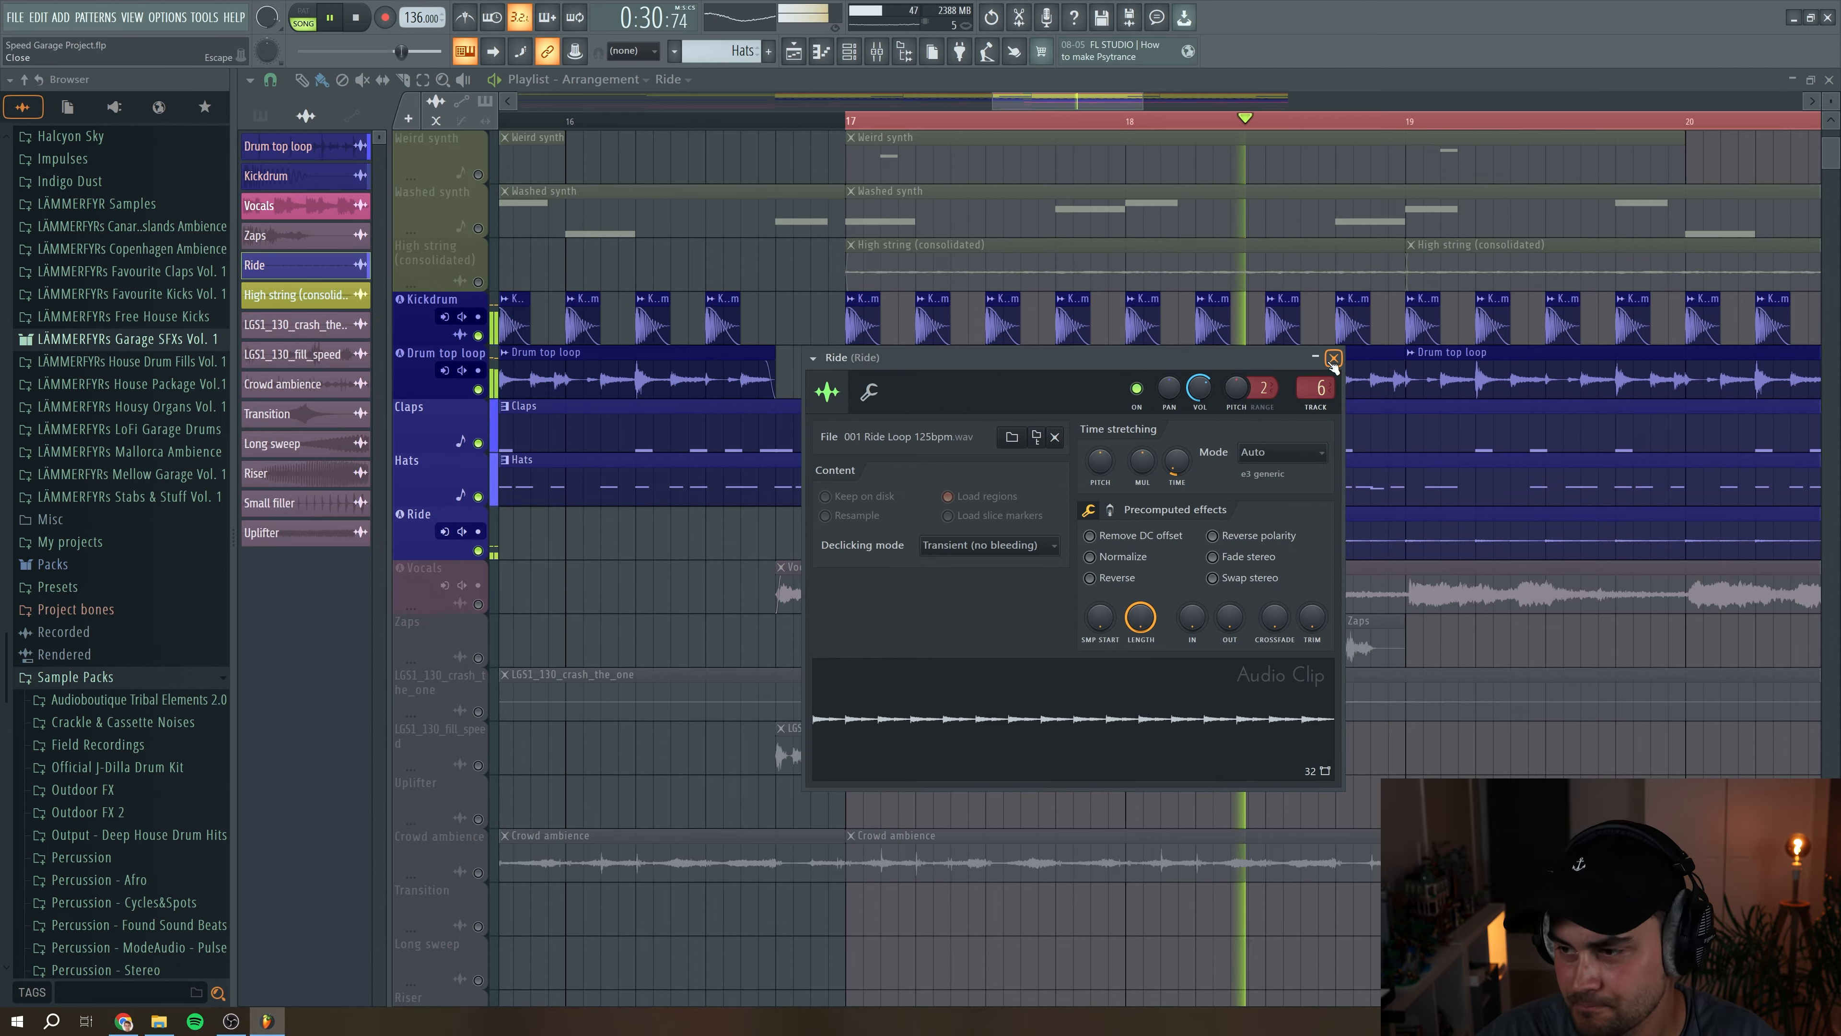
key(space)
click(1329, 382)
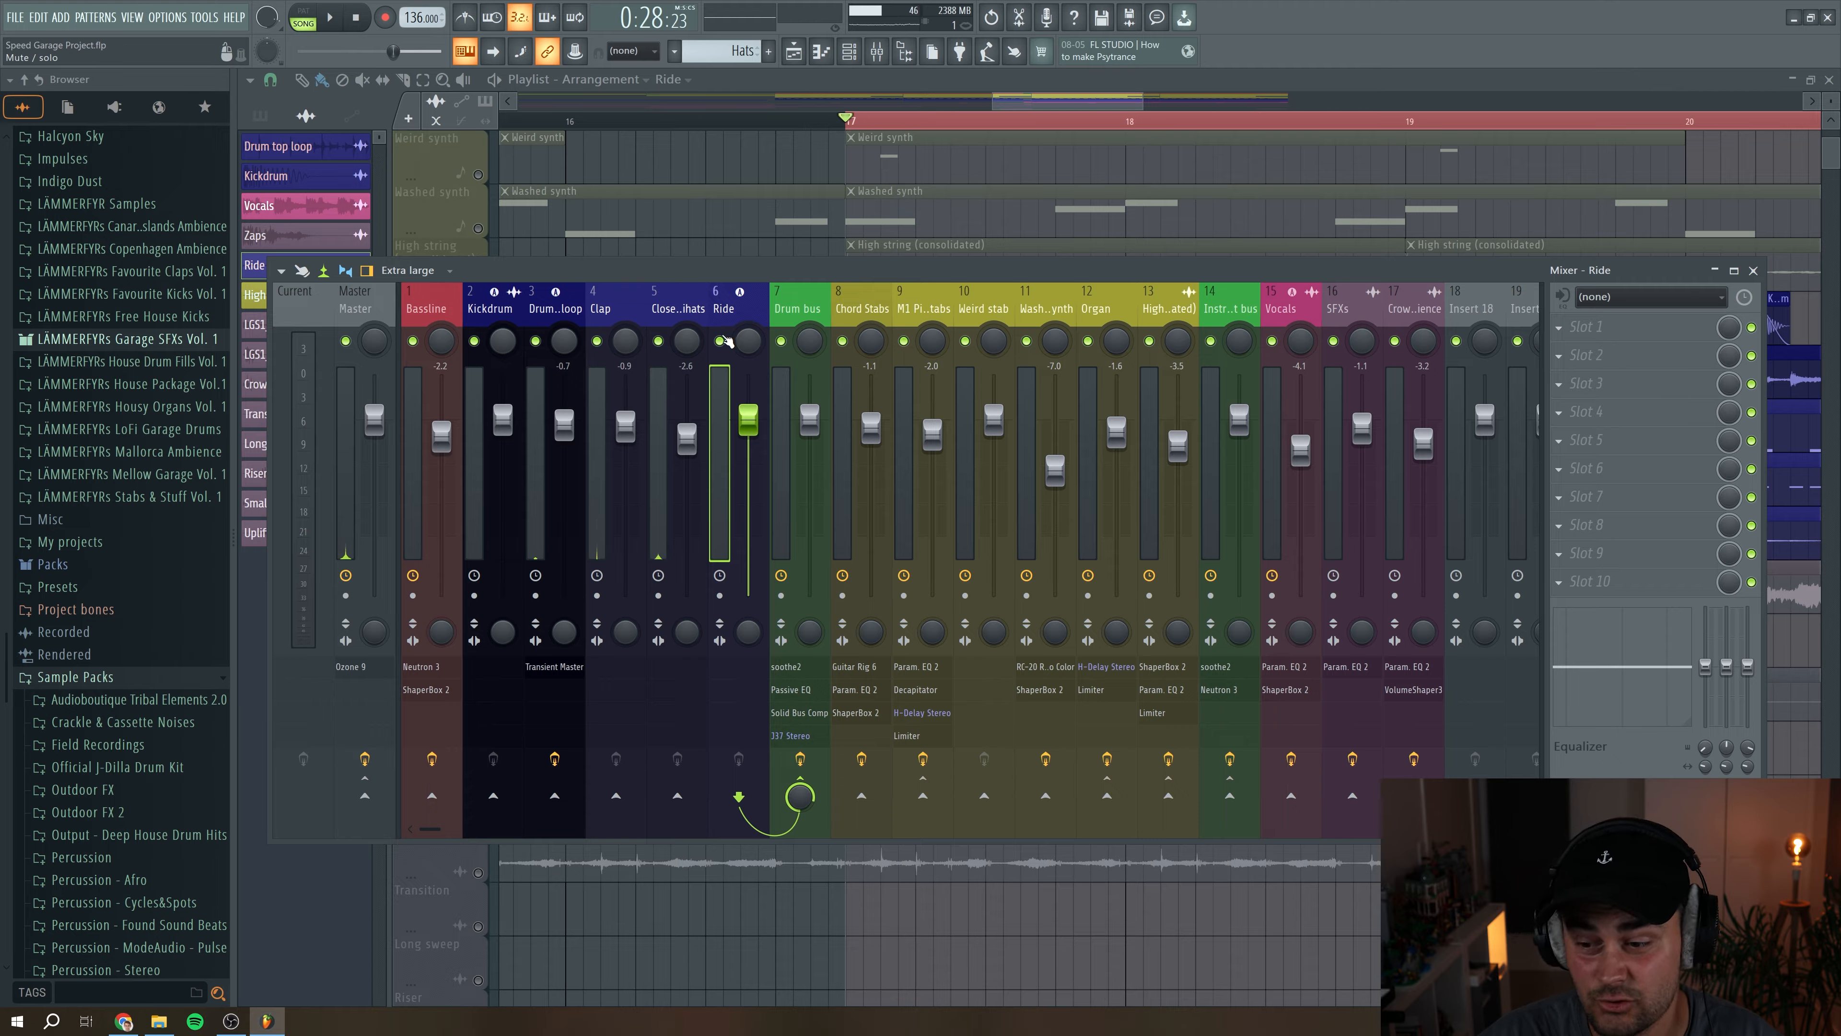
Step: Check the routing of the kick, top loop and clap mixer tracks, and display the Drum bus effect chain
click(489, 298)
click(576, 299)
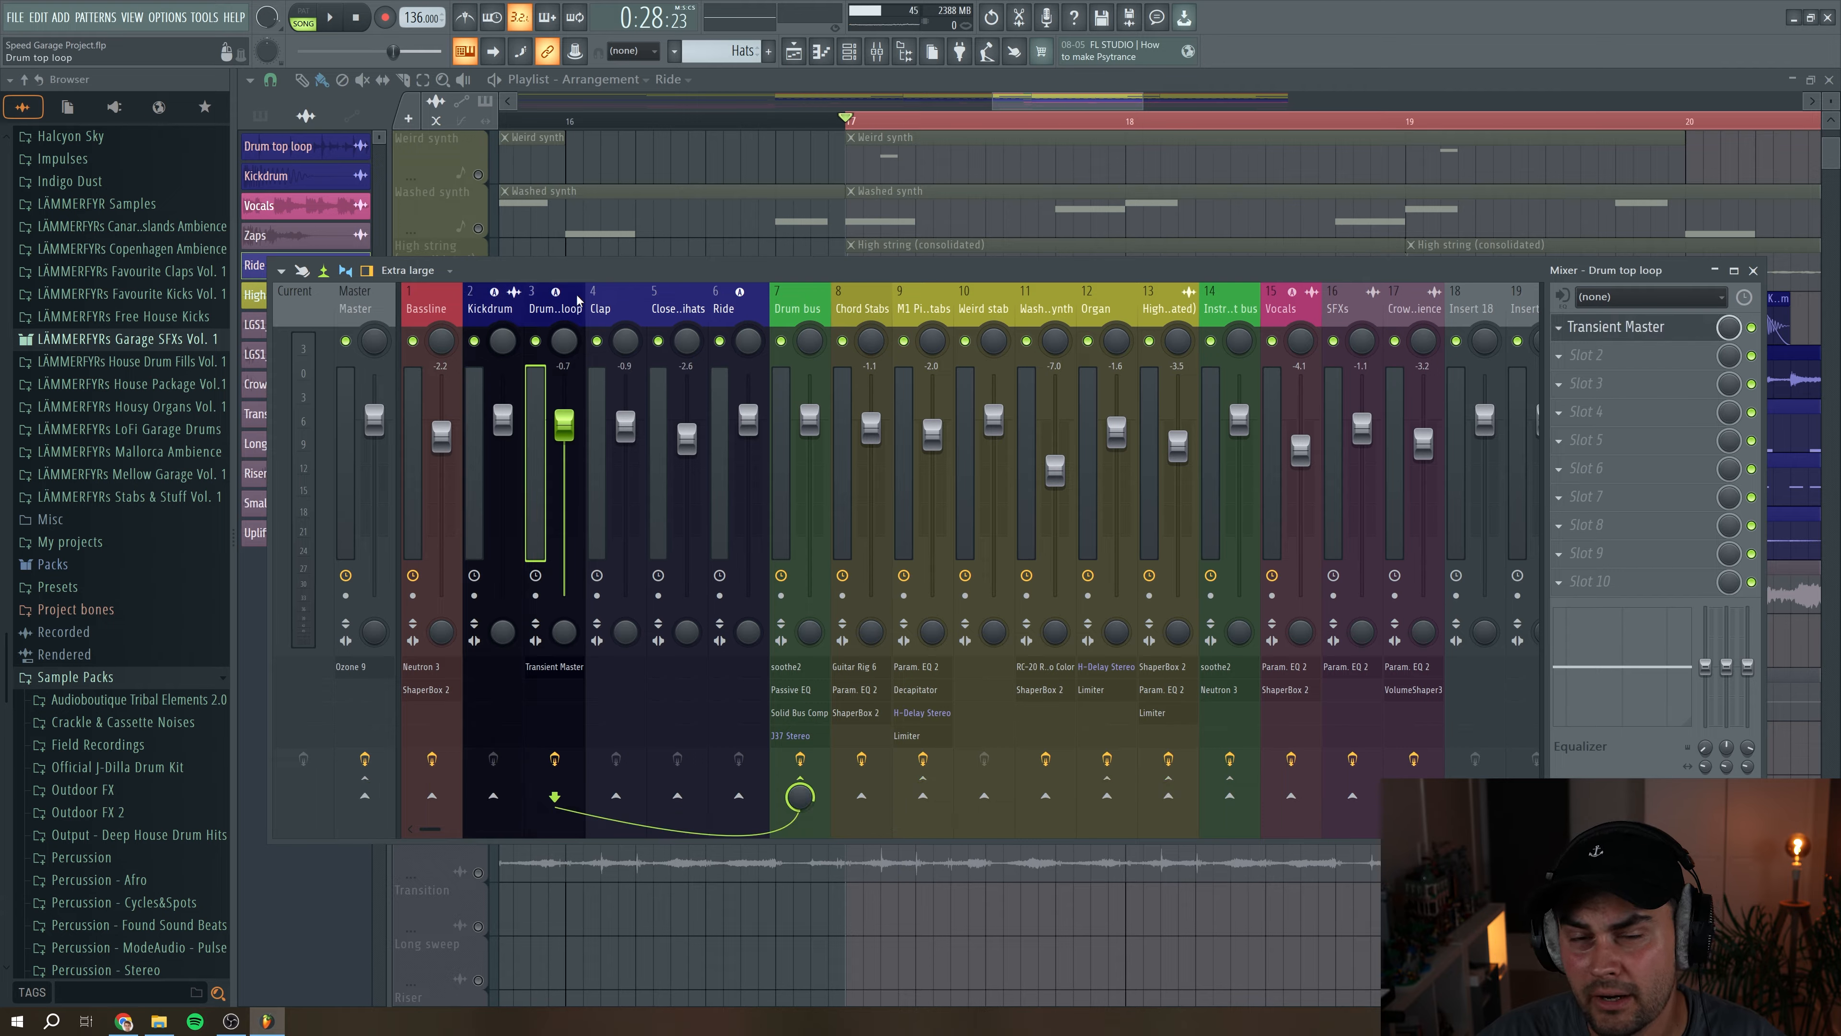
click(508, 299)
click(555, 300)
click(605, 300)
click(796, 301)
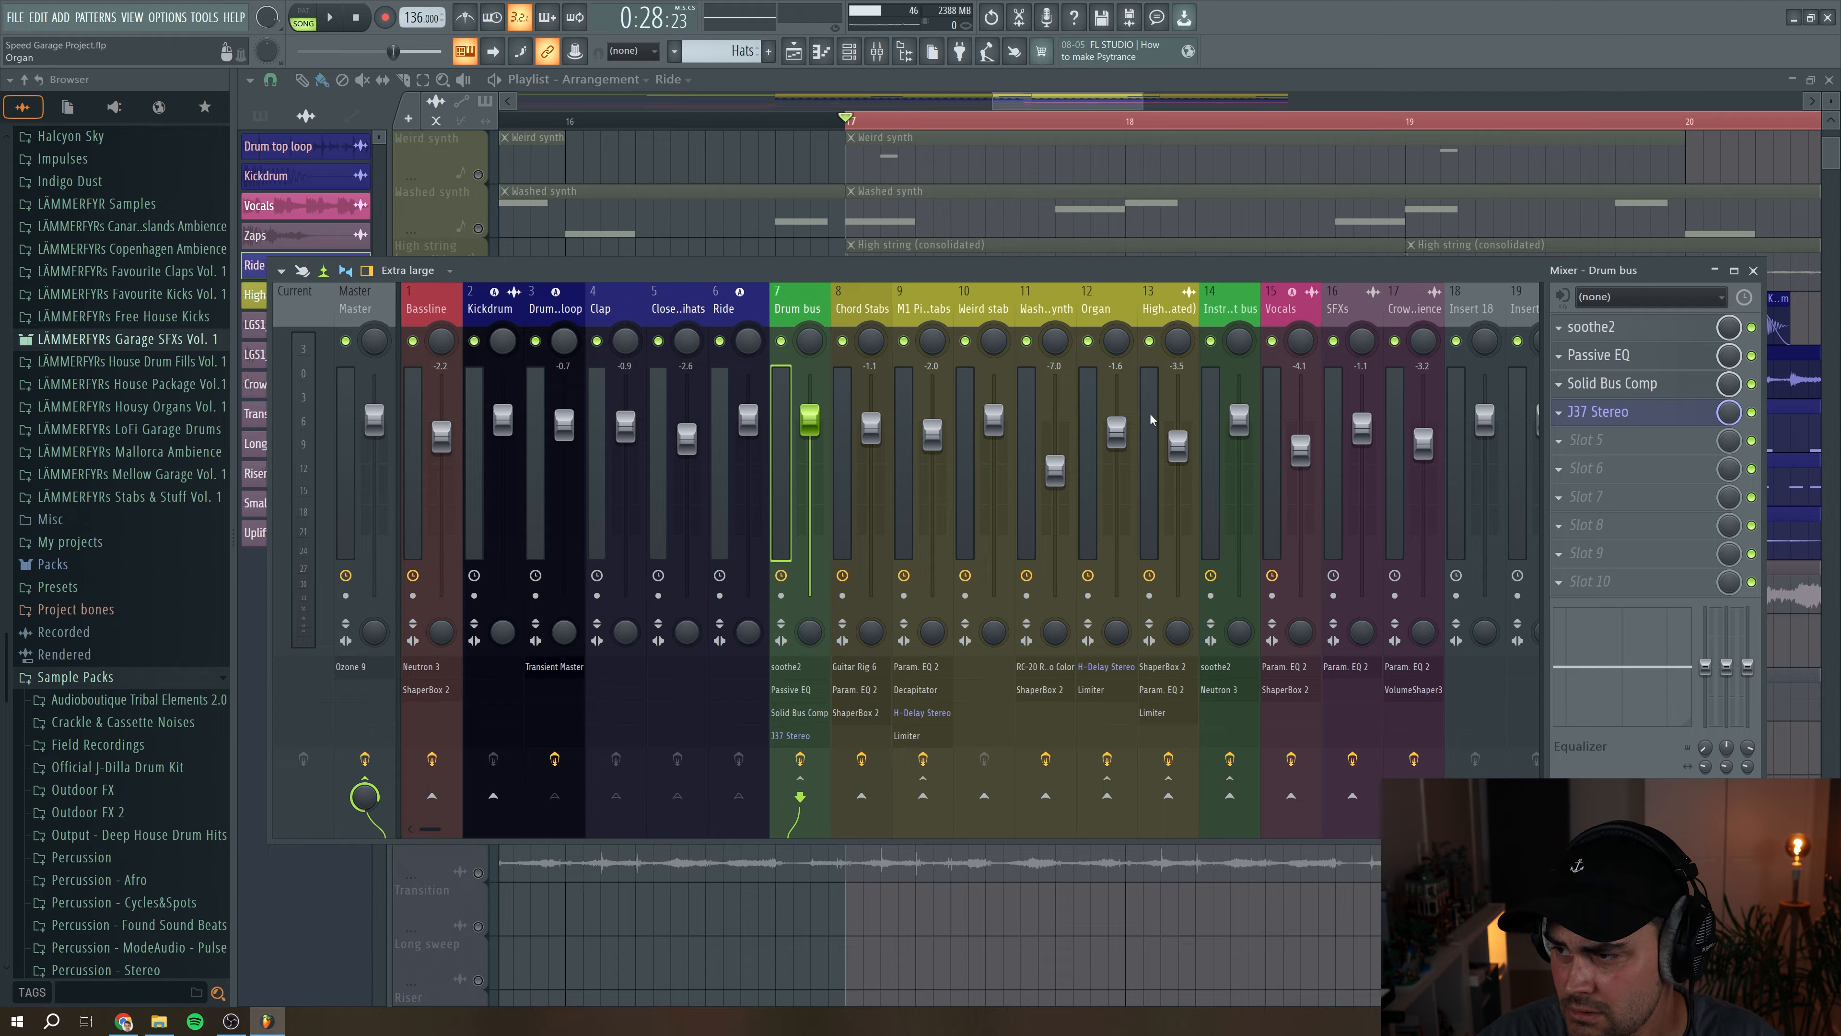
Step: Open soothe2 on the Drum bus and watch its frequency reduction while the drums play
click(1635, 328)
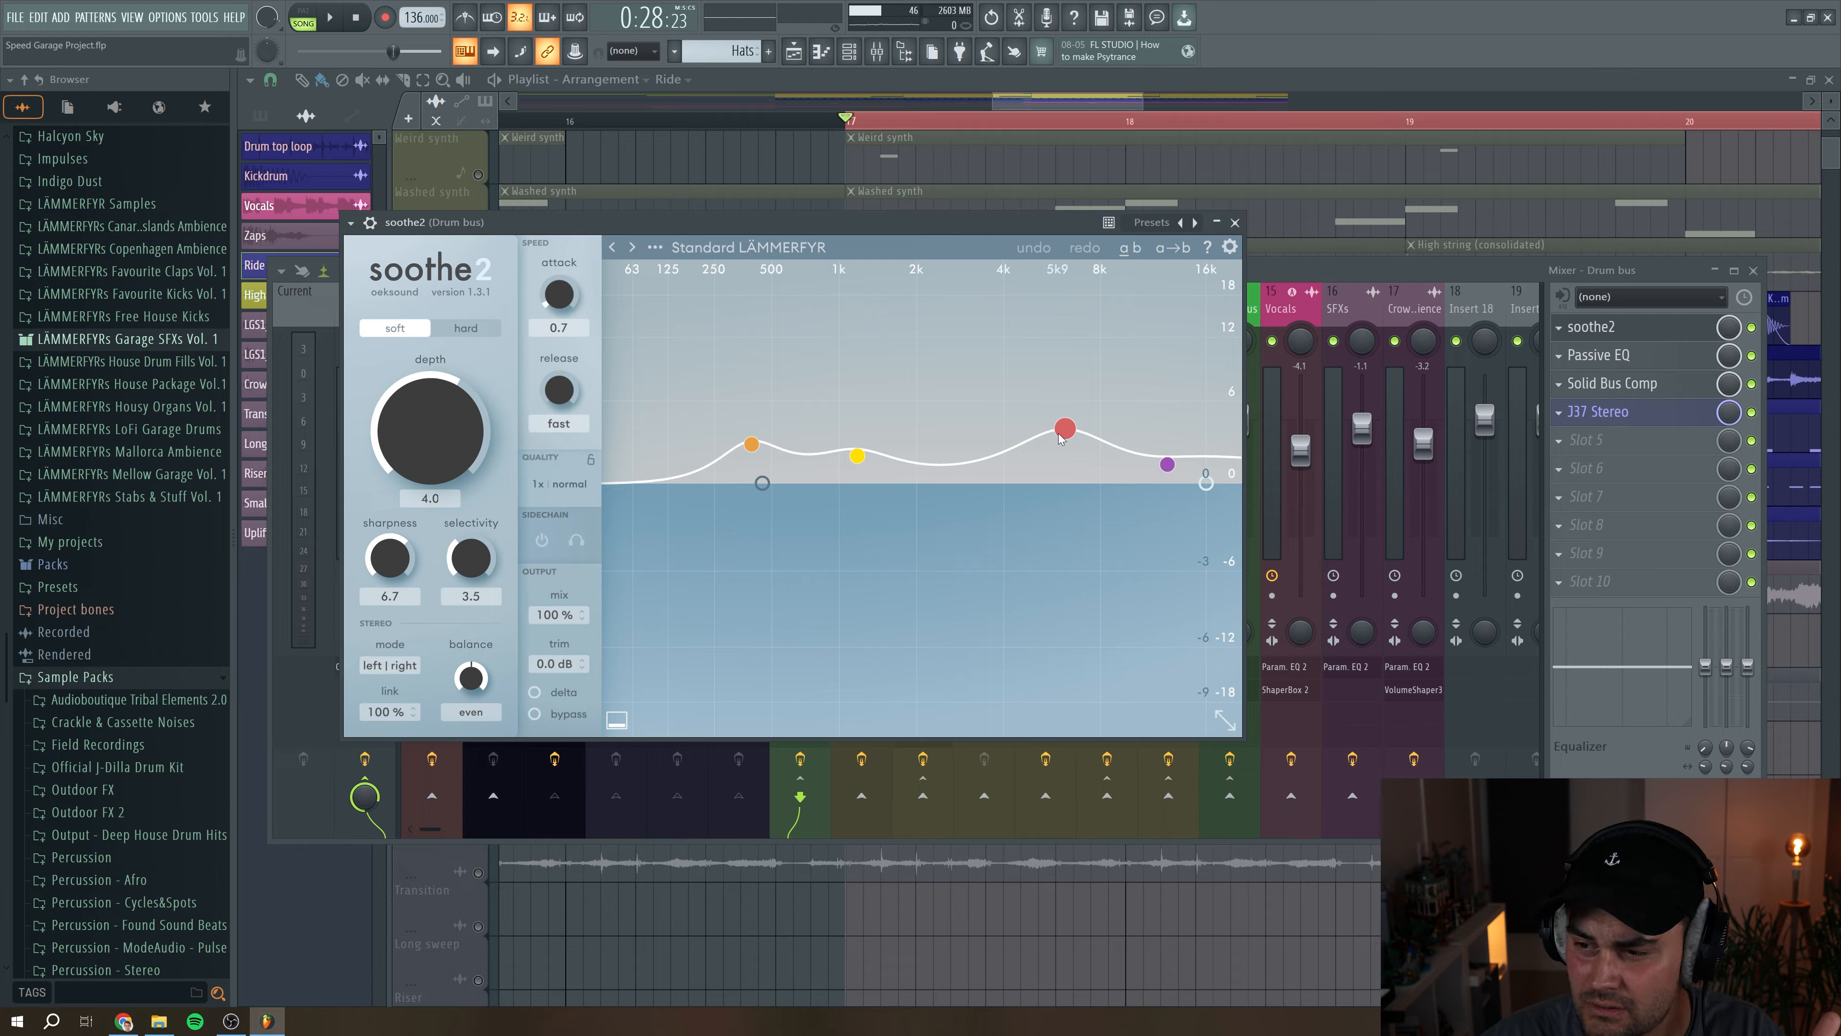
key(space)
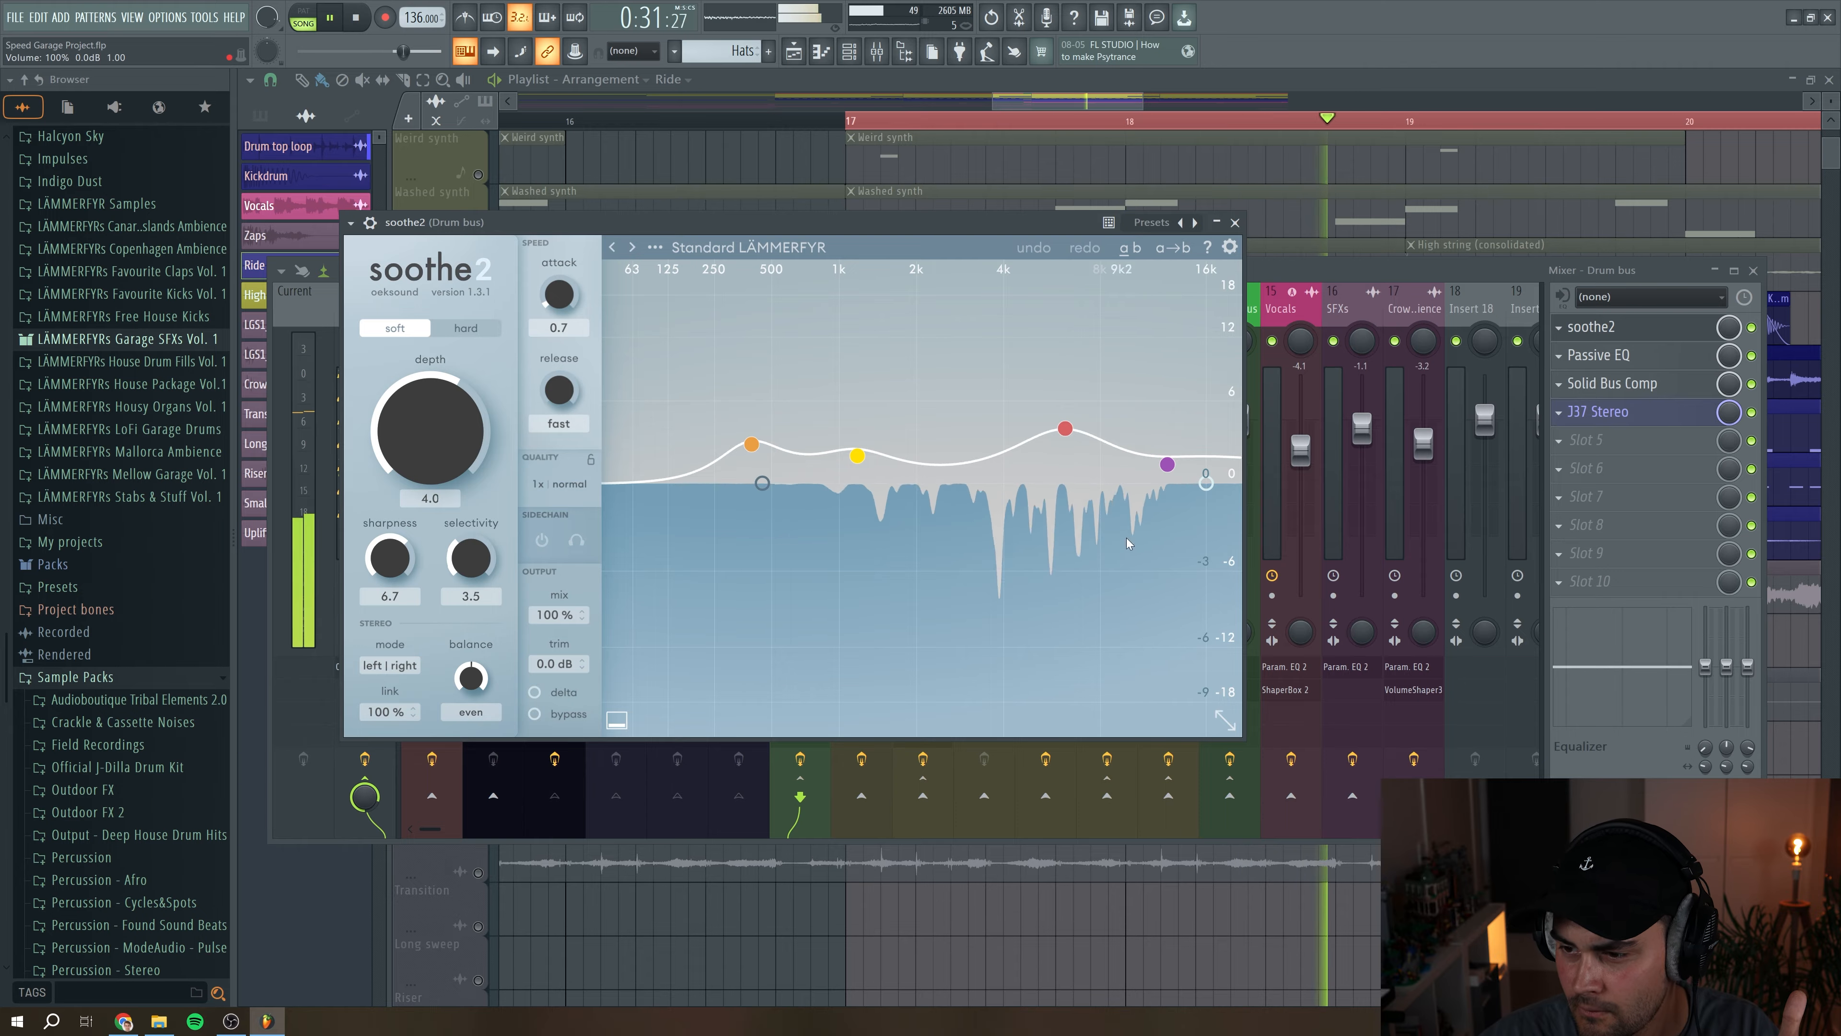
key(space)
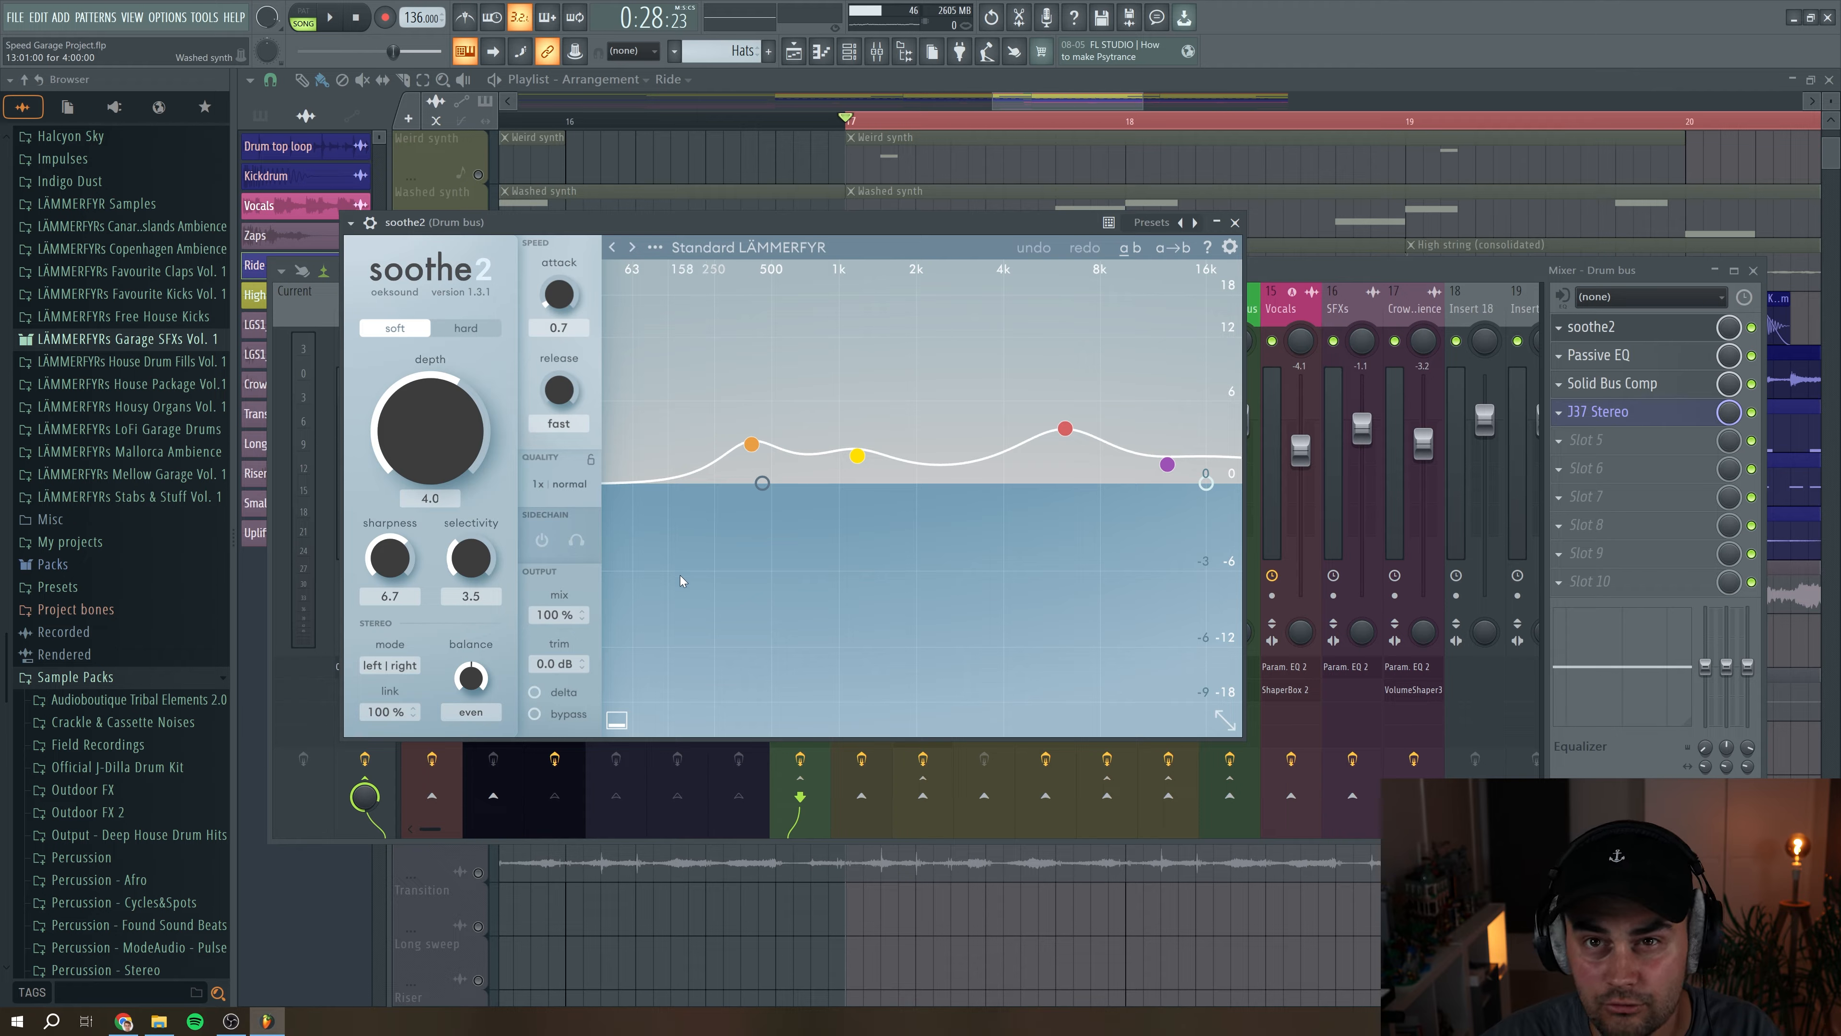
Step: Audition only the frequencies soothe2 removes using delta, compare with delta off, and close the plugin
click(537, 695)
click(334, 16)
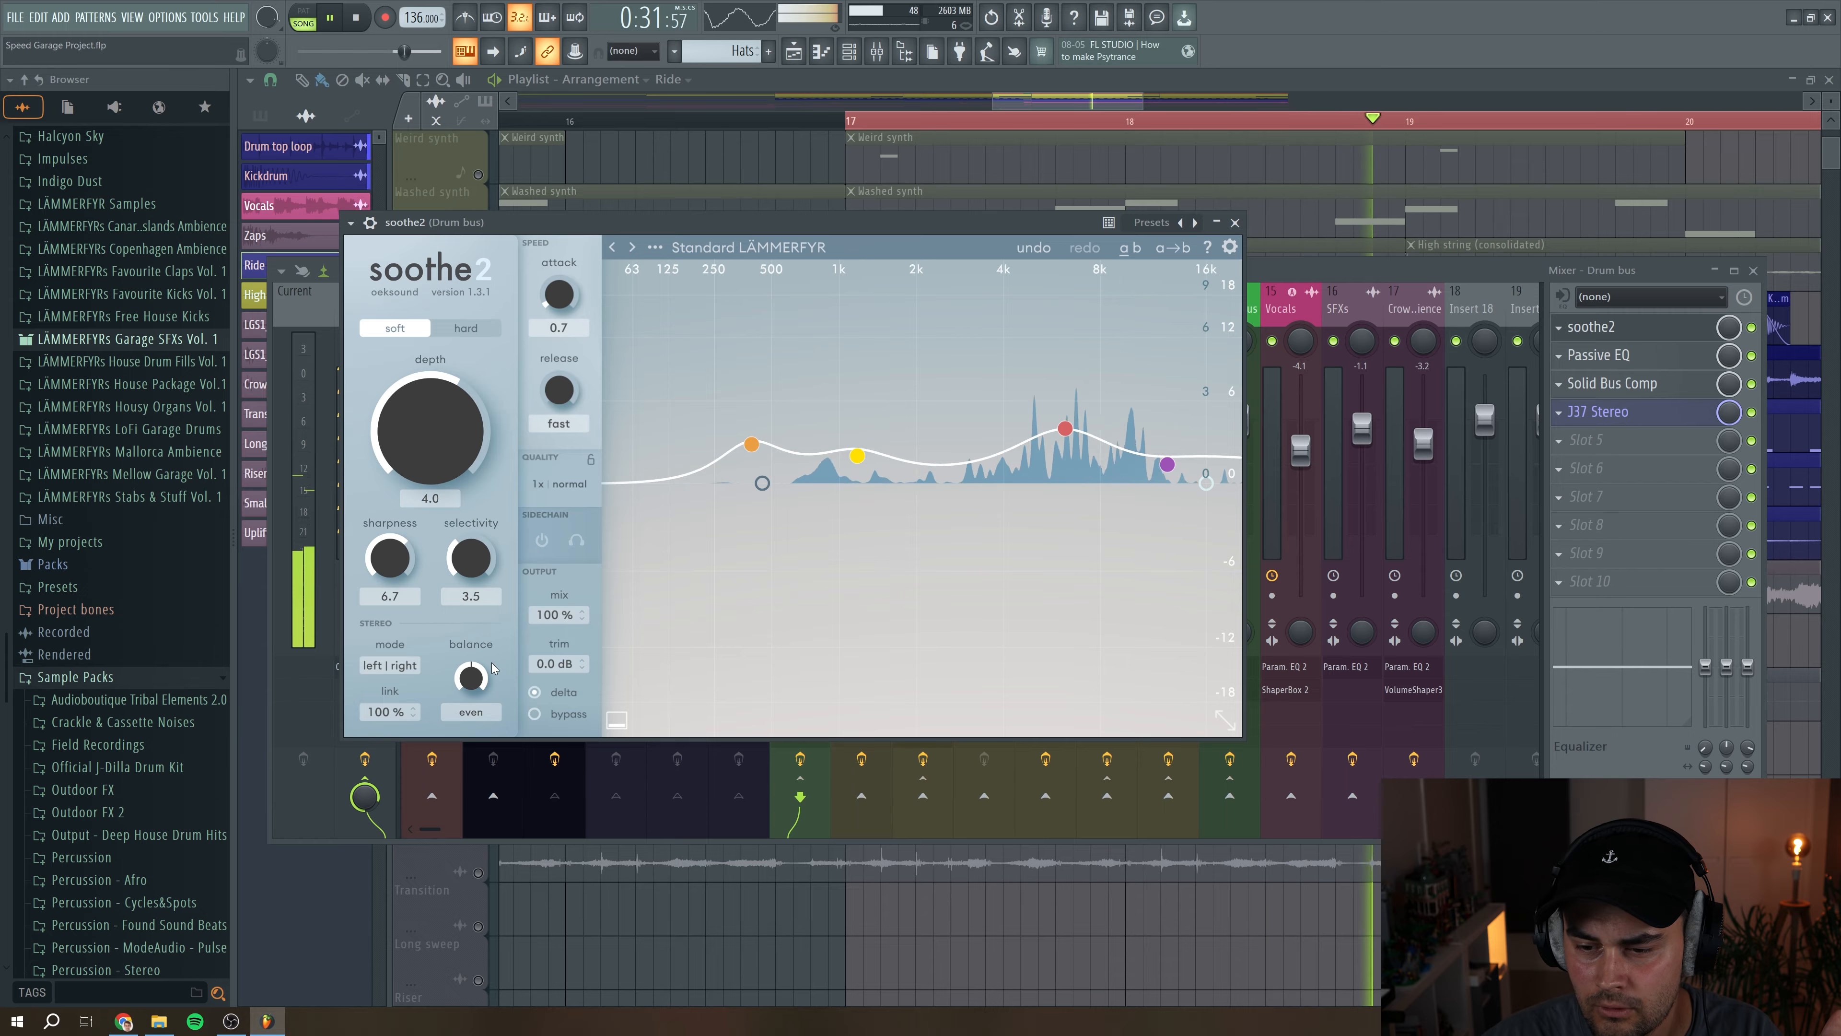
click(534, 692)
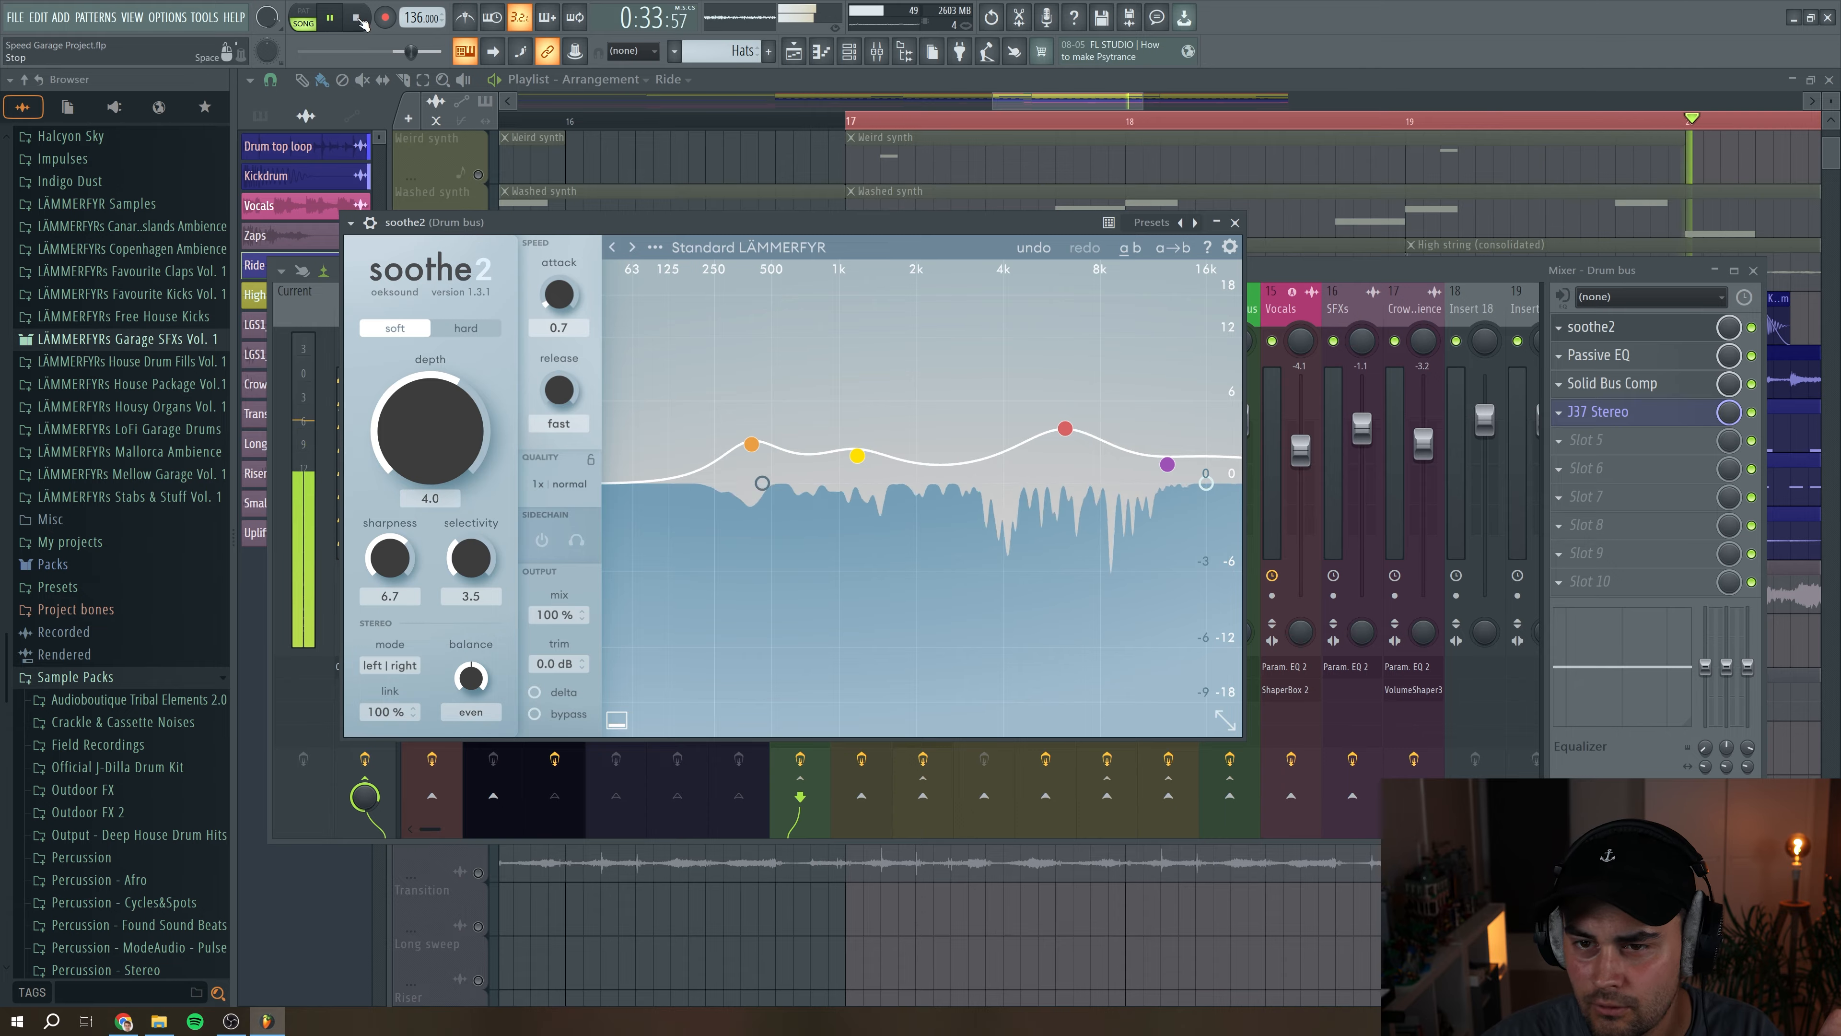
click(359, 19)
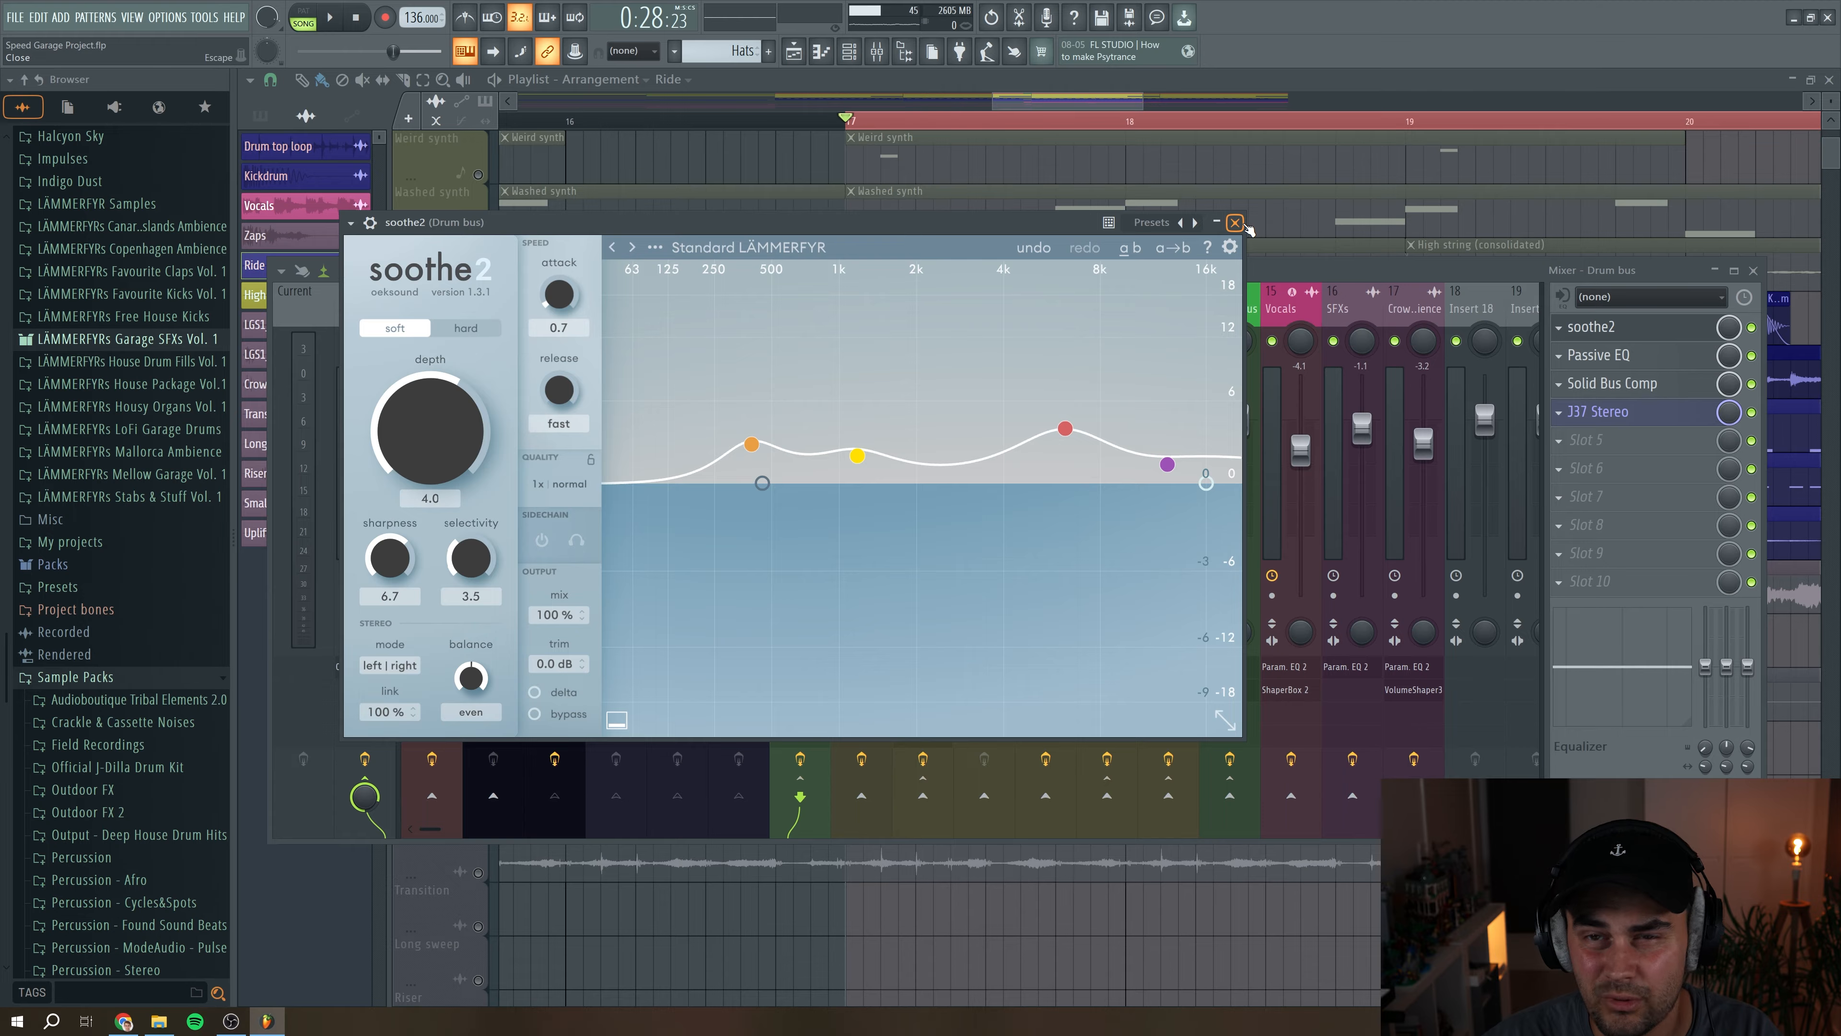
click(1235, 223)
Step: View the Drum bus's Passive EQ settings, and watch Solid Bus Comp's gain reduction while the drums play
click(1624, 357)
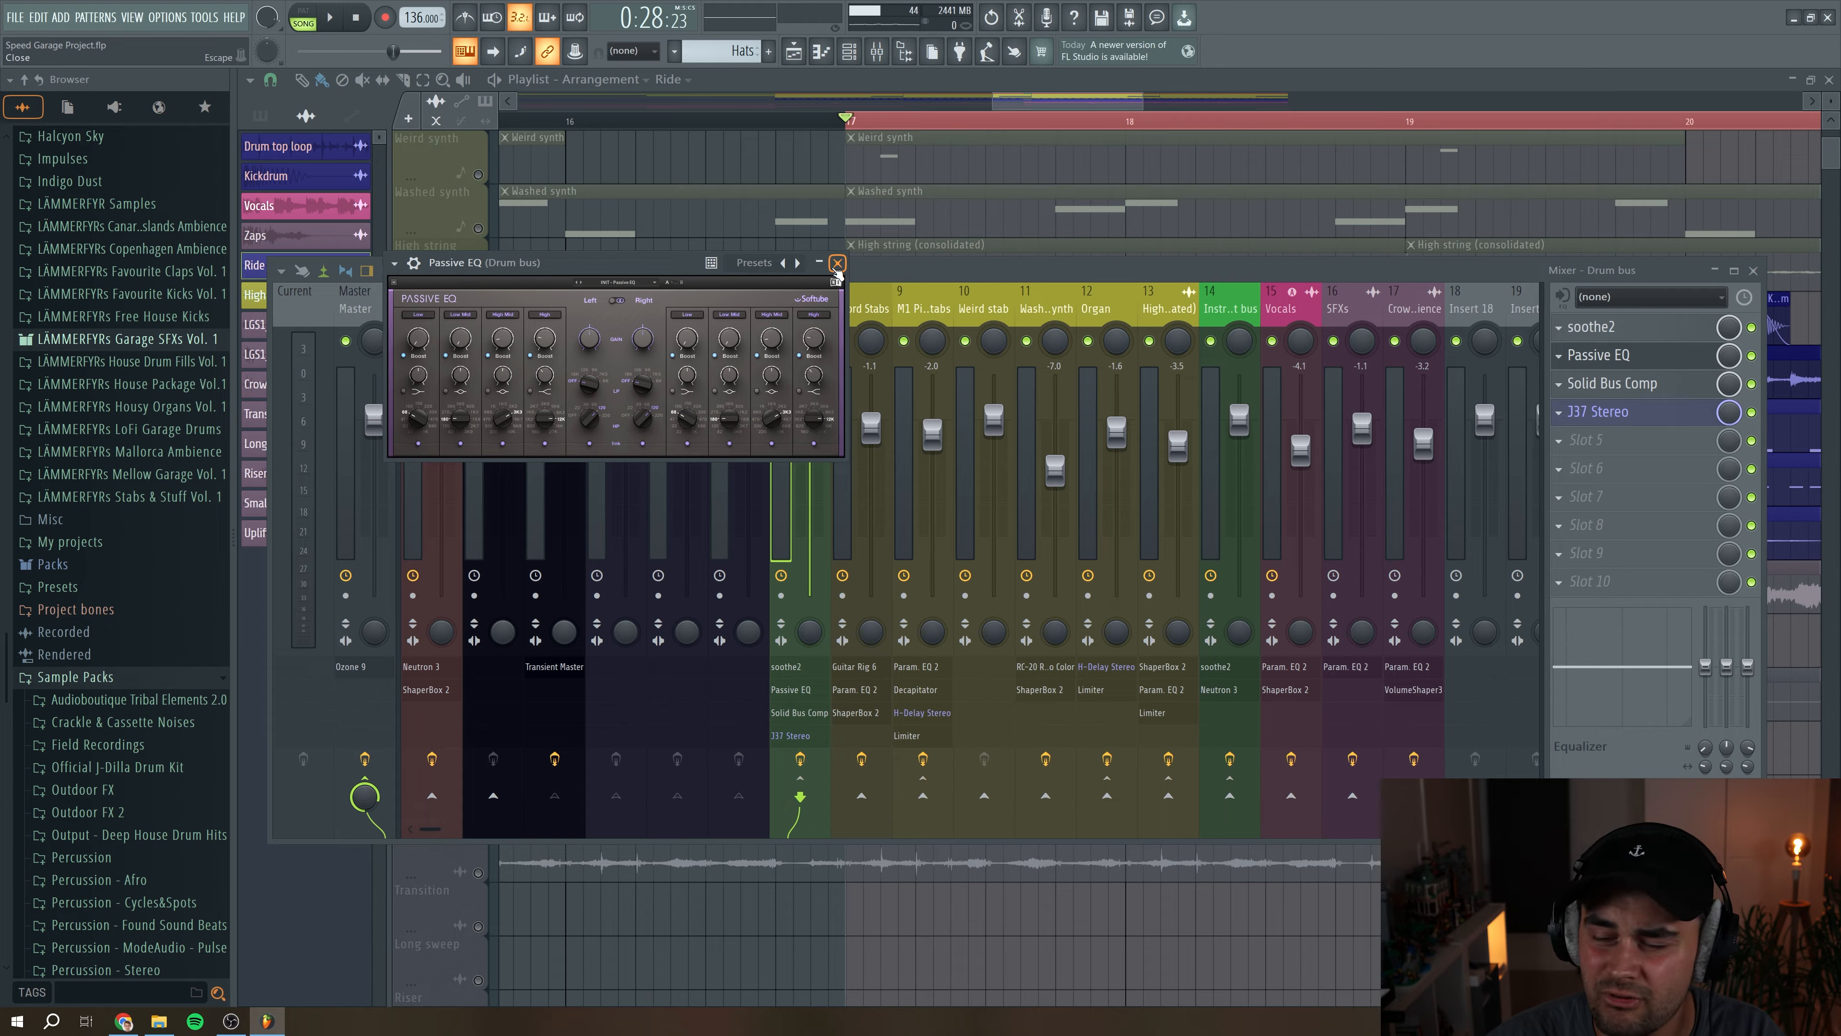
click(837, 263)
click(1612, 383)
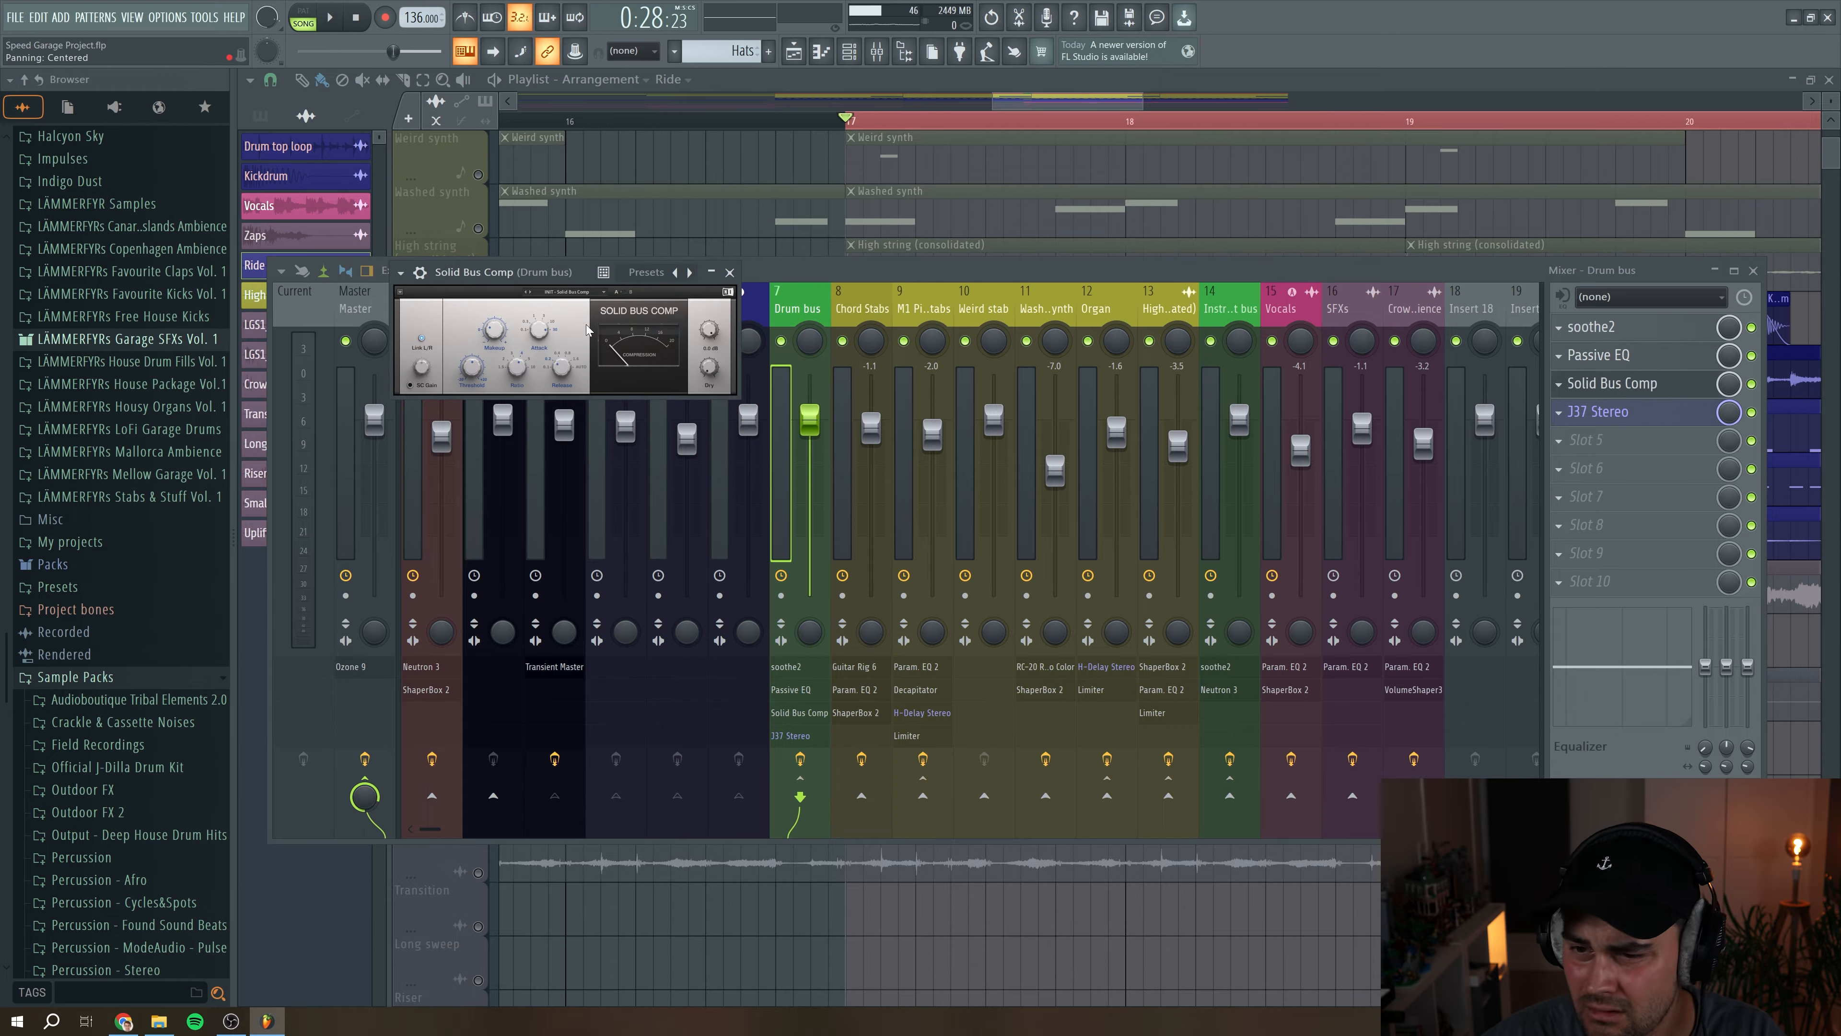
drag(560, 275, 792, 364)
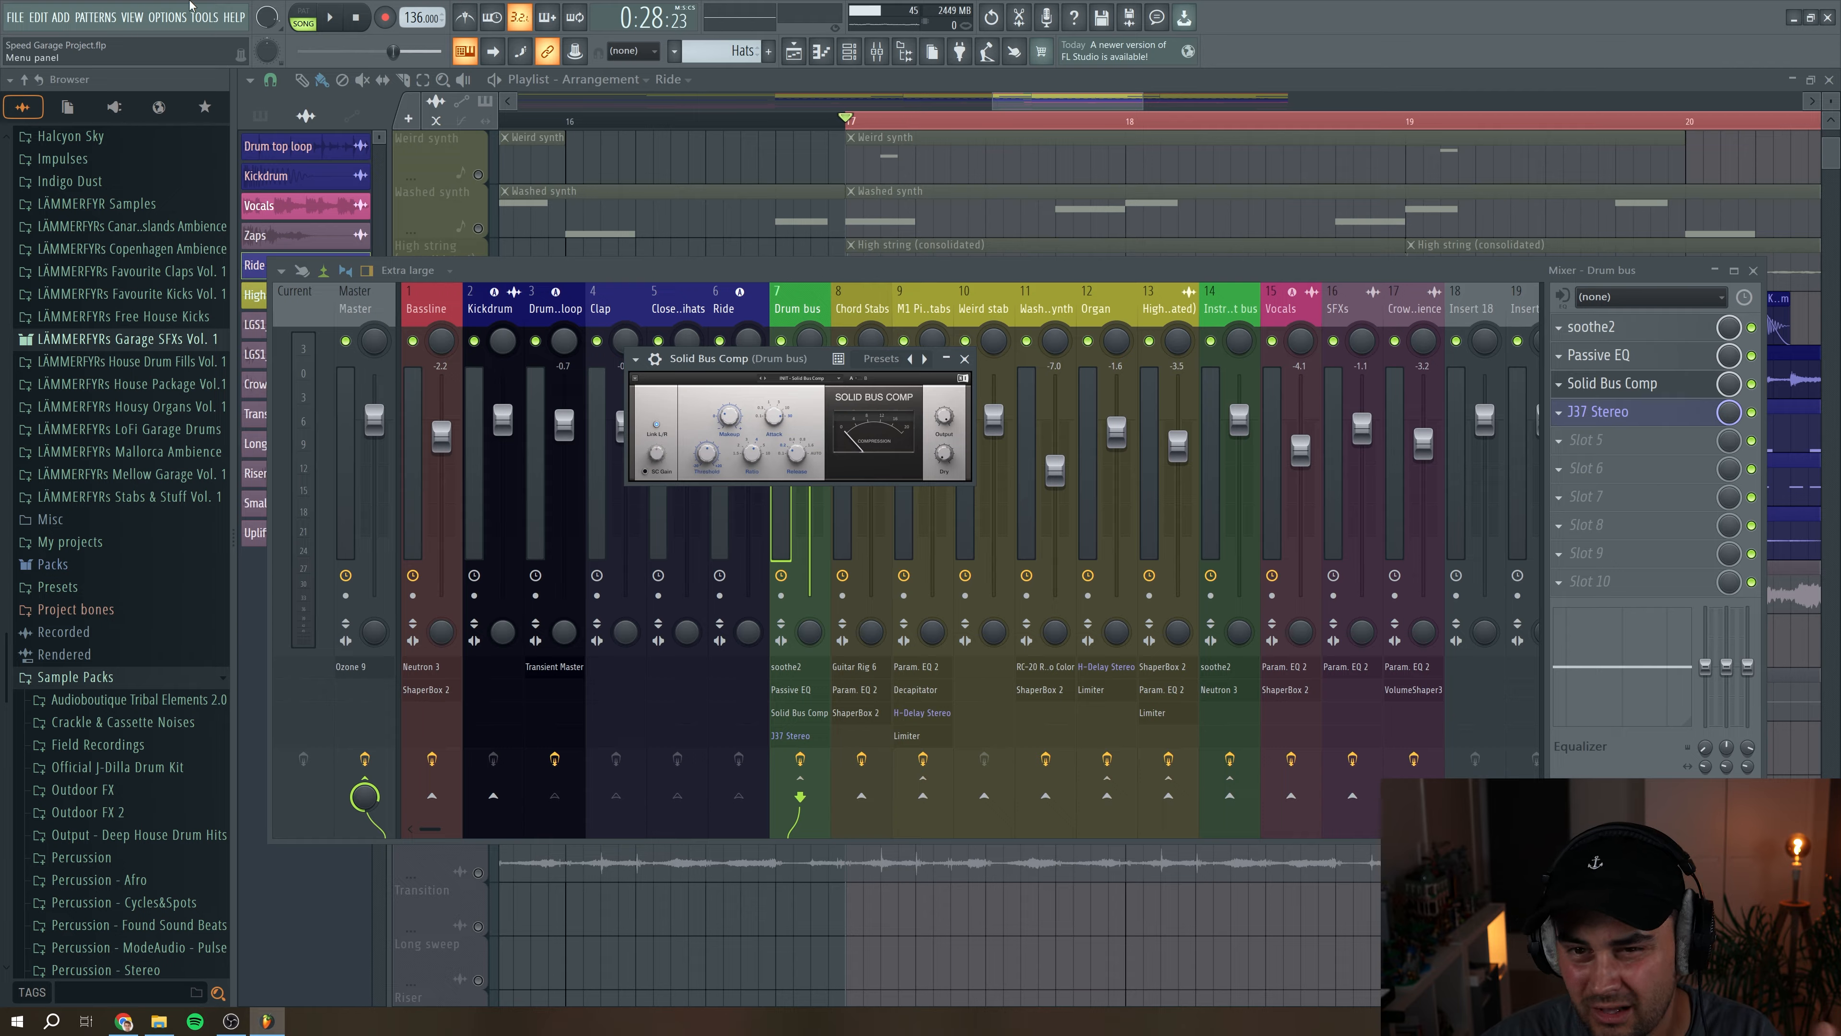
click(331, 20)
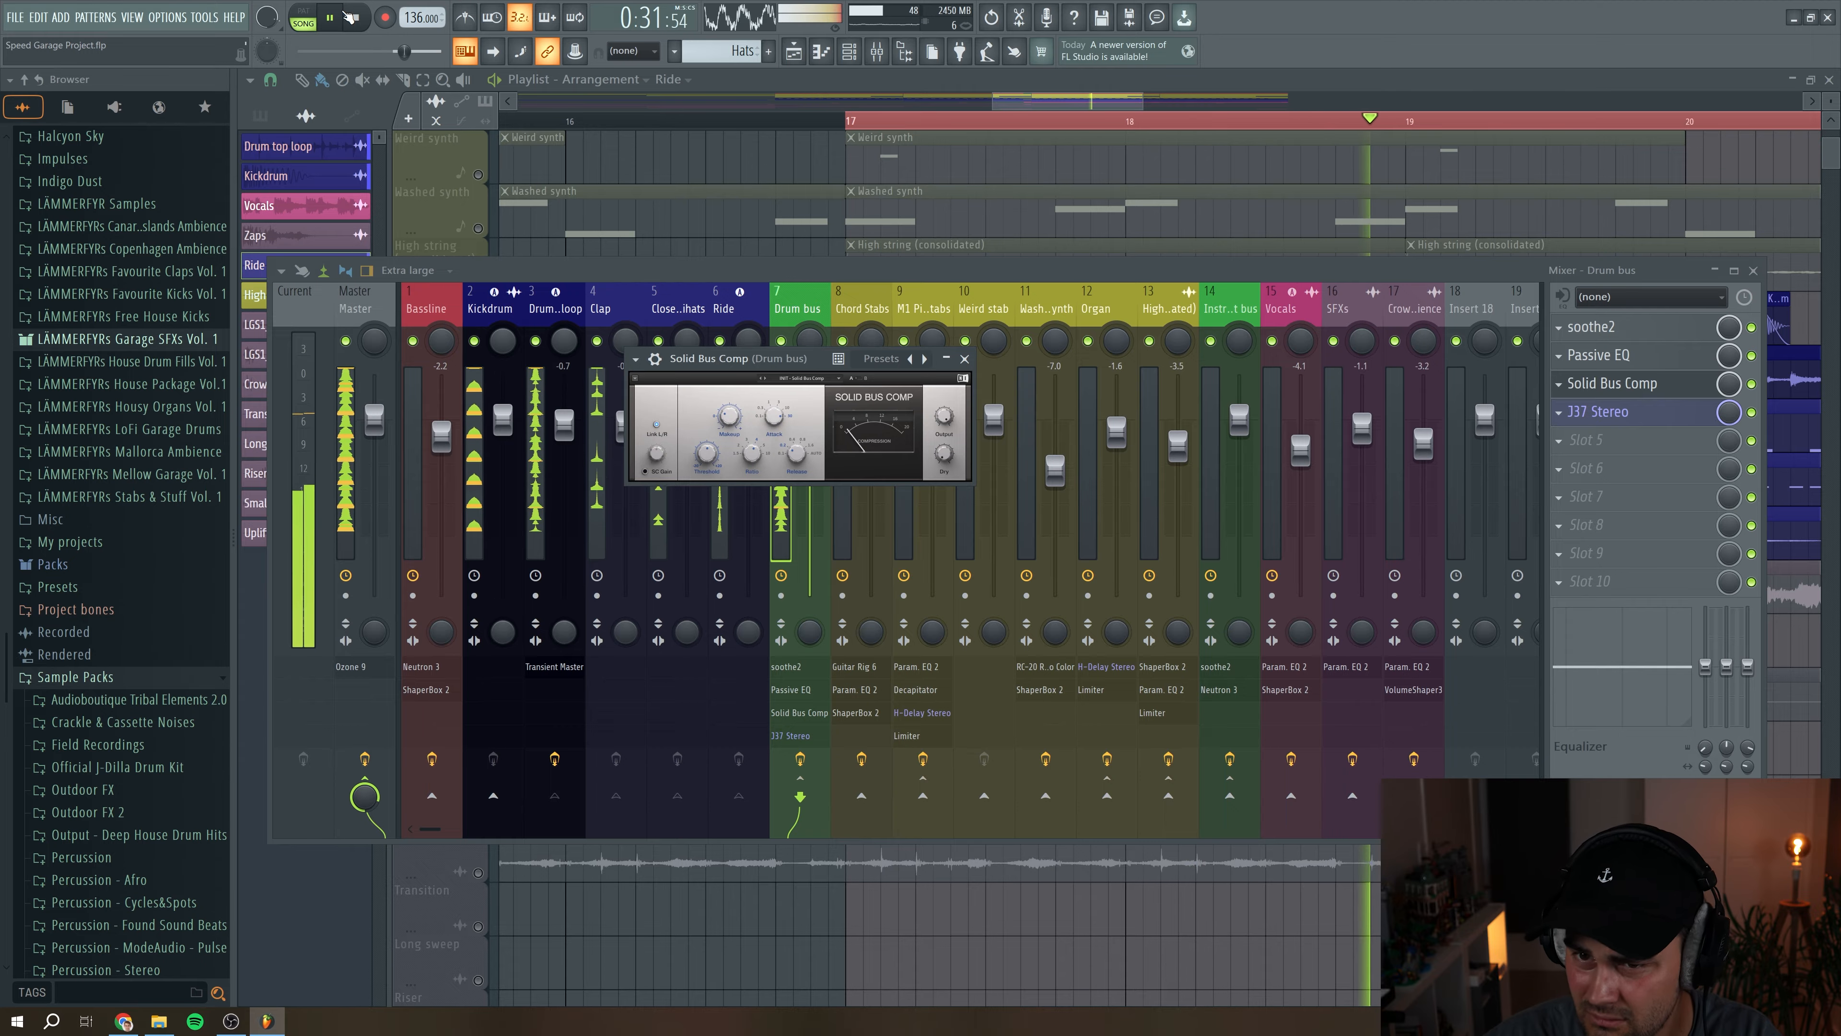
click(355, 17)
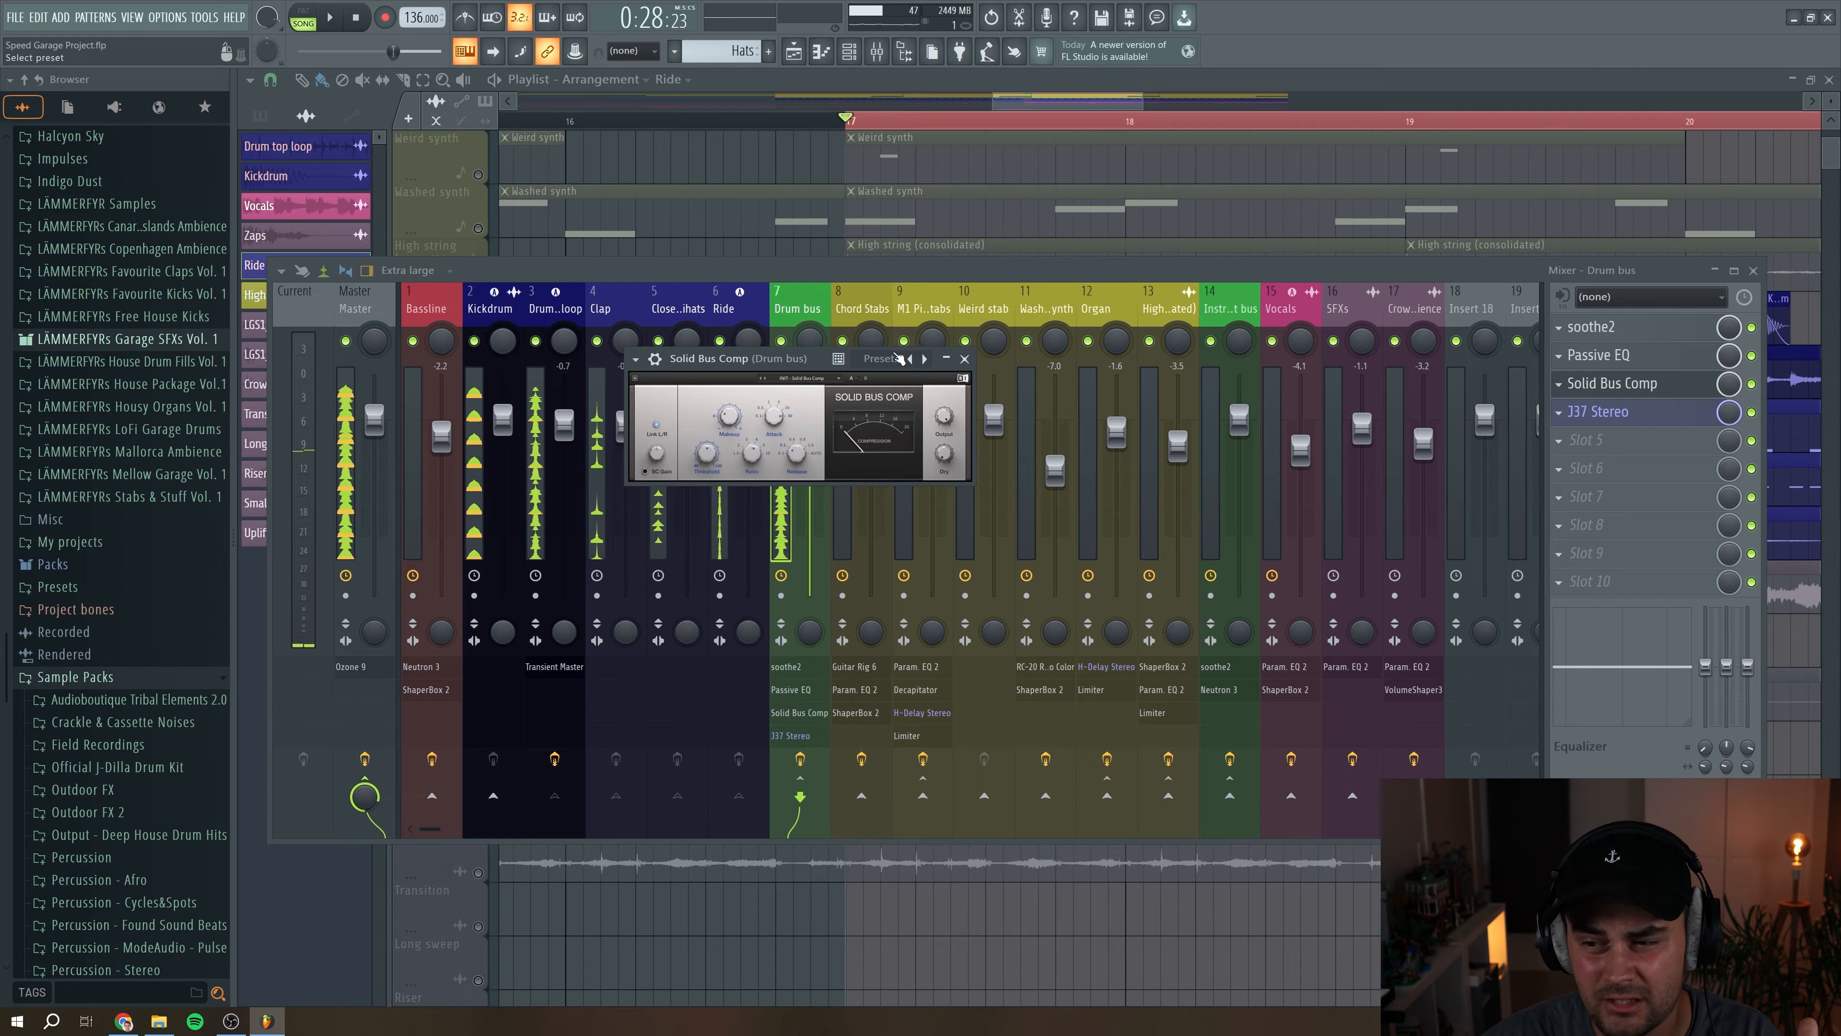
click(963, 359)
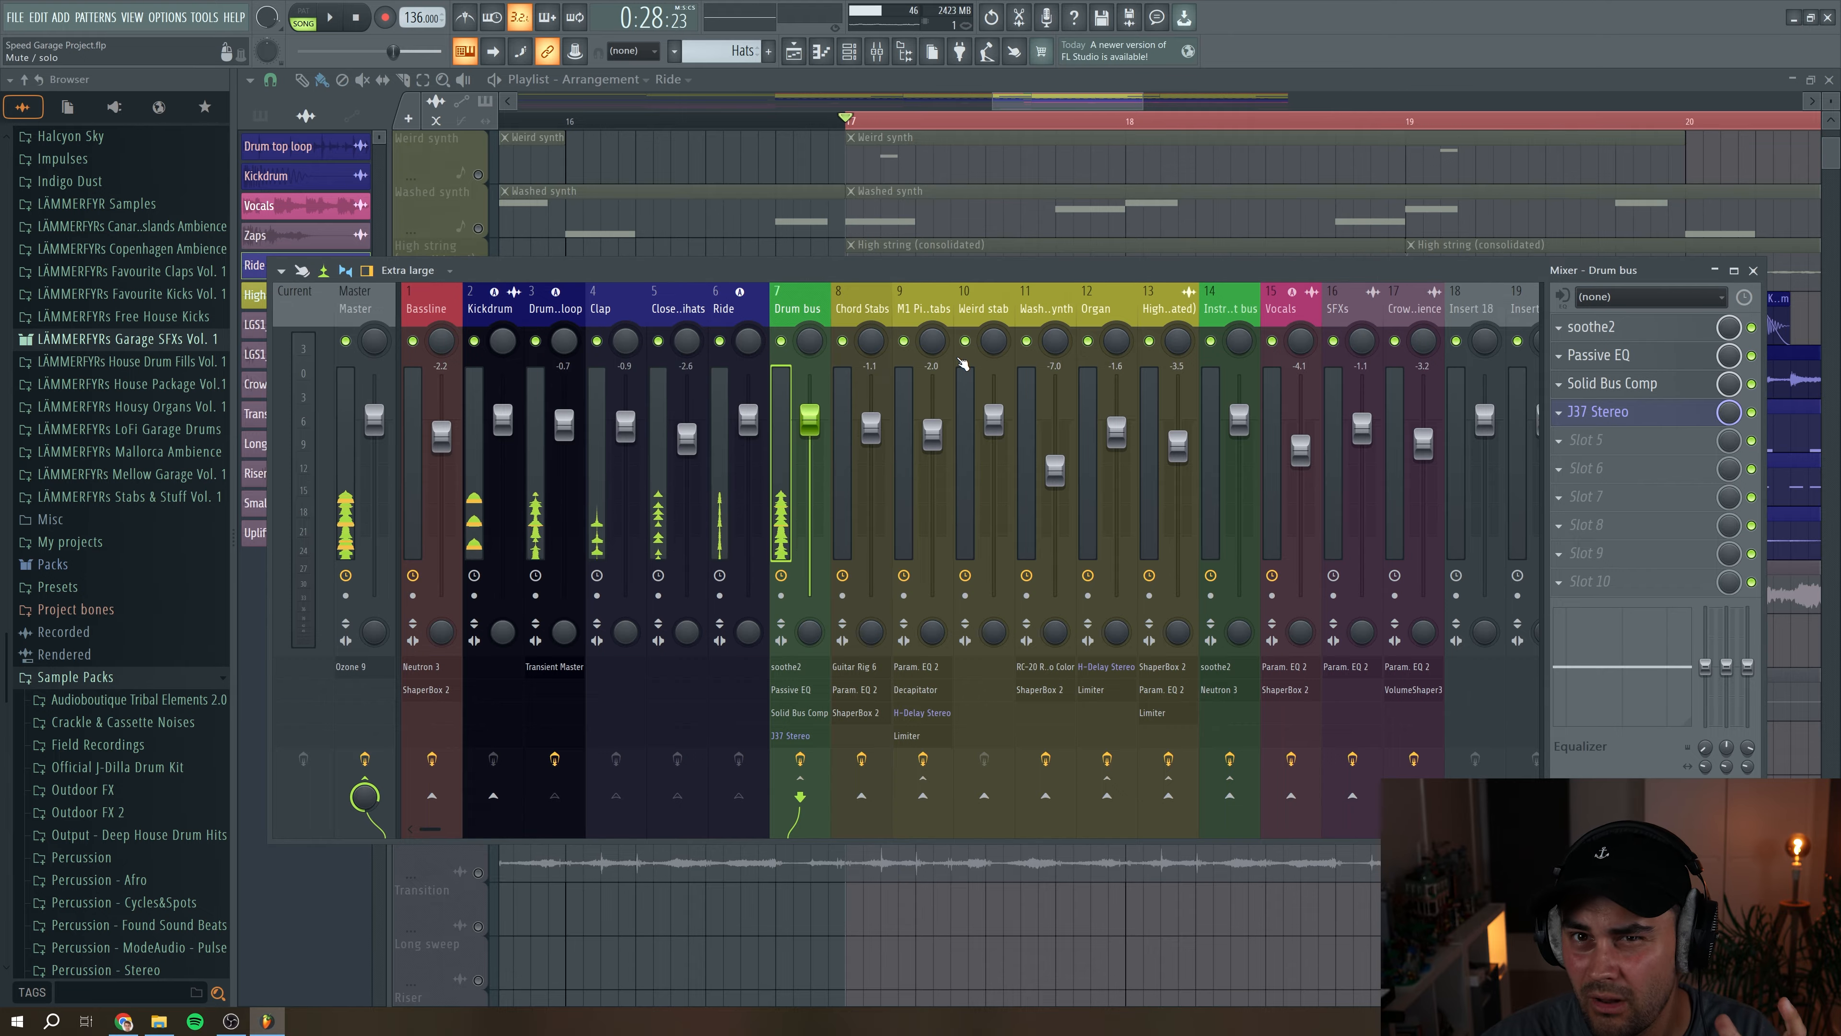
Step: Open the J37 Stereo tape plugin on the Drum bus to view its settings
click(1679, 413)
drag(391, 123, 714, 270)
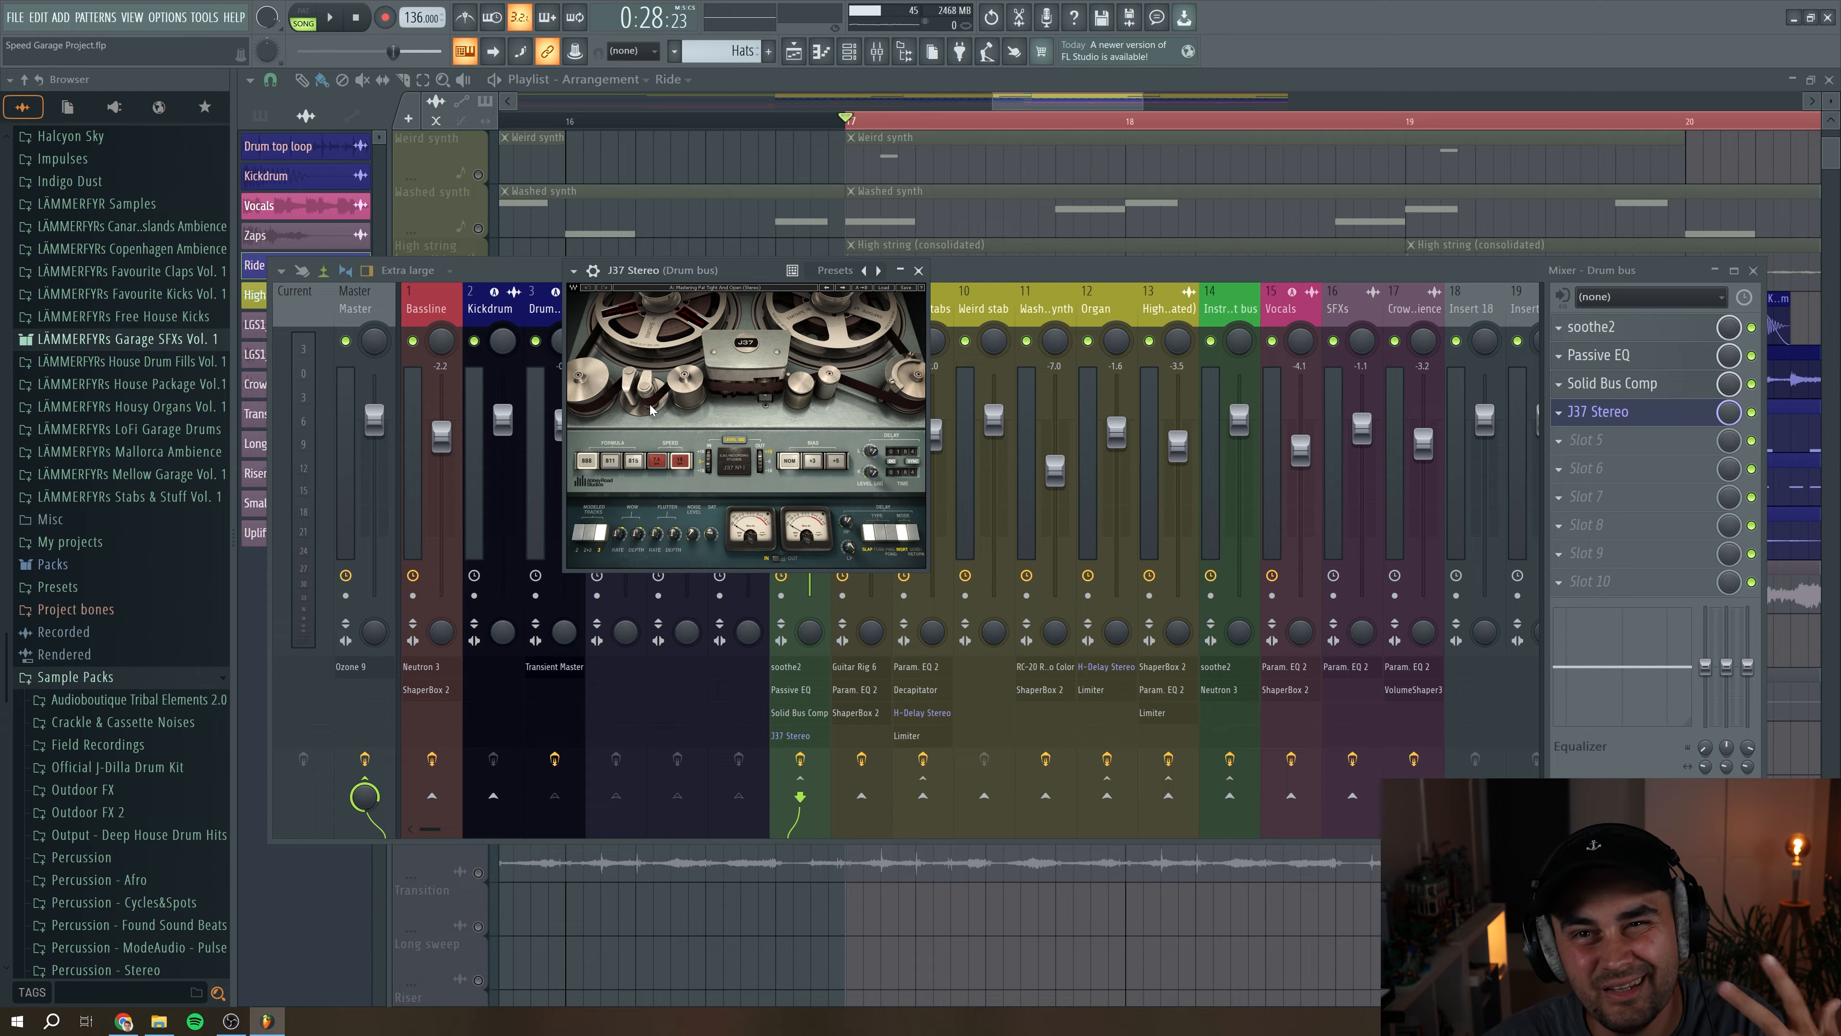
Step: Play the drums and compare their sound with J37 Stereo bypassed and enabled on the Drum bus
key(space)
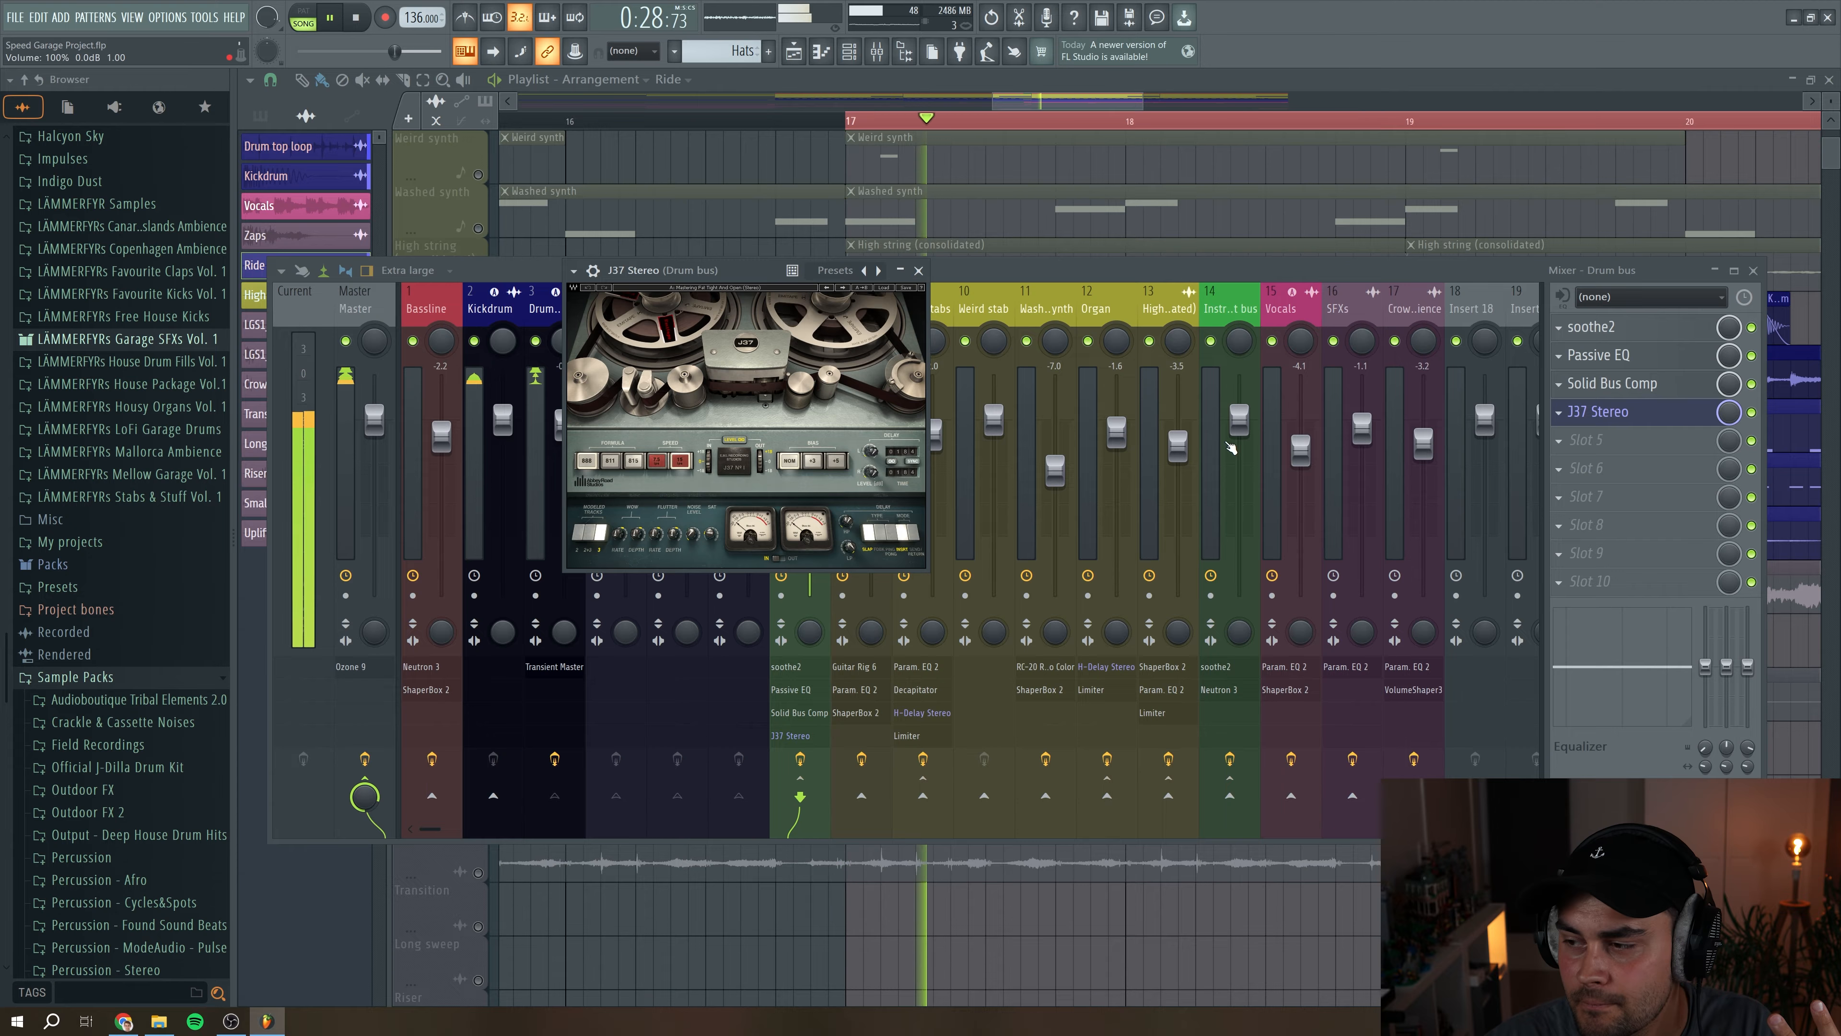
click(1753, 413)
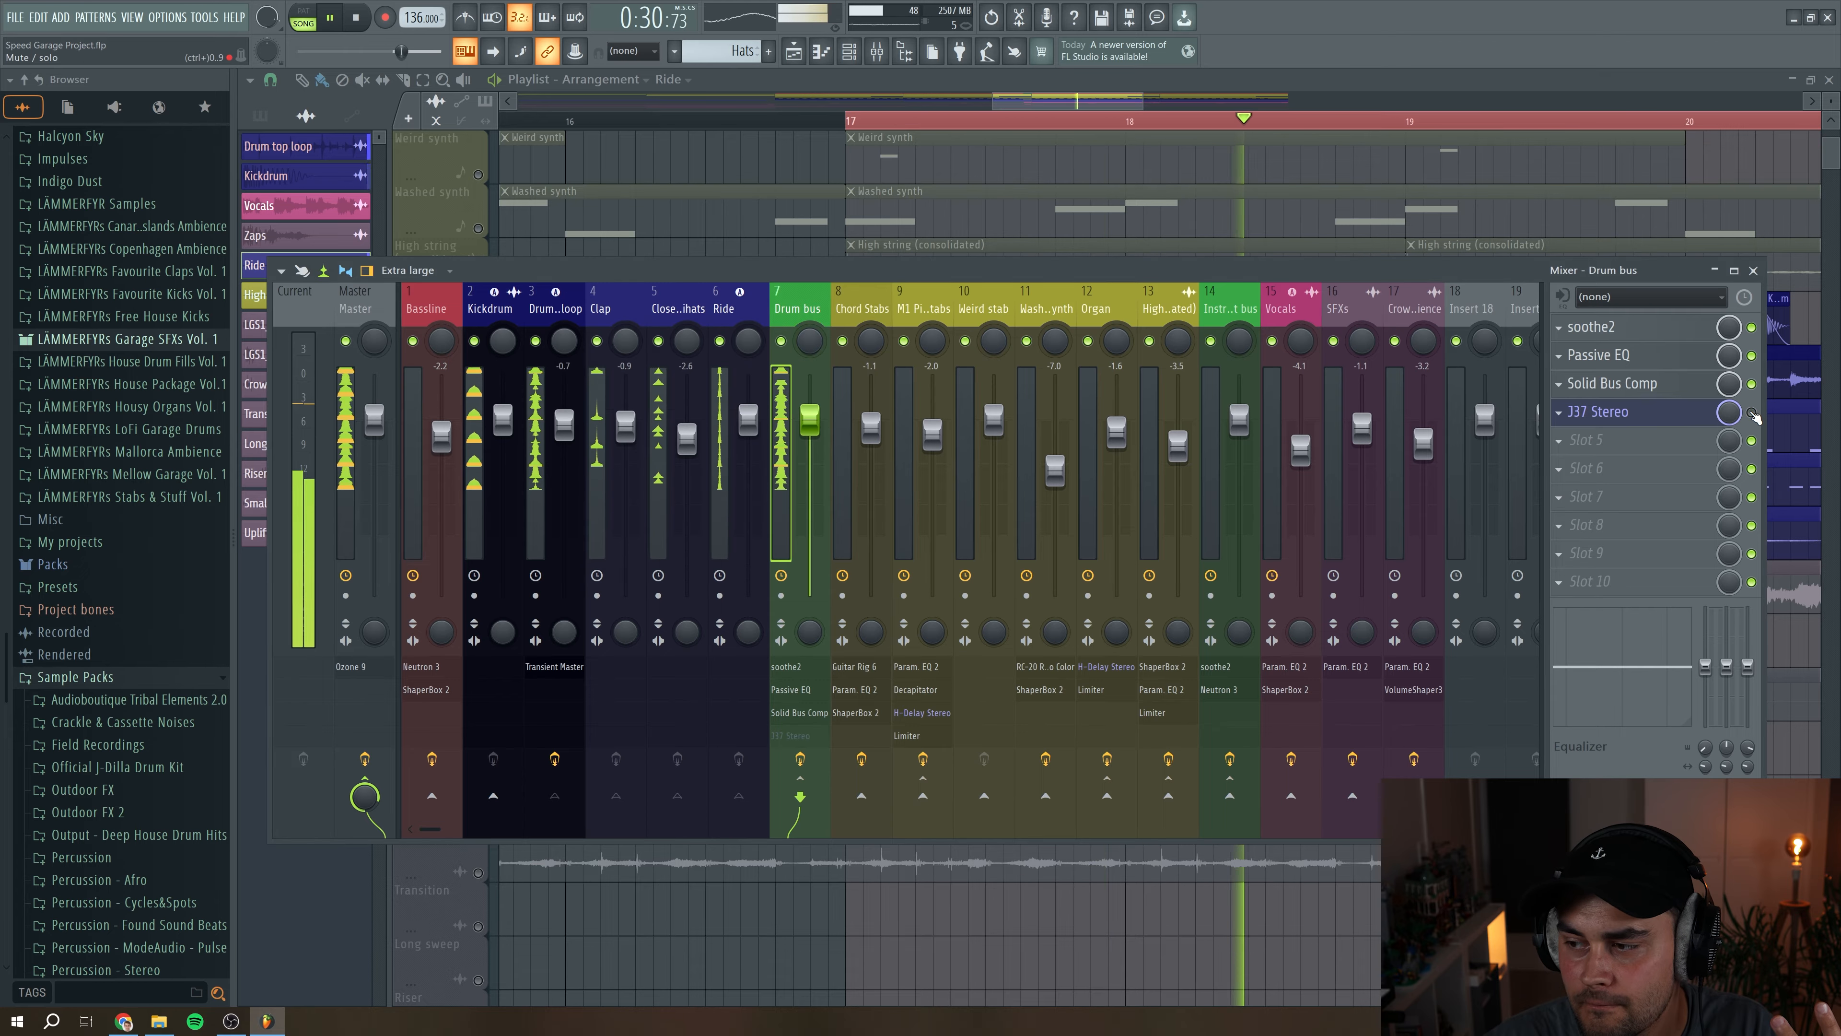
click(1752, 413)
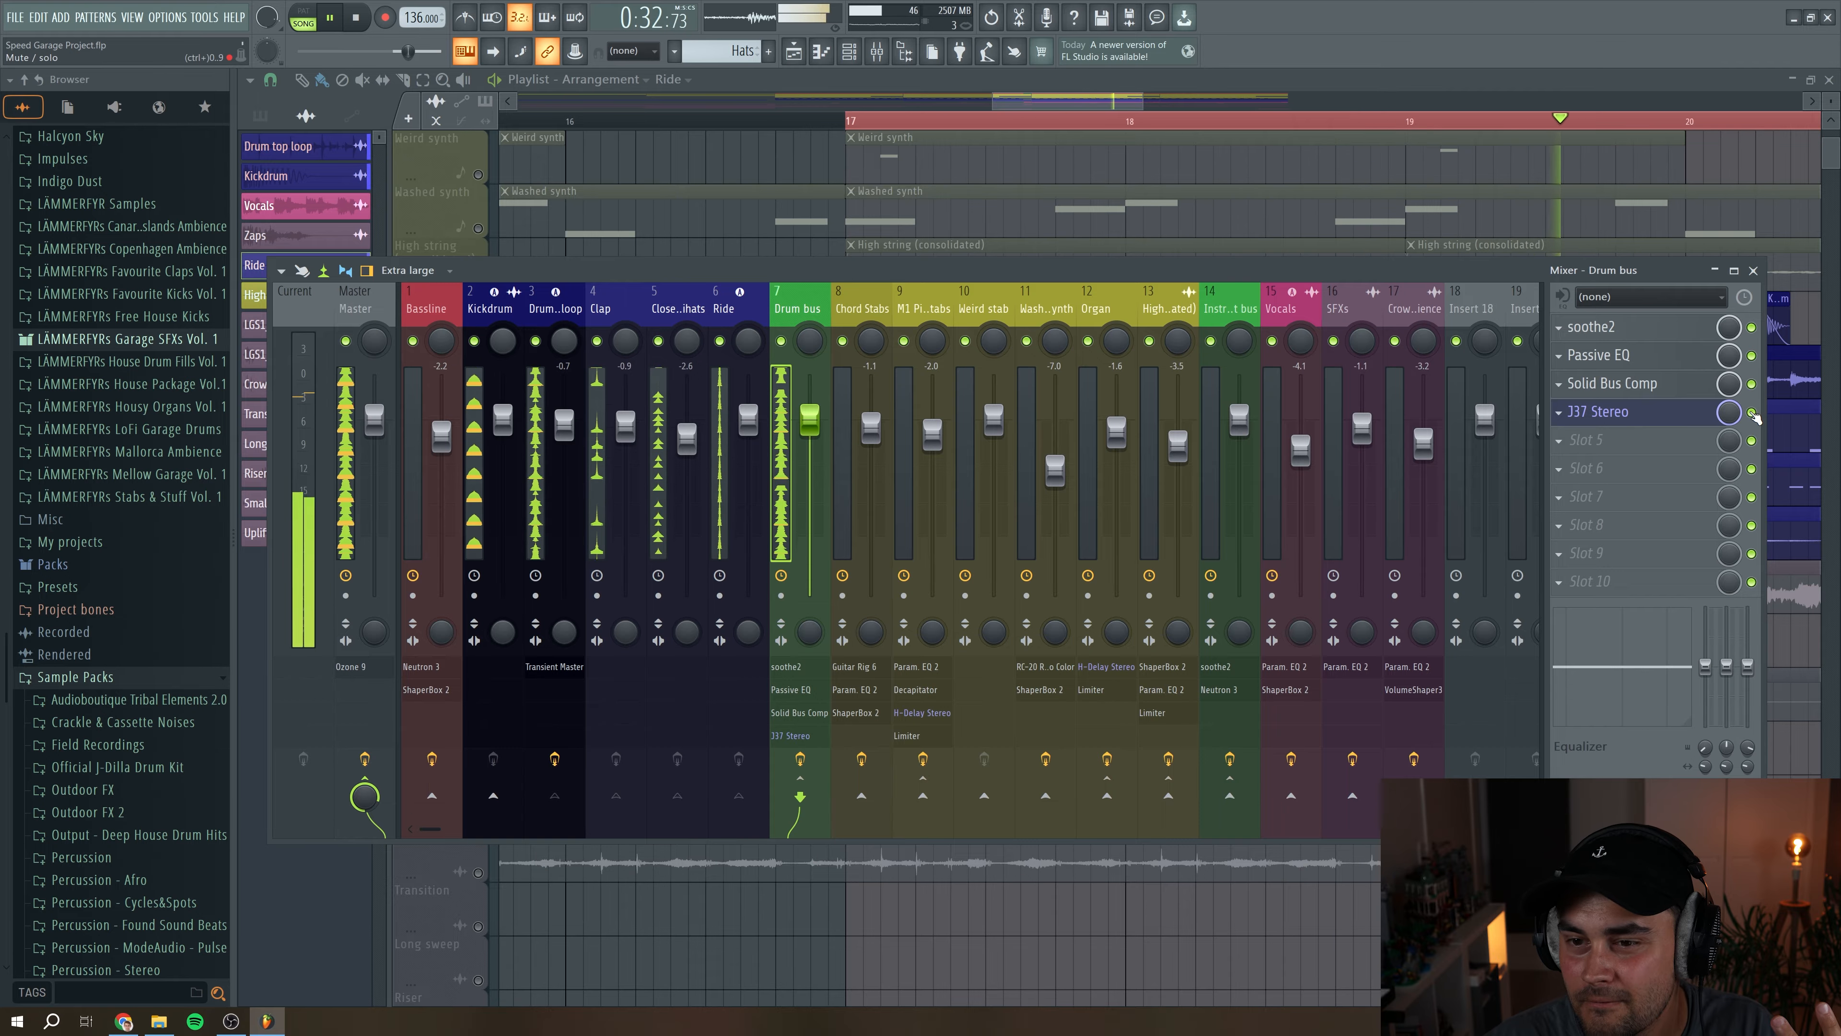
key(space)
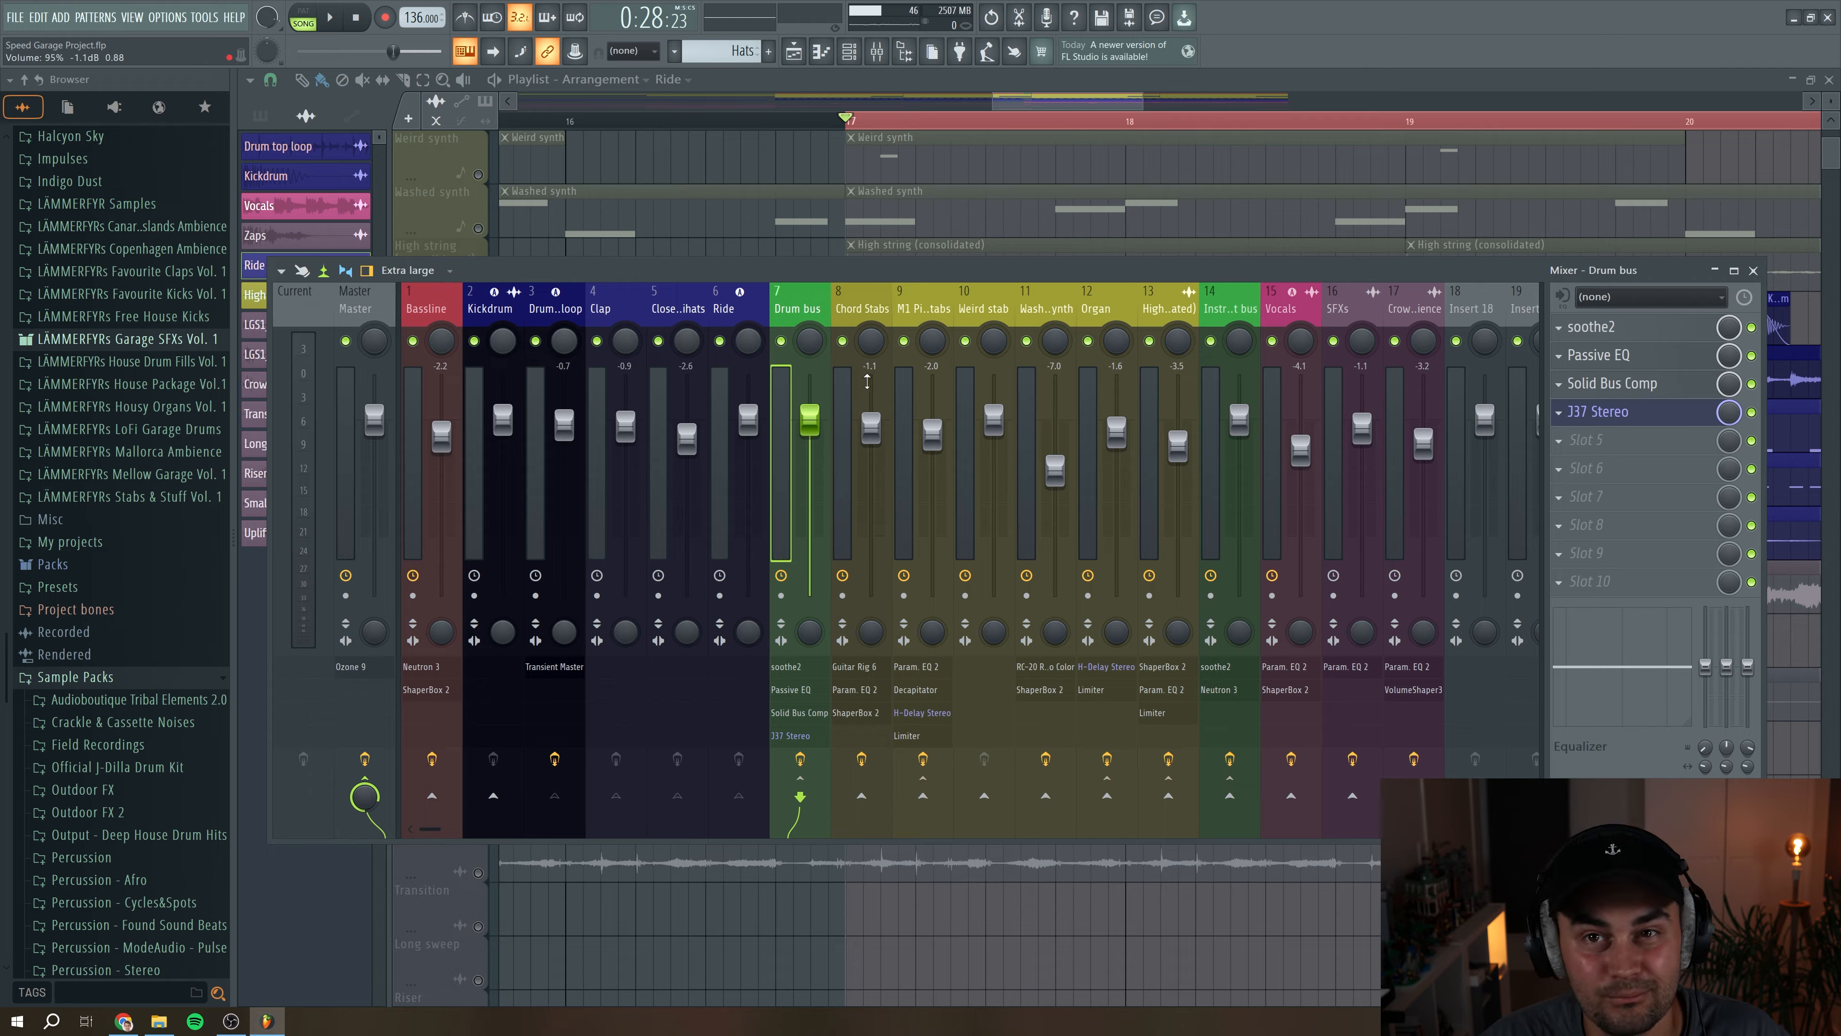
Step: Unmute the Bassline track in the playlist and listen to it together with the drums
key(F9)
drag(1141, 101, 1350, 103)
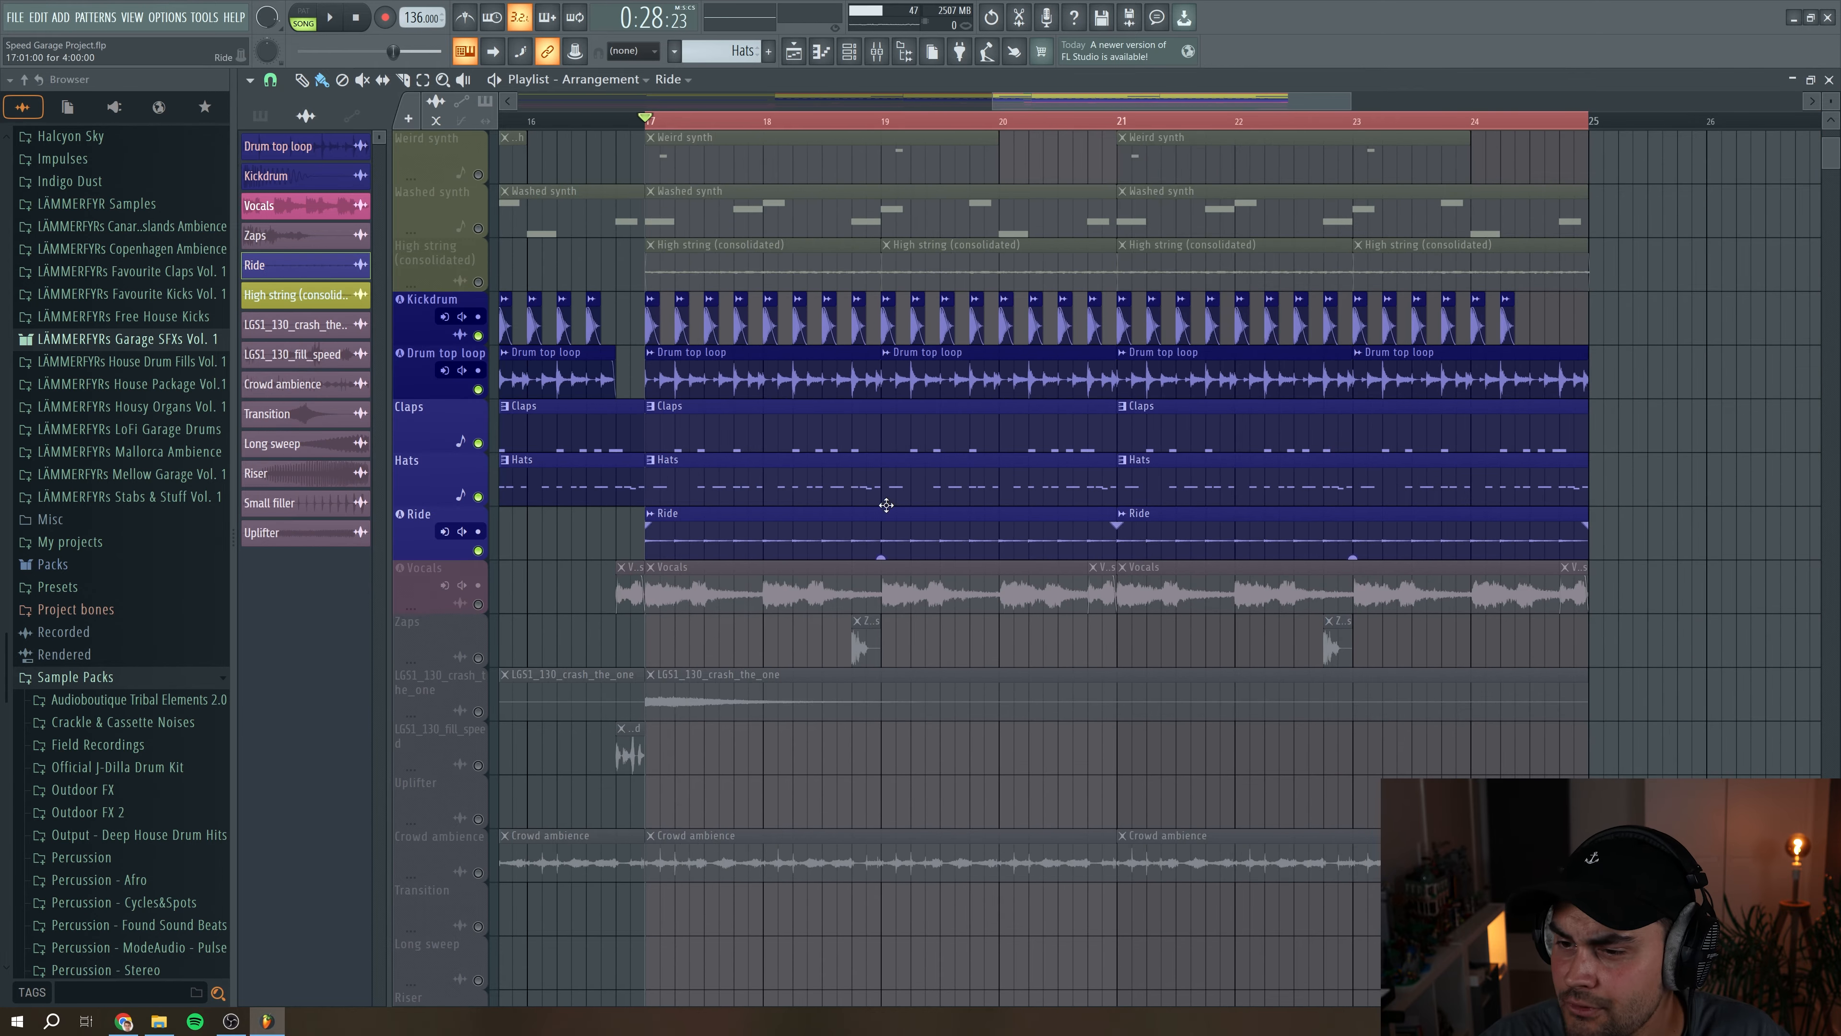
scroll(487, 171, up, 4)
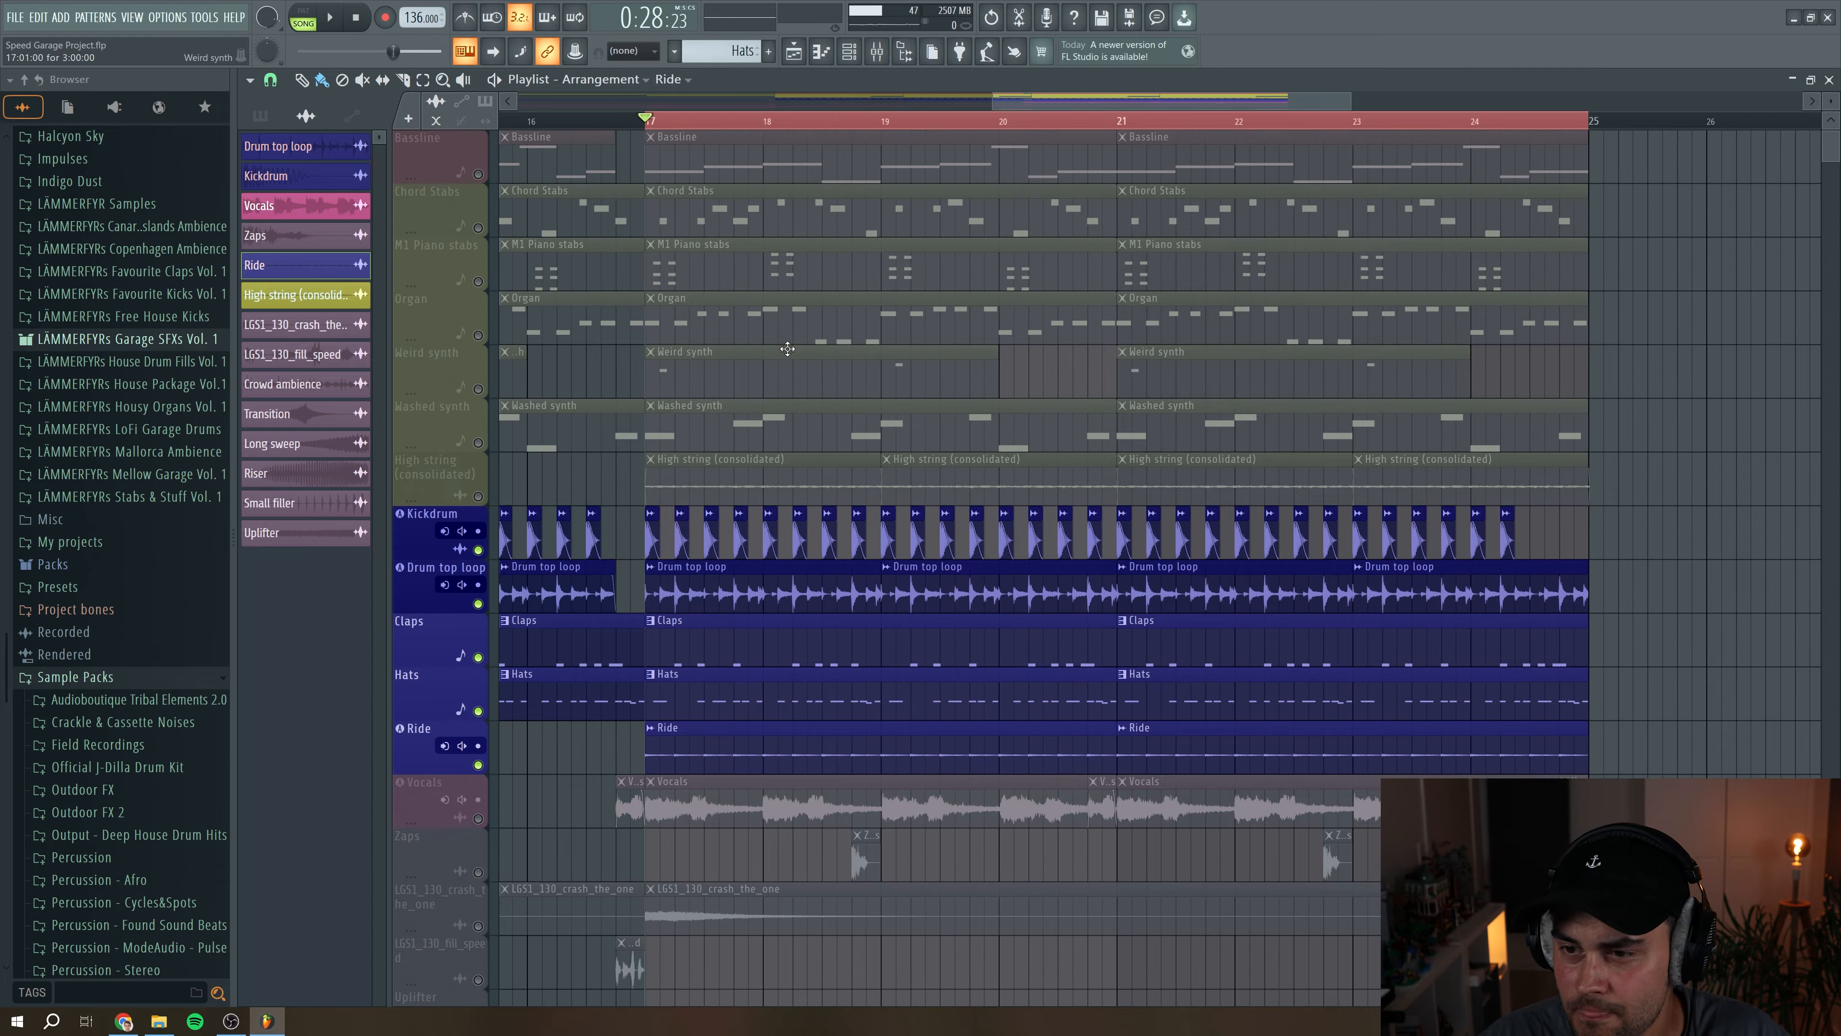
click(479, 174)
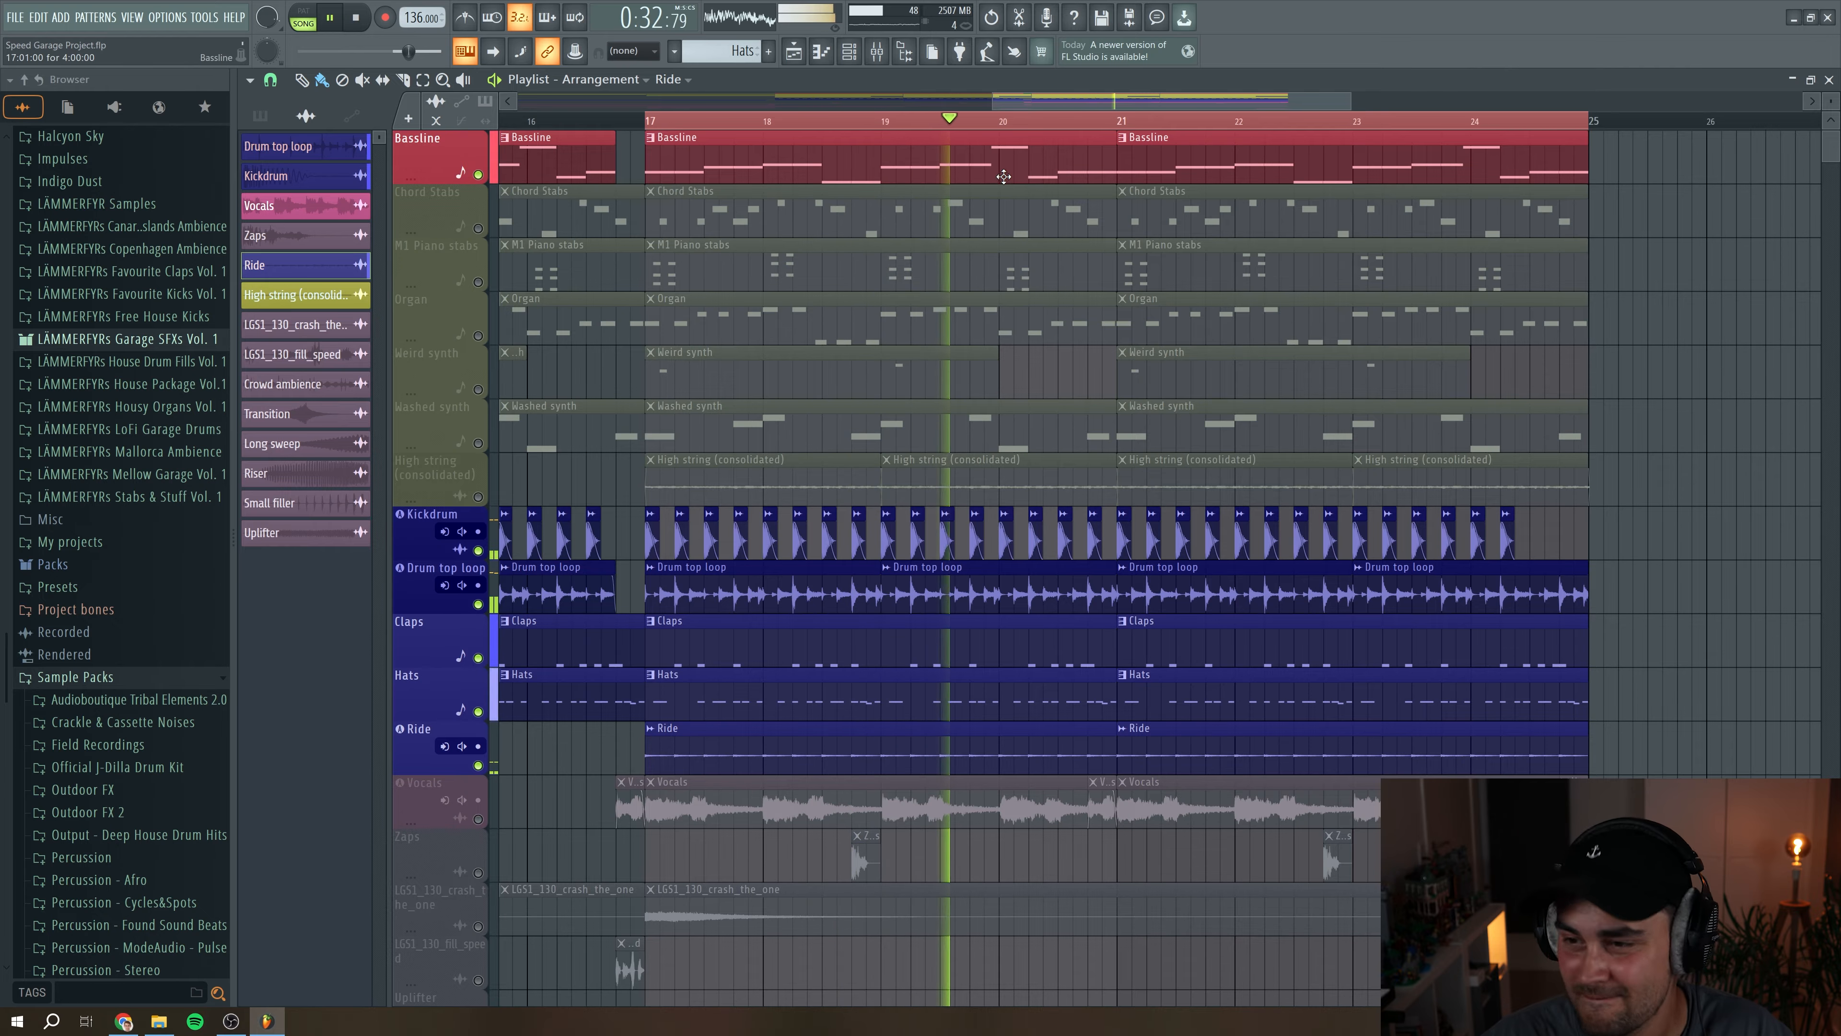
key(space)
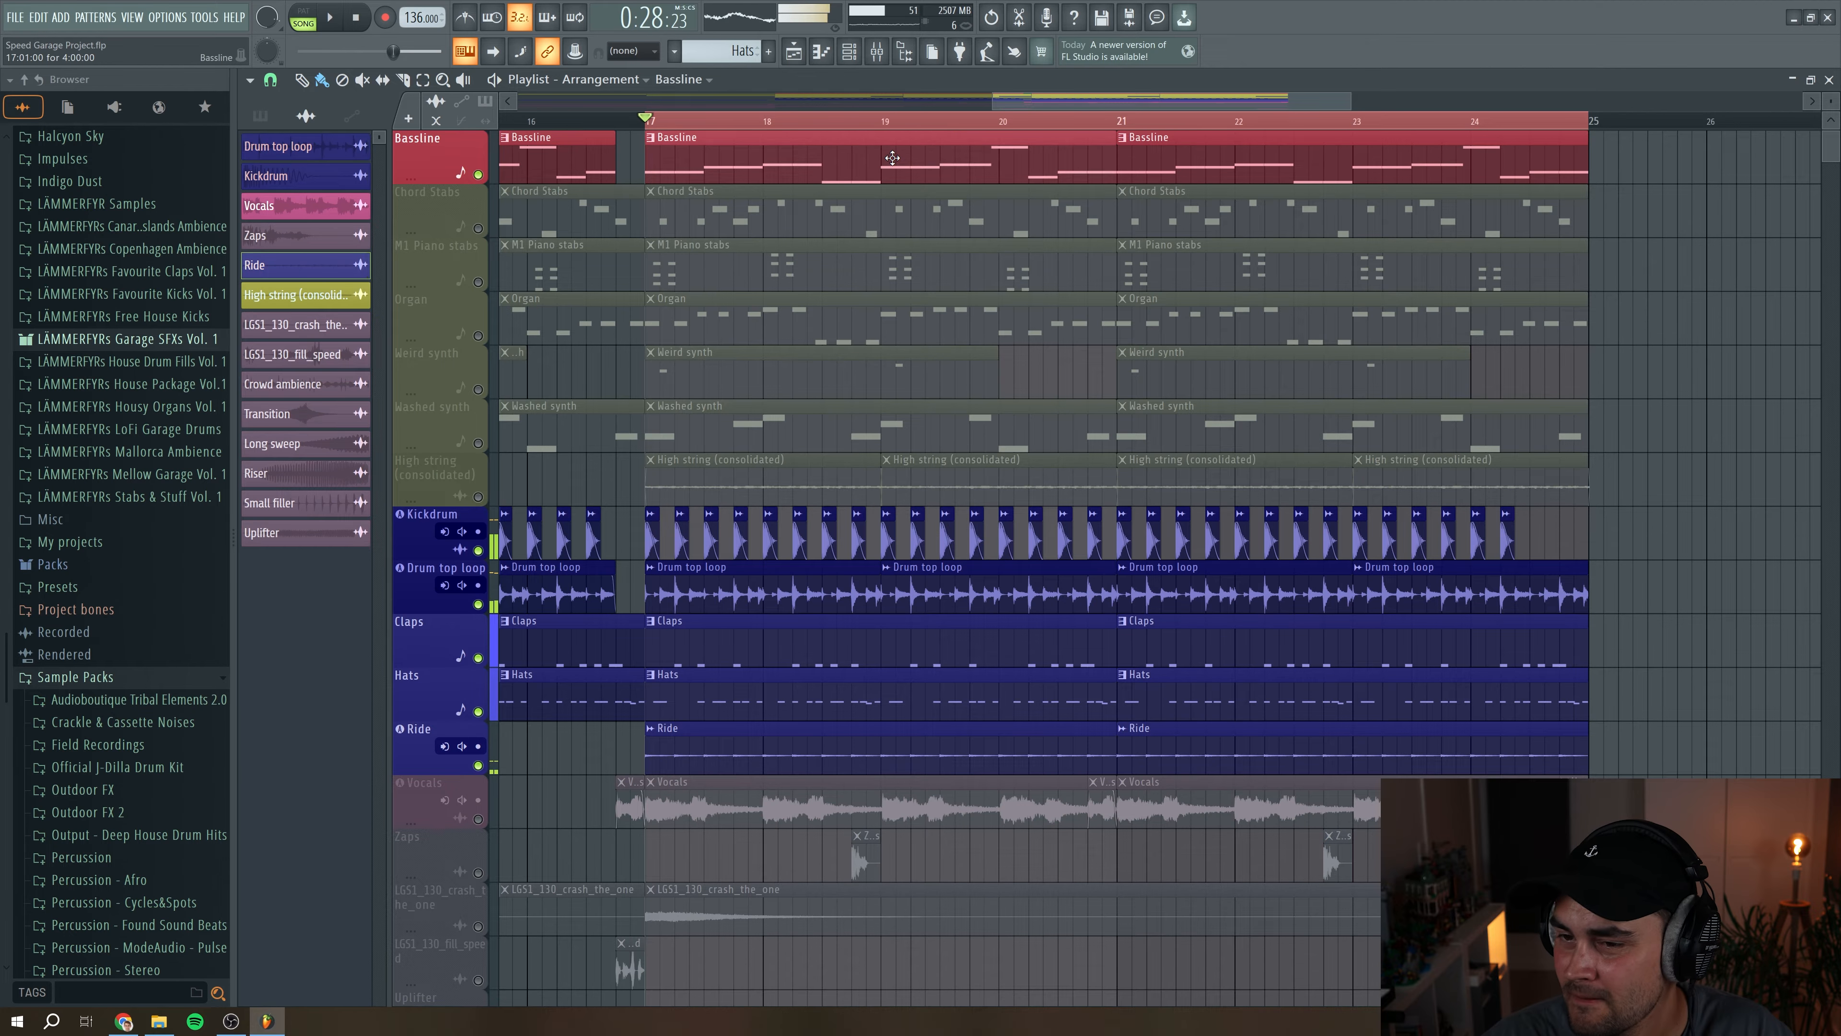
Step: Open the Bassline pattern's notes in the piano roll, follow them during playback, and close the piano roll
double_click(916, 156)
drag(846, 177, 642, 177)
key(space)
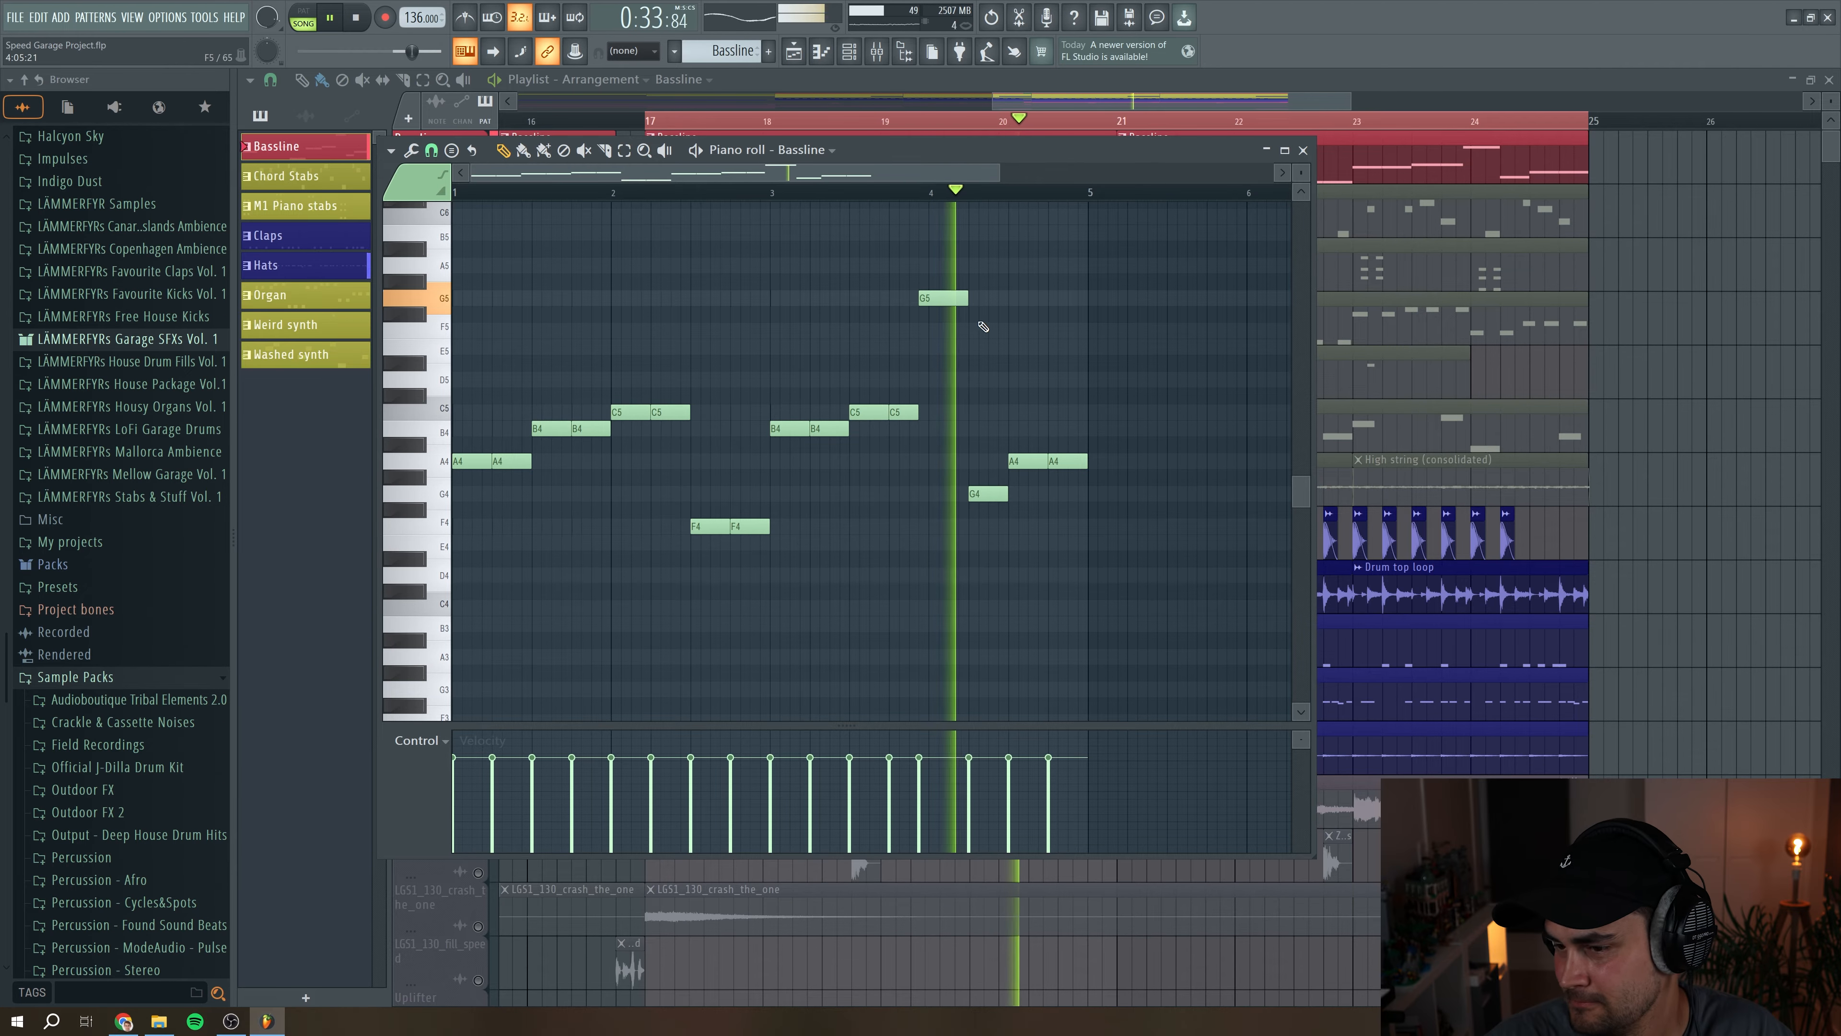
key(space)
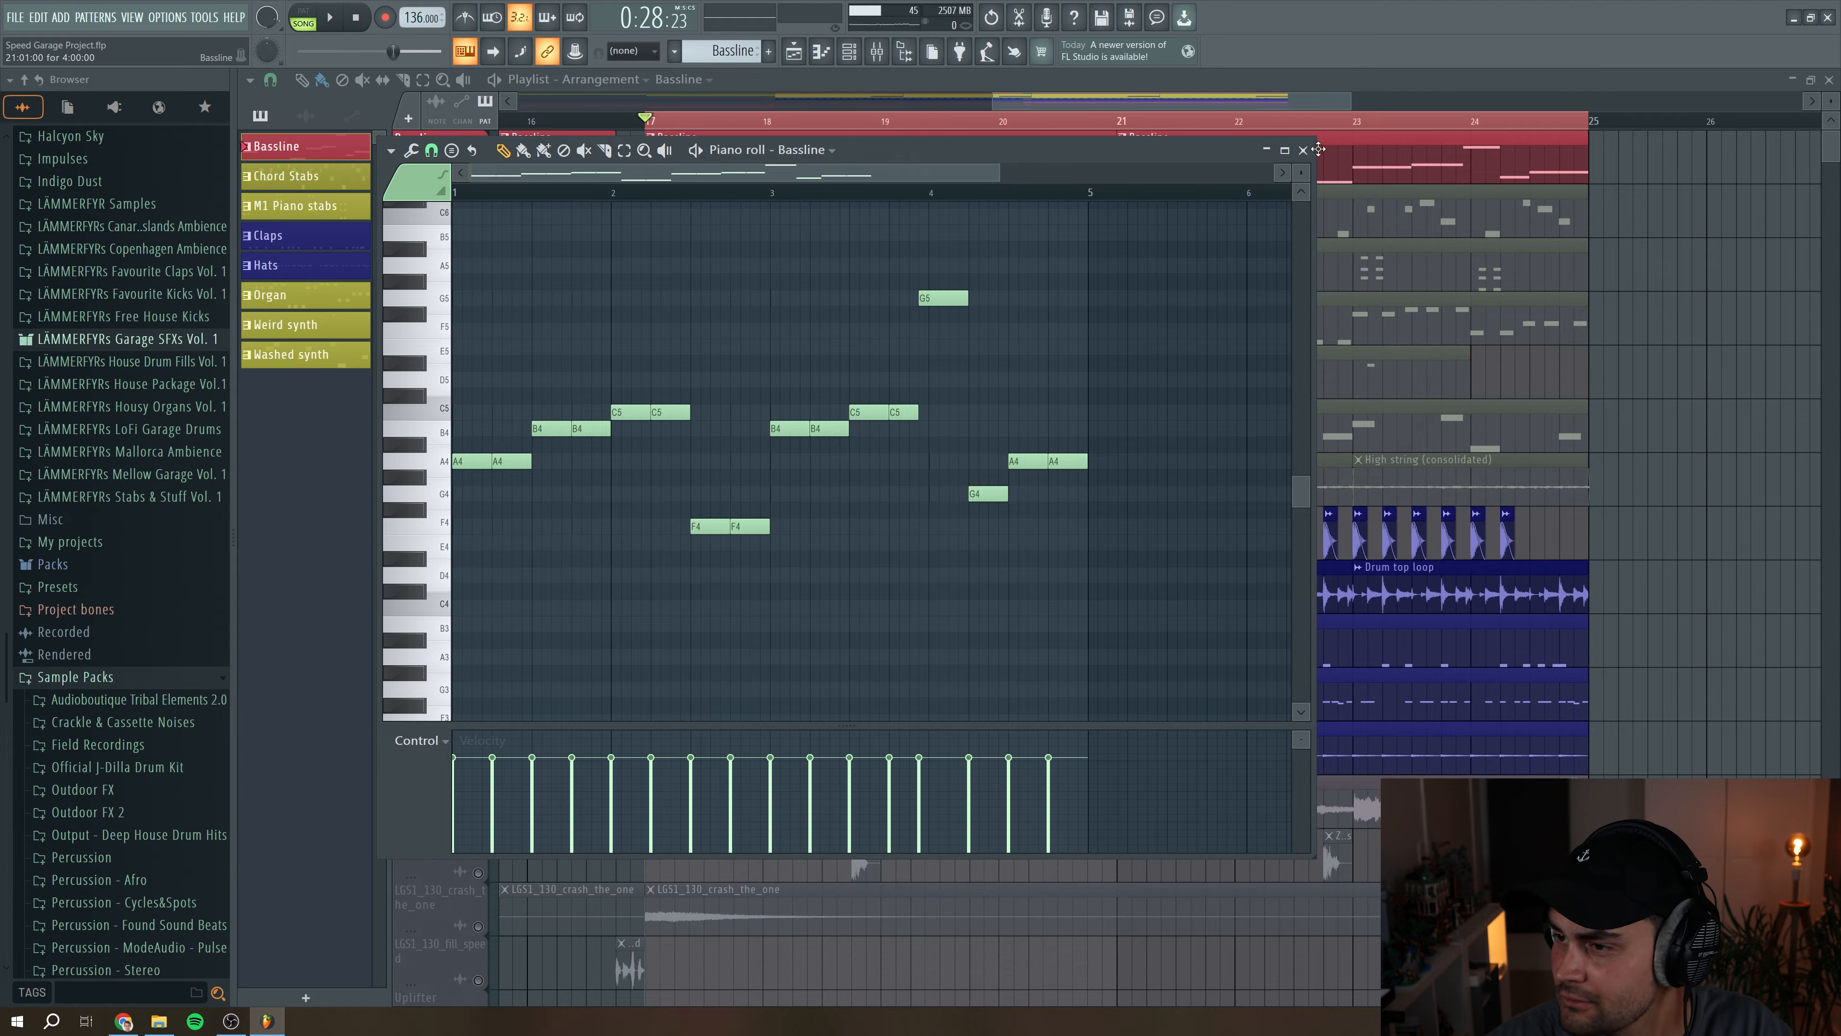
click(1302, 150)
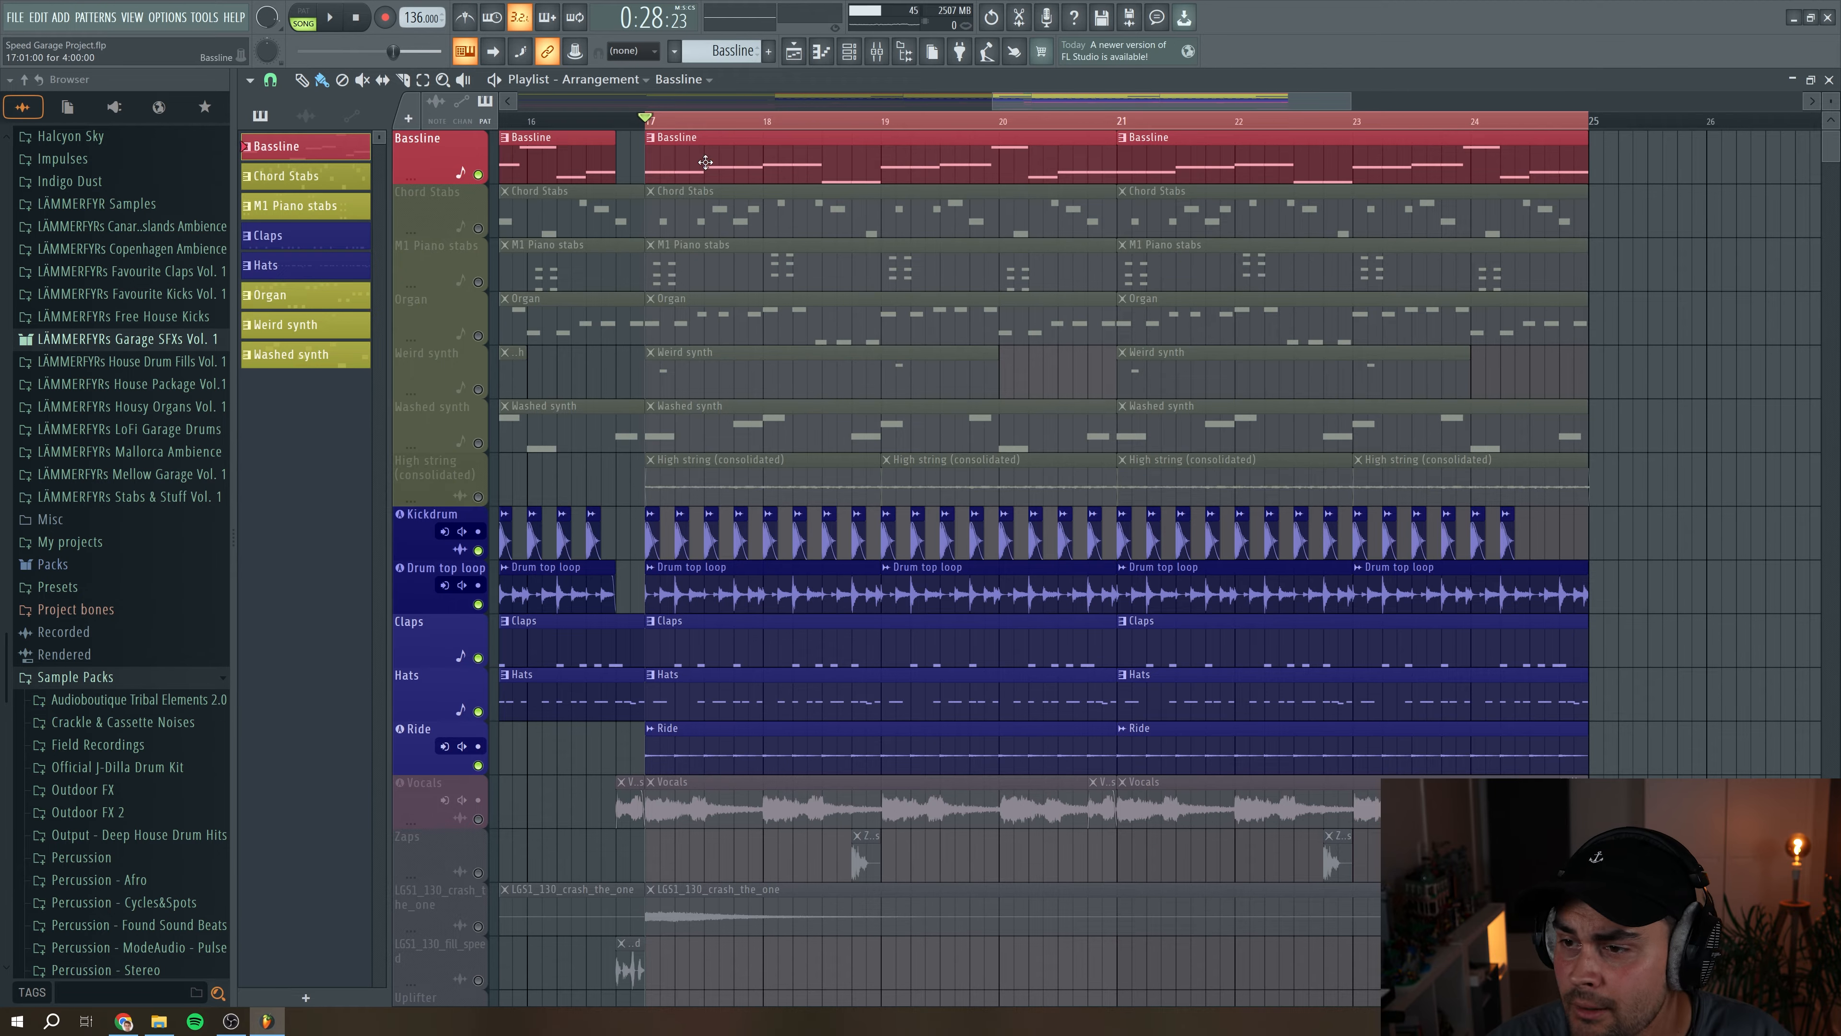
Step: Show the mixer and channel rack, view the Bassline channel's Serum patch, and close the synth
click(876, 51)
click(848, 51)
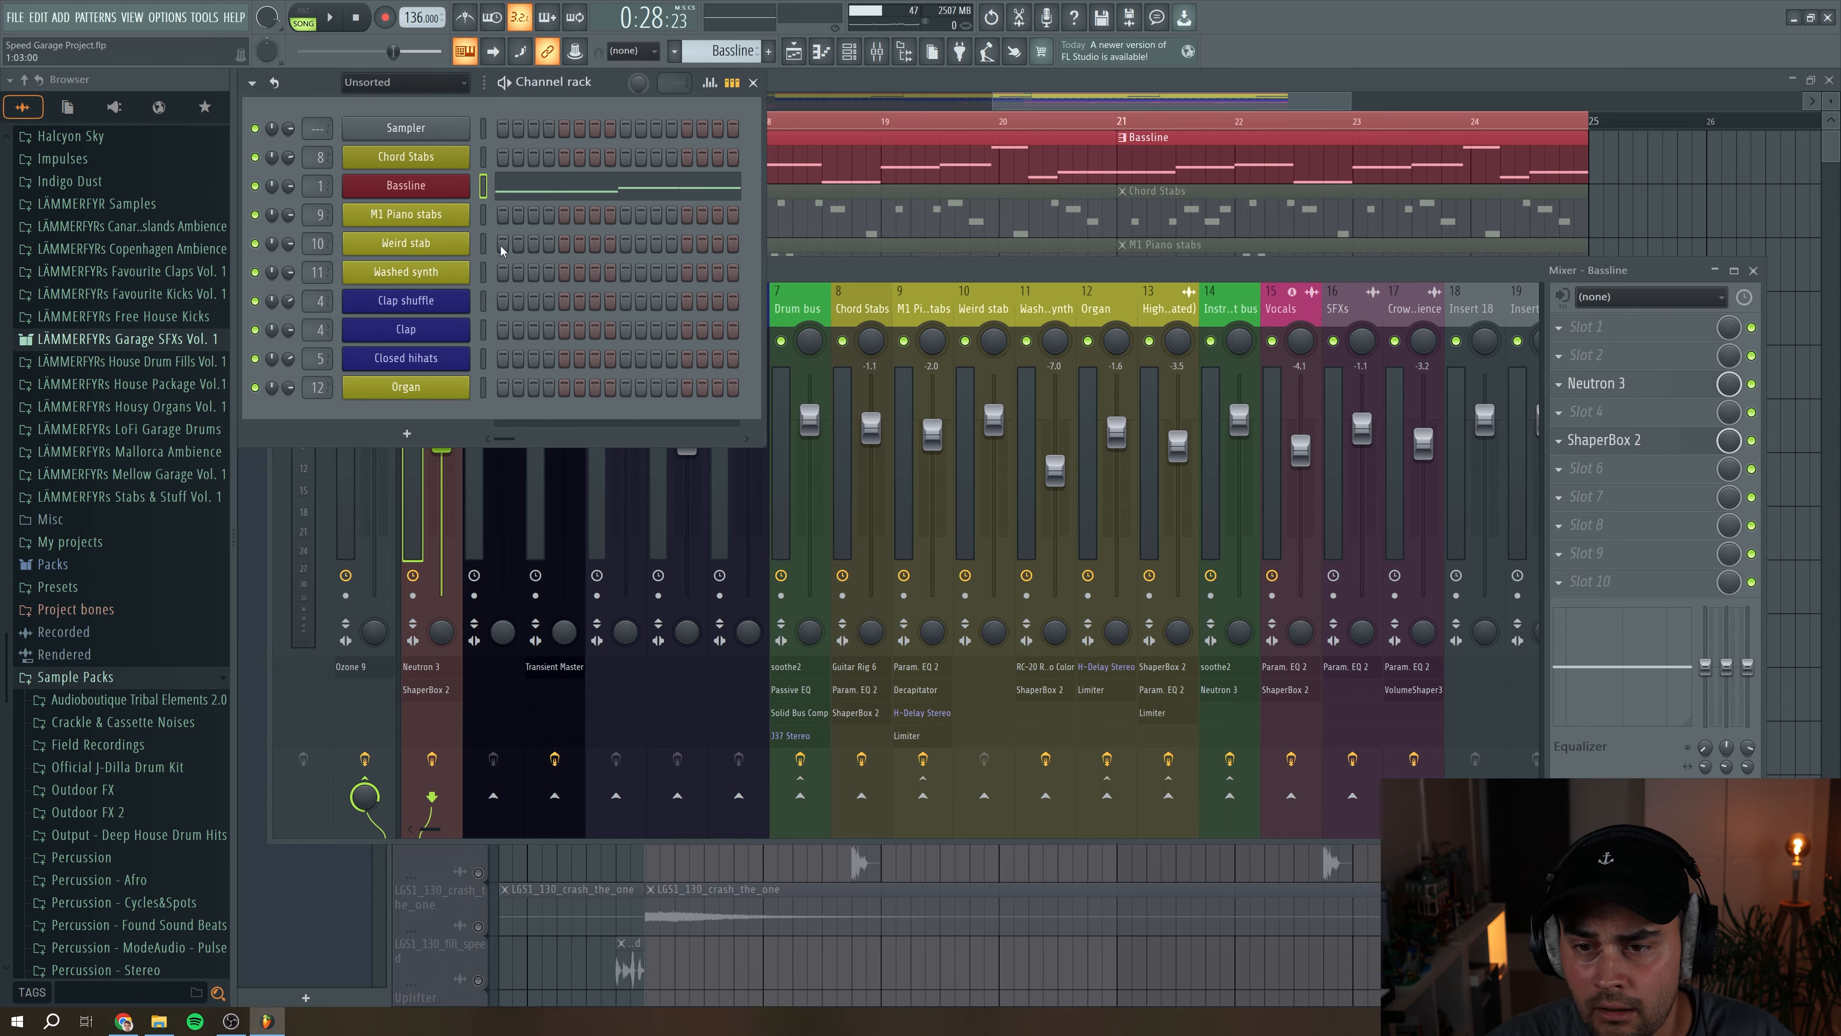
click(442, 185)
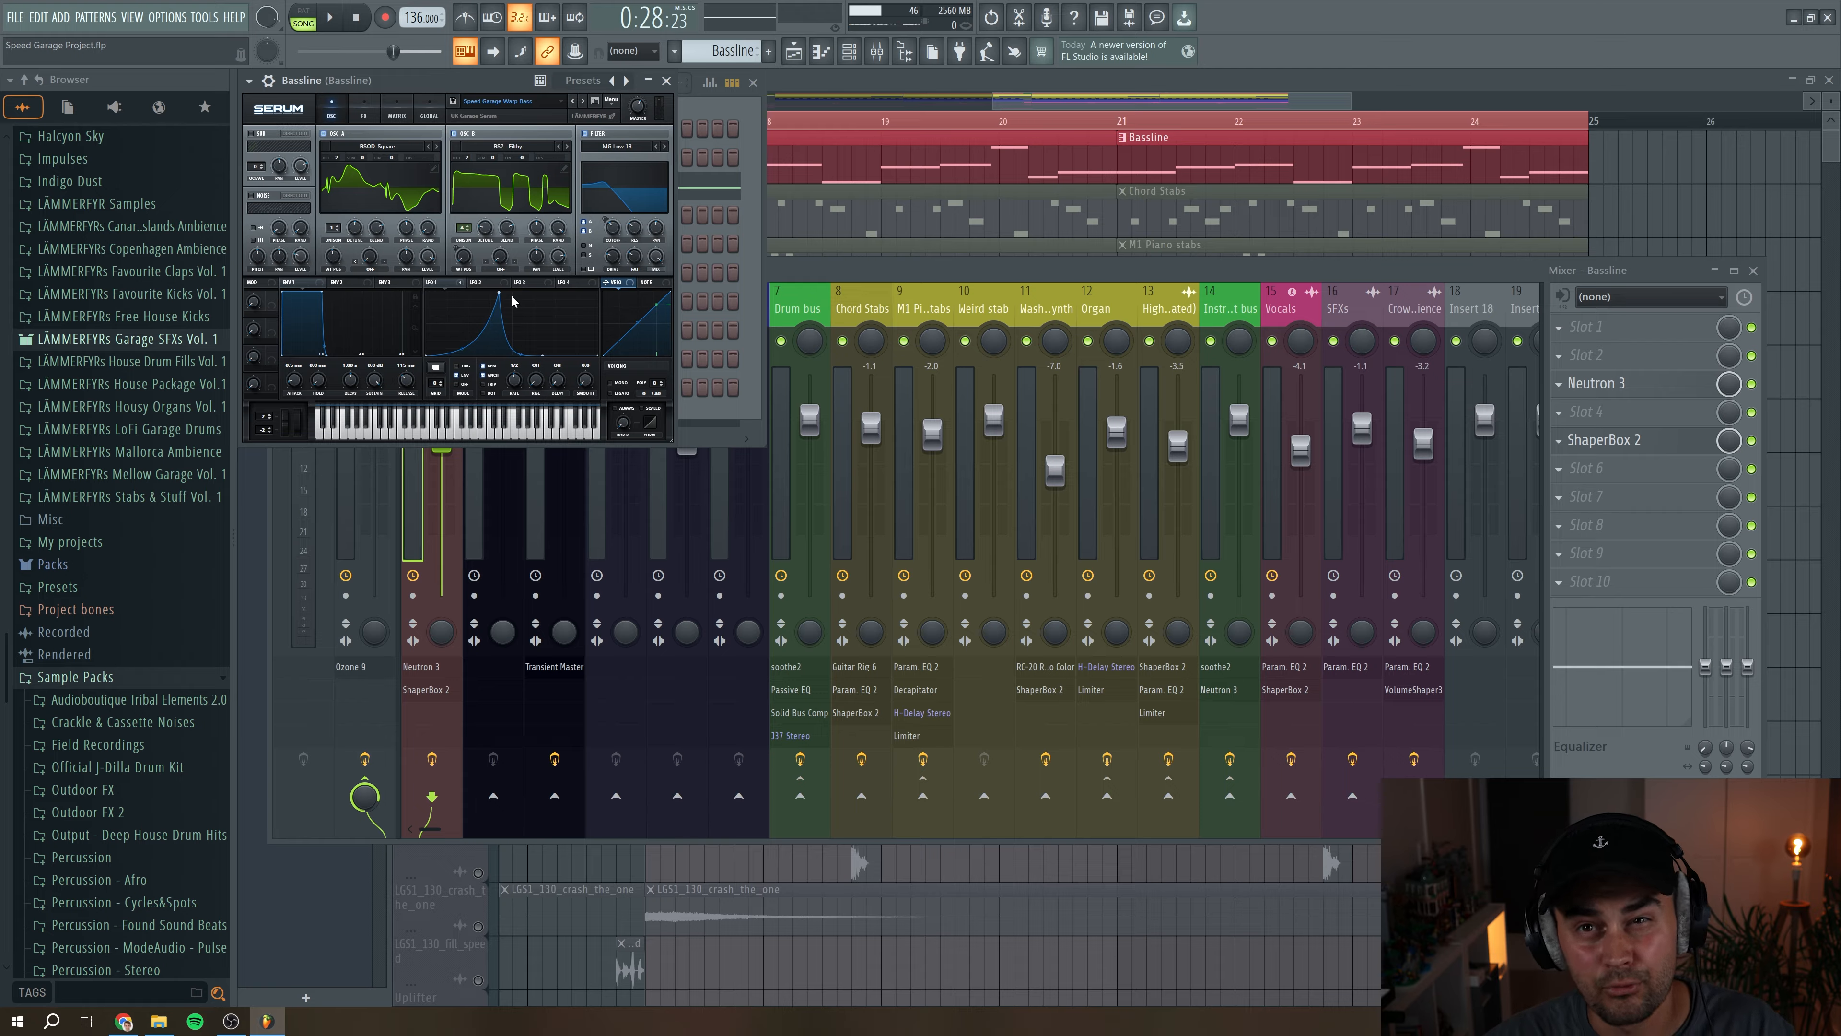
drag(476, 78, 772, 314)
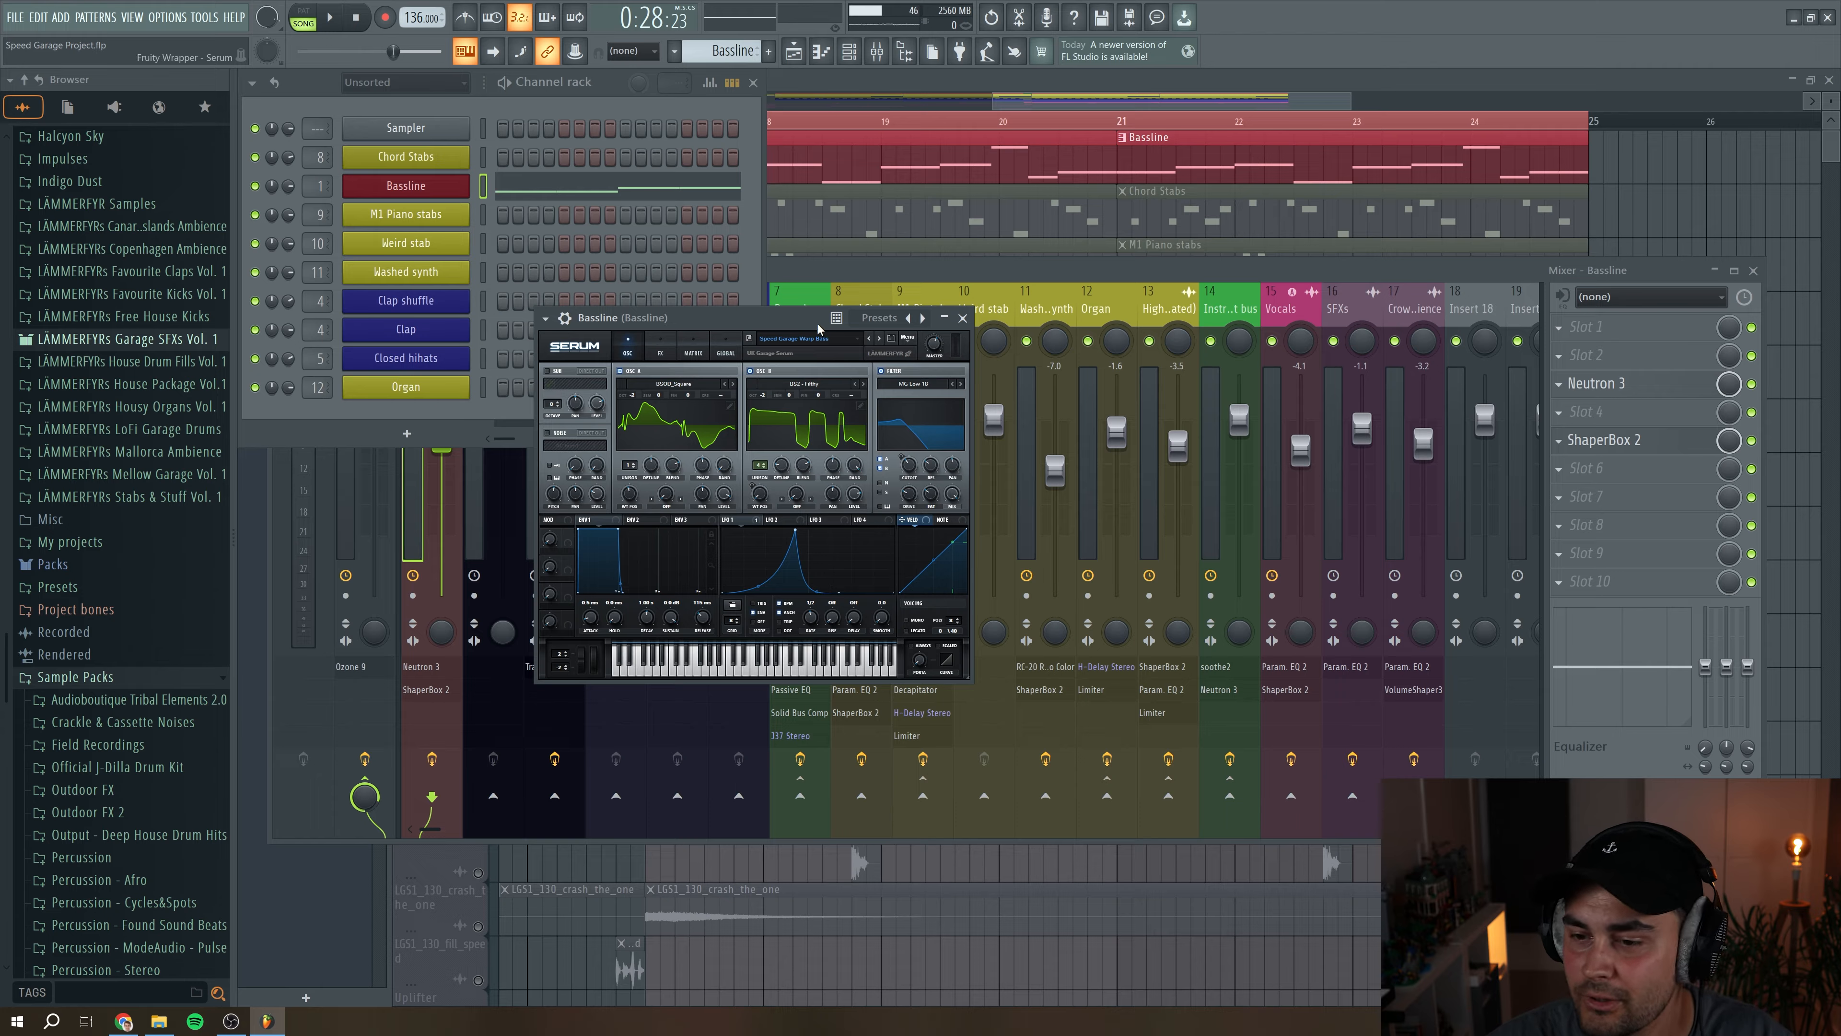
click(962, 318)
Step: Inspect the Exciter and Equalizer modules of Neutron 3 on the Bassline mixer track, and close the plugin
click(1620, 383)
click(552, 305)
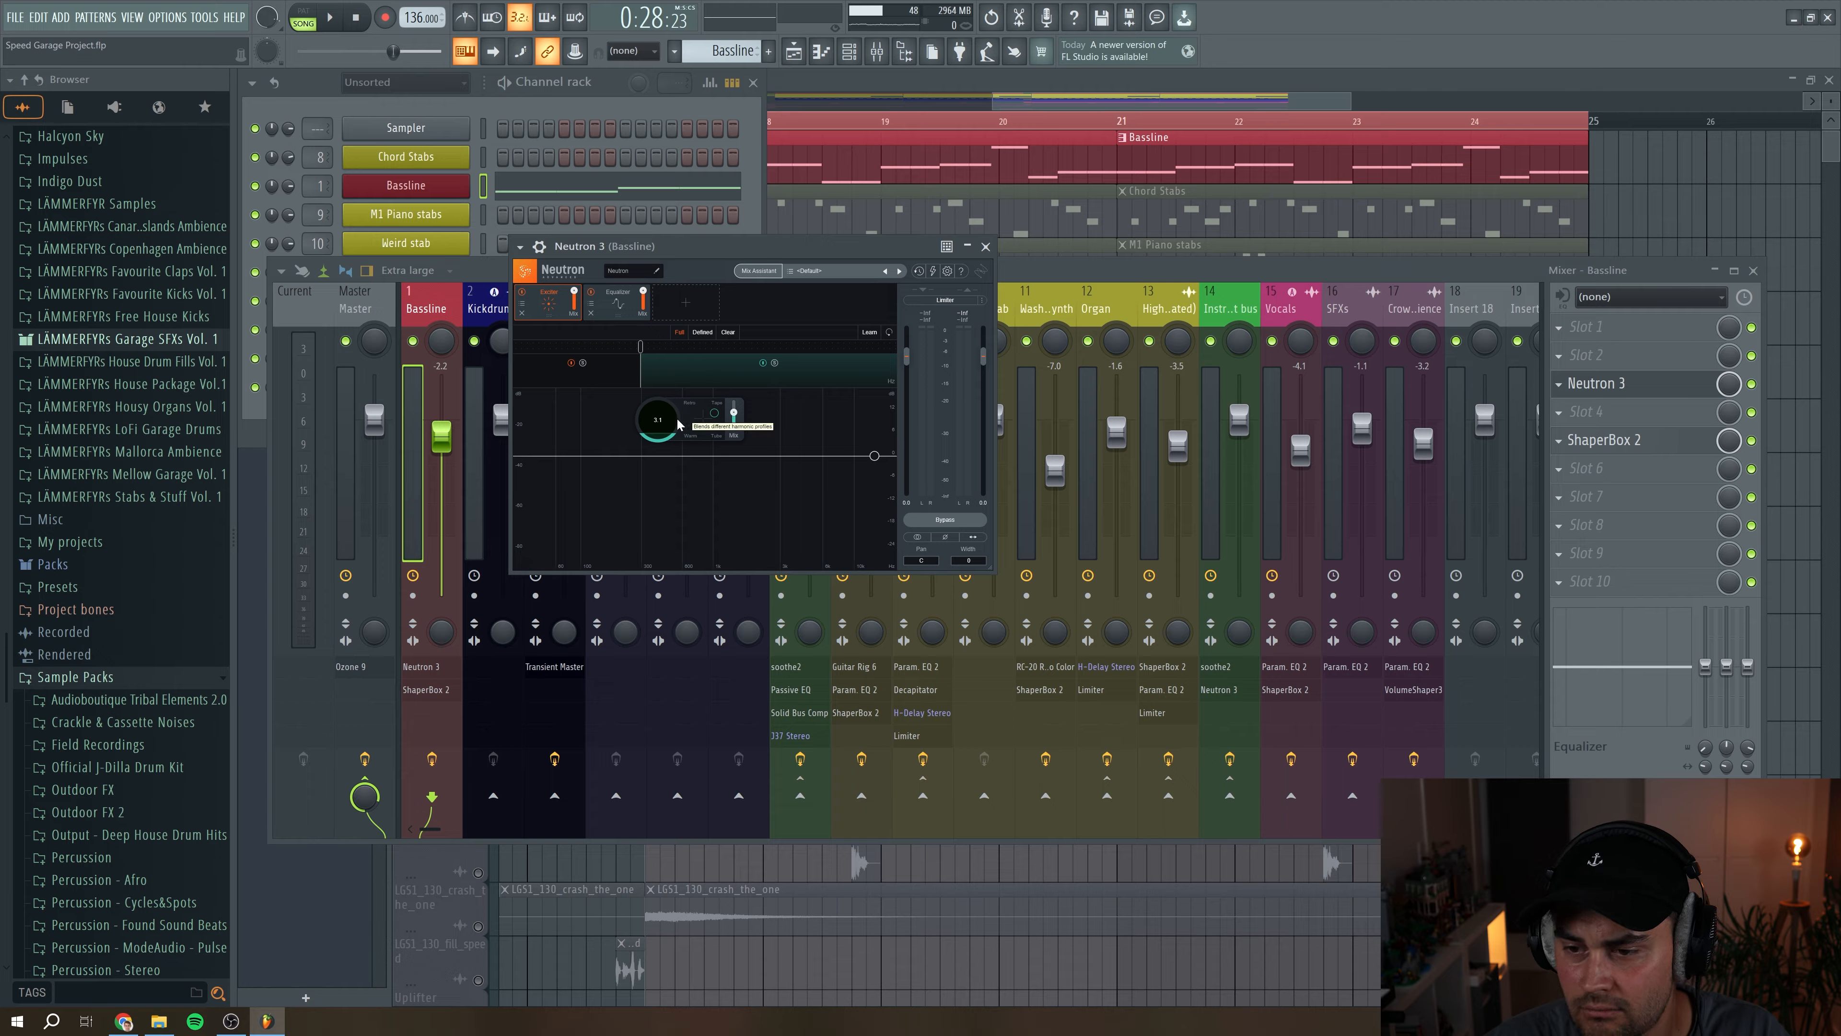
click(615, 294)
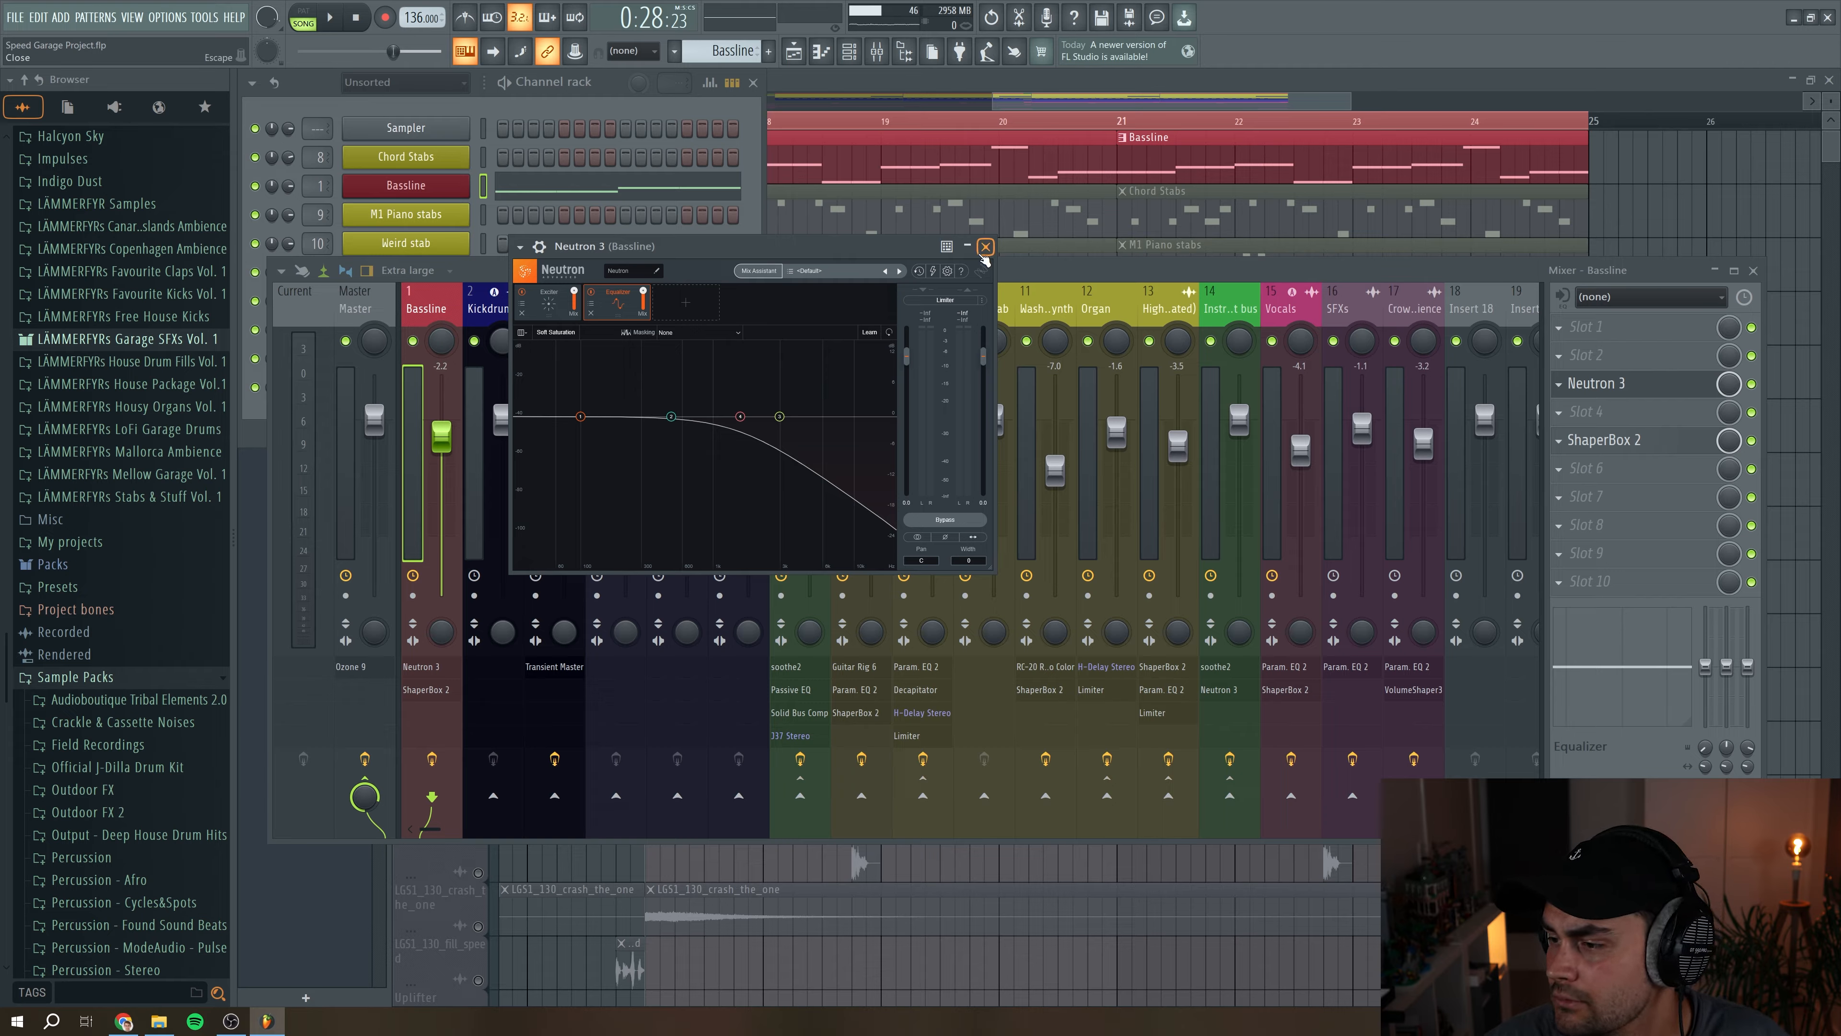
click(985, 247)
Step: View the sidechain volume curve in ShaperBox 2 on the Bassline mixer track, and close the plugin
click(1604, 440)
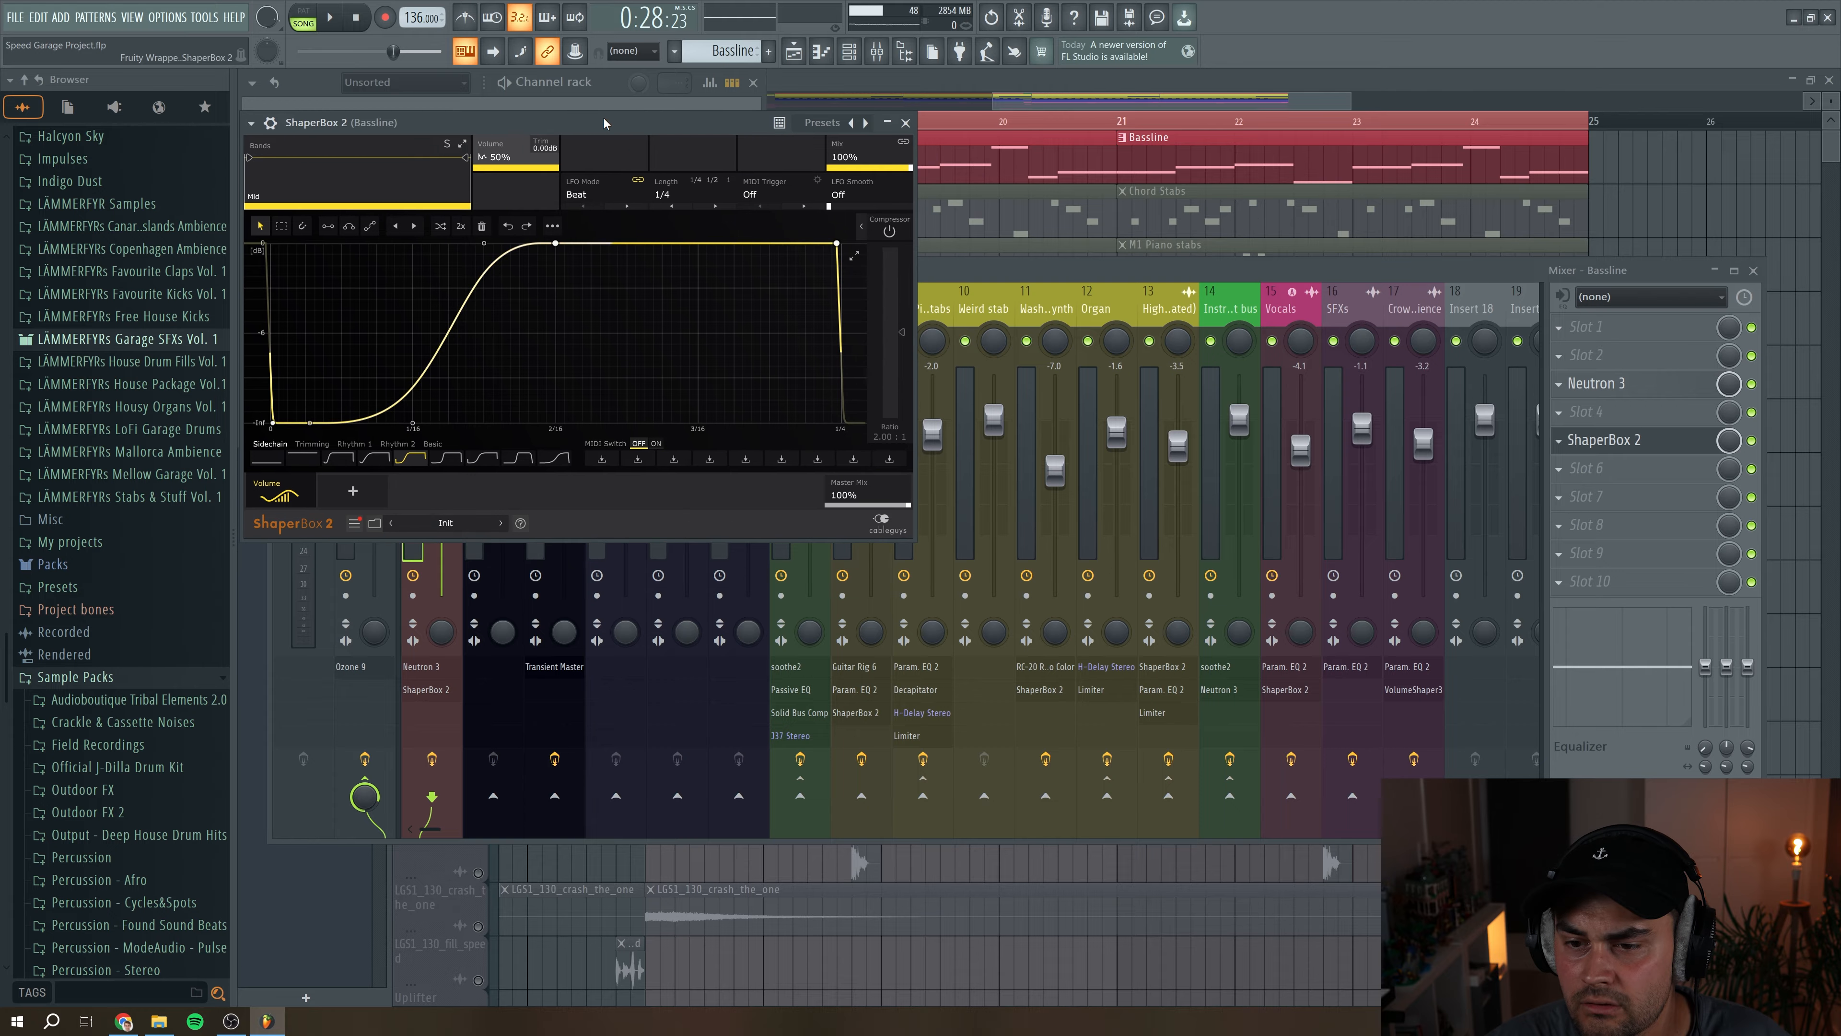
drag(605, 124, 667, 184)
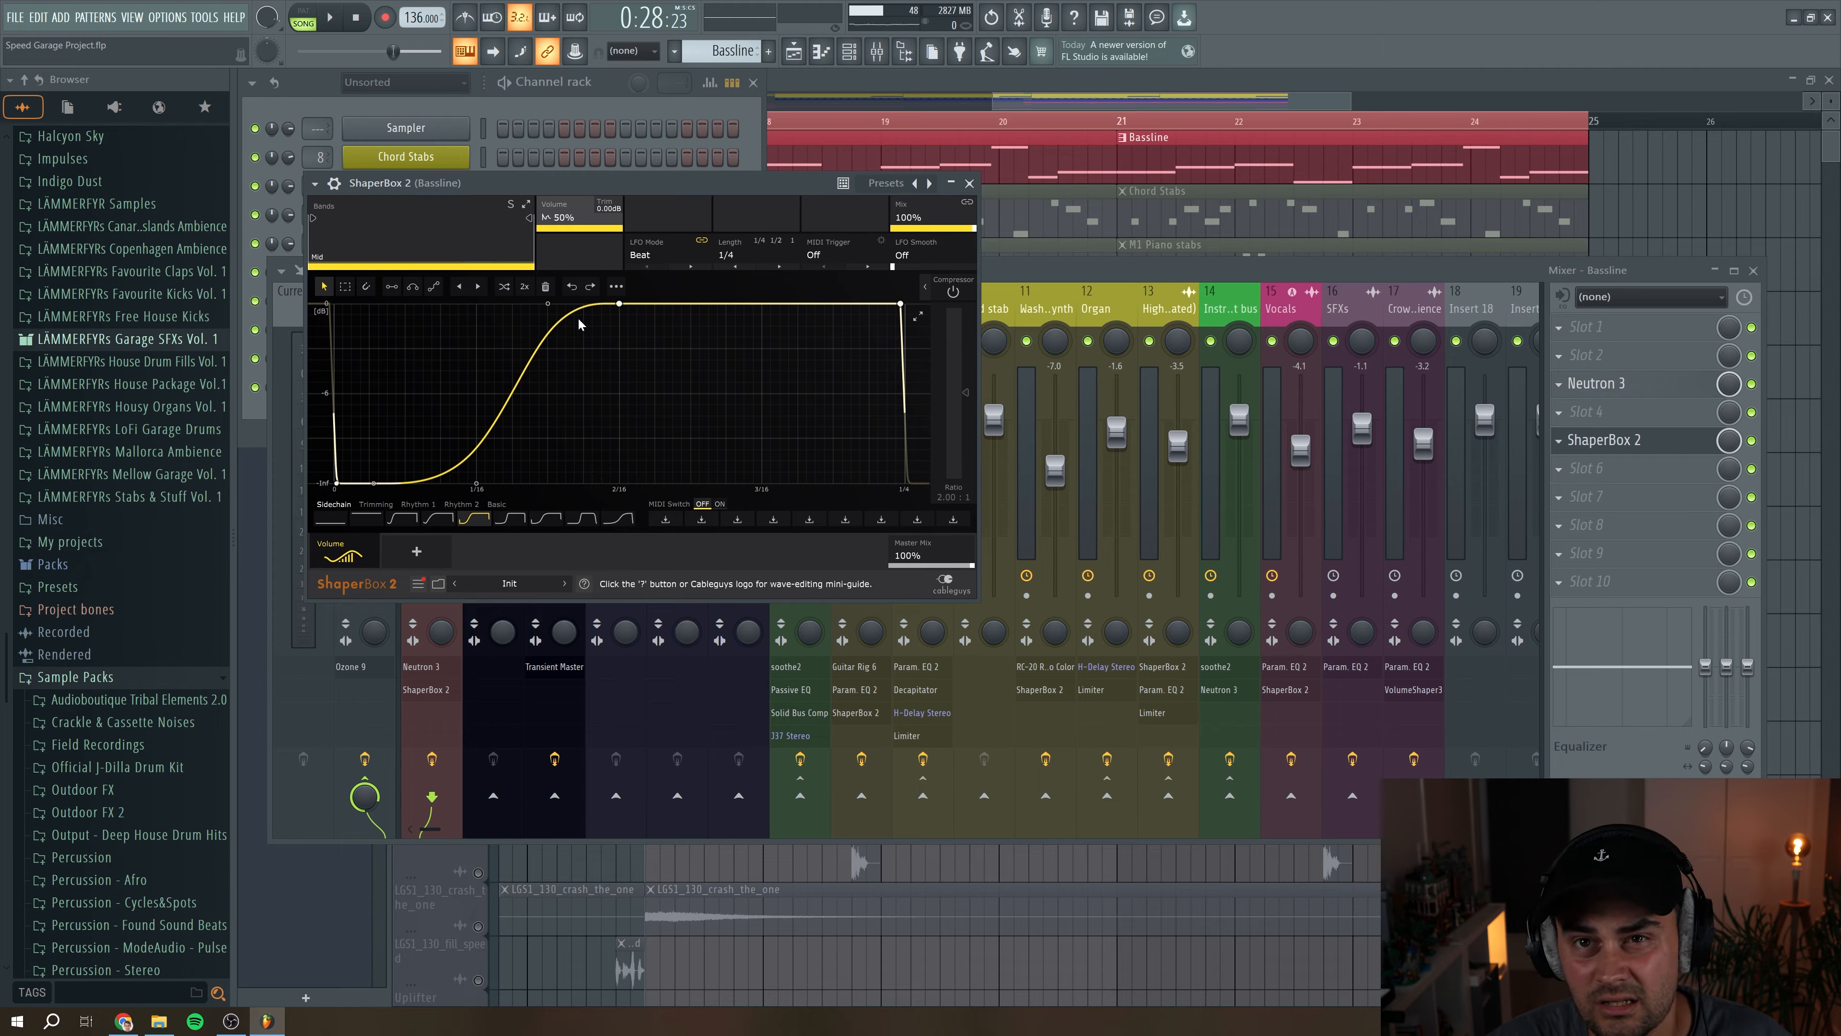
click(969, 182)
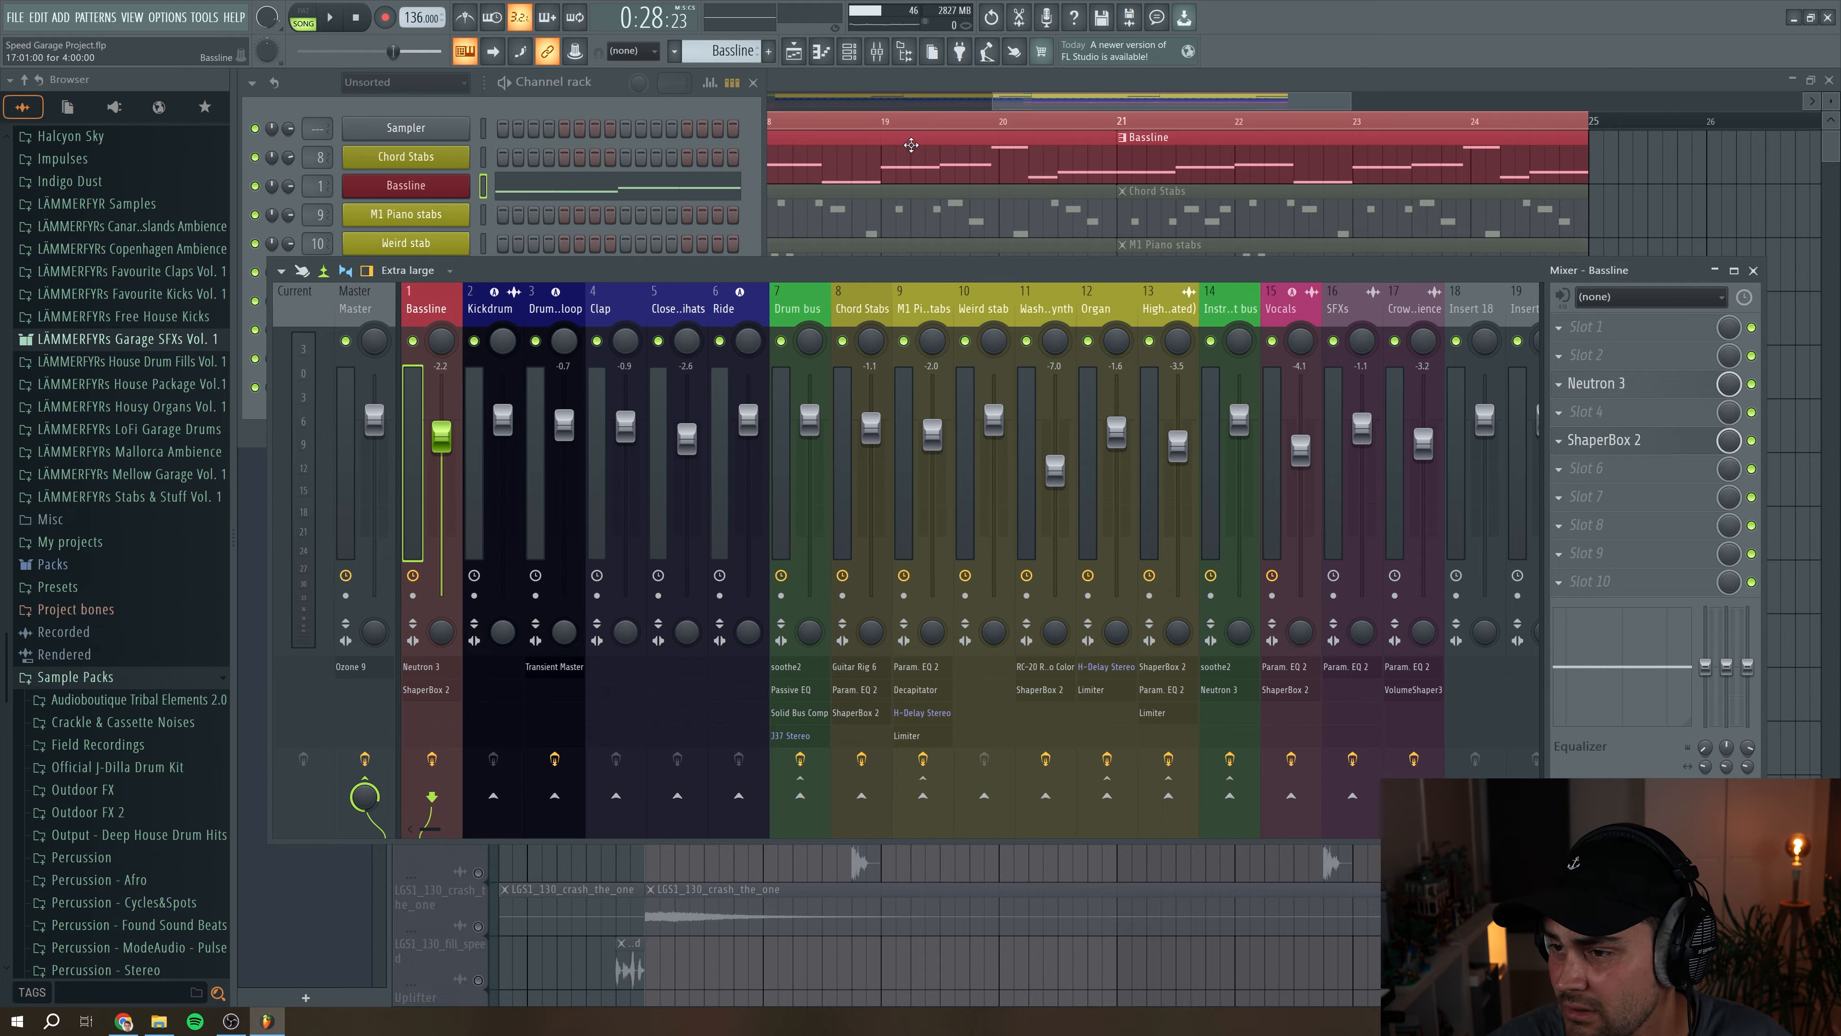
Step: Unmute the Chord Stabs track in the playlist and listen to it with the bassline and drums
click(1124, 100)
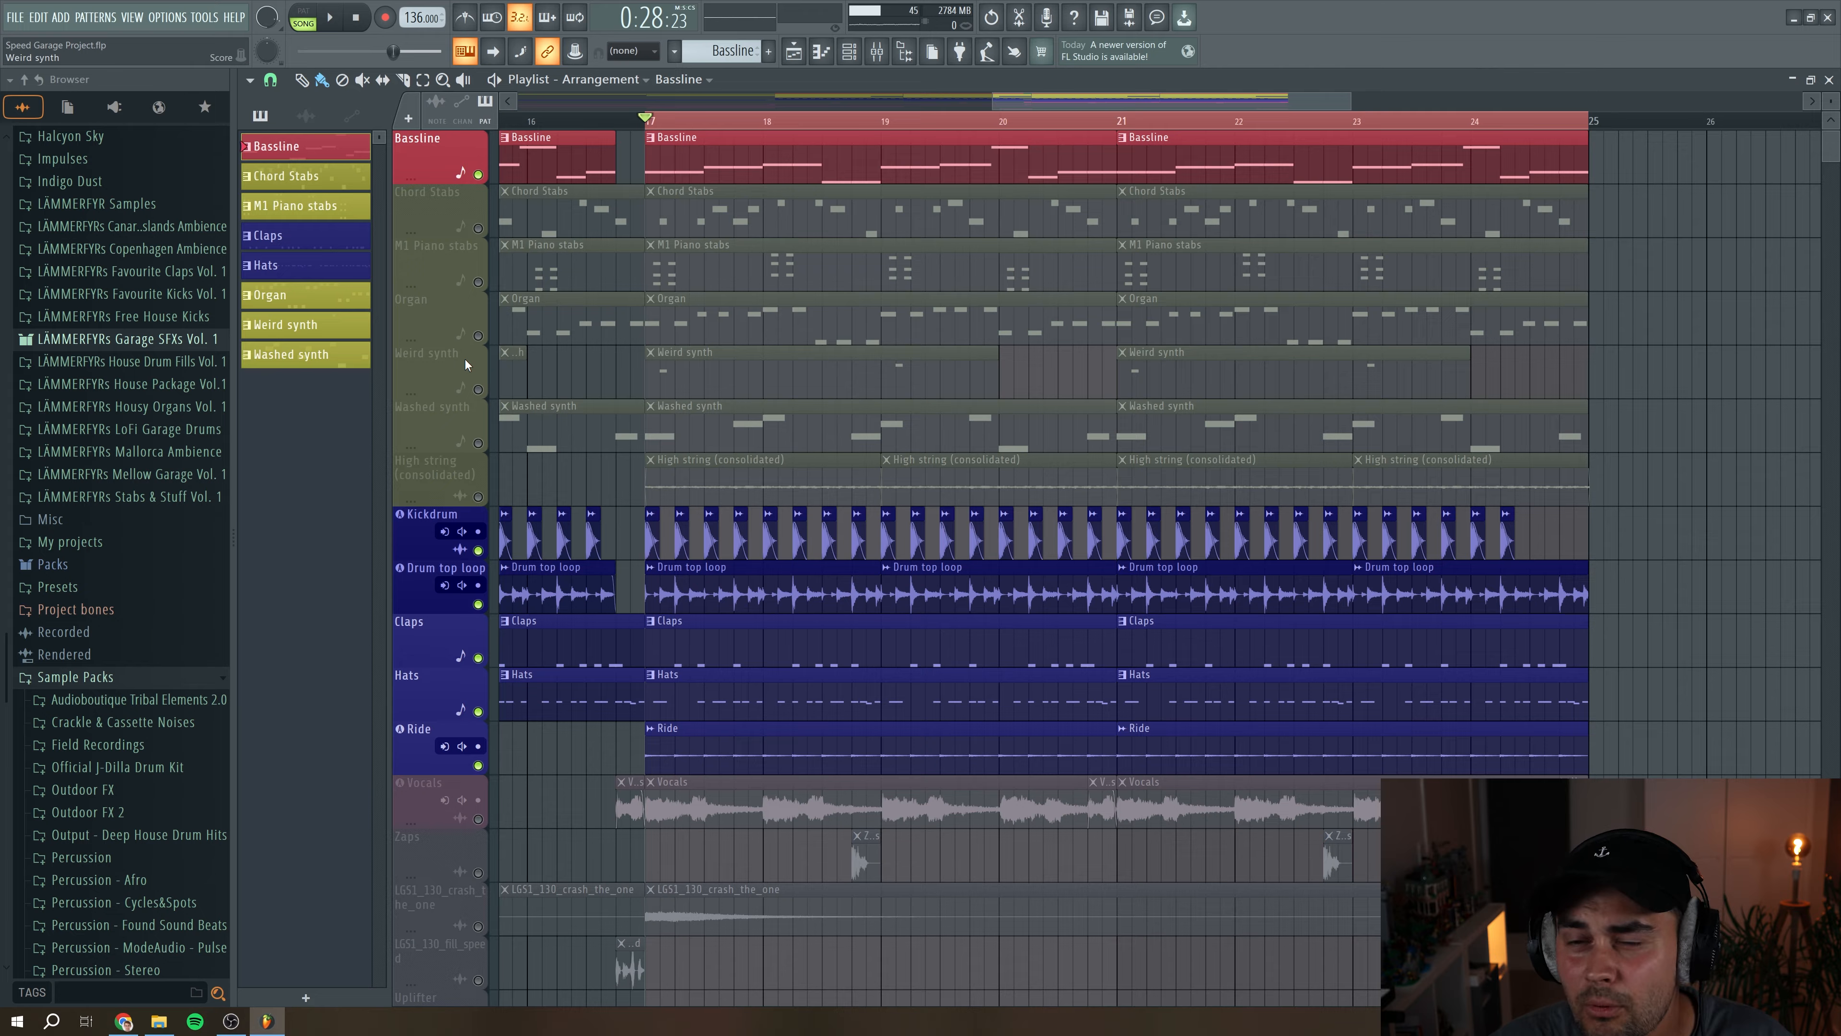
click(477, 228)
click(738, 215)
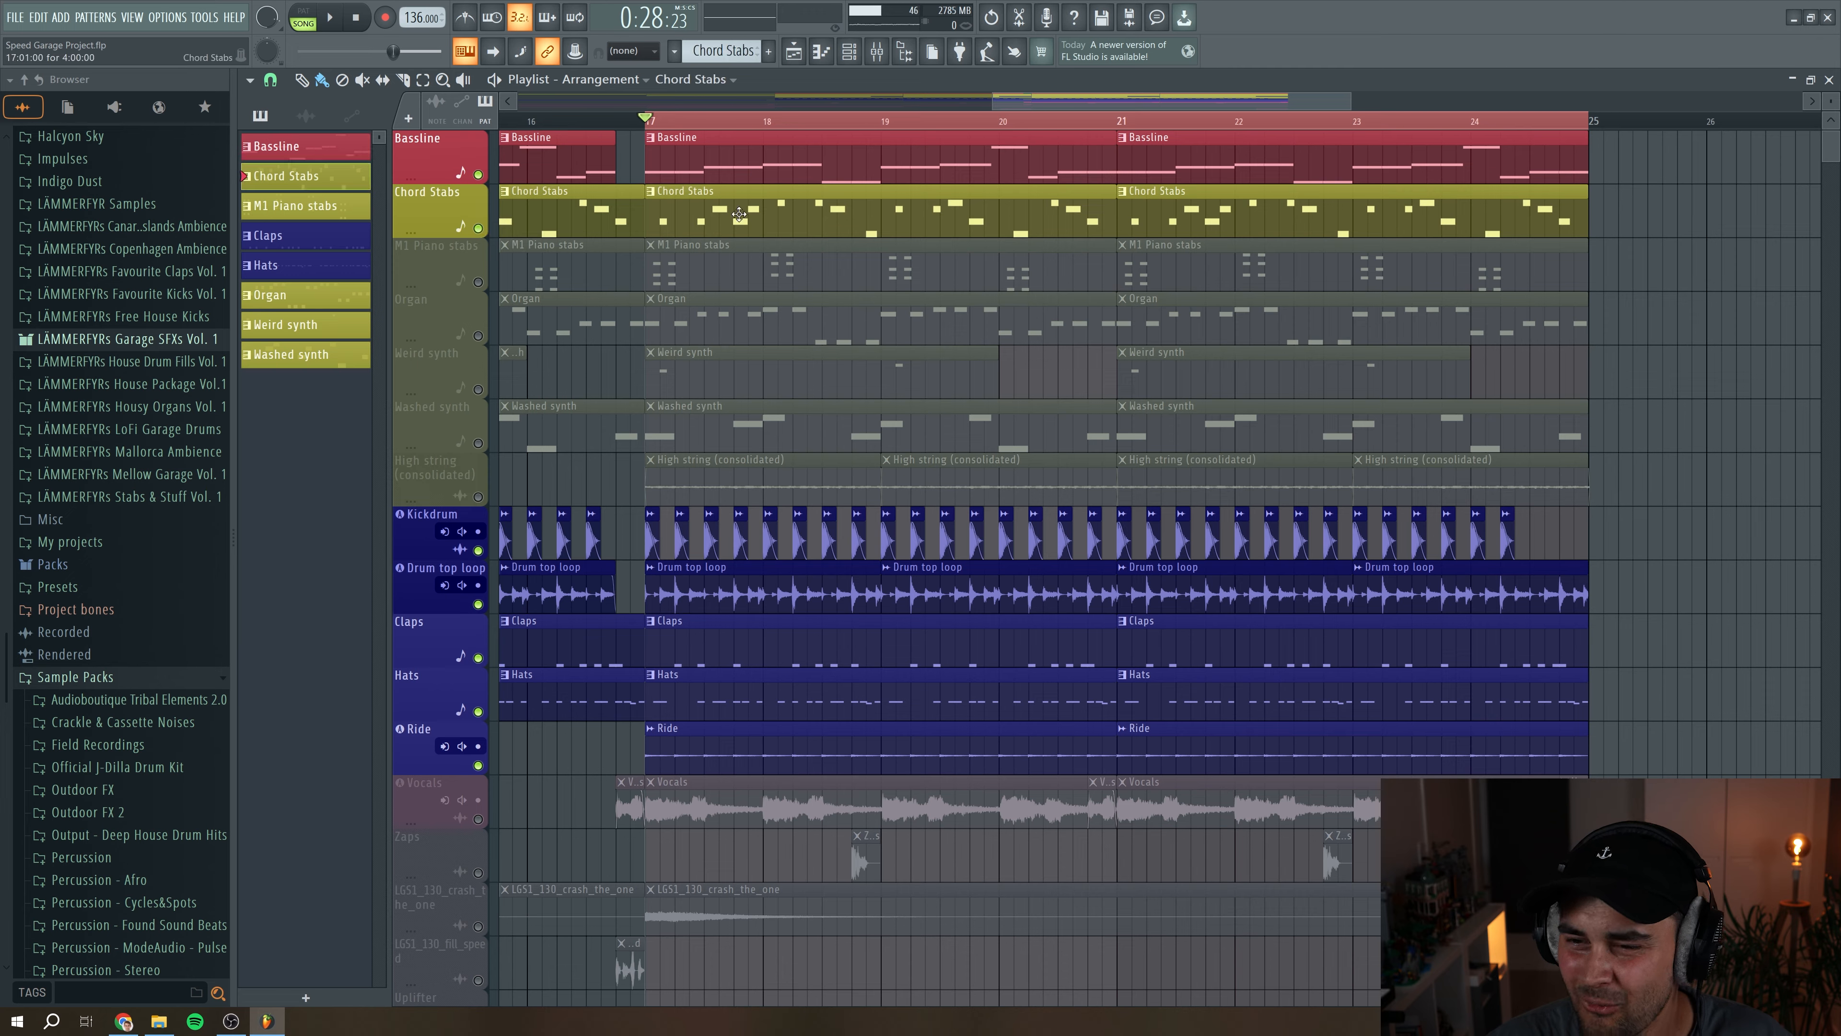
key(space)
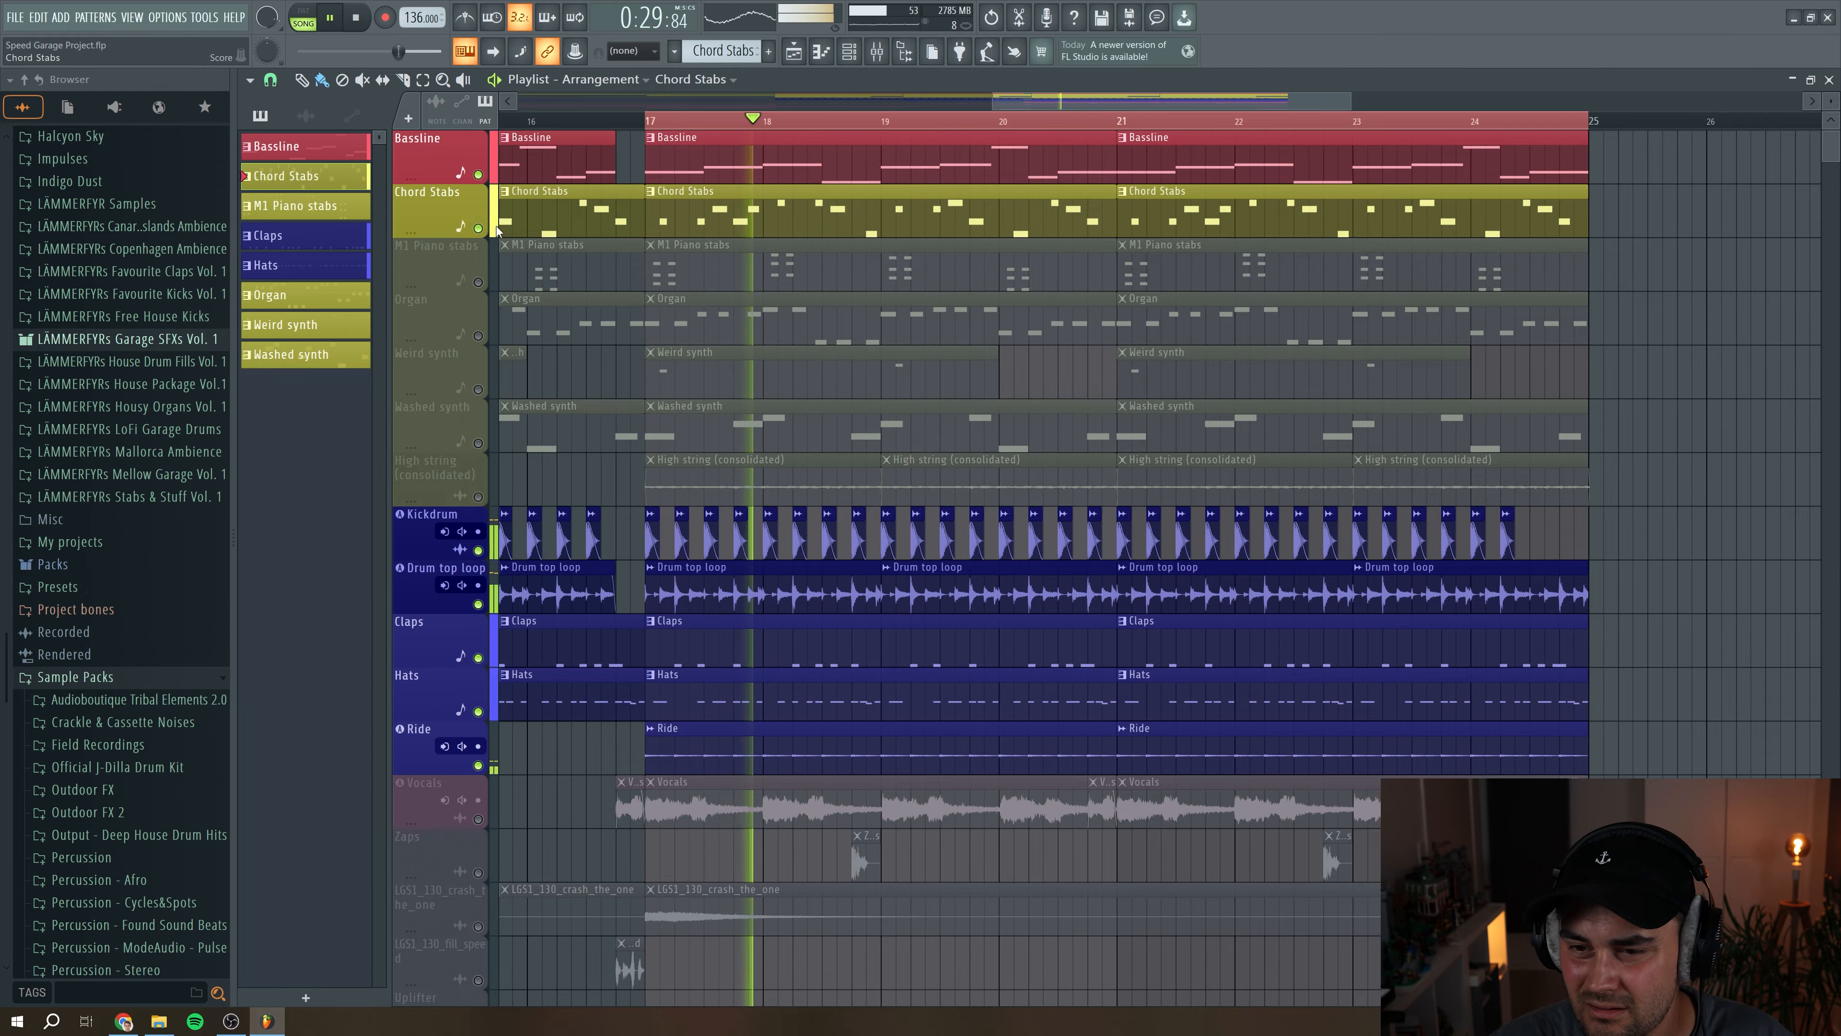
key(space)
Step: Play the Chord Stabs pattern alone in pattern mode and examine its notes in the piano roll
click(298, 10)
key(space)
click(878, 53)
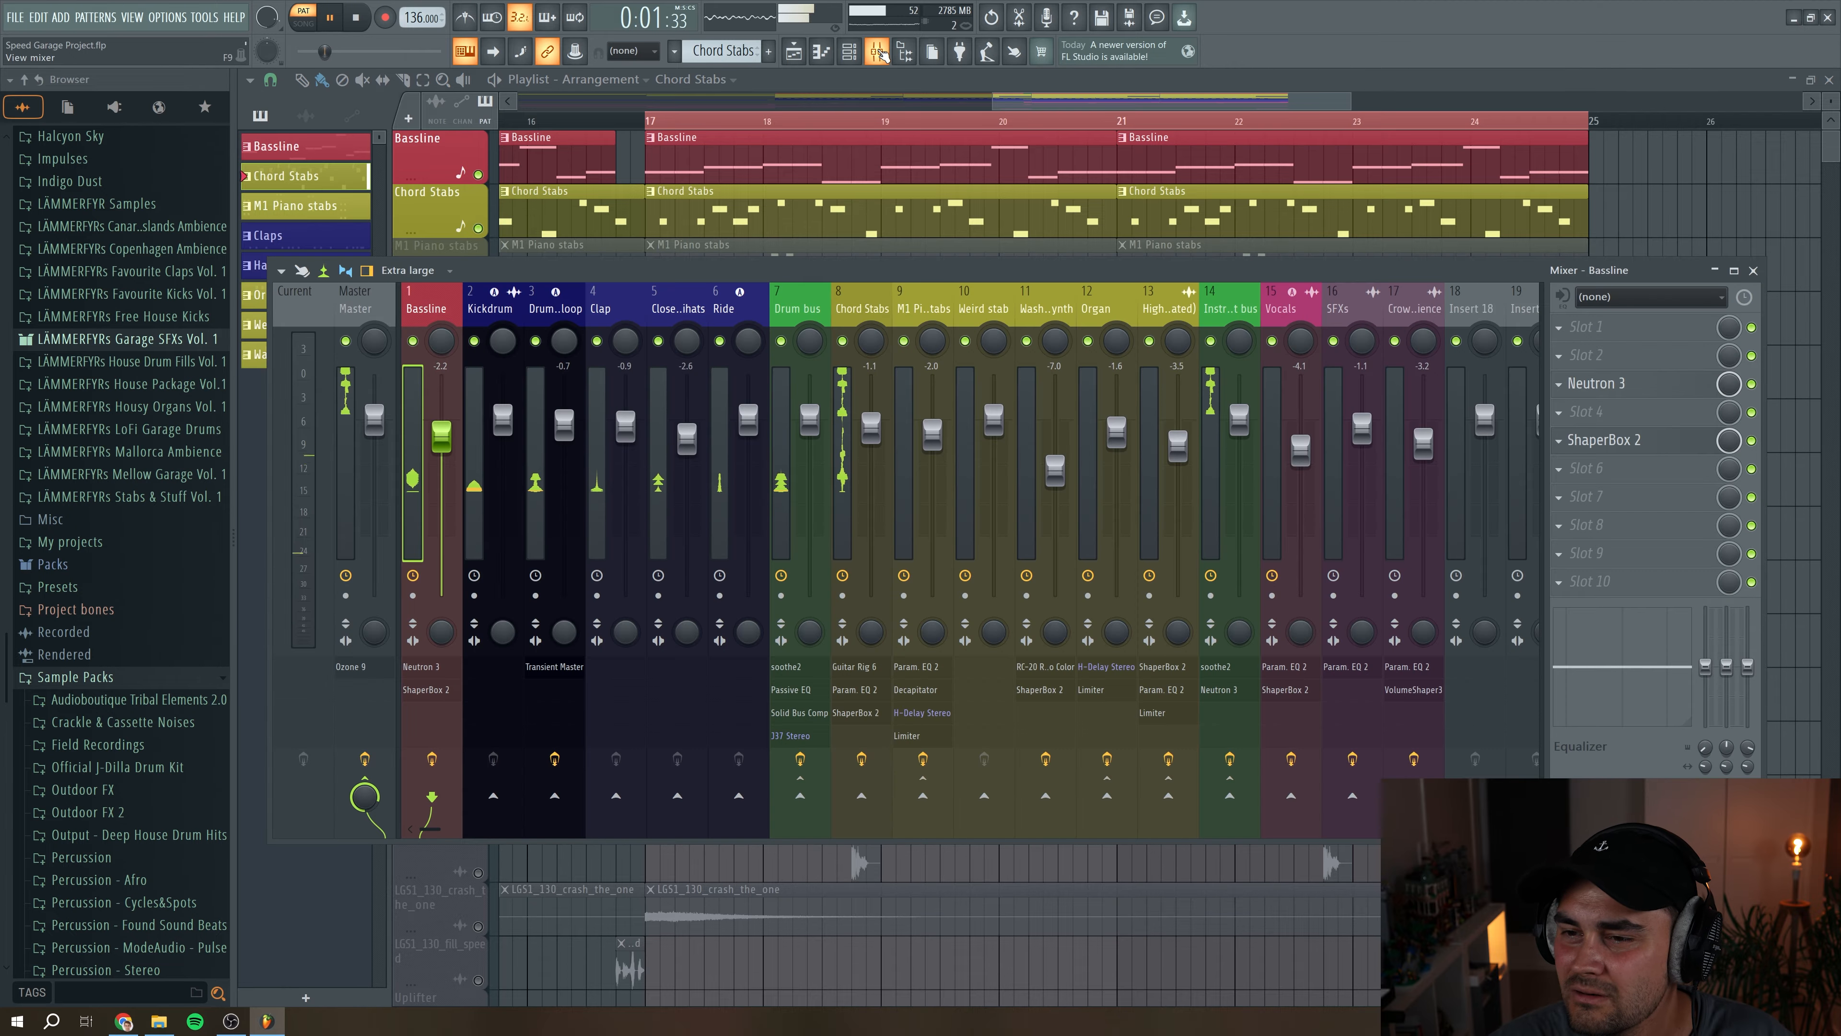
click(848, 53)
click(695, 207)
scroll(754, 436, up, 4)
scroll(783, 464, down, 1)
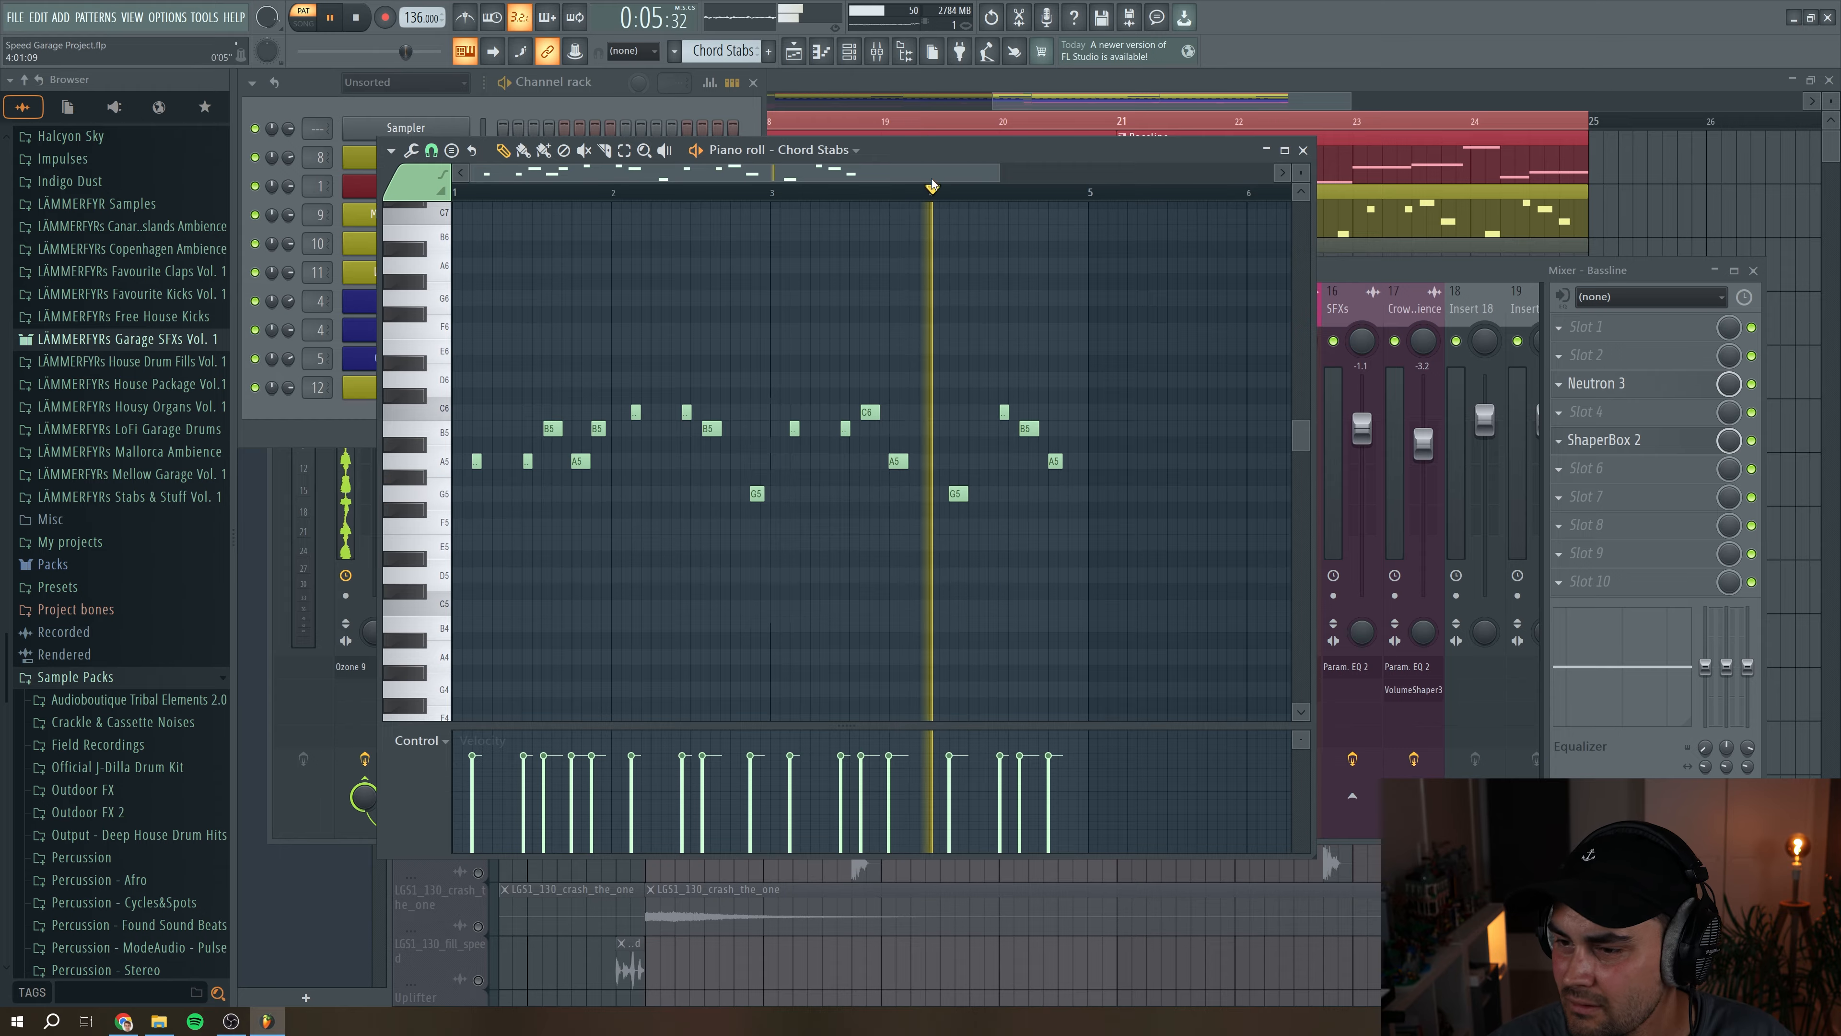
key(space)
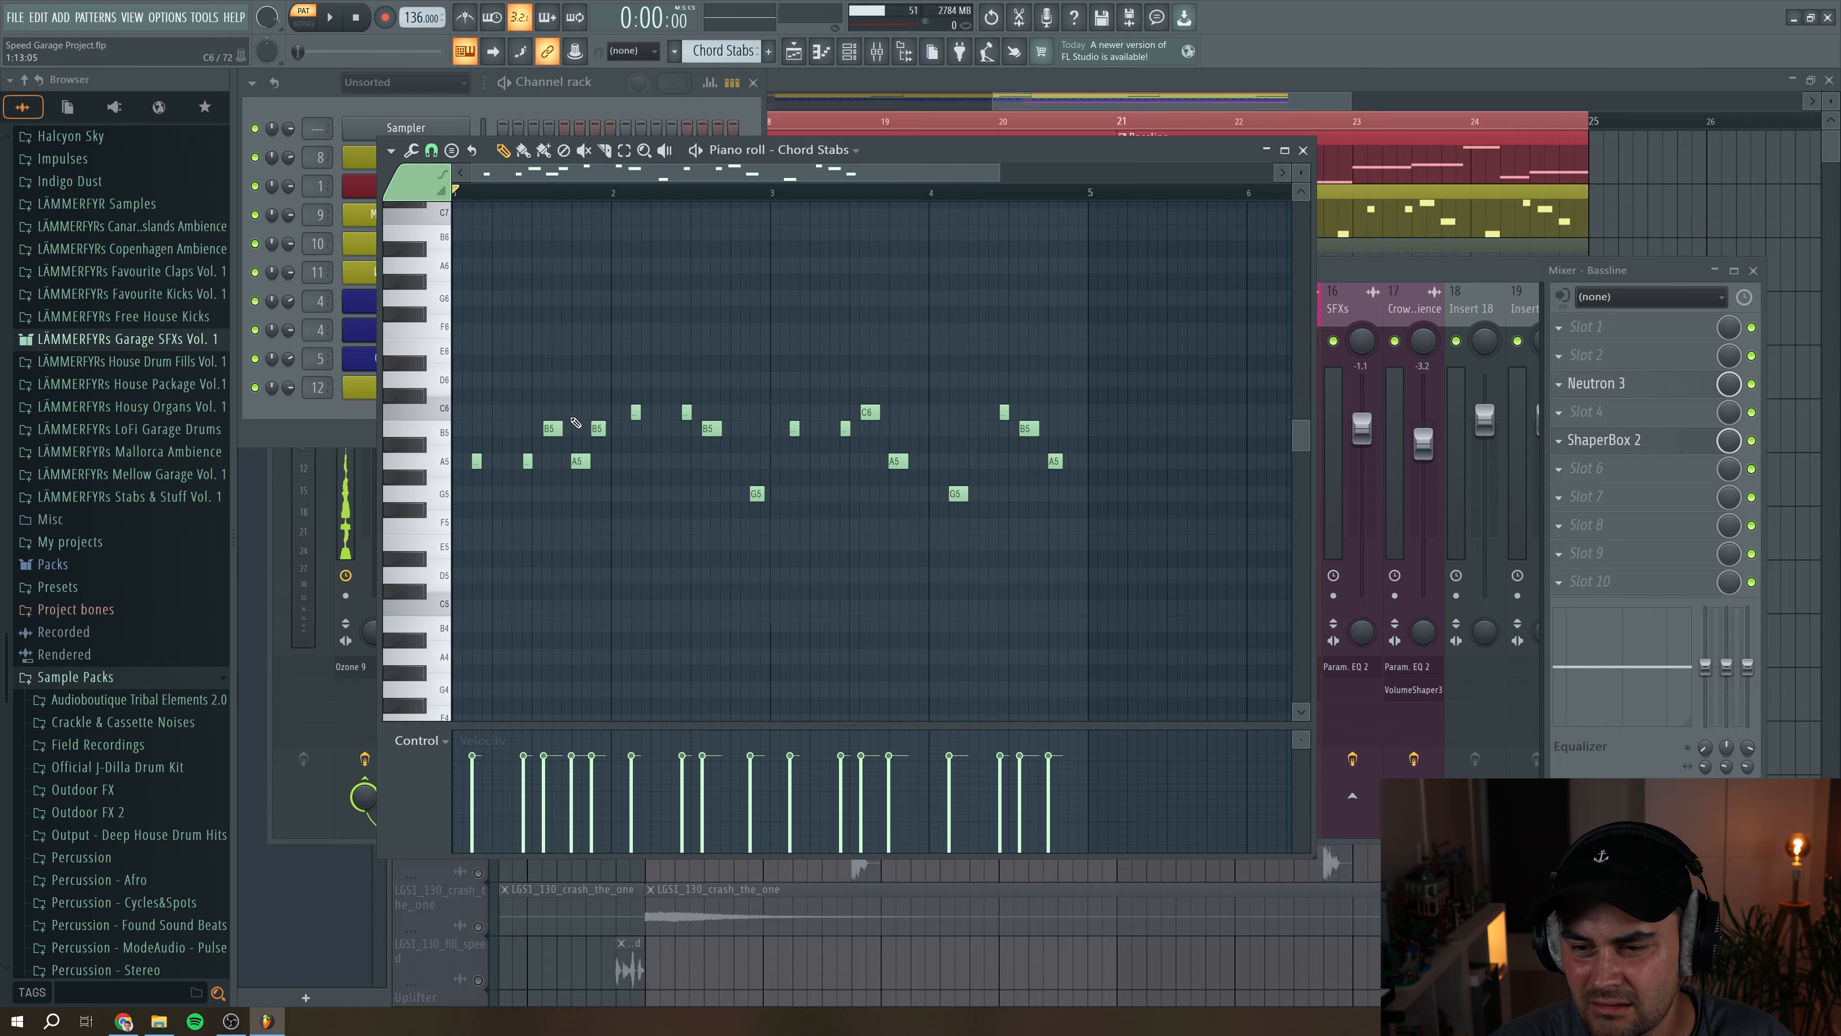
Step: Switch to the Bassline pattern, view its notes for comparison with the chord stabs, and close the piano roll
click(730, 82)
right_click(725, 51)
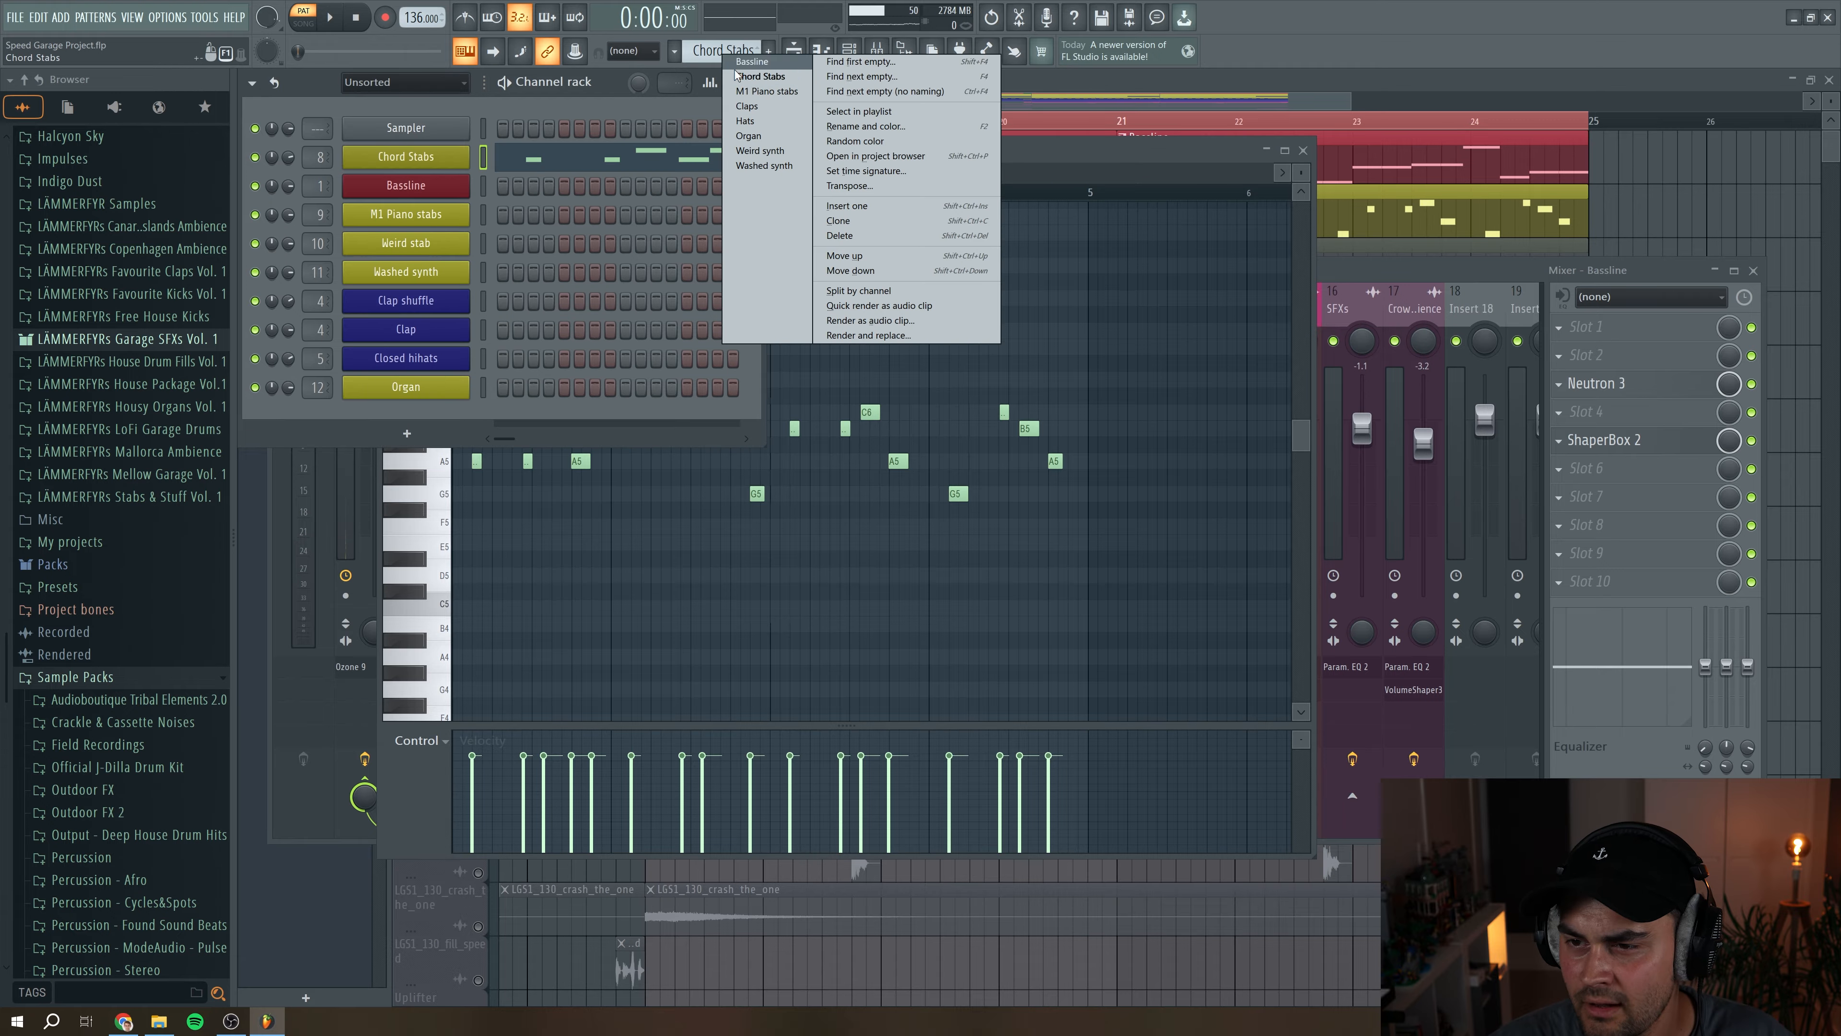
click(748, 63)
click(614, 174)
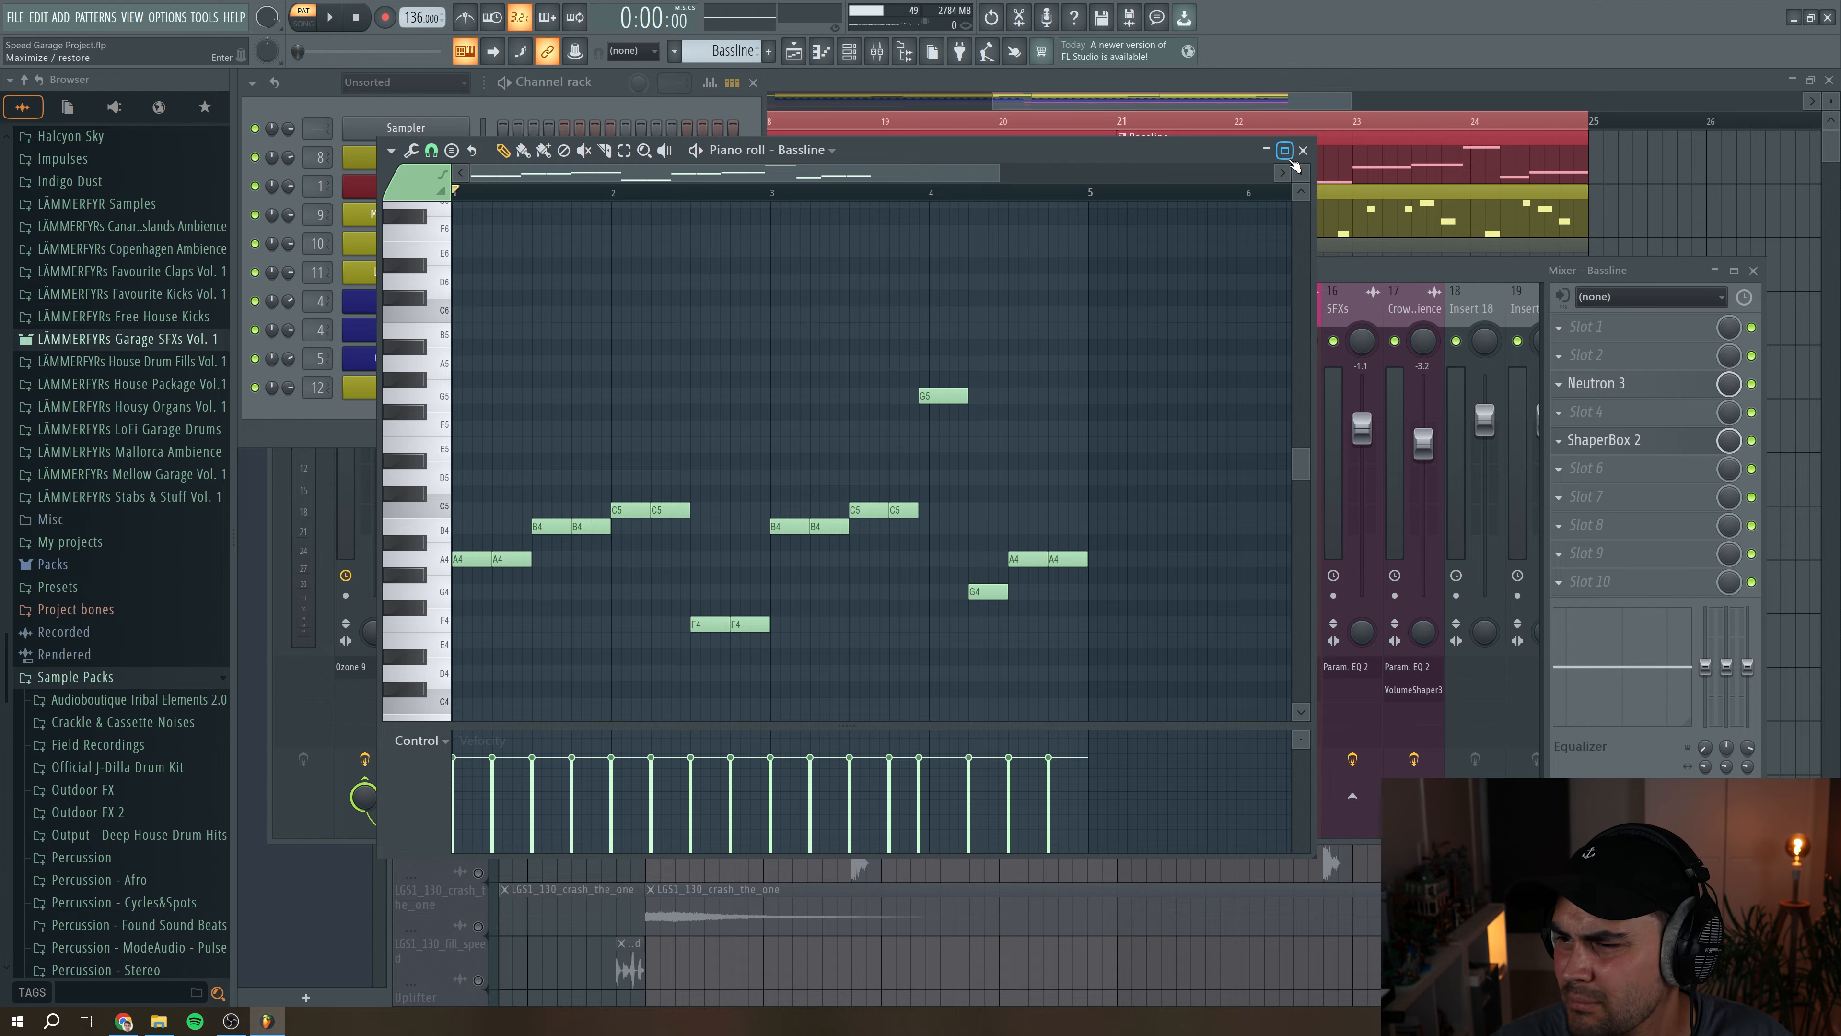
click(1303, 150)
Step: Return to the Chord Stabs pattern, view its channel's Serum patch, and close the synth
right_click(742, 50)
click(779, 68)
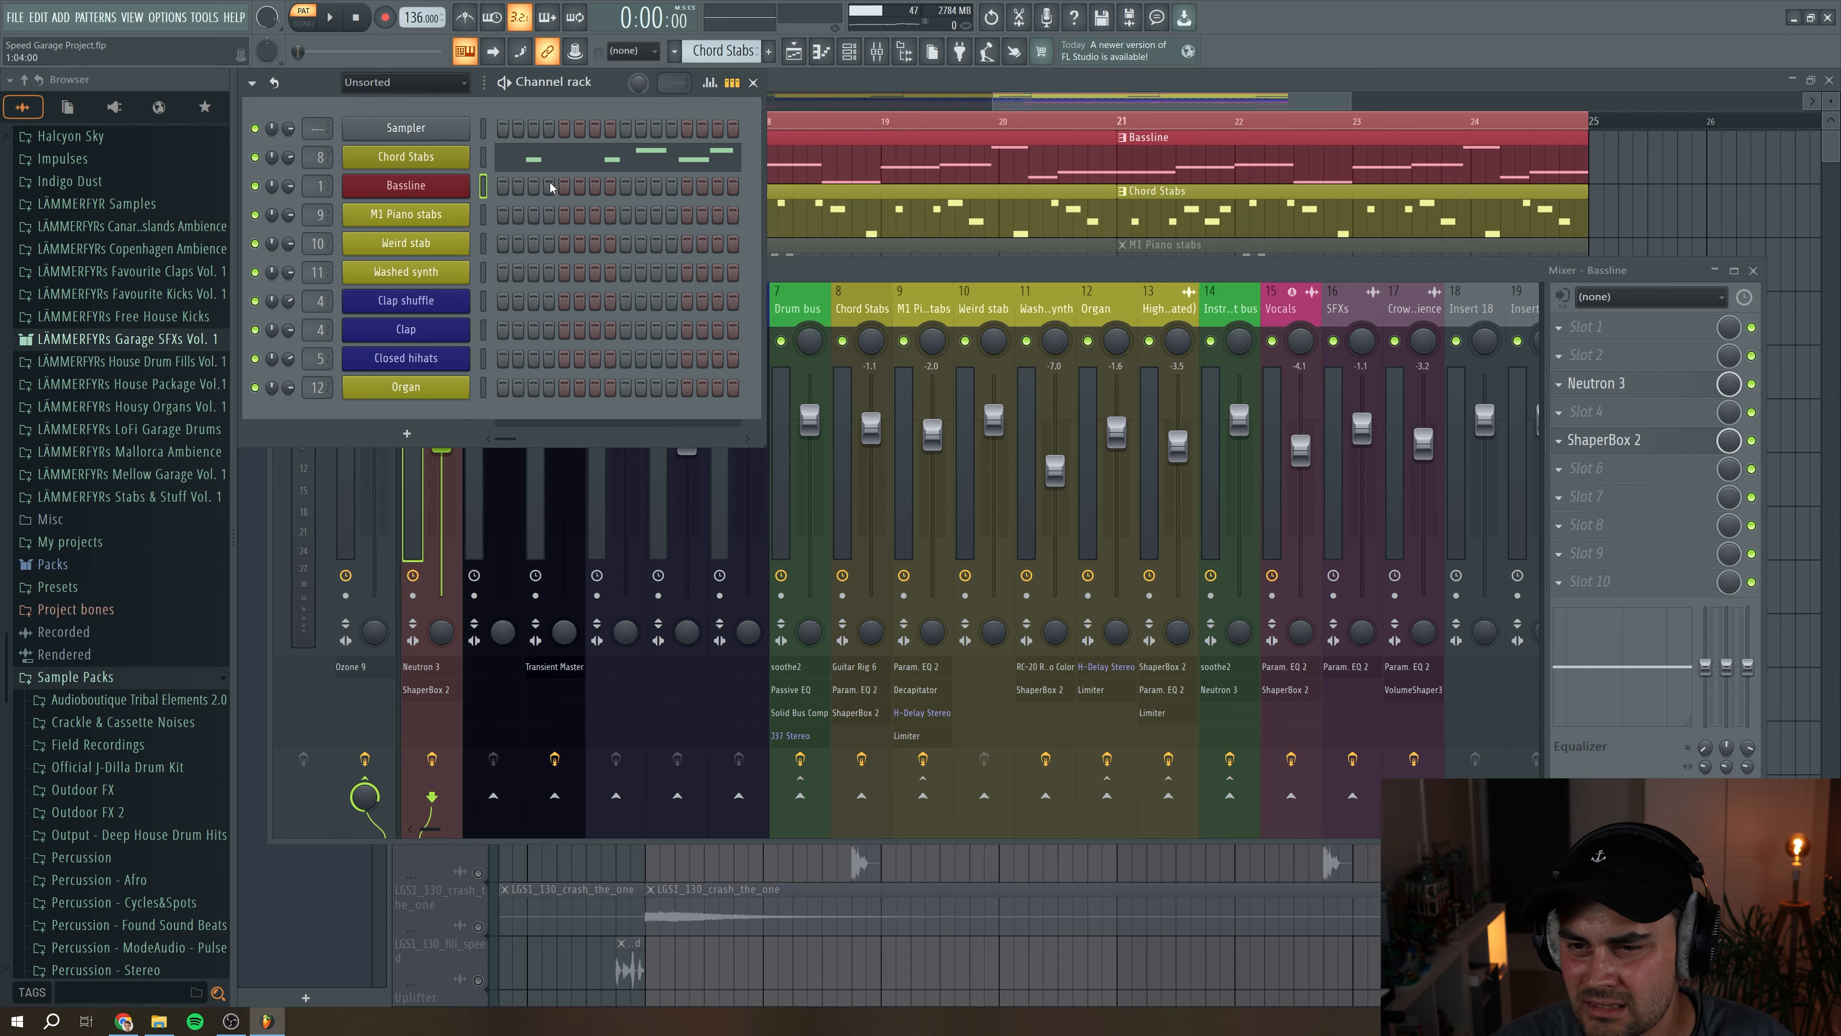
click(391, 157)
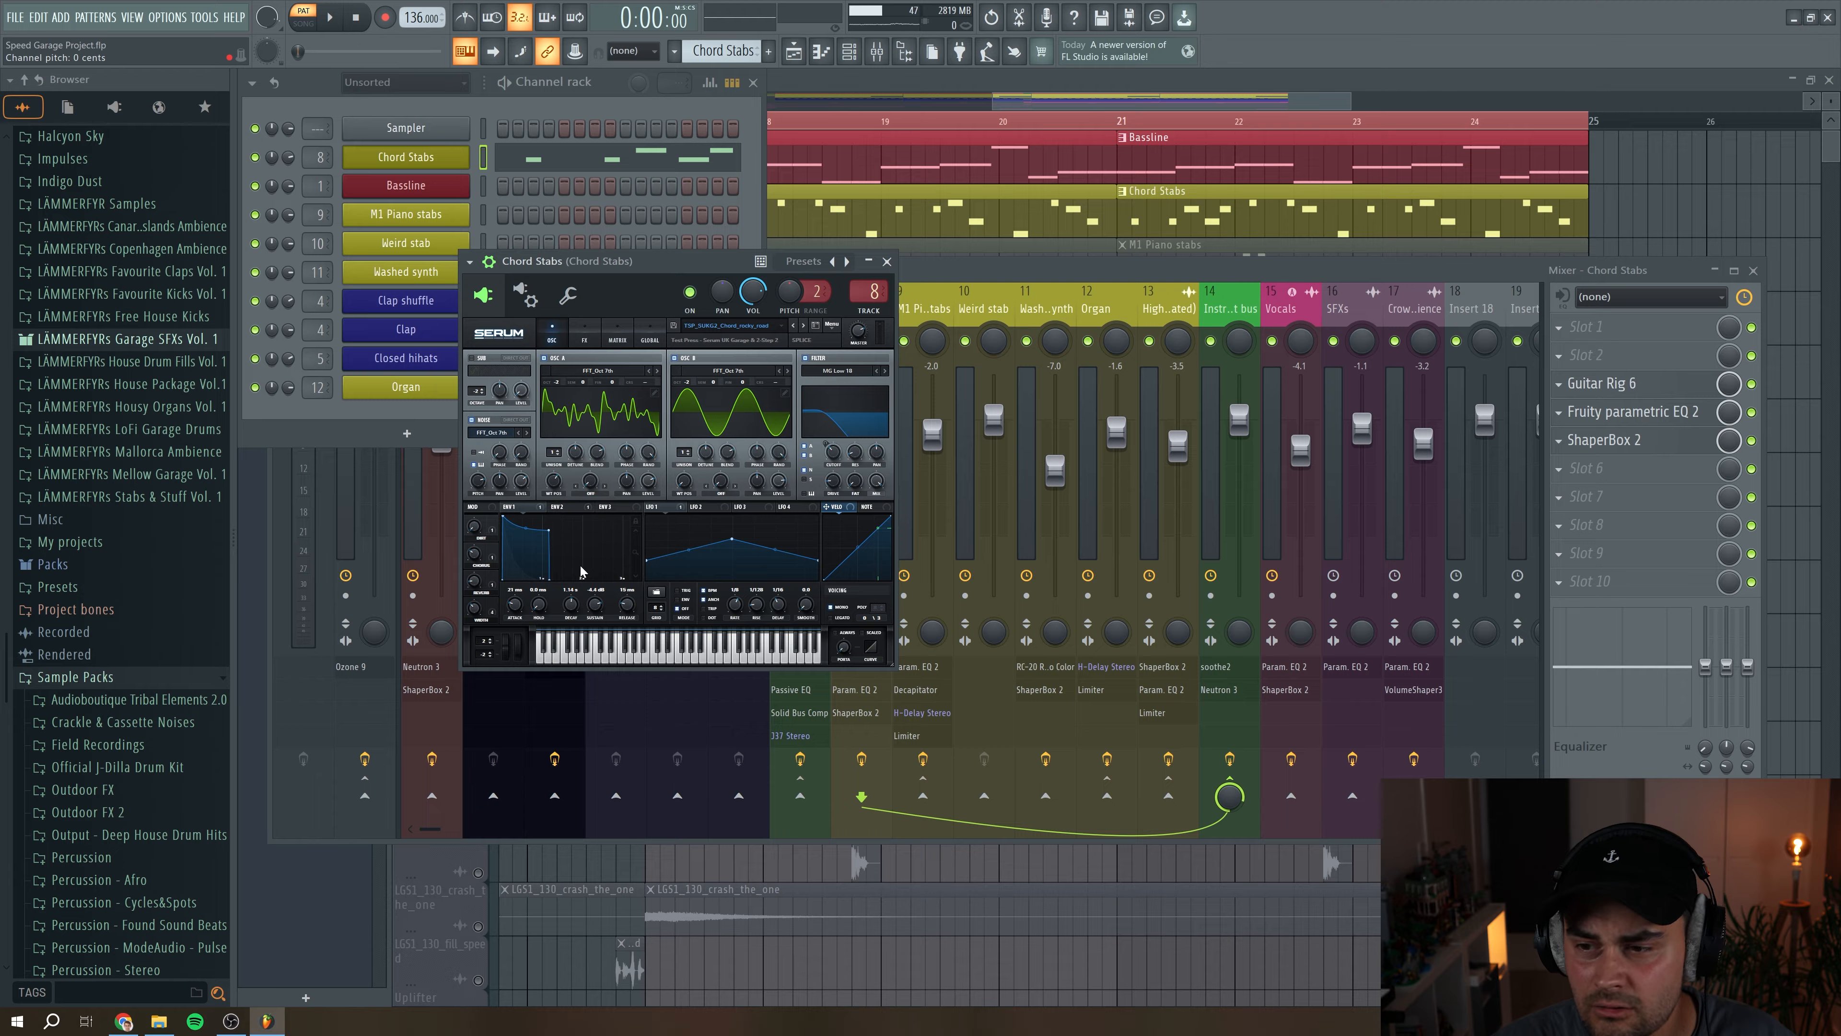
double_click(874, 291)
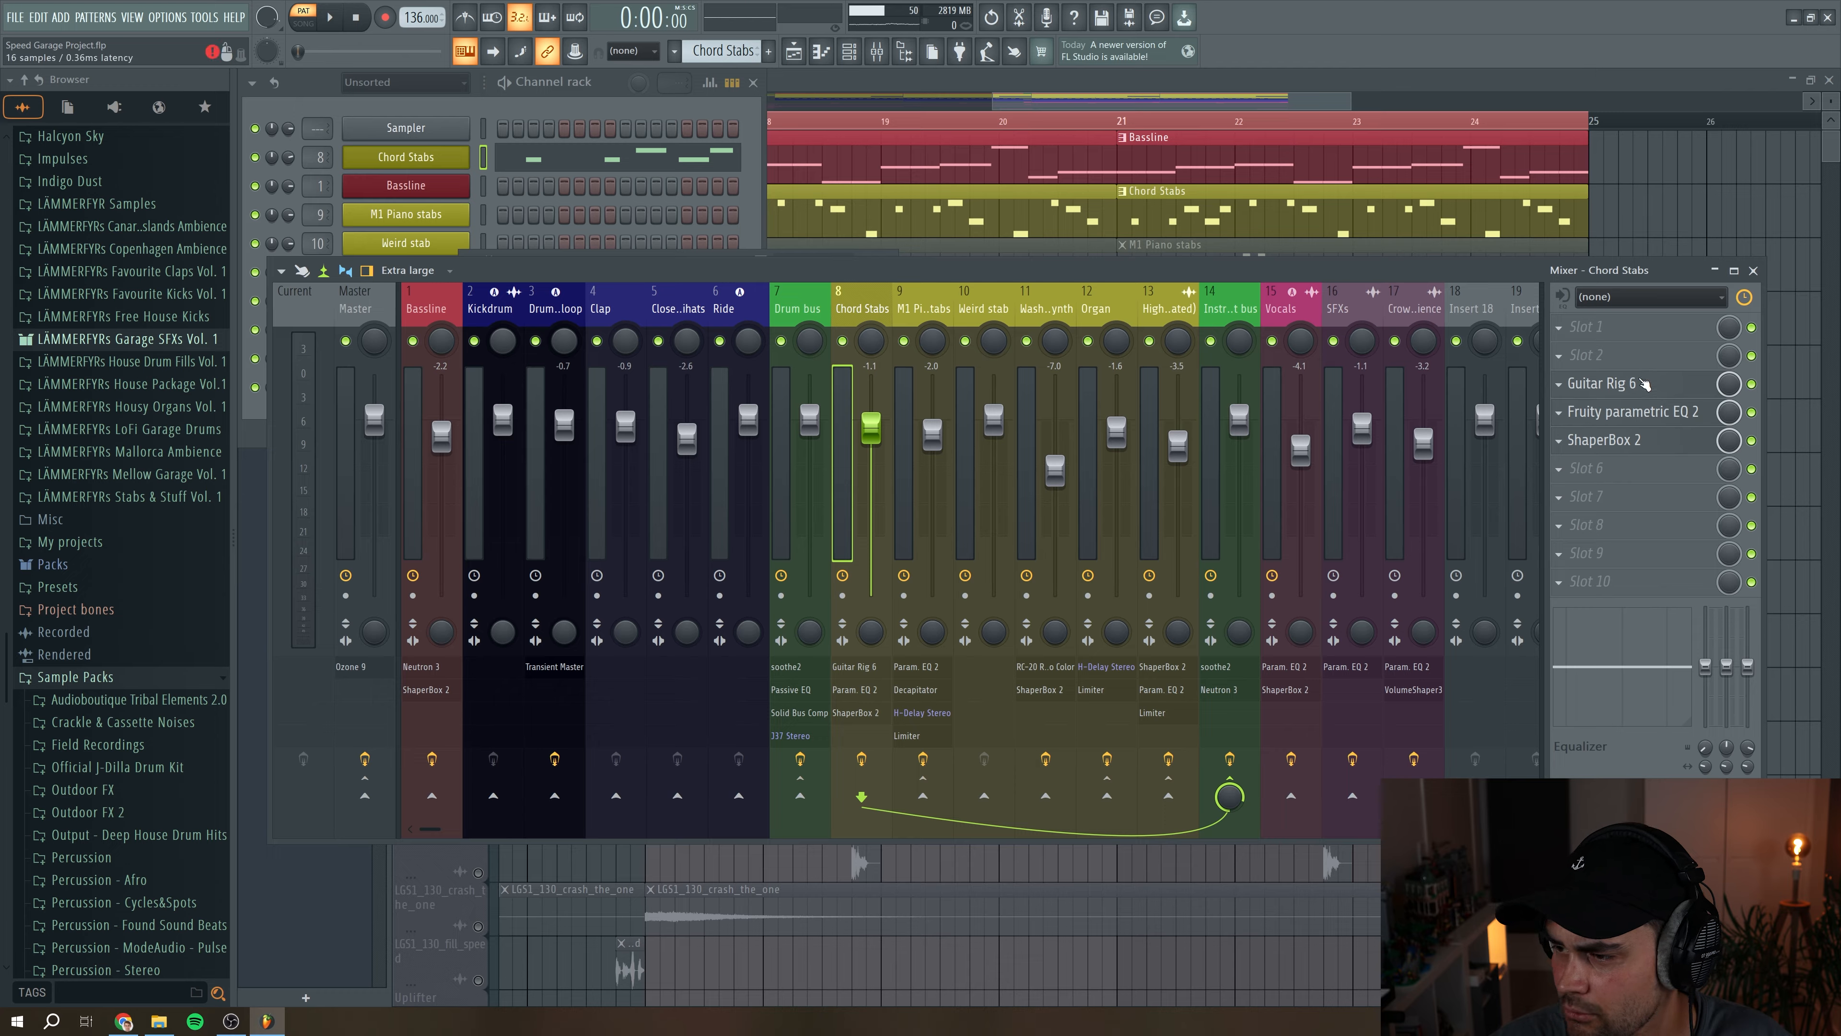
Step: Open Guitar Rig 6 on the Chord Stabs mixer track and compare the stabs with its delays bypassed and enabled
click(1629, 373)
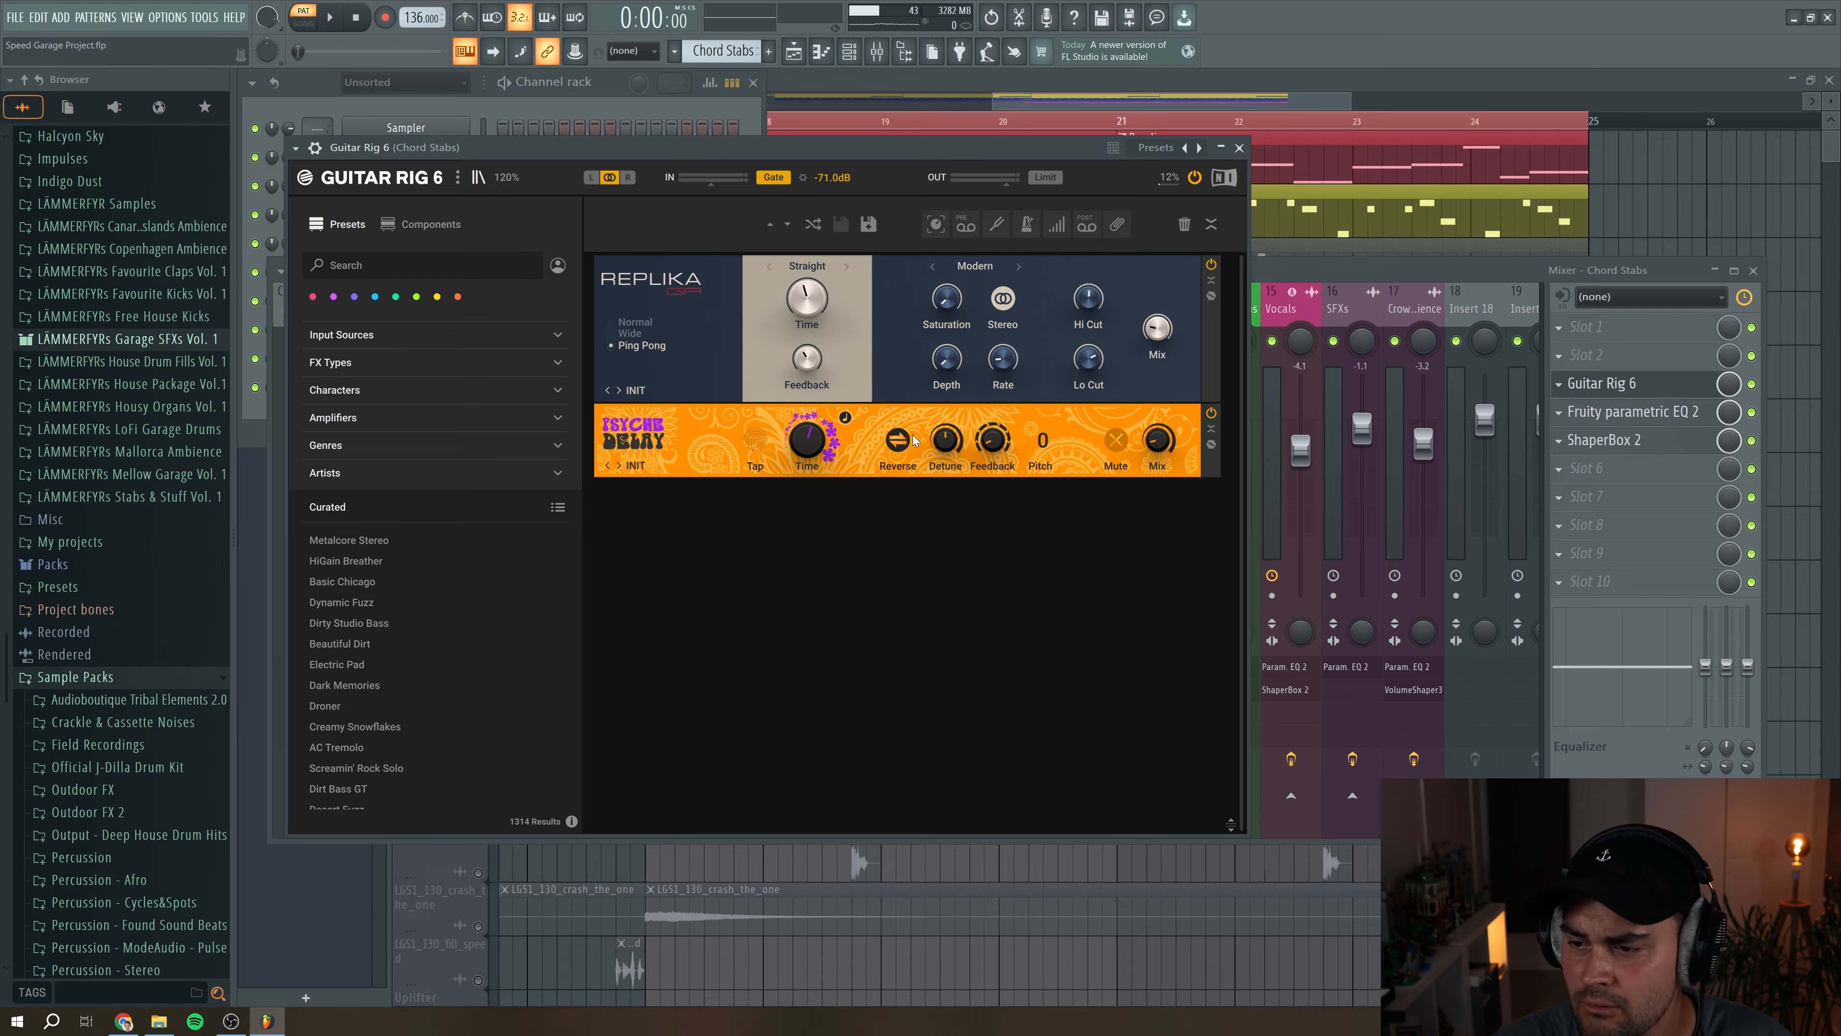
key(space)
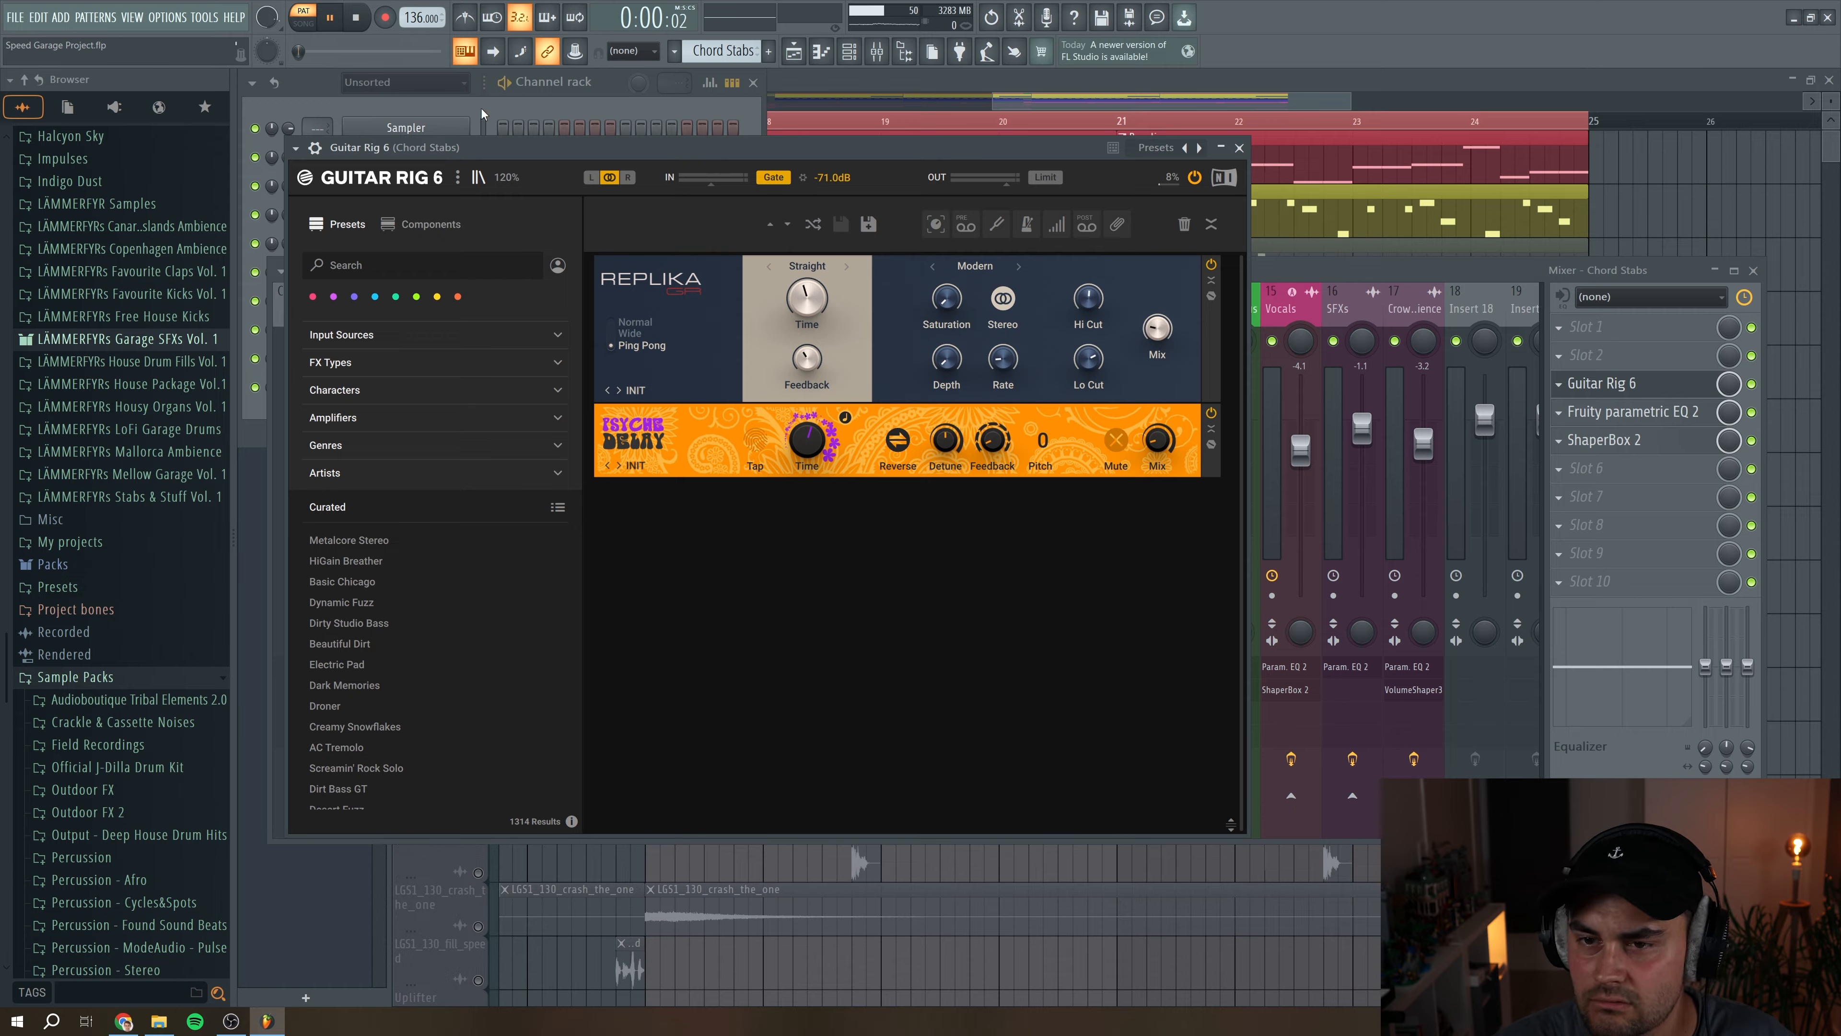
key(space)
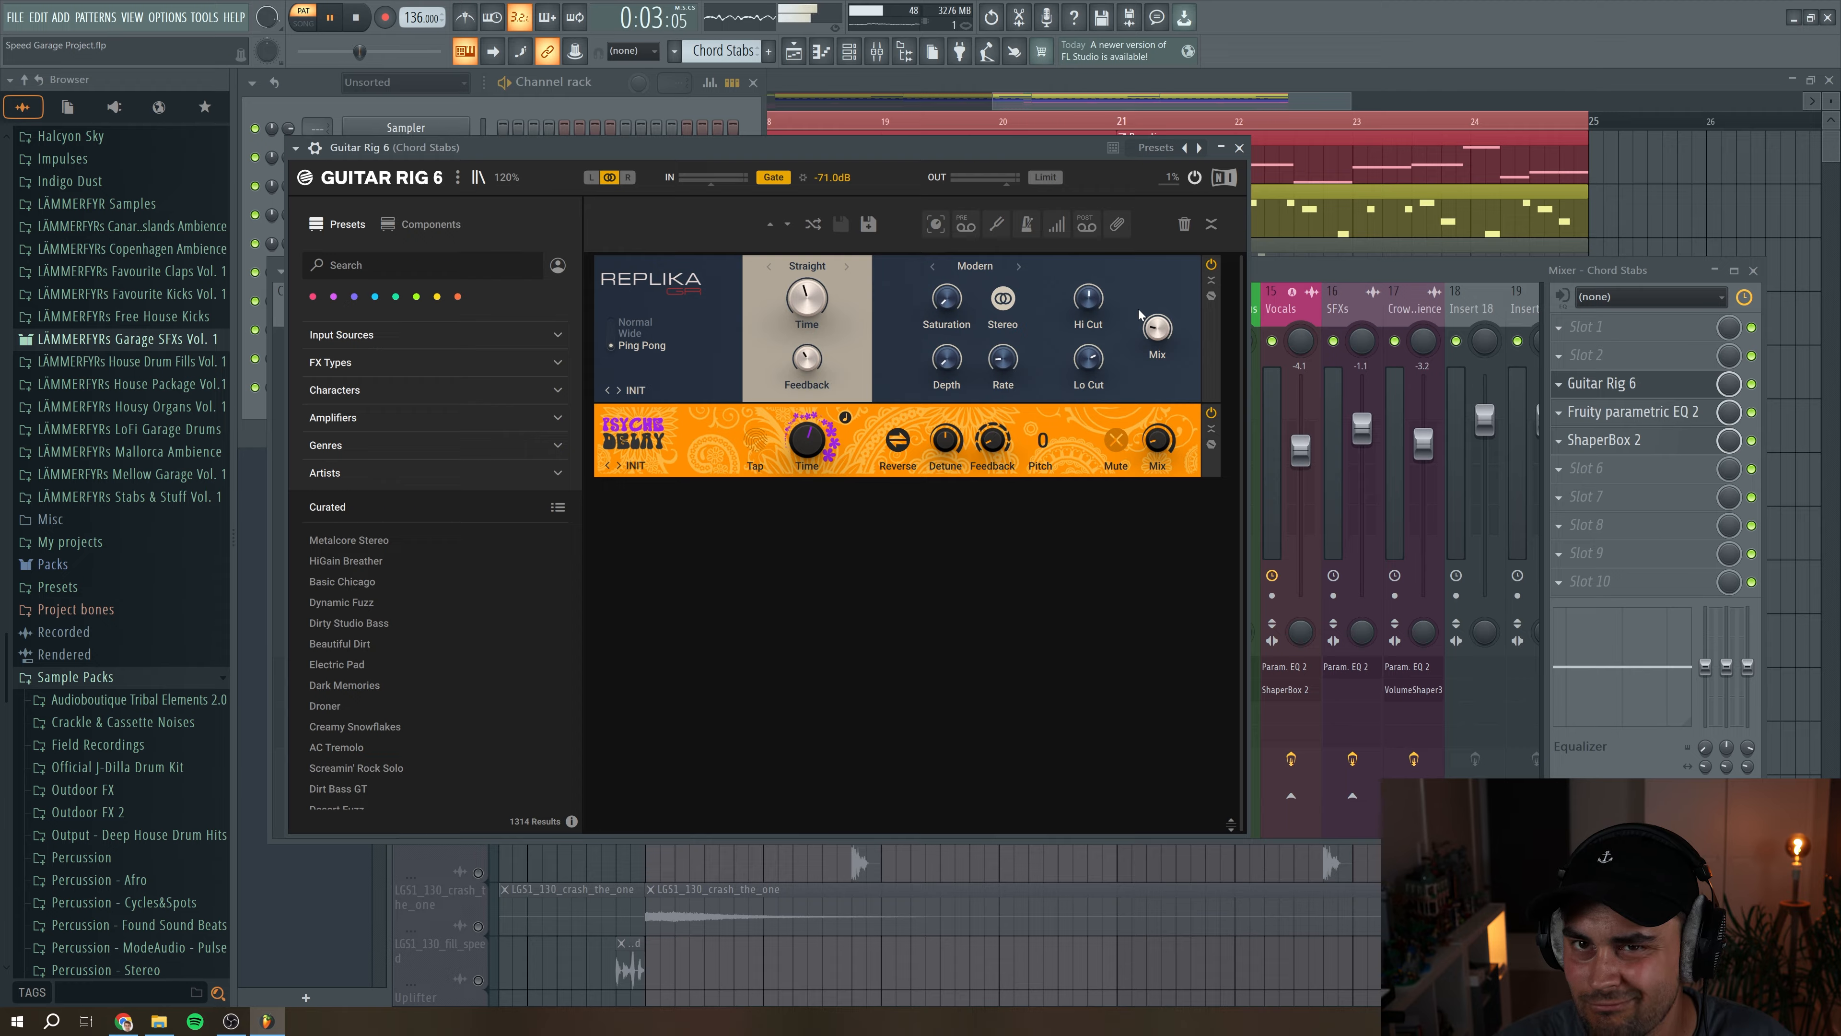
click(1194, 177)
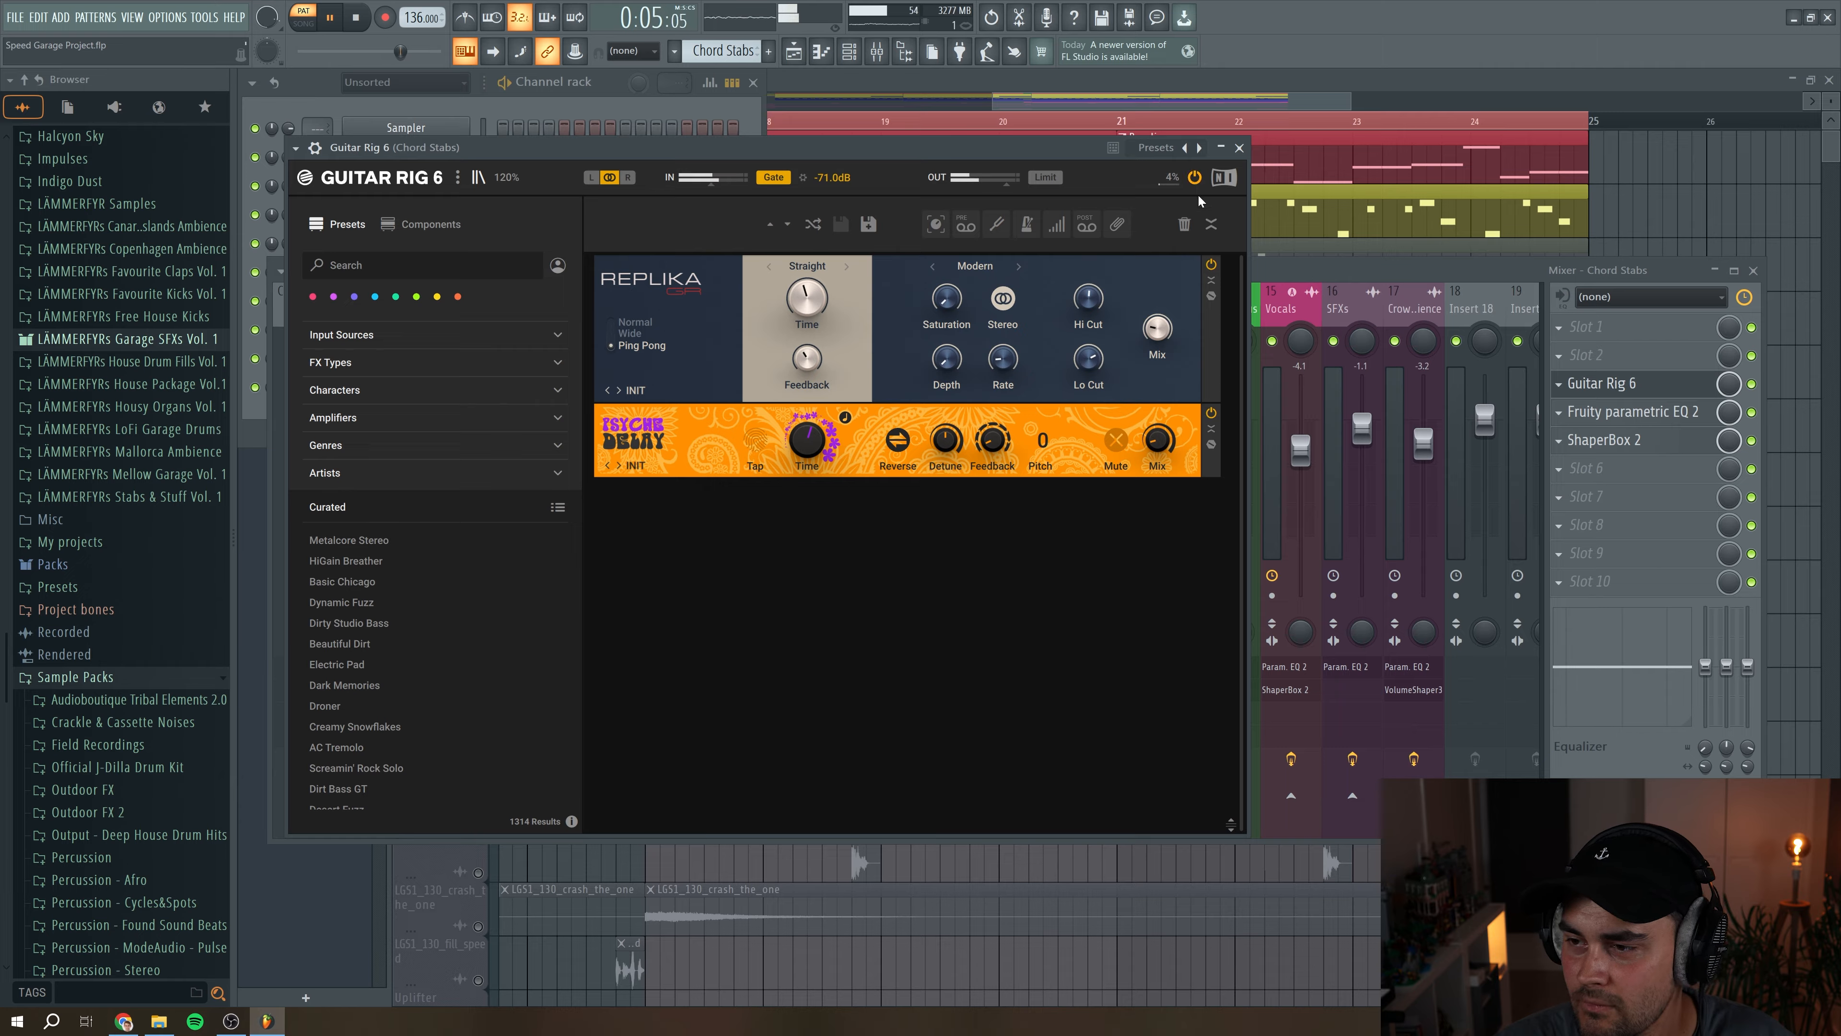
key(space)
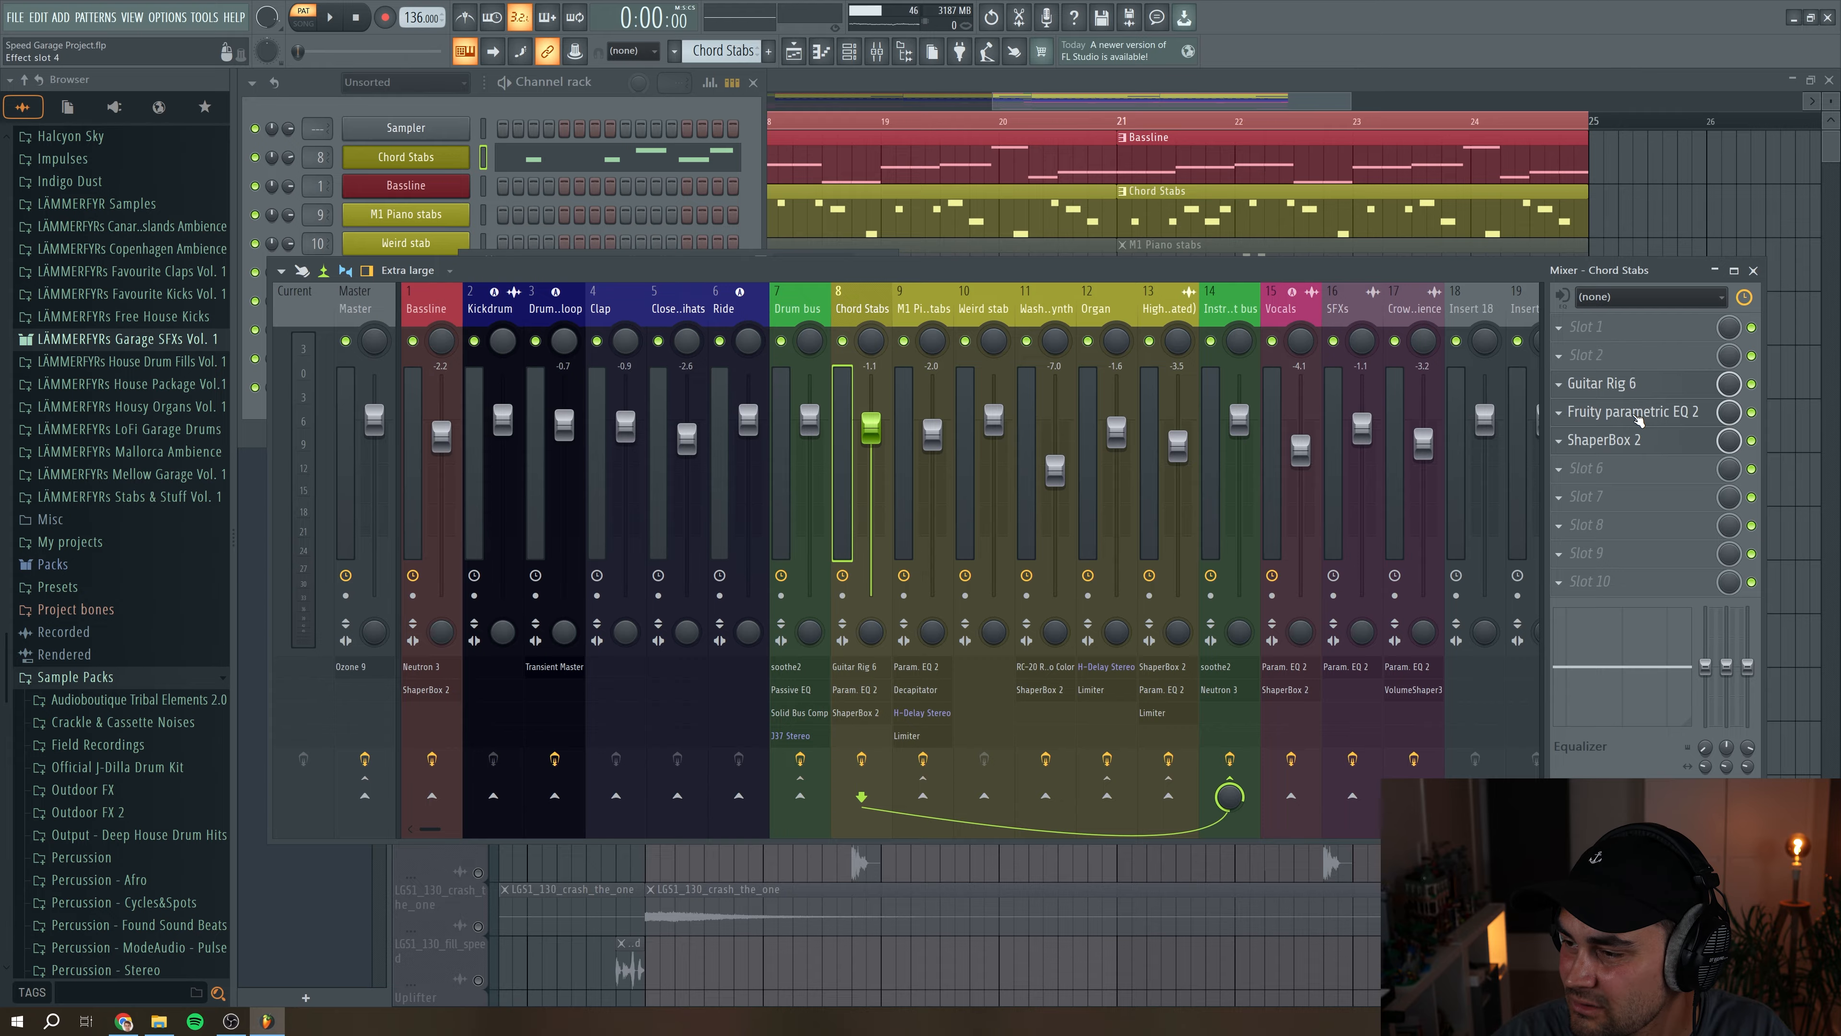
Step: View the Fruity parametric EQ 2 and ShaperBox 2 settings on the Chord Stabs mixer track, then close ShaperBox 2
click(1633, 411)
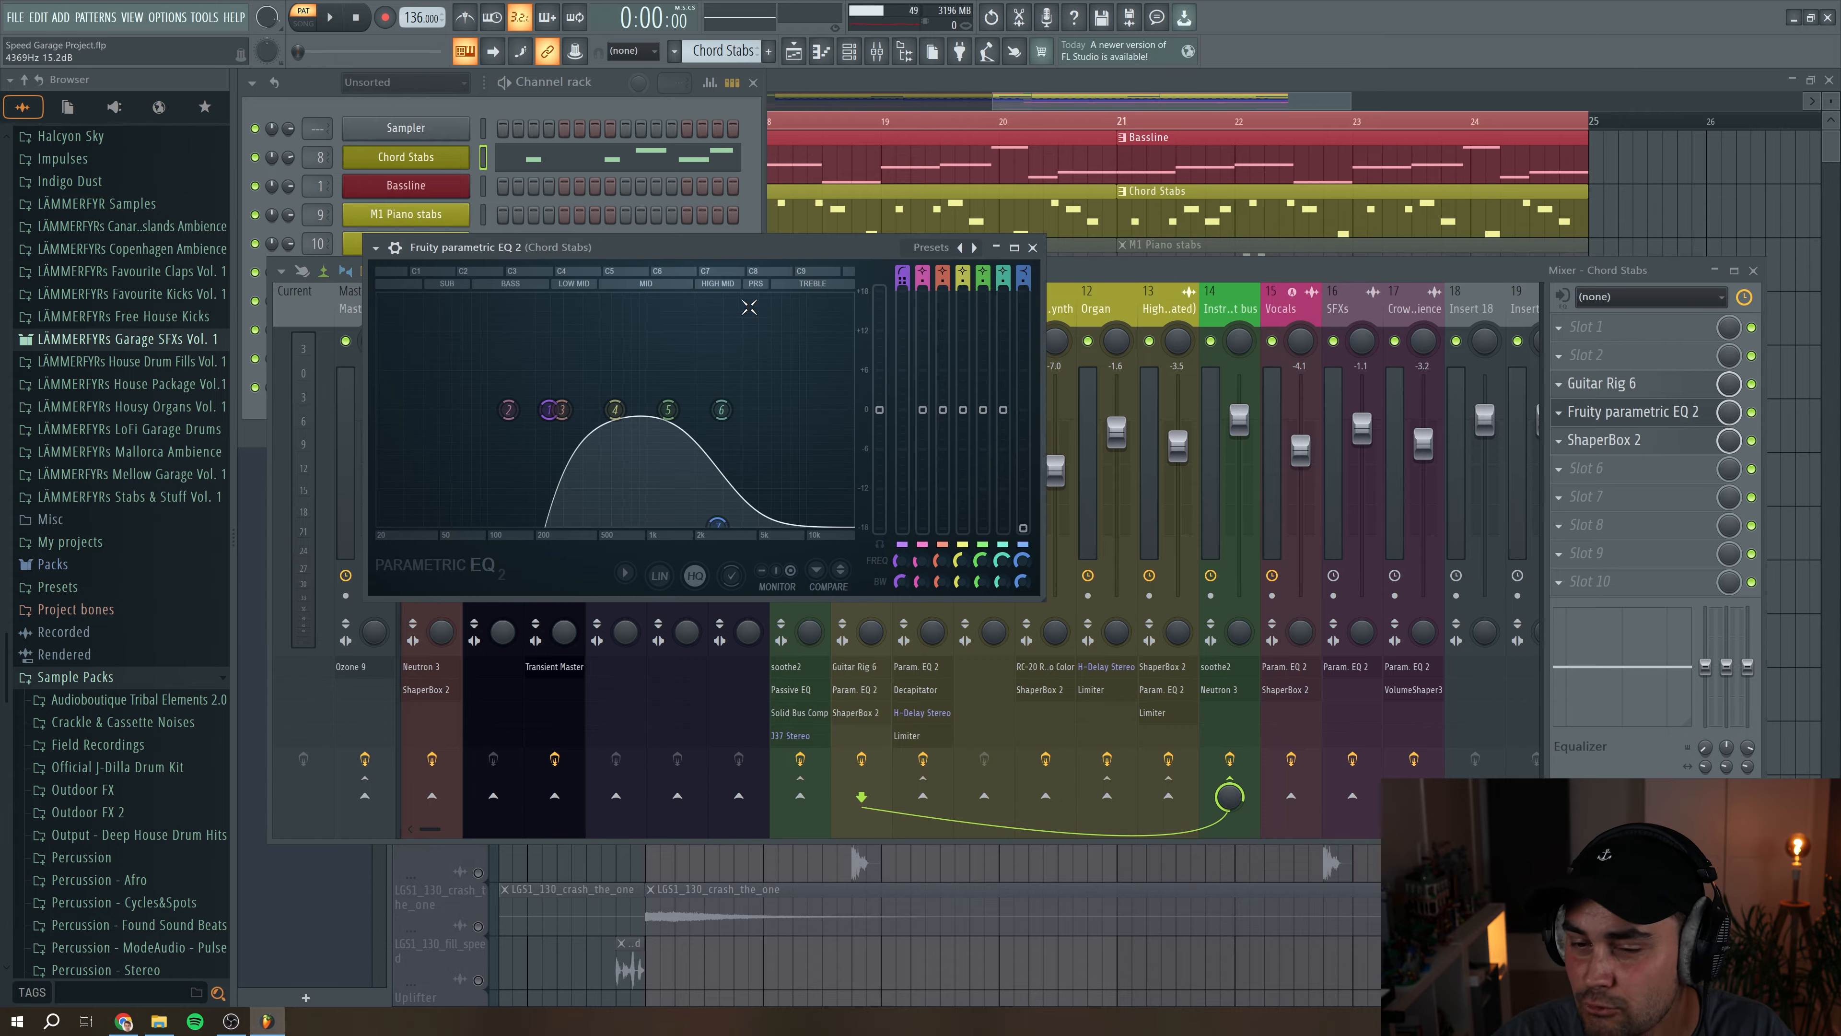
drag(639, 254, 688, 246)
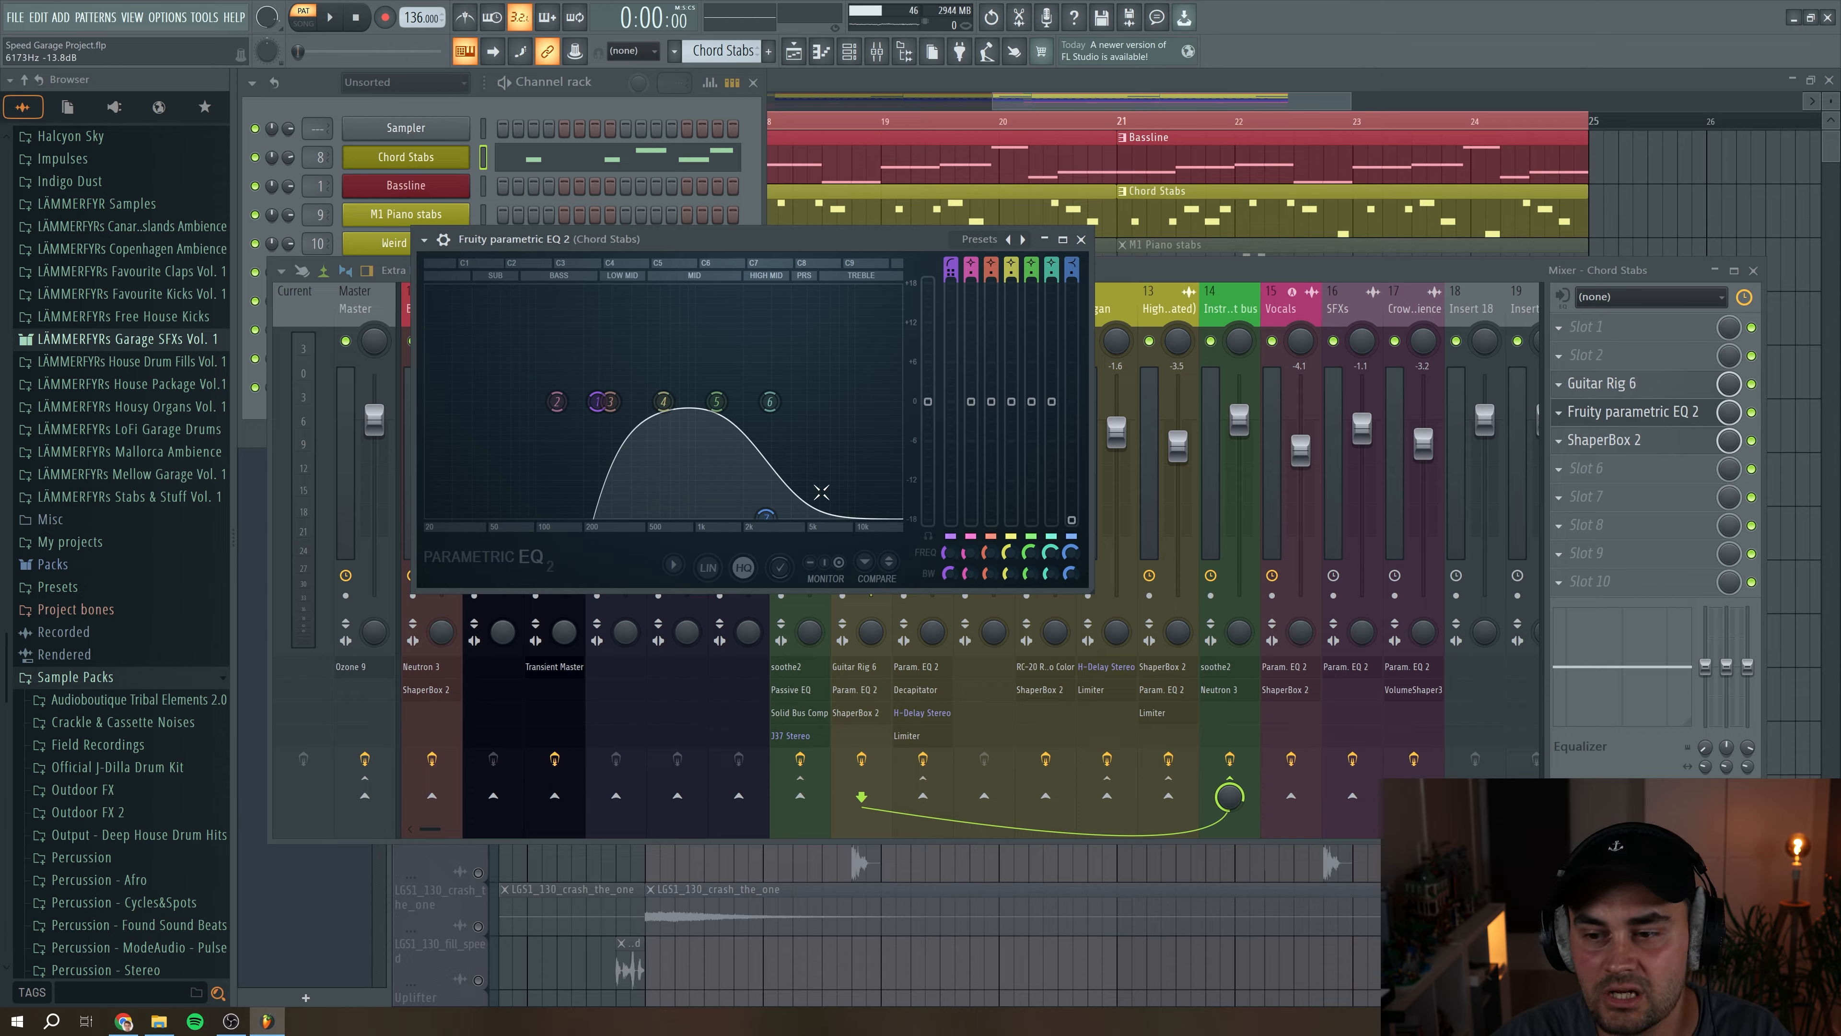
click(1621, 441)
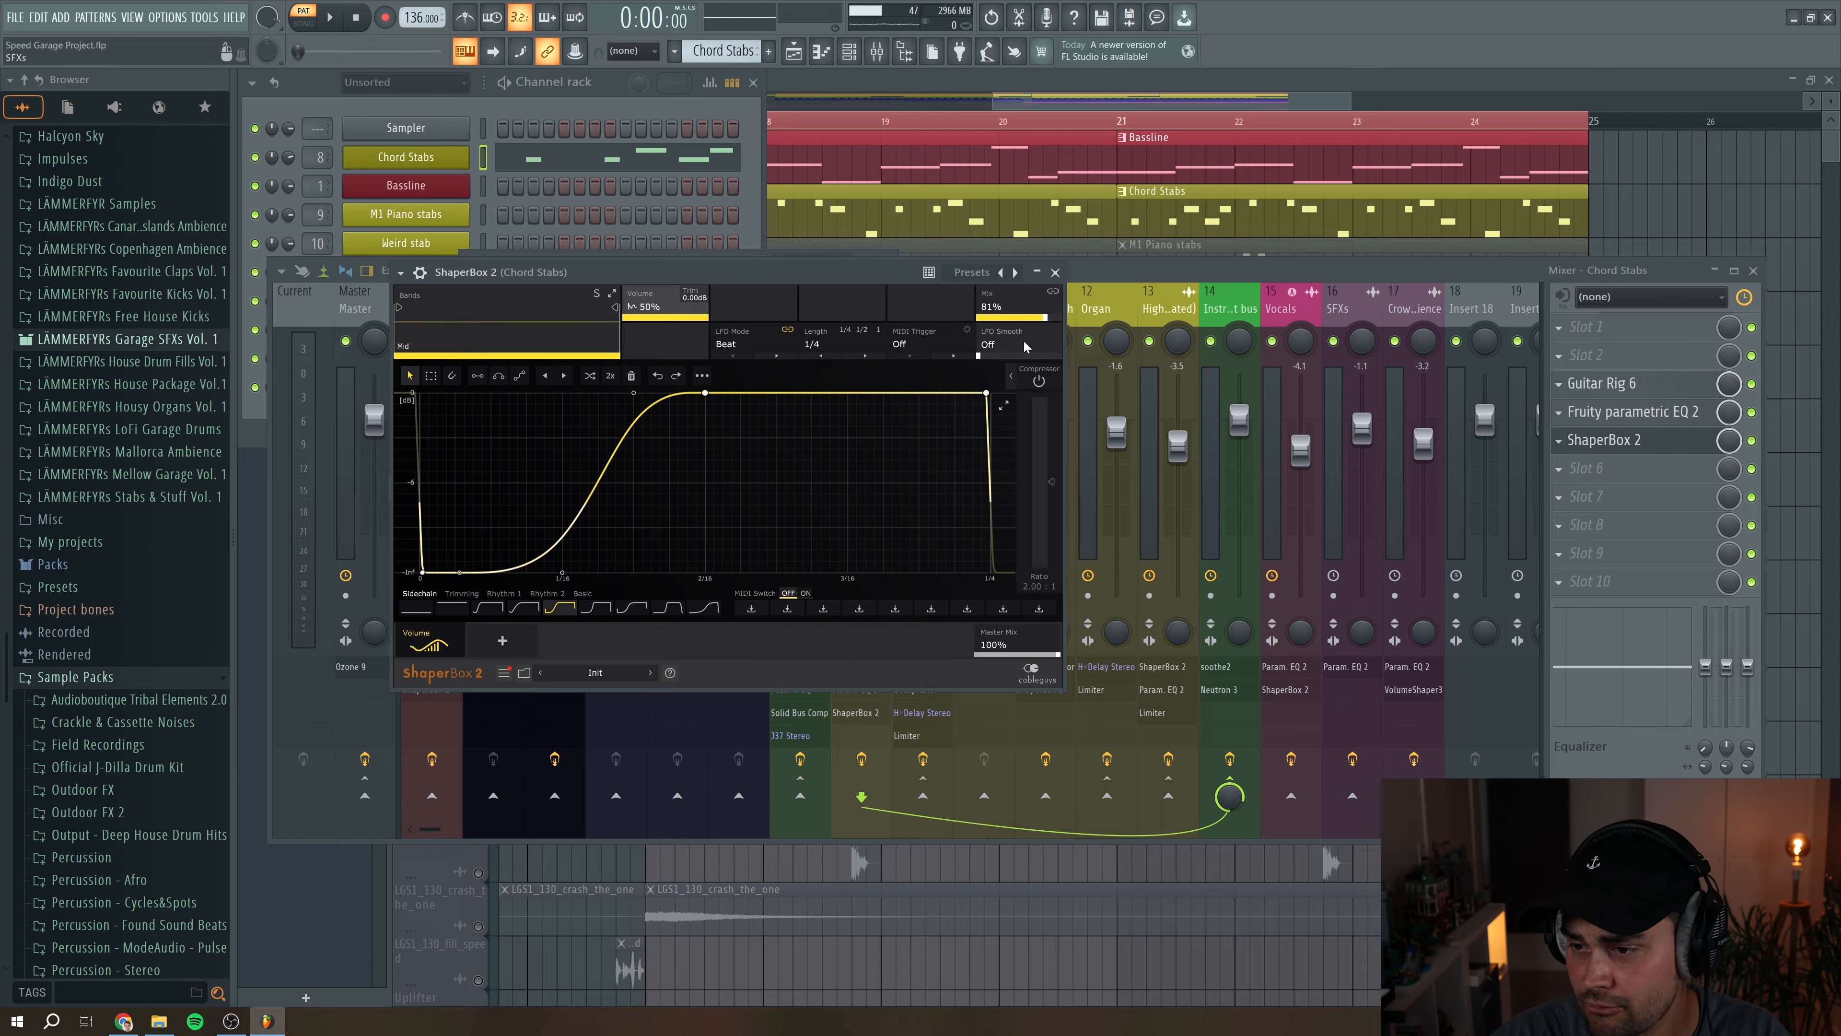
click(1056, 273)
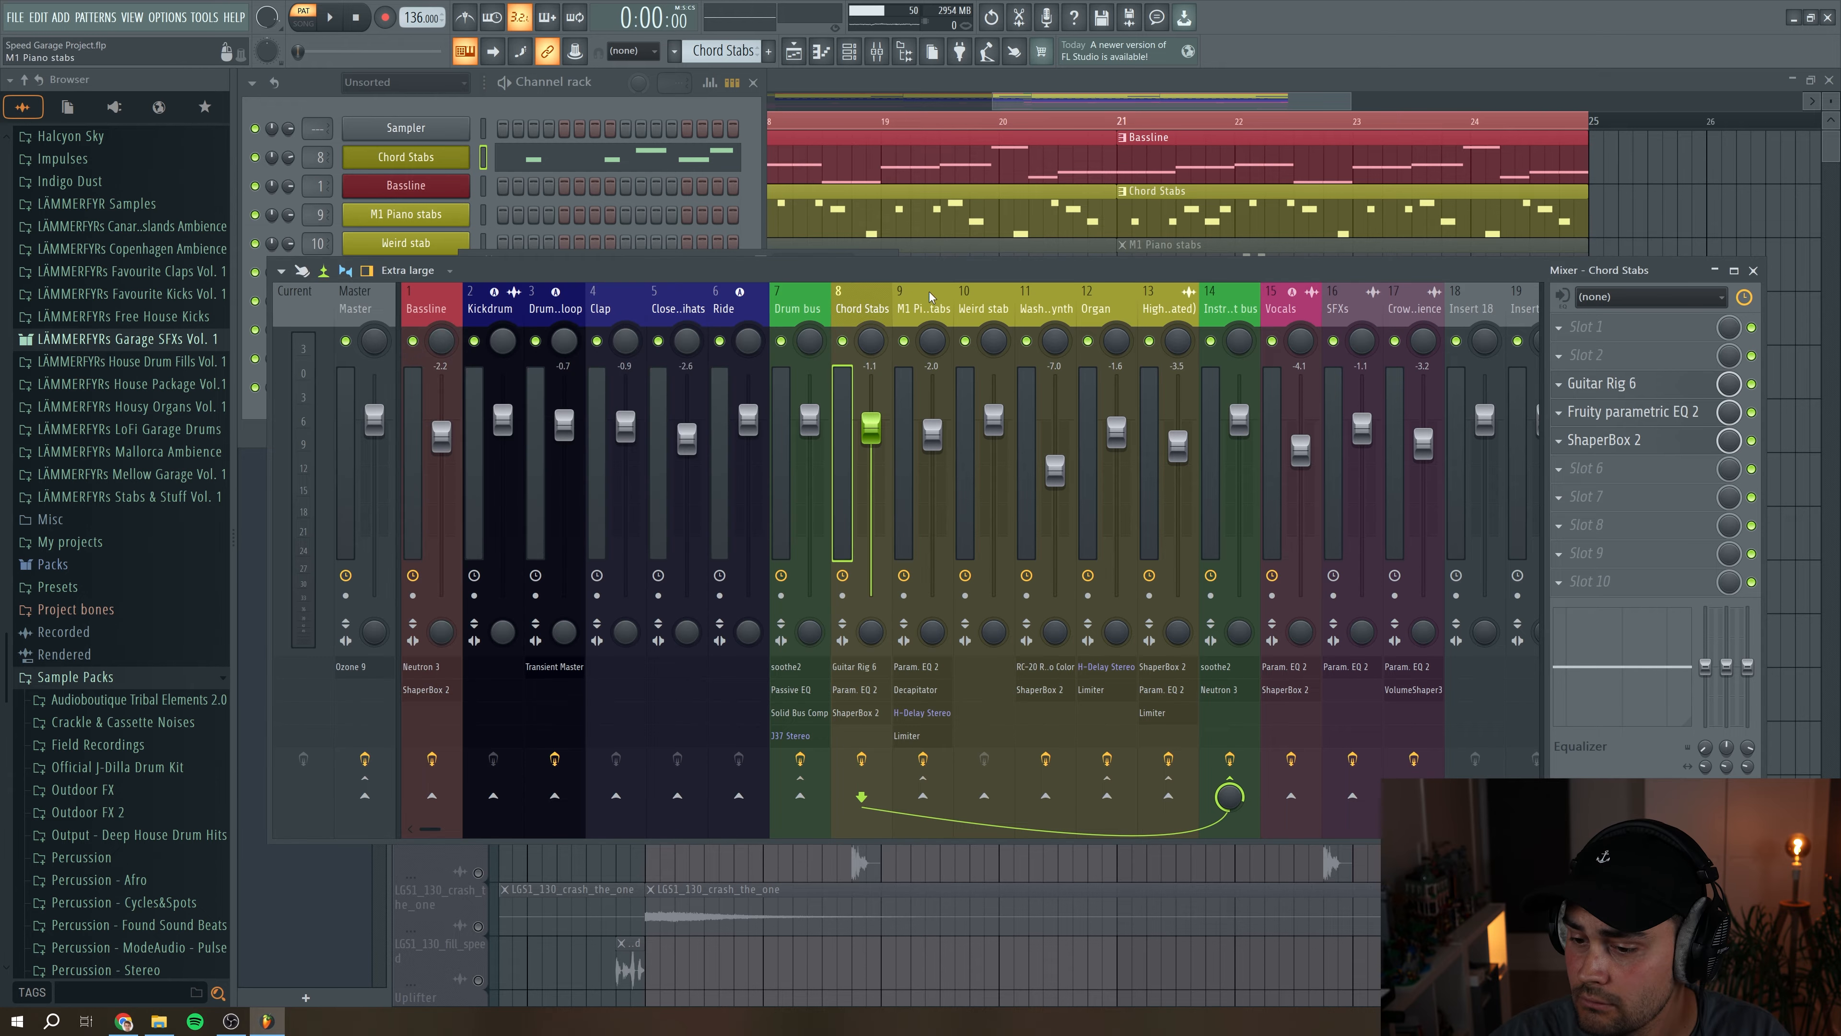
Step: Unmute the M1 Piano stabs track in the playlist and play the arrangement in song mode to hear it
click(1003, 100)
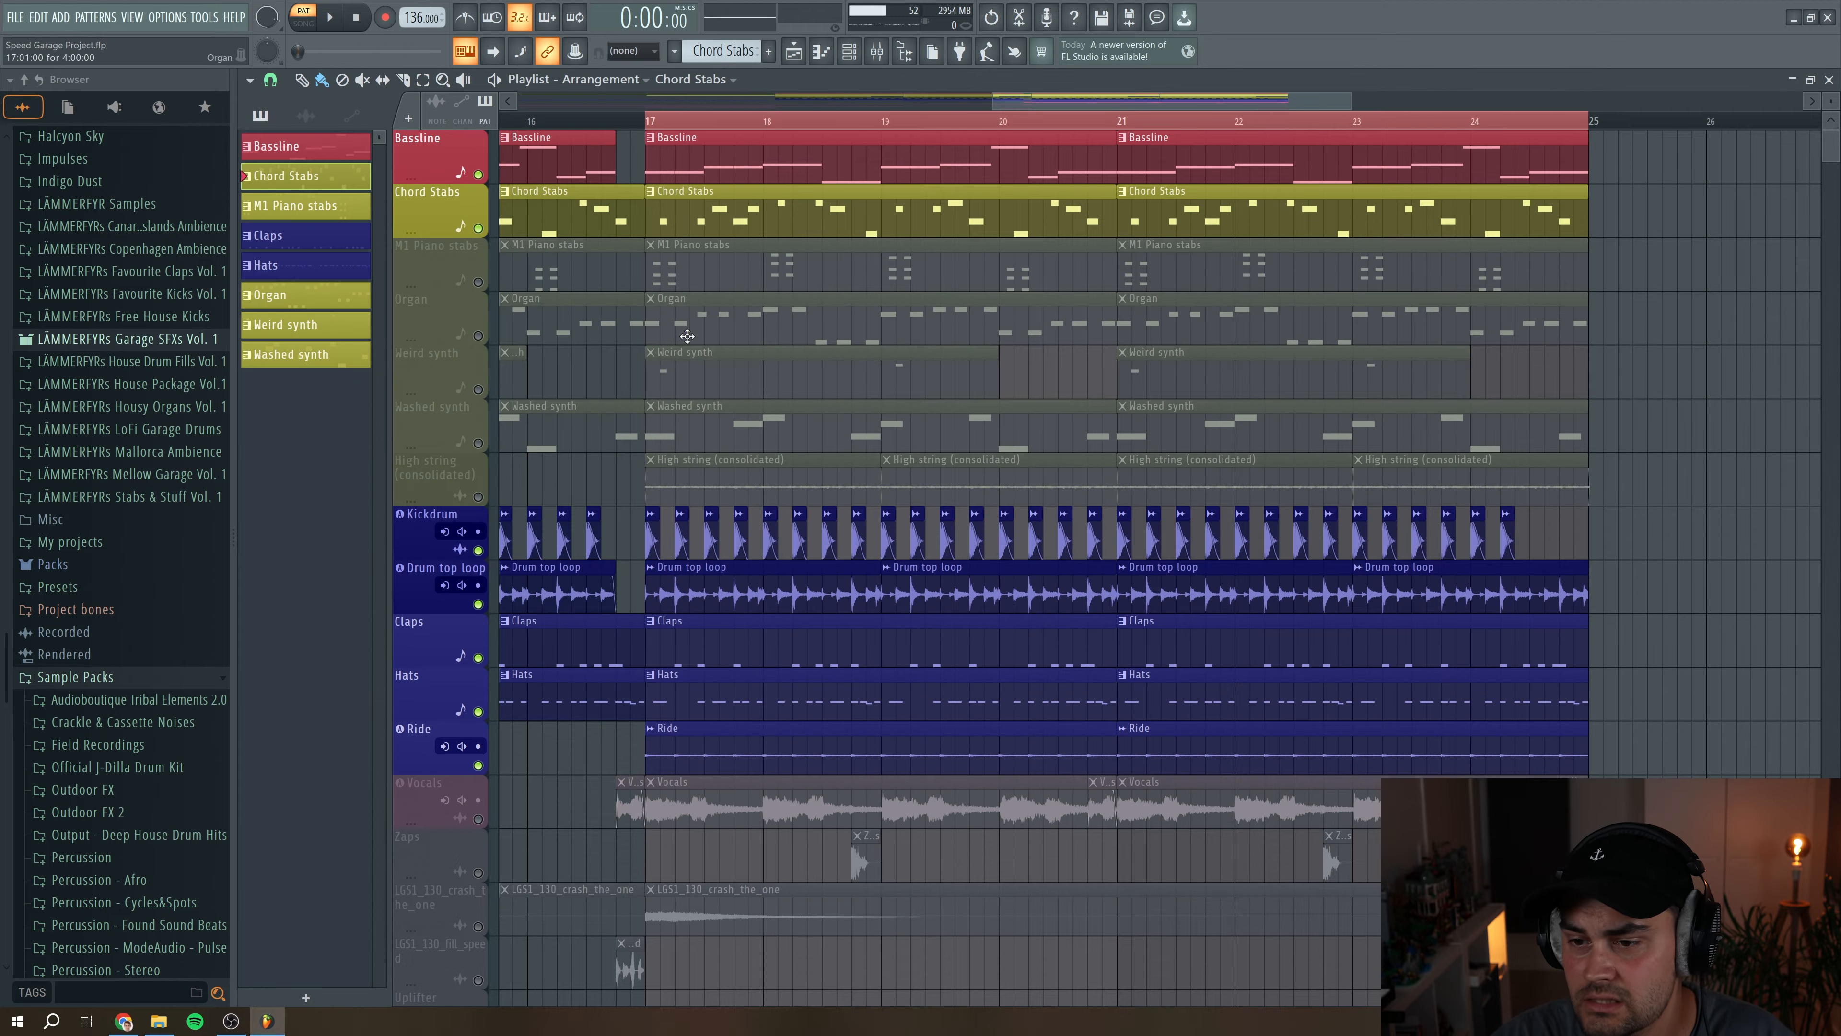
click(477, 281)
click(775, 260)
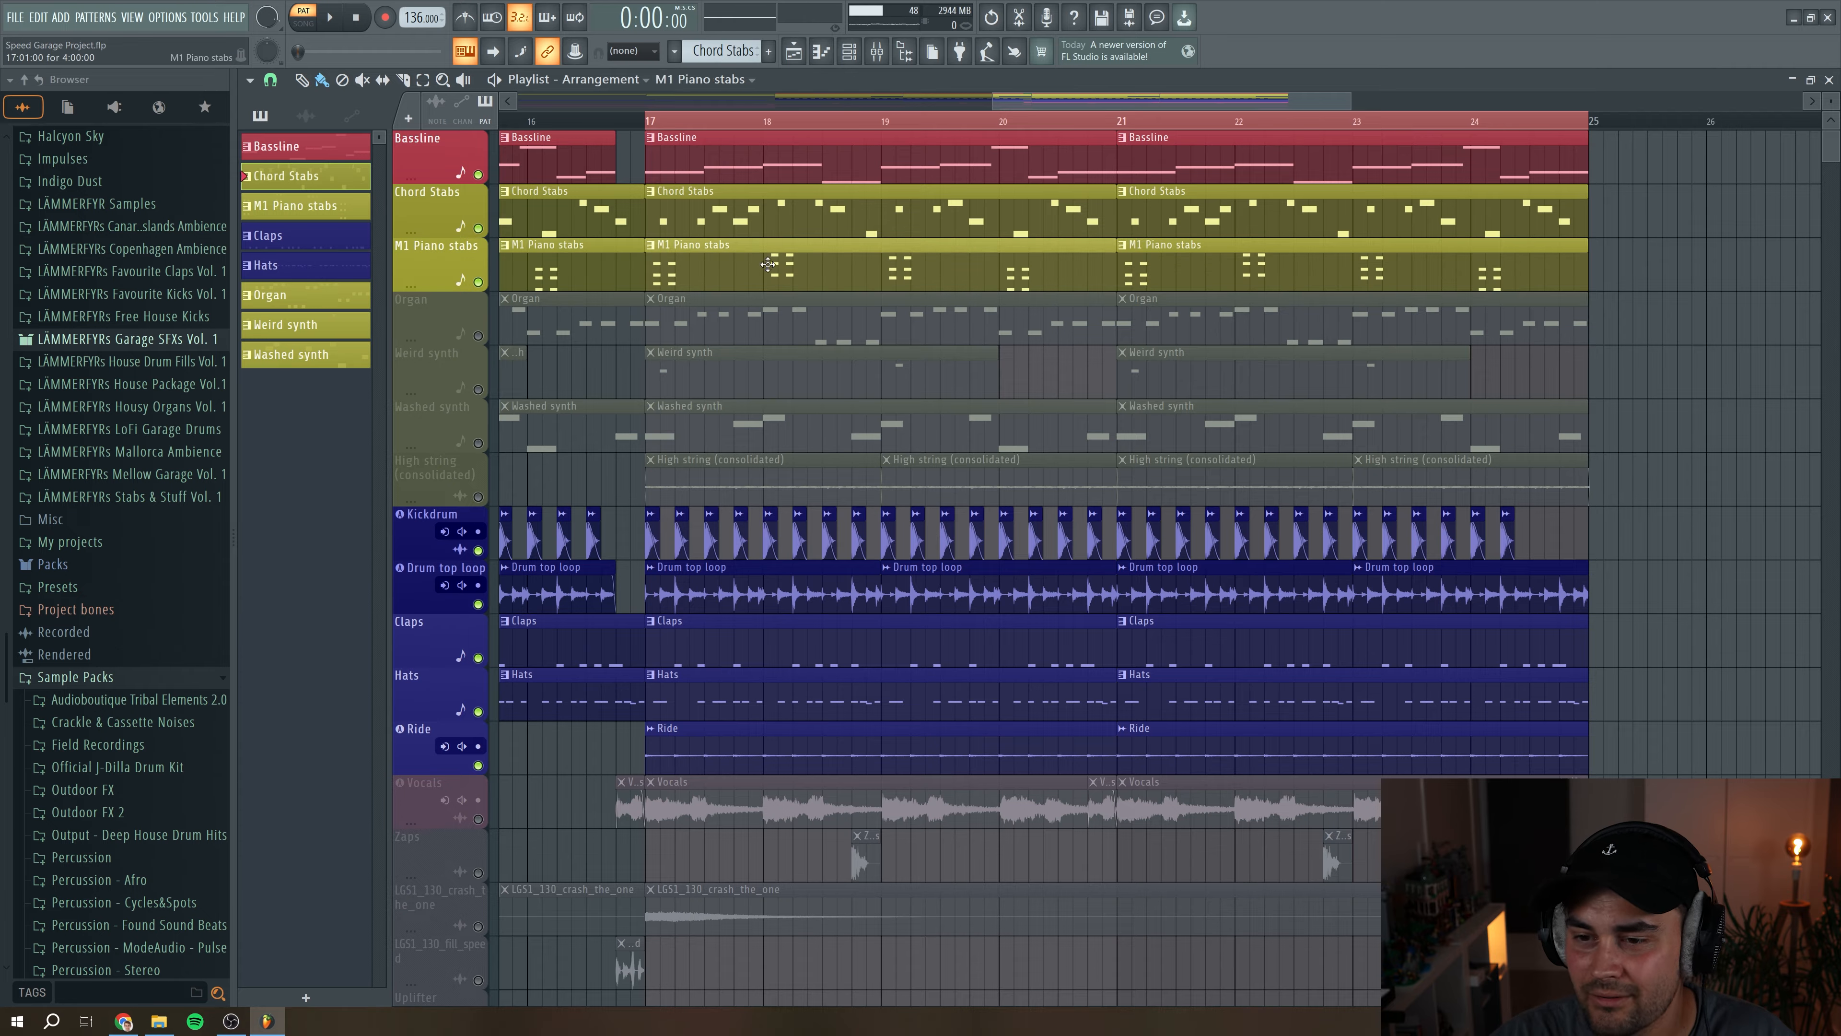
key(space)
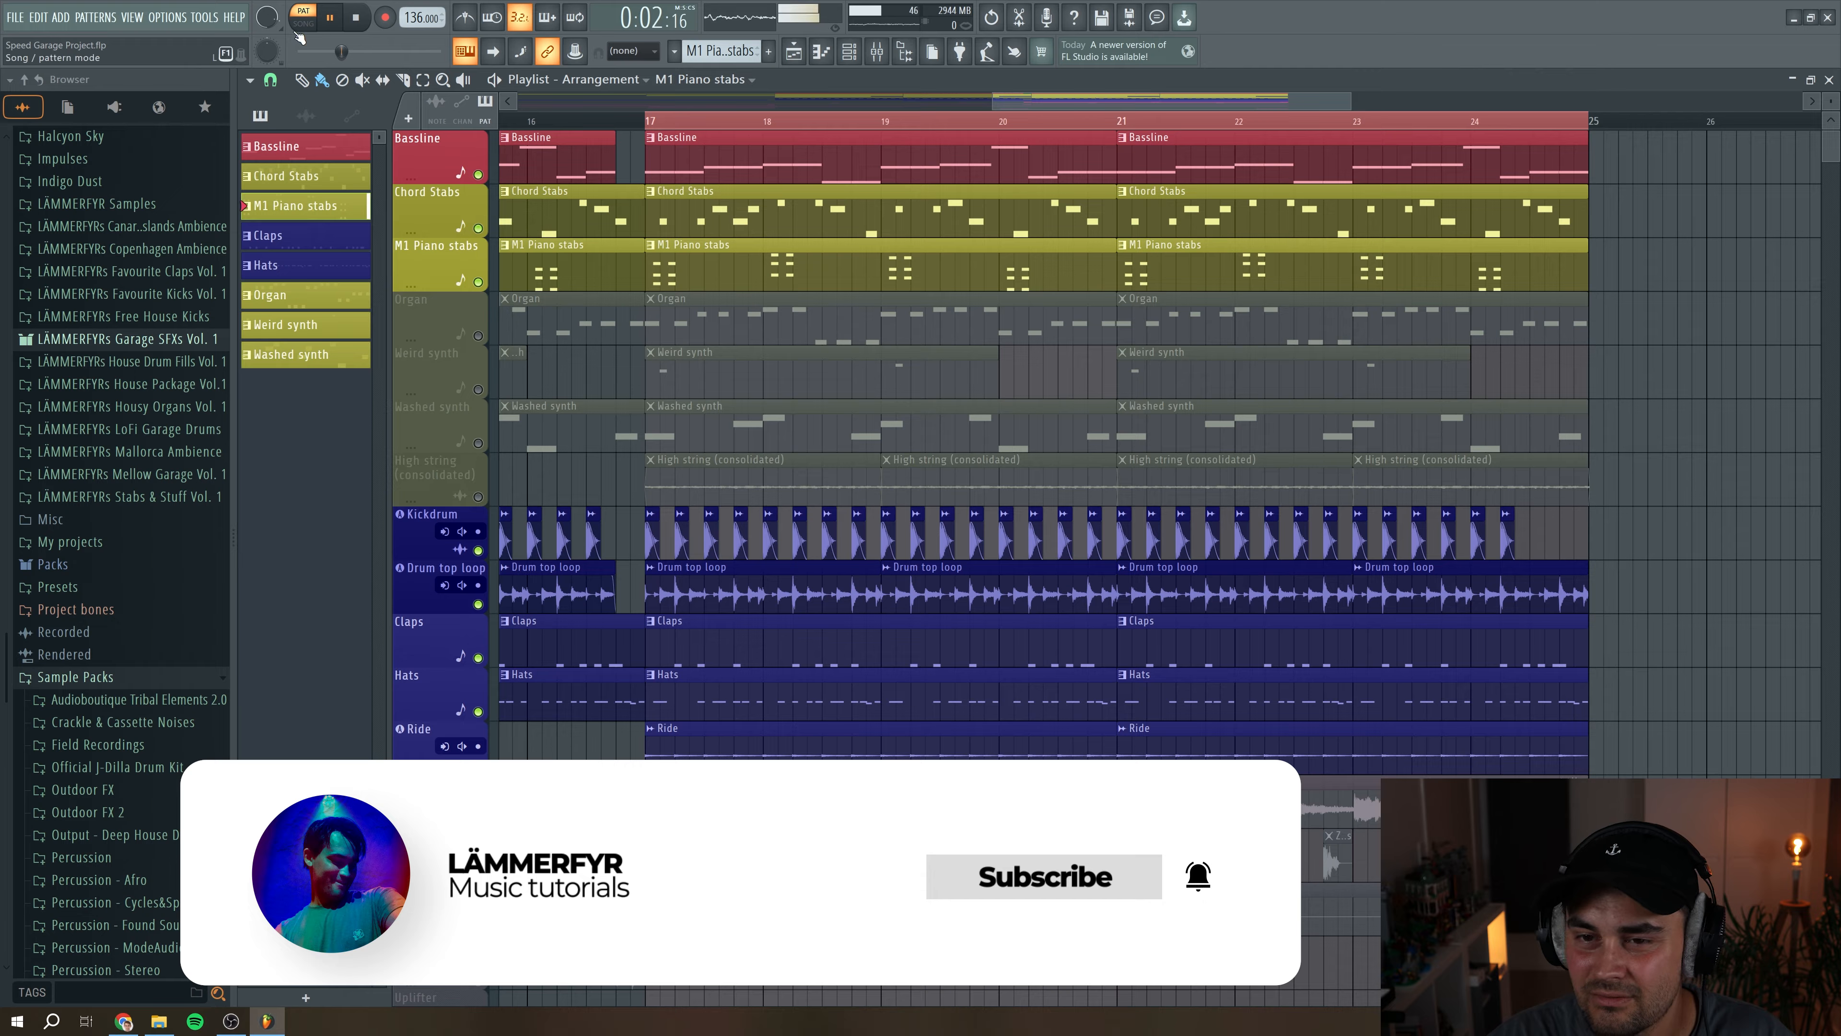
key(l)
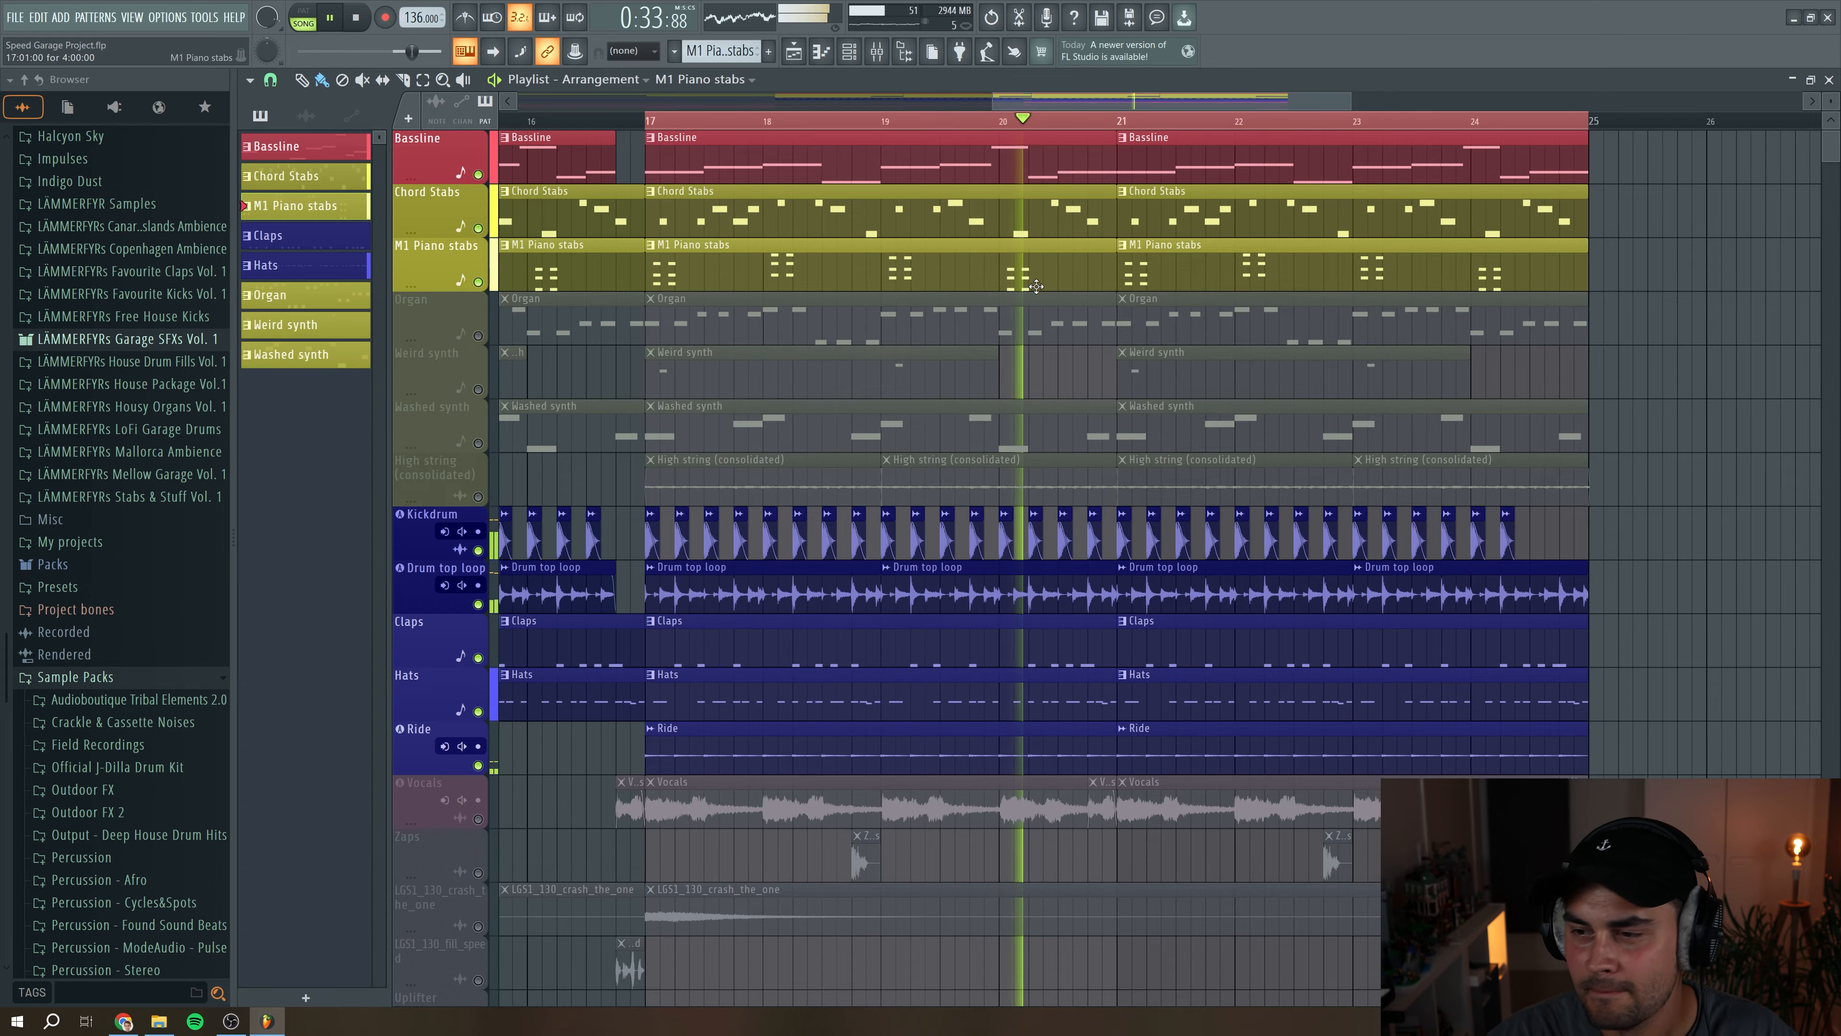
key(space)
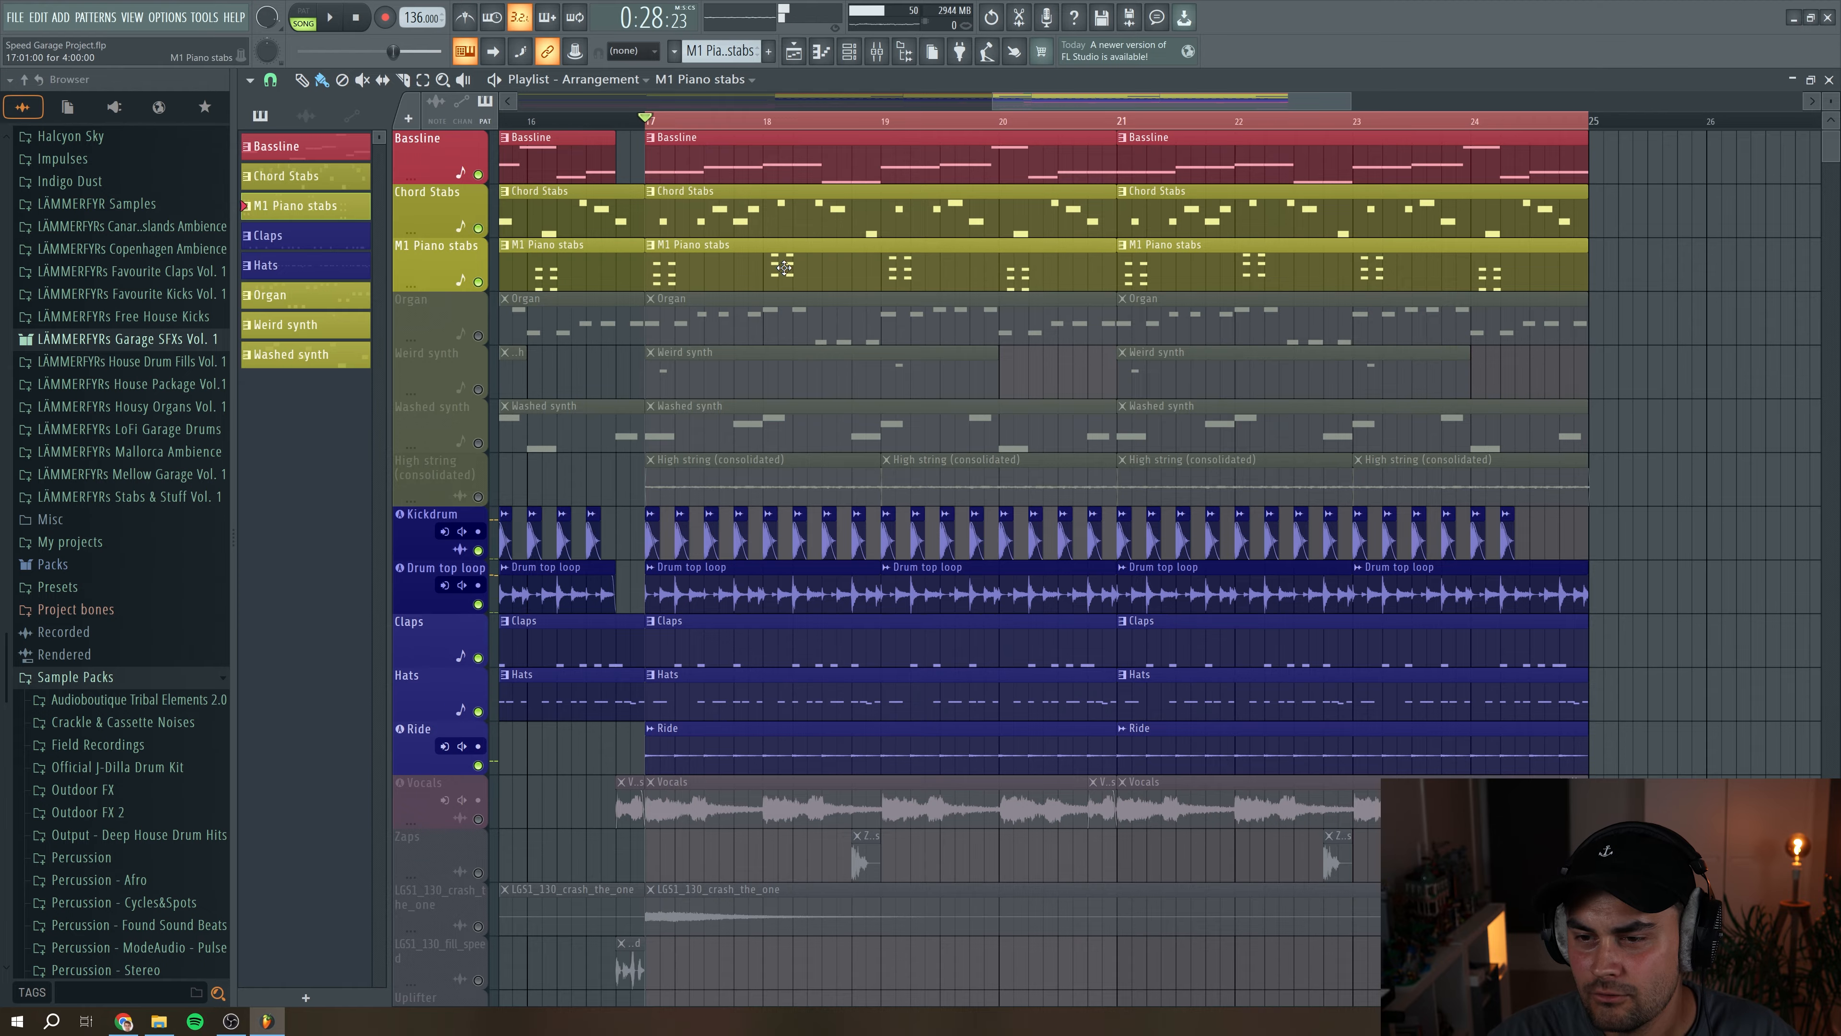
Step: Open the M1 Piano stabs notes in the piano roll, switch to pattern mode, and fit the chords in view
double_click(1164, 270)
click(306, 24)
drag(739, 174, 533, 186)
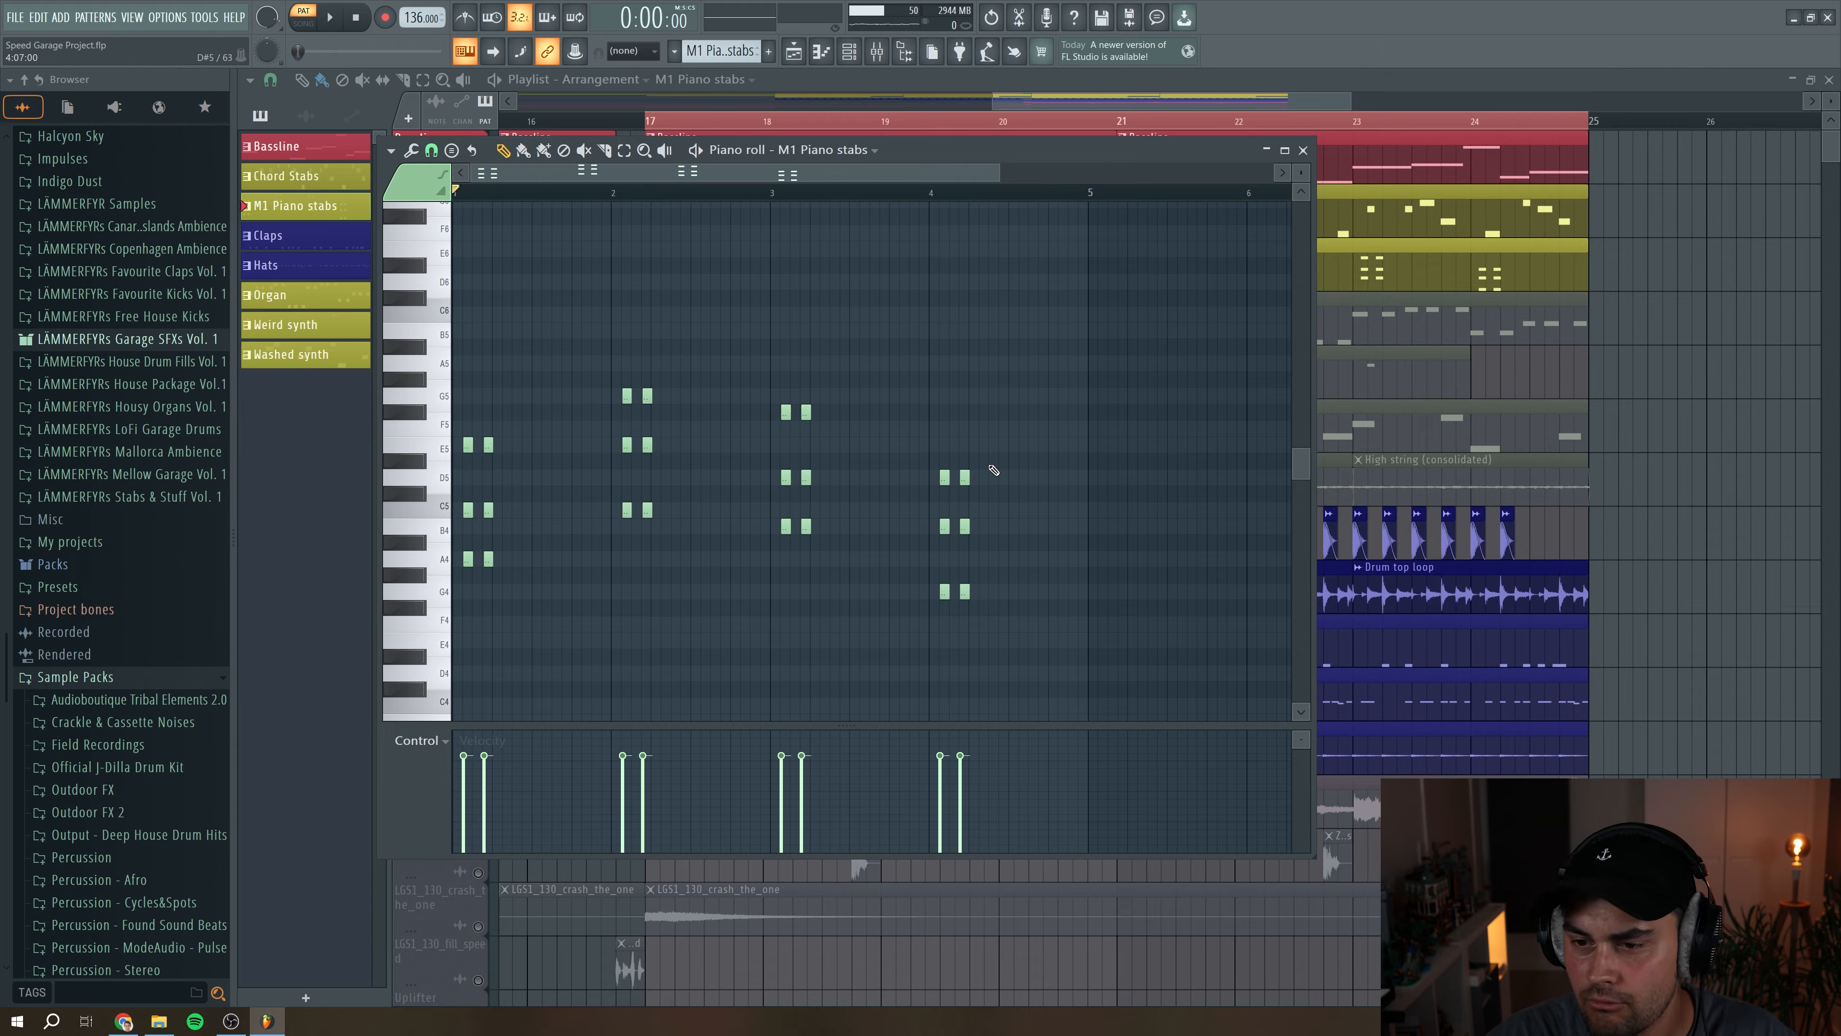
drag(998, 173, 873, 172)
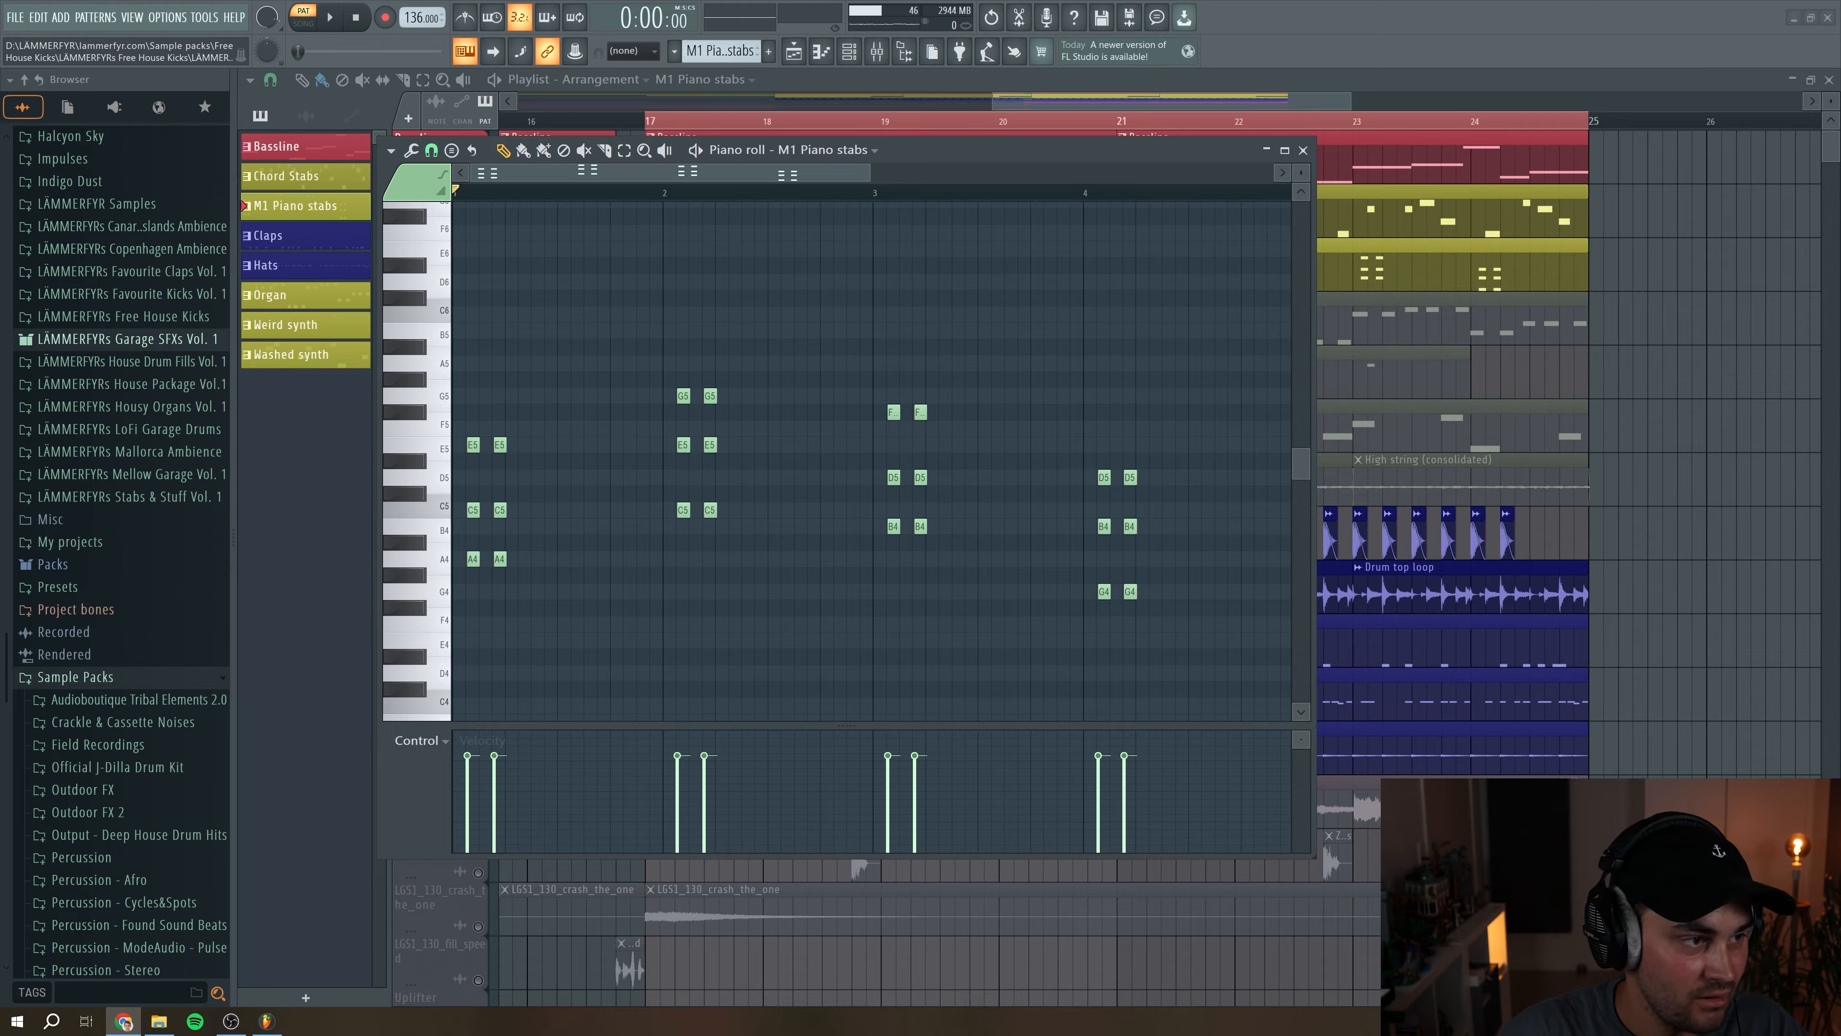
Step: Switch to Chrome, open the piano-keyboard-guide.com A minor scale page, and find the chords in the key of A minor
drag(2, 261, 508, 154)
click(334, 386)
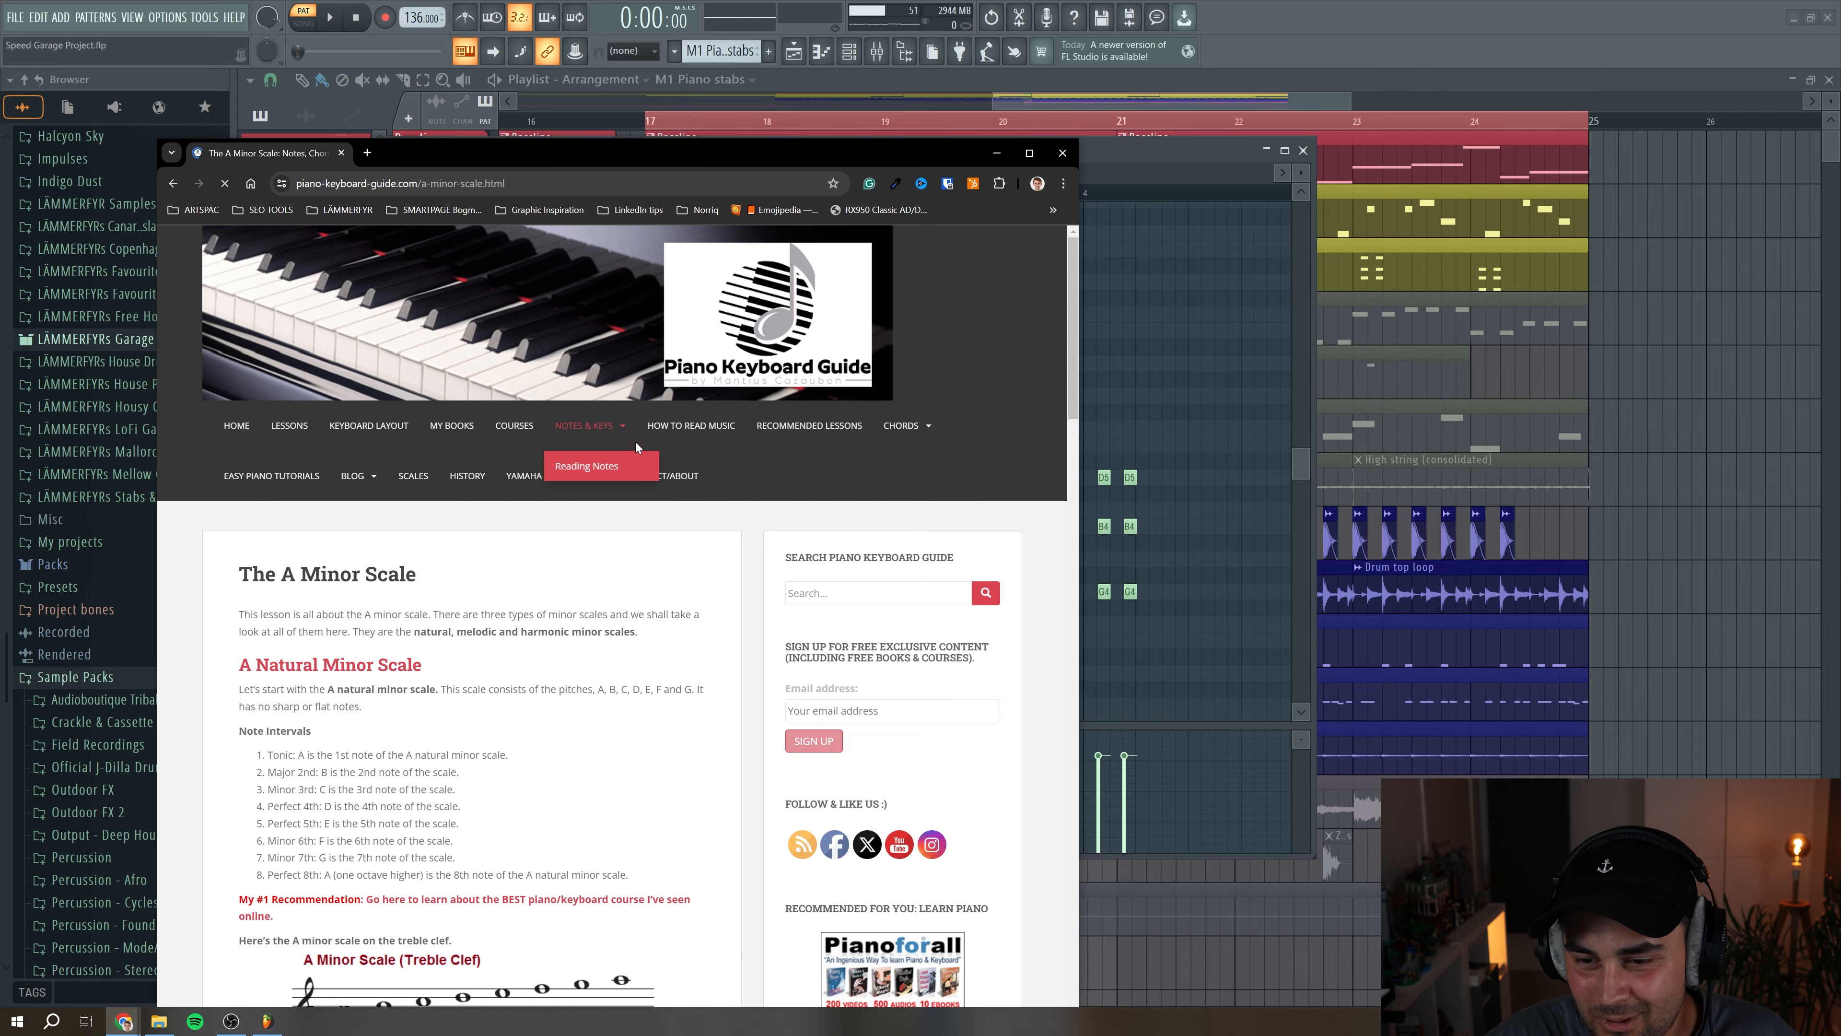
scroll(533, 588, down, 2)
scroll(531, 587, down, 8)
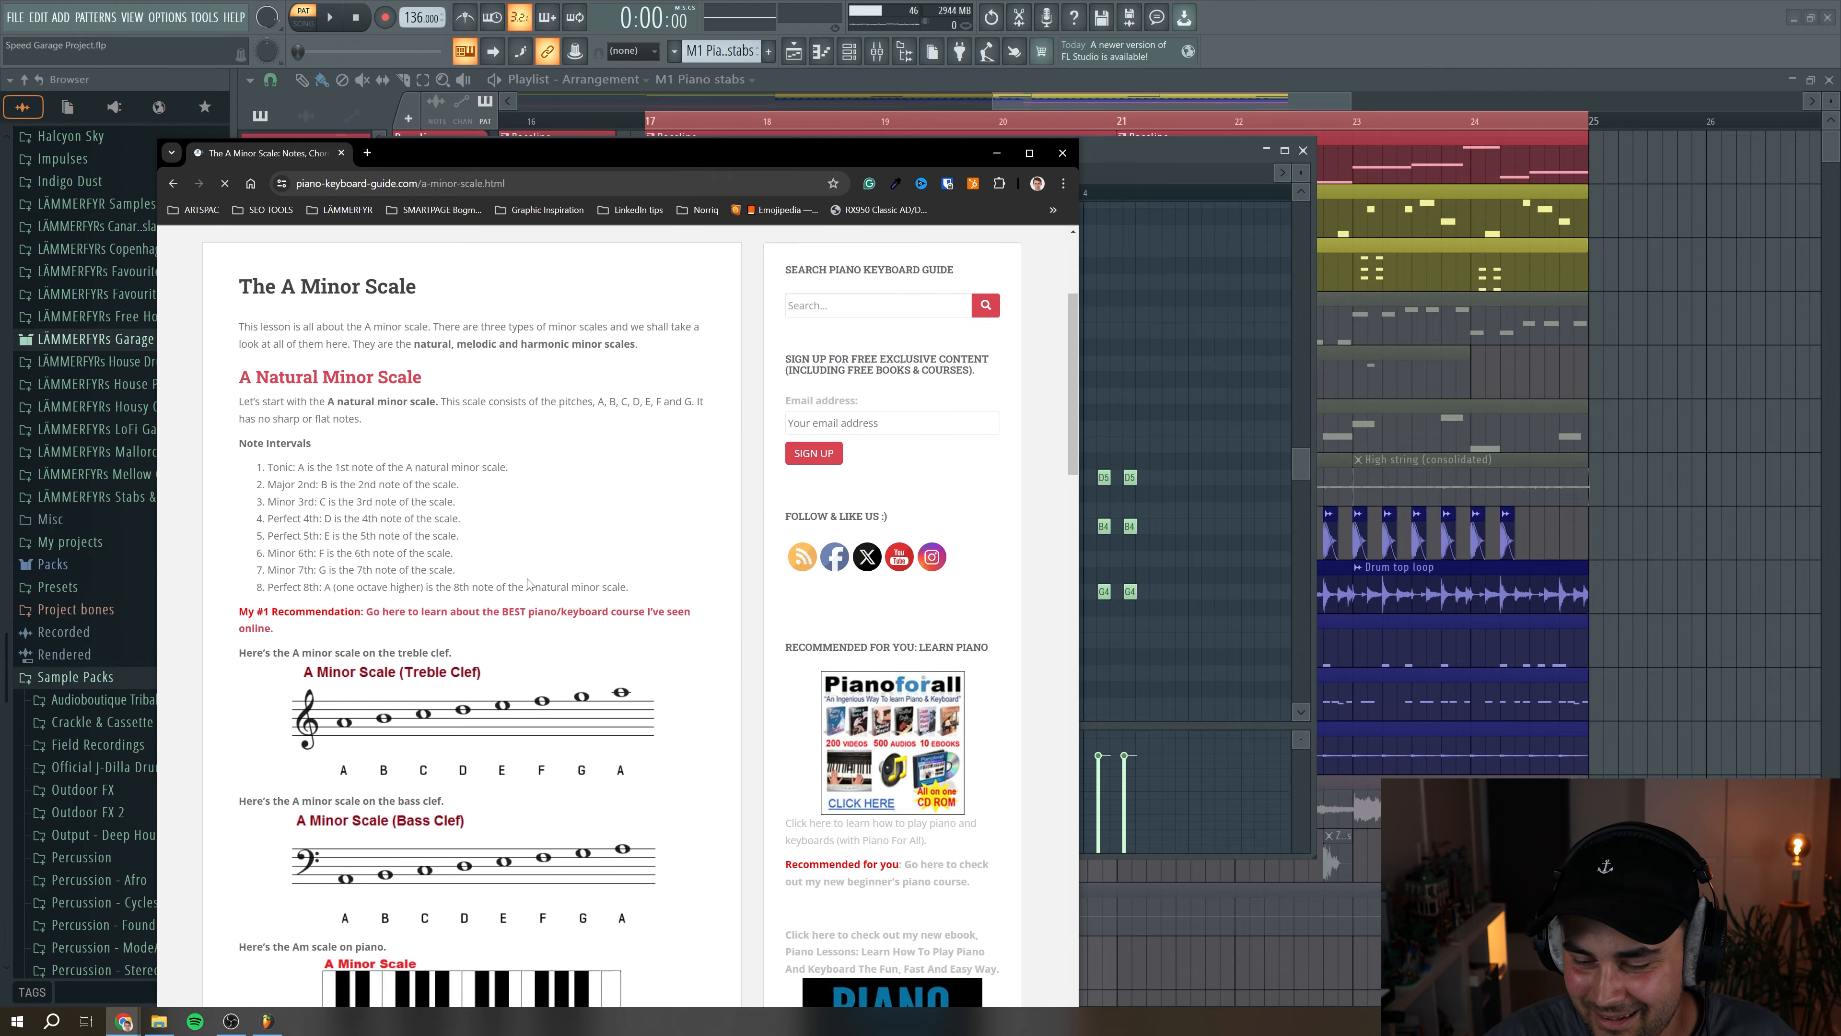
scroll(527, 580, down, 12)
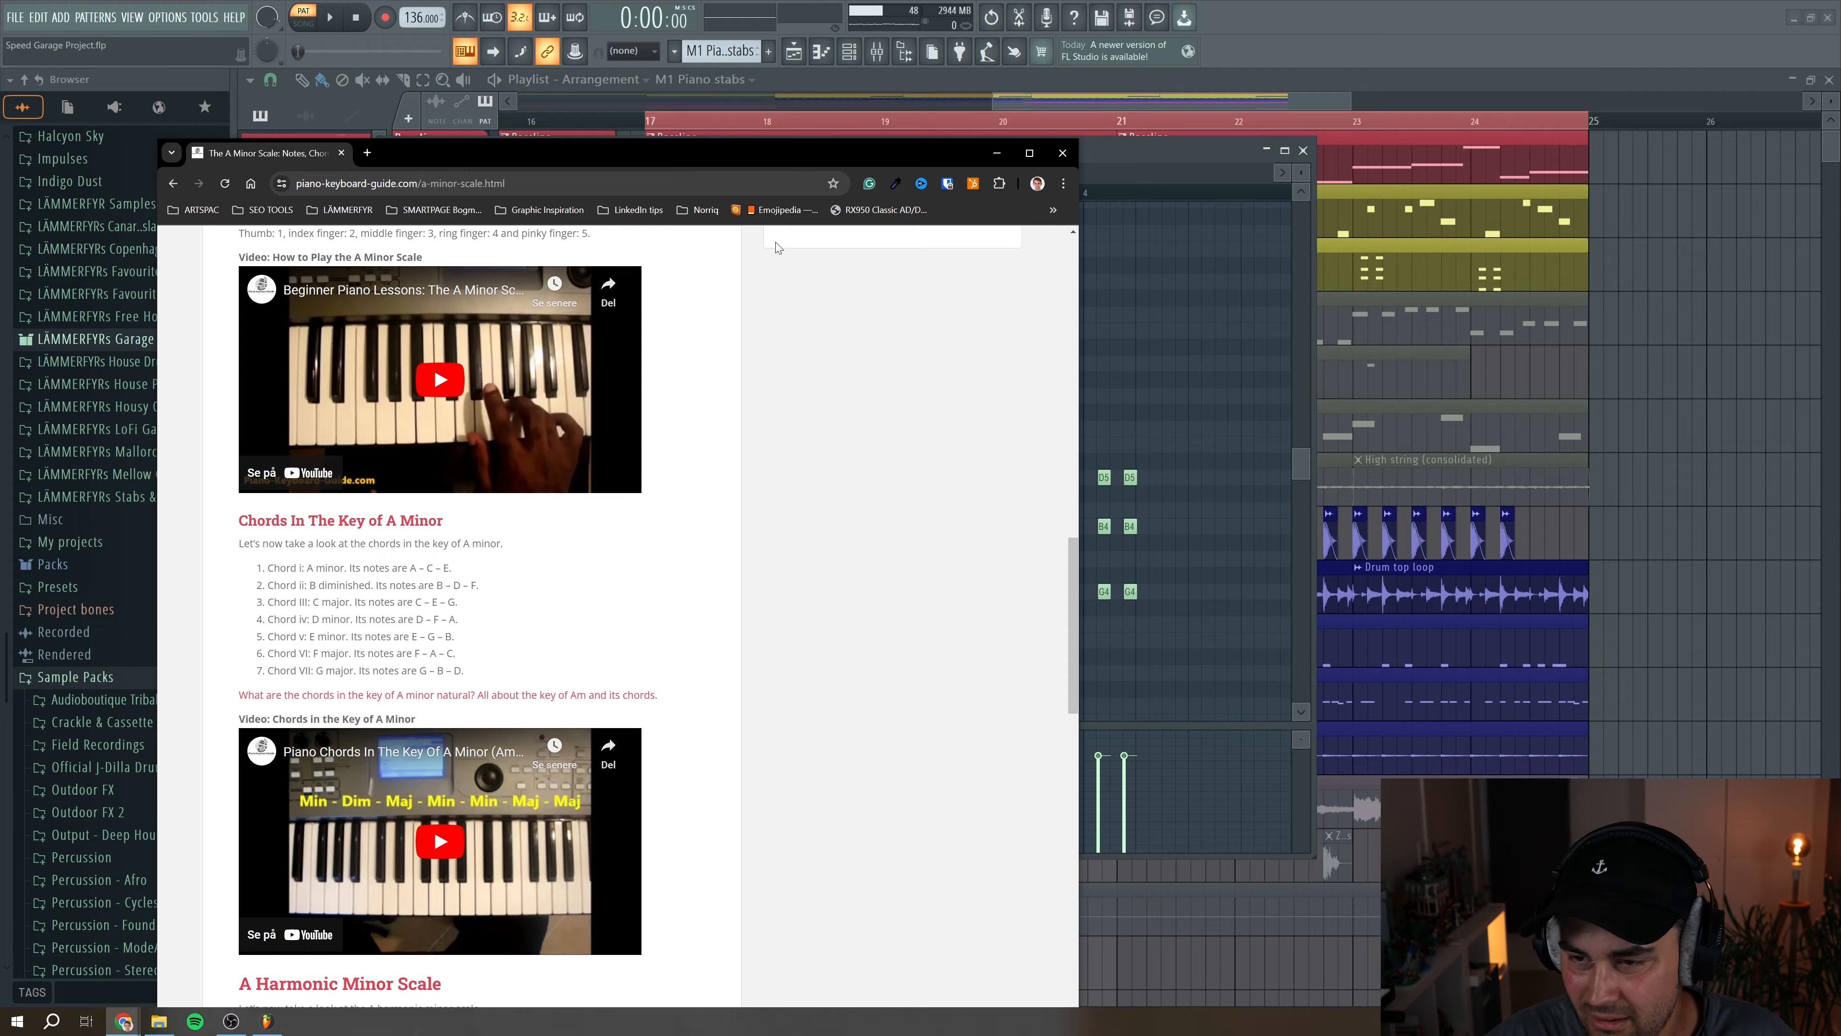
Step: Place the browser window beside the piano roll to compare the listed A minor chords with the stabs, then dismiss it
drag(700, 157, 1383, 136)
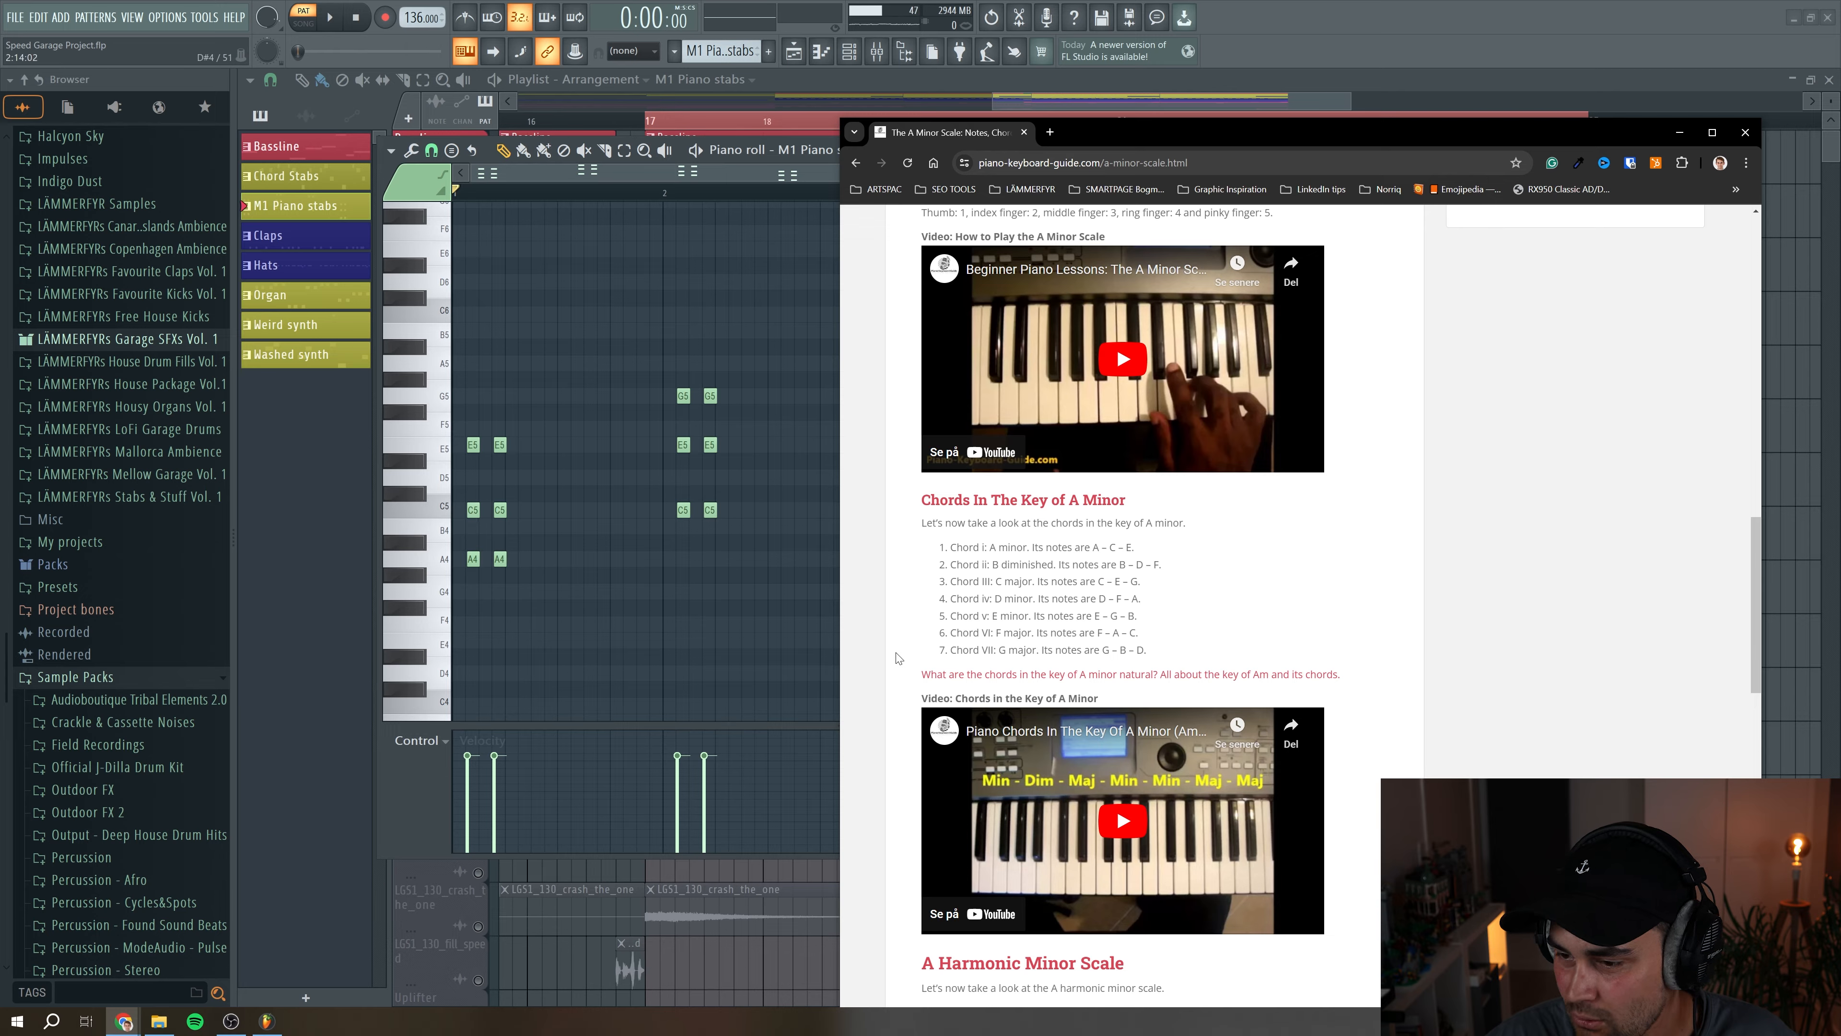
mouse_move(1187, 122)
mouse_down()
mouse_move(1620, 166)
mouse_move(1218, 160)
mouse_move(1328, 137)
mouse_move(1331, 157)
mouse_move(1362, 153)
mouse_move(1512, 232)
mouse_move(1598, 234)
mouse_move(1172, 95)
mouse_up()
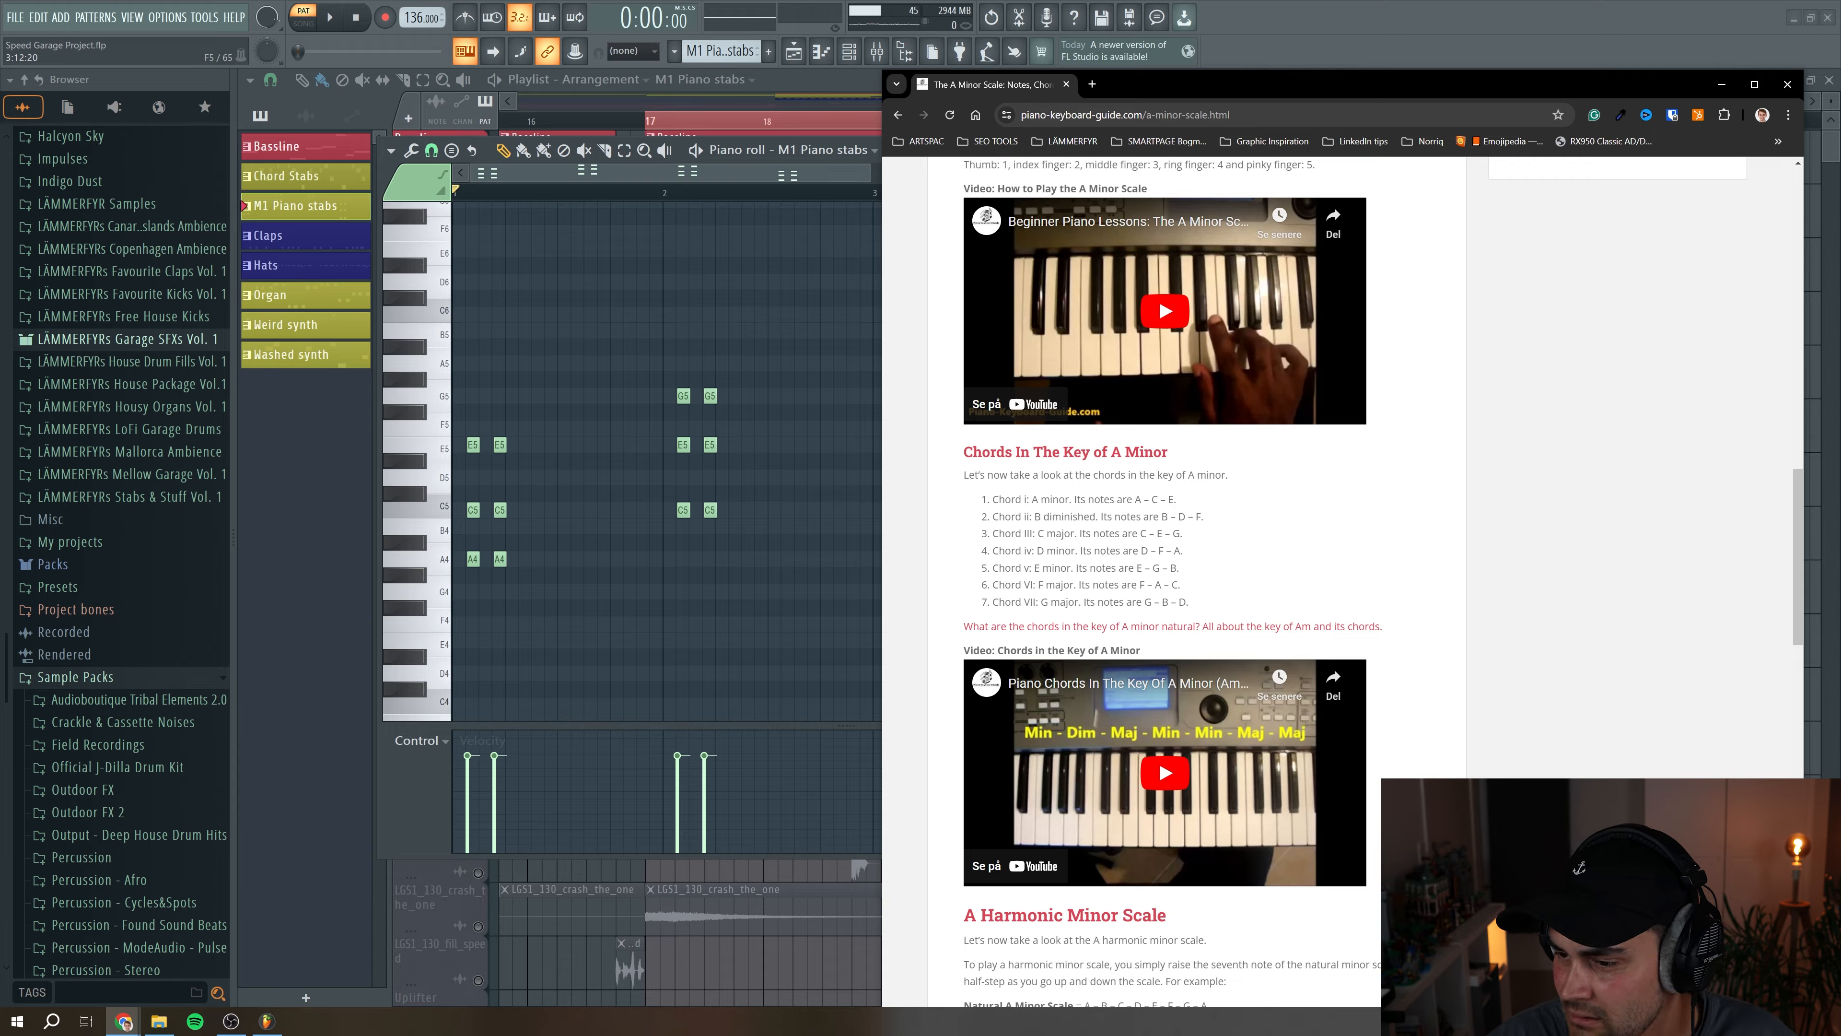
drag(1461, 88, 1214, 112)
click(1482, 109)
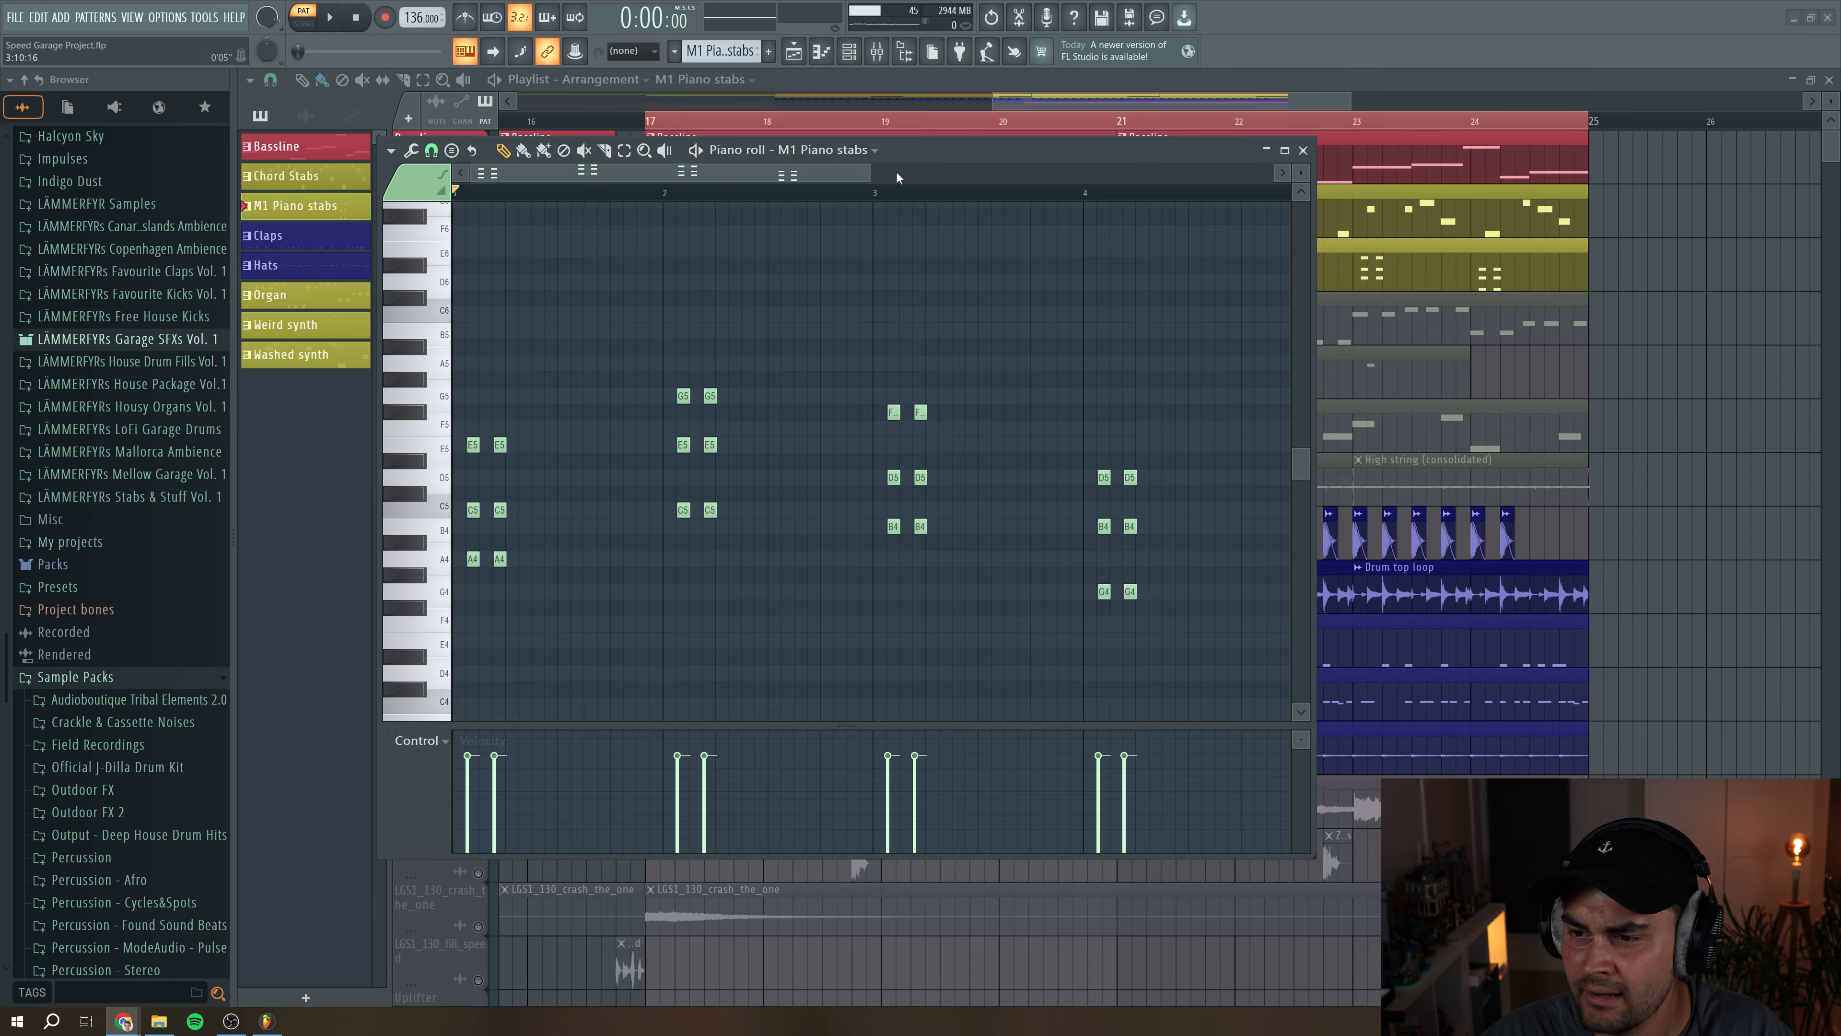
Step: Examine the first chord's notes up close and play the whole M1 Piano stabs pattern on its own
drag(872, 175, 503, 194)
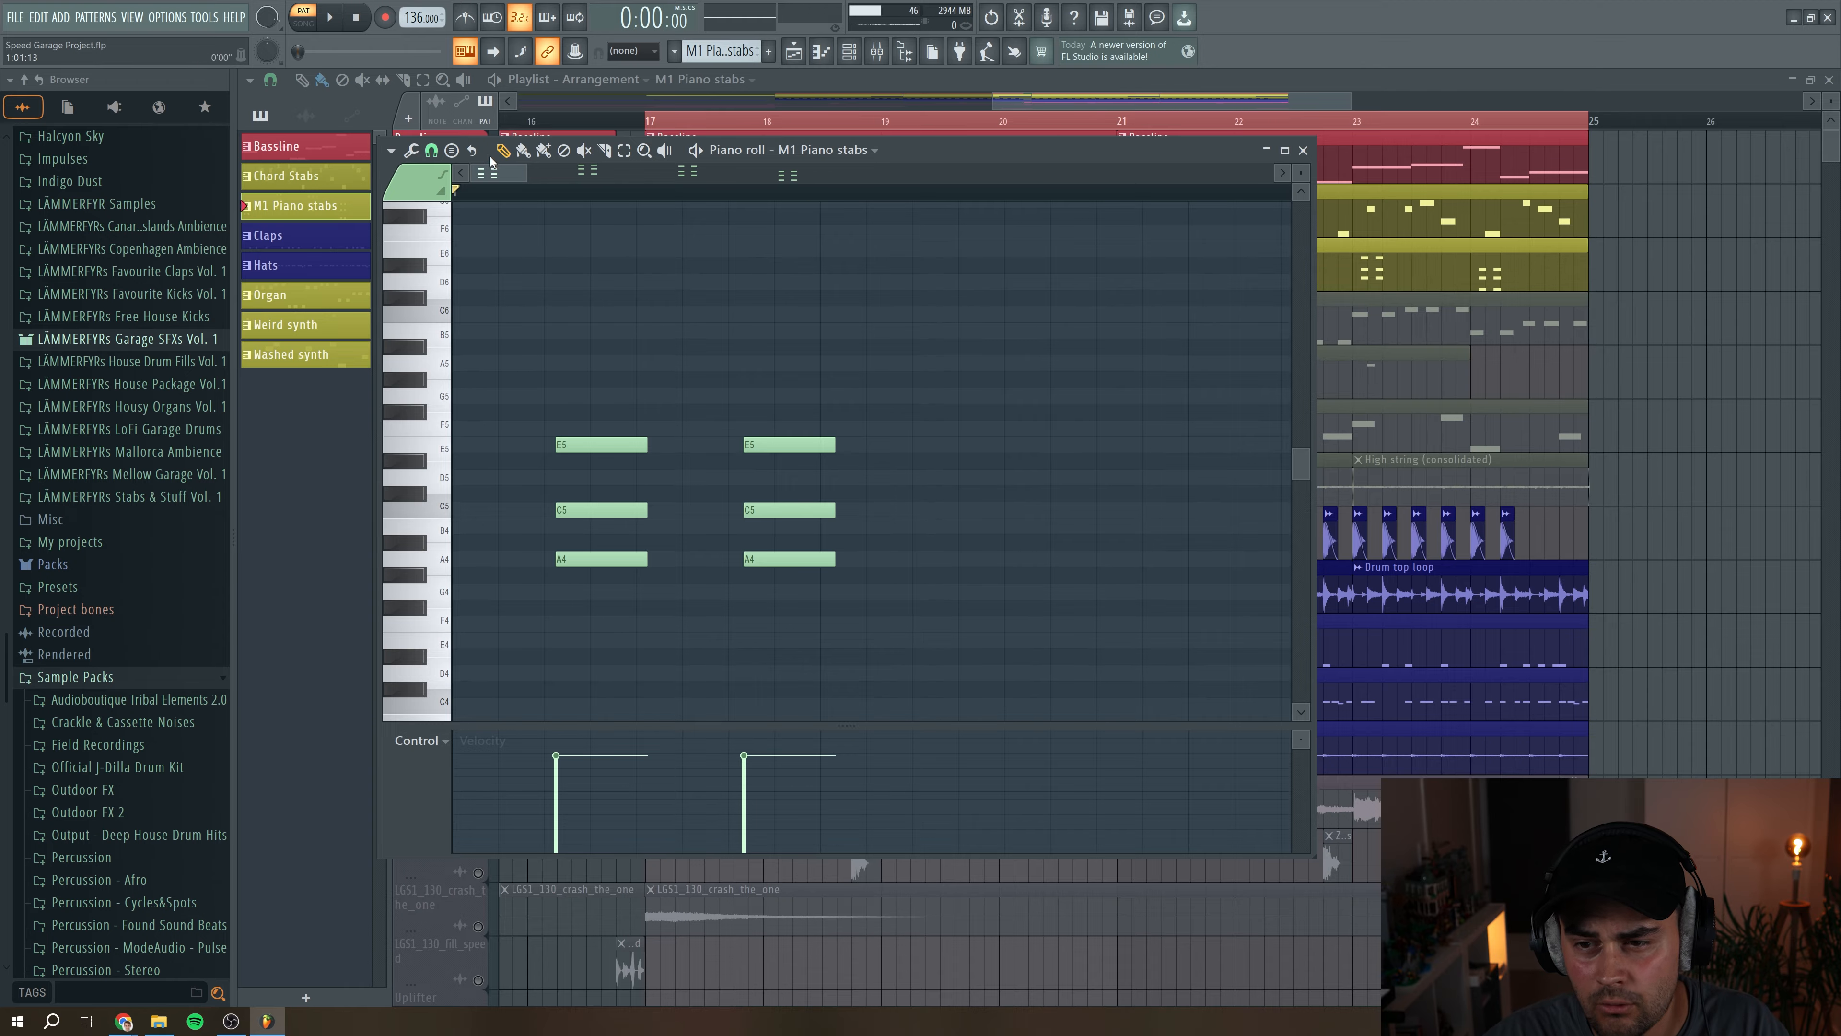
drag(523, 180, 1025, 175)
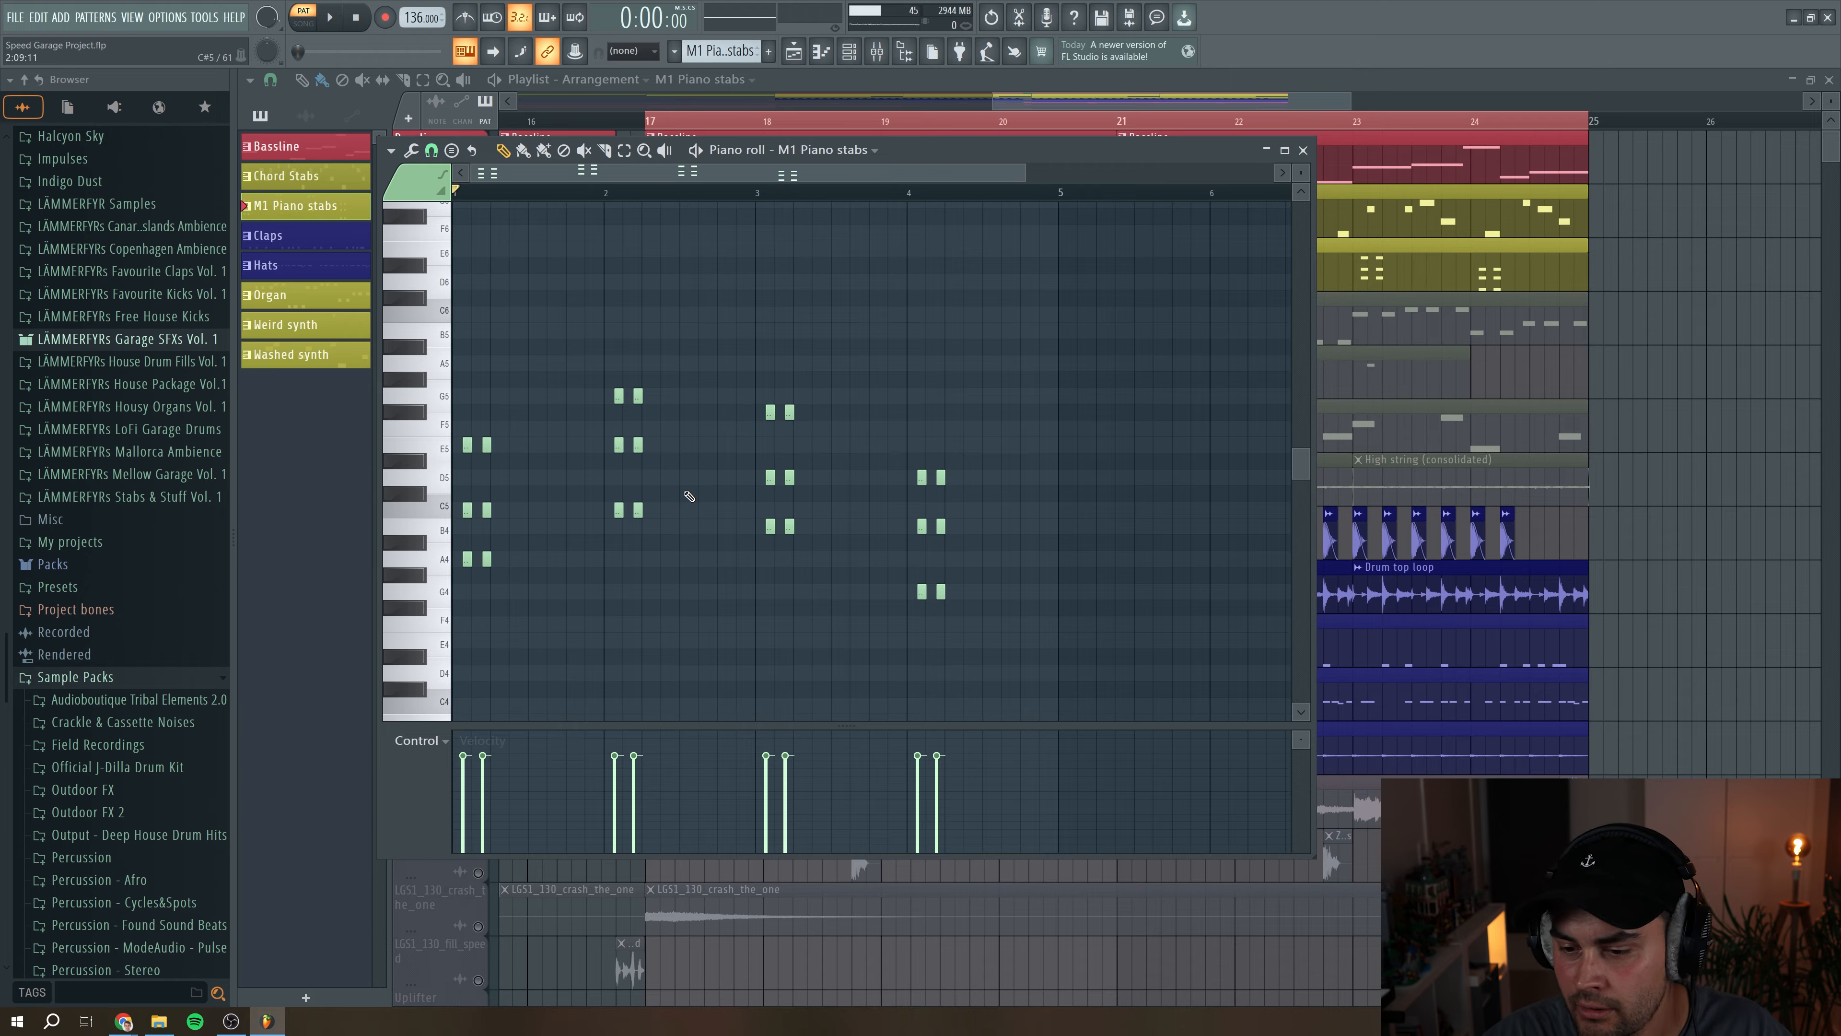
key(space)
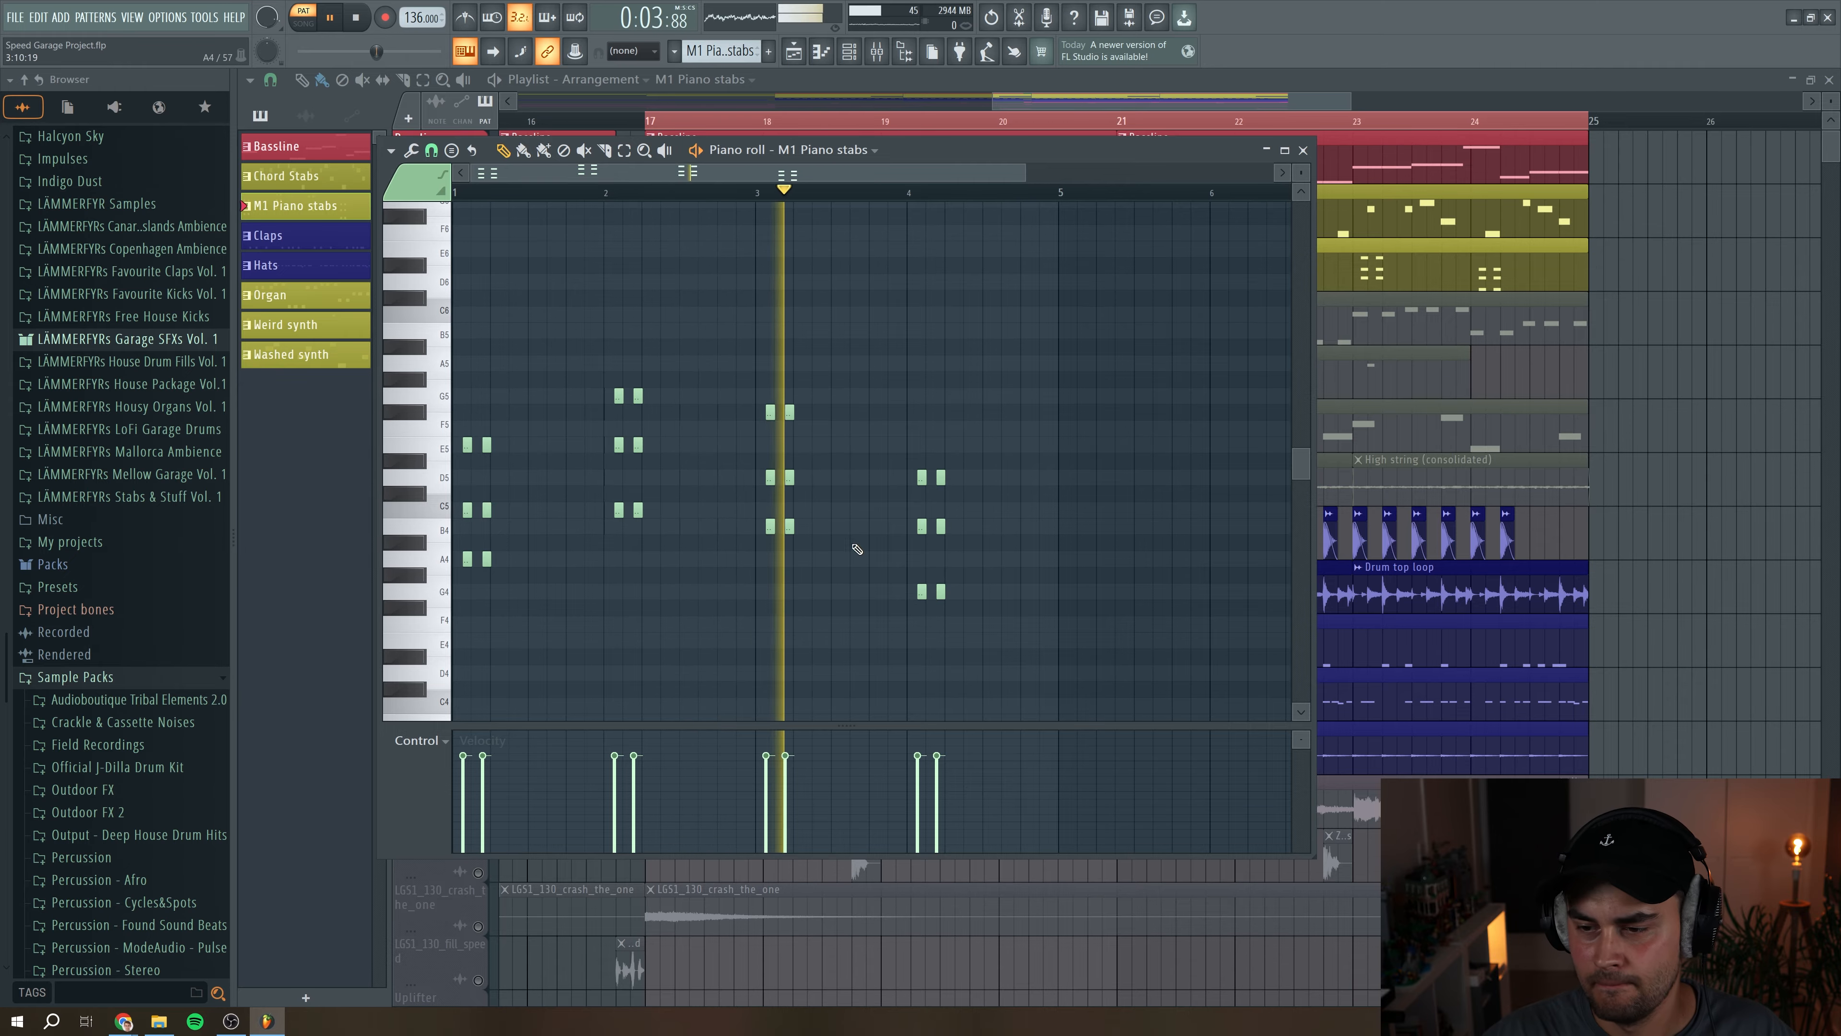
key(space)
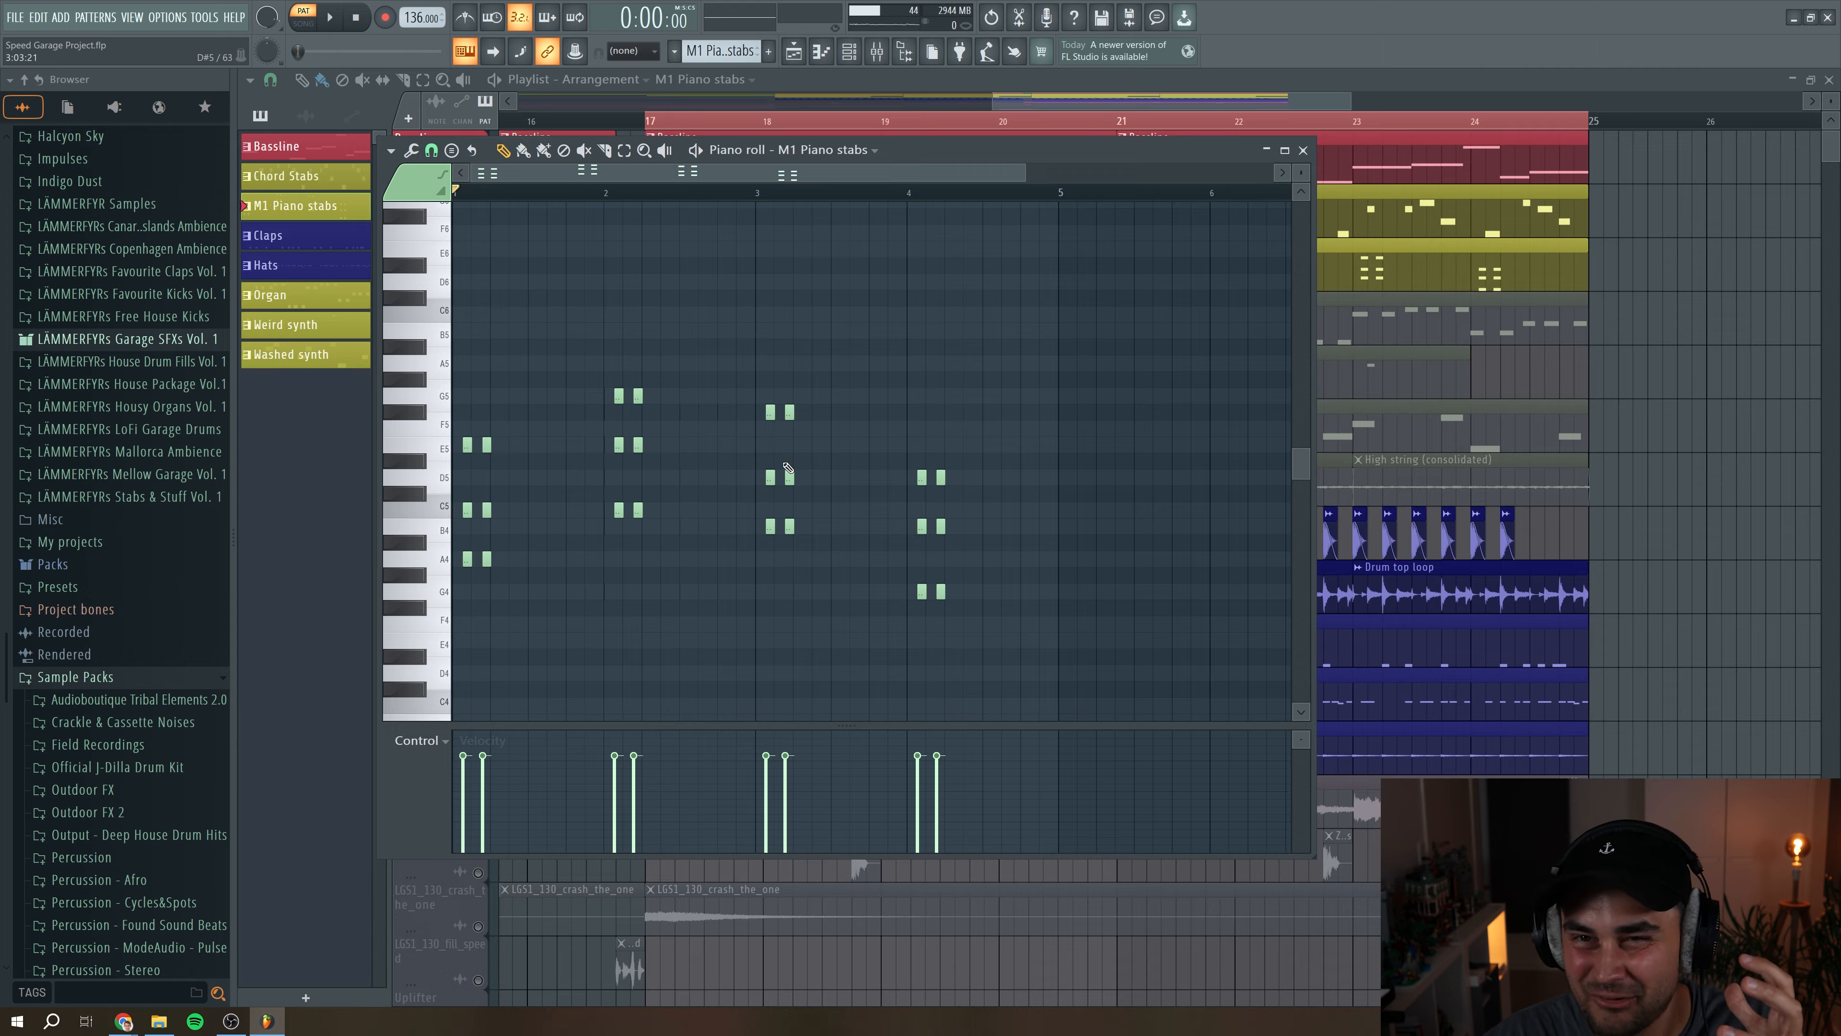
Step: Close the piano roll and view the Korg M1 patch on the M1 Piano stabs channel
click(1305, 151)
click(849, 51)
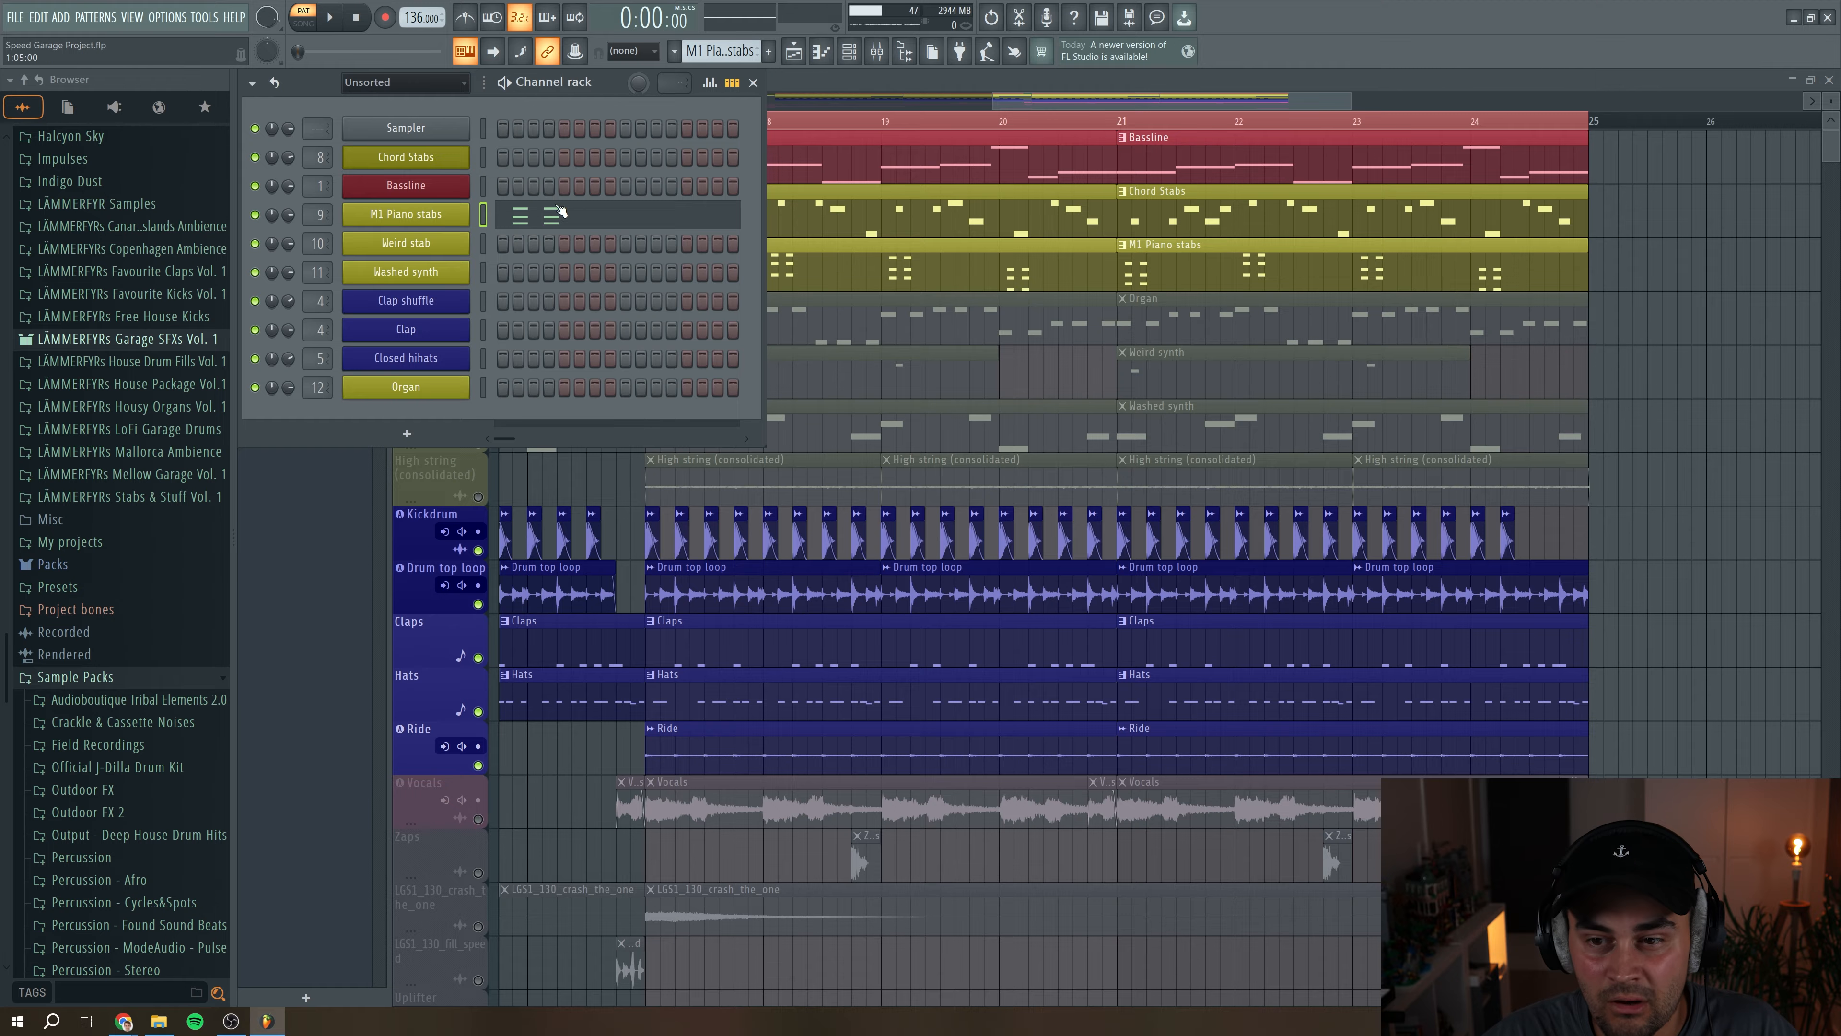
click(430, 219)
drag(426, 152, 541, 259)
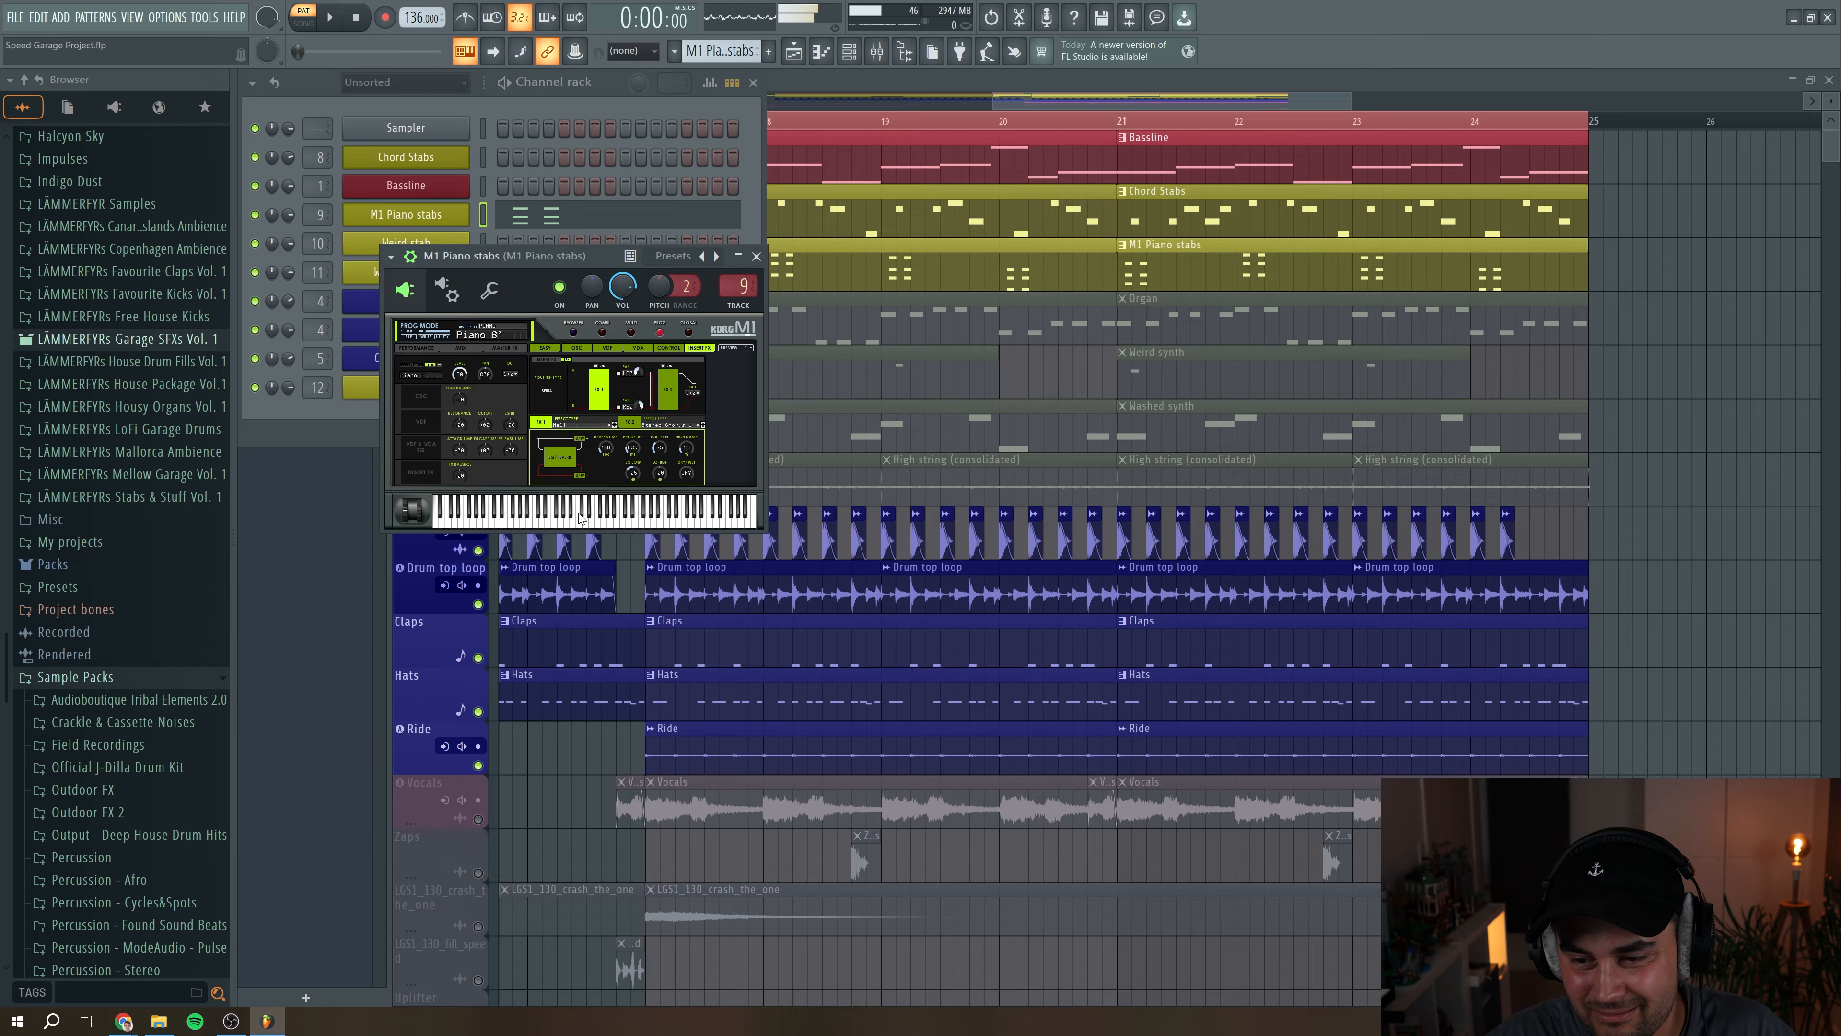
Step: Inspect the Fruity parametric EQ 2 and Decapitator on the M1 Piano stabs mixer track, then close Decapitator
double_click(743, 279)
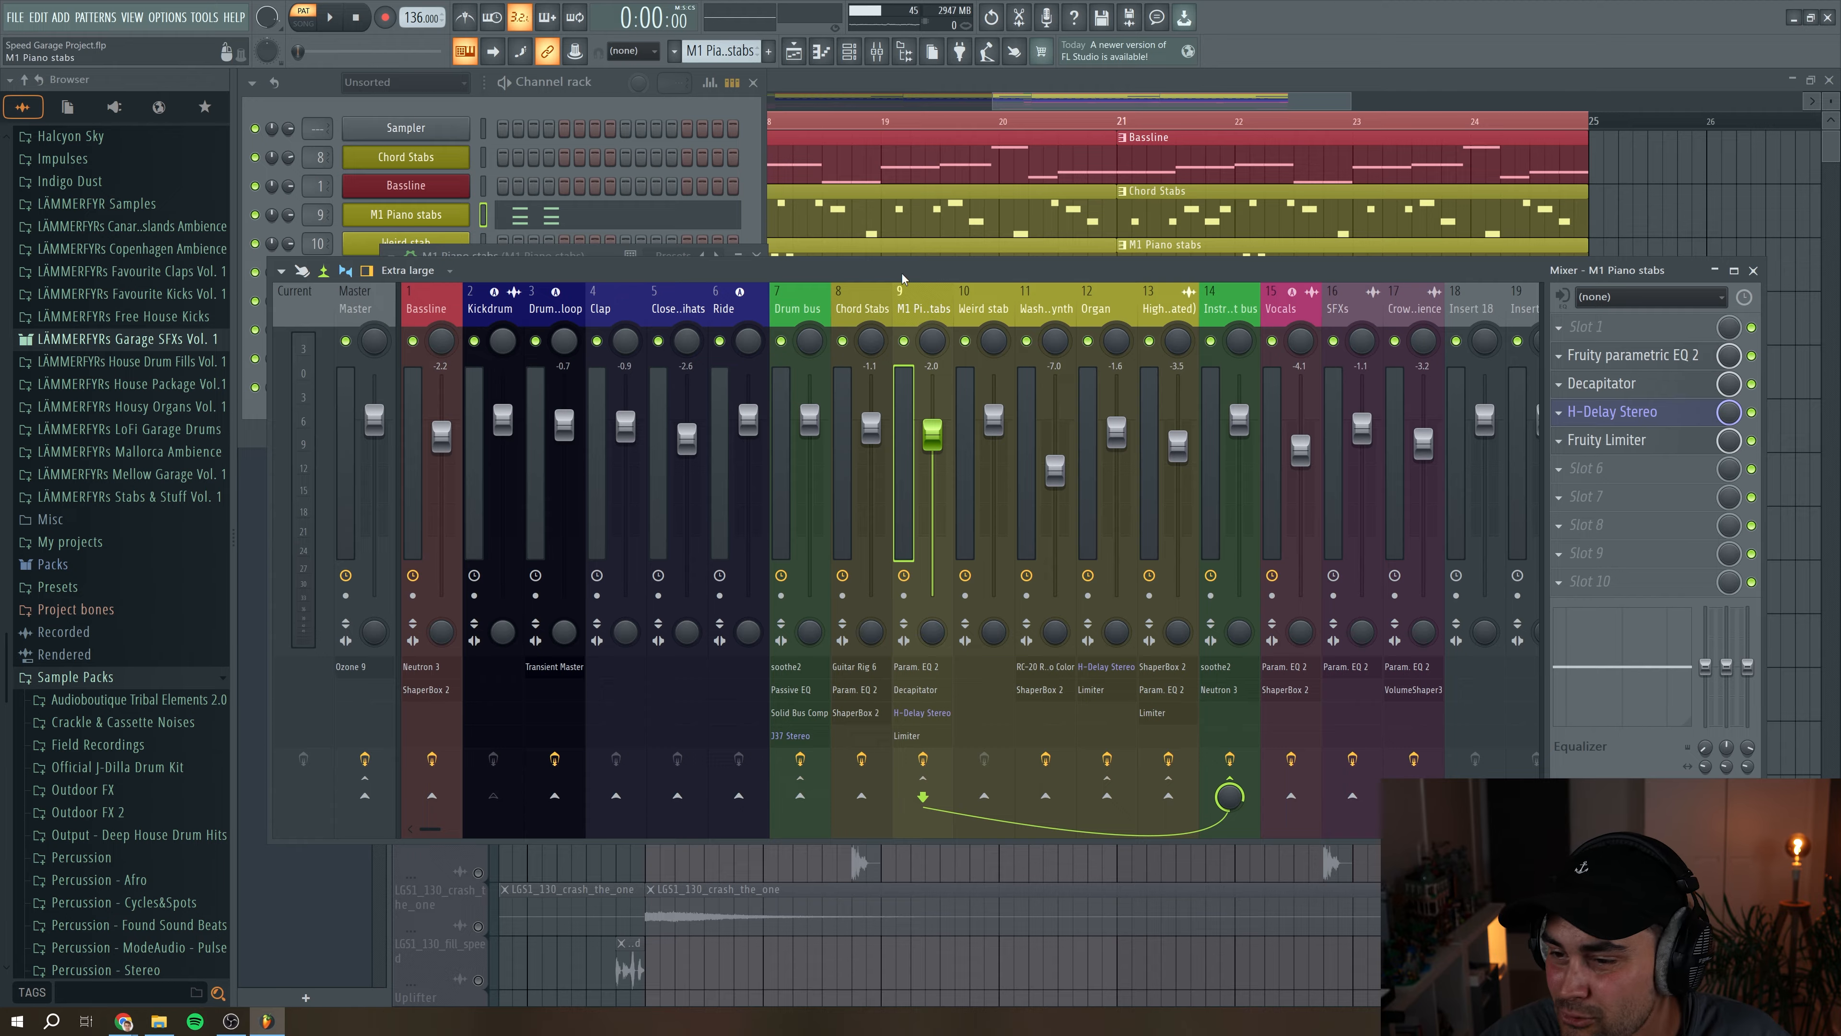
click(1623, 355)
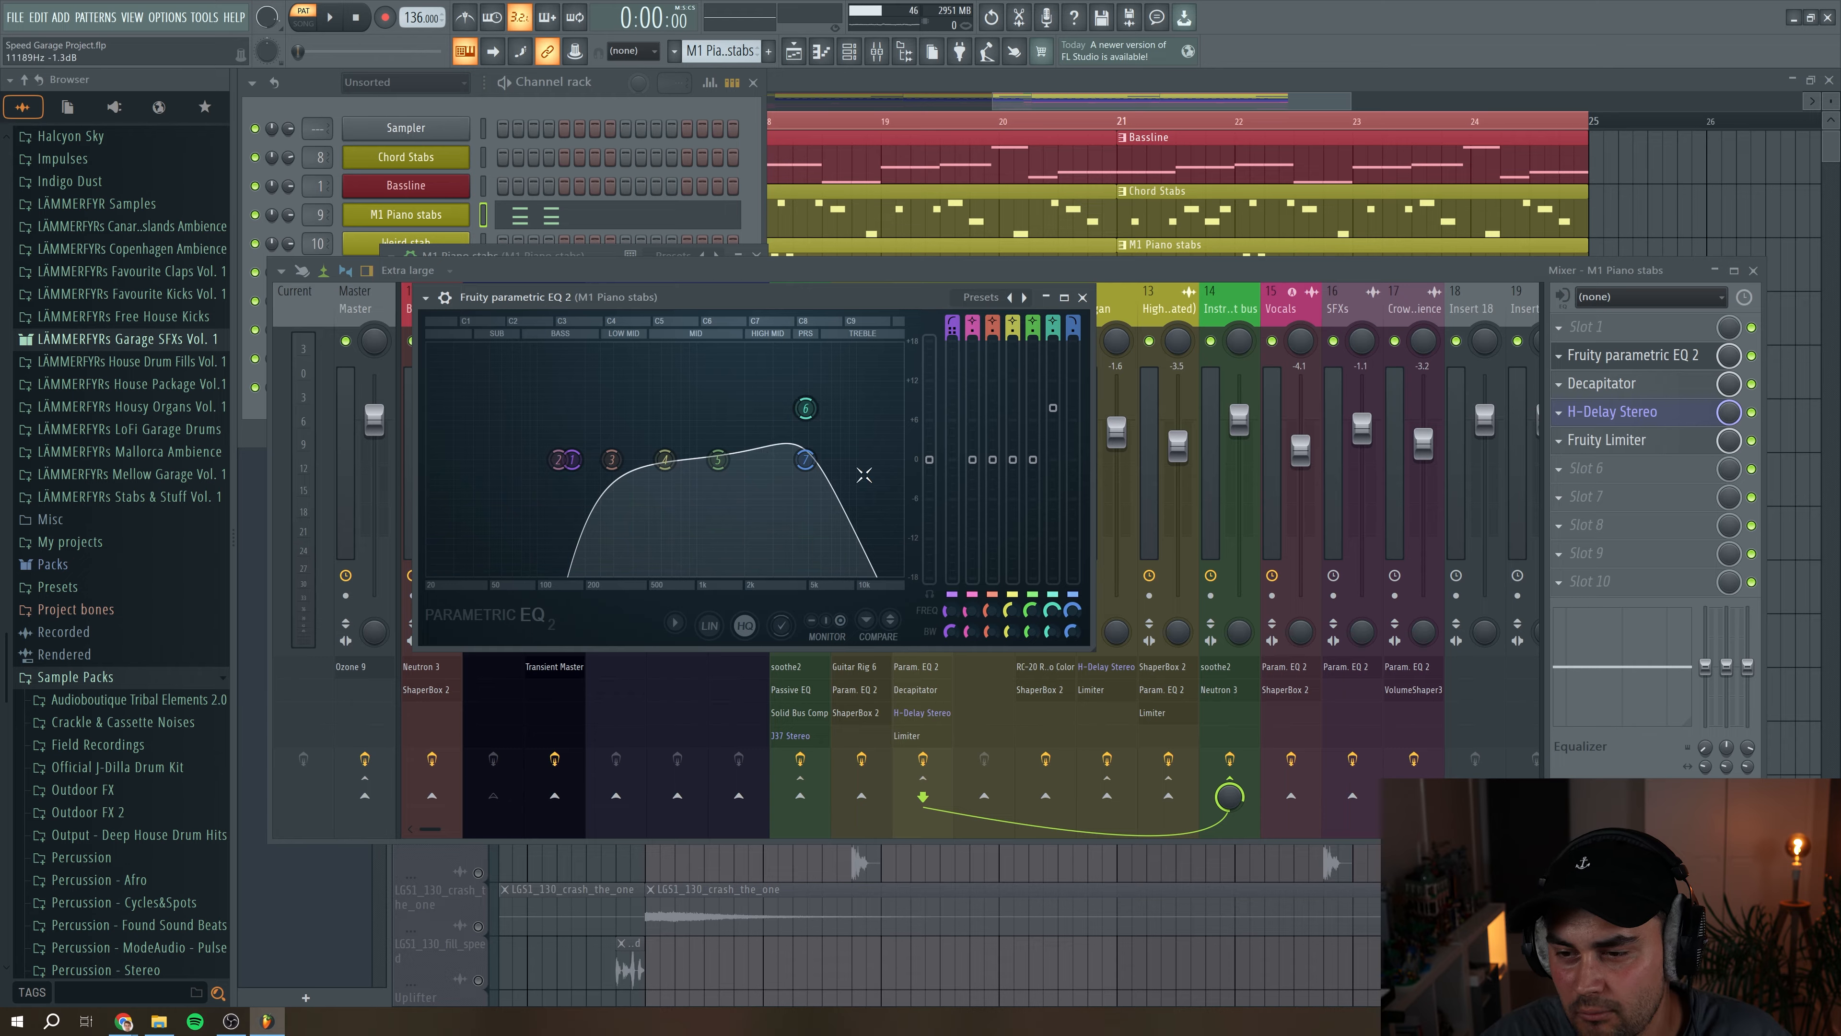
drag(804, 408, 807, 412)
click(1640, 385)
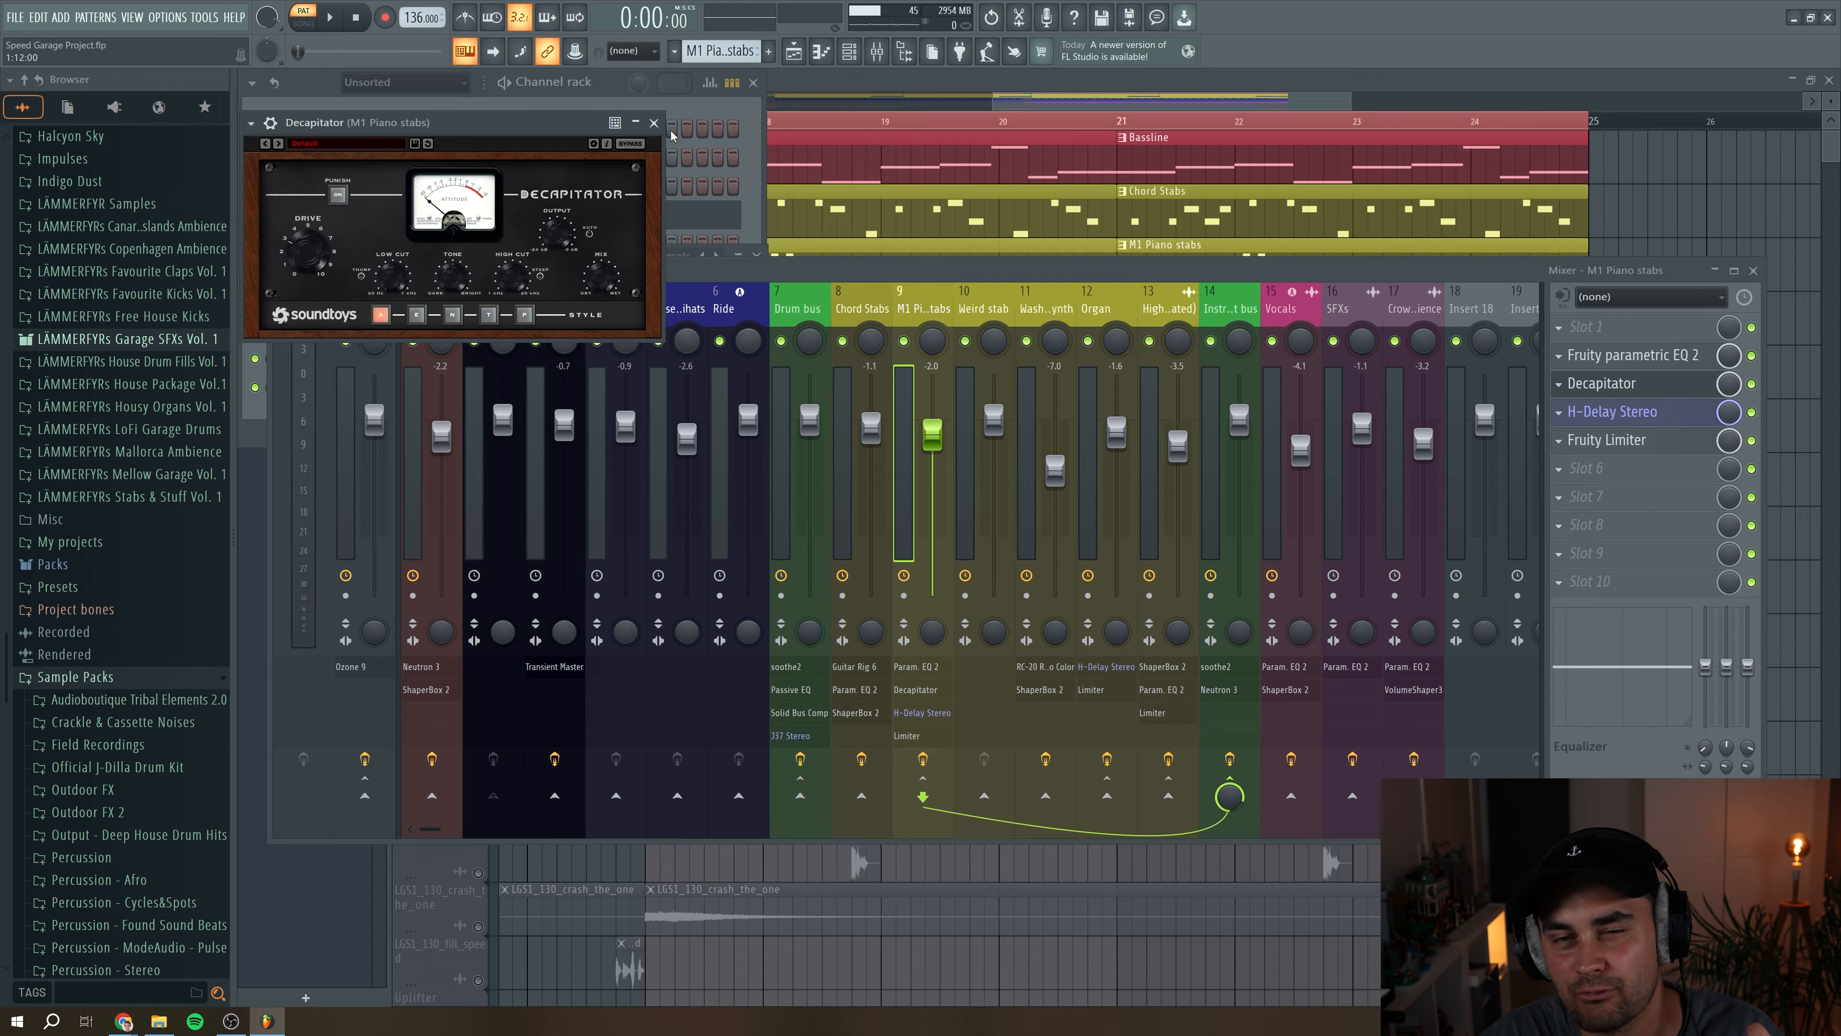
click(653, 123)
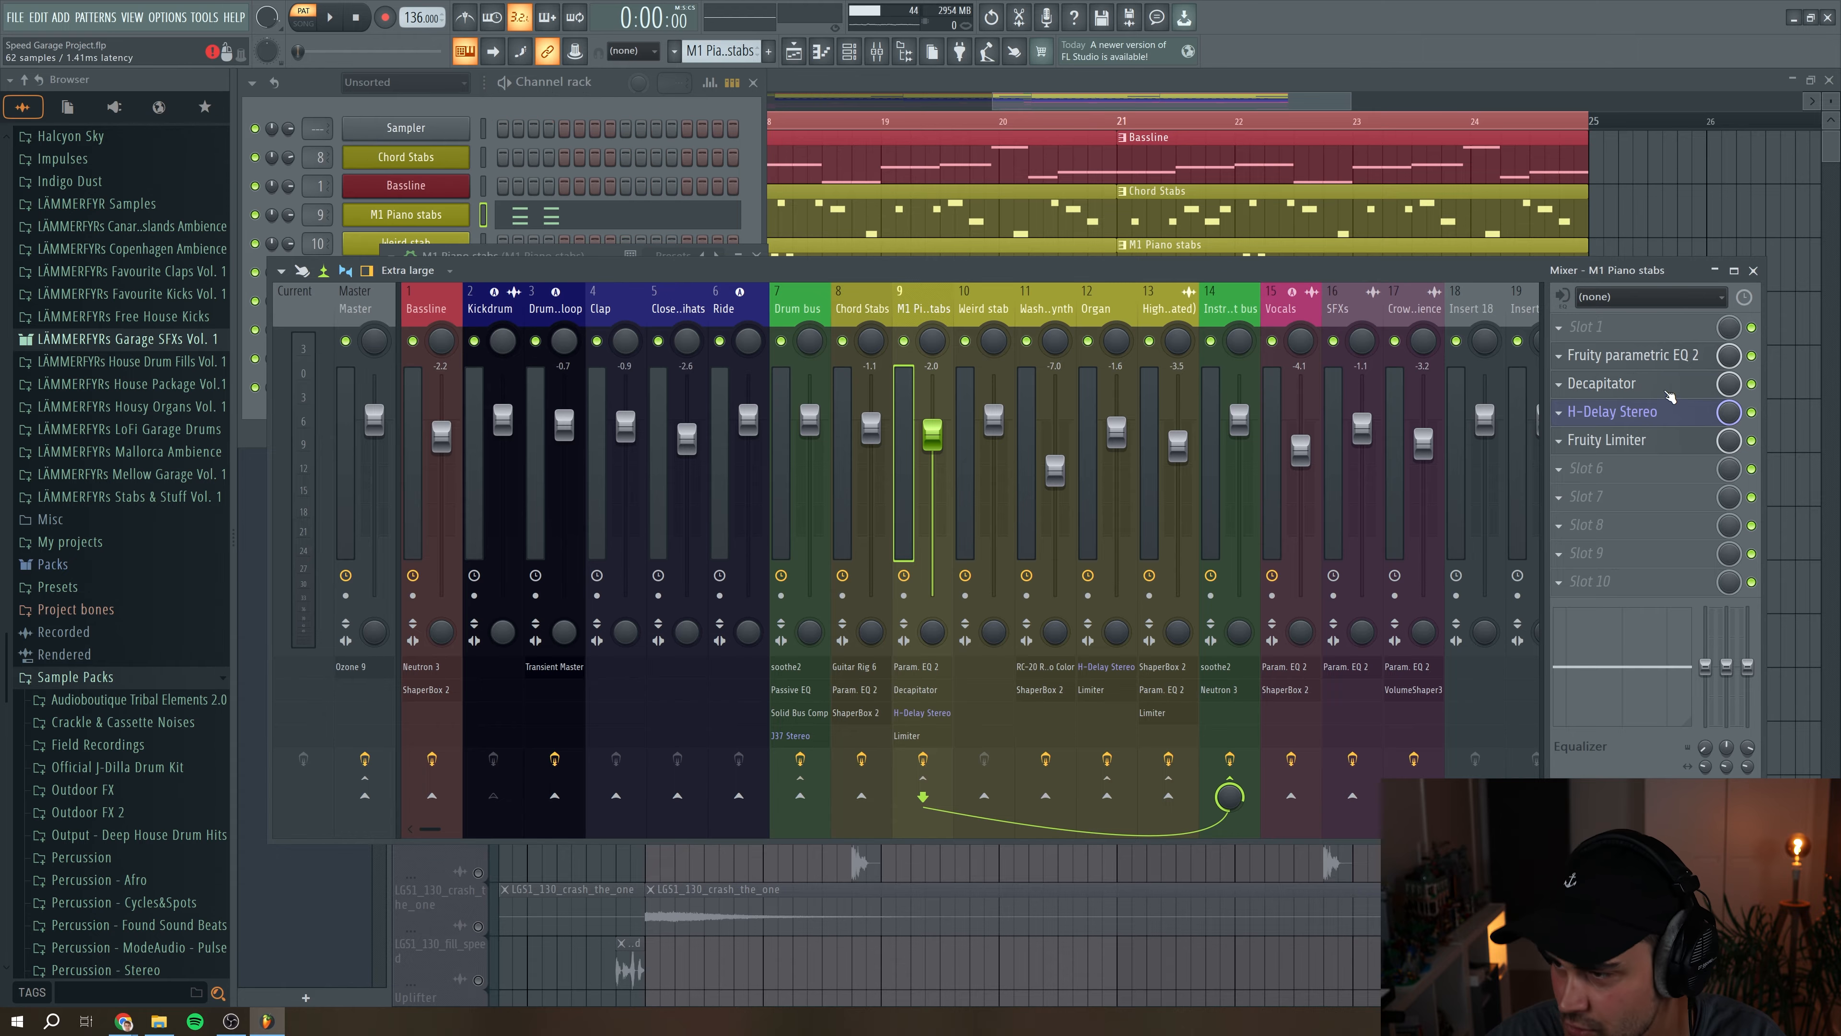
Step: Inspect the H-Delay Stereo delay and filter settings on the M1 Piano stabs track and close the plugin
click(1676, 415)
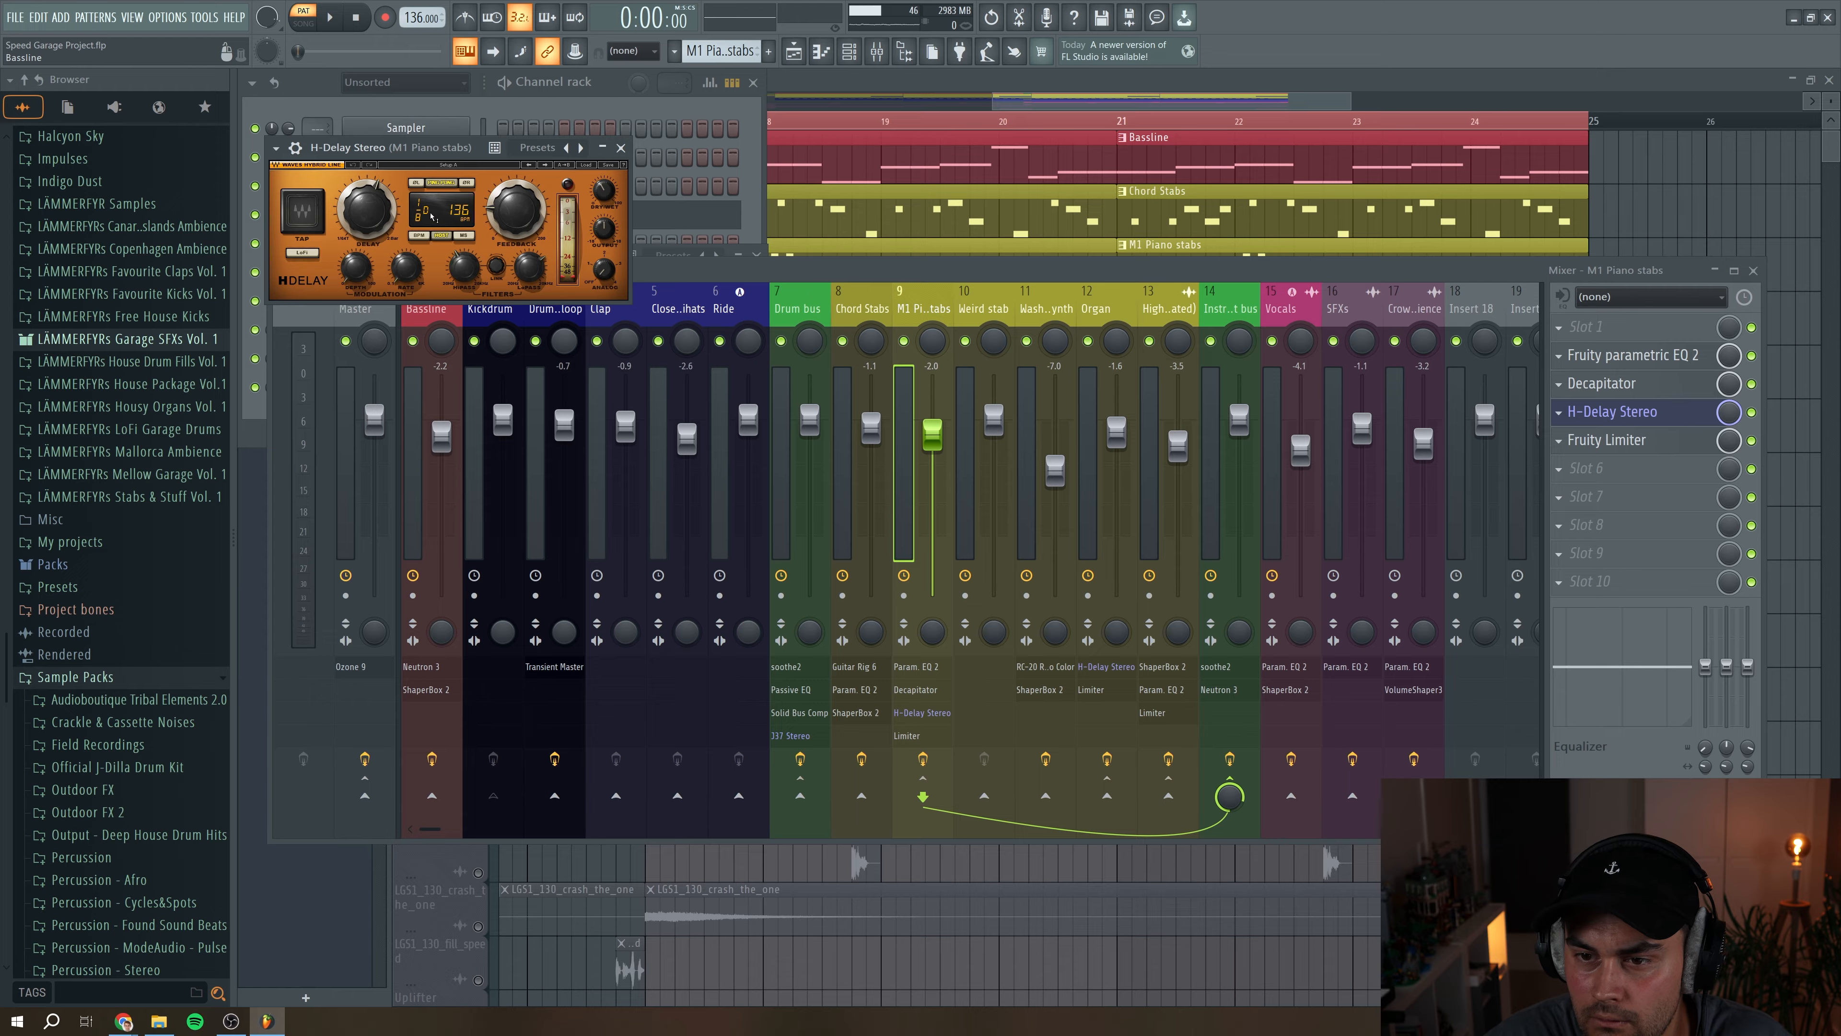
drag(464, 267, 464, 266)
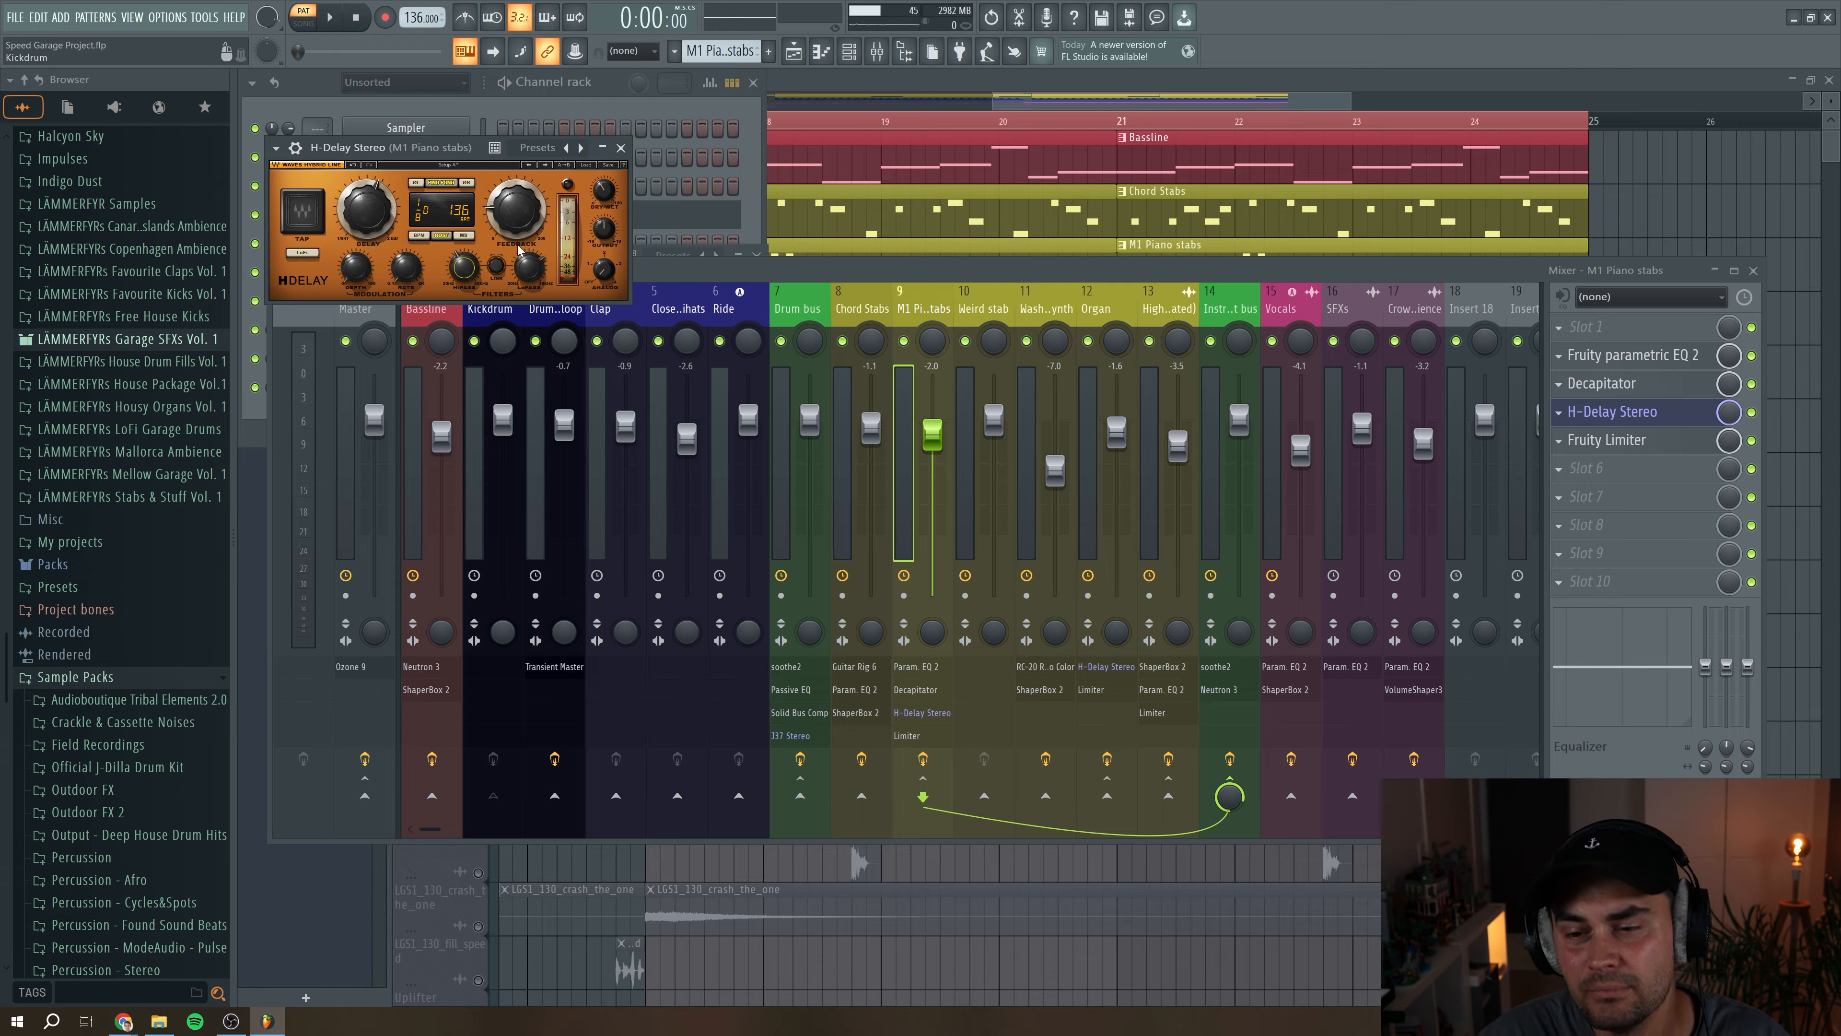
click(528, 271)
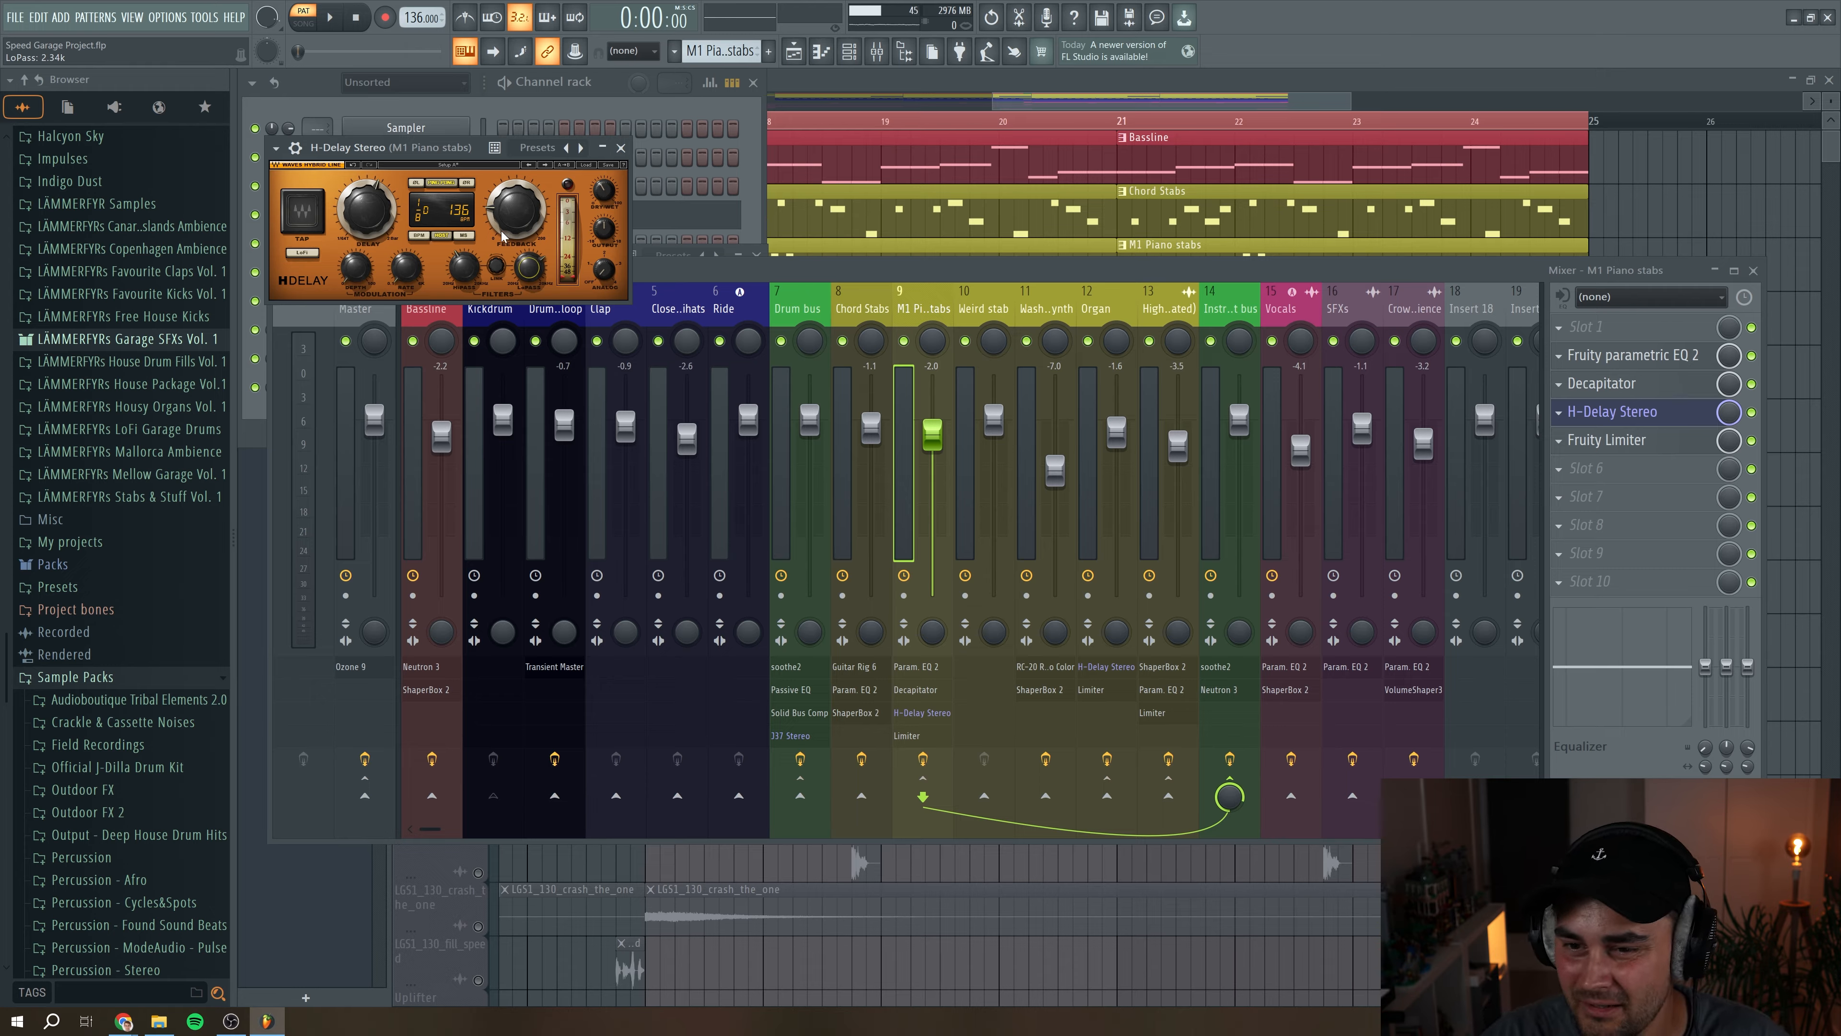
click(621, 147)
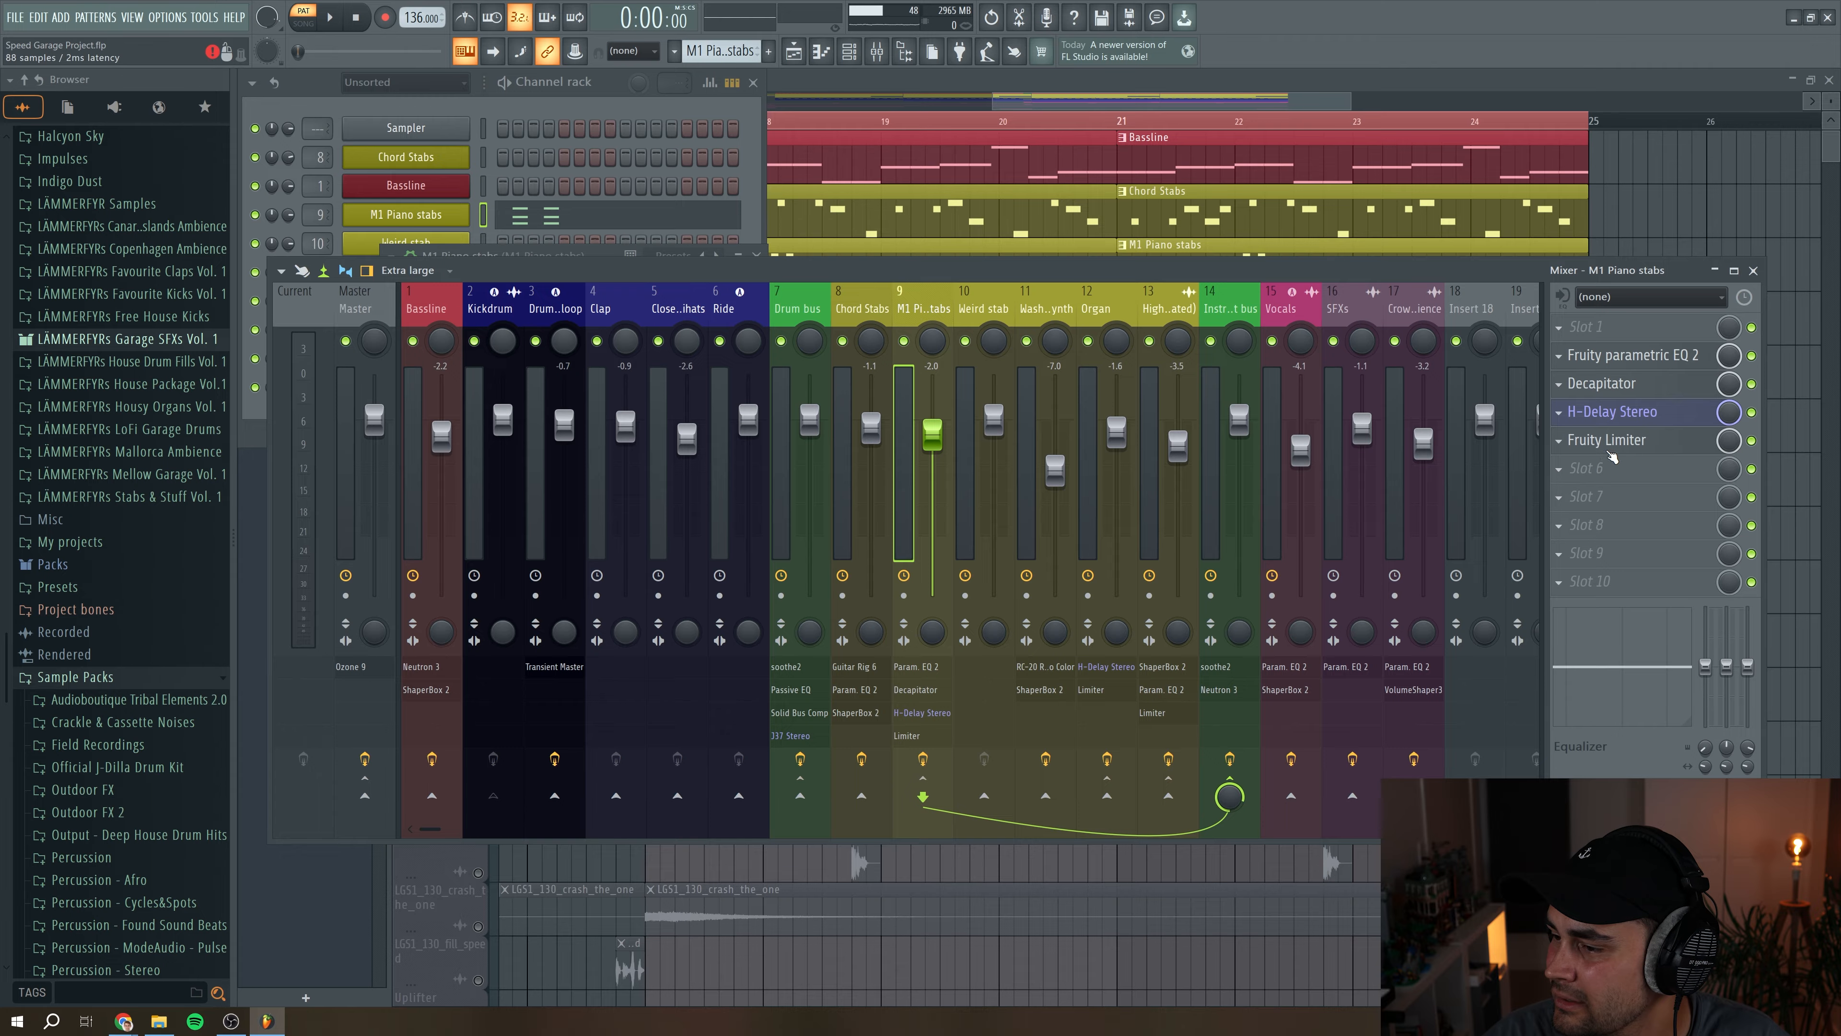
Step: View the Fruity Limiter's compressor settings on the M1 Piano stabs track and close the plugin
click(1631, 447)
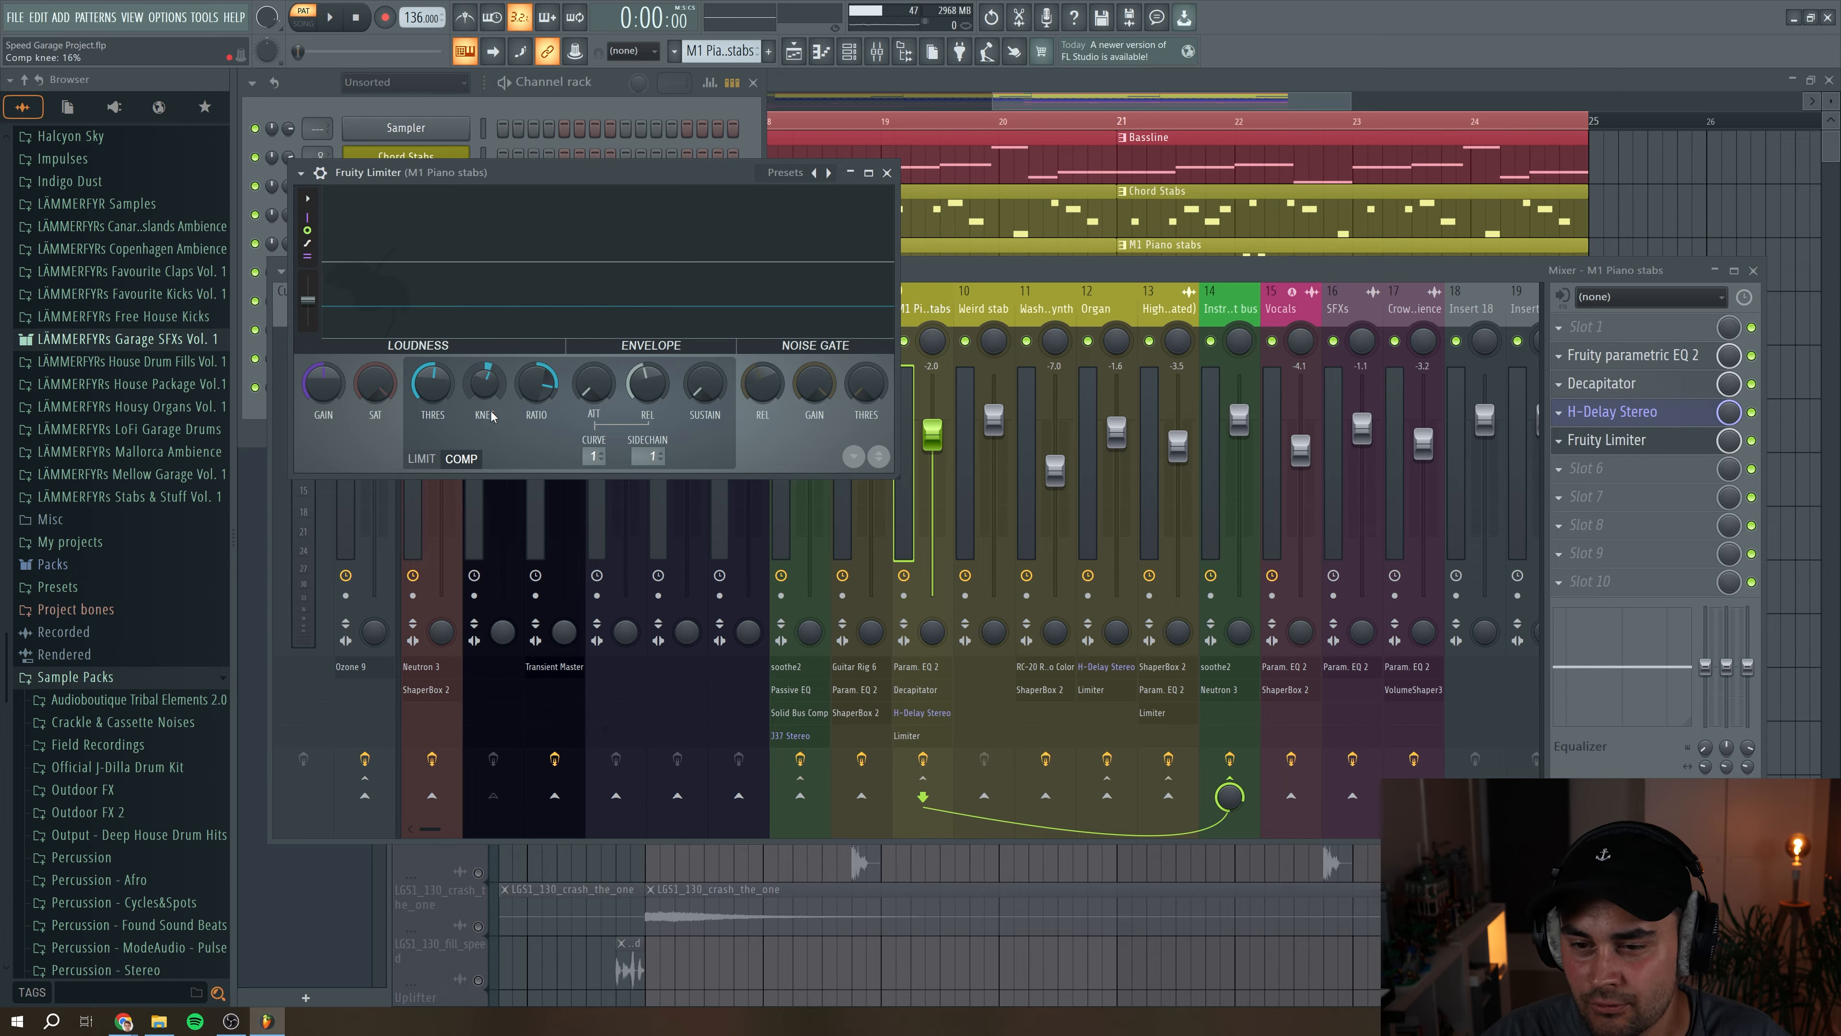
drag(725, 173, 1014, 147)
click(1175, 147)
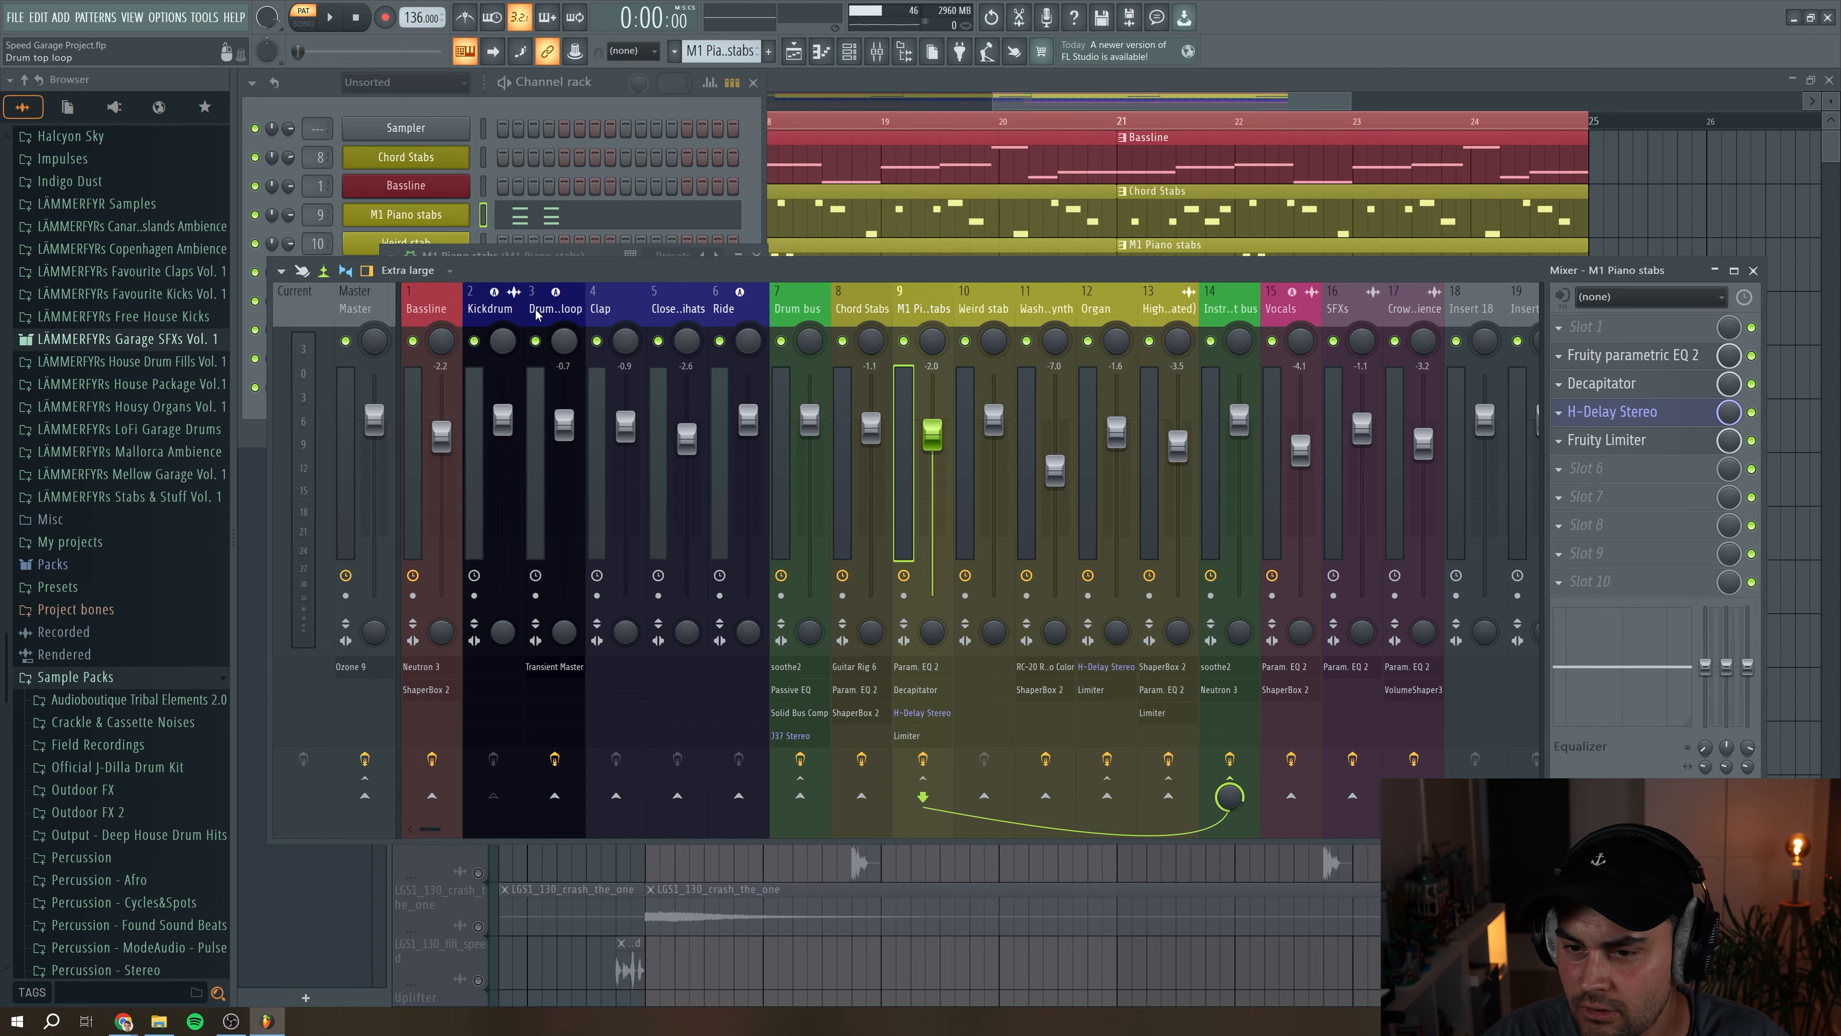
Step: Inspect the Kickdrum mixer track's sends and the sidechain routing options for another track, then reselect the M1 Piano stabs track
click(495, 297)
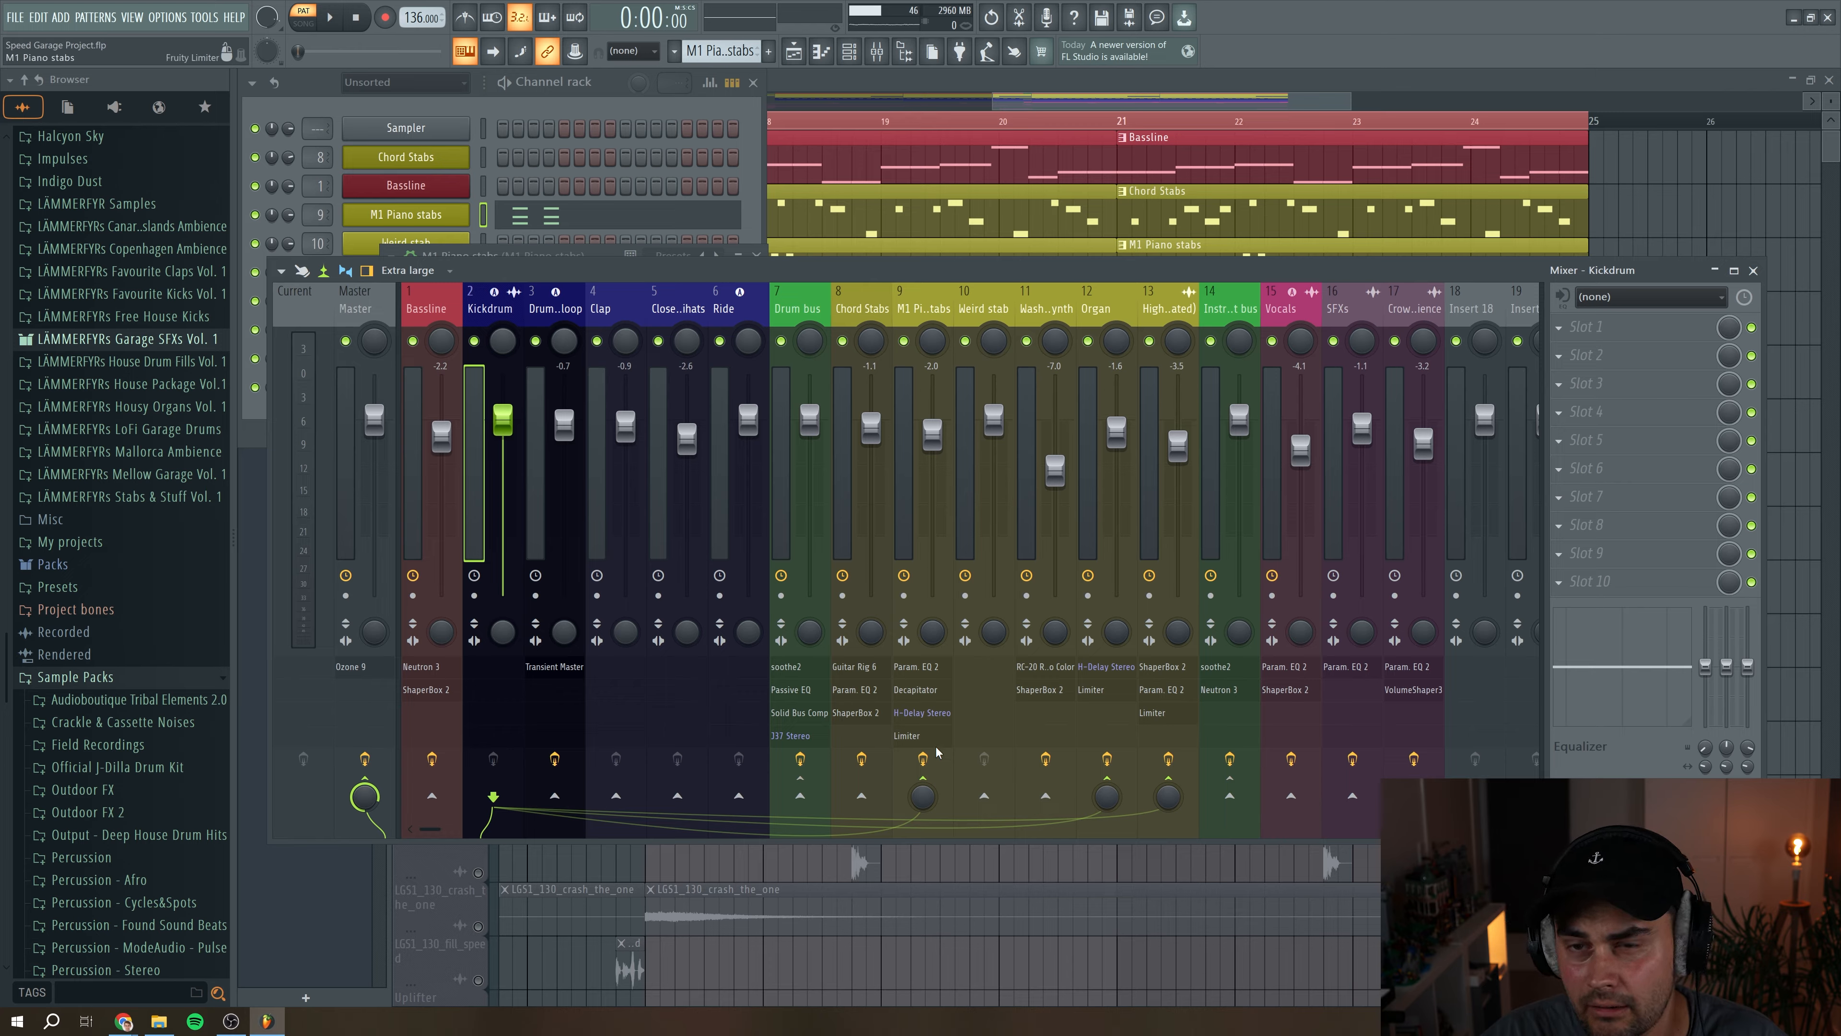
right_click(974, 798)
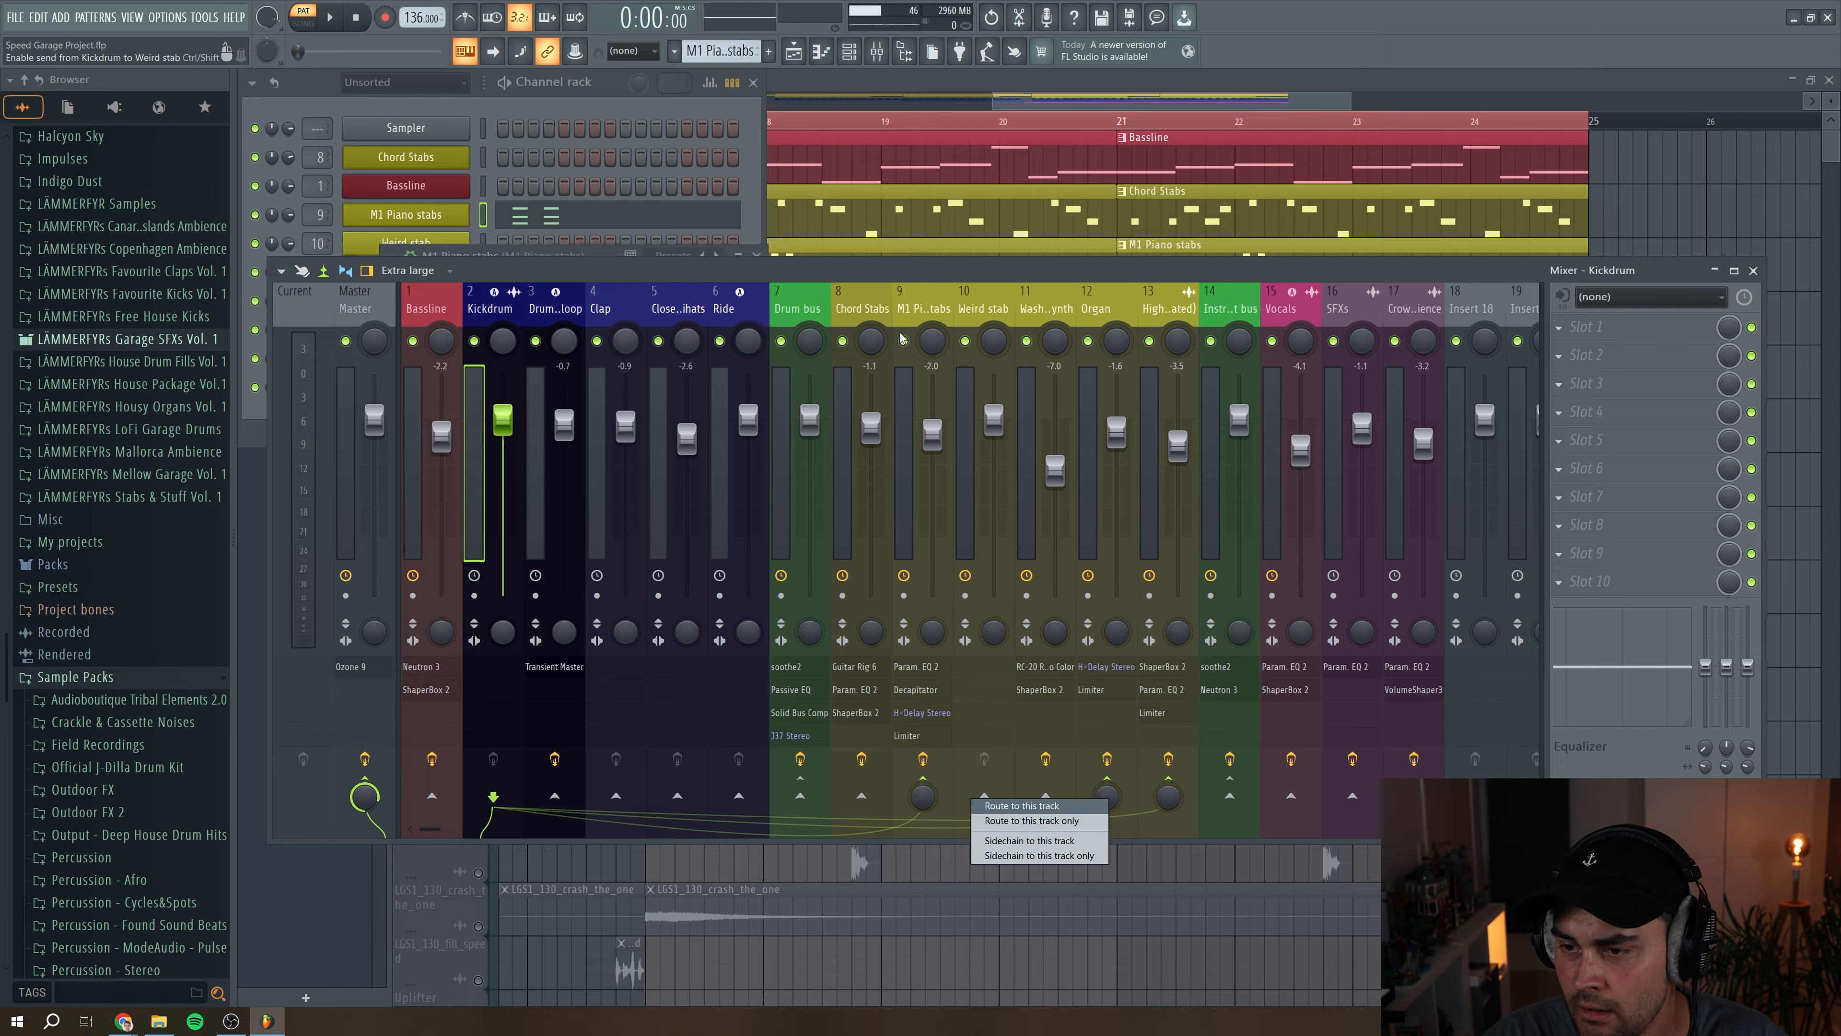
click(884, 276)
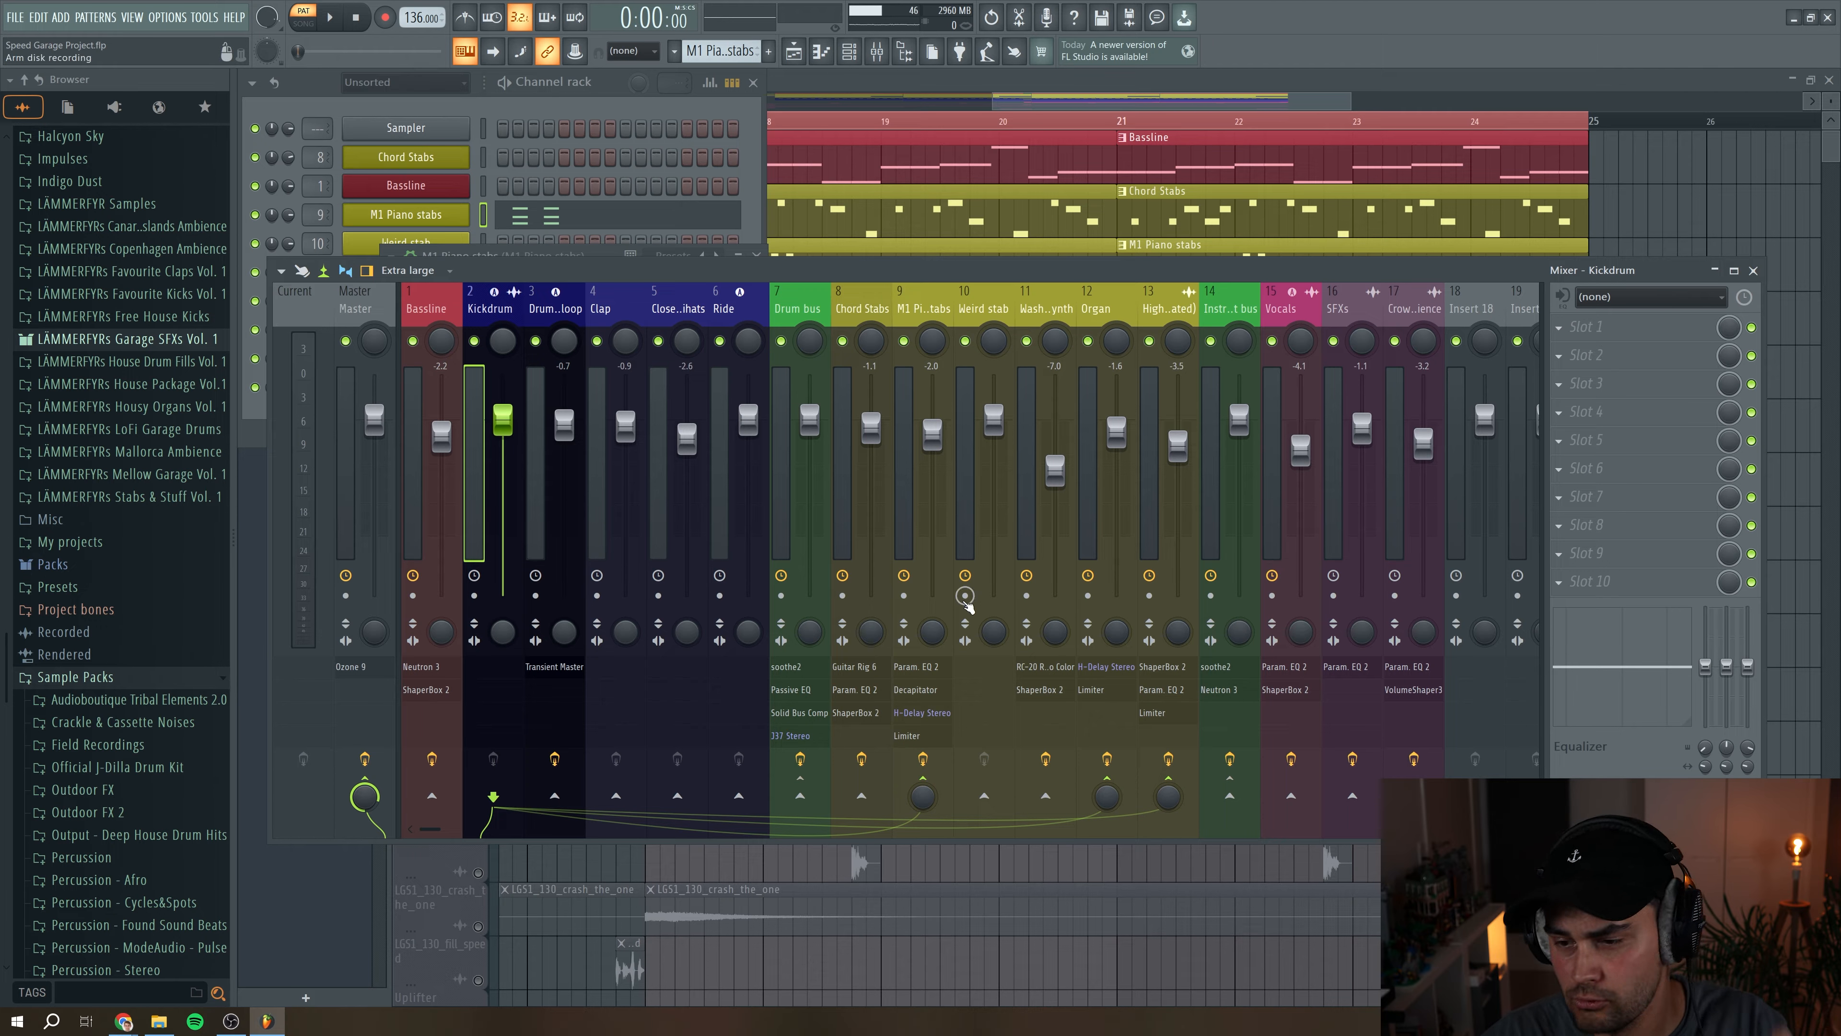
click(872, 293)
click(925, 294)
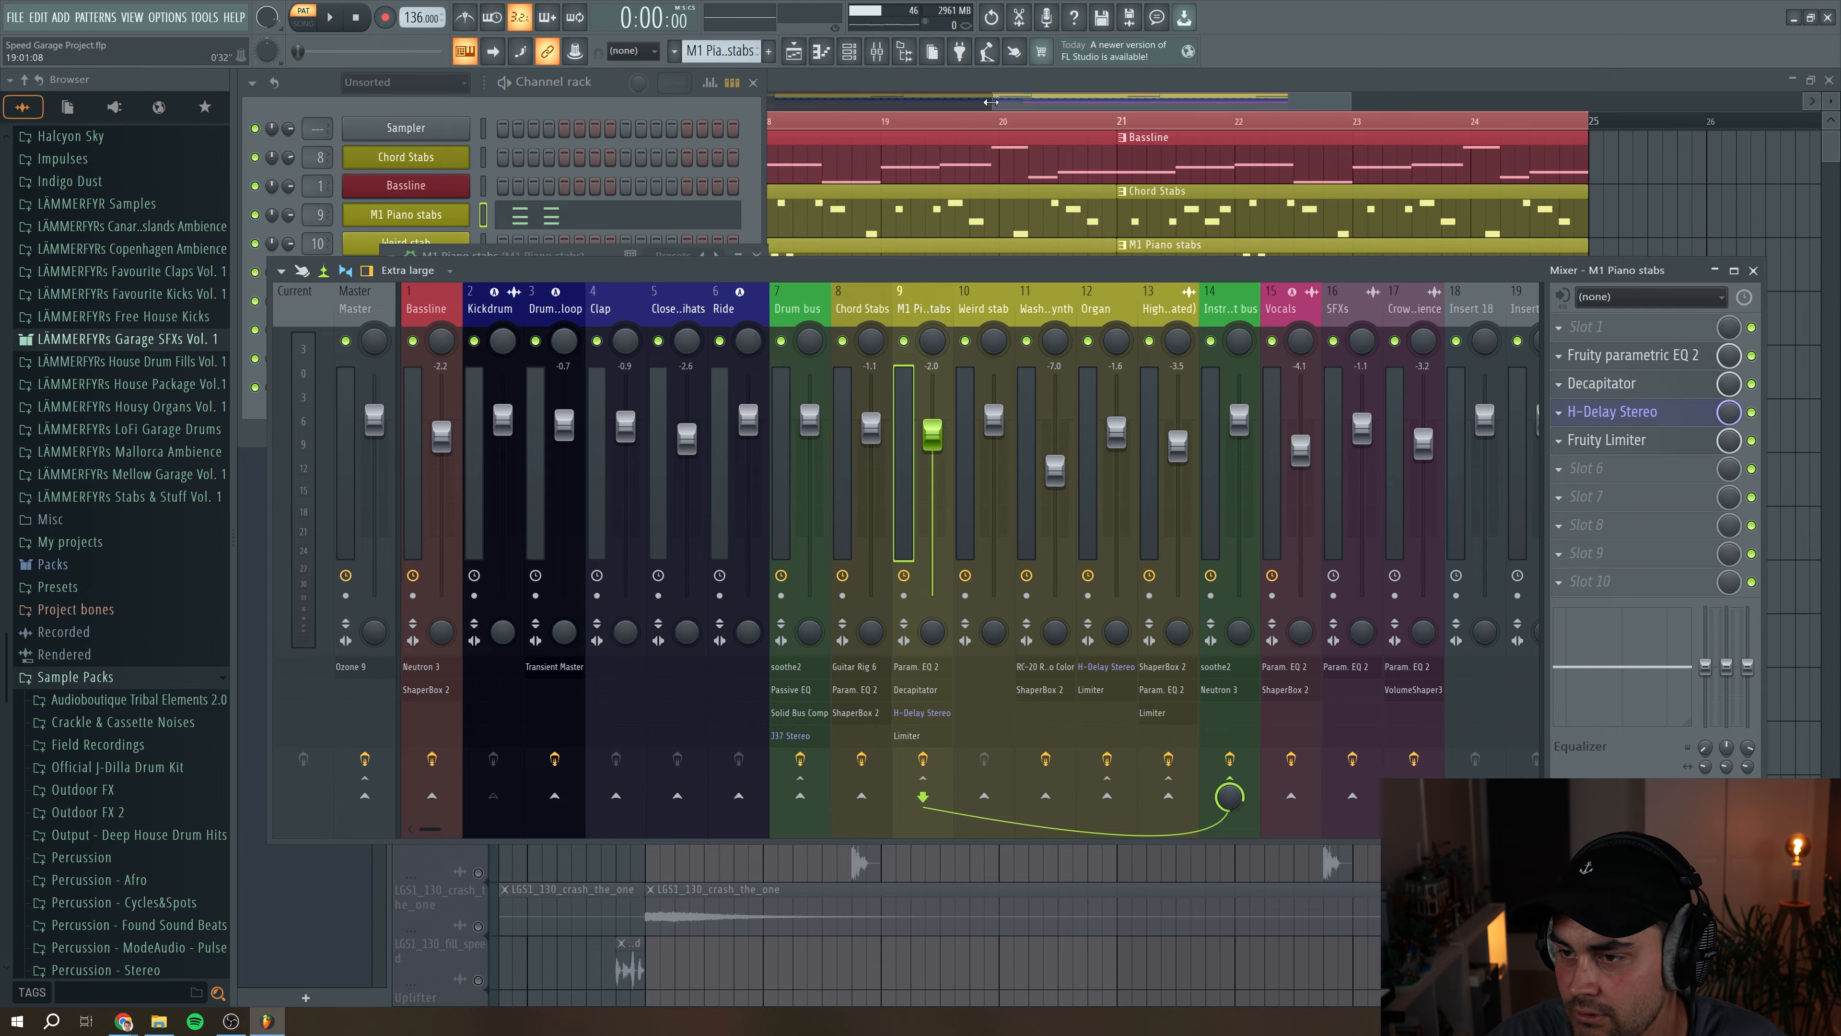
Step: Return to the playlist and play the arrangement in song mode with the M1 Piano stabs included, then stop playback
click(991, 101)
key(l)
key(space)
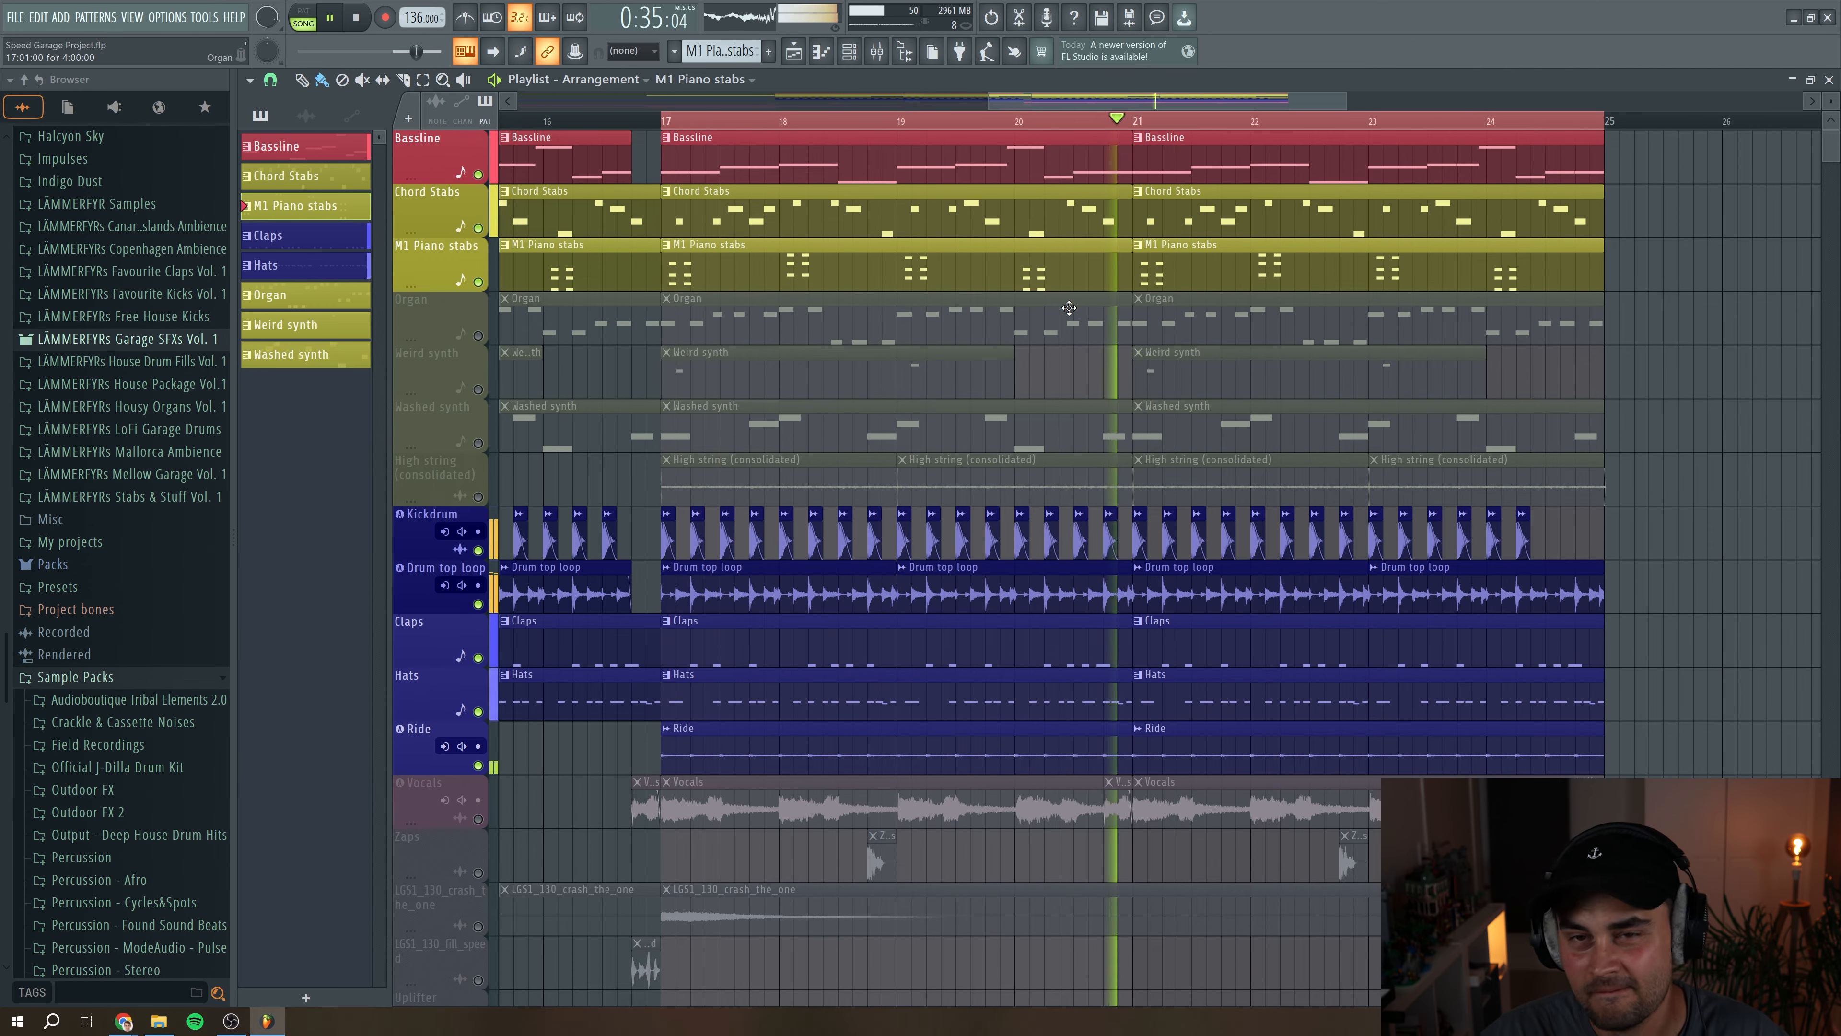
key(space)
Step: Select the Organ pattern, unmute the Organ playlist track and play the pattern on its own
click(758, 323)
click(478, 336)
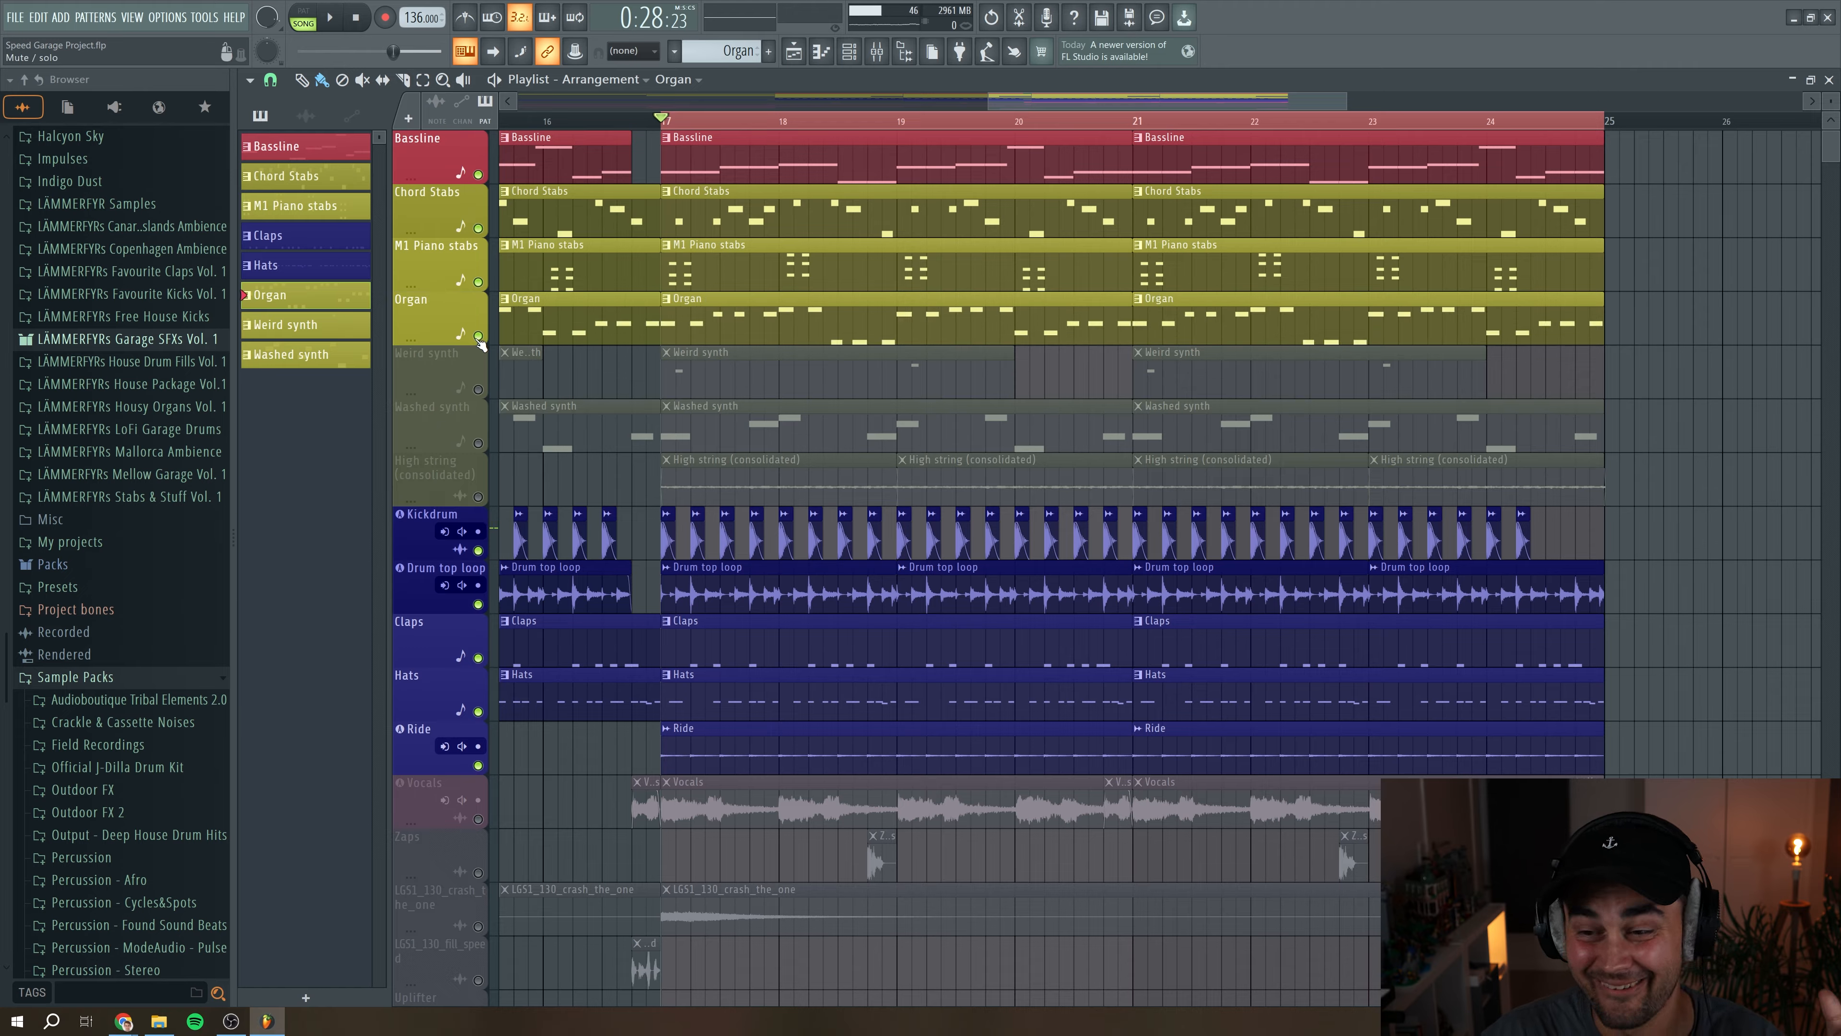
click(303, 17)
click(331, 18)
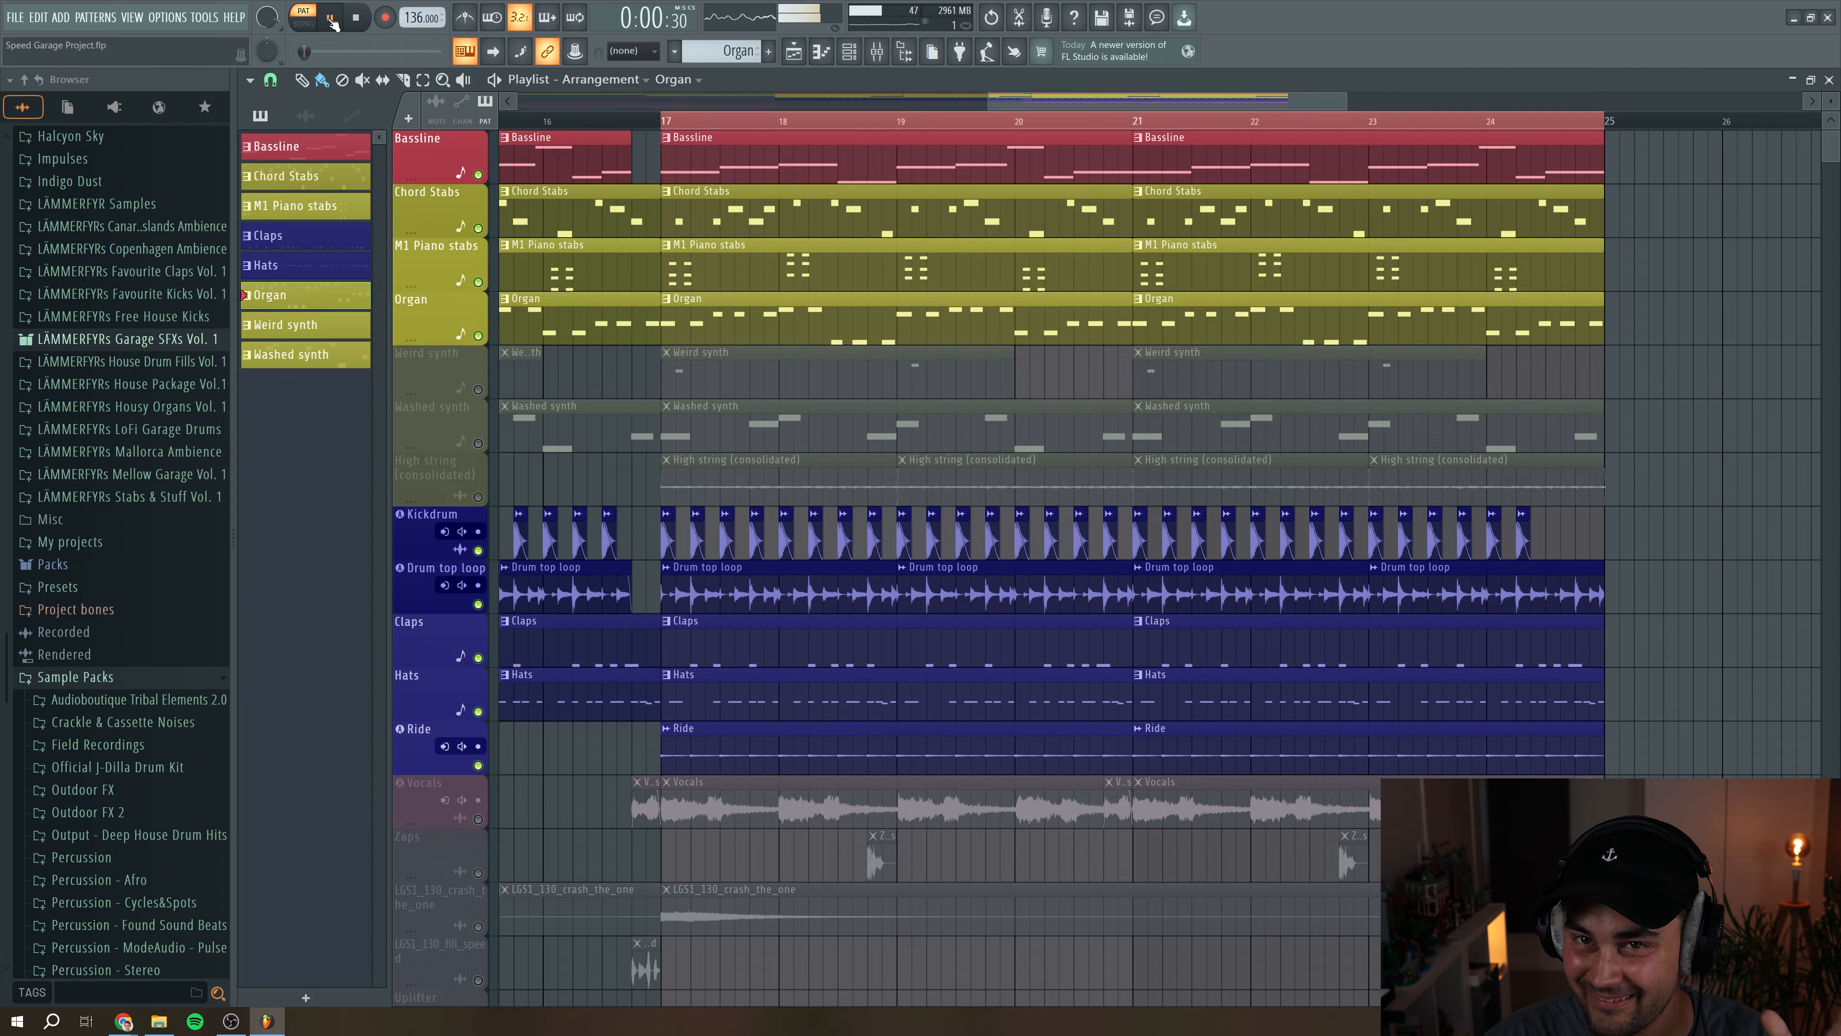
Step: Open the Organ channel's piano roll, stop playback and examine the timing and pitches of its notes
click(854, 48)
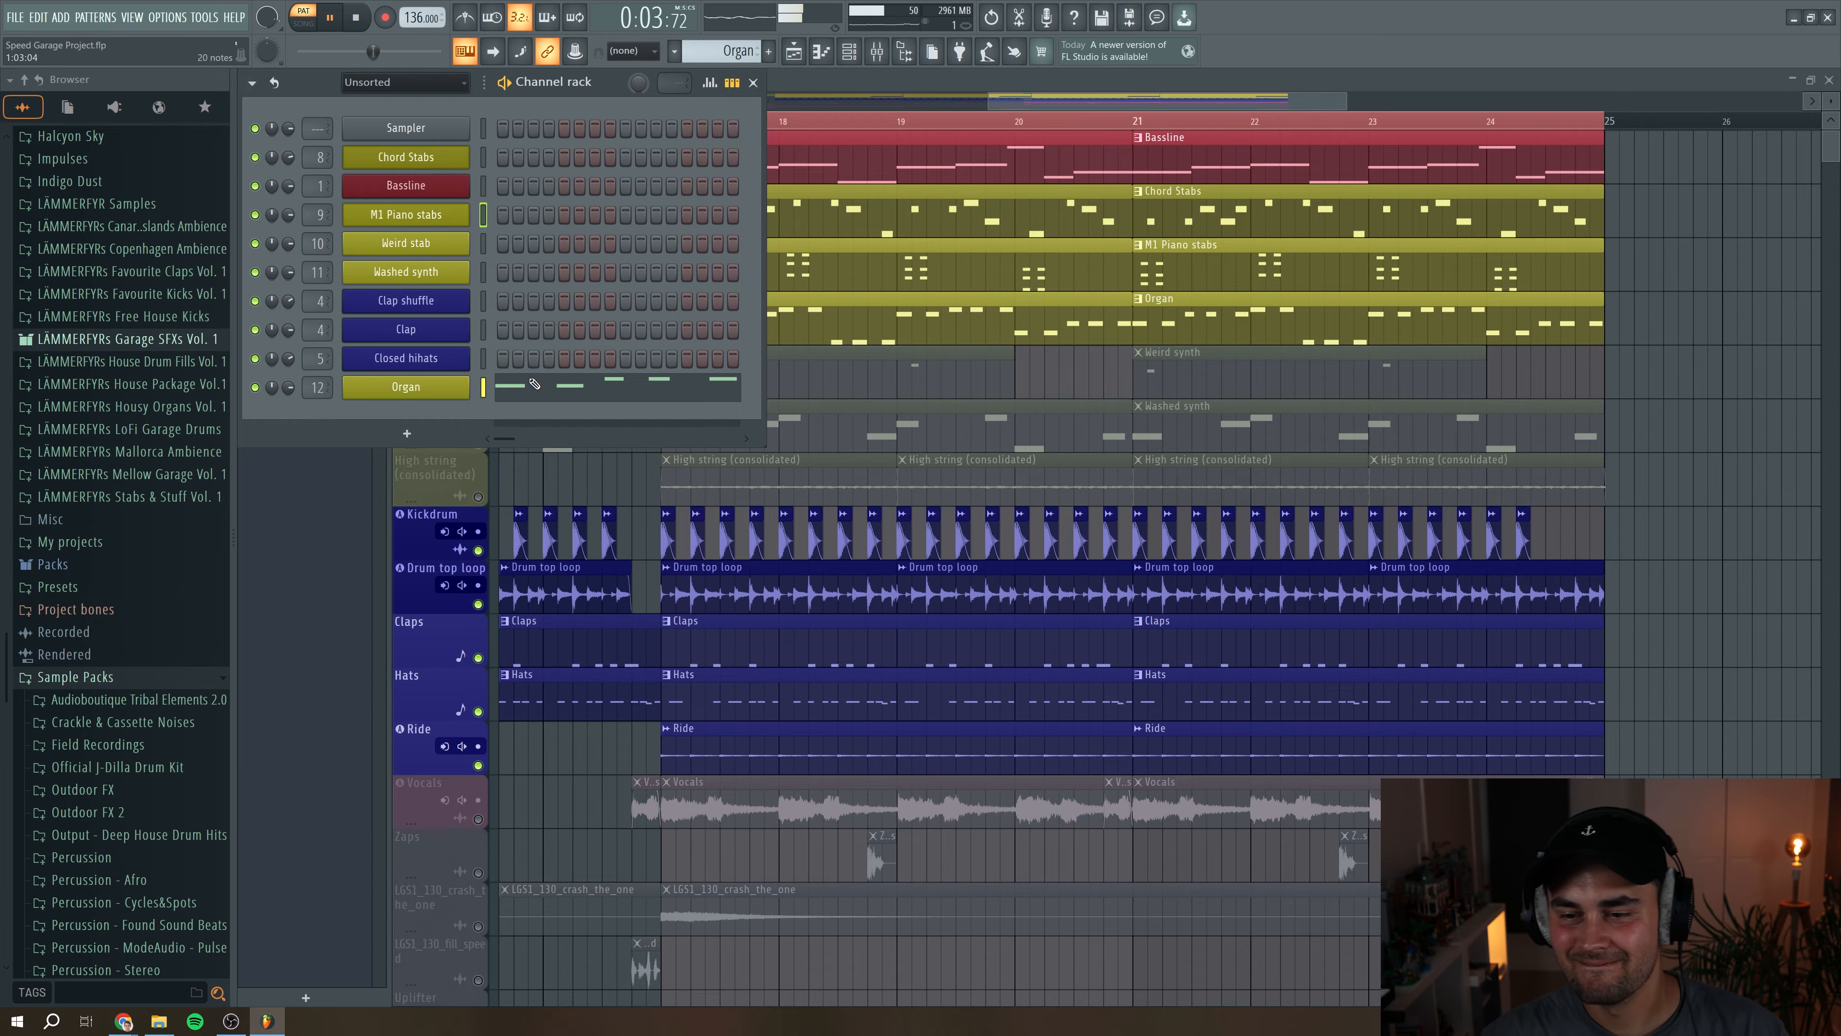
click(821, 51)
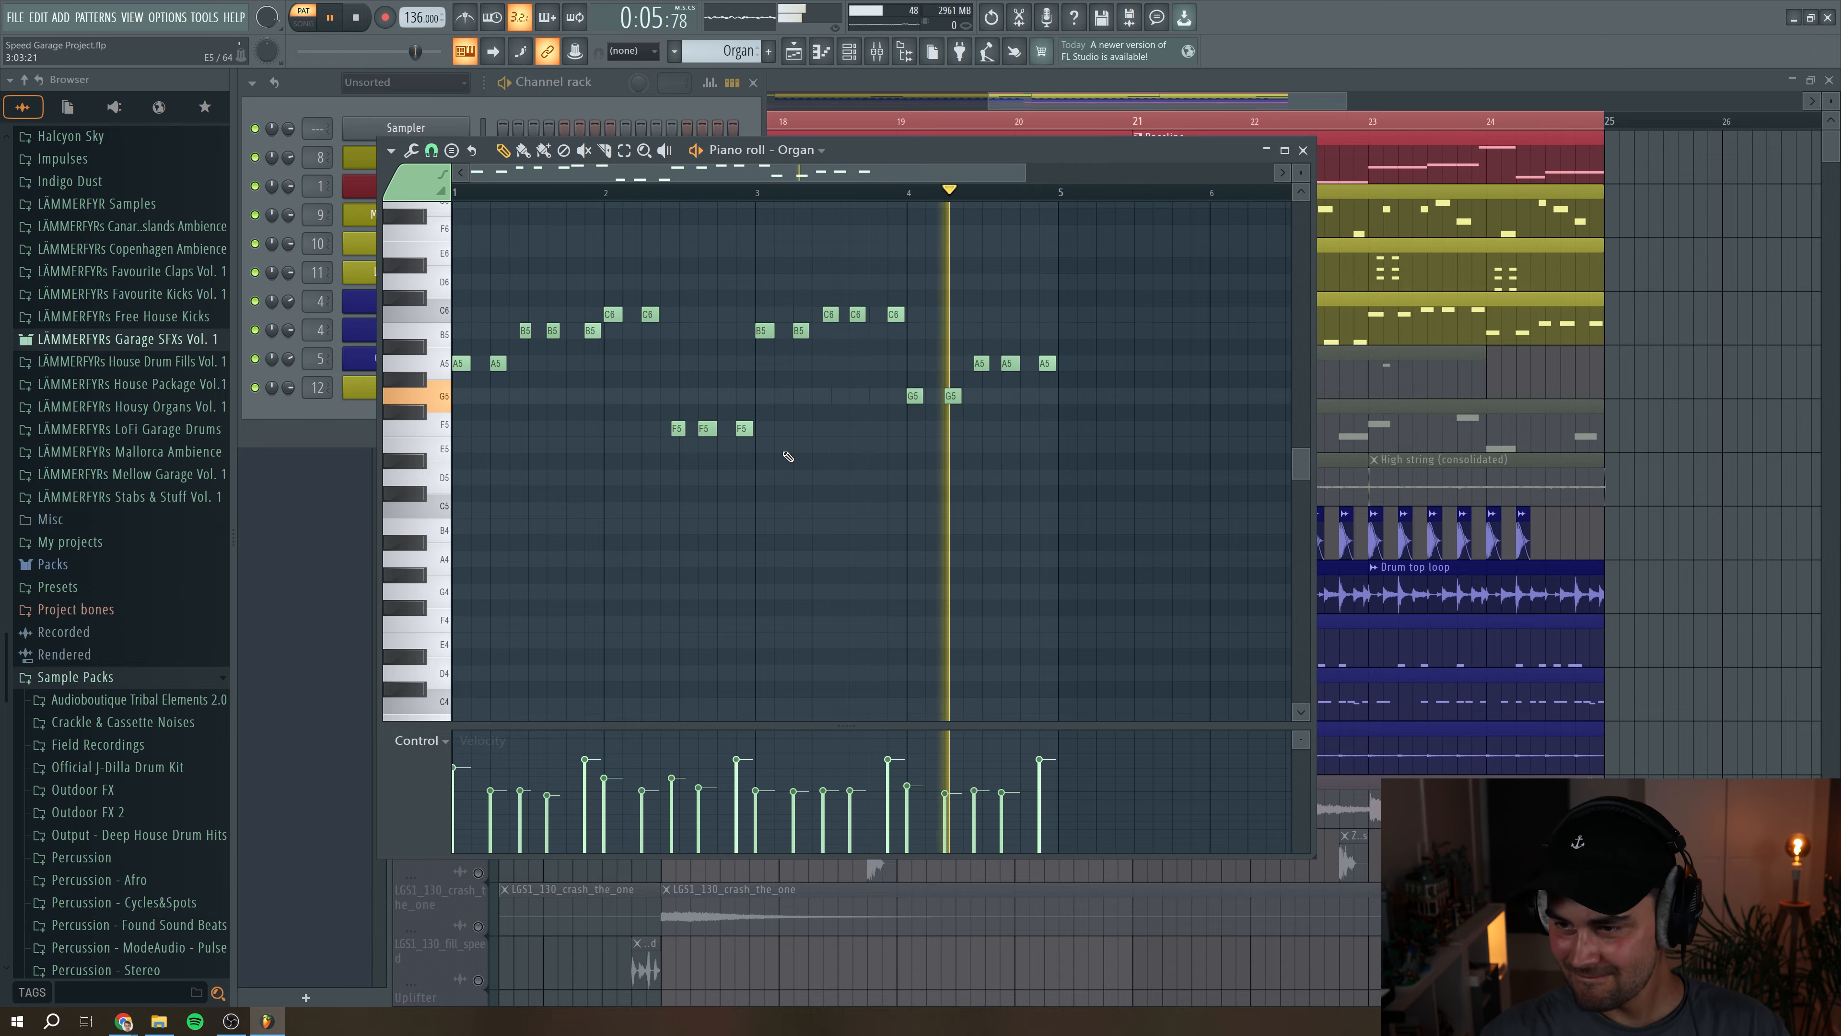
key(space)
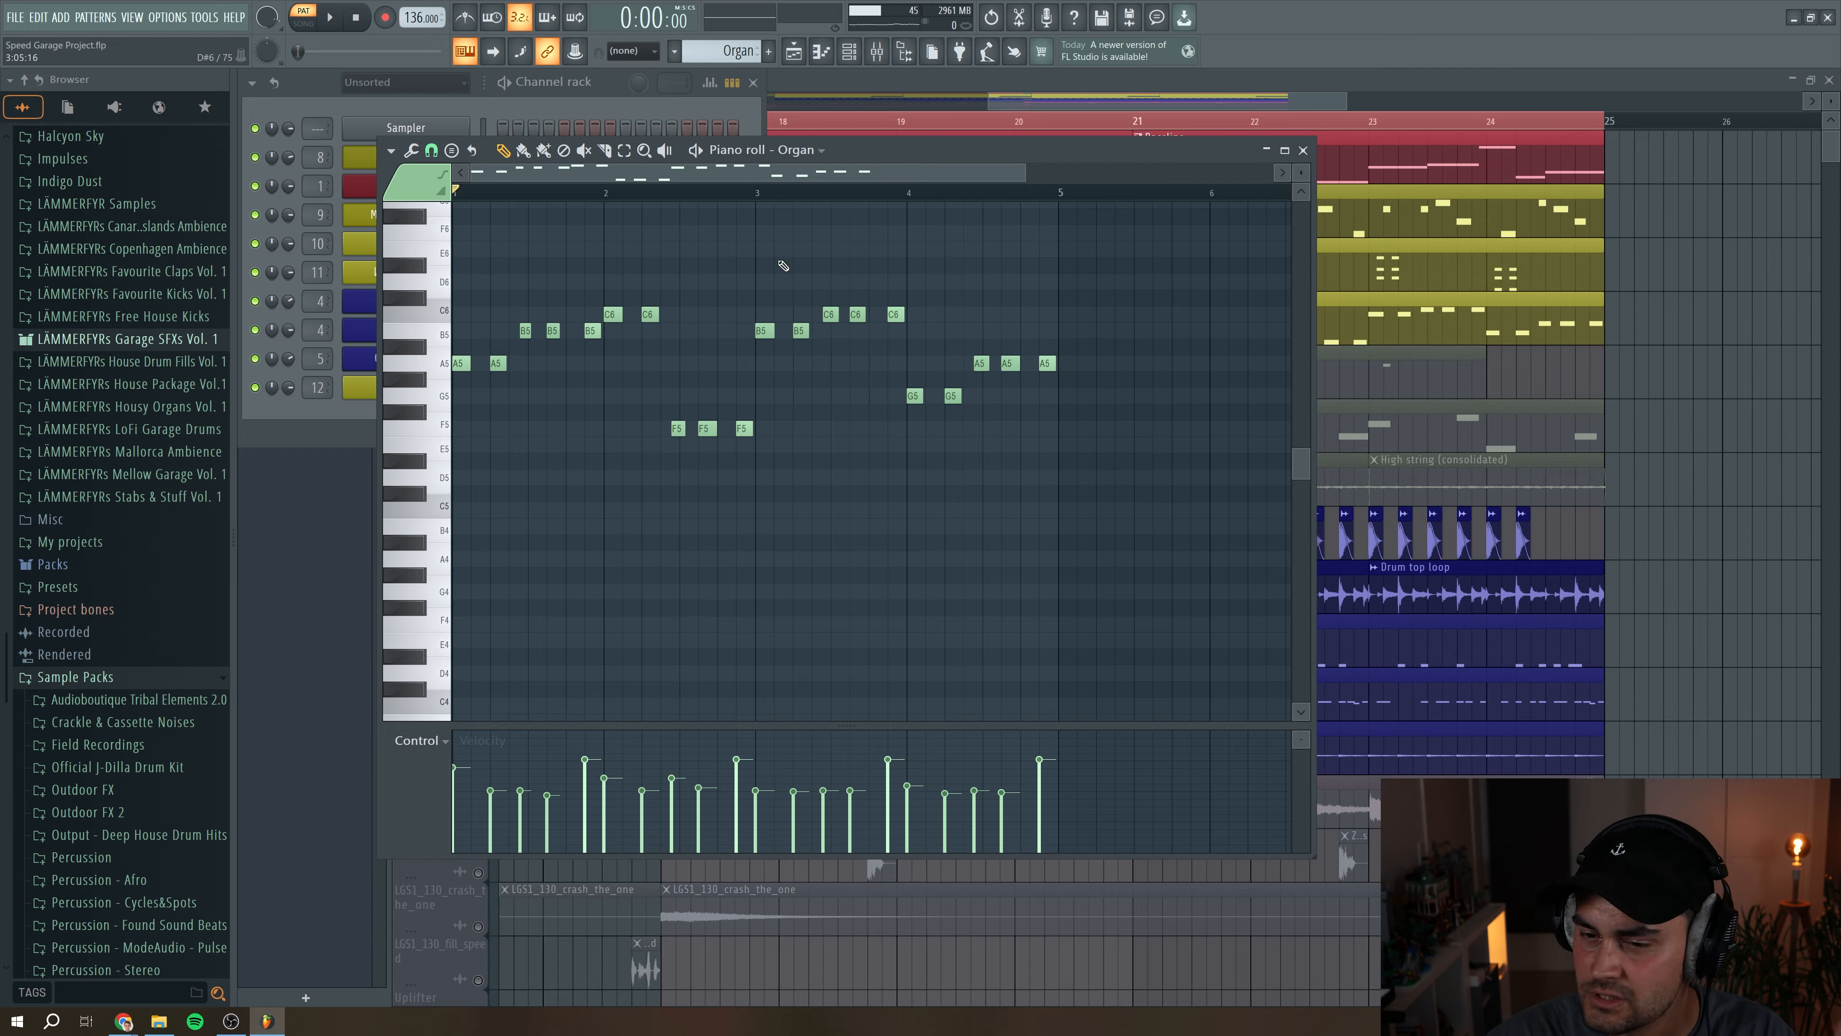
drag(1018, 178, 661, 174)
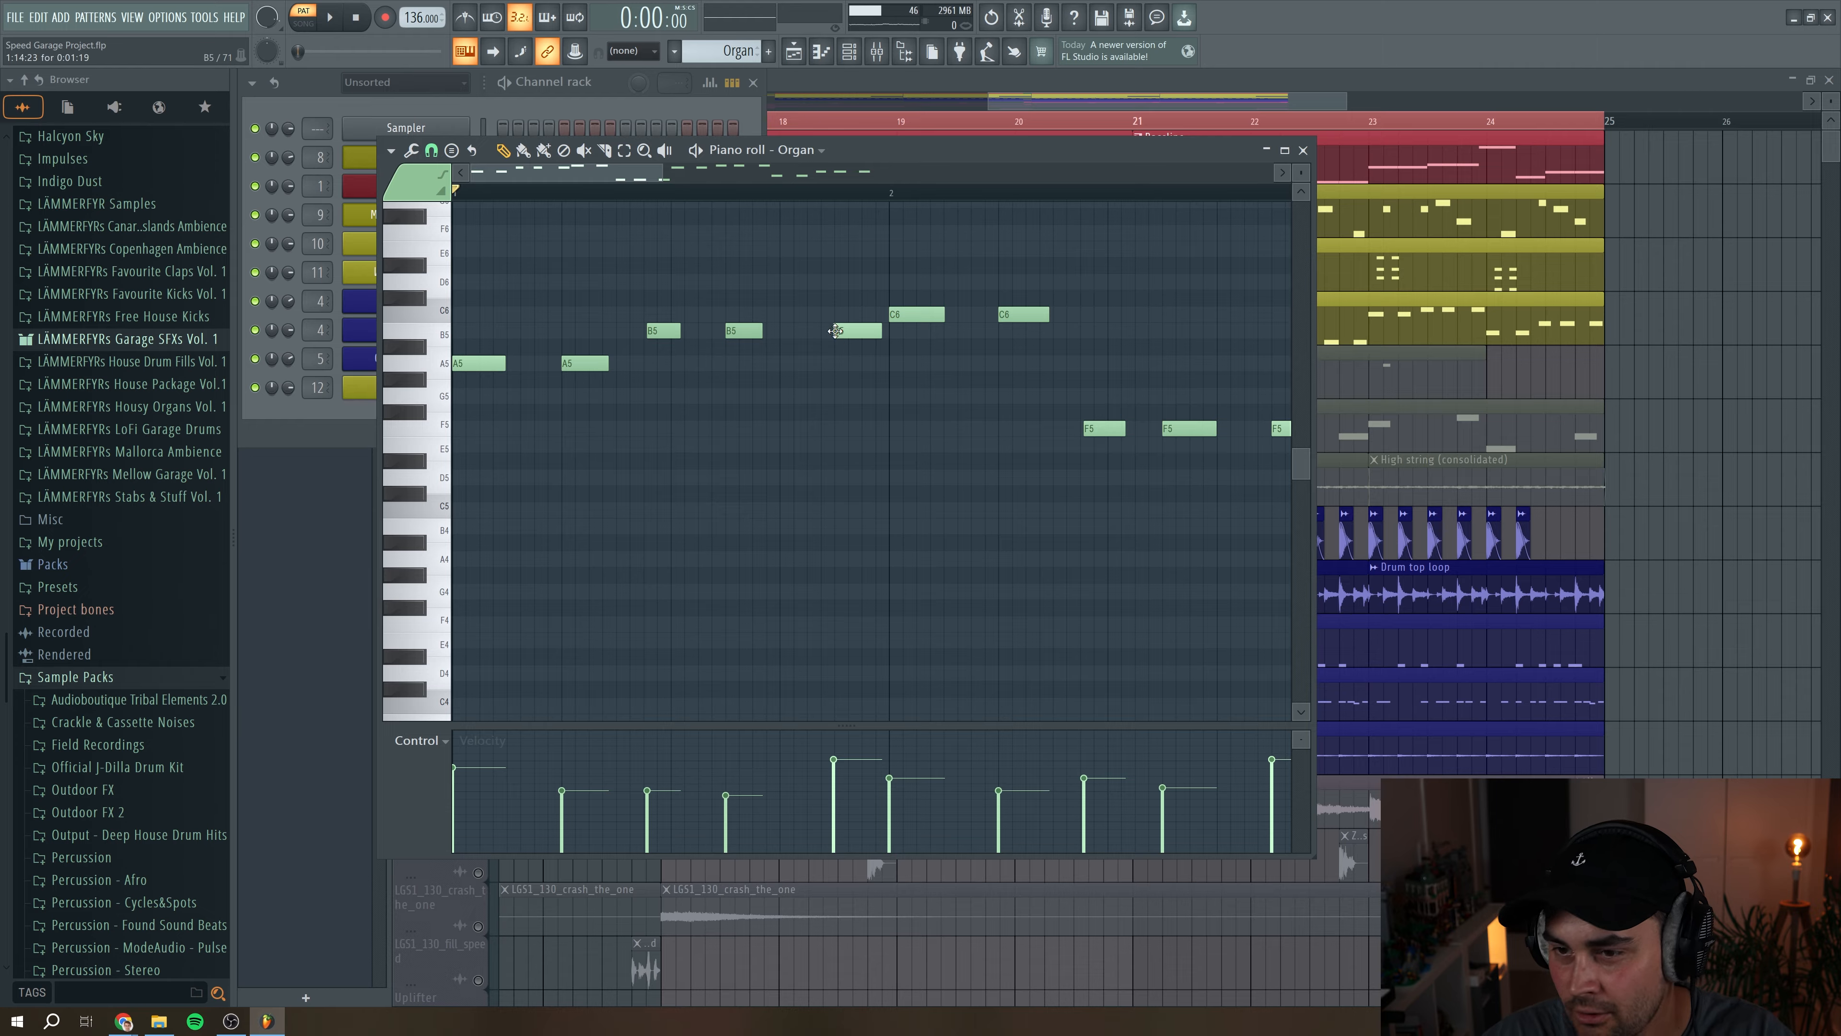
mouse_move(657, 181)
mouse_down()
mouse_move(814, 192)
mouse_move(649, 183)
mouse_up()
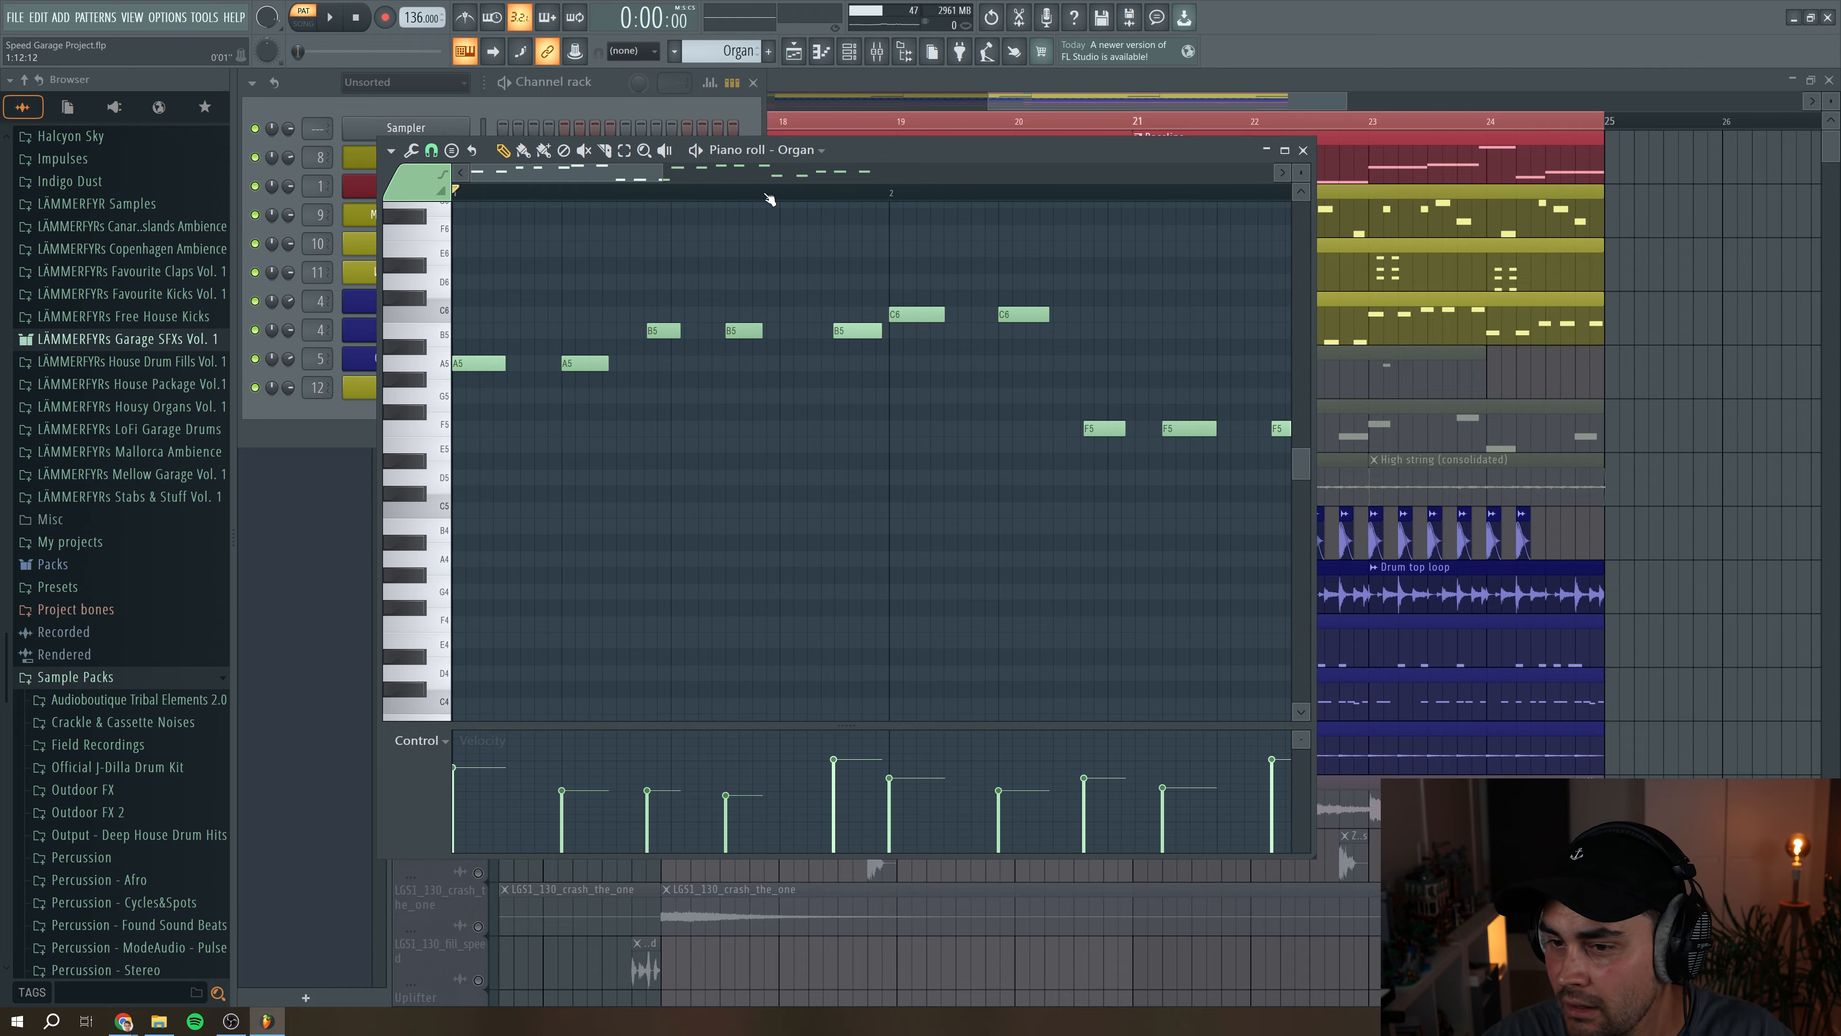
drag(721, 190, 857, 195)
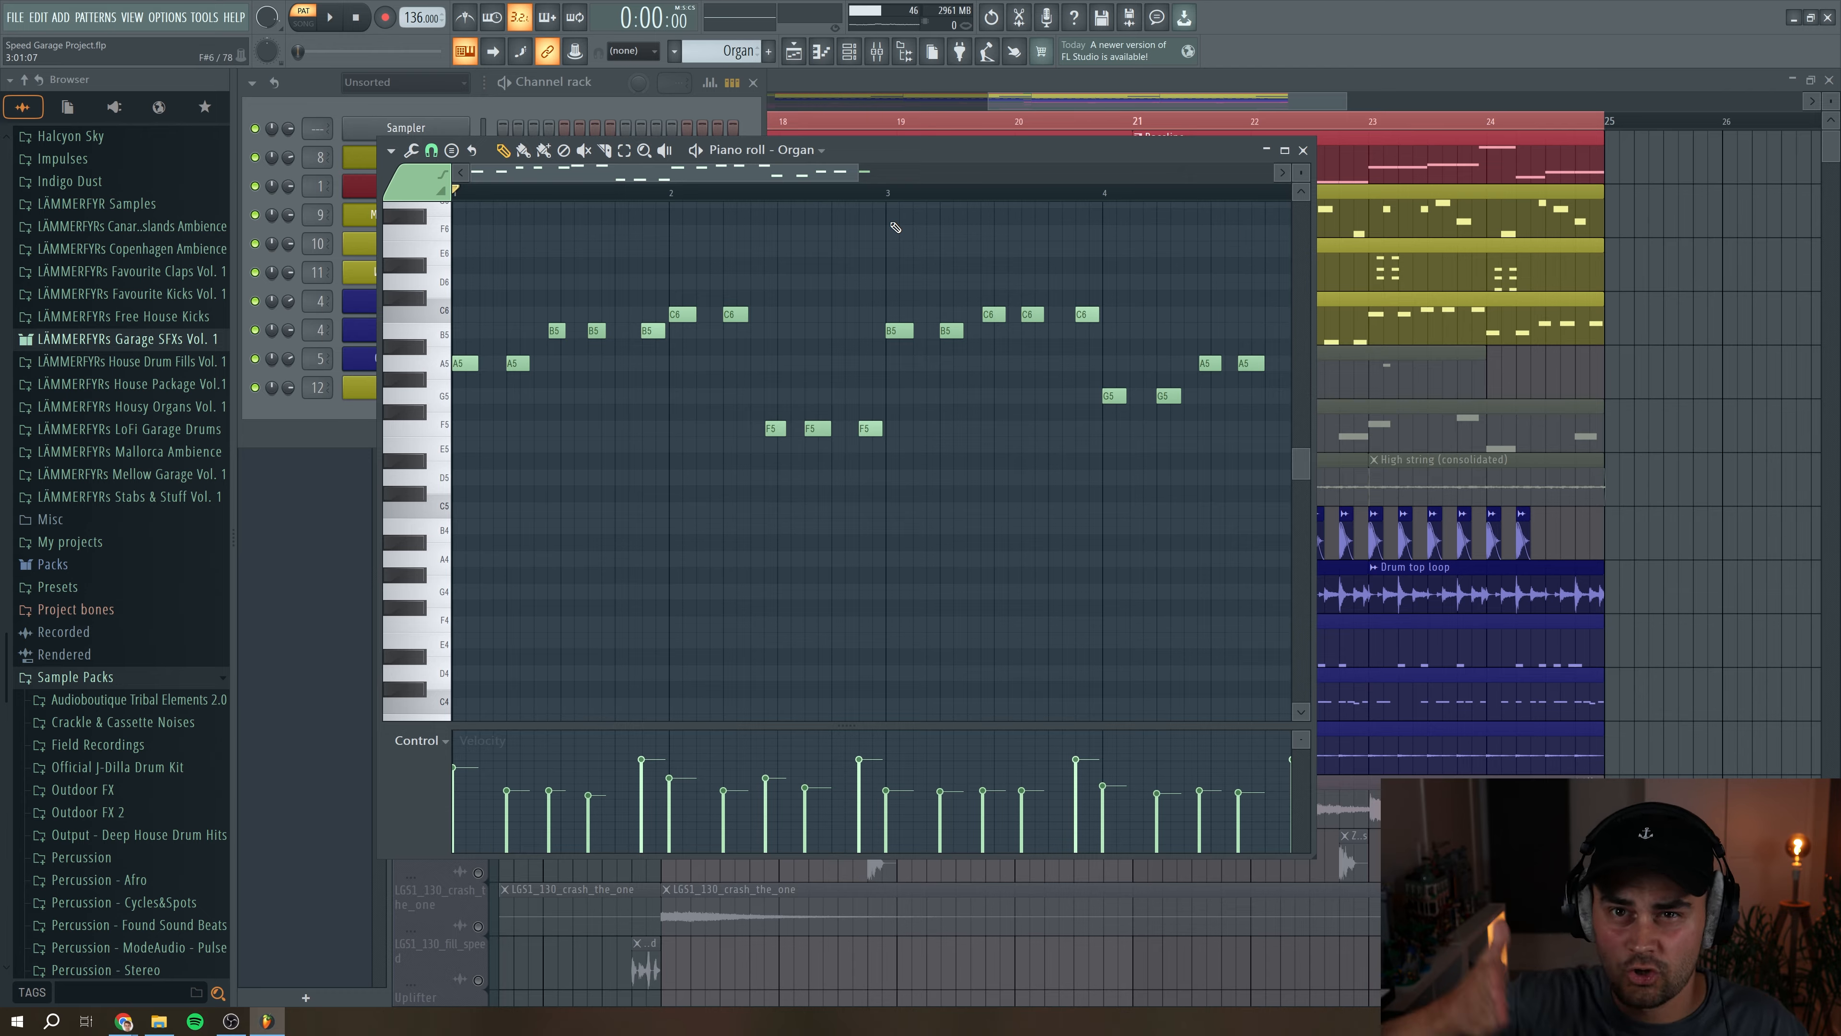
Step: Close the piano roll and view the Serum patch on the Organ channel
key(Escape)
click(406, 387)
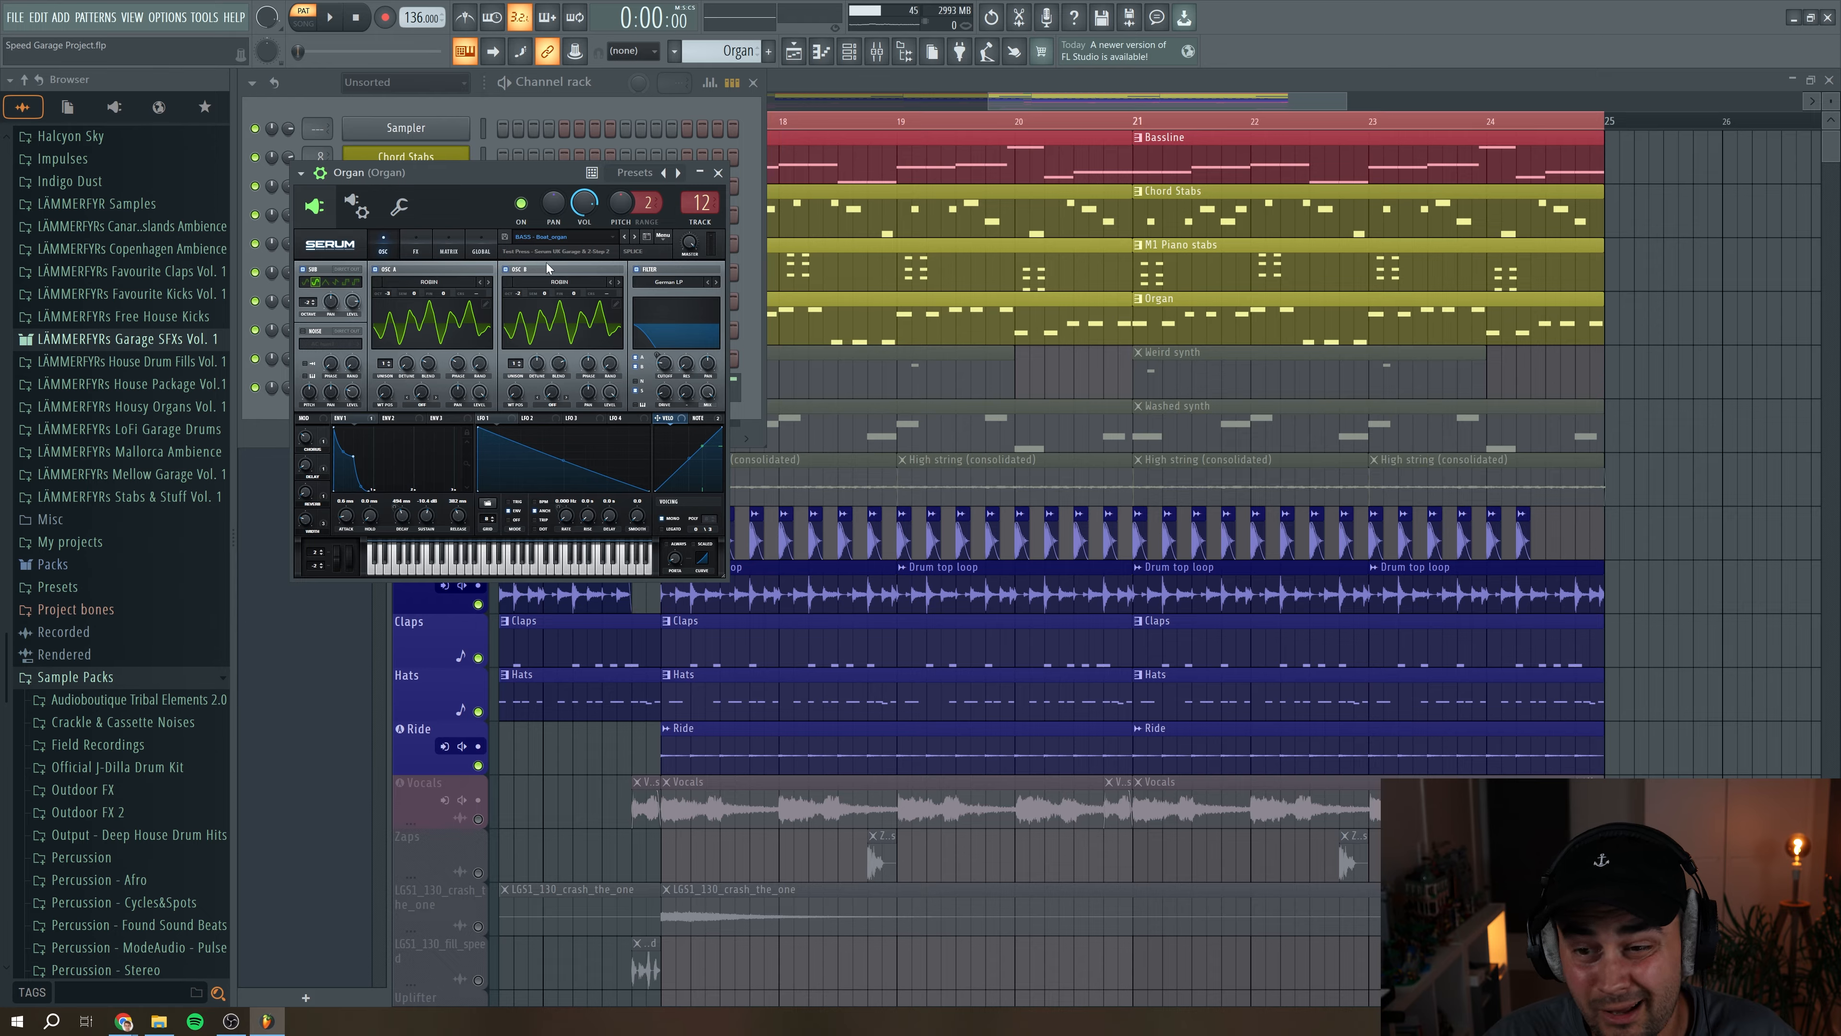
drag(494, 170, 525, 185)
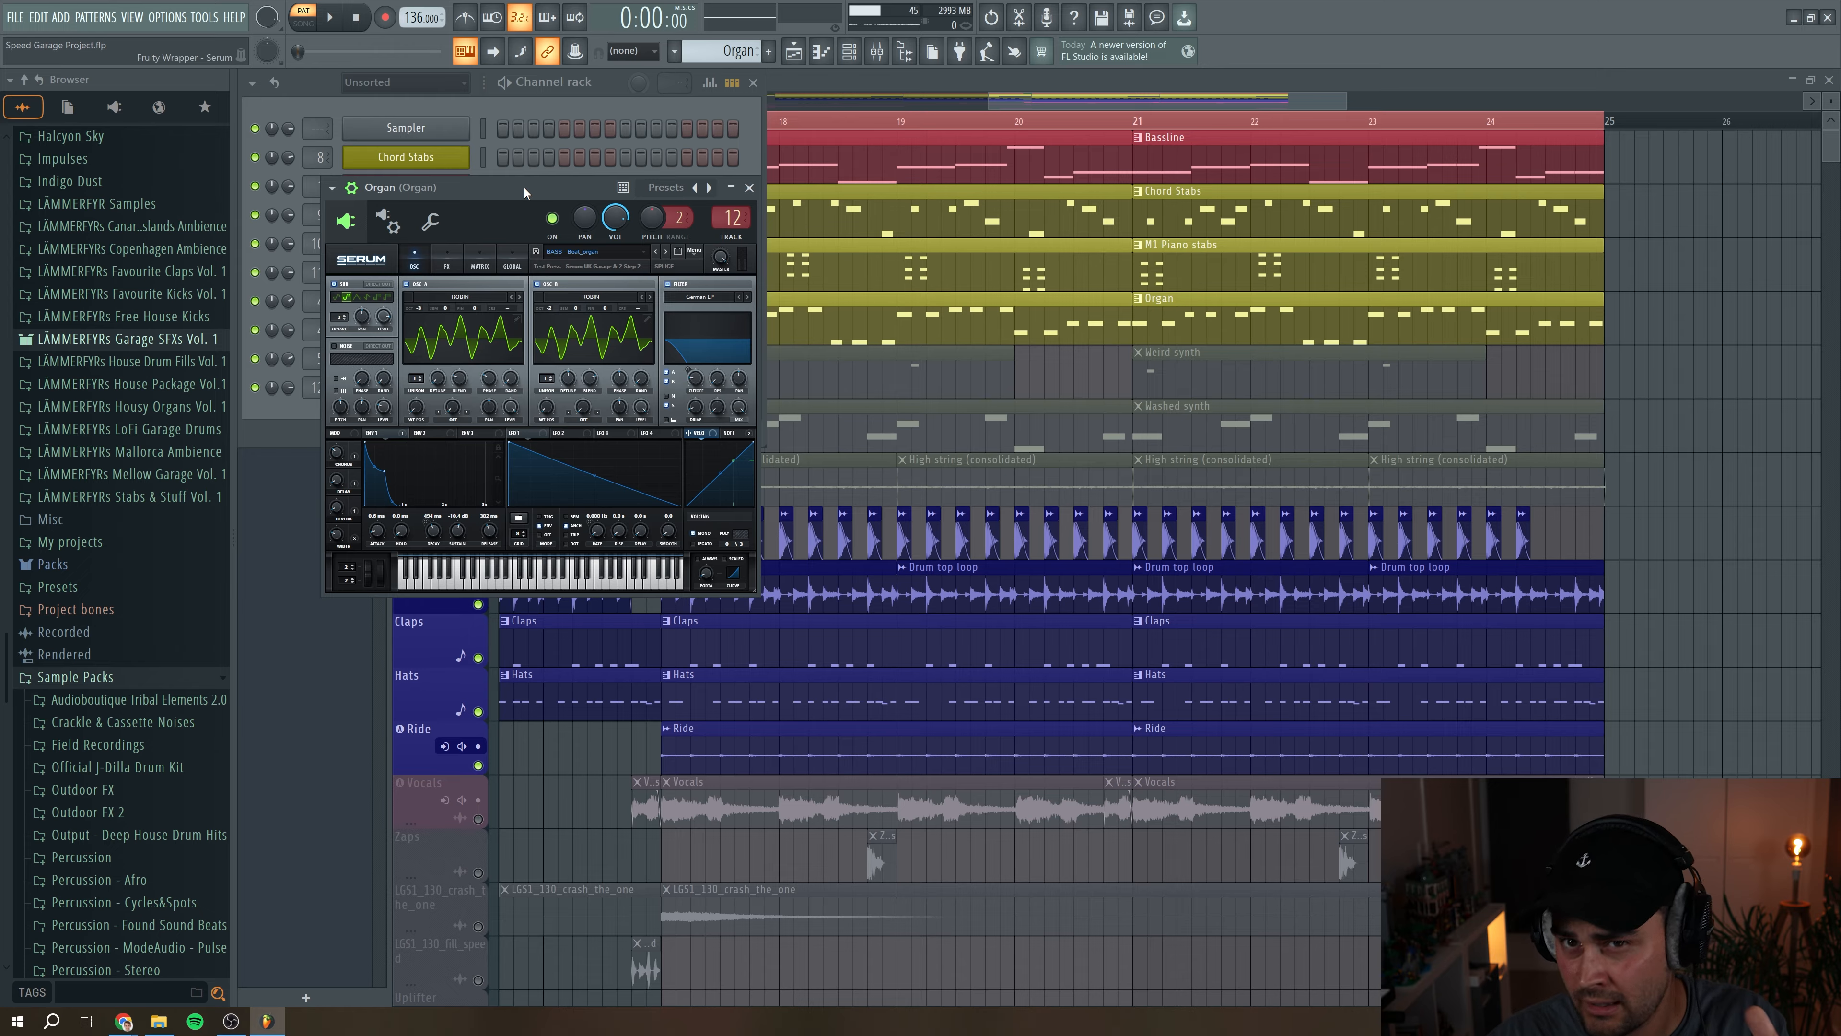
Step: Inspect the H-Delay Stereo on the Organ mixer track, close the plugin and briefly play the Organ pattern
click(320, 389)
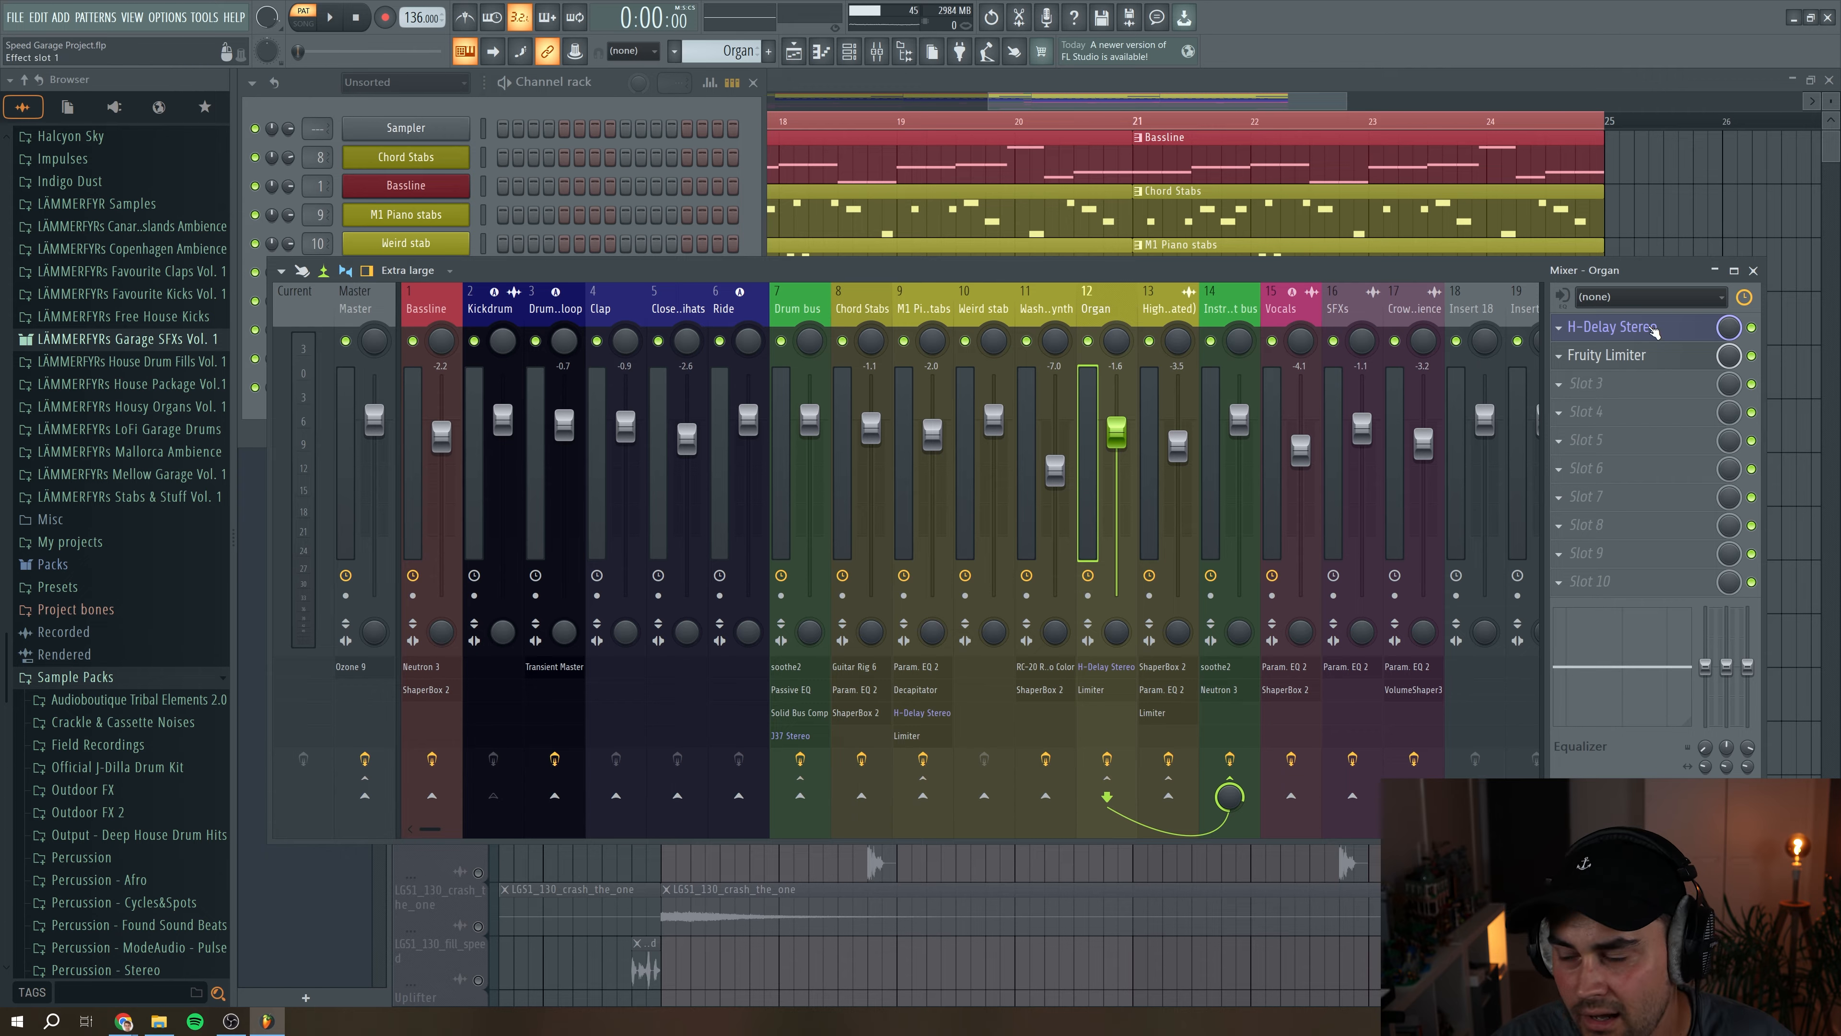
click(1680, 332)
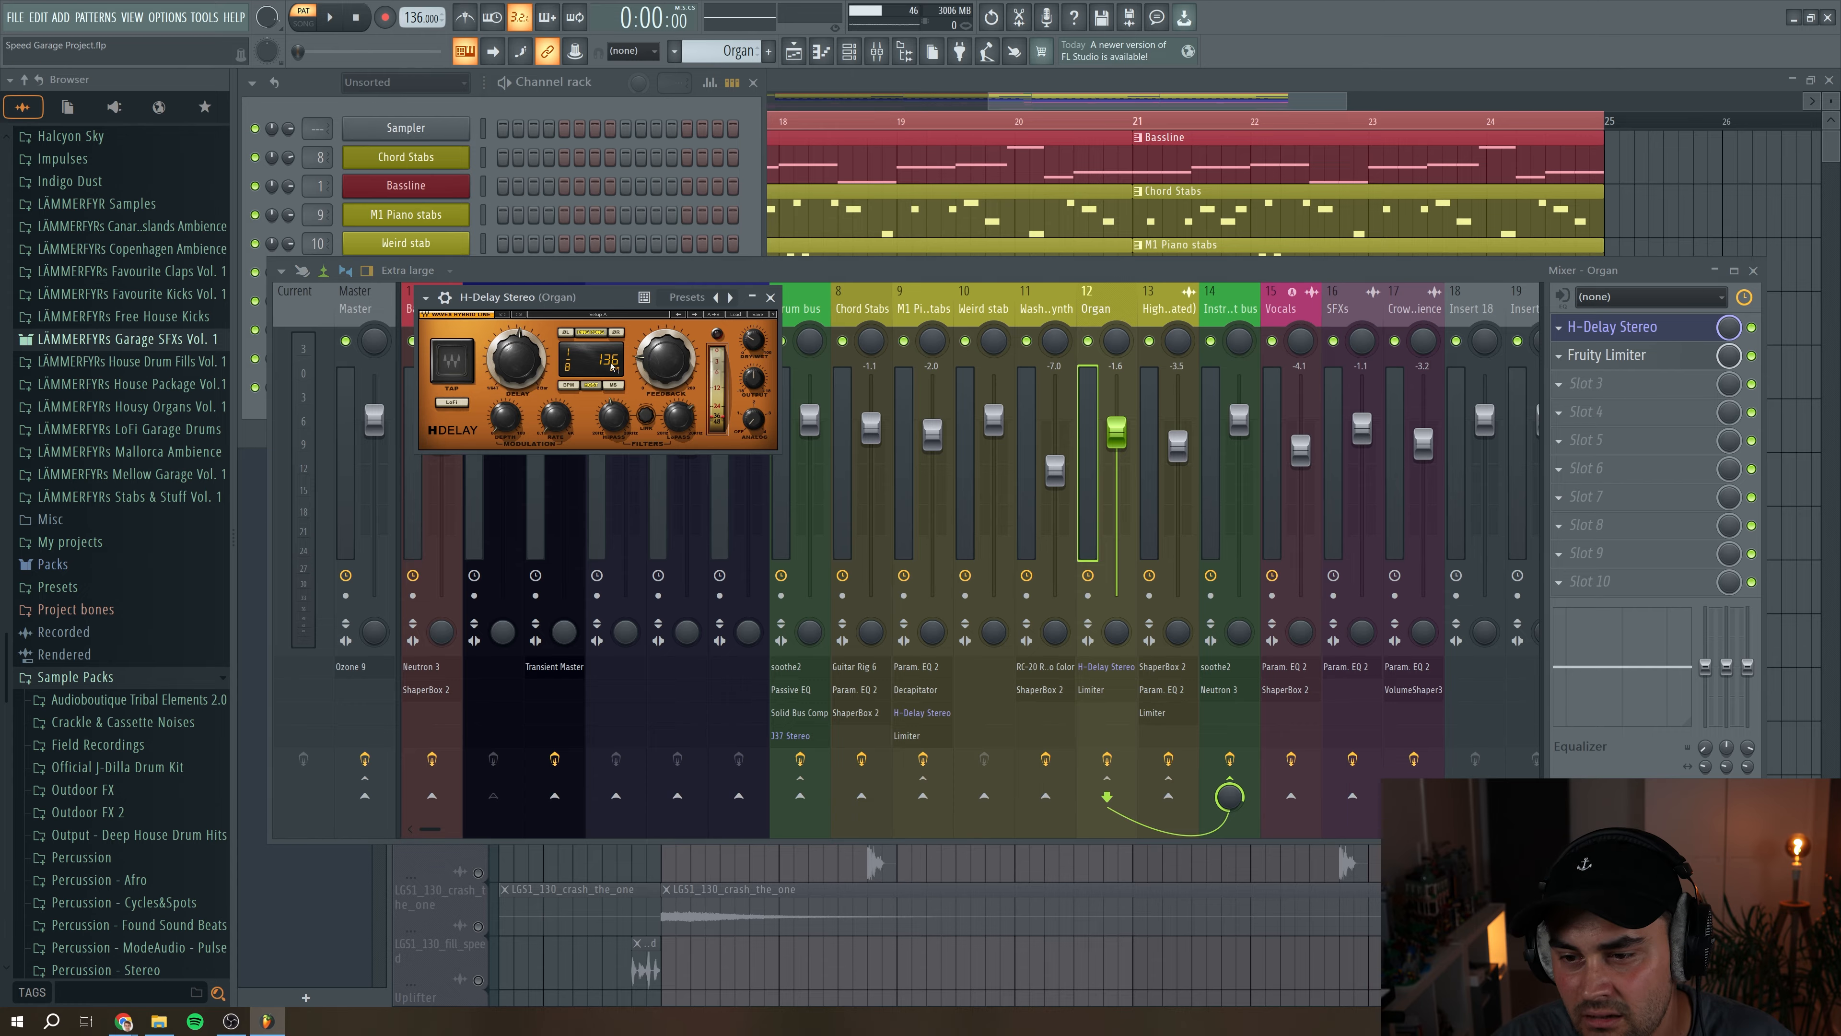
click(770, 297)
click(330, 17)
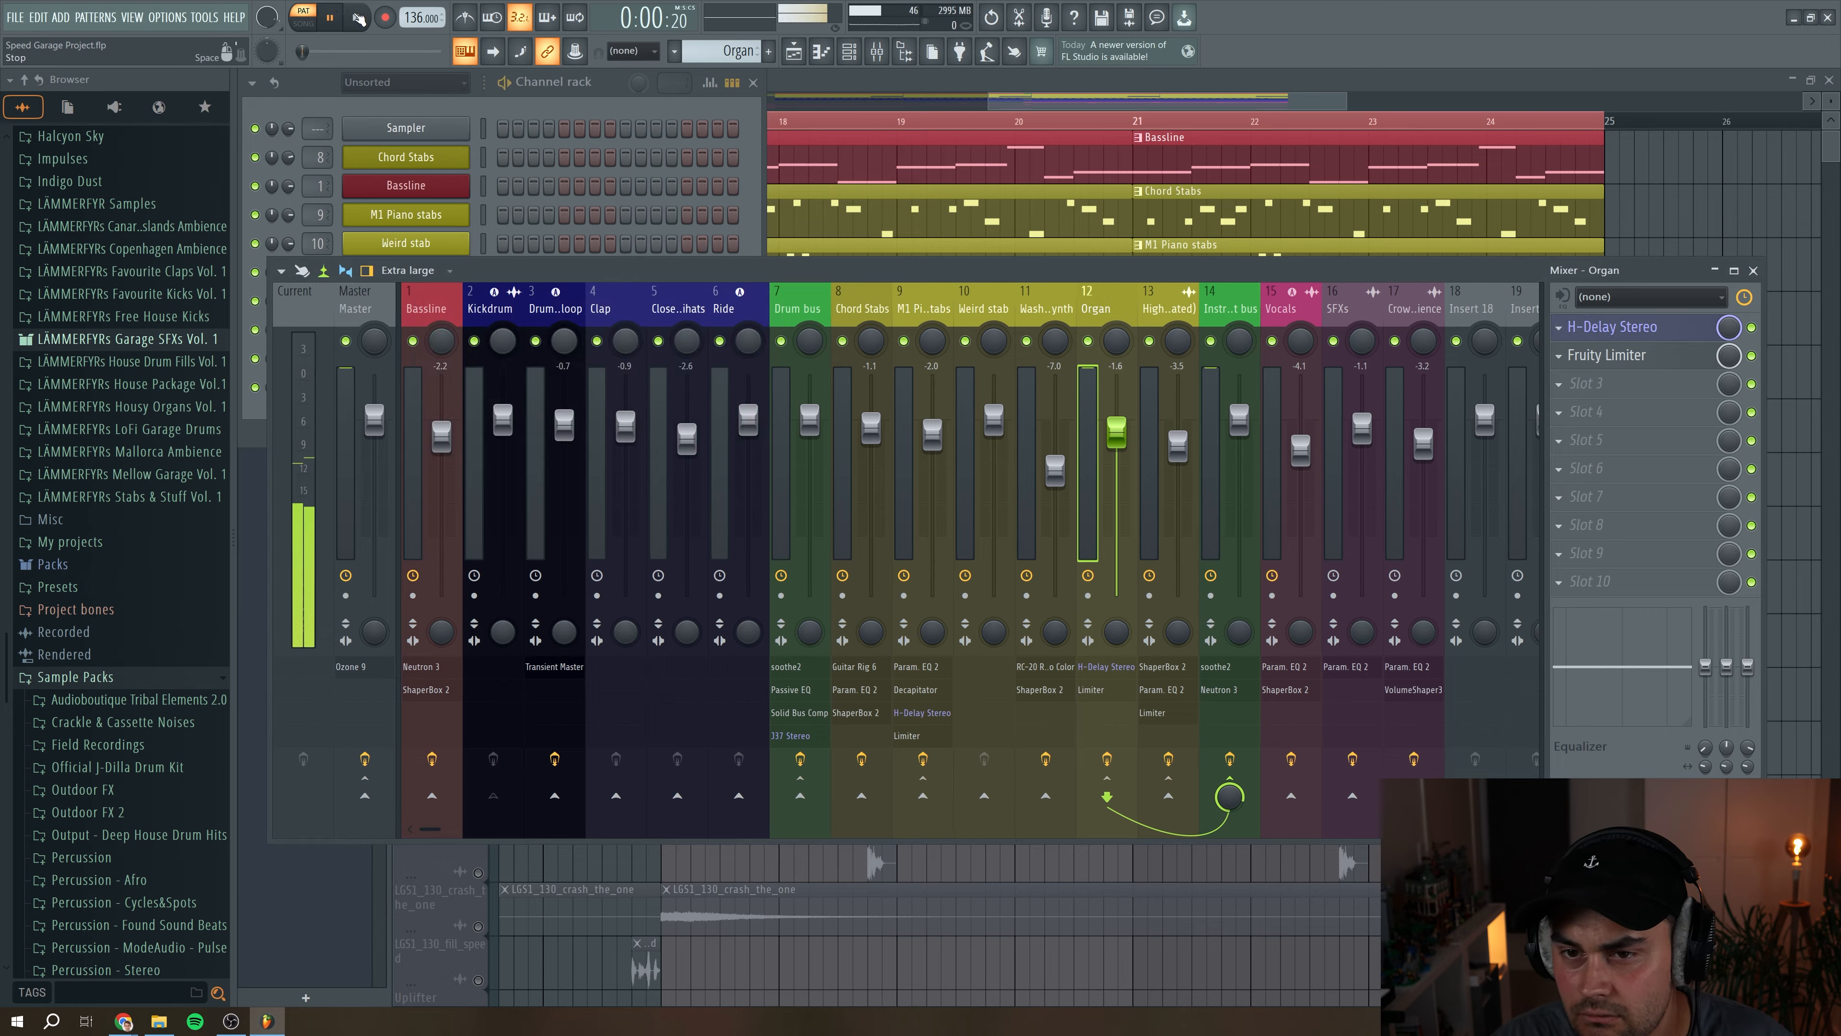
click(357, 18)
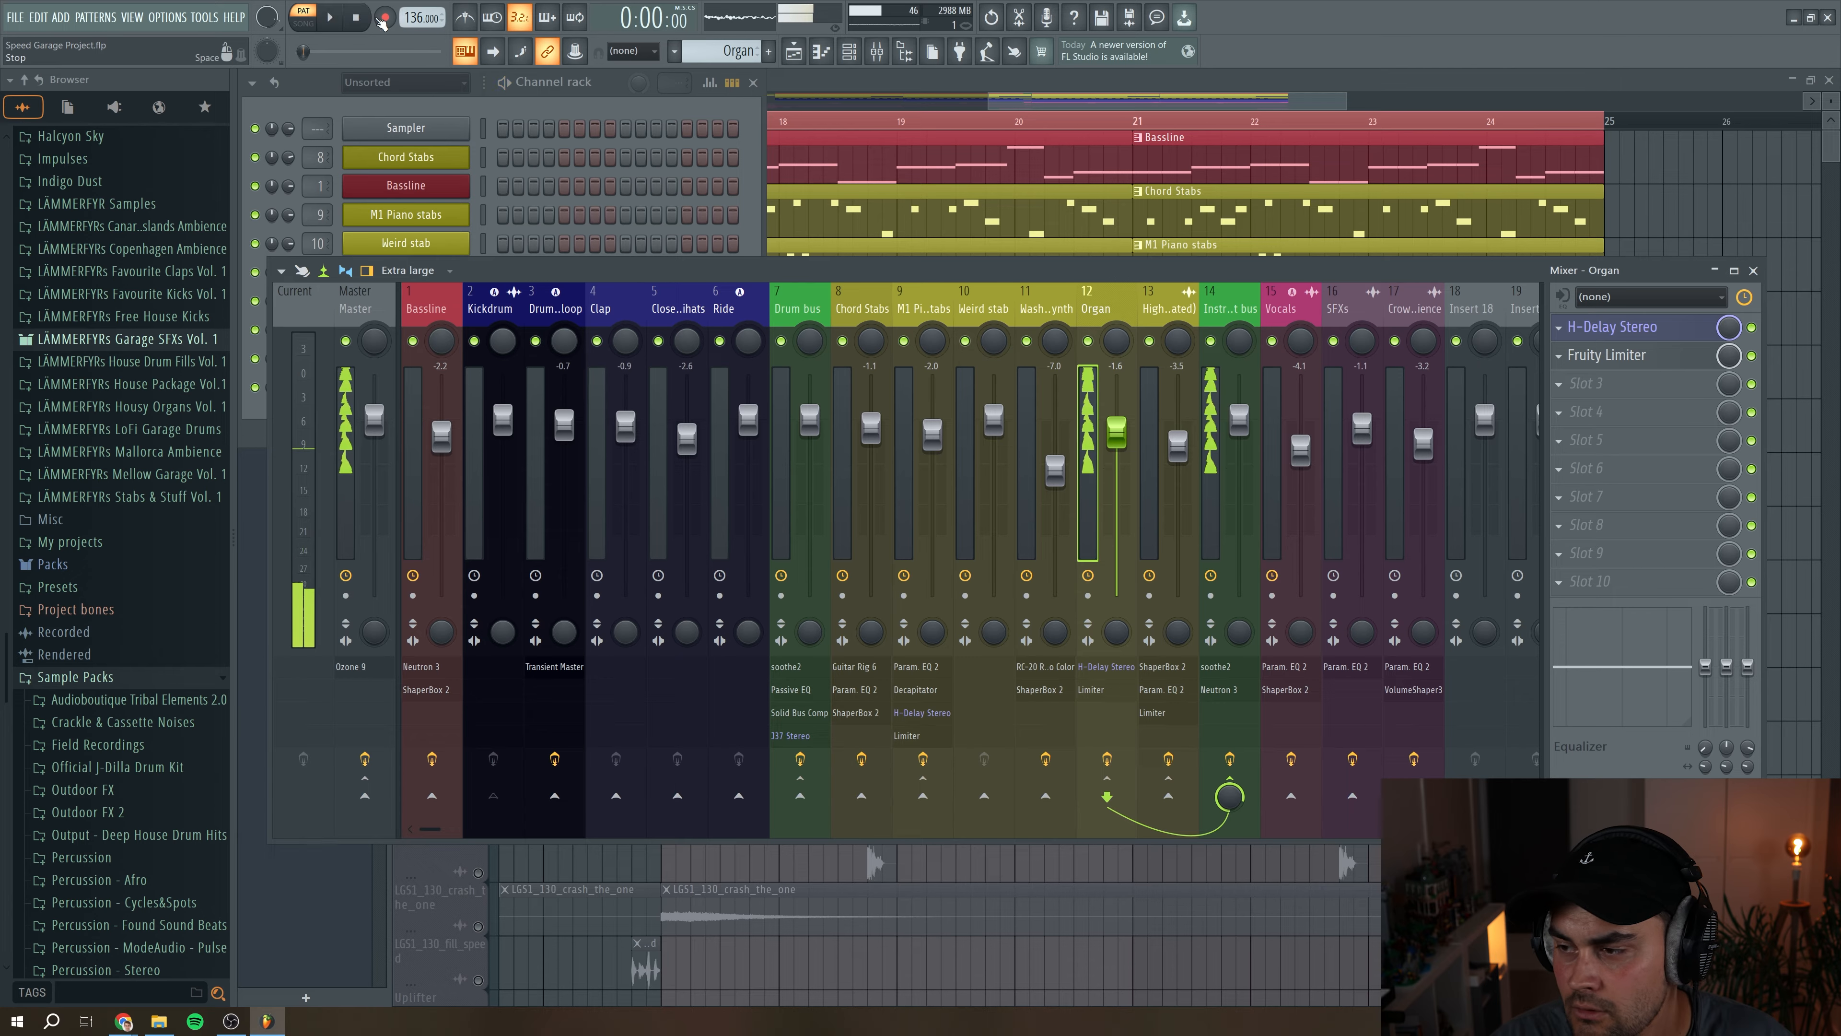
Step: Recheck the H-Delay Stereo and view the Fruity Limiter's compressor settings on the Organ track, closing each plugin
click(1650, 328)
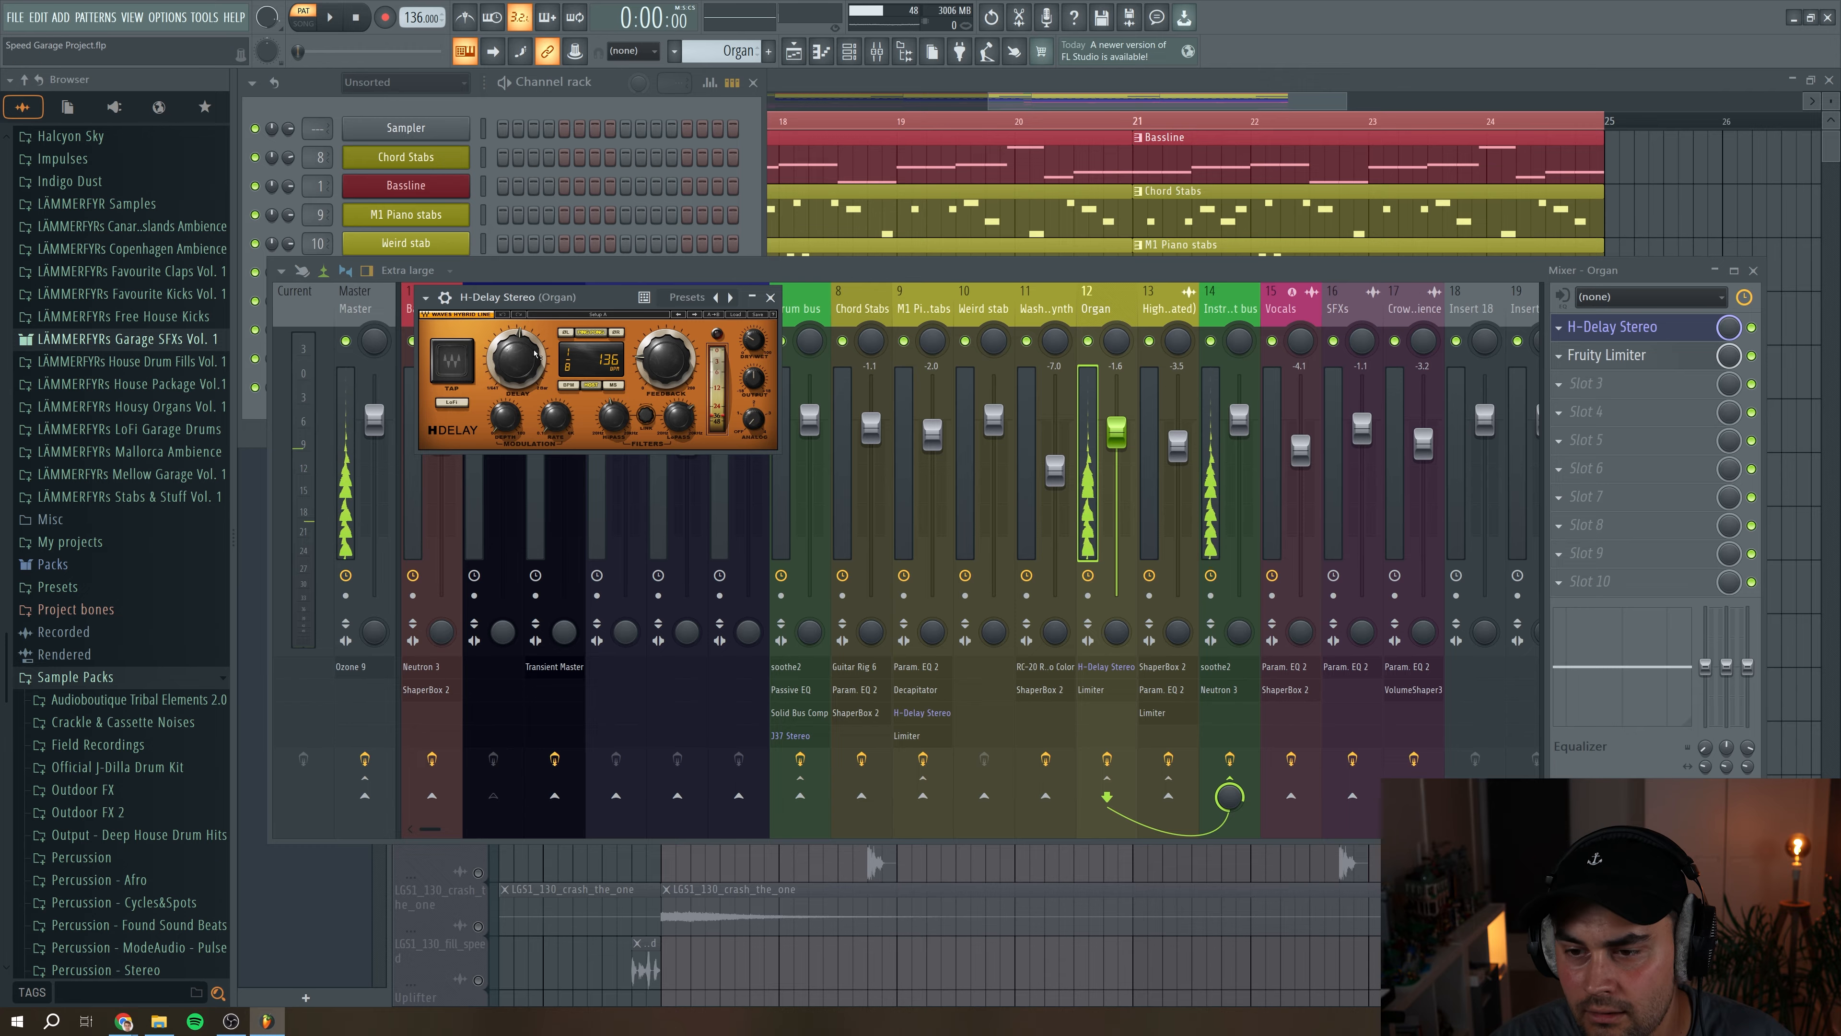
click(770, 297)
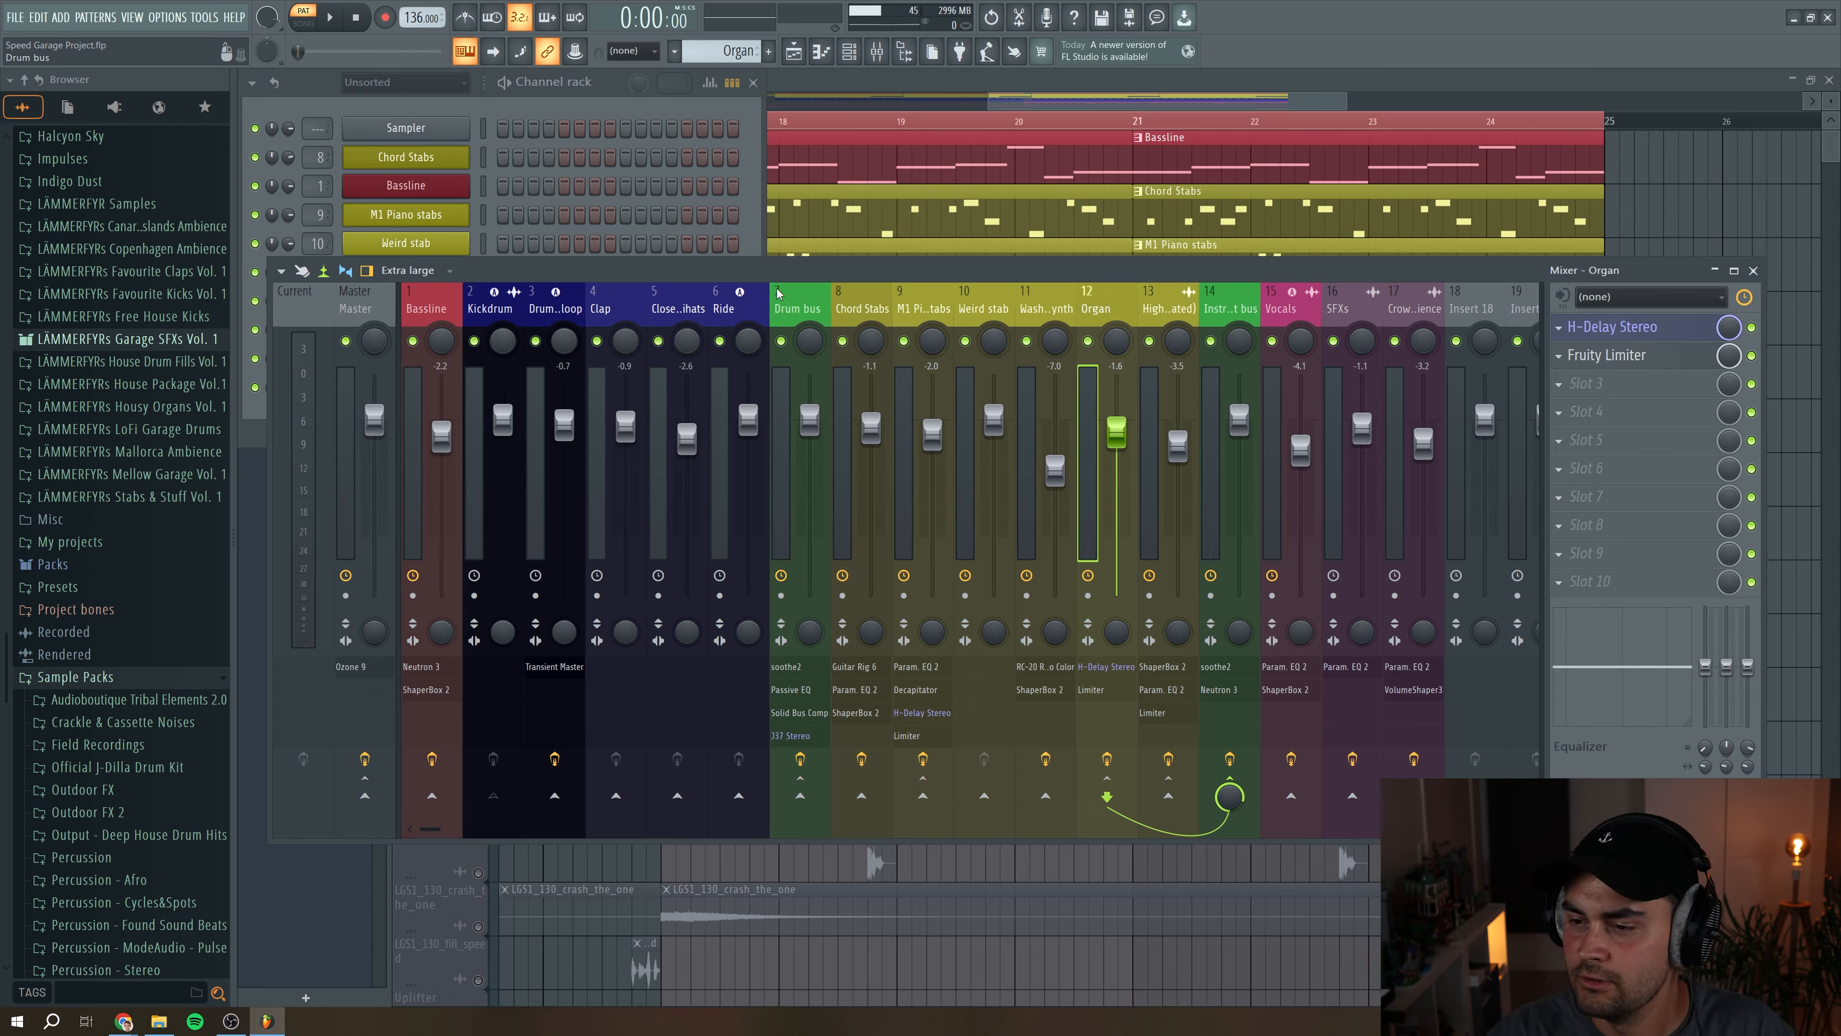
click(1631, 355)
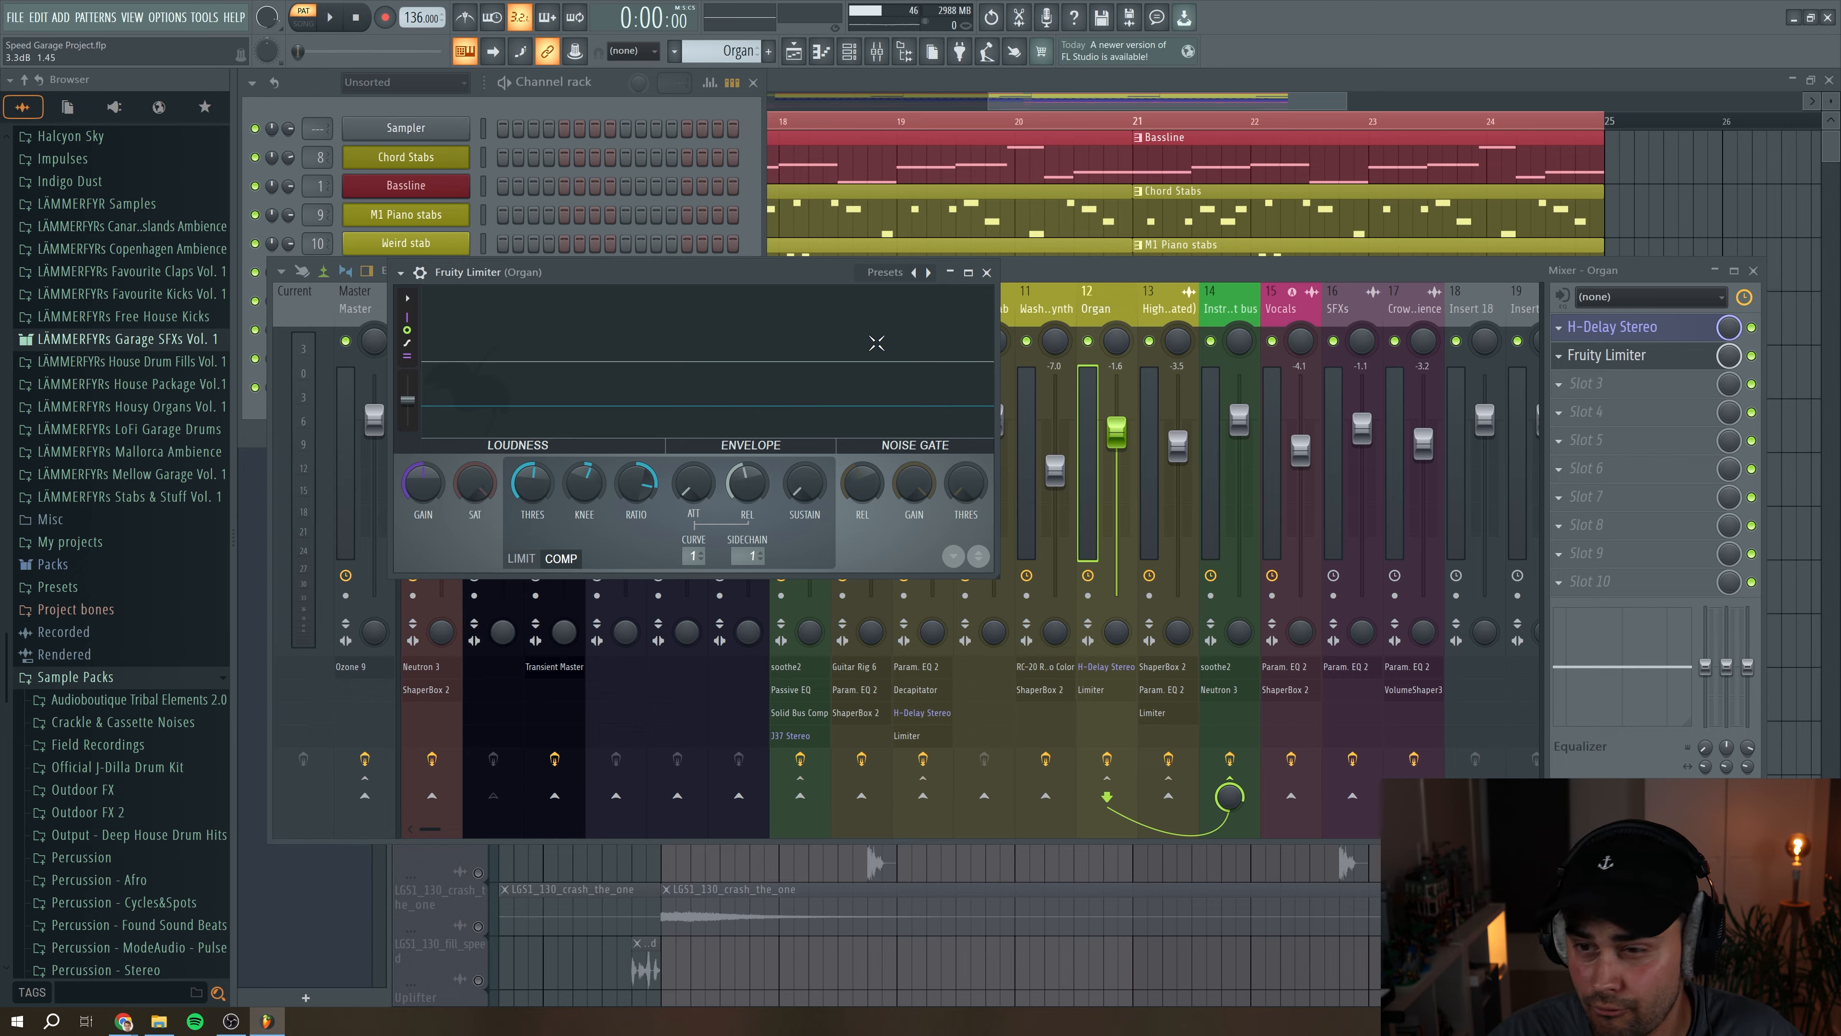
click(984, 273)
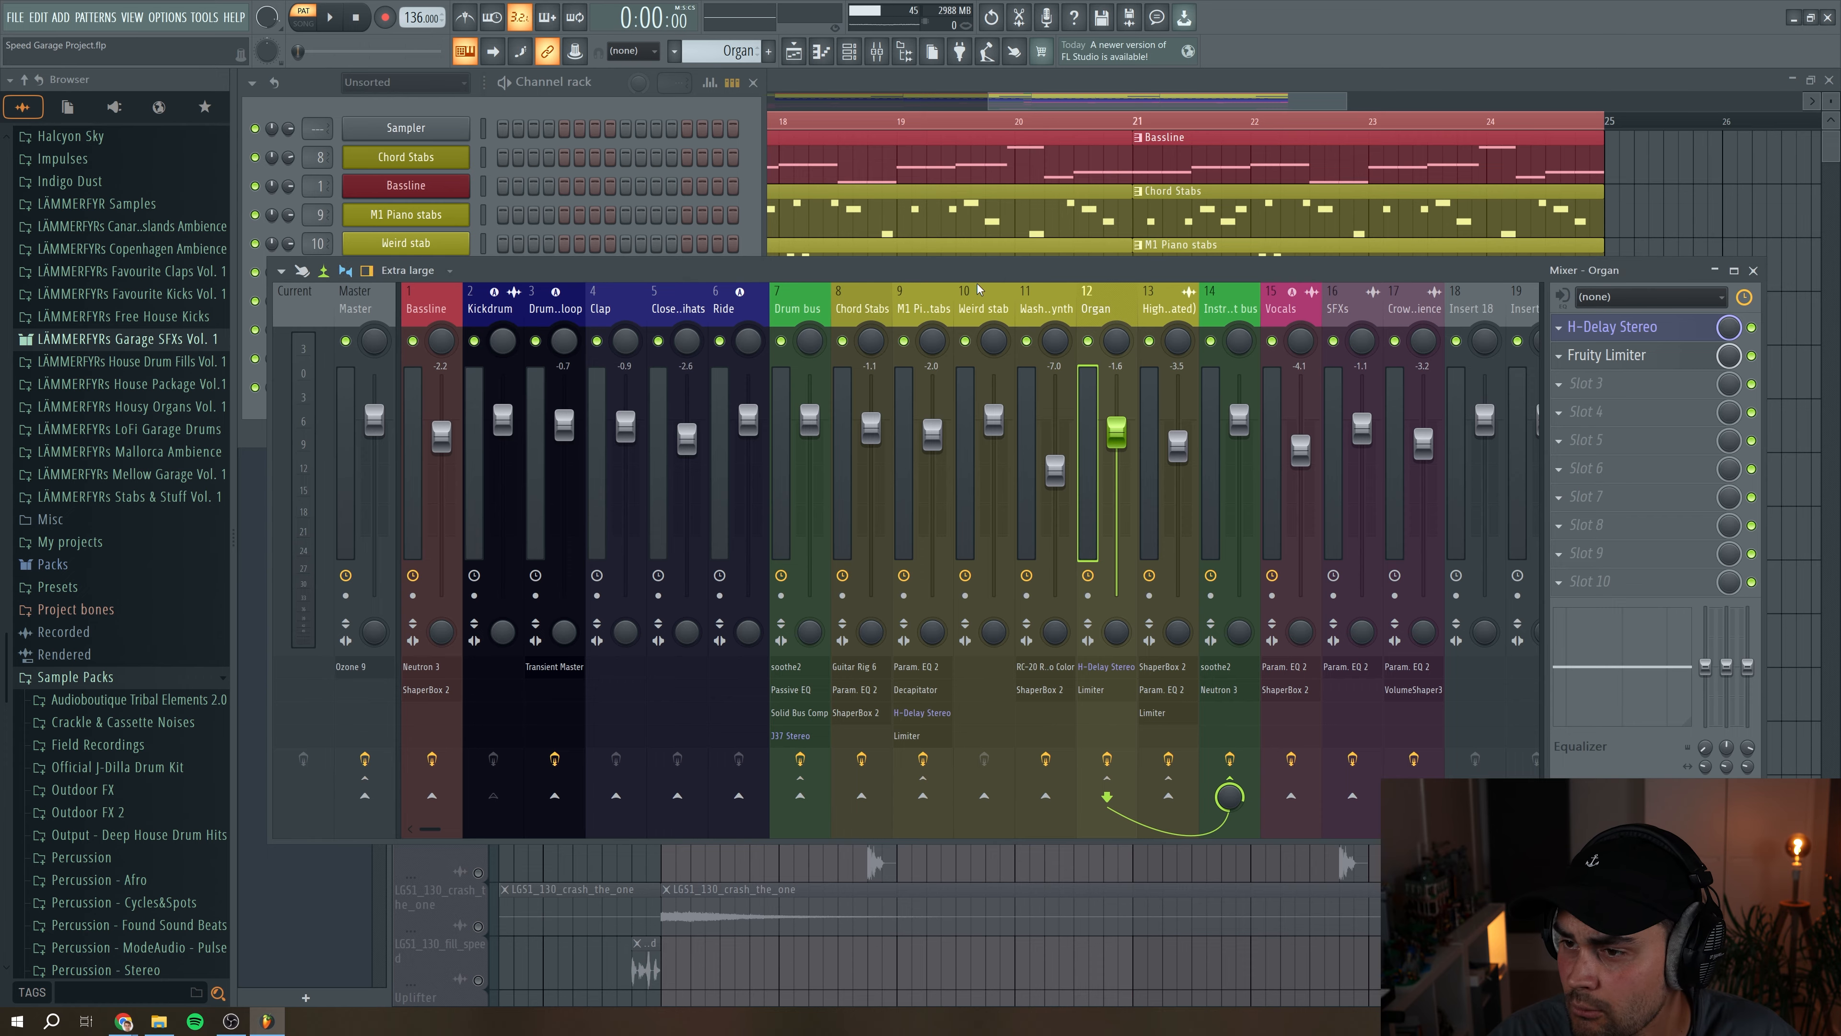
Step: Go back to the playlist and play the arrangement from bar 17 with the Organ included, then stop playback
click(1028, 102)
click(667, 122)
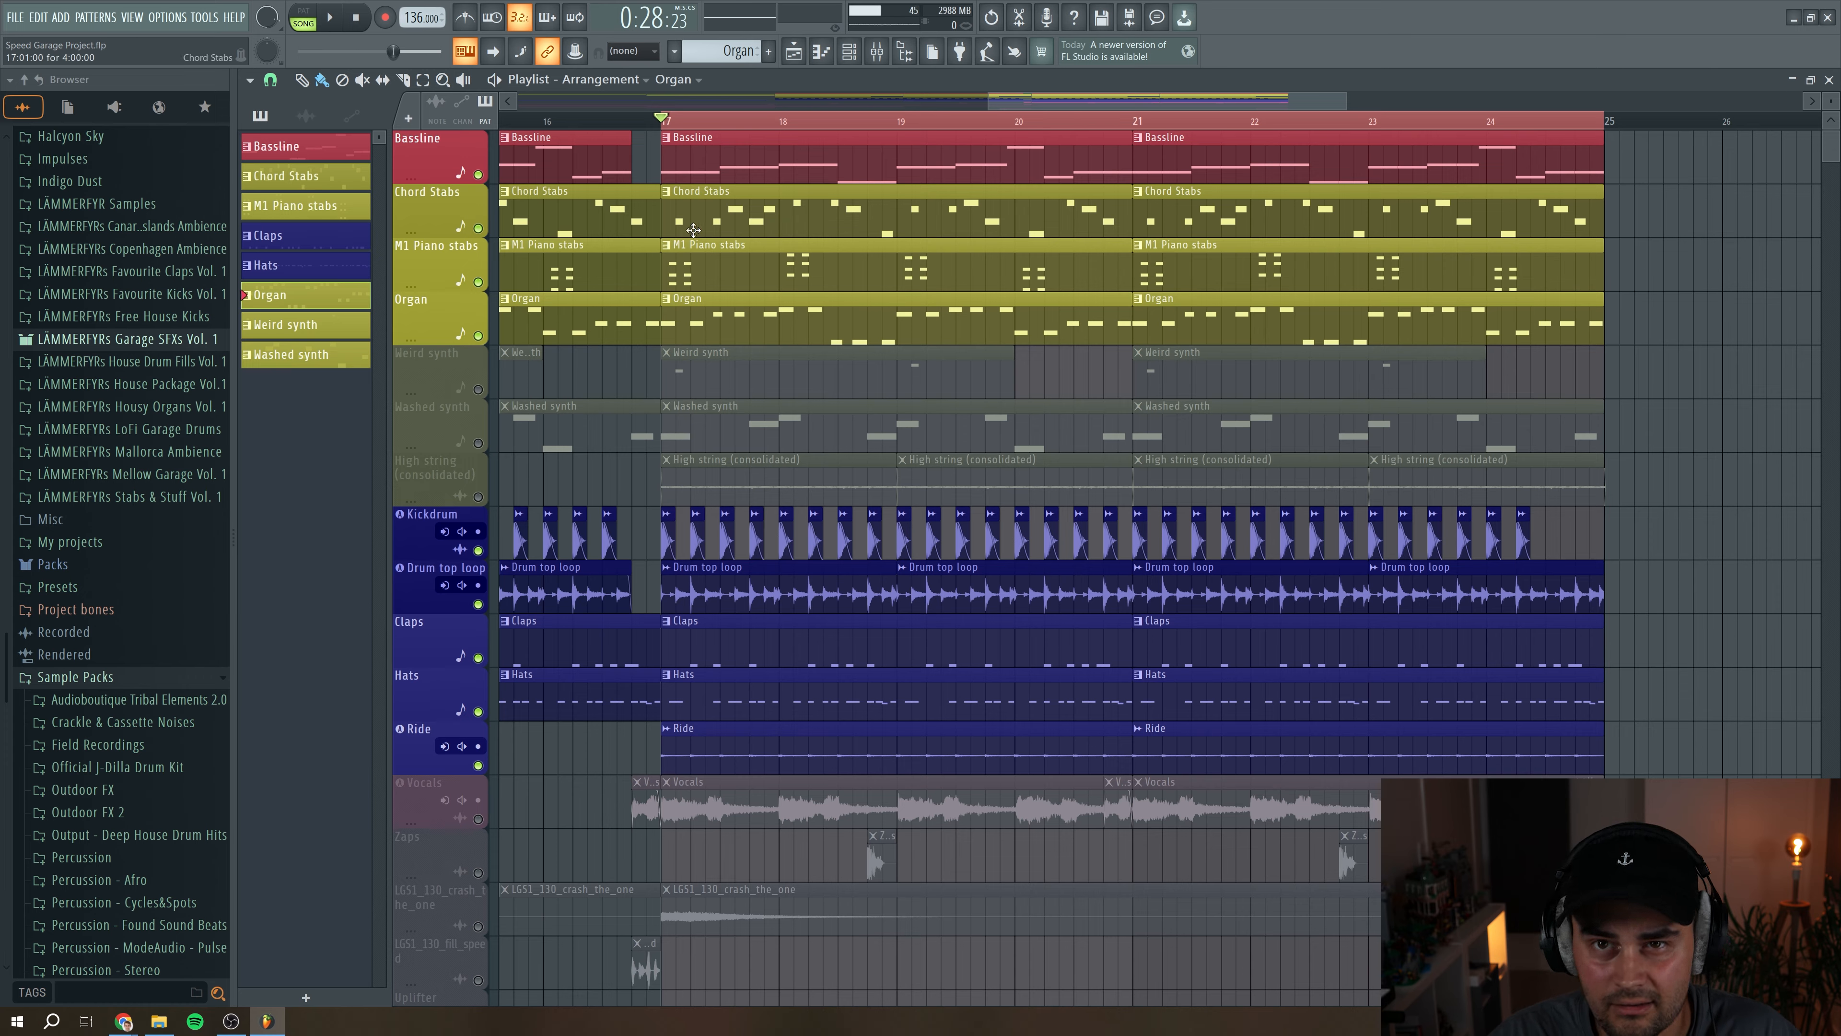
key(space)
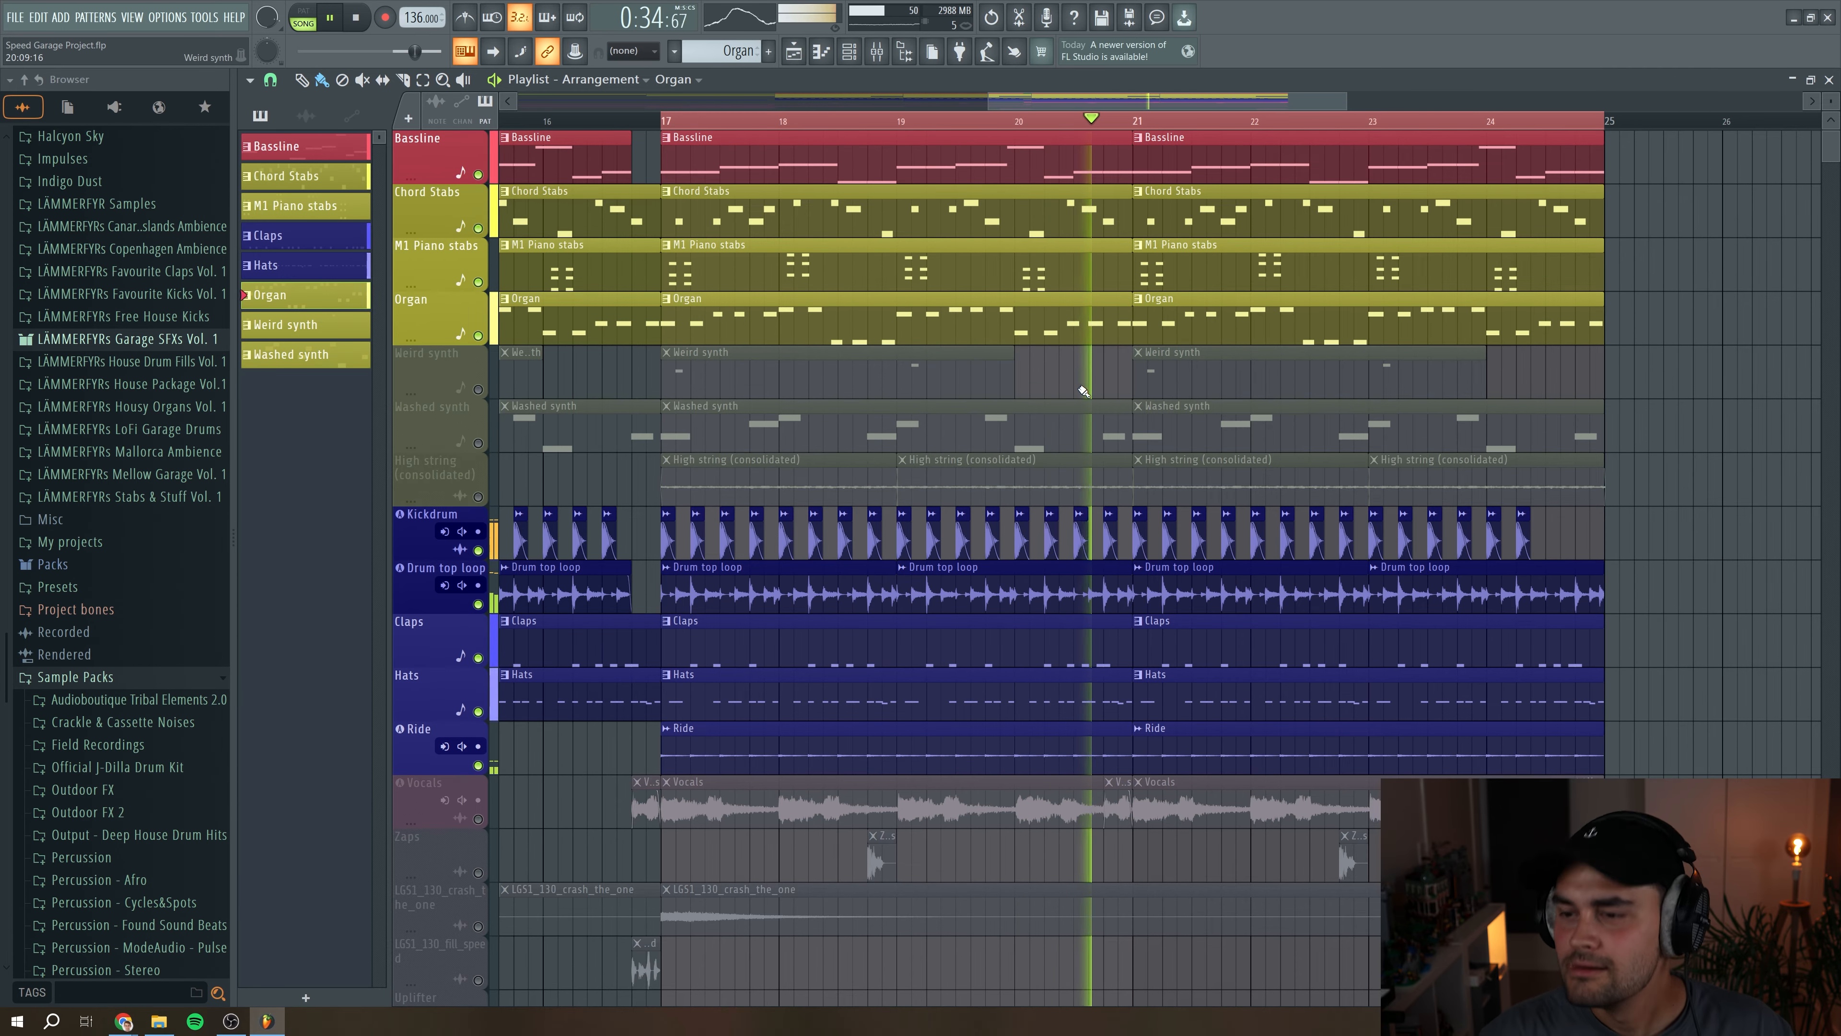
key(space)
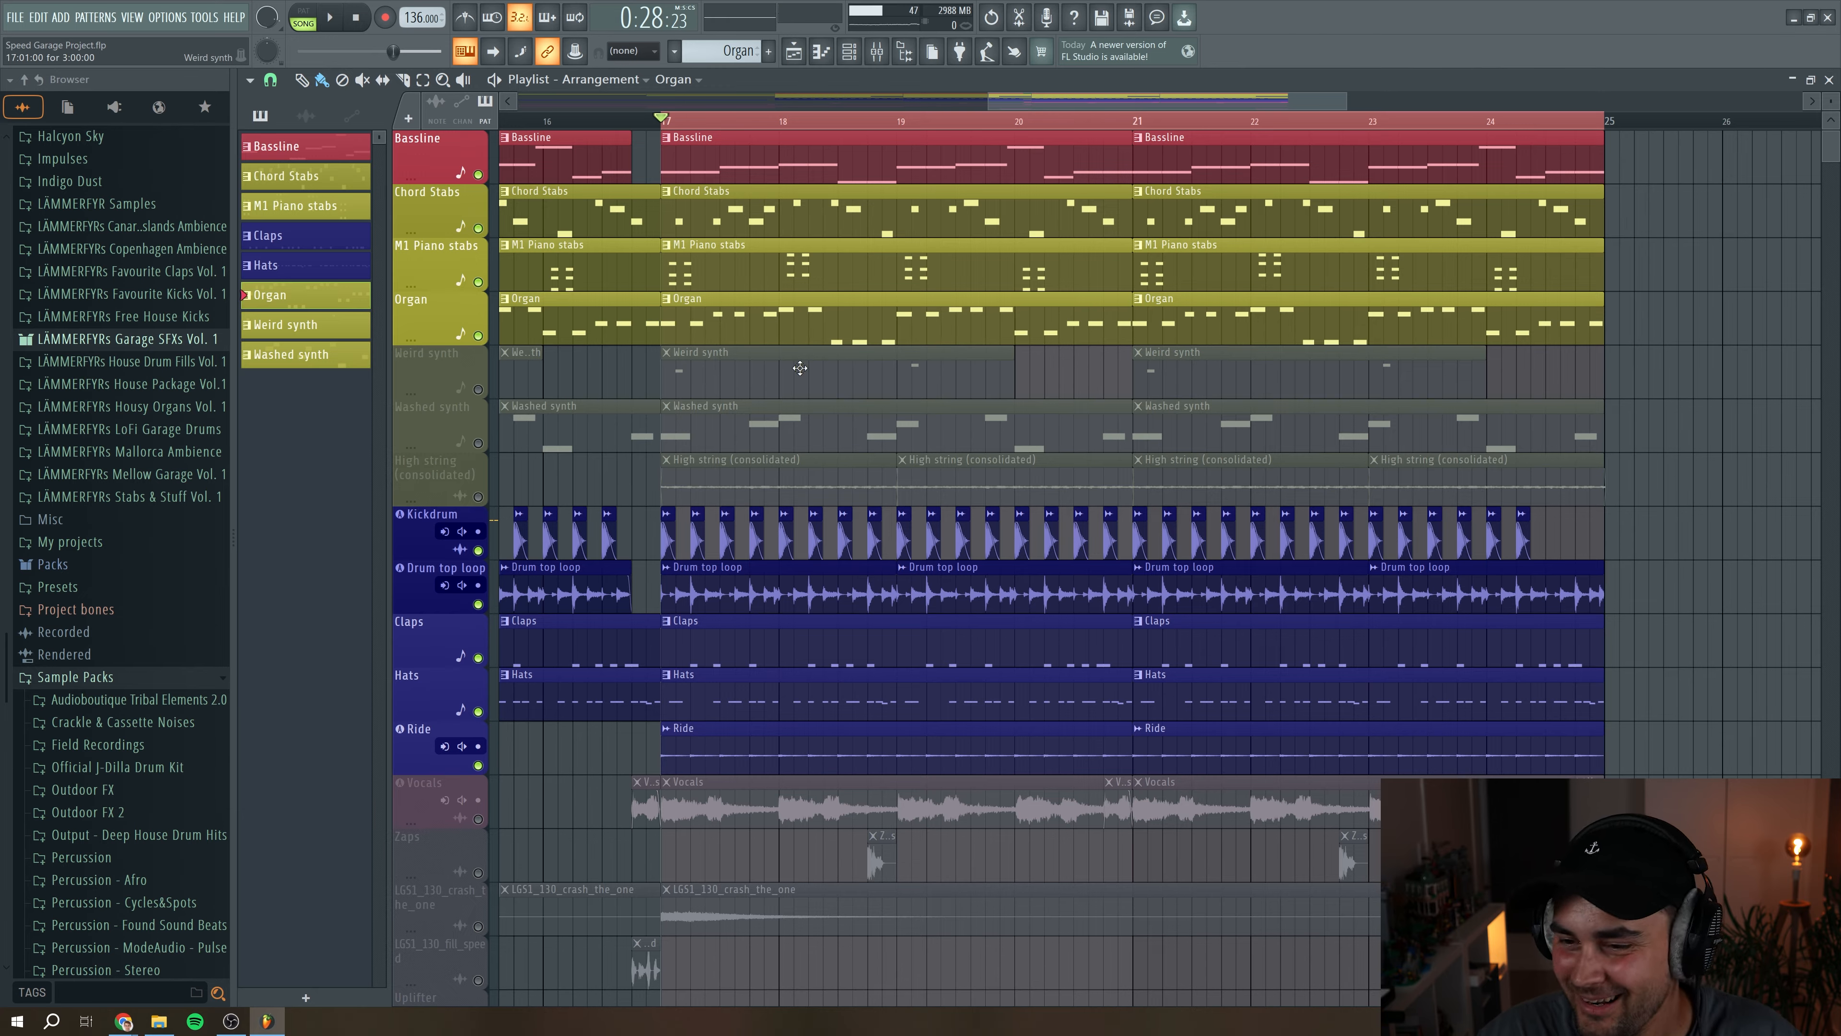
Step: Select the Weird synth pattern, unmute its playlist track, and audition the pattern in pattern mode
click(731, 350)
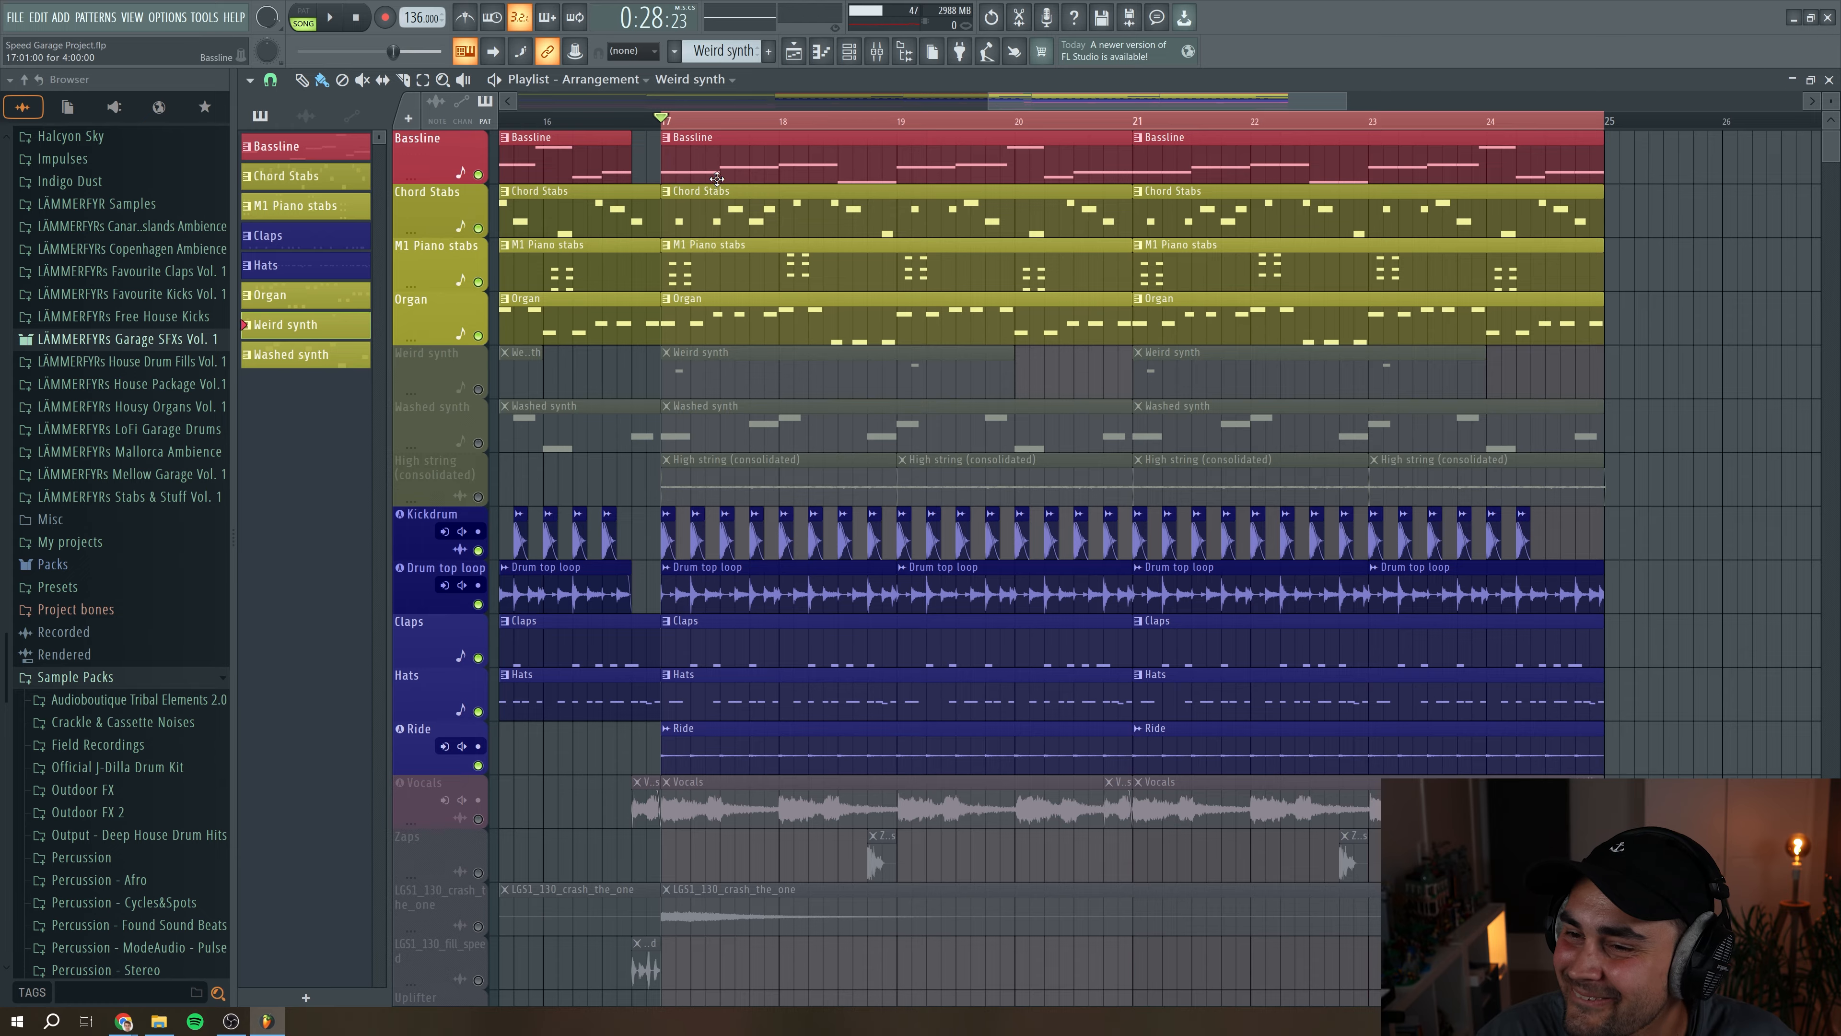
click(478, 389)
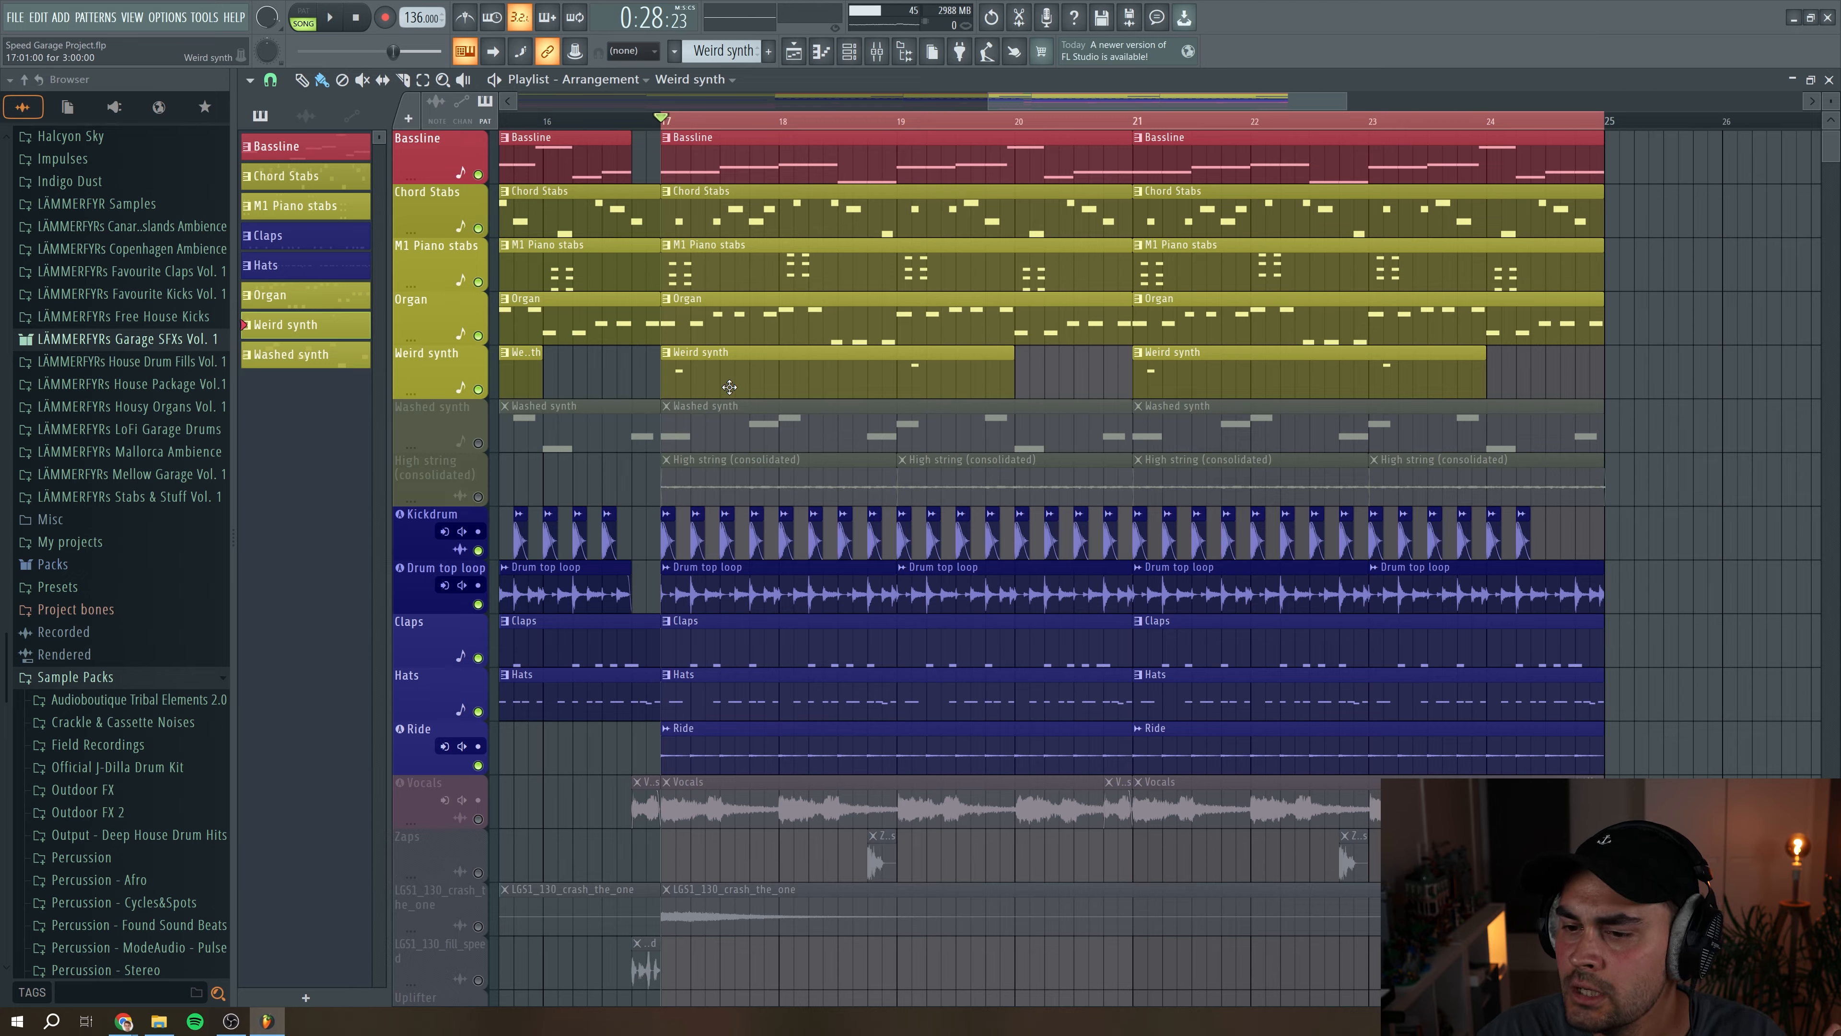
click(303, 13)
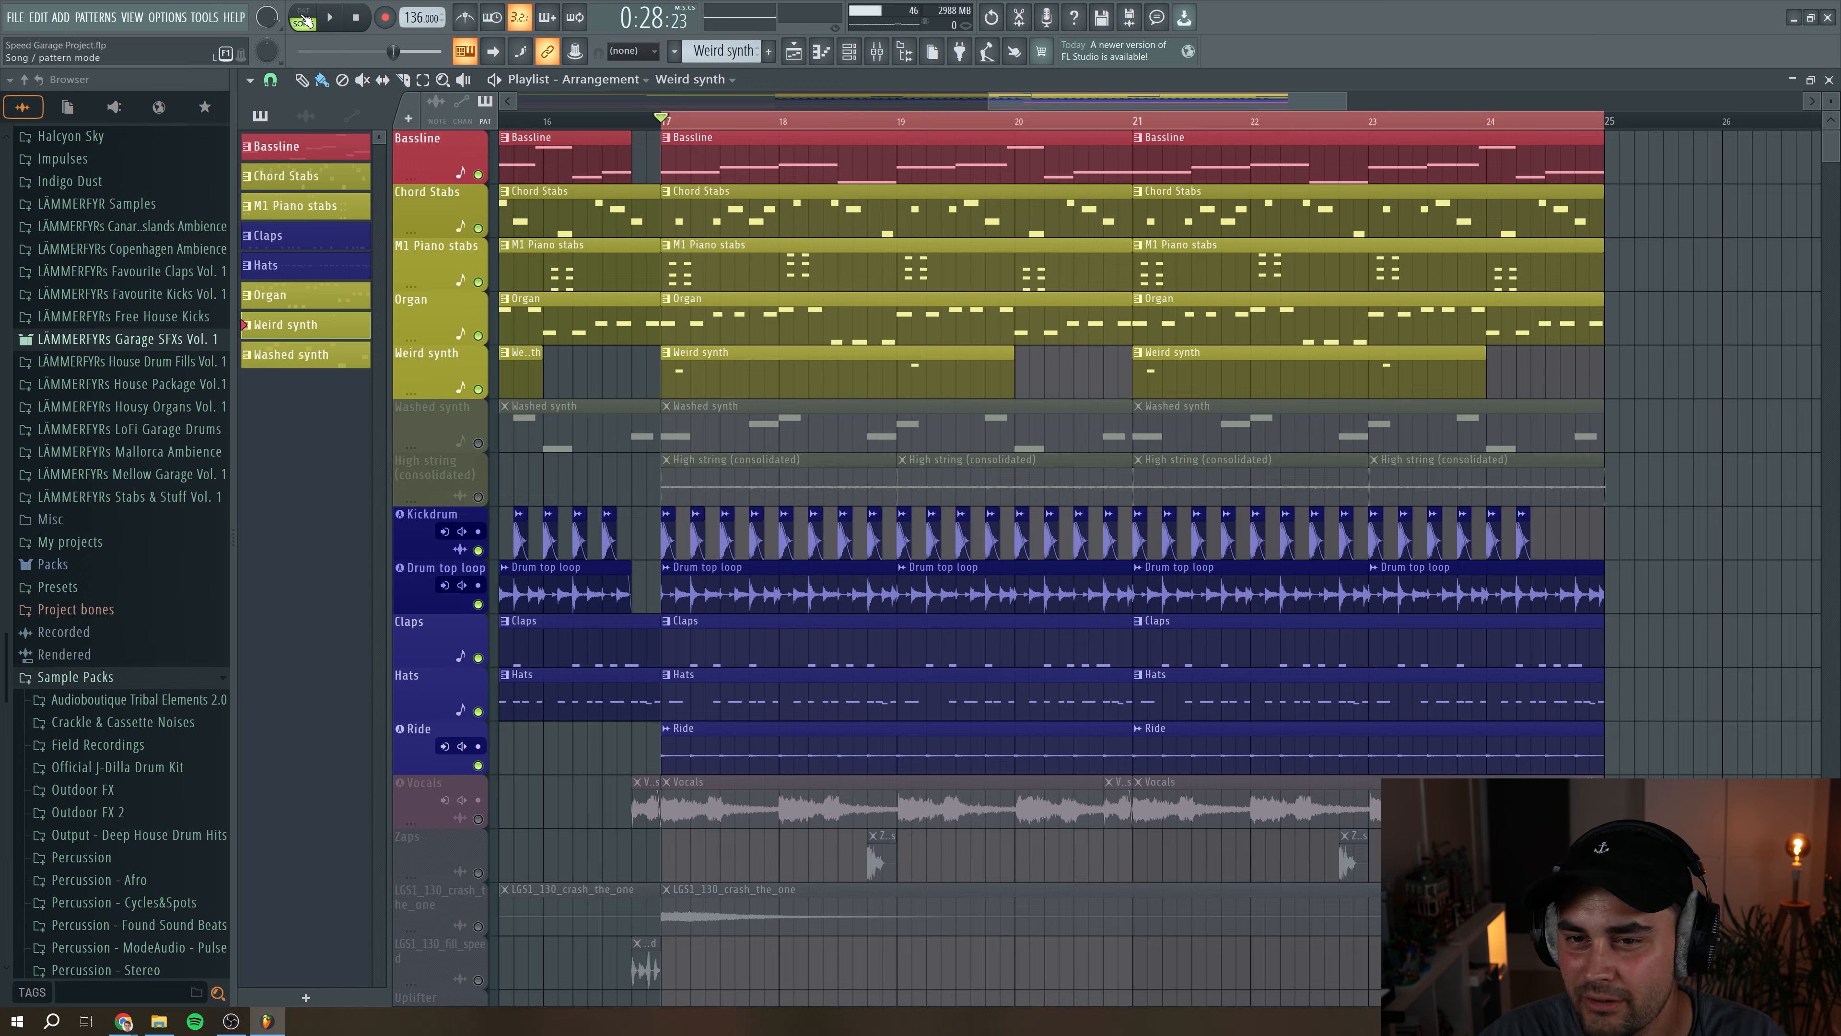
click(358, 21)
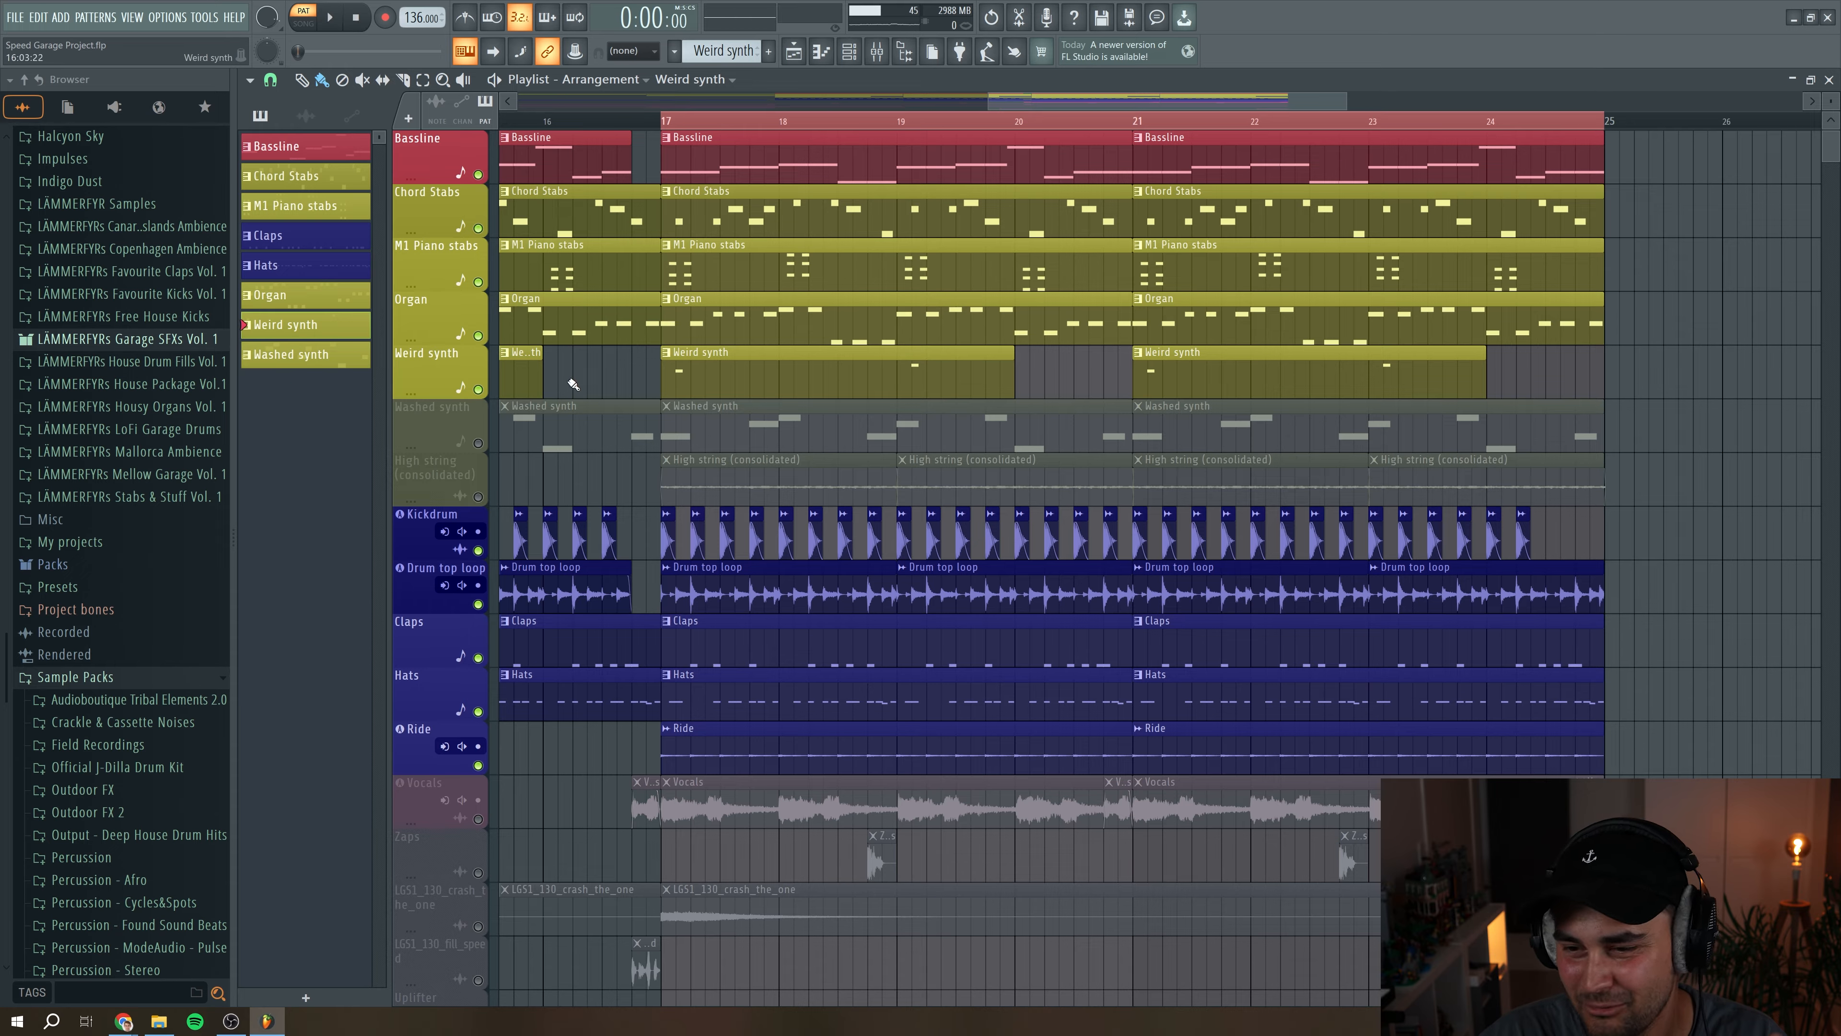
Step: Show the channel rack and open the JUP-8 V synth on the Weird stab channel
click(848, 51)
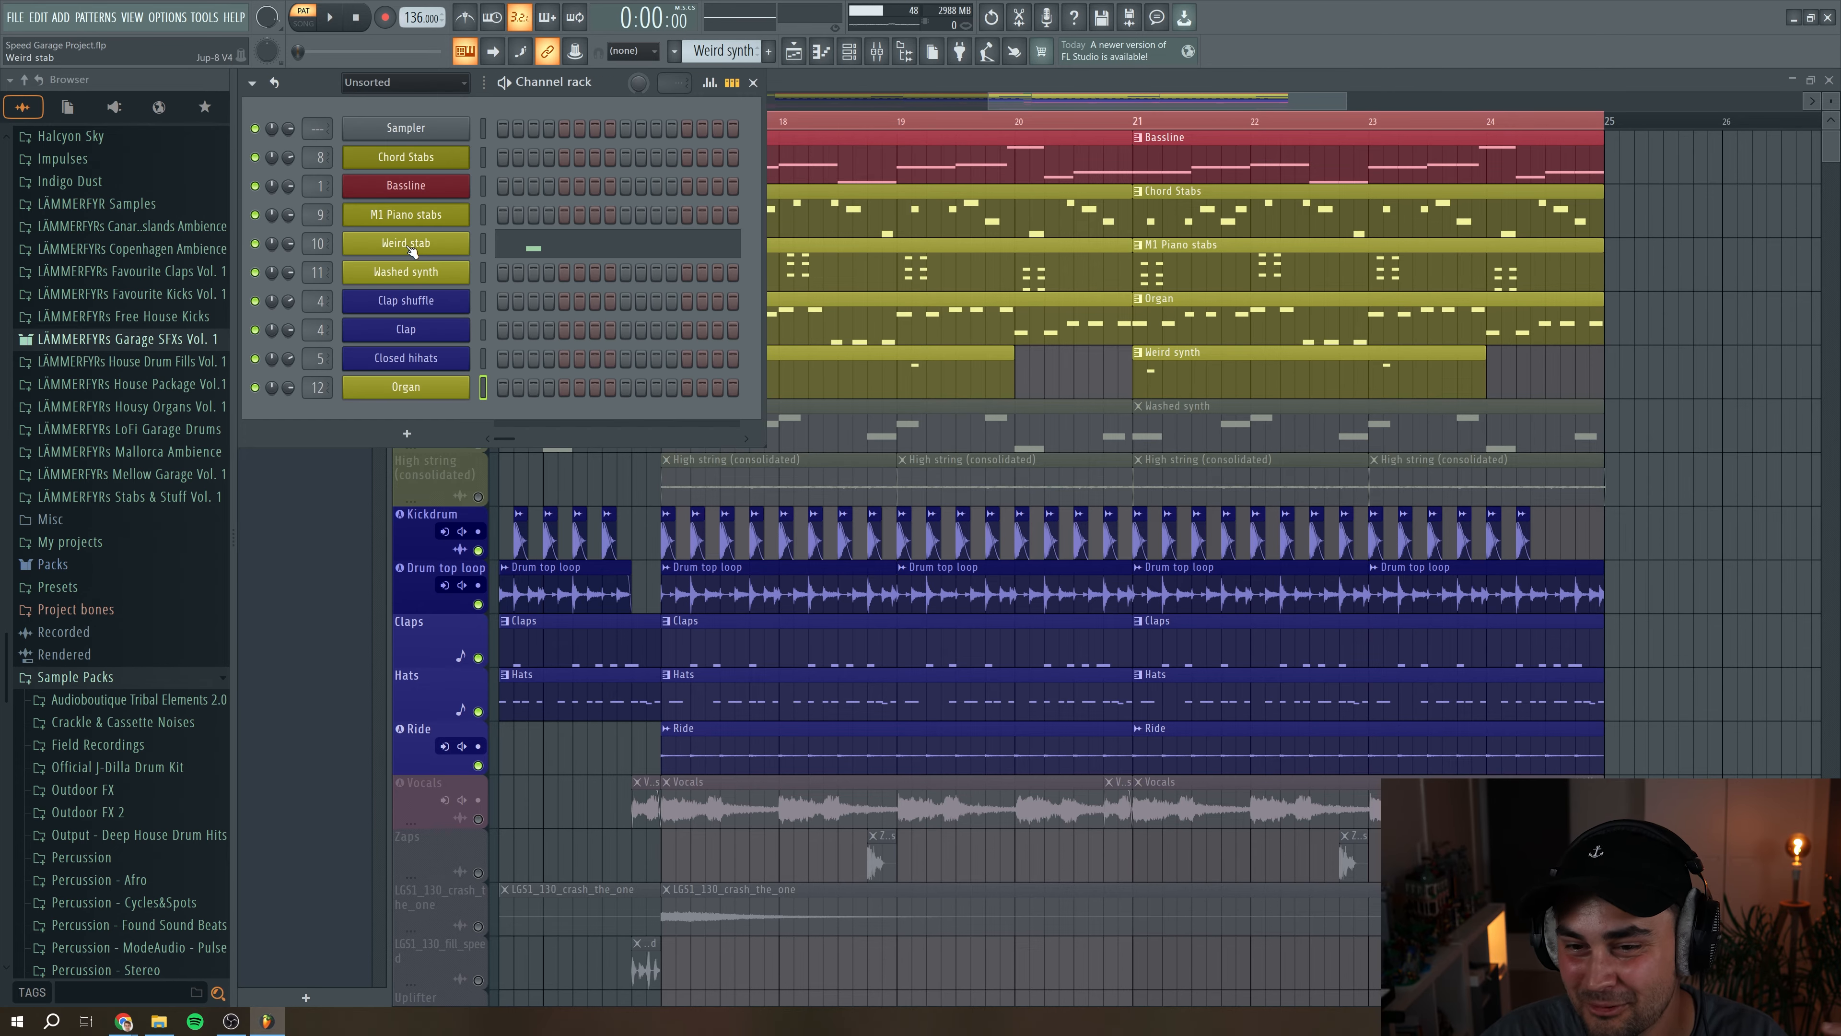
click(409, 247)
drag(548, 248, 504, 174)
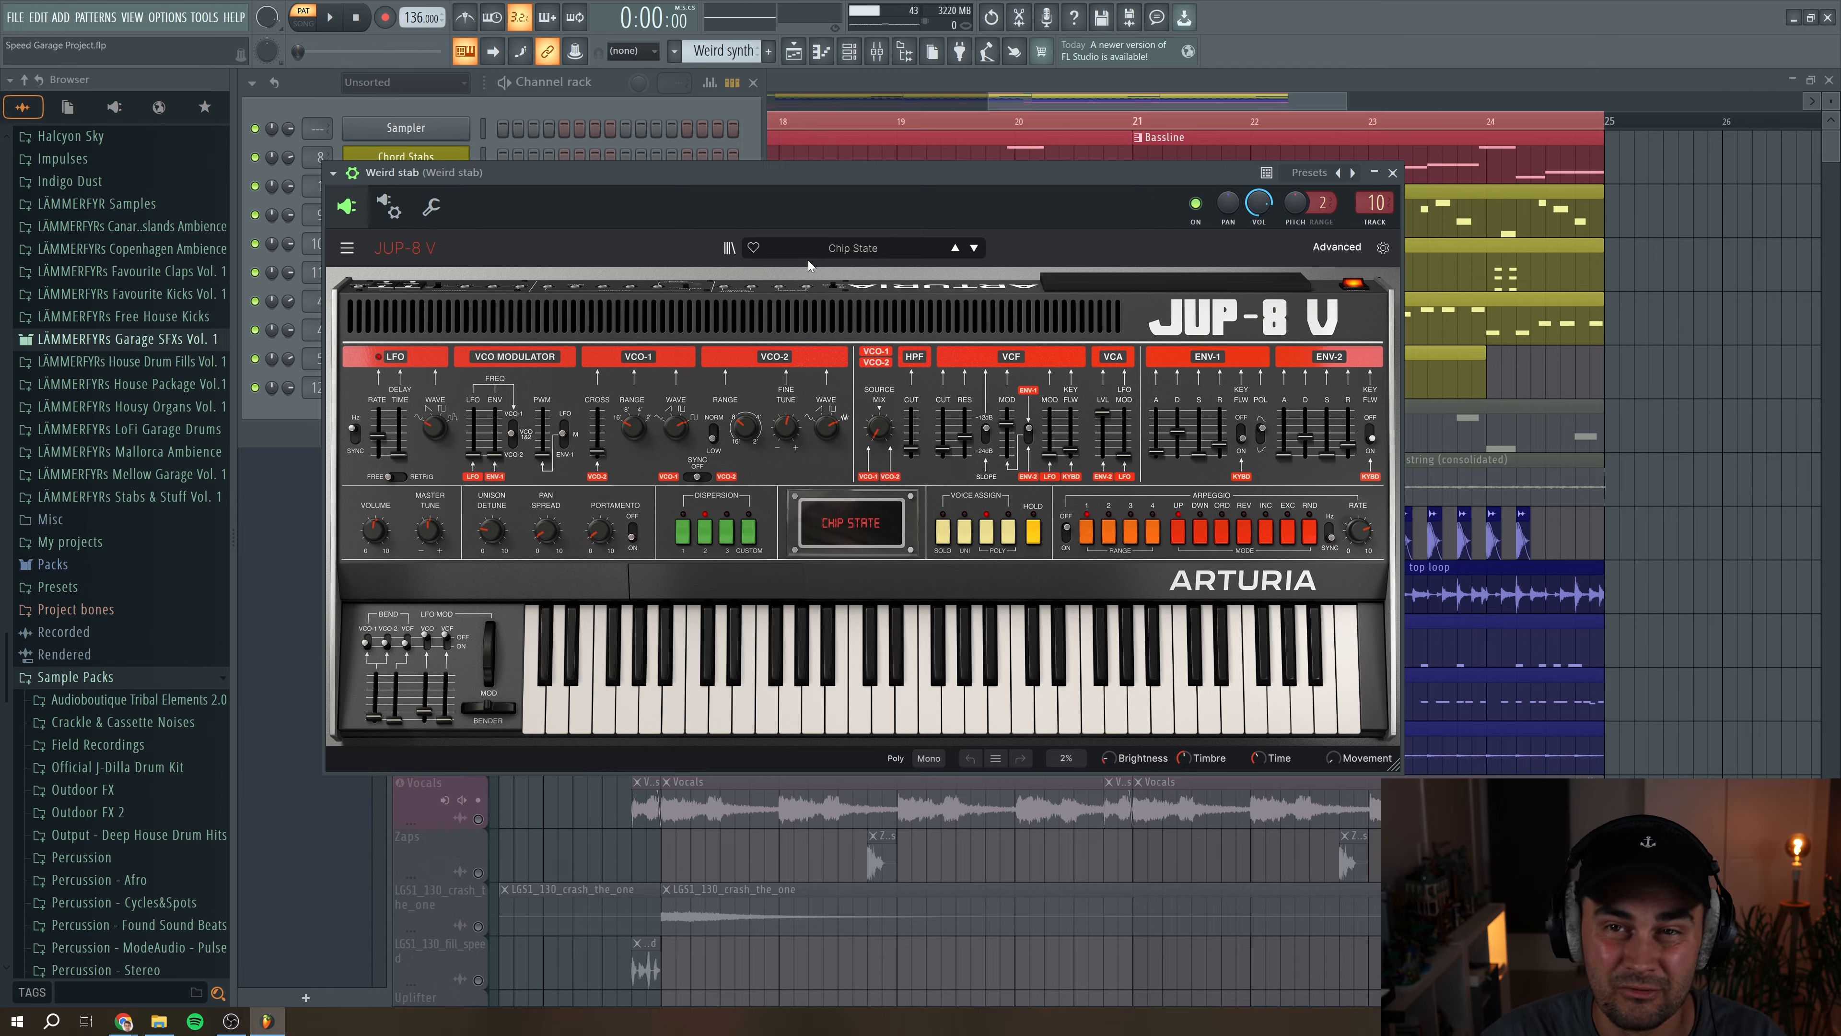
Step: Filter the JUP-8 V preset browser by the UK Garage genre to locate Chip State, then close the browser
click(728, 247)
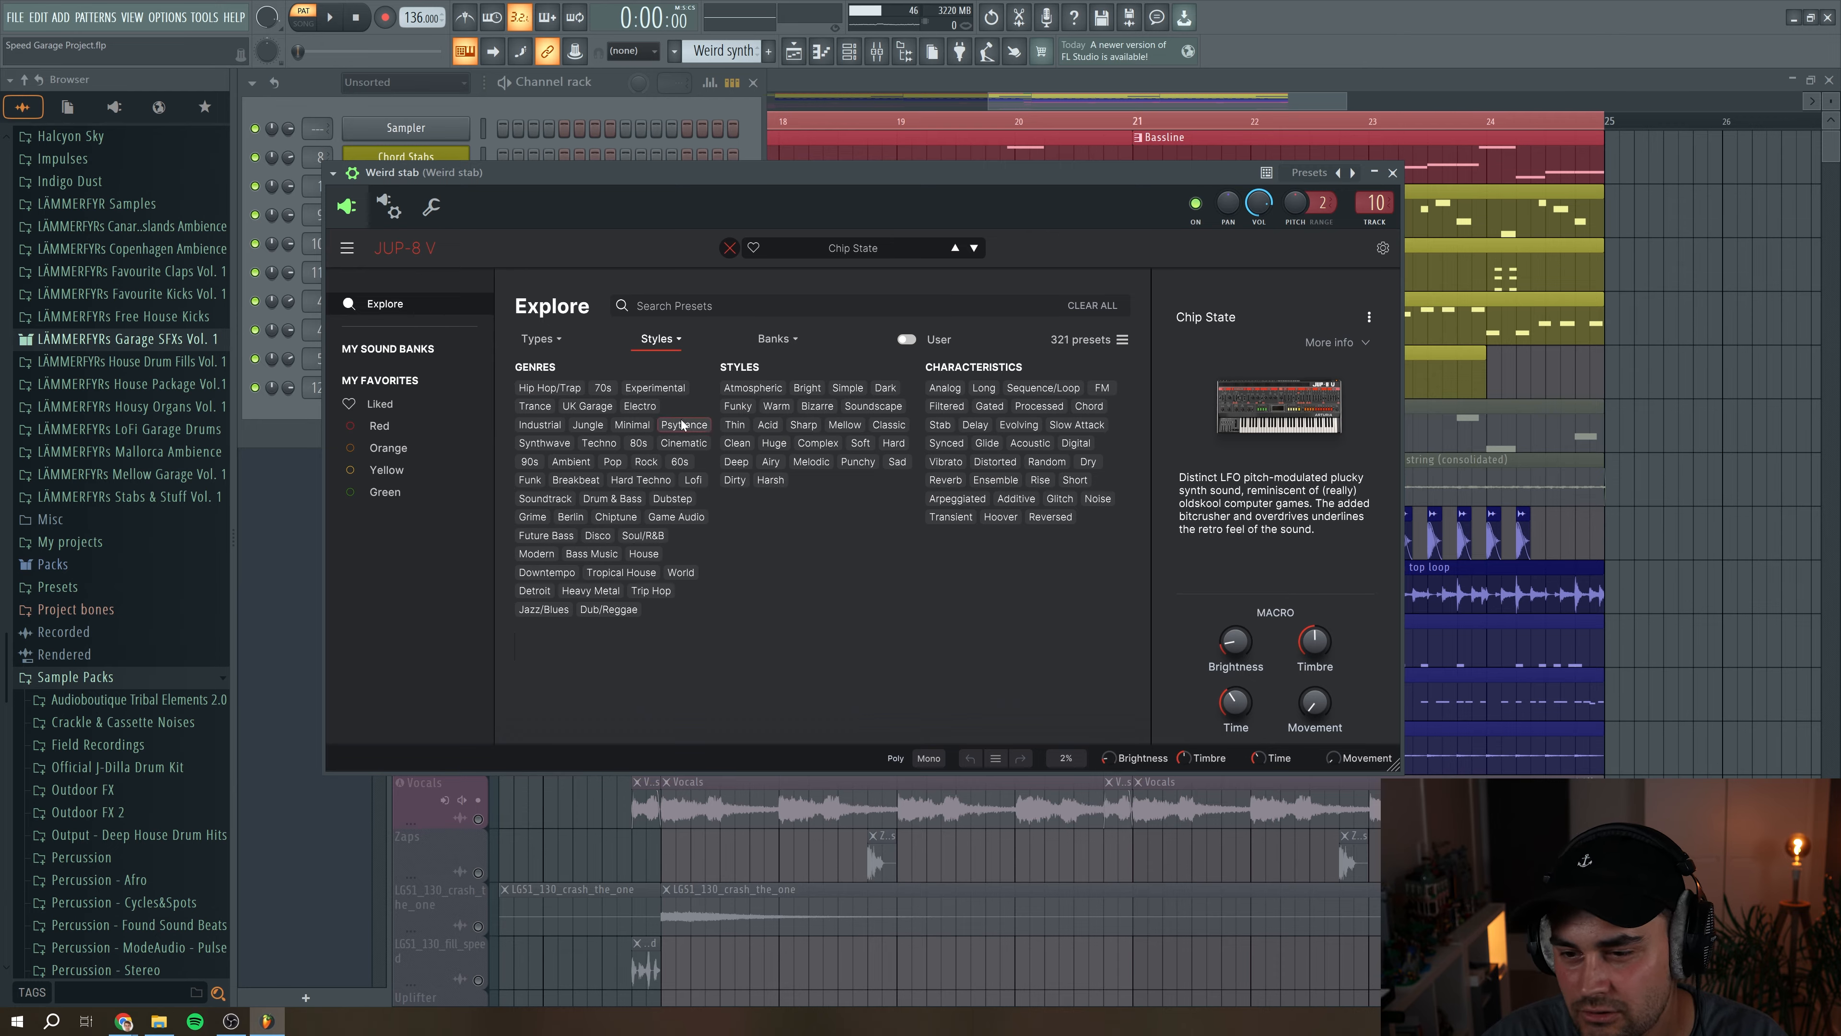
click(588, 407)
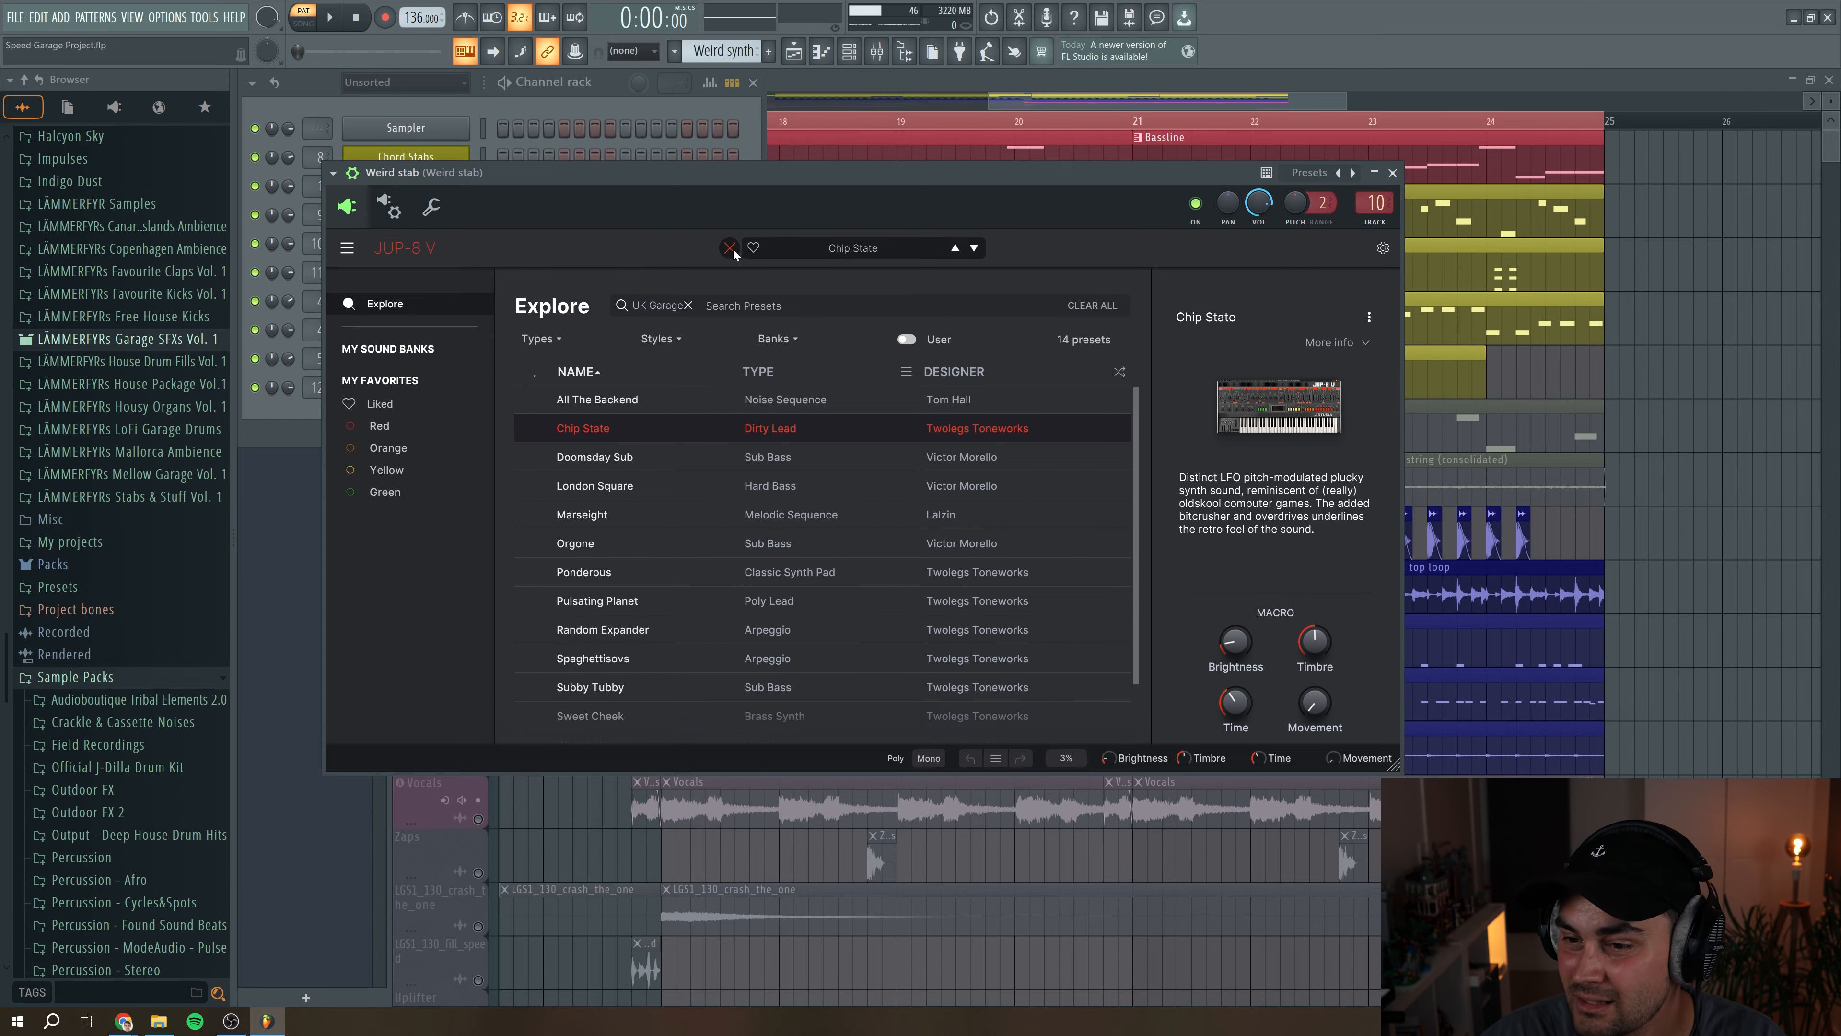
click(730, 248)
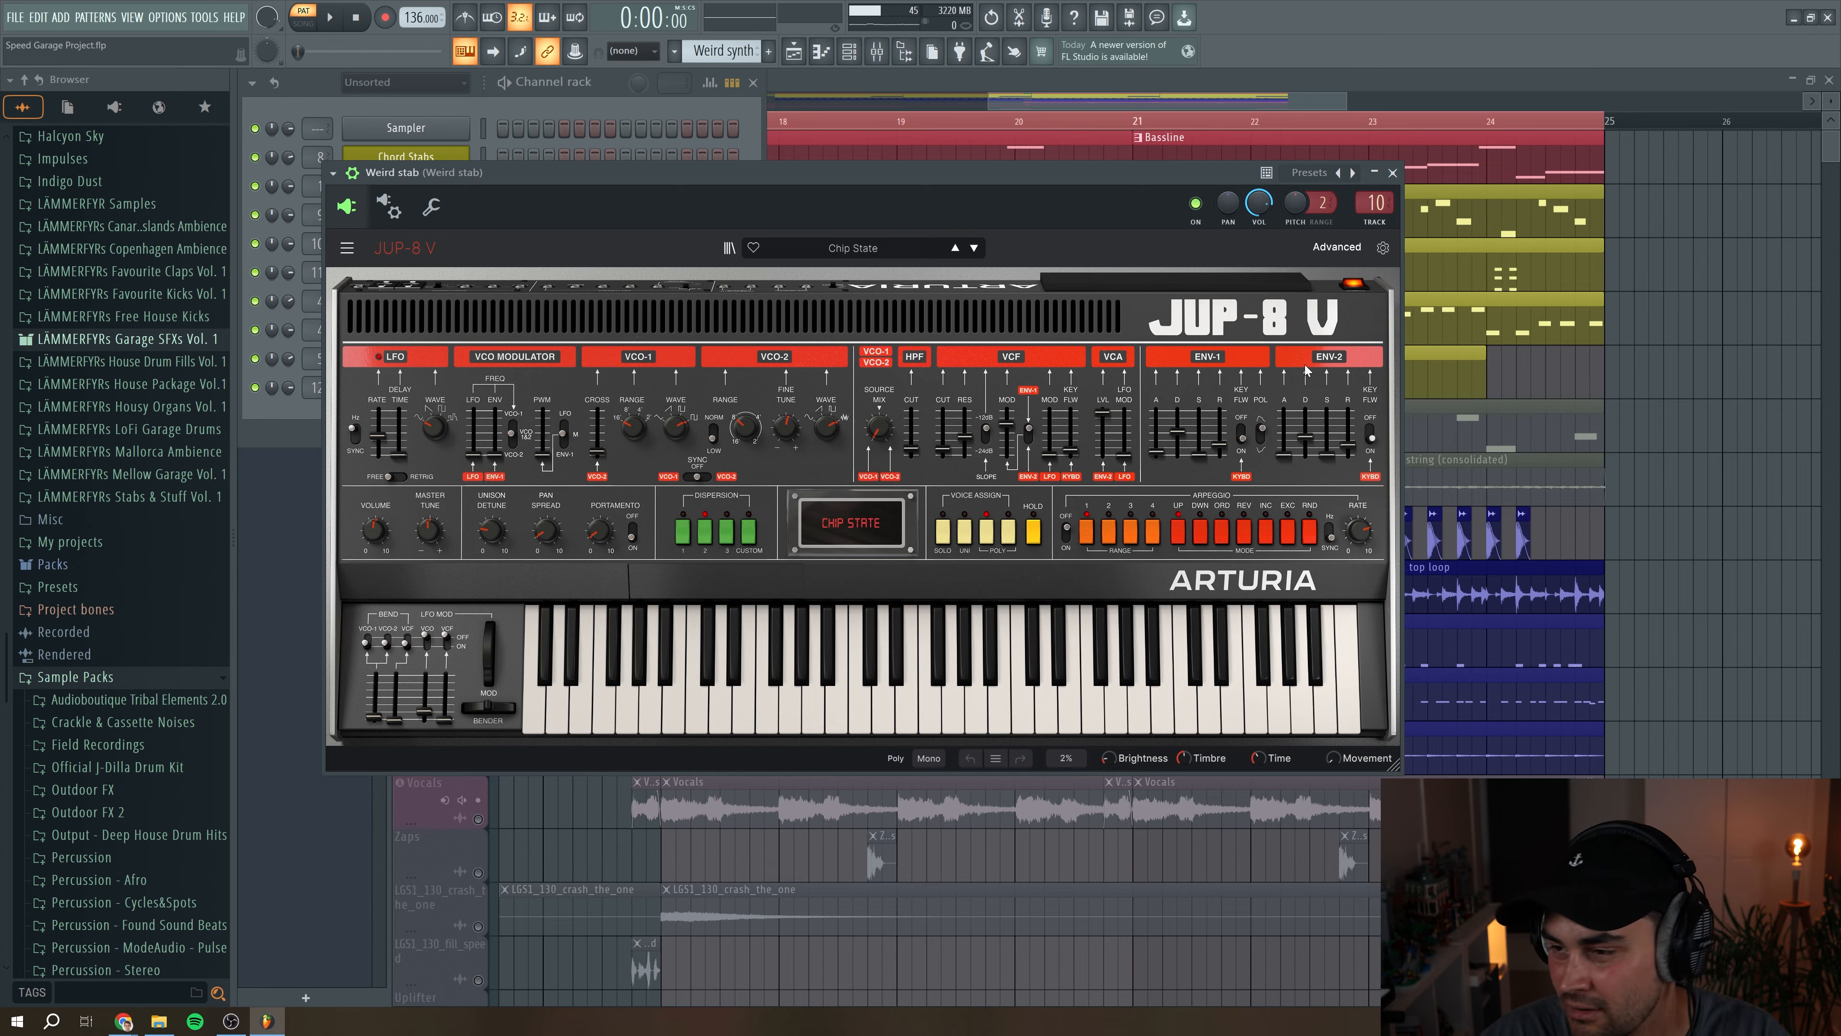
Step: Close the JUP-8 V, inspect the Weird stab channel's mixer track for effects, and return to the playlist
click(1392, 174)
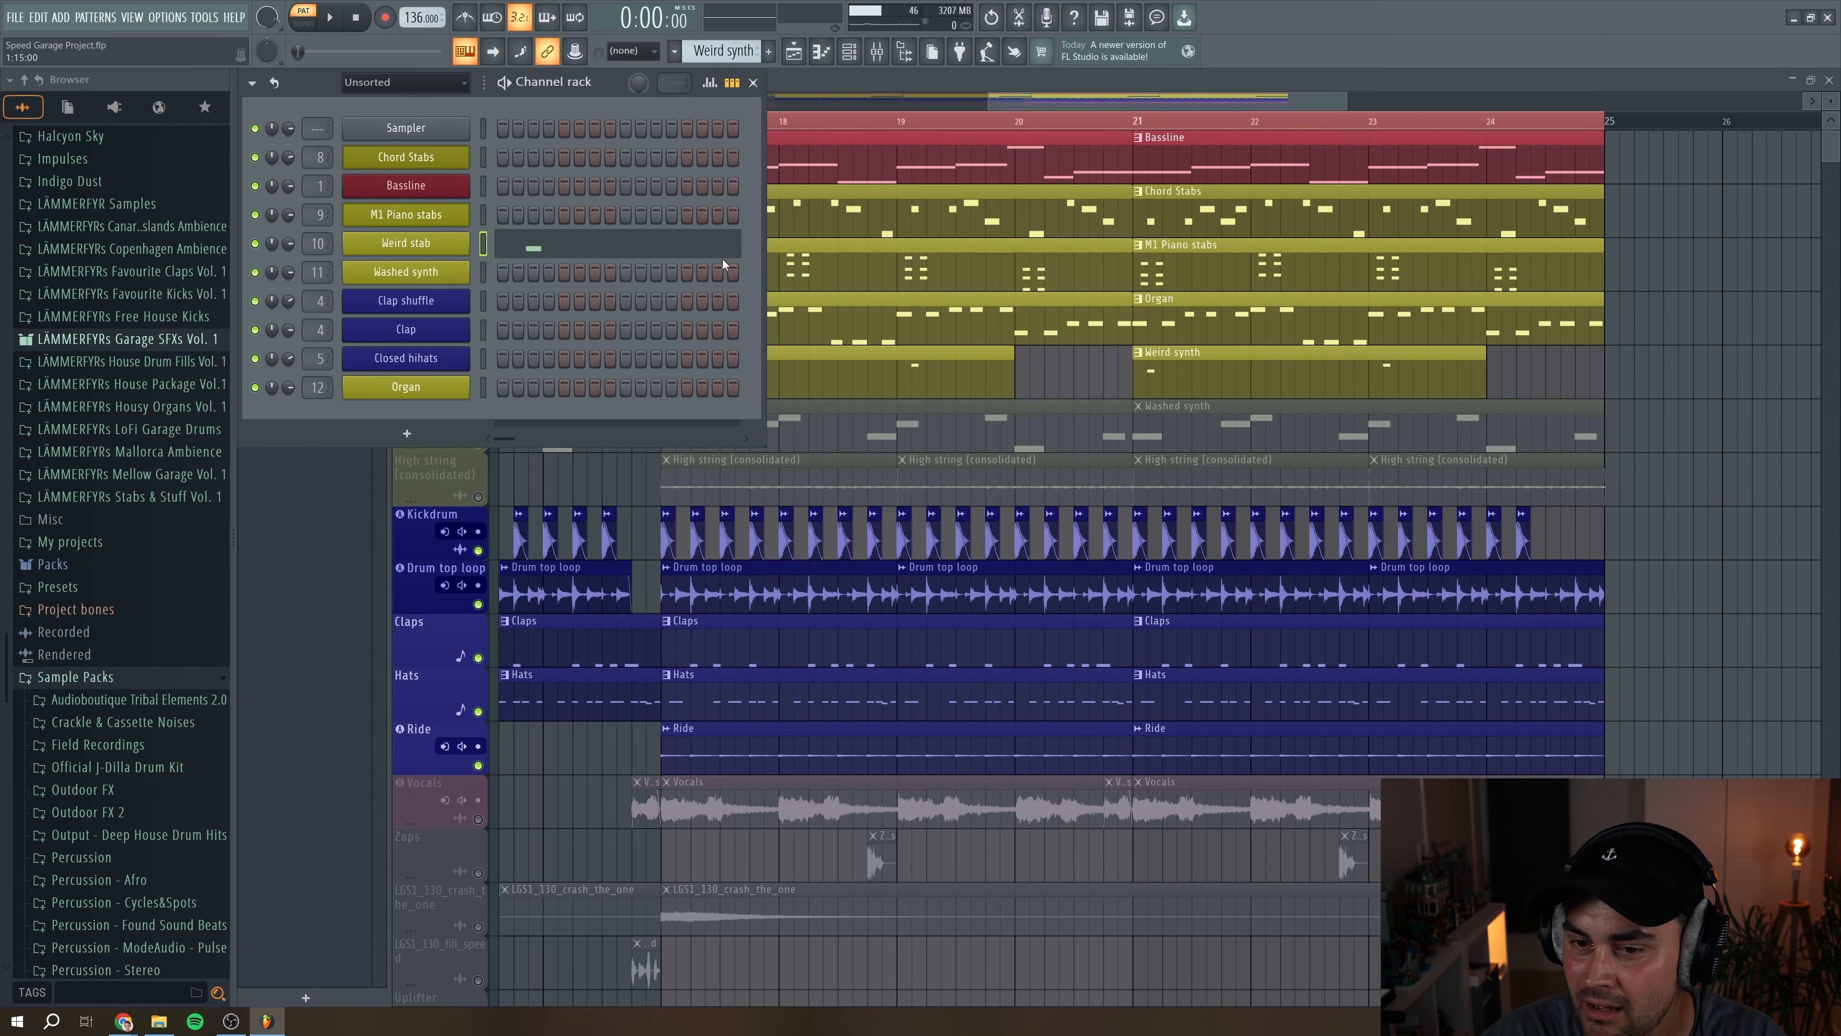
double_click(312, 244)
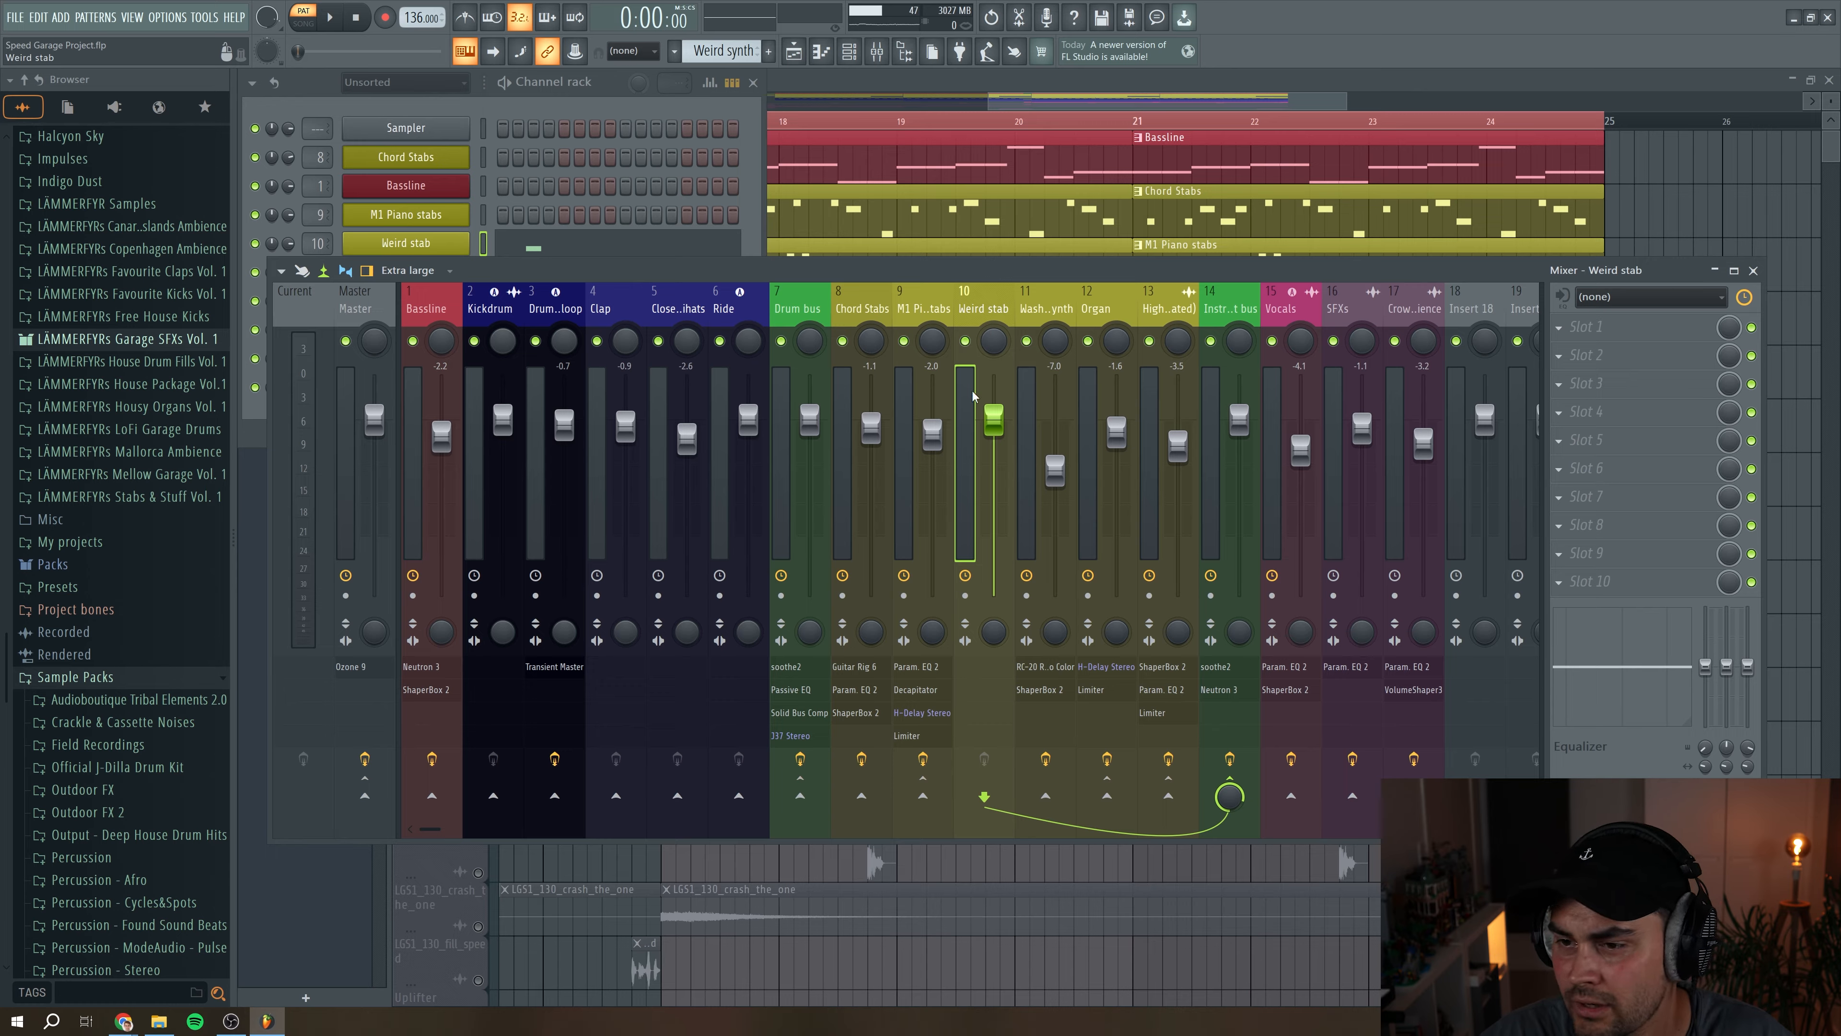
click(842, 231)
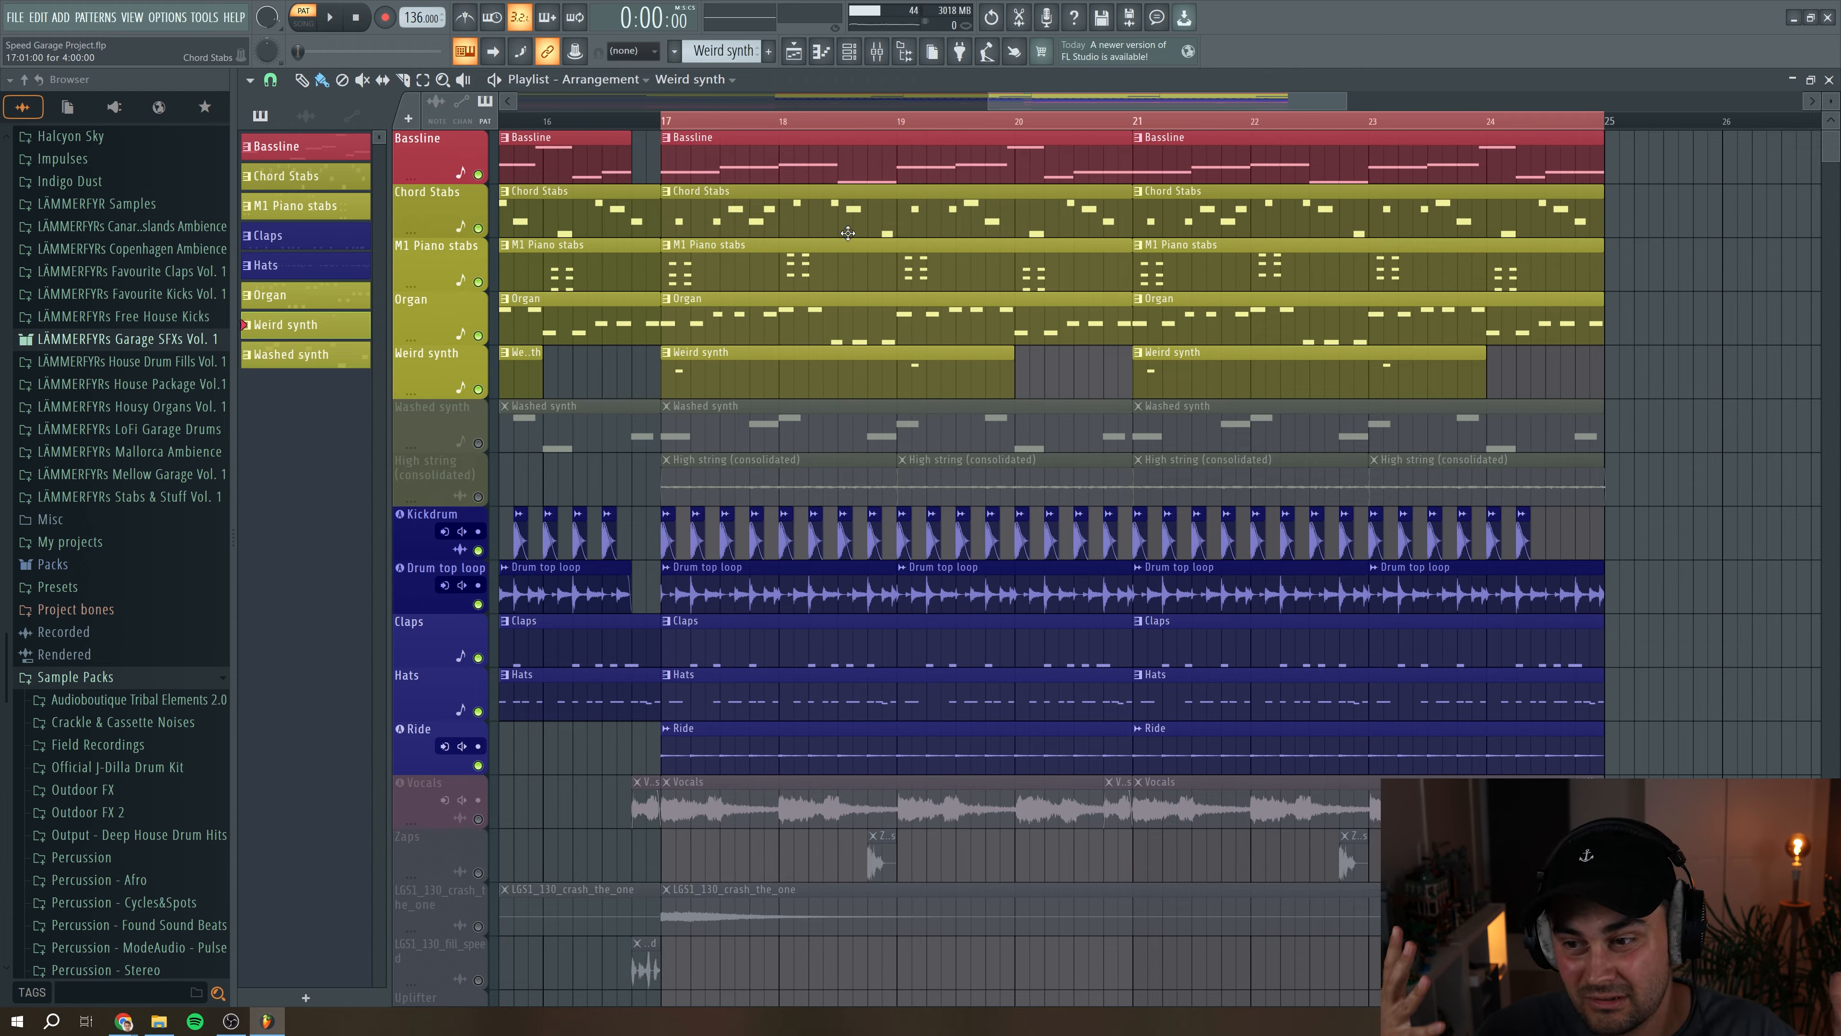
Step: Play the arrangement from bar 17 with the Weird synth included, then stop playback
click(663, 121)
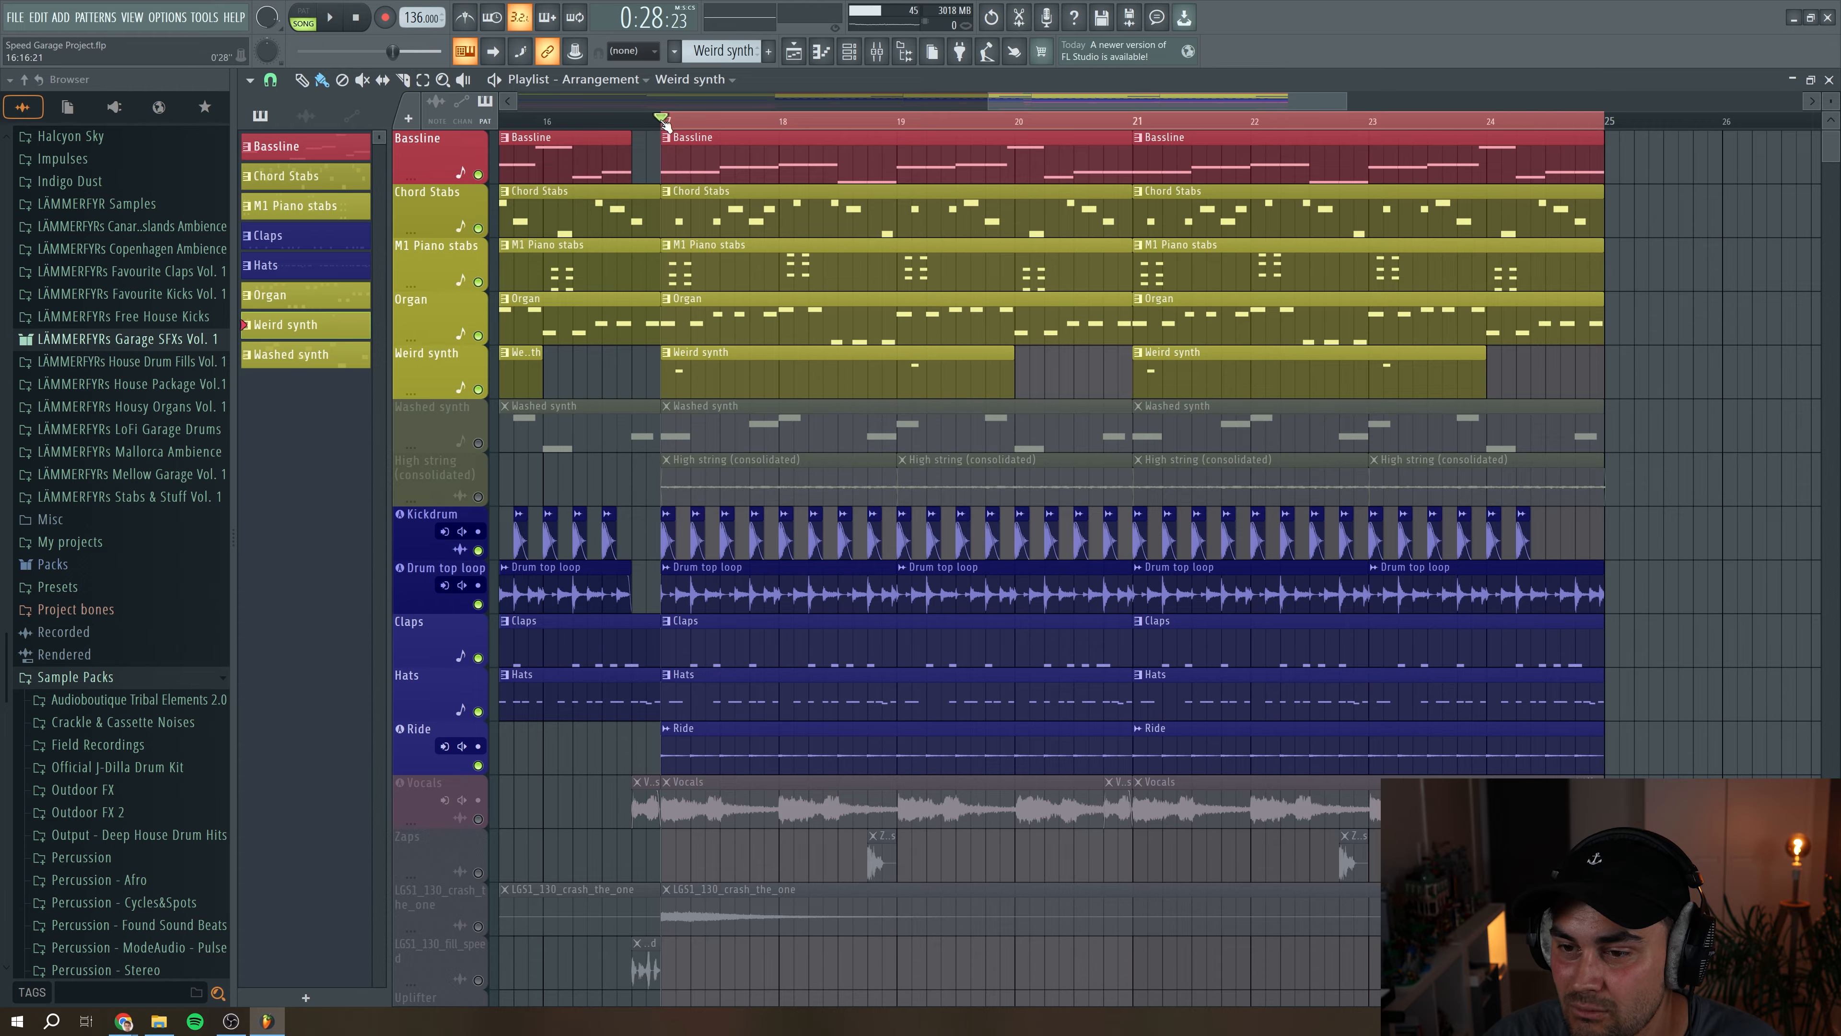
key(space)
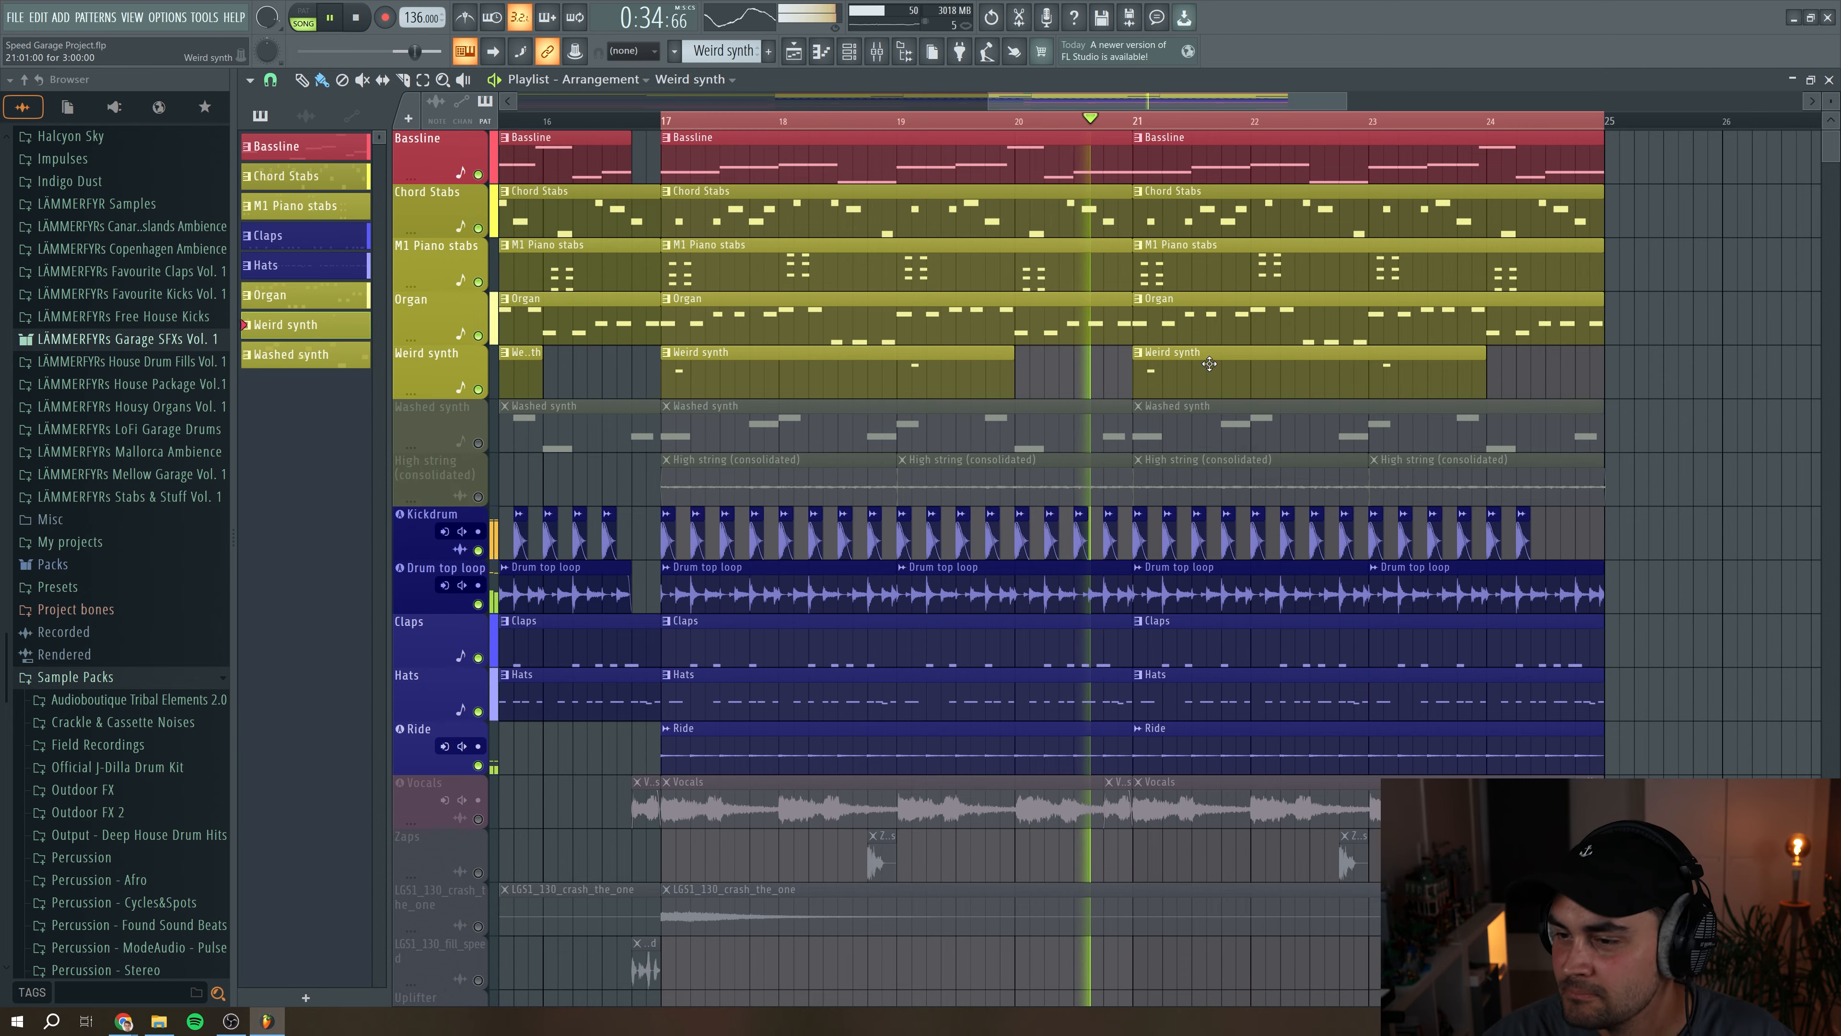
key(space)
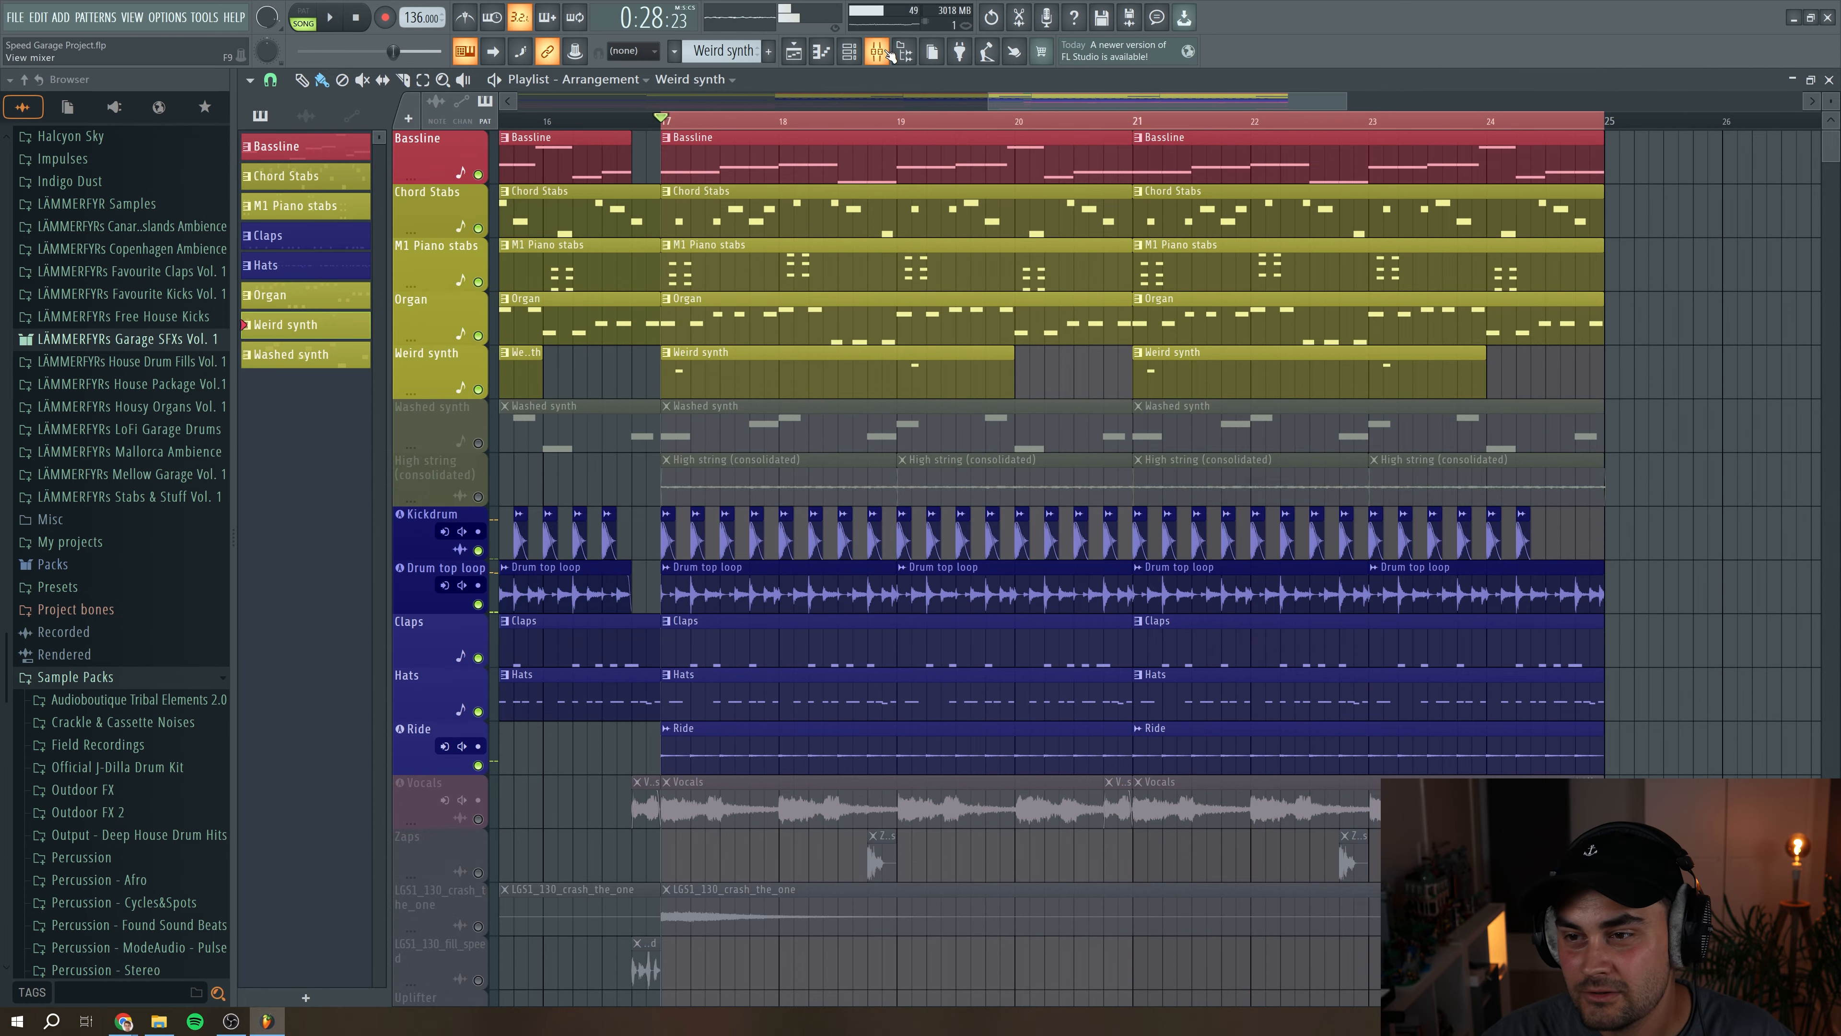
Step: Lower the Weird stab mixer track's volume to -2.5, then hide the mixer
key(F9)
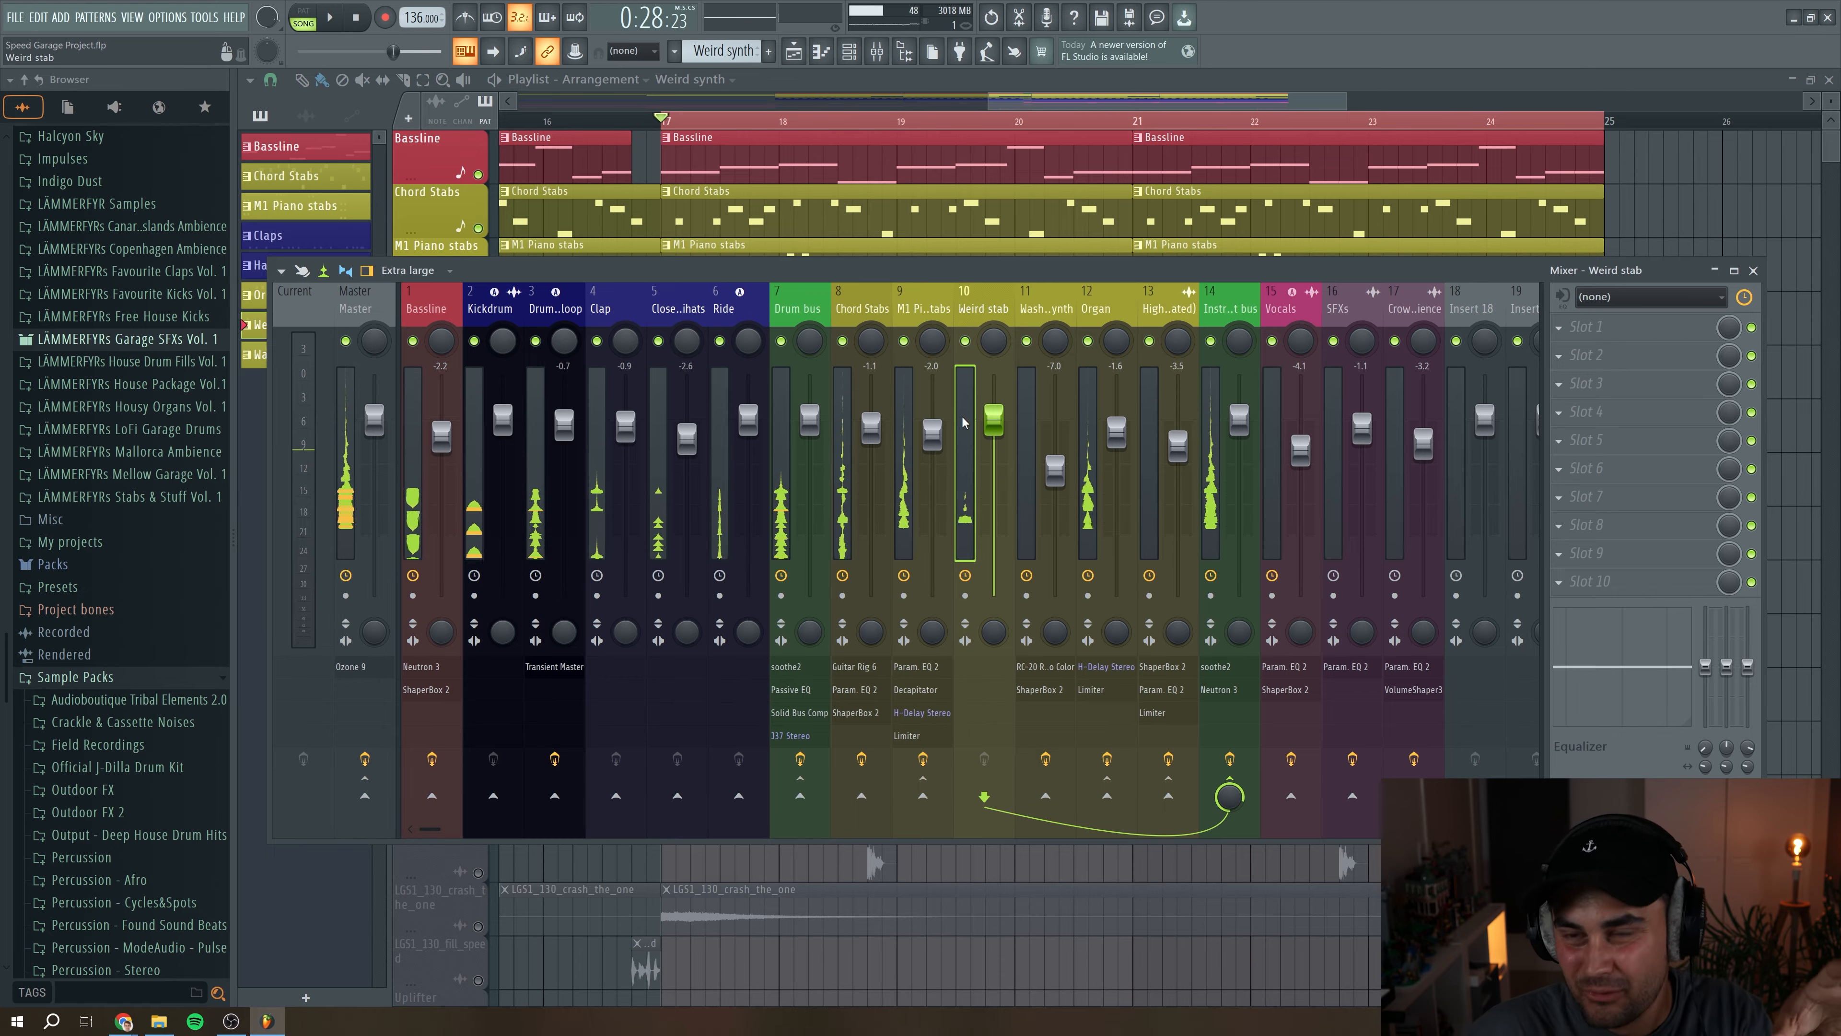
drag(993, 419, 993, 428)
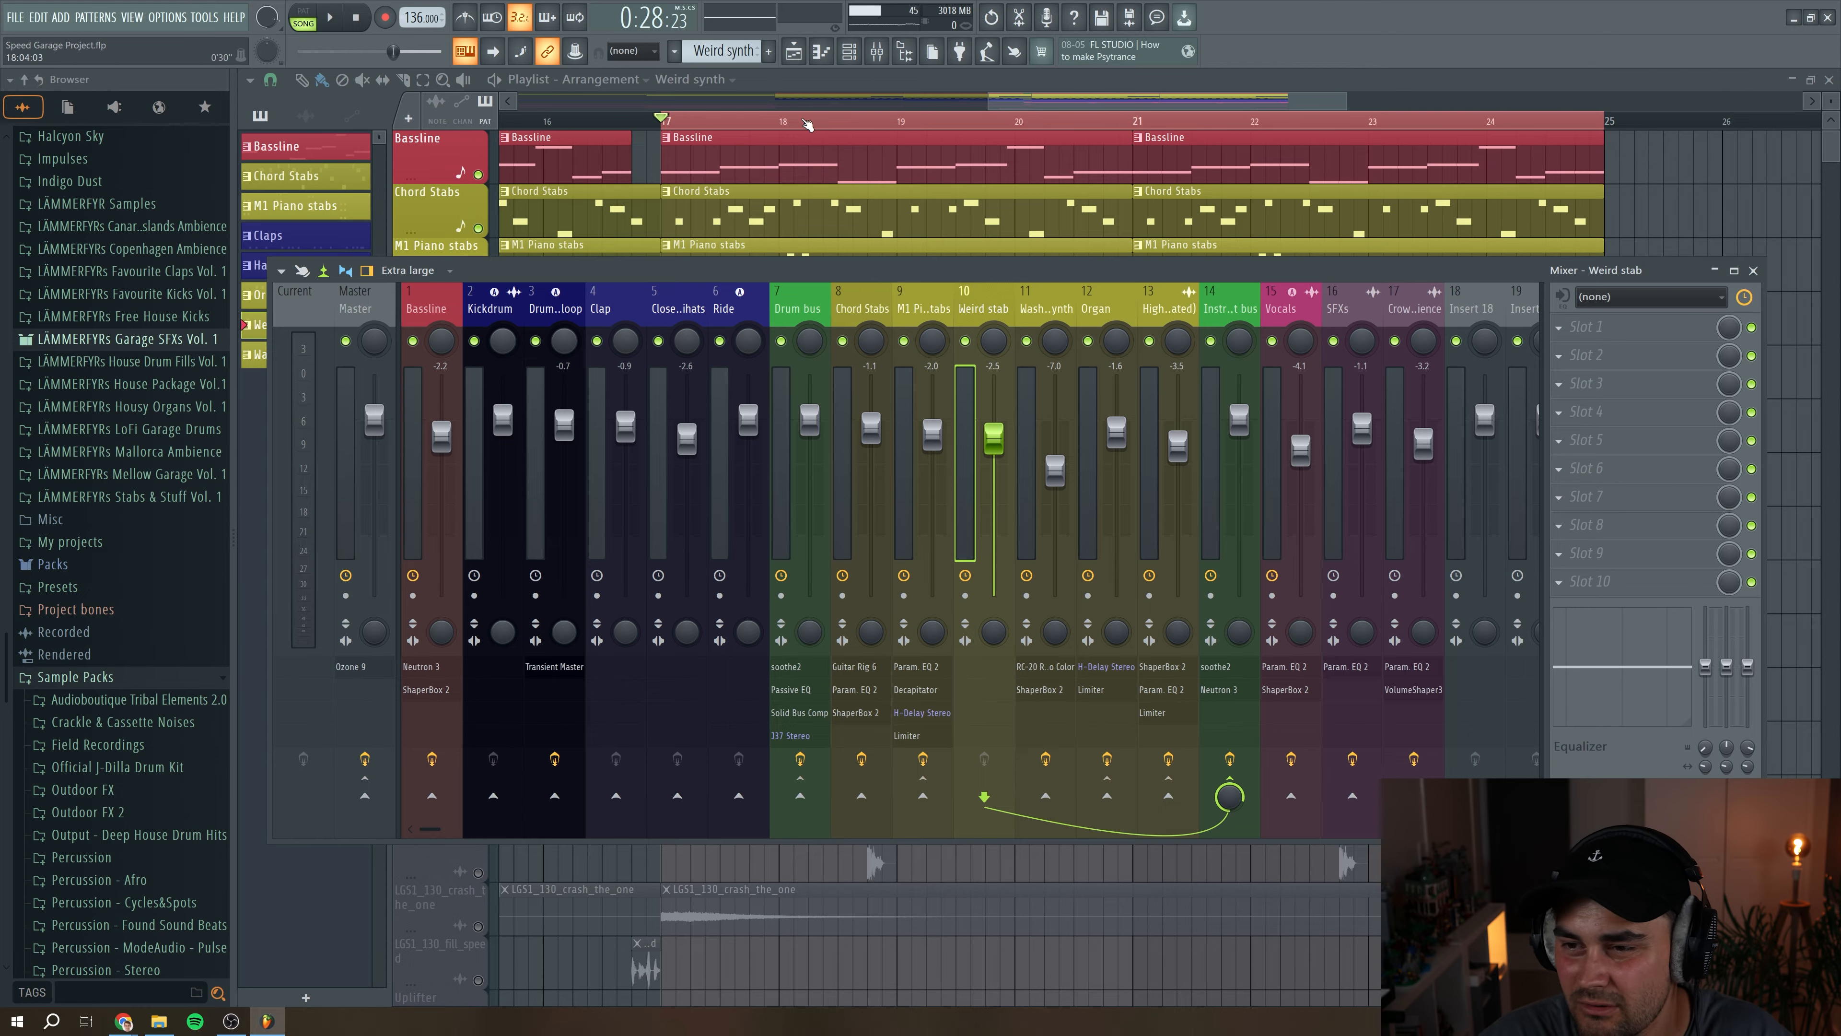
key(F9)
Step: Select the Washed synth pattern, unmute its playlist track, and audition it in pattern mode
scroll(769, 334, down, 1)
click(757, 352)
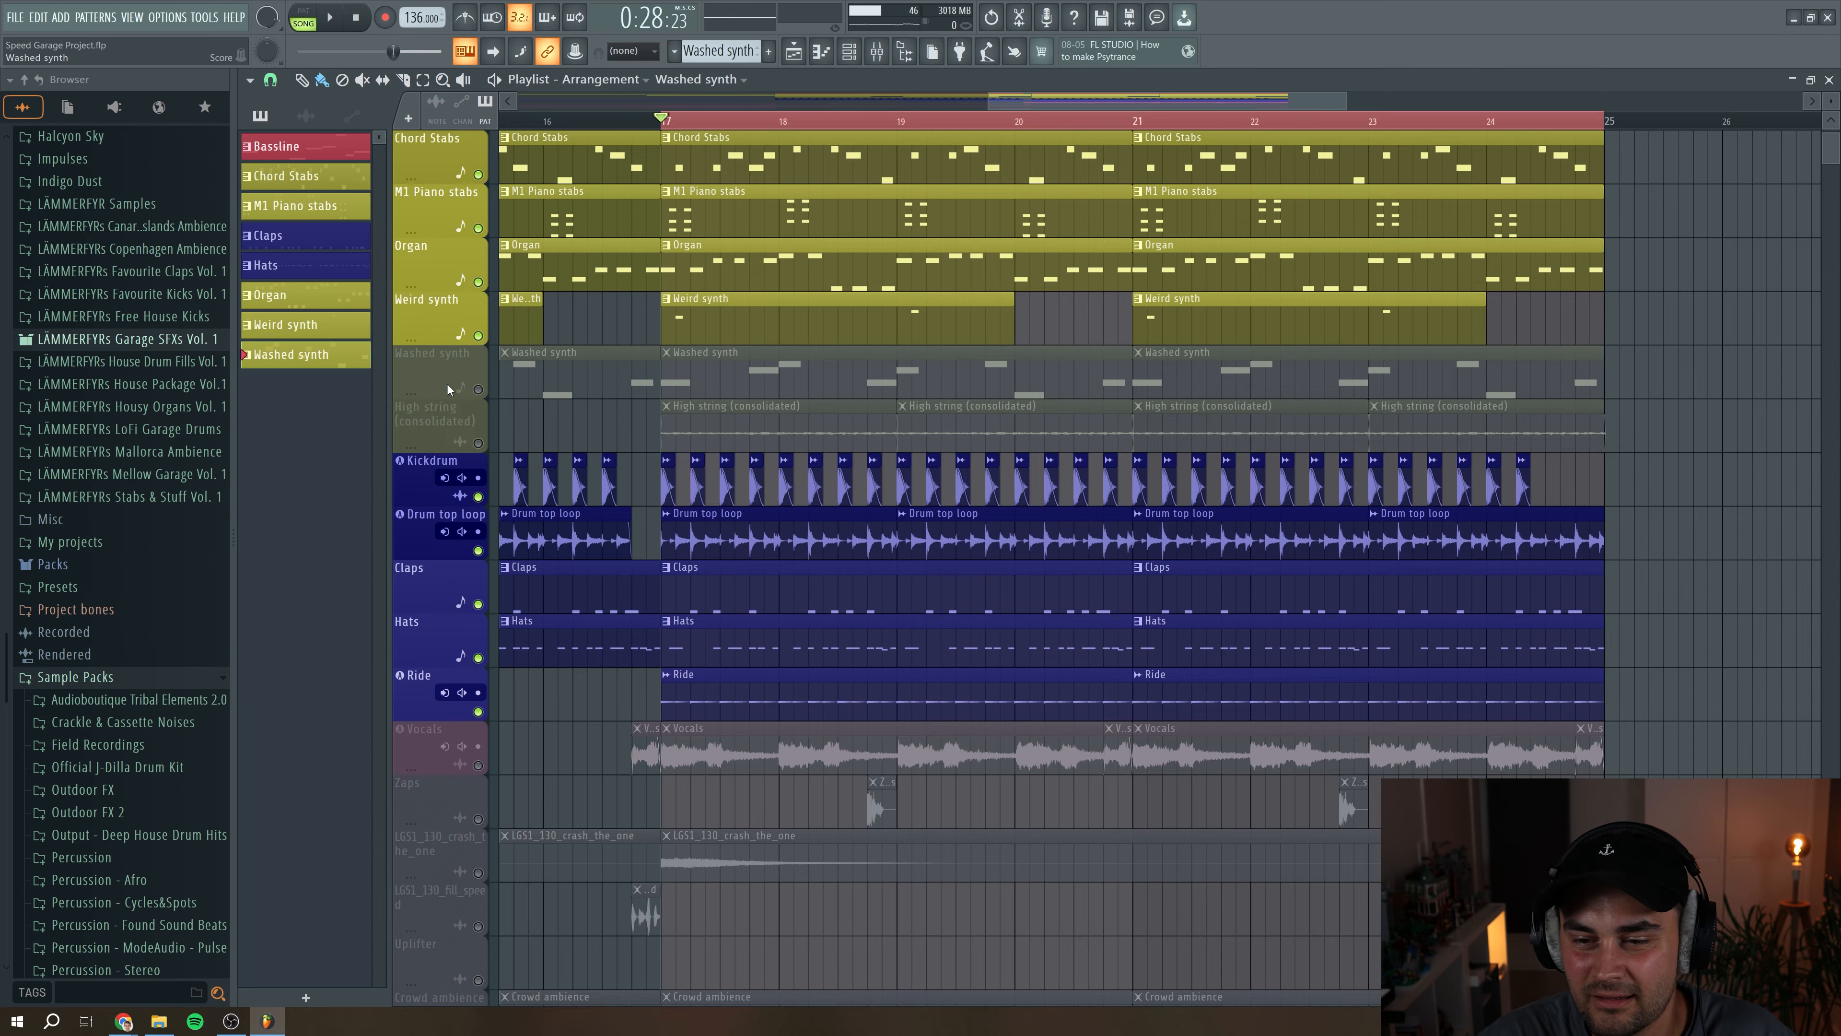
click(478, 390)
click(303, 11)
click(331, 17)
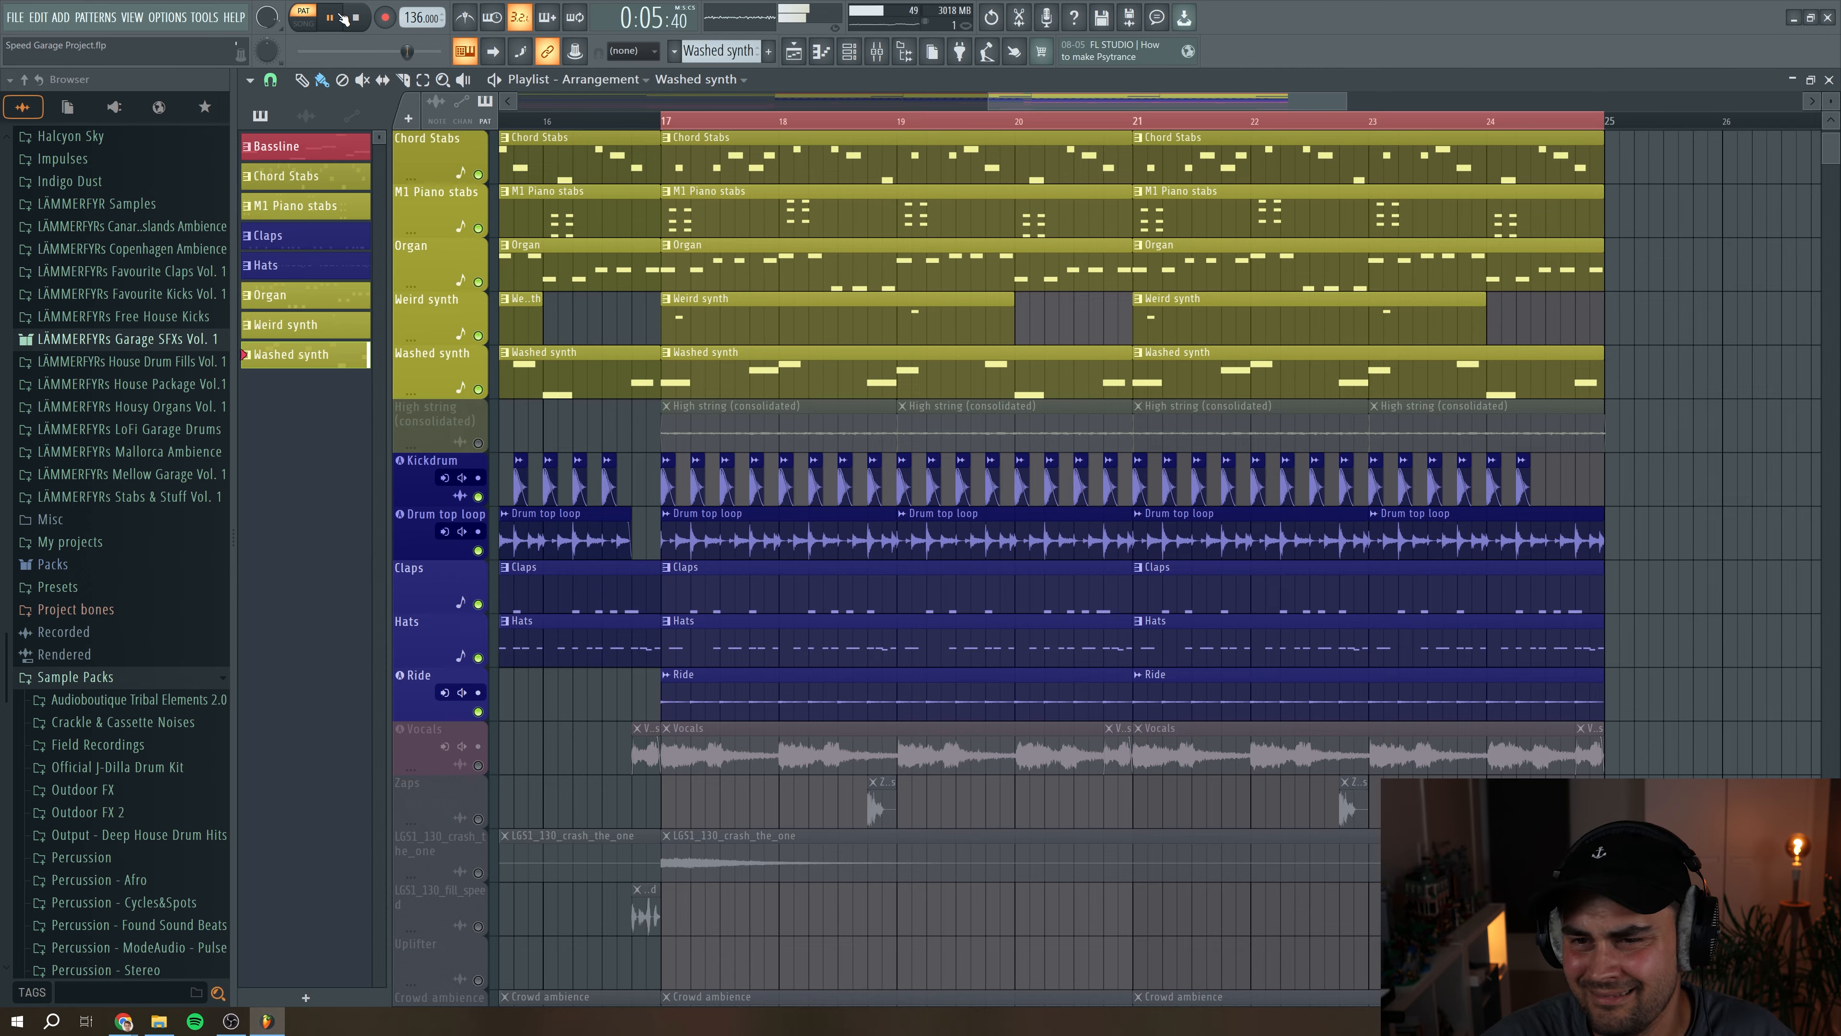
click(364, 16)
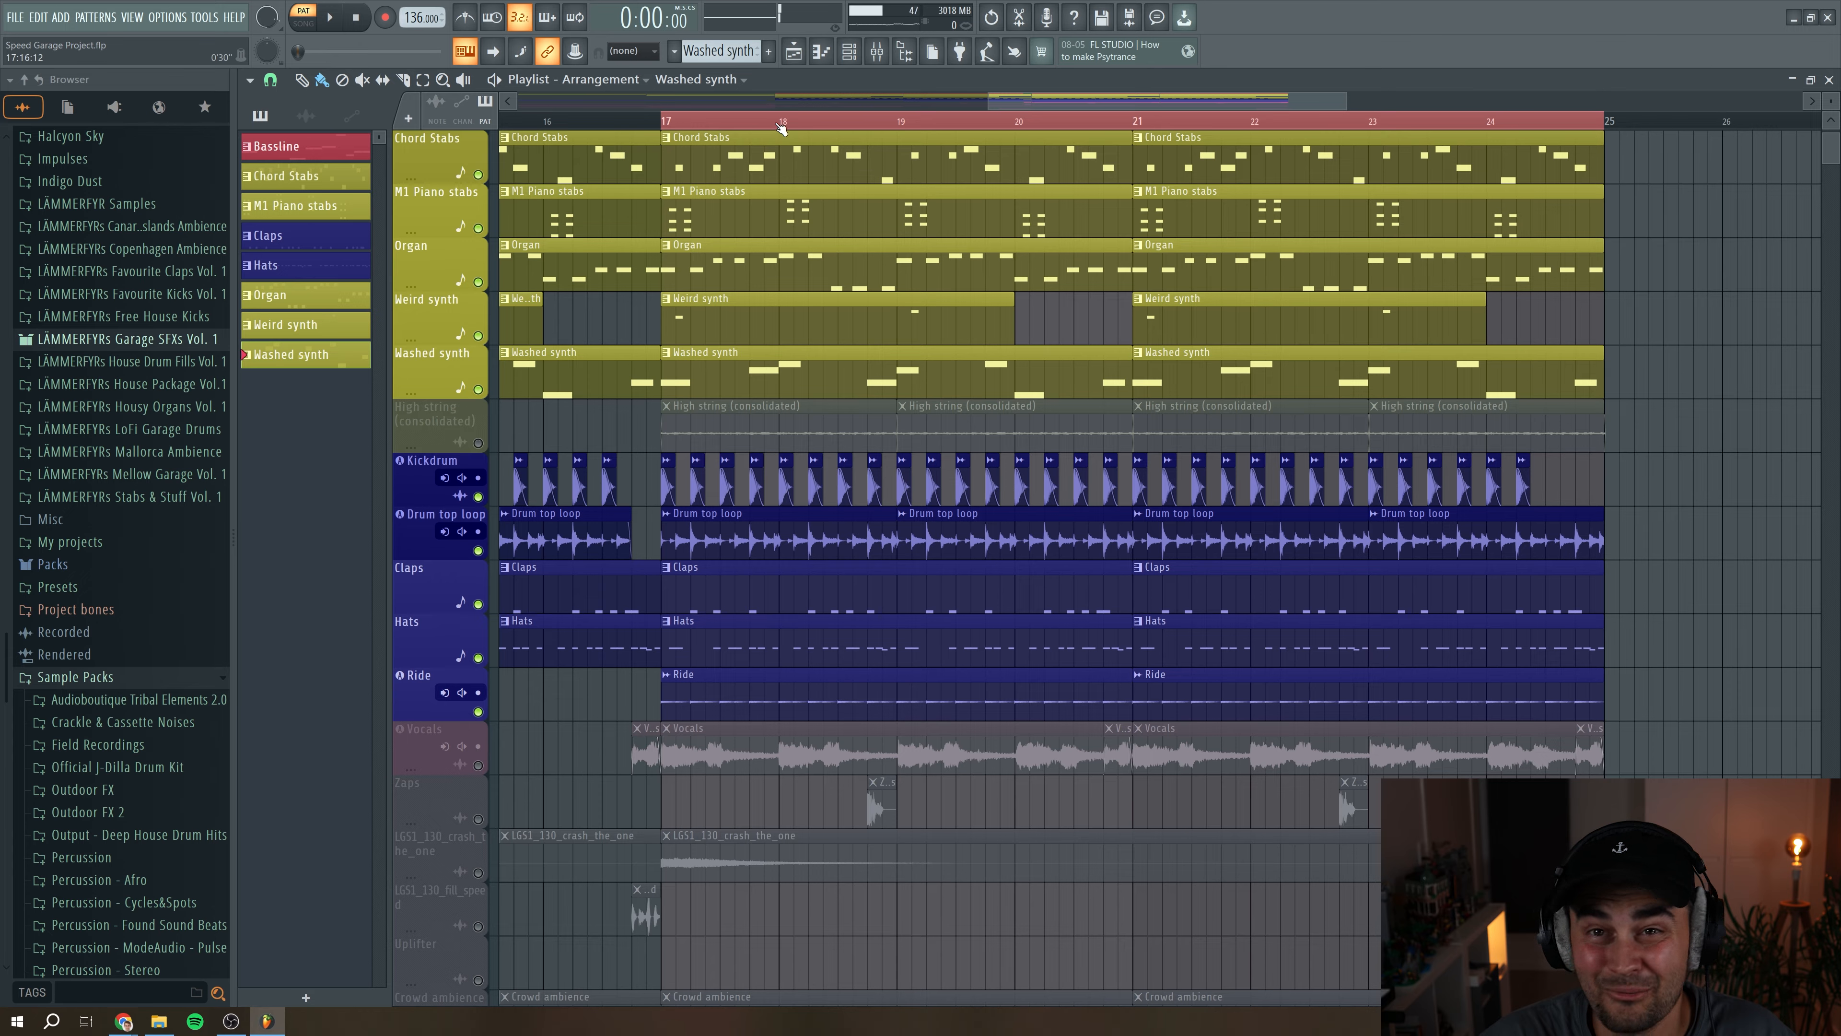
Step: View the JUP-8 V synth on the Washed synth channel, then show the channel's mixer track and close the synth
click(849, 51)
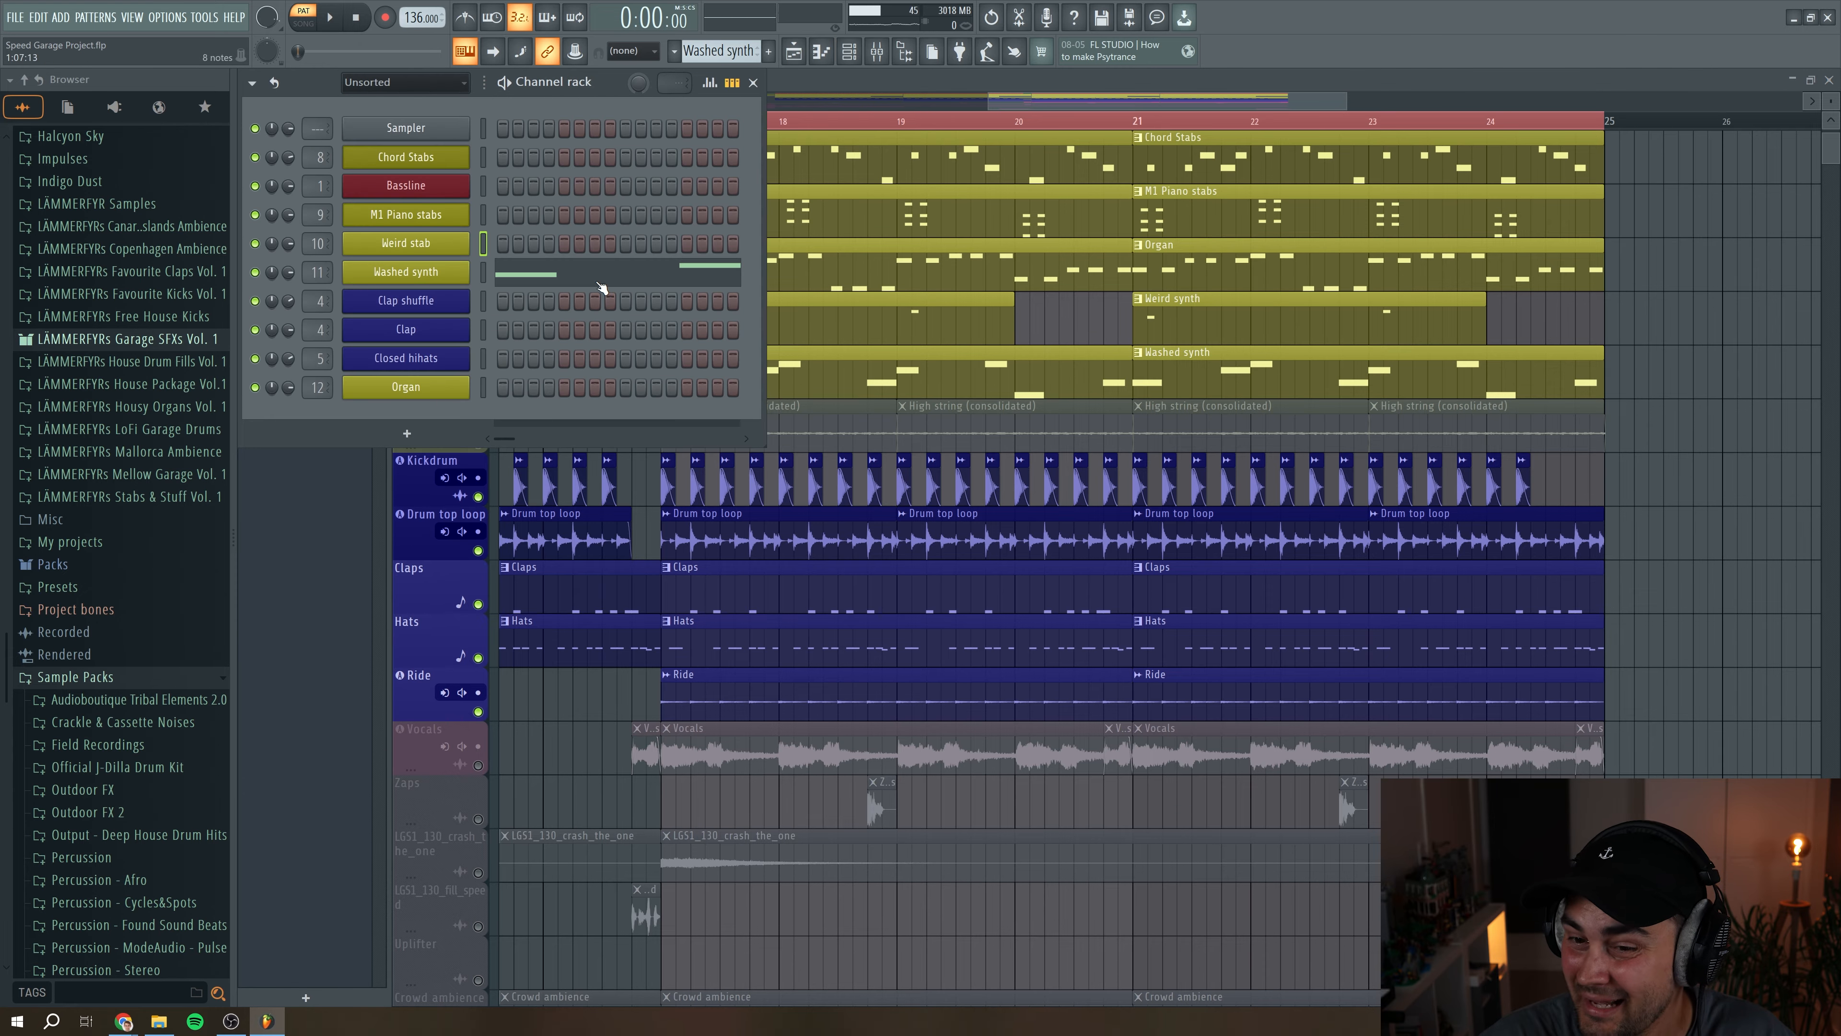
click(434, 272)
drag(670, 293, 651, 261)
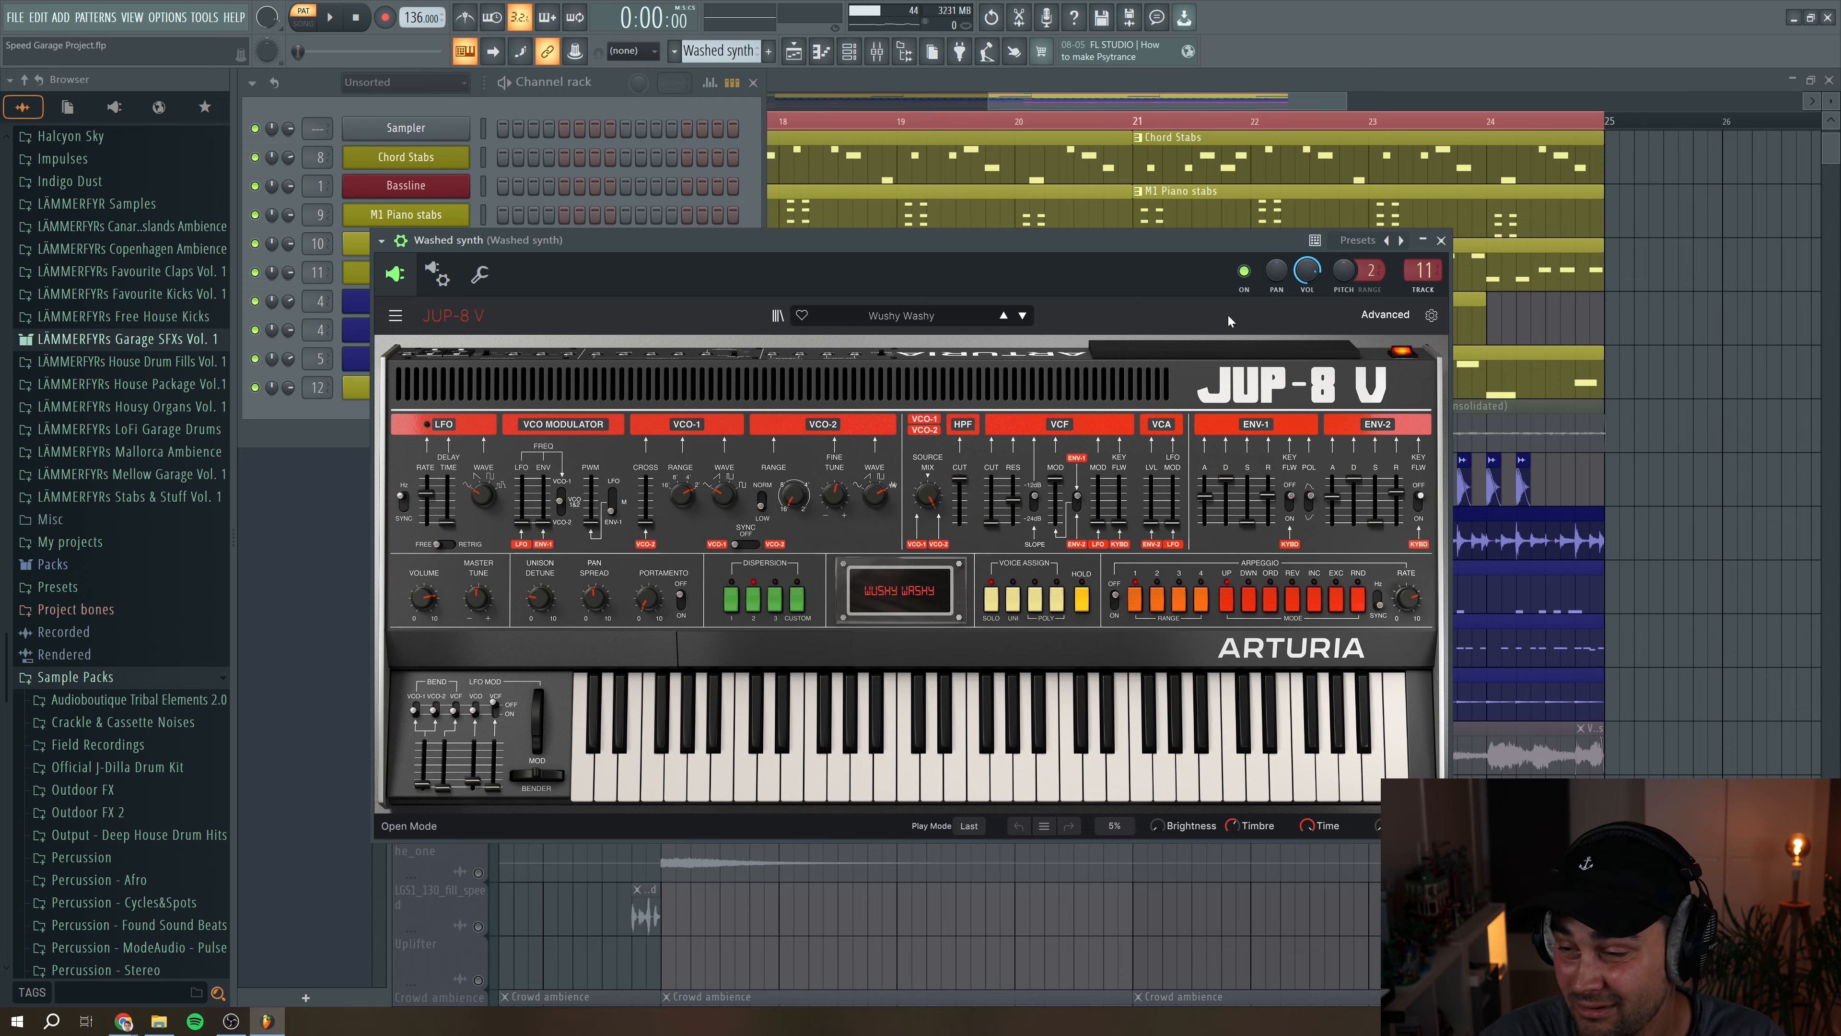
double_click(1423, 270)
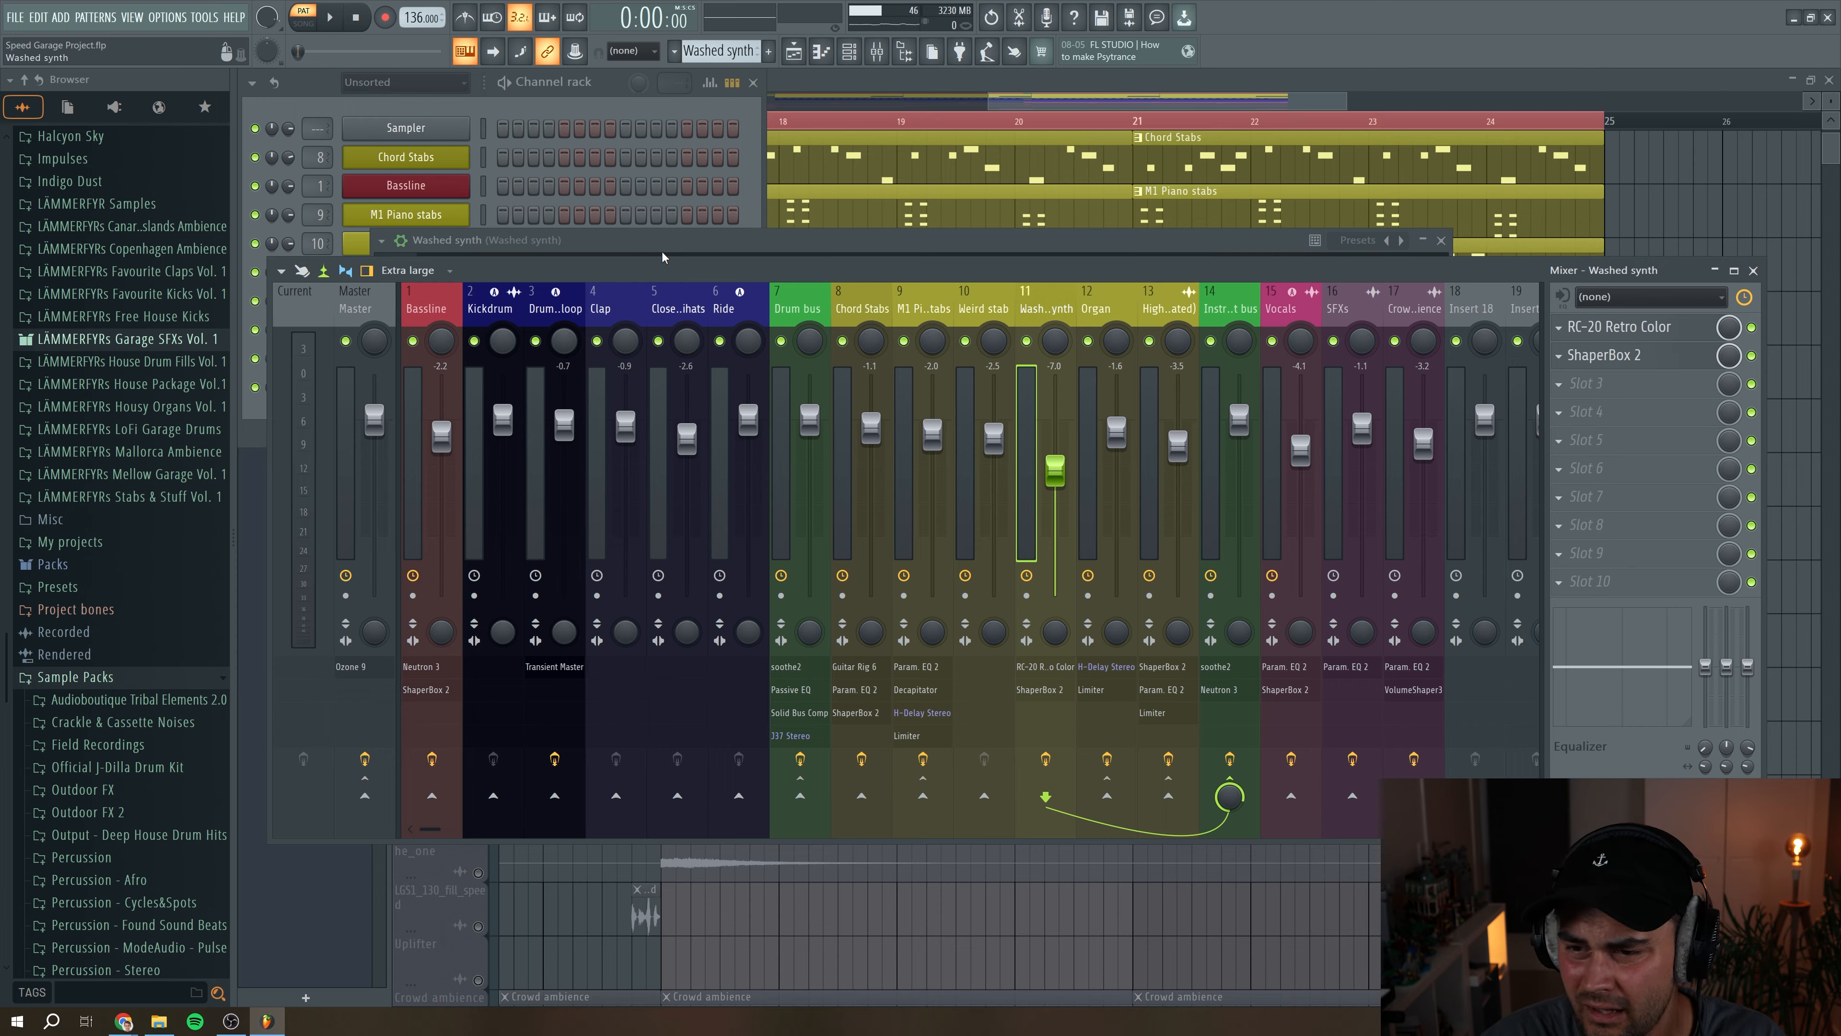
click(1442, 241)
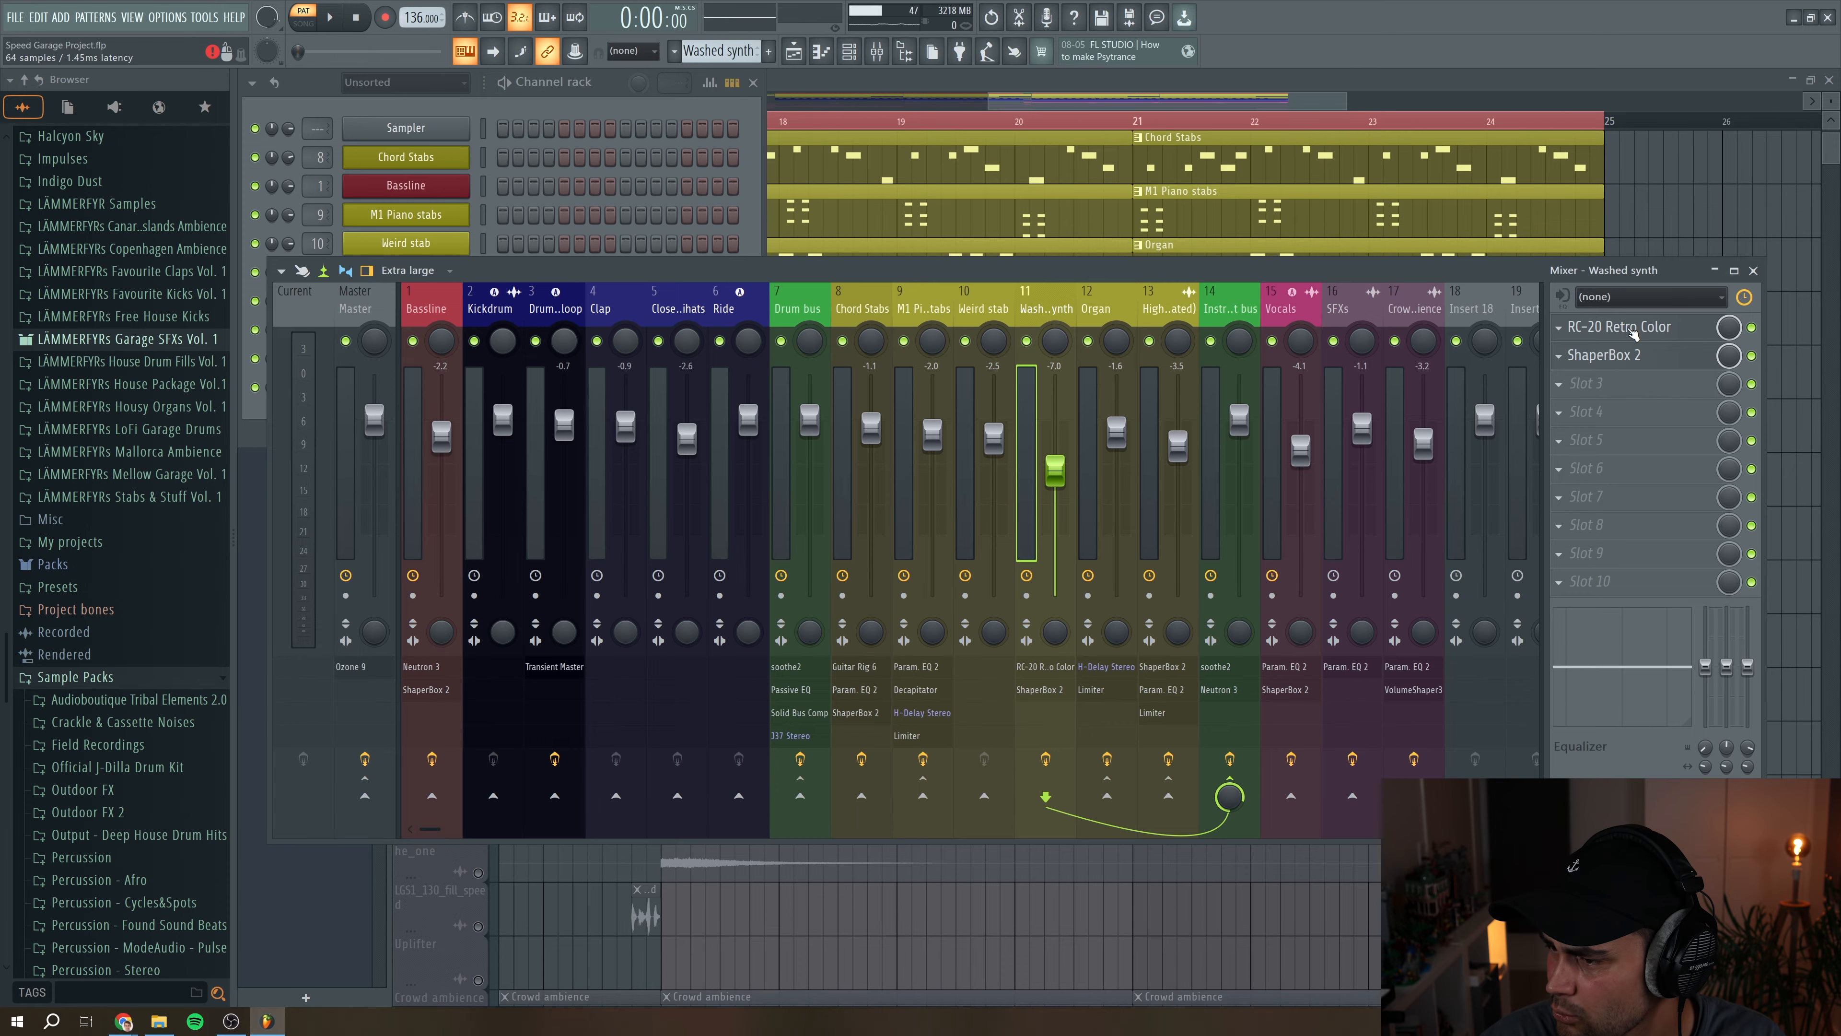
Step: Examine the RC-20 Retro Color settings on the Washed synth mixer track, then close the plugin
click(1628, 328)
drag(853, 154, 823, 96)
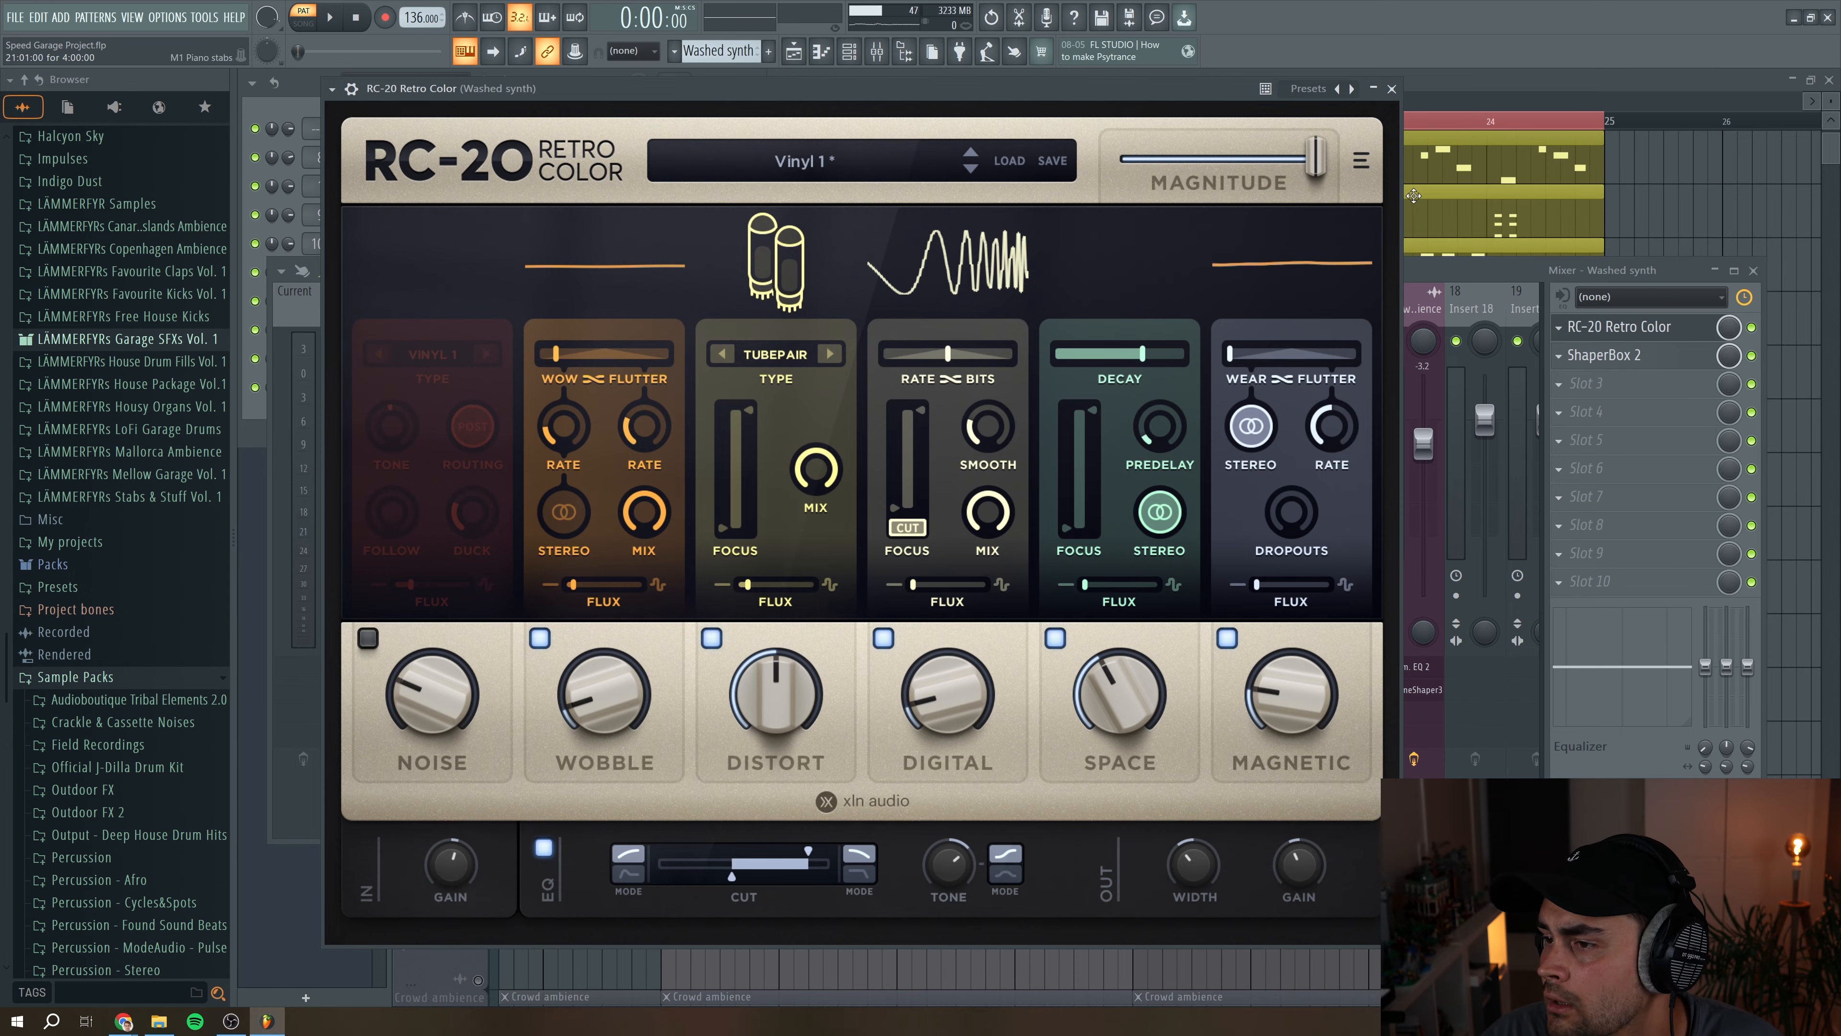
click(1391, 88)
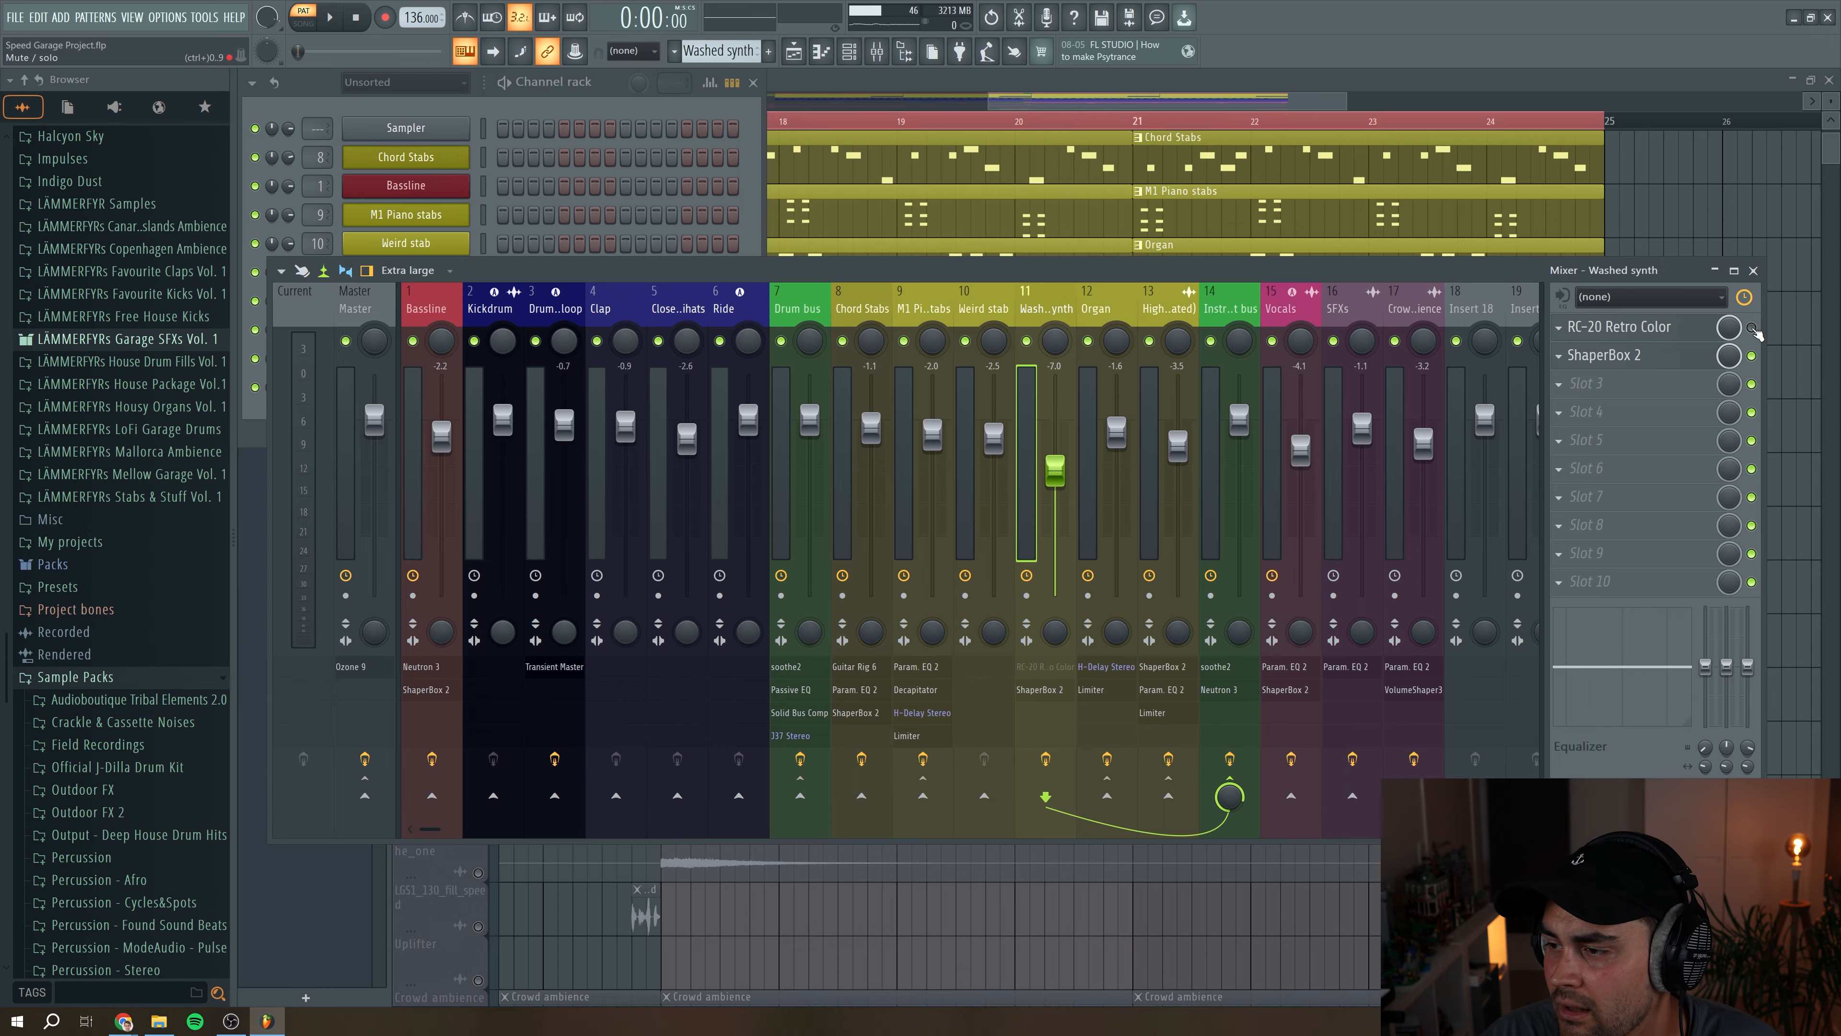
Step: Audition the Washed synth with its effects bypassed and with only RC-20 Retro Color enabled, then re-enable ShaperBox 2
click(334, 19)
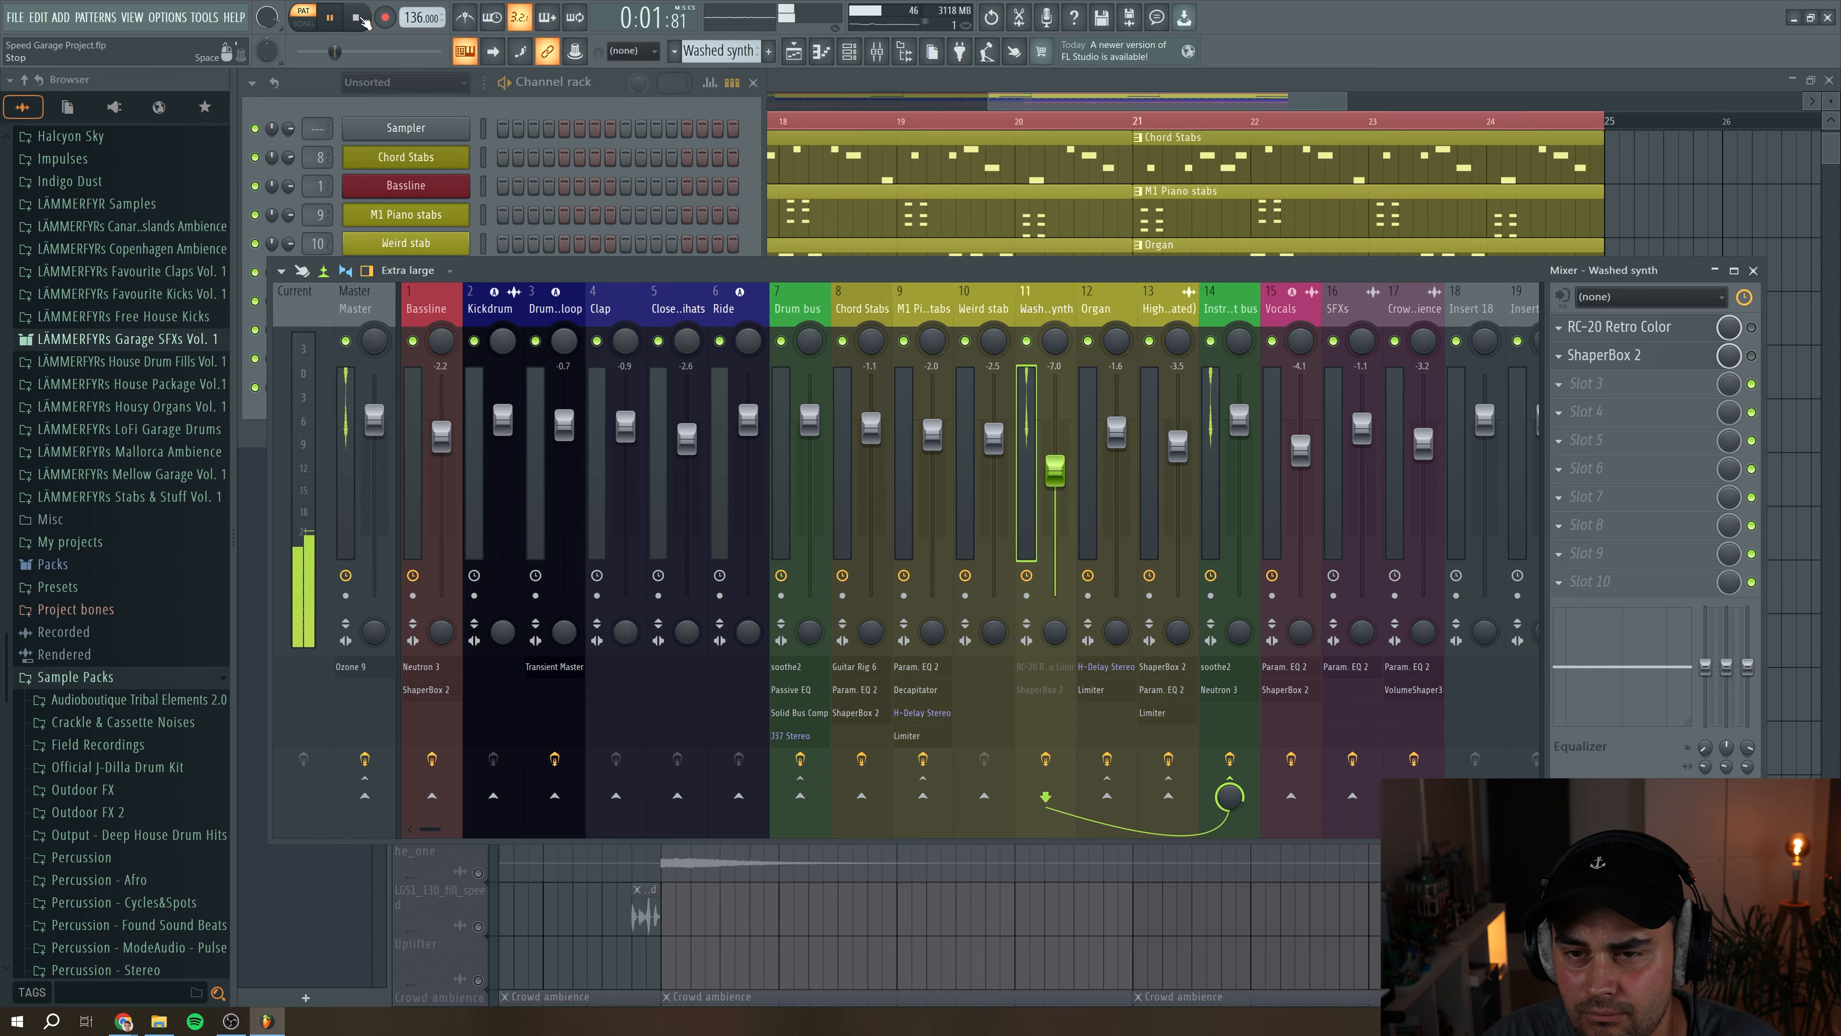
click(357, 18)
click(1751, 327)
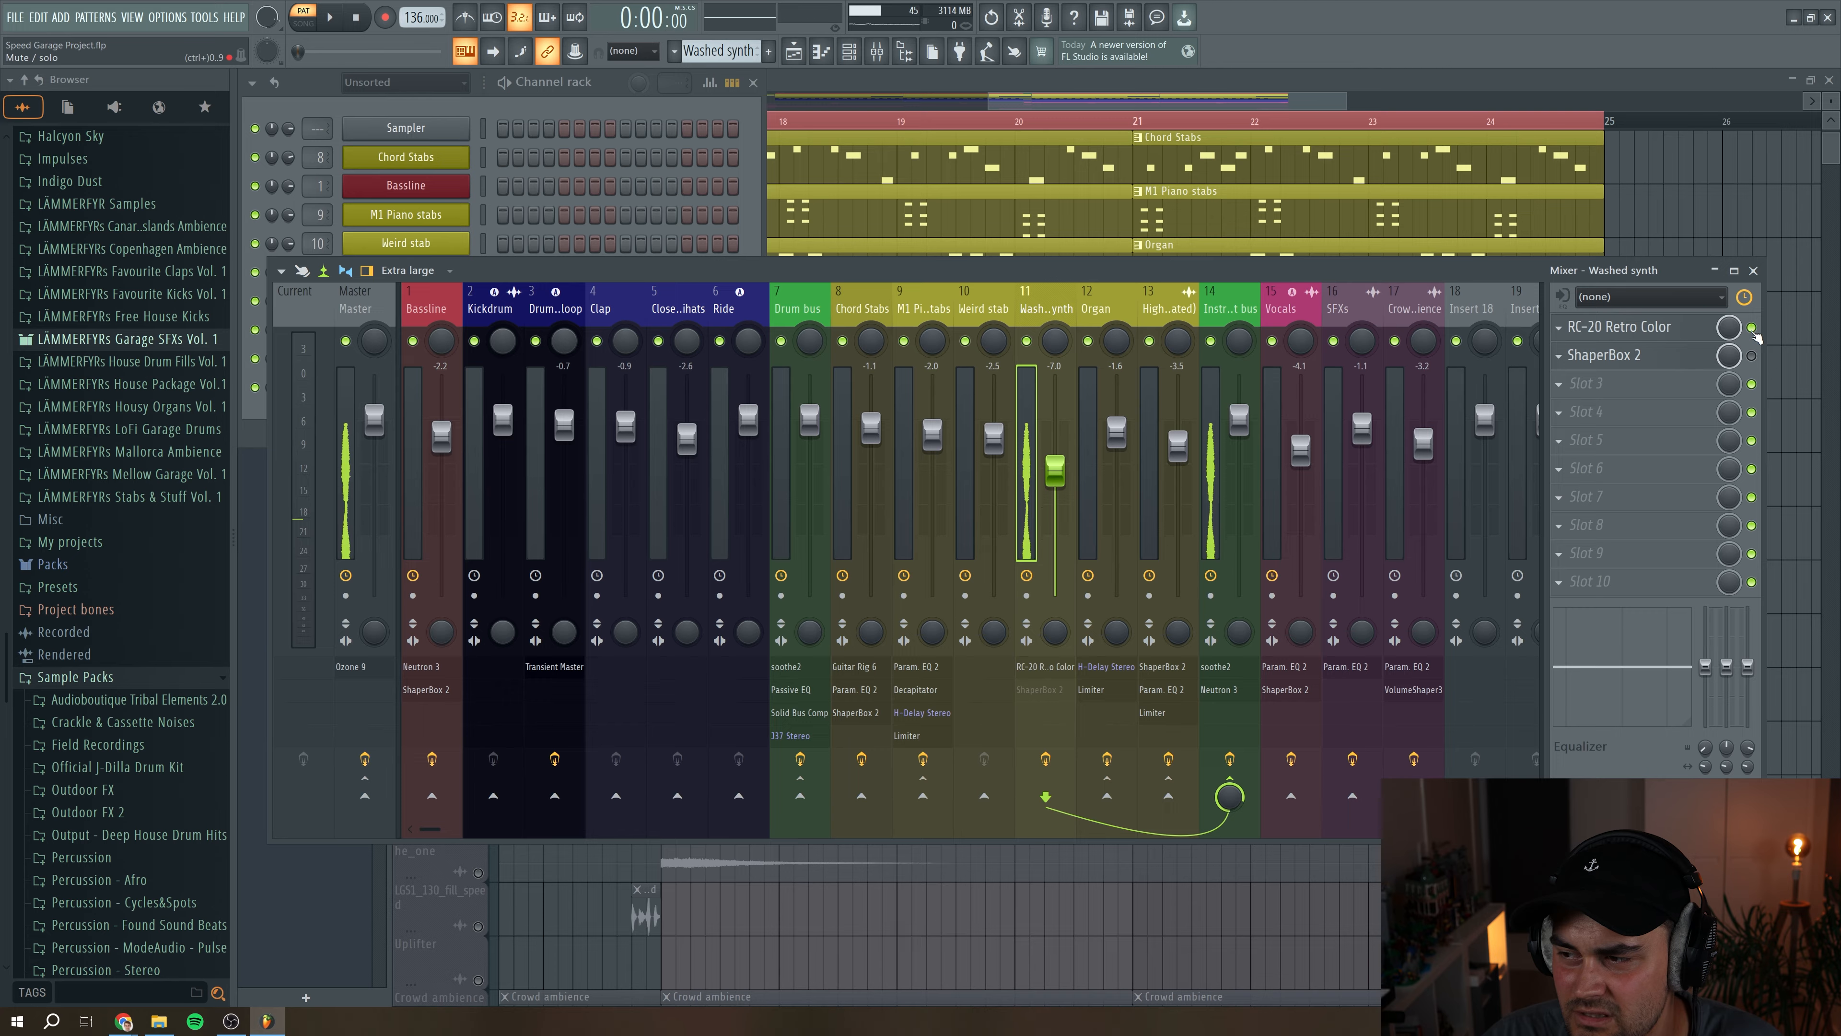
key(space)
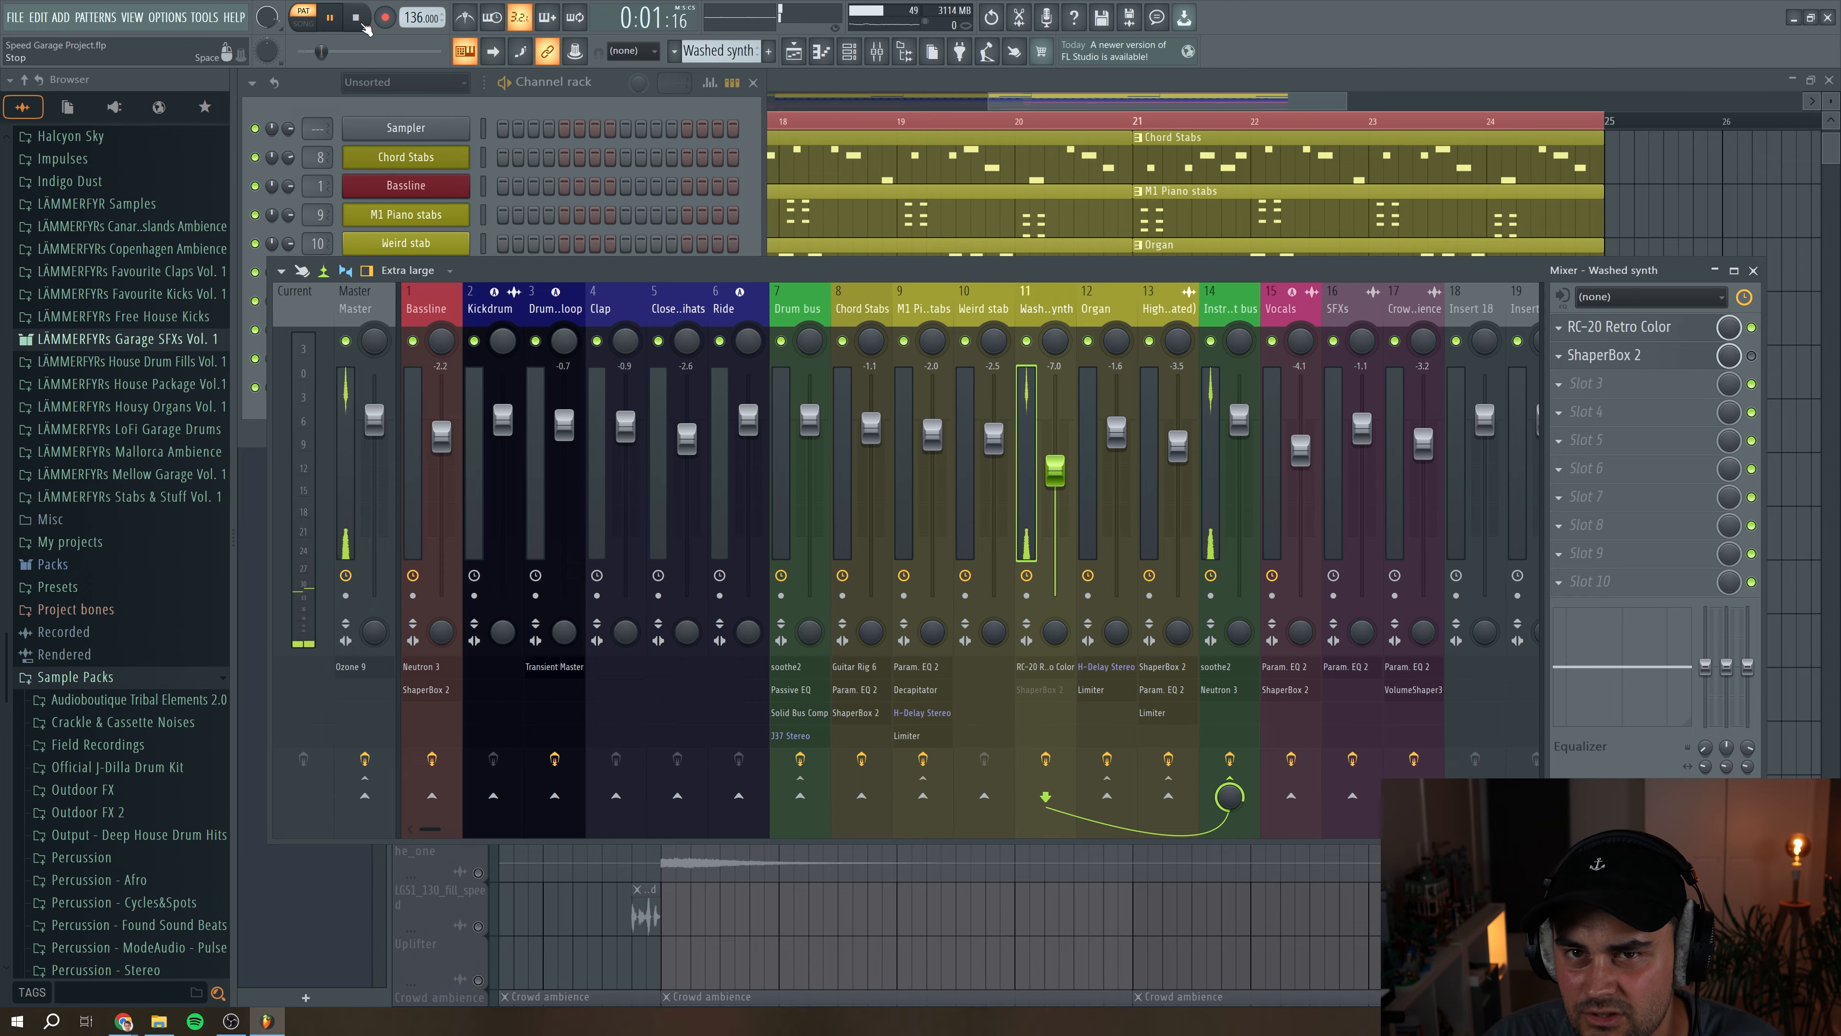
click(364, 25)
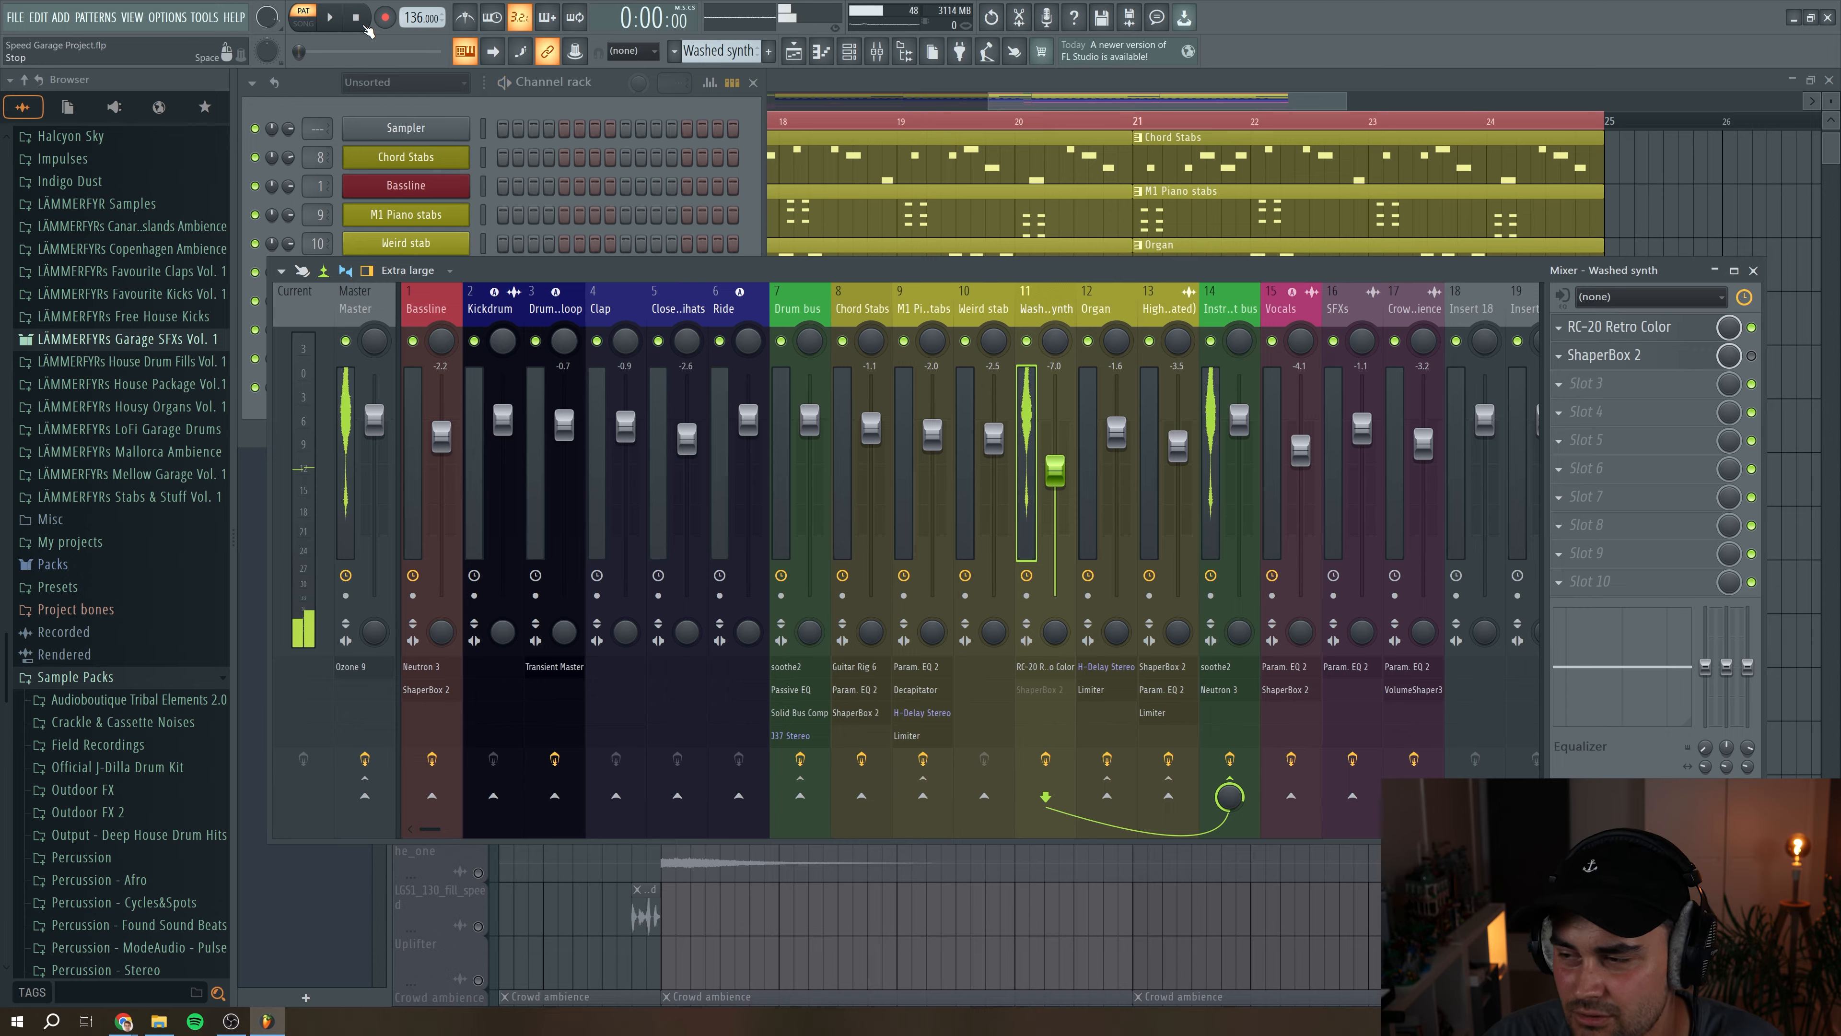
click(1713, 361)
click(1713, 361)
click(1752, 356)
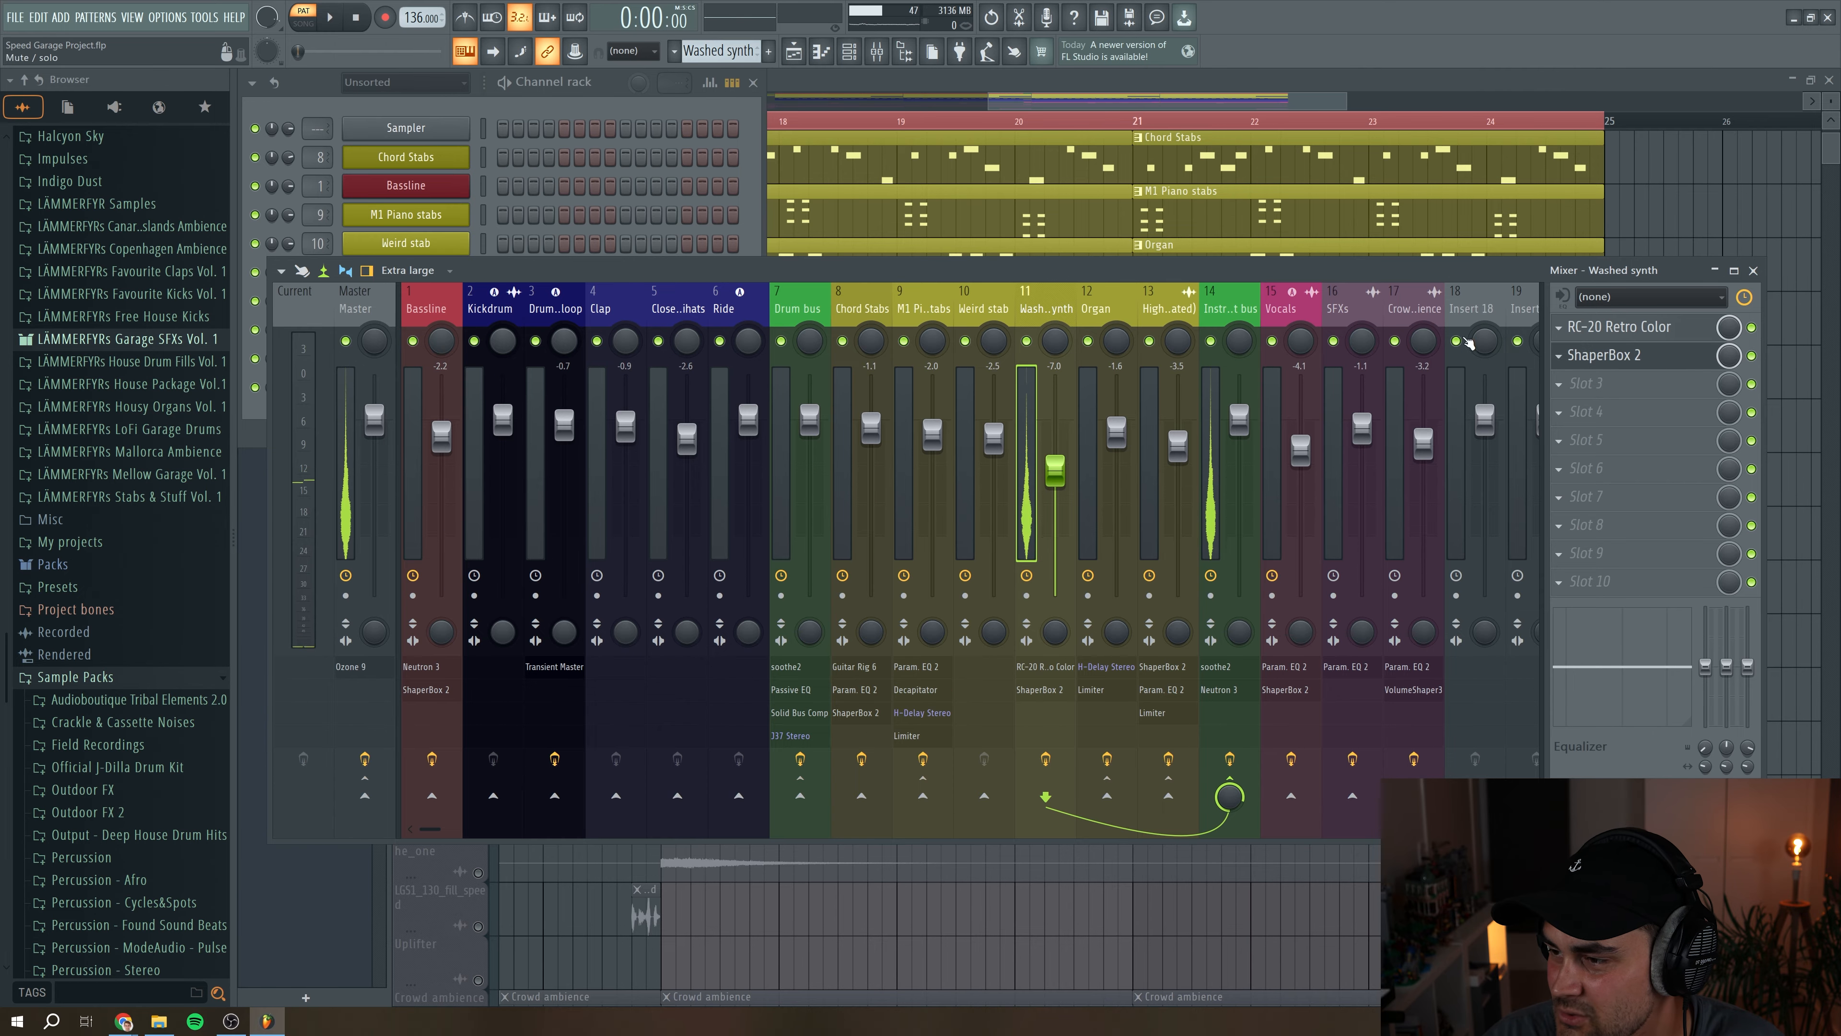
Step: Inspect the Pan and Volume curves in the Washed synth's ShaperBox 2 while playing the pattern, then close the plugin
click(1616, 355)
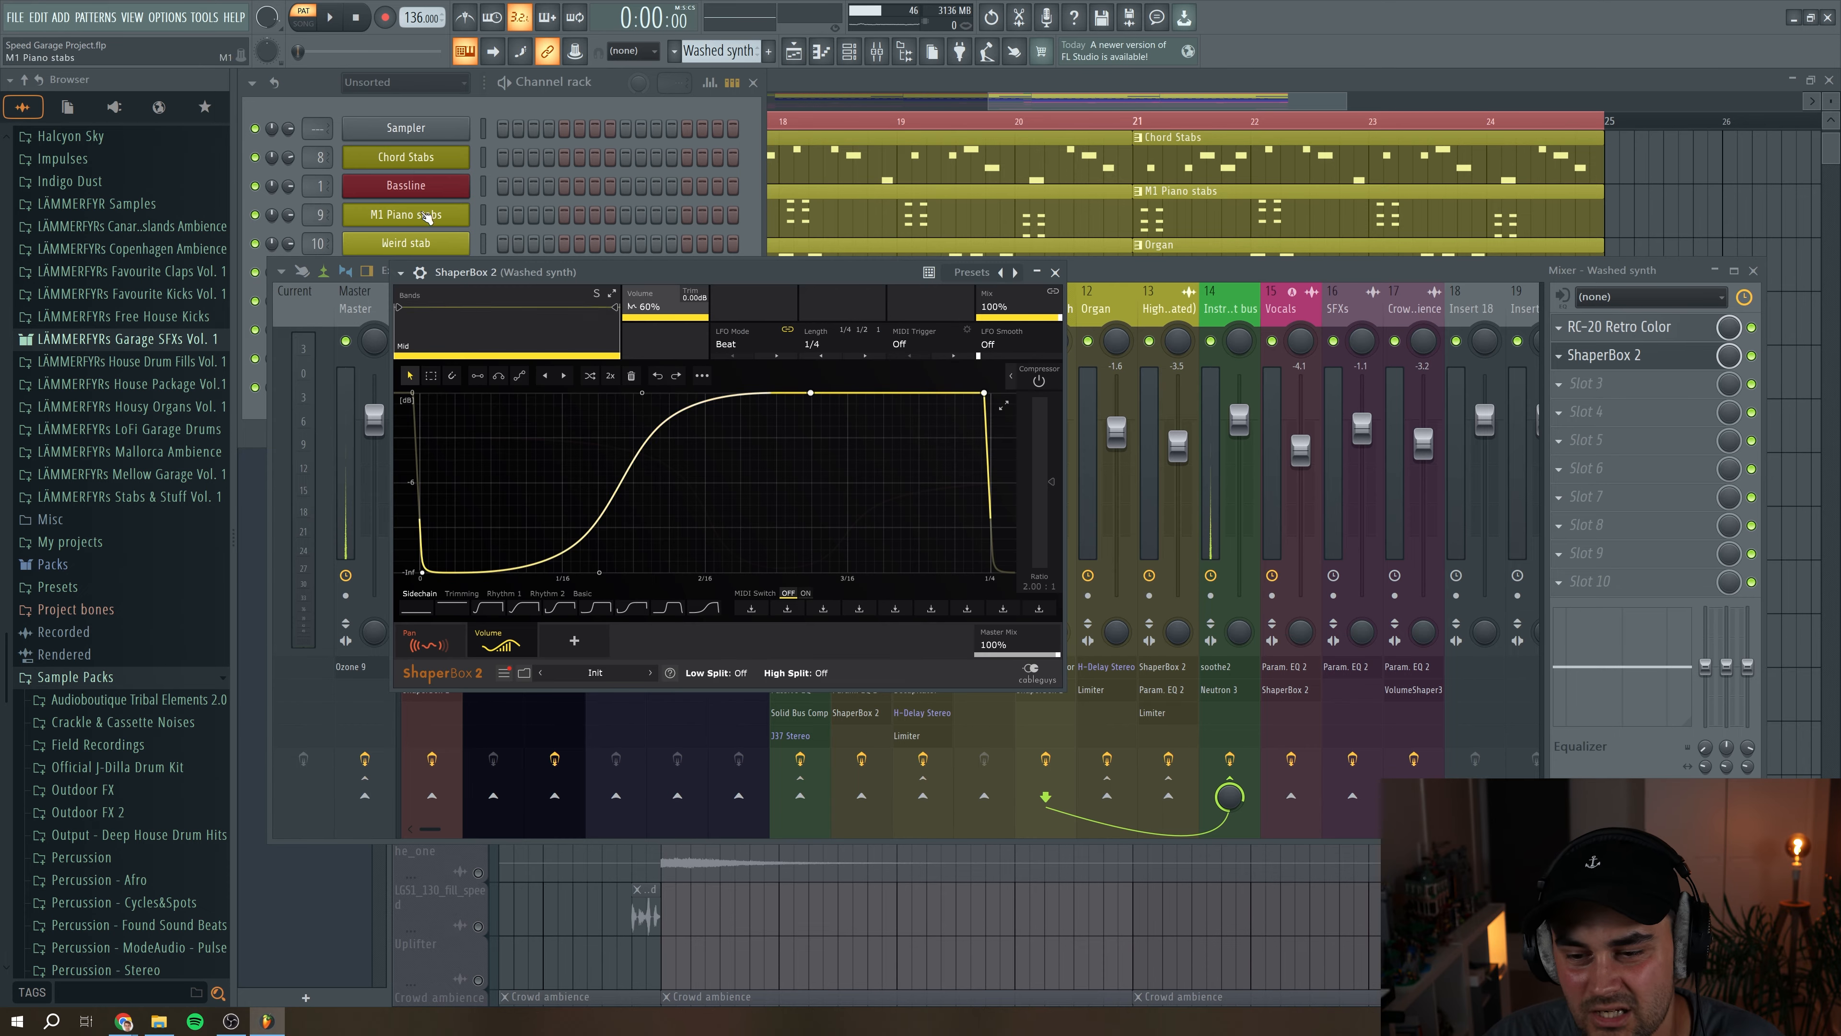
click(433, 638)
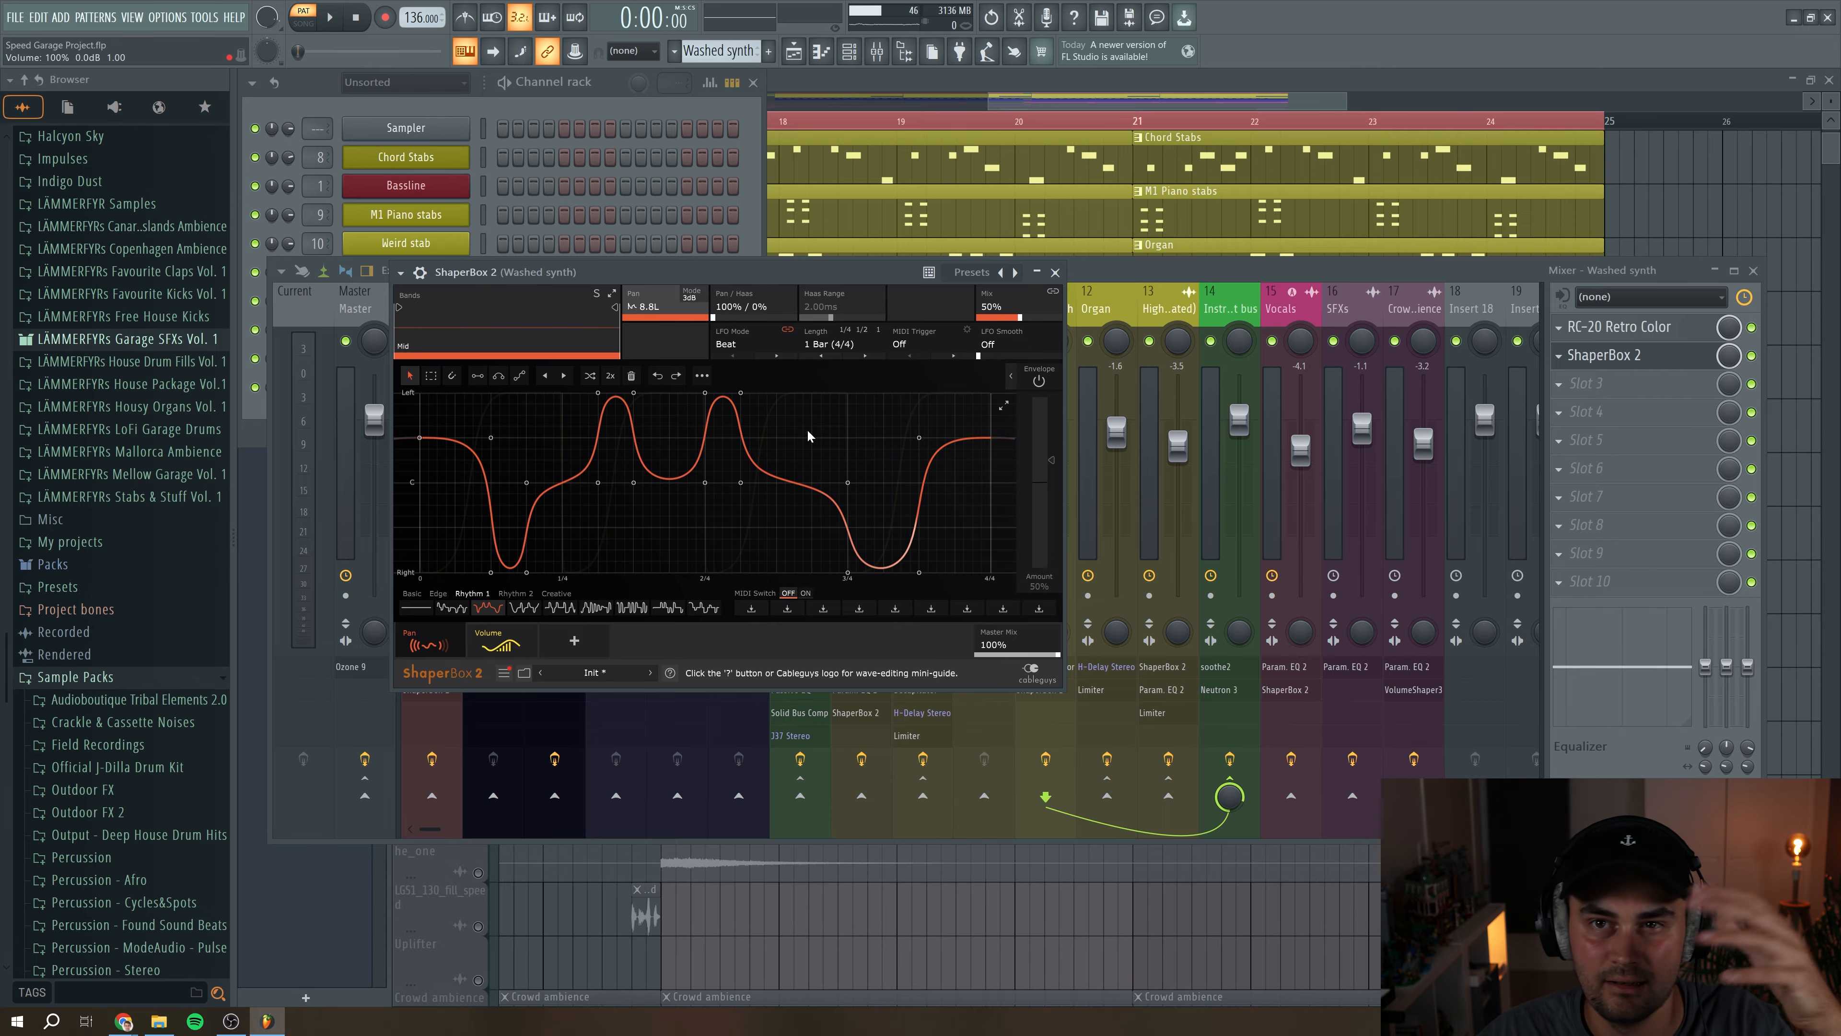
click(330, 17)
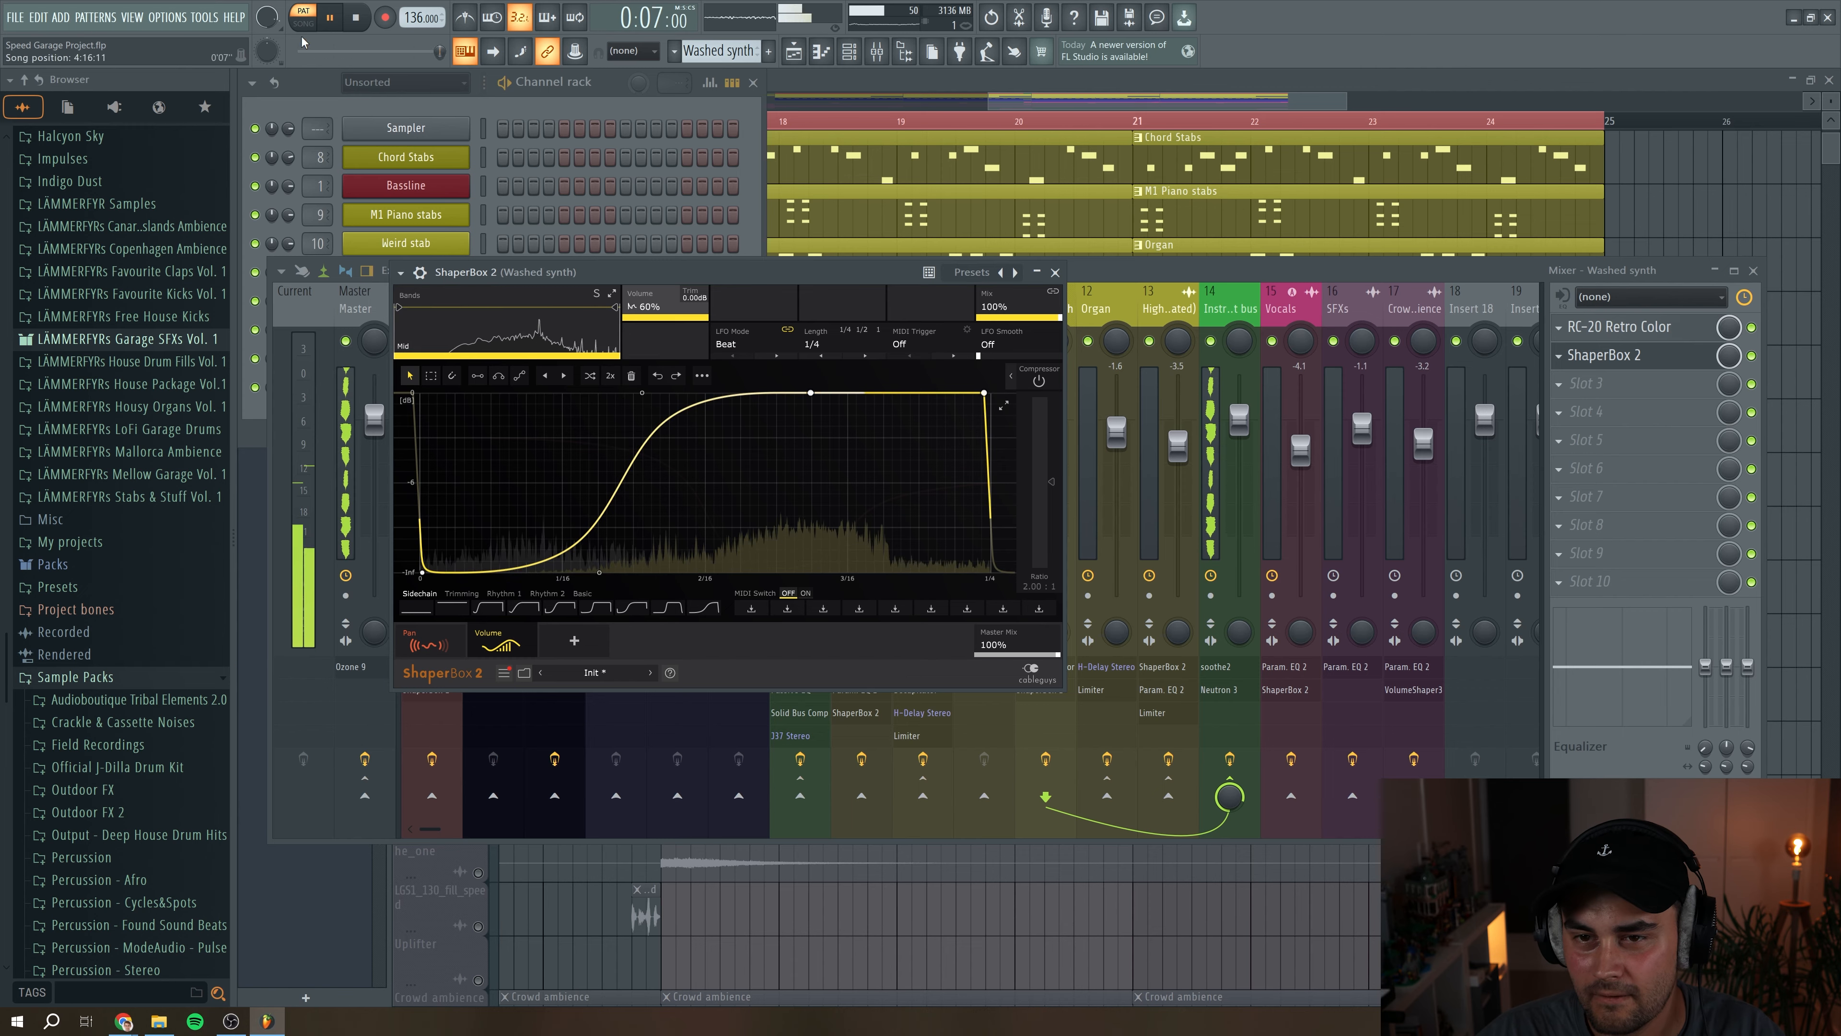
key(space)
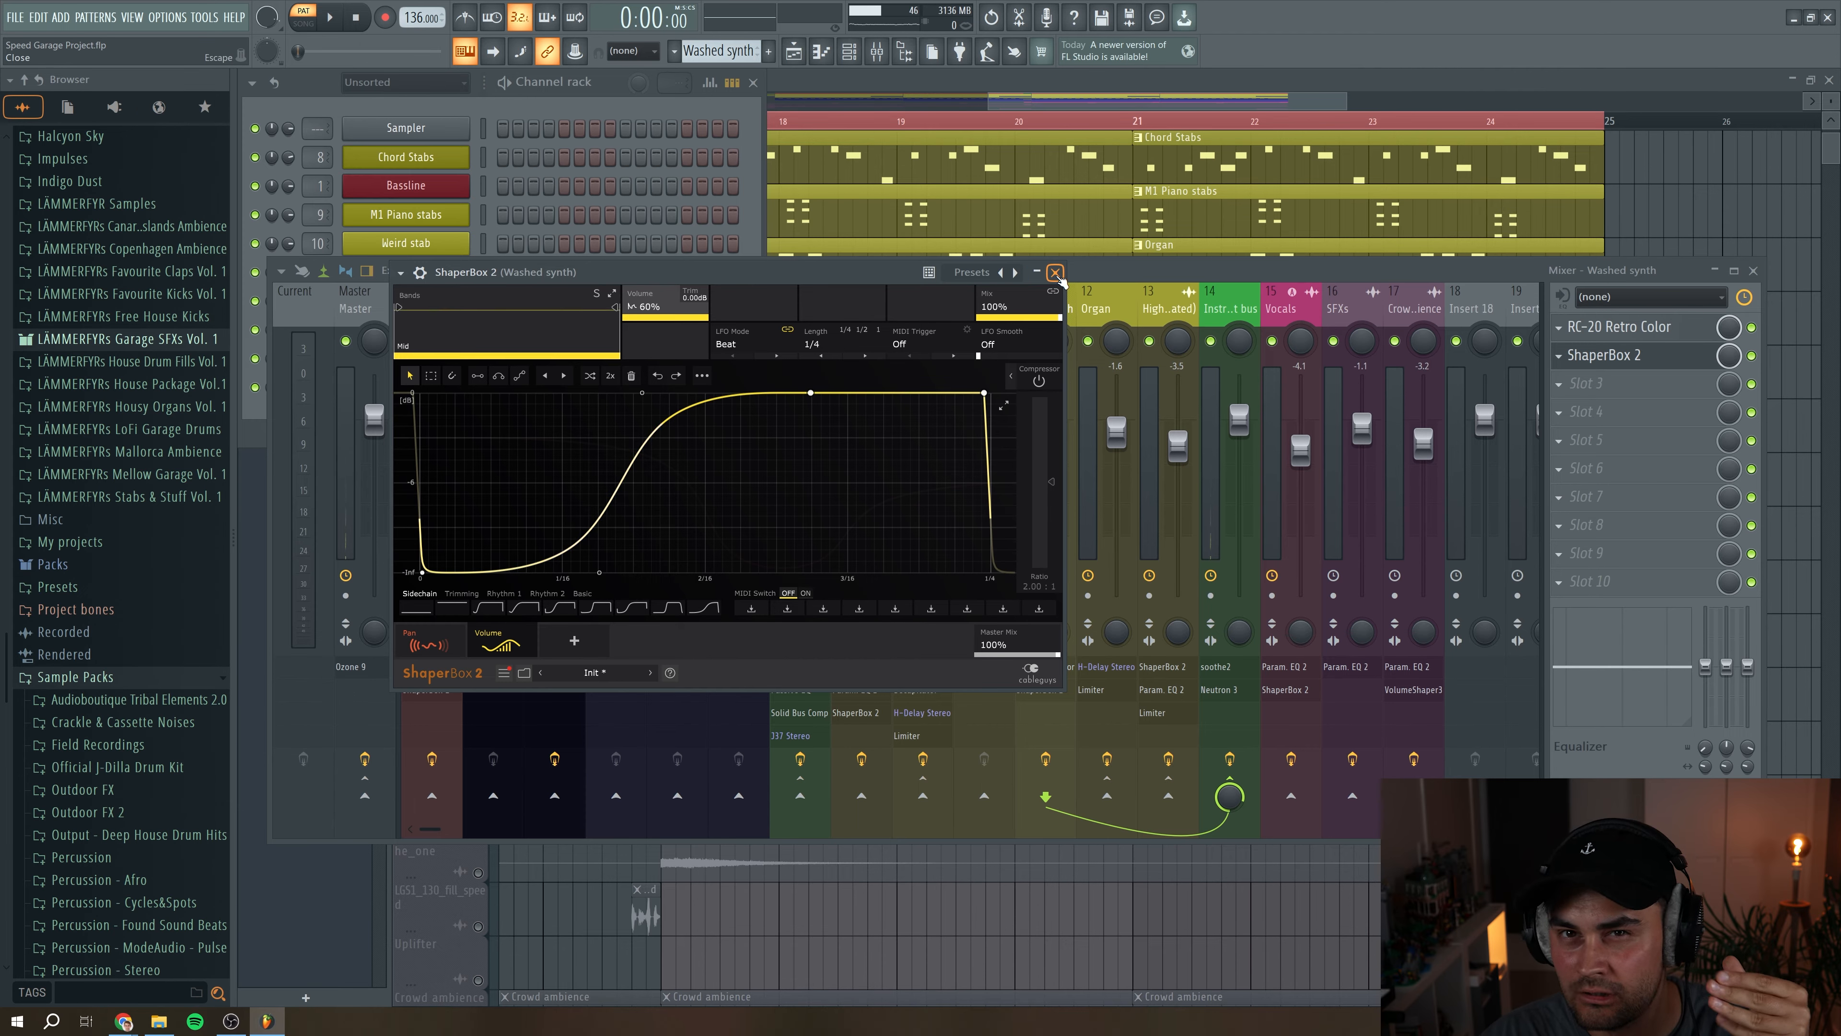
click(1056, 274)
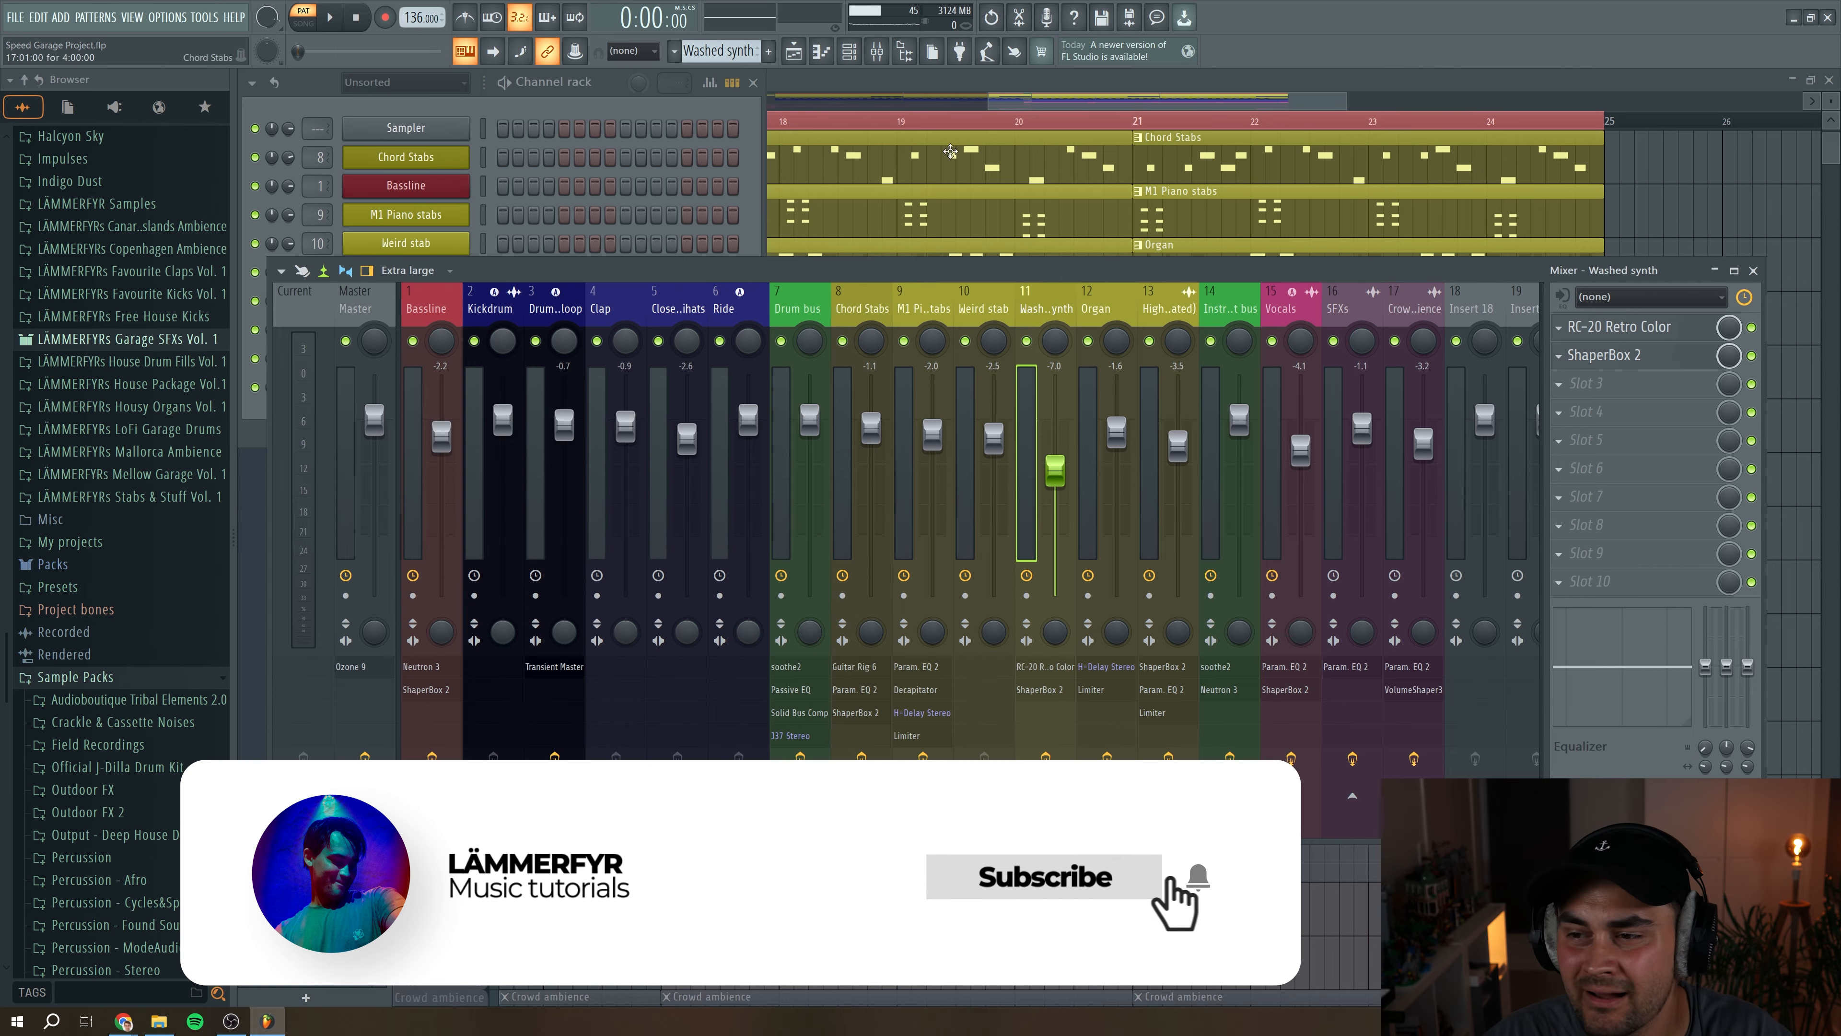
Step: Return to the playlist and play the arrangement from bar 17 with the Washed synth included, then stop playback
click(870, 81)
scroll(683, 122, left, 1)
click(688, 120)
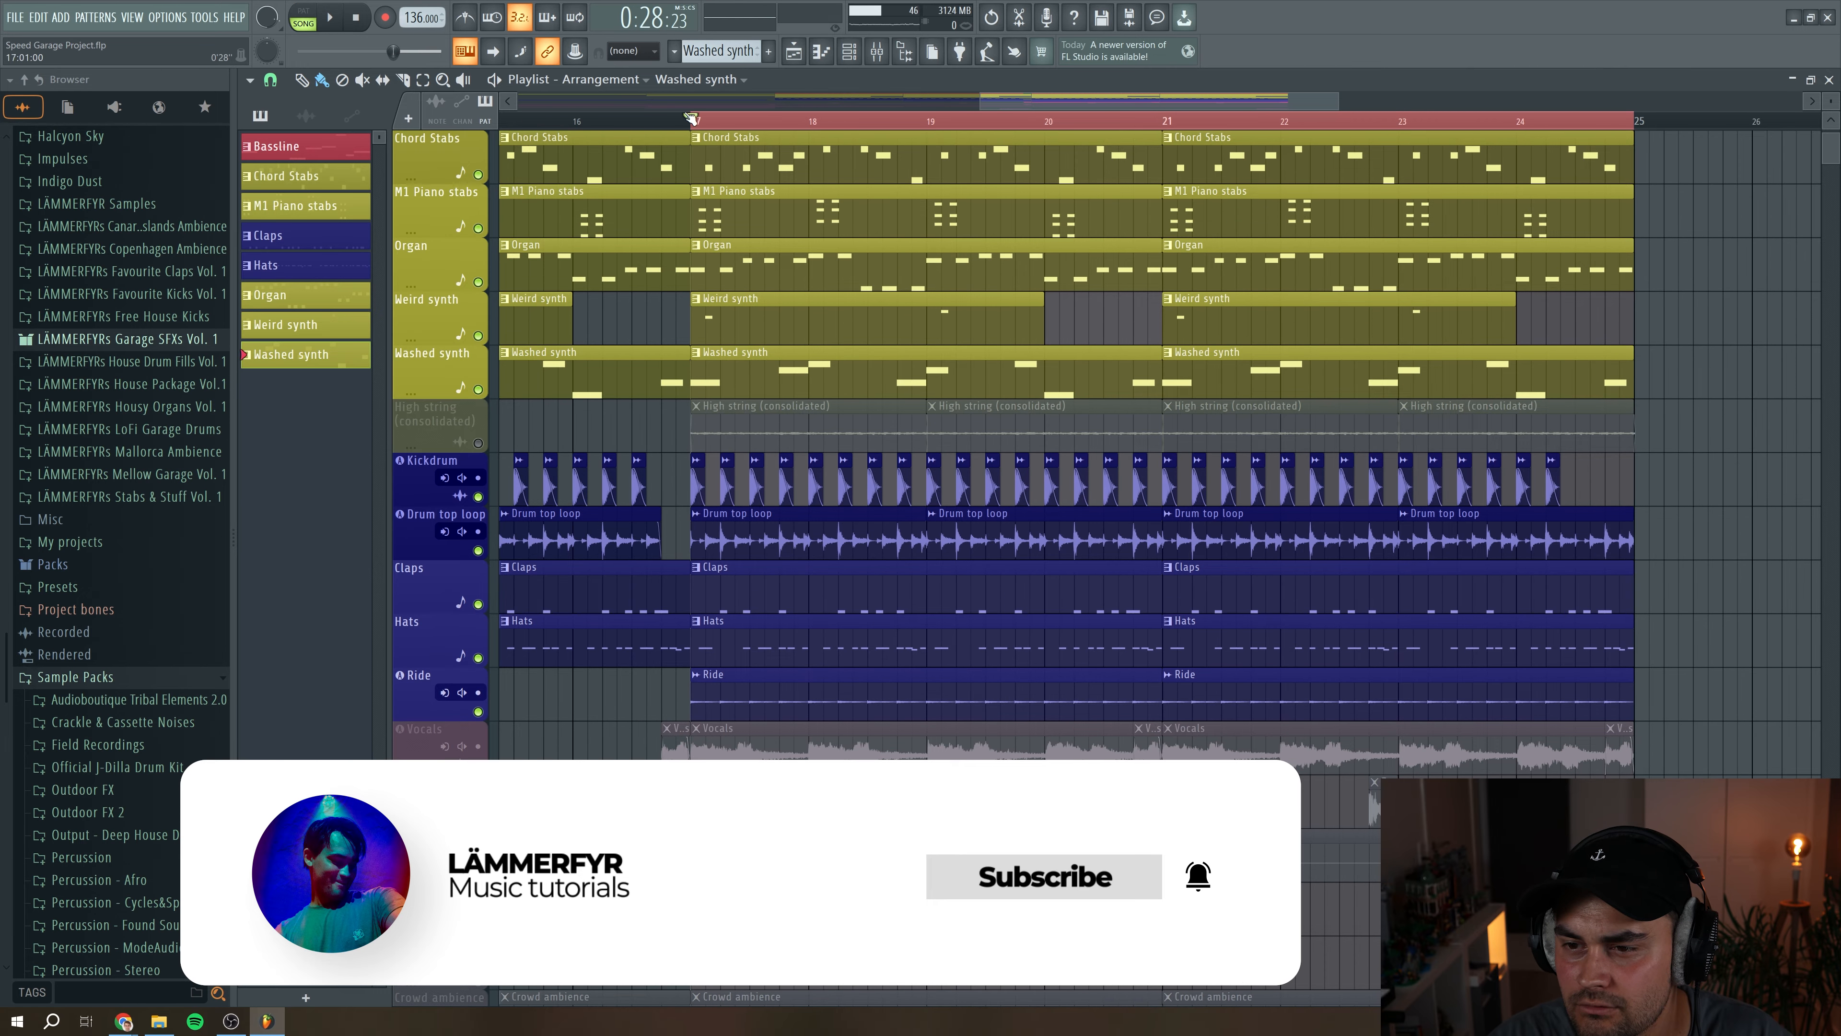
key(space)
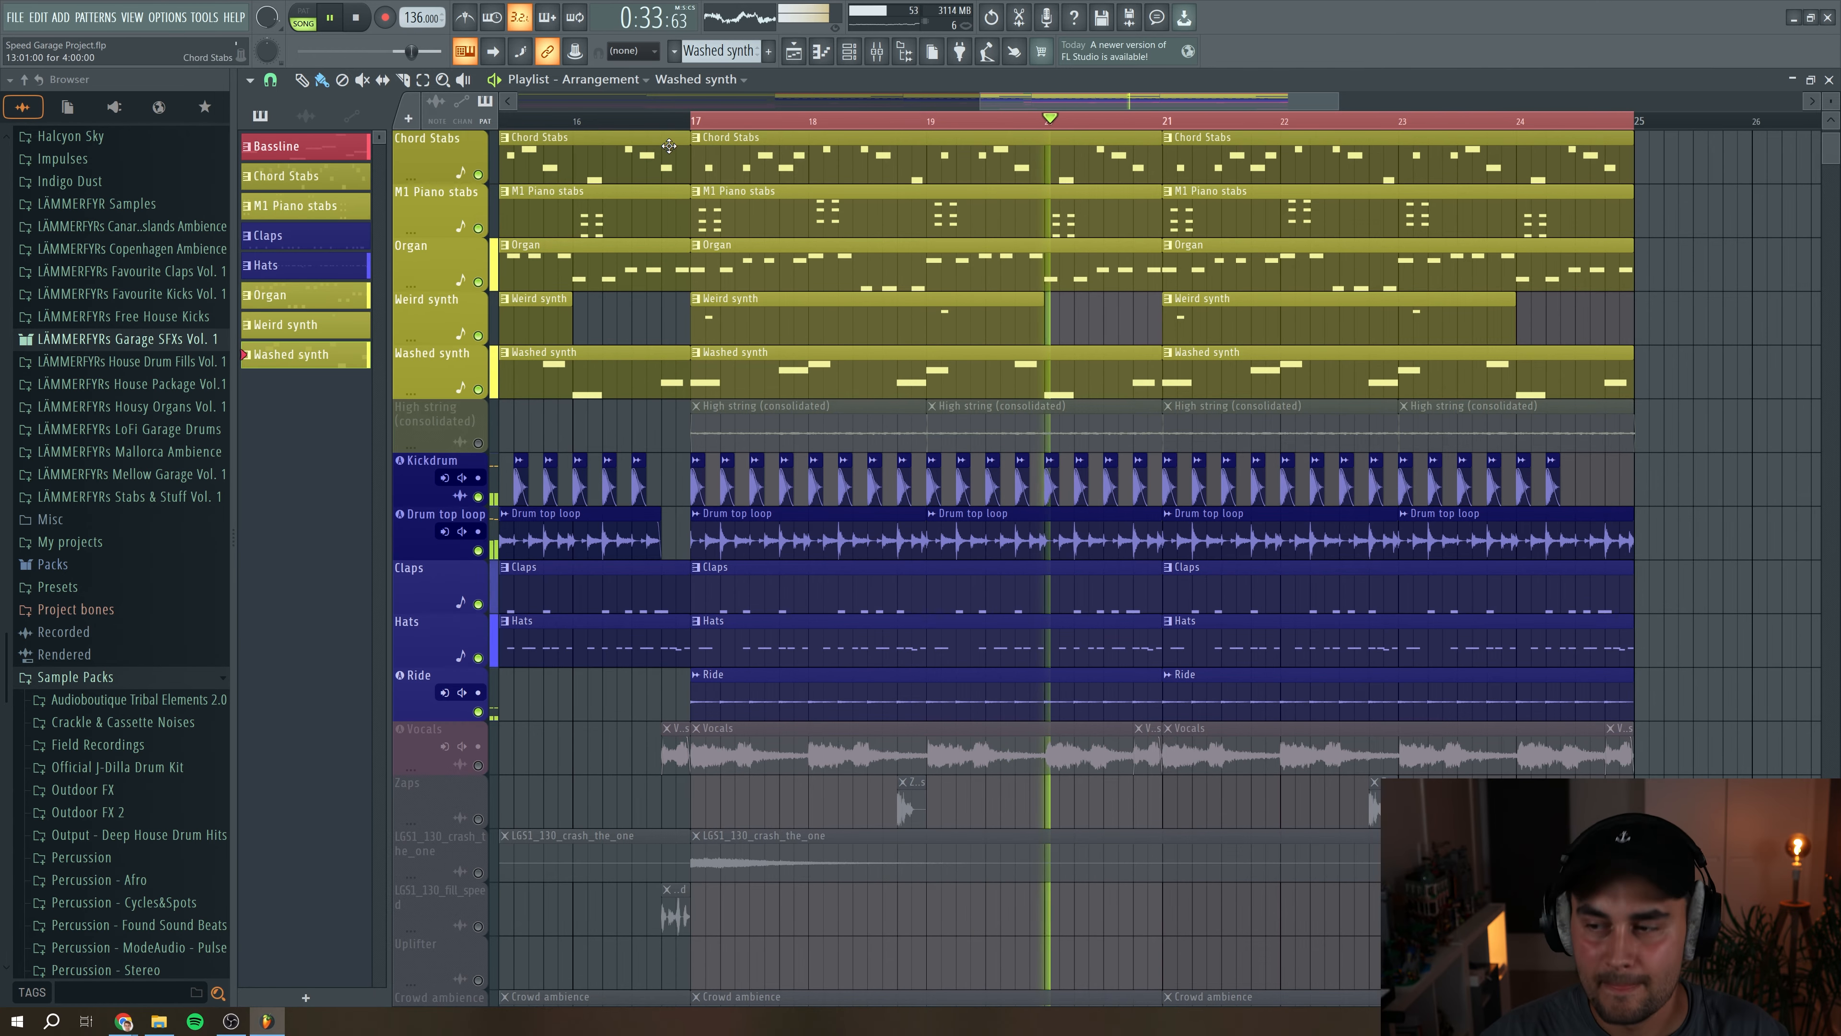
key(space)
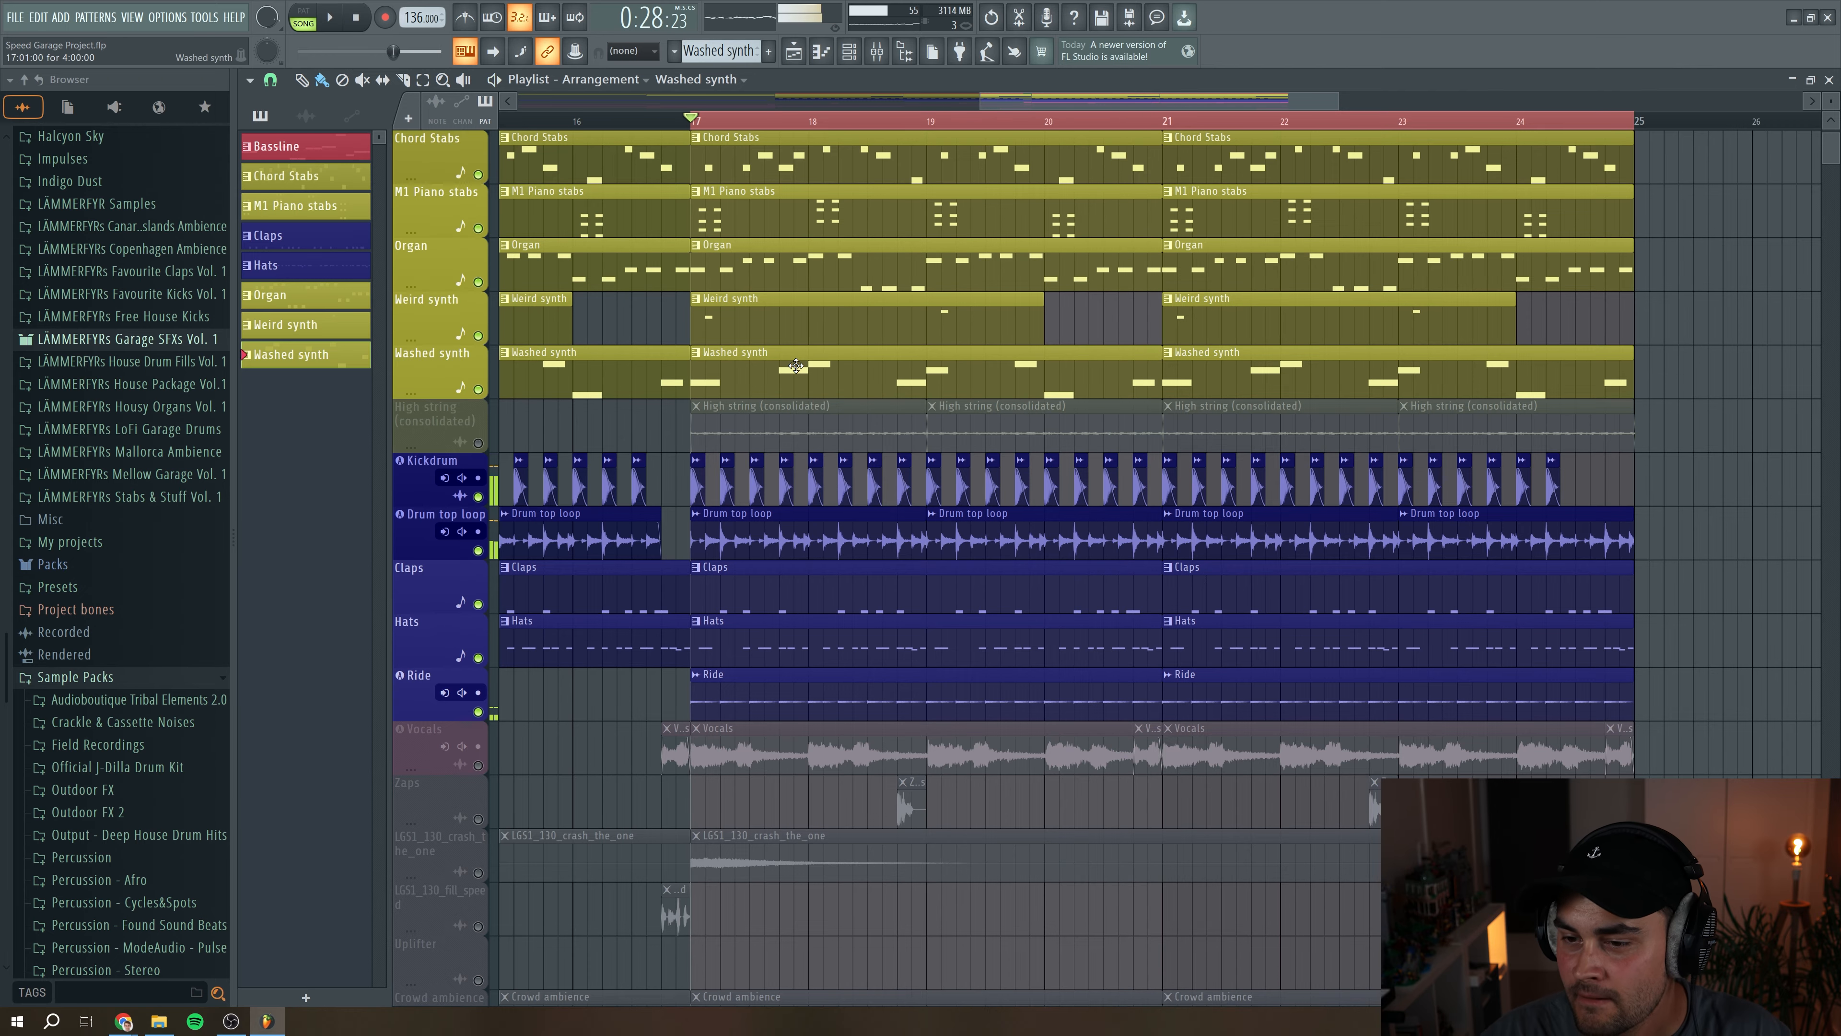
Step: Inspect the full length of the Washed synth's notes in the piano roll, then close it
key(F7)
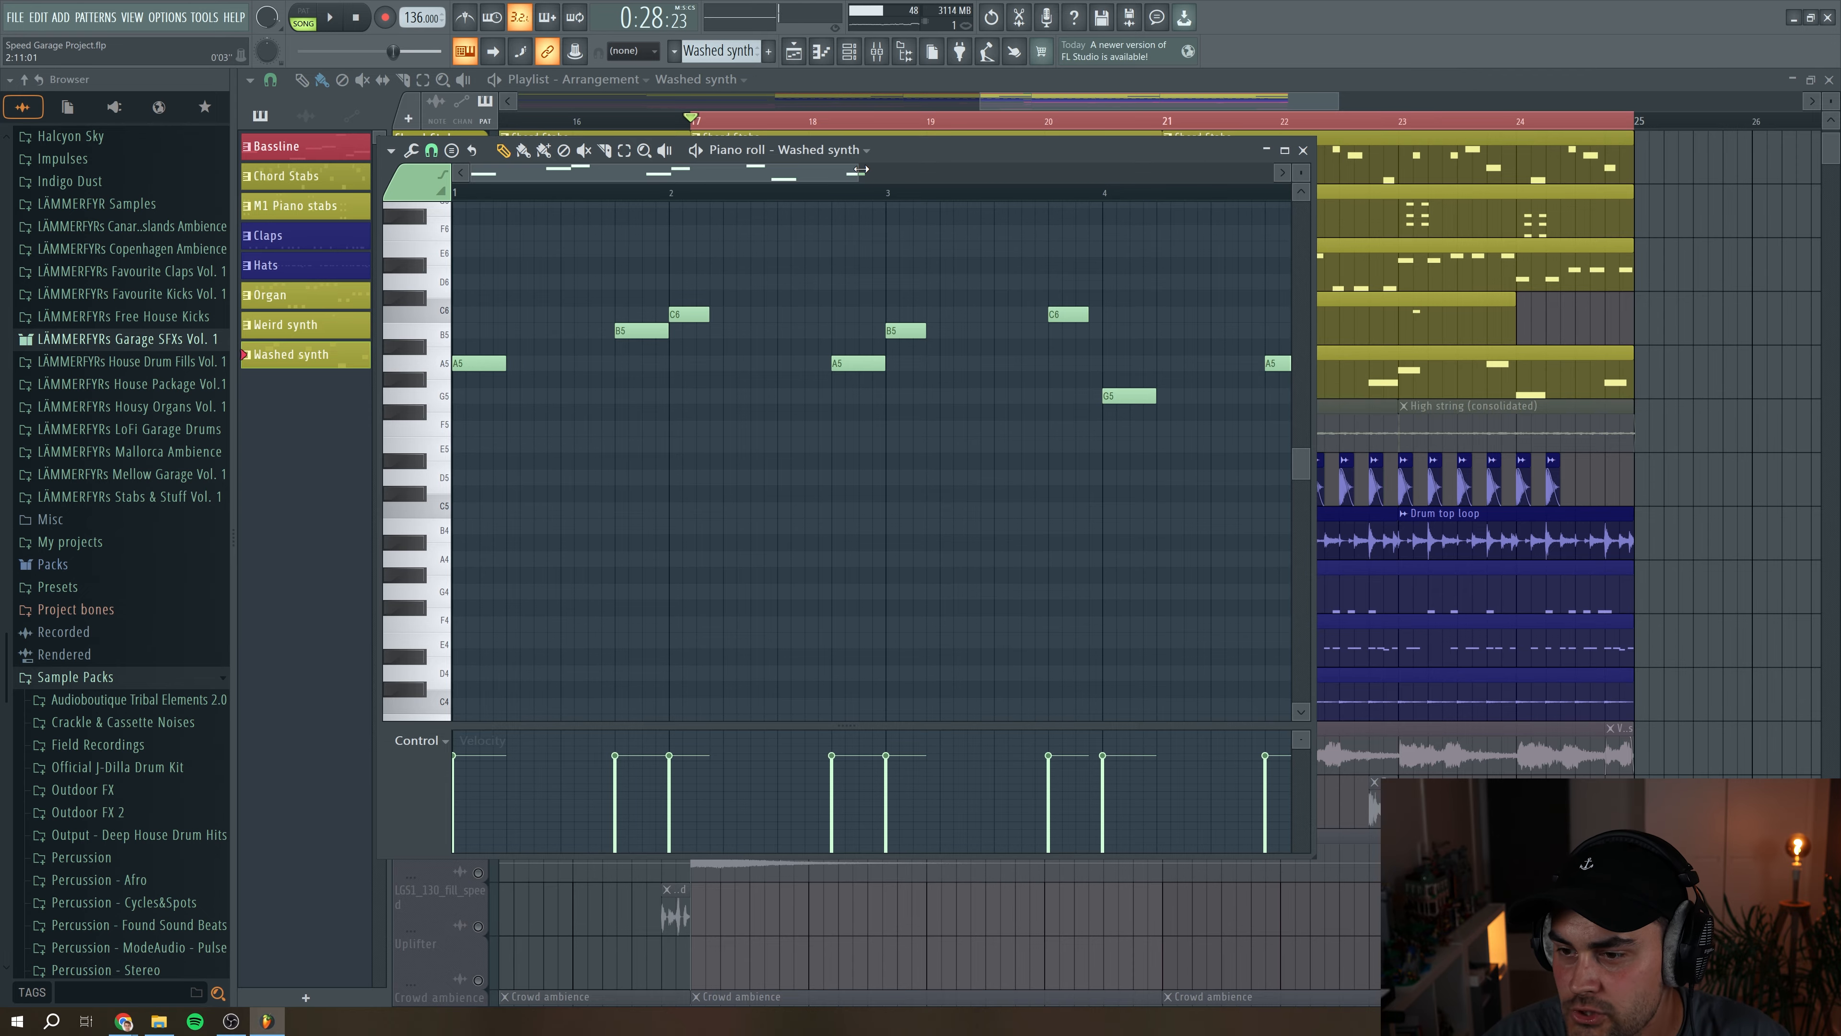
drag(861, 169, 1338, 158)
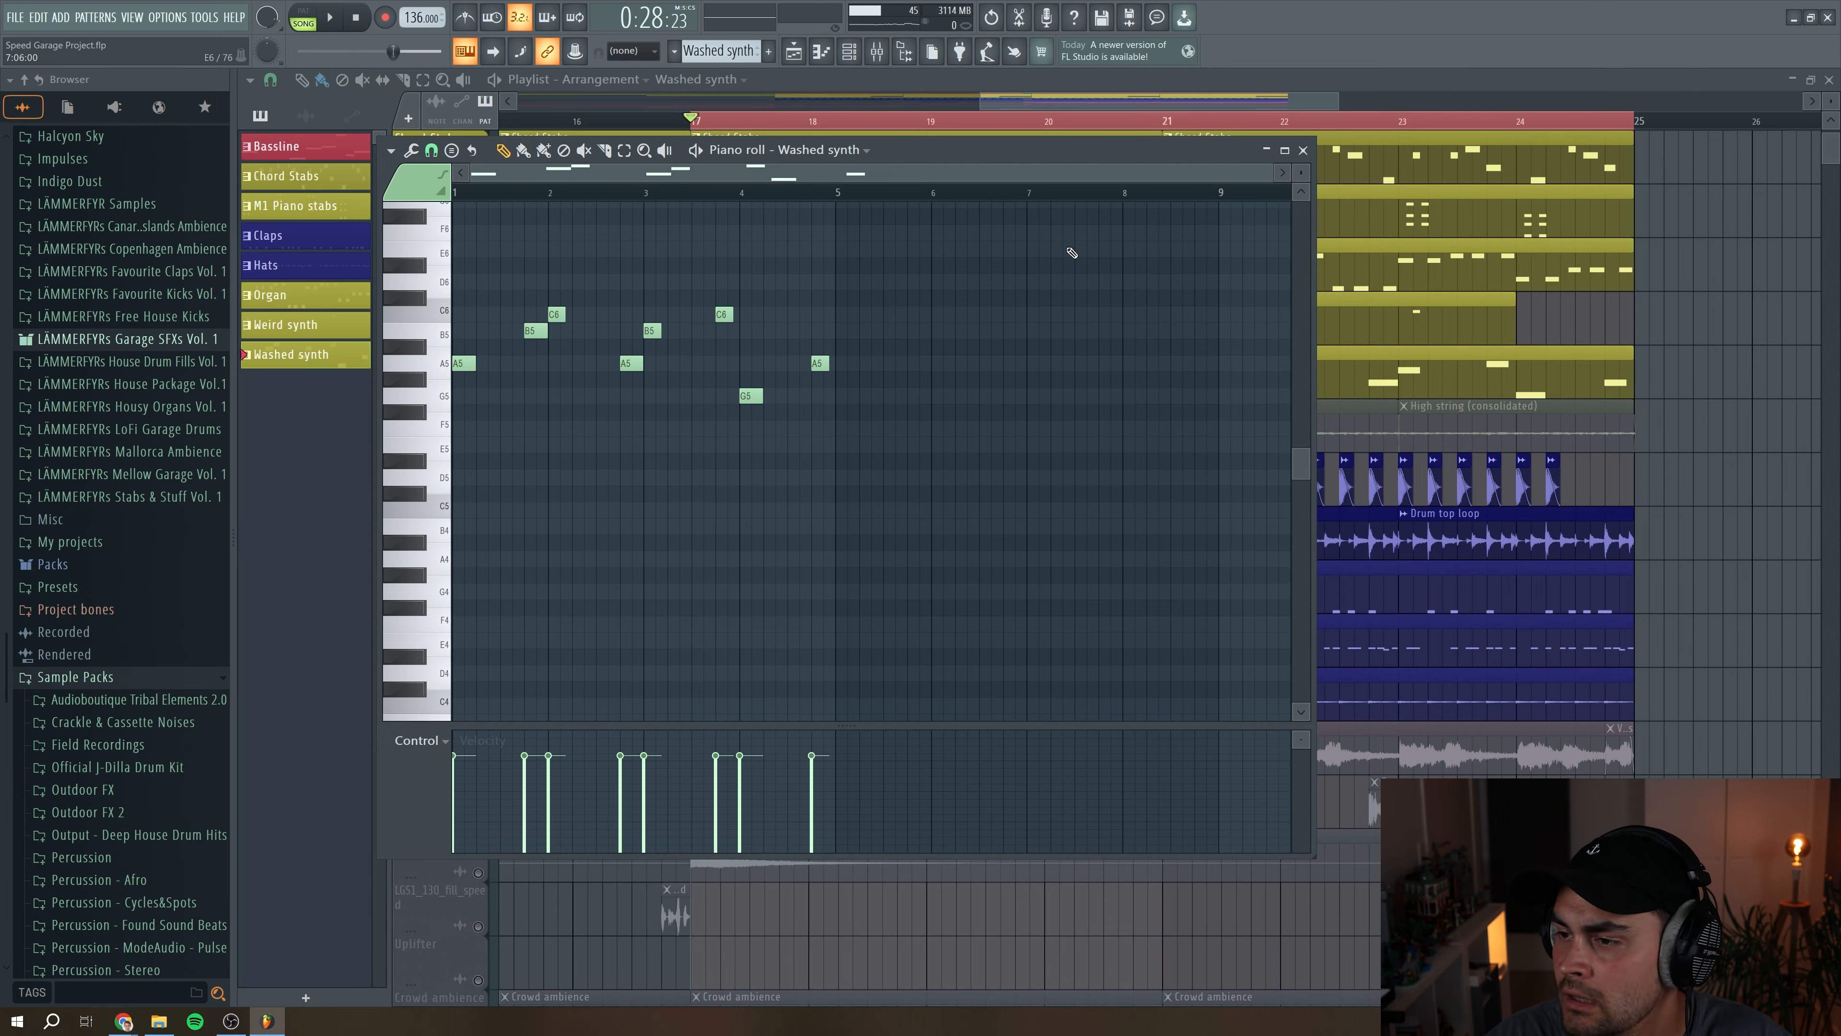
click(1302, 150)
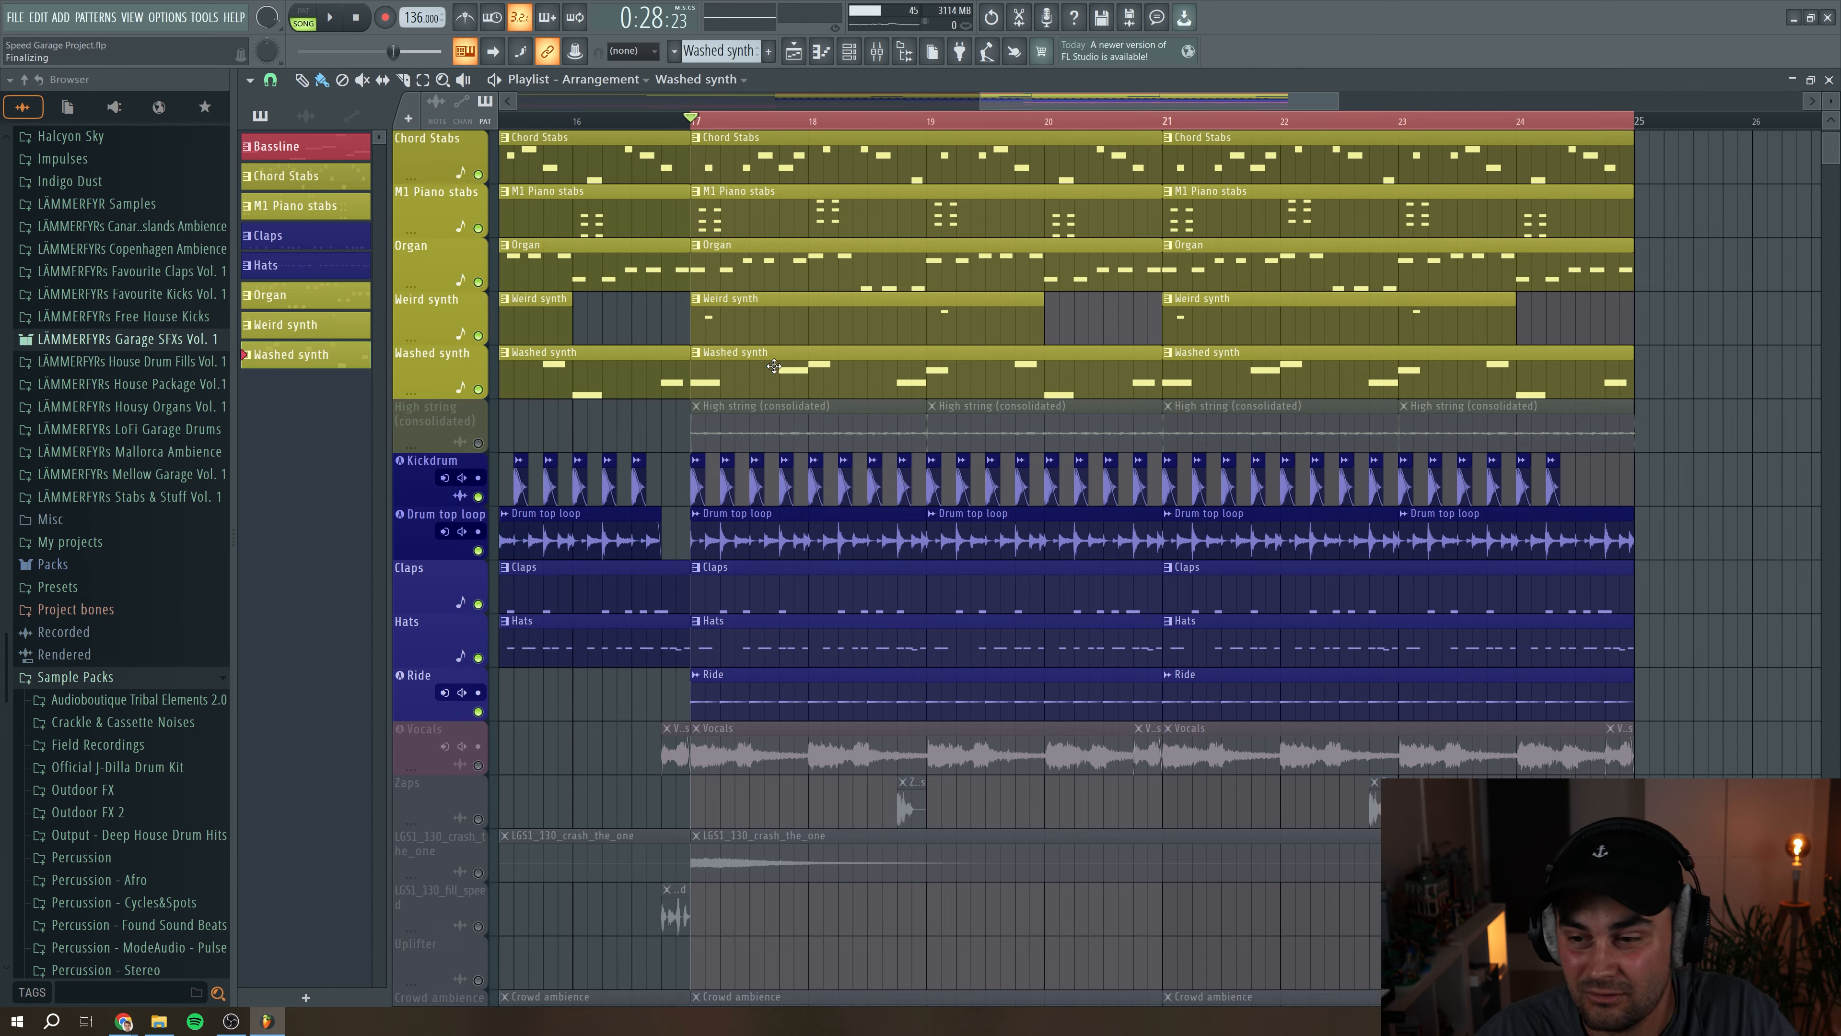
Step: Select the High string (consolidated) audio clip and unmute its playlist track
click(770, 436)
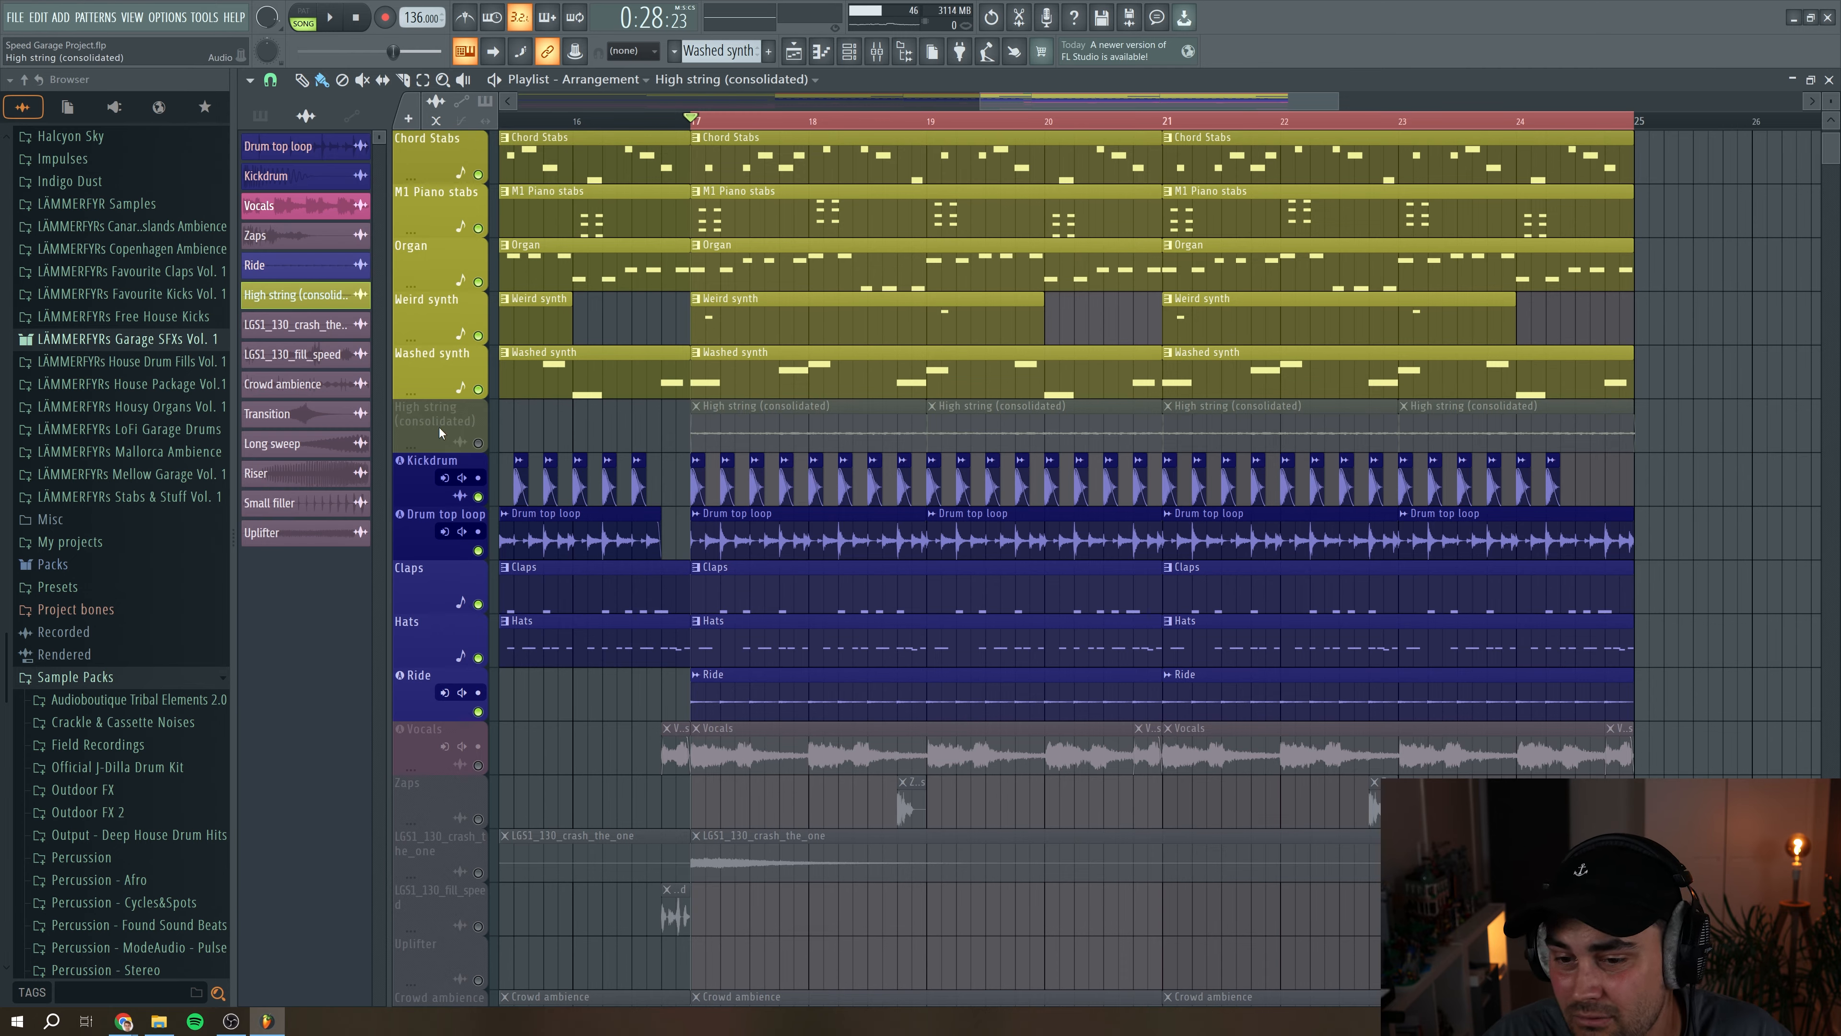
click(479, 443)
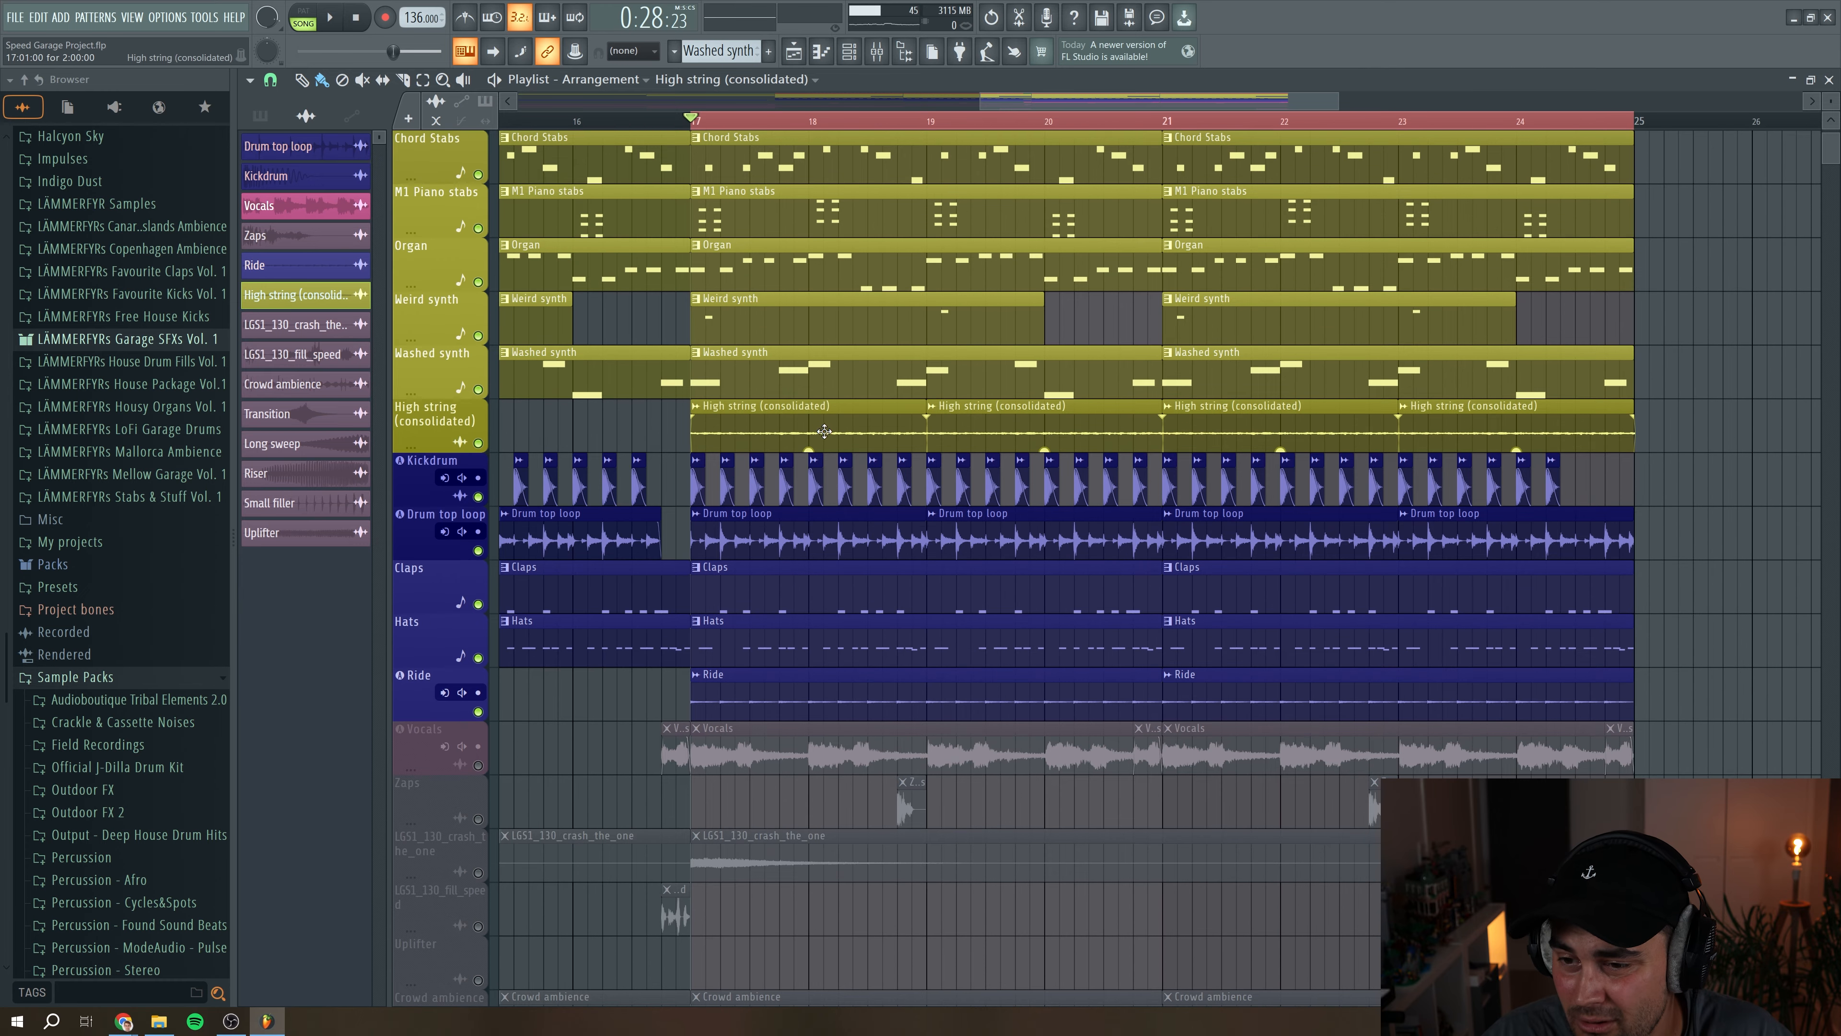
Step: Solo the High string (consolidated) track in the playlist, play it from bar 17, and stop playback
scroll(824, 431, up, 1)
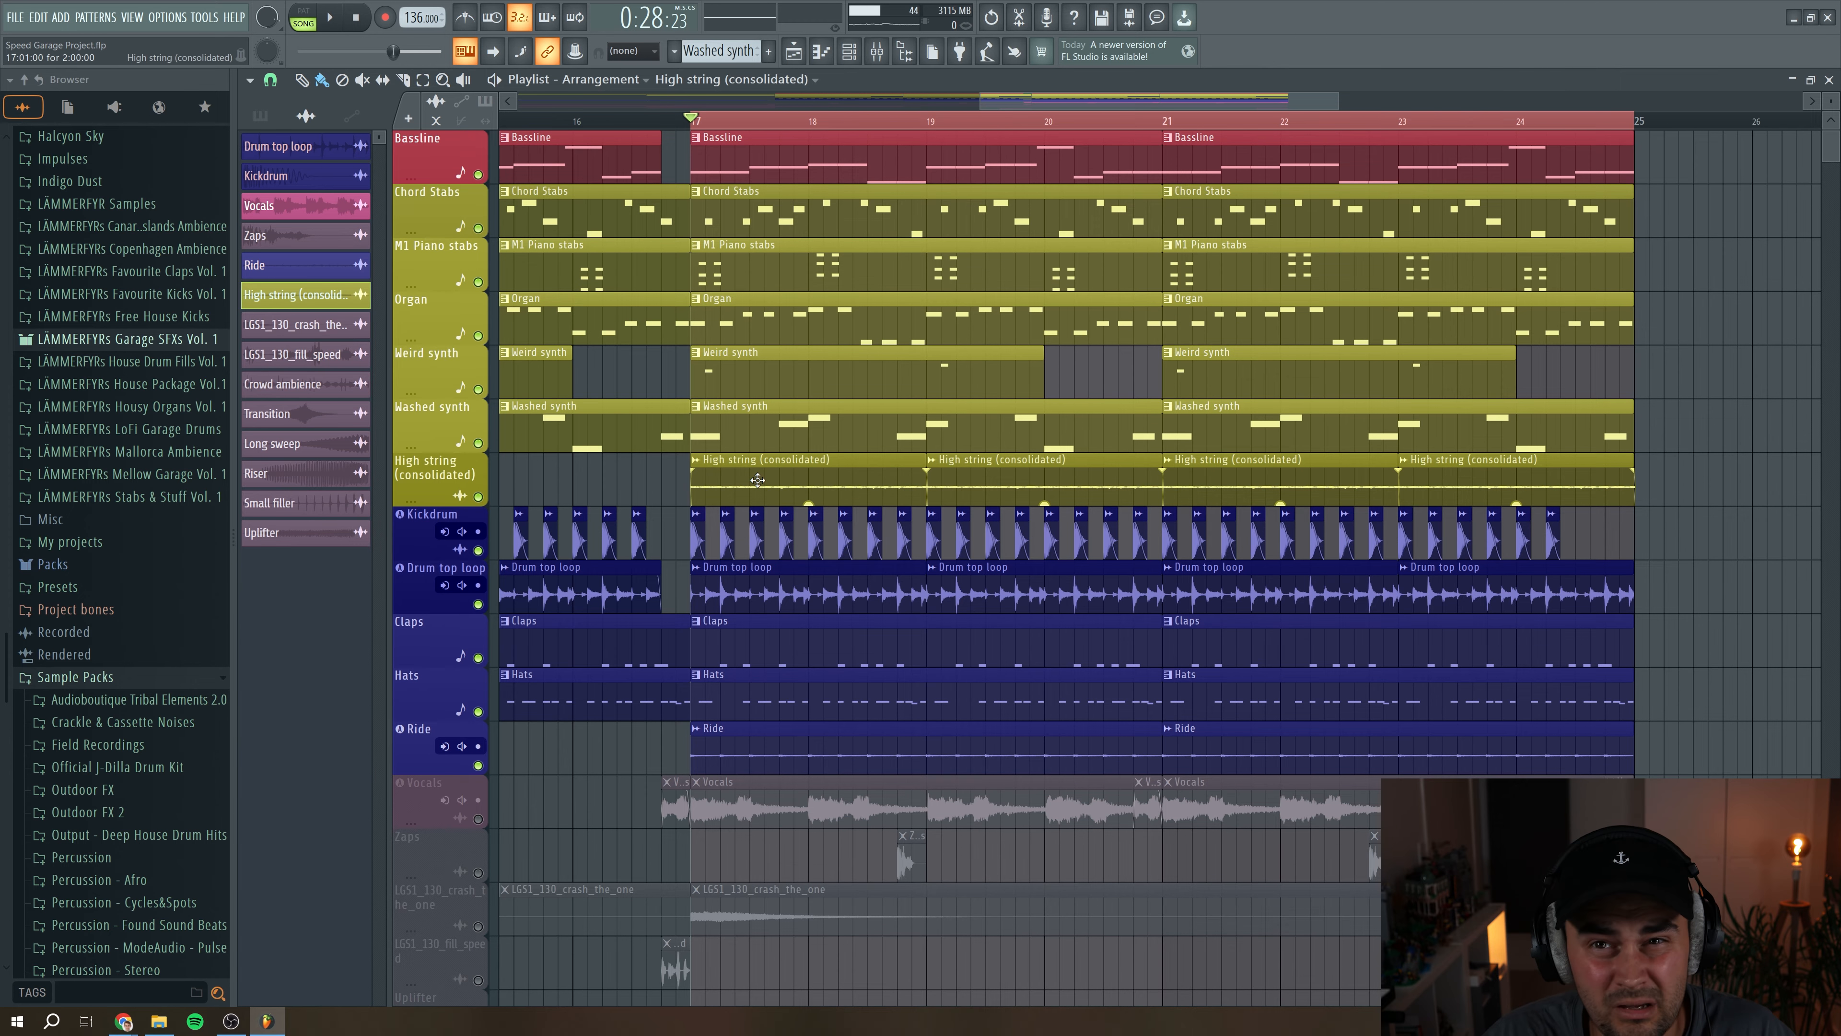
ctrl+click(479, 498)
key(space)
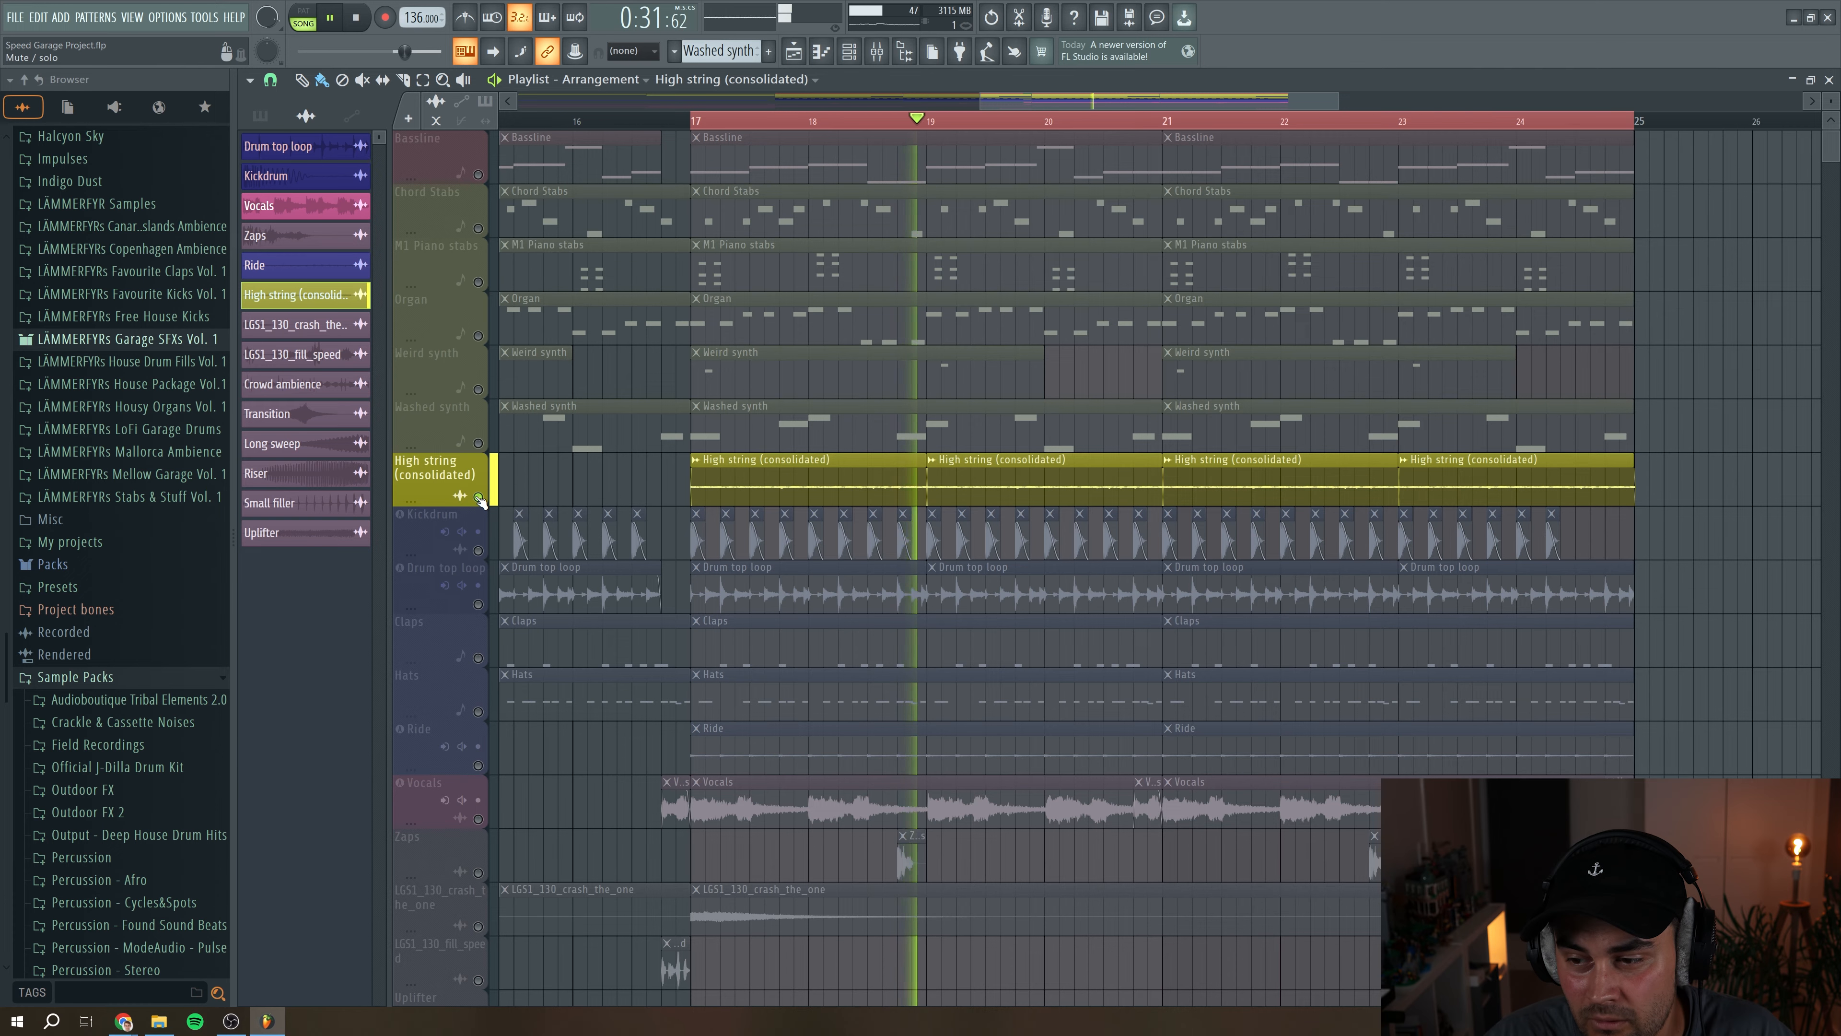
key(space)
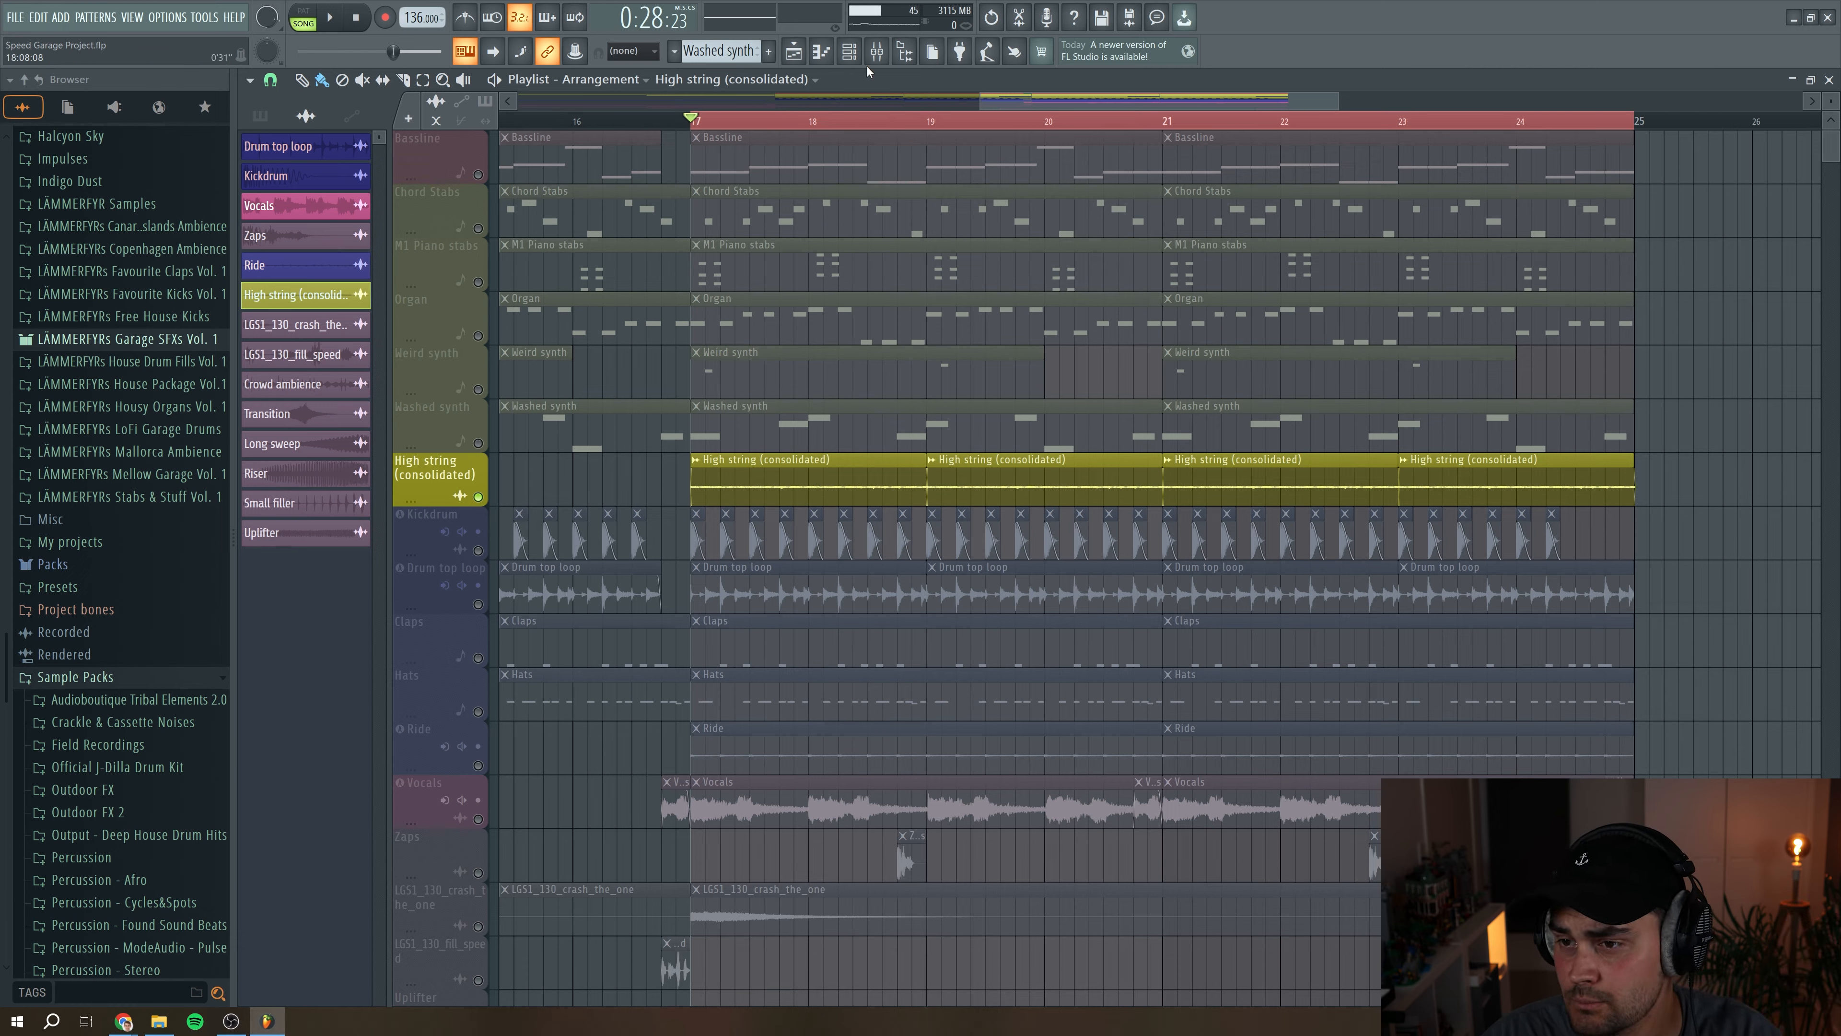
Step: Inspect the Crush and Pan curves in ShaperBox 2 on the High string mixer channel, then close the plugin
click(876, 51)
click(1168, 299)
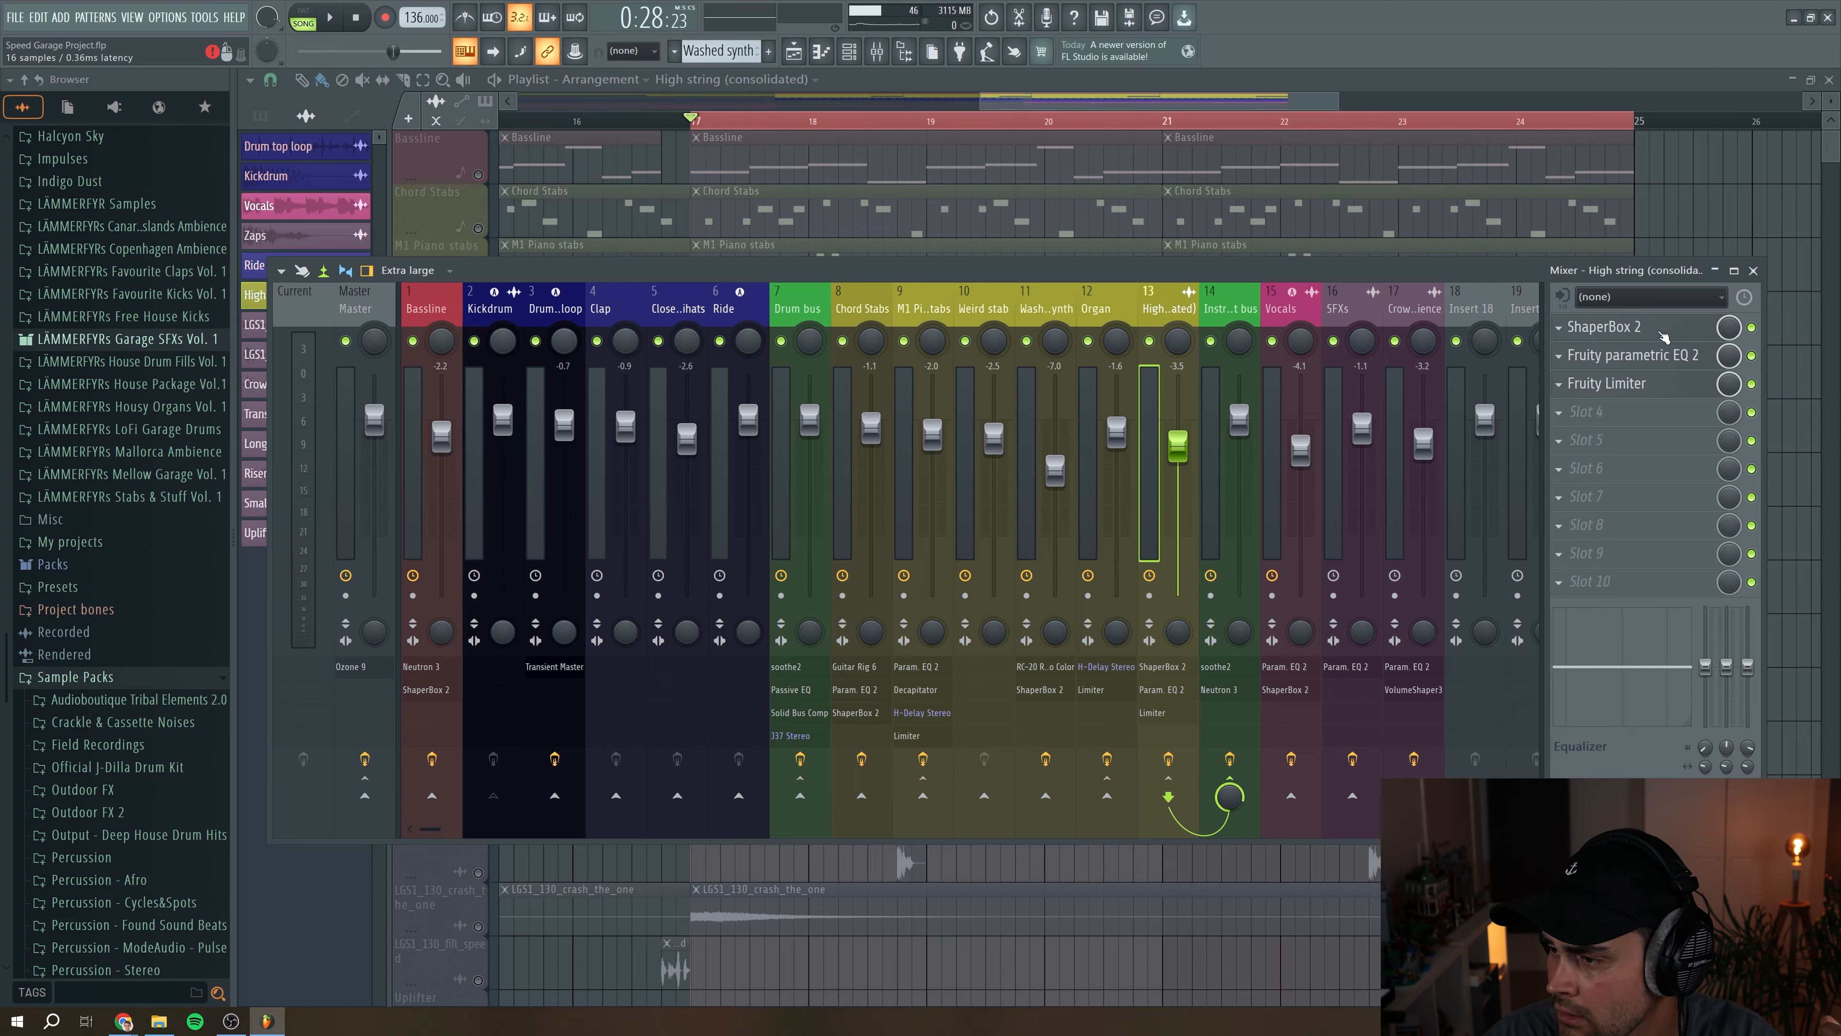
click(1663, 335)
click(294, 512)
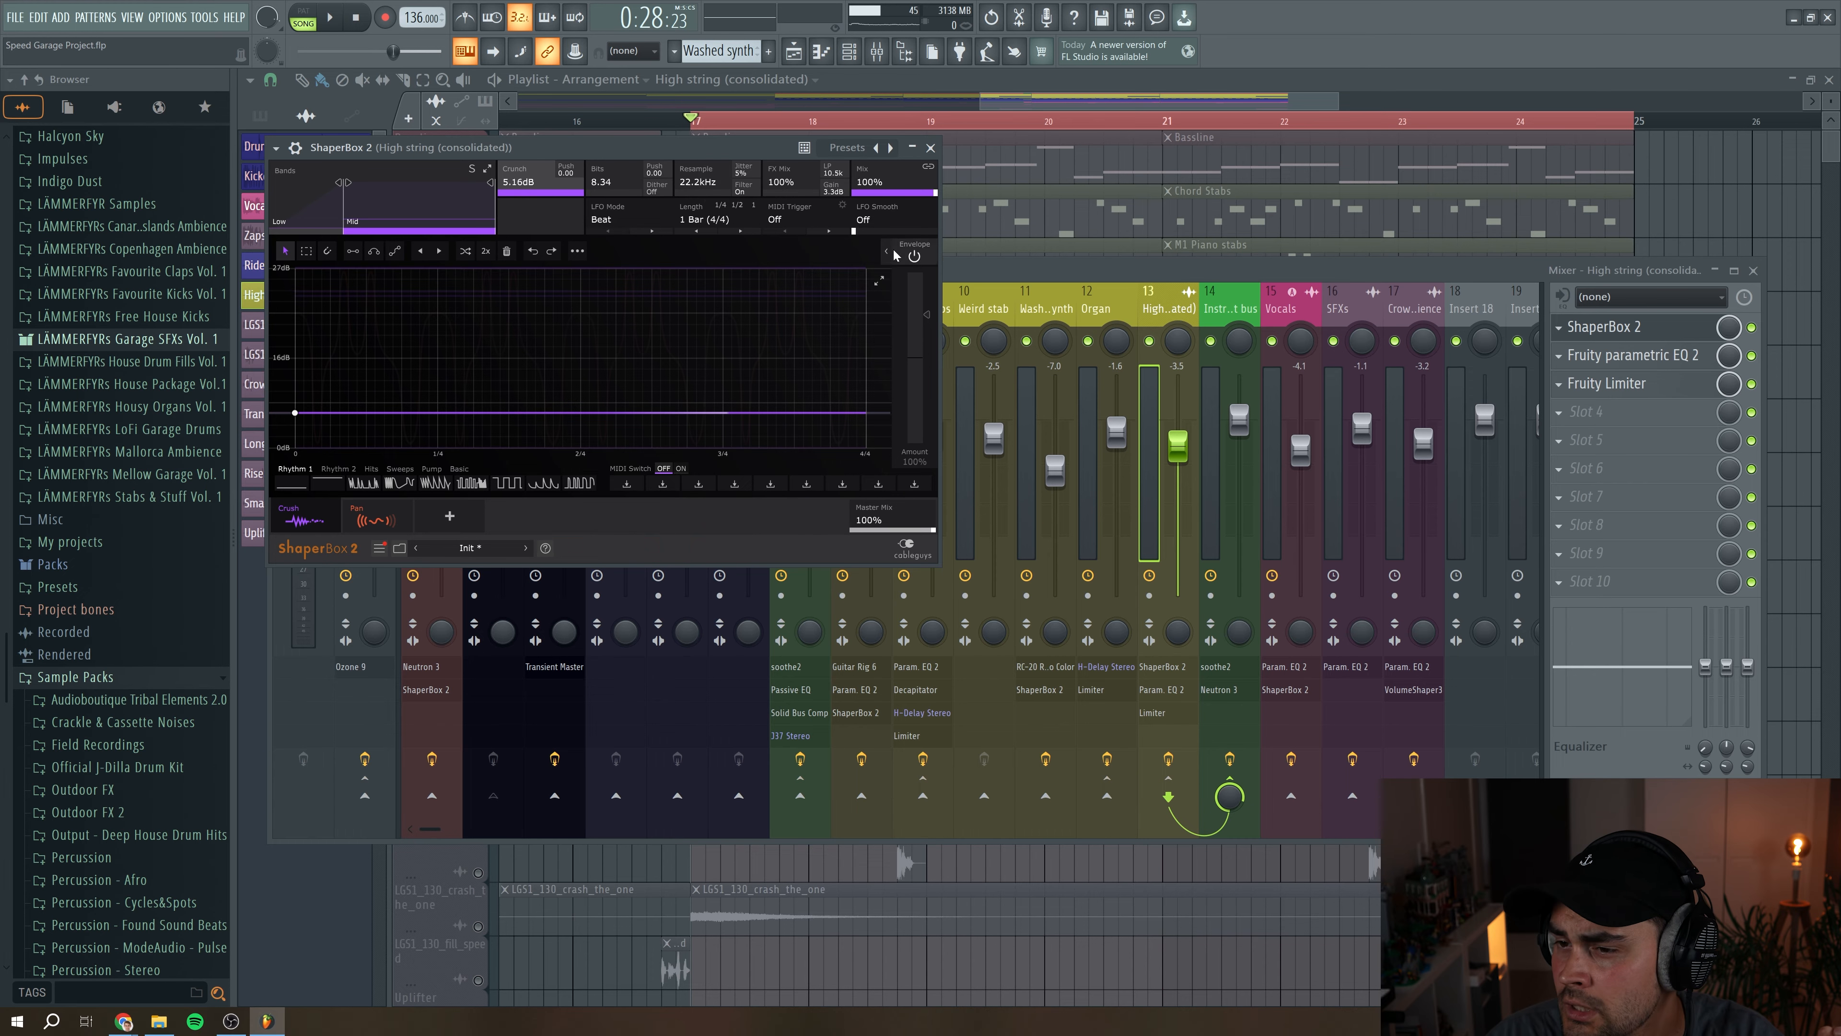
click(930, 147)
click(1627, 333)
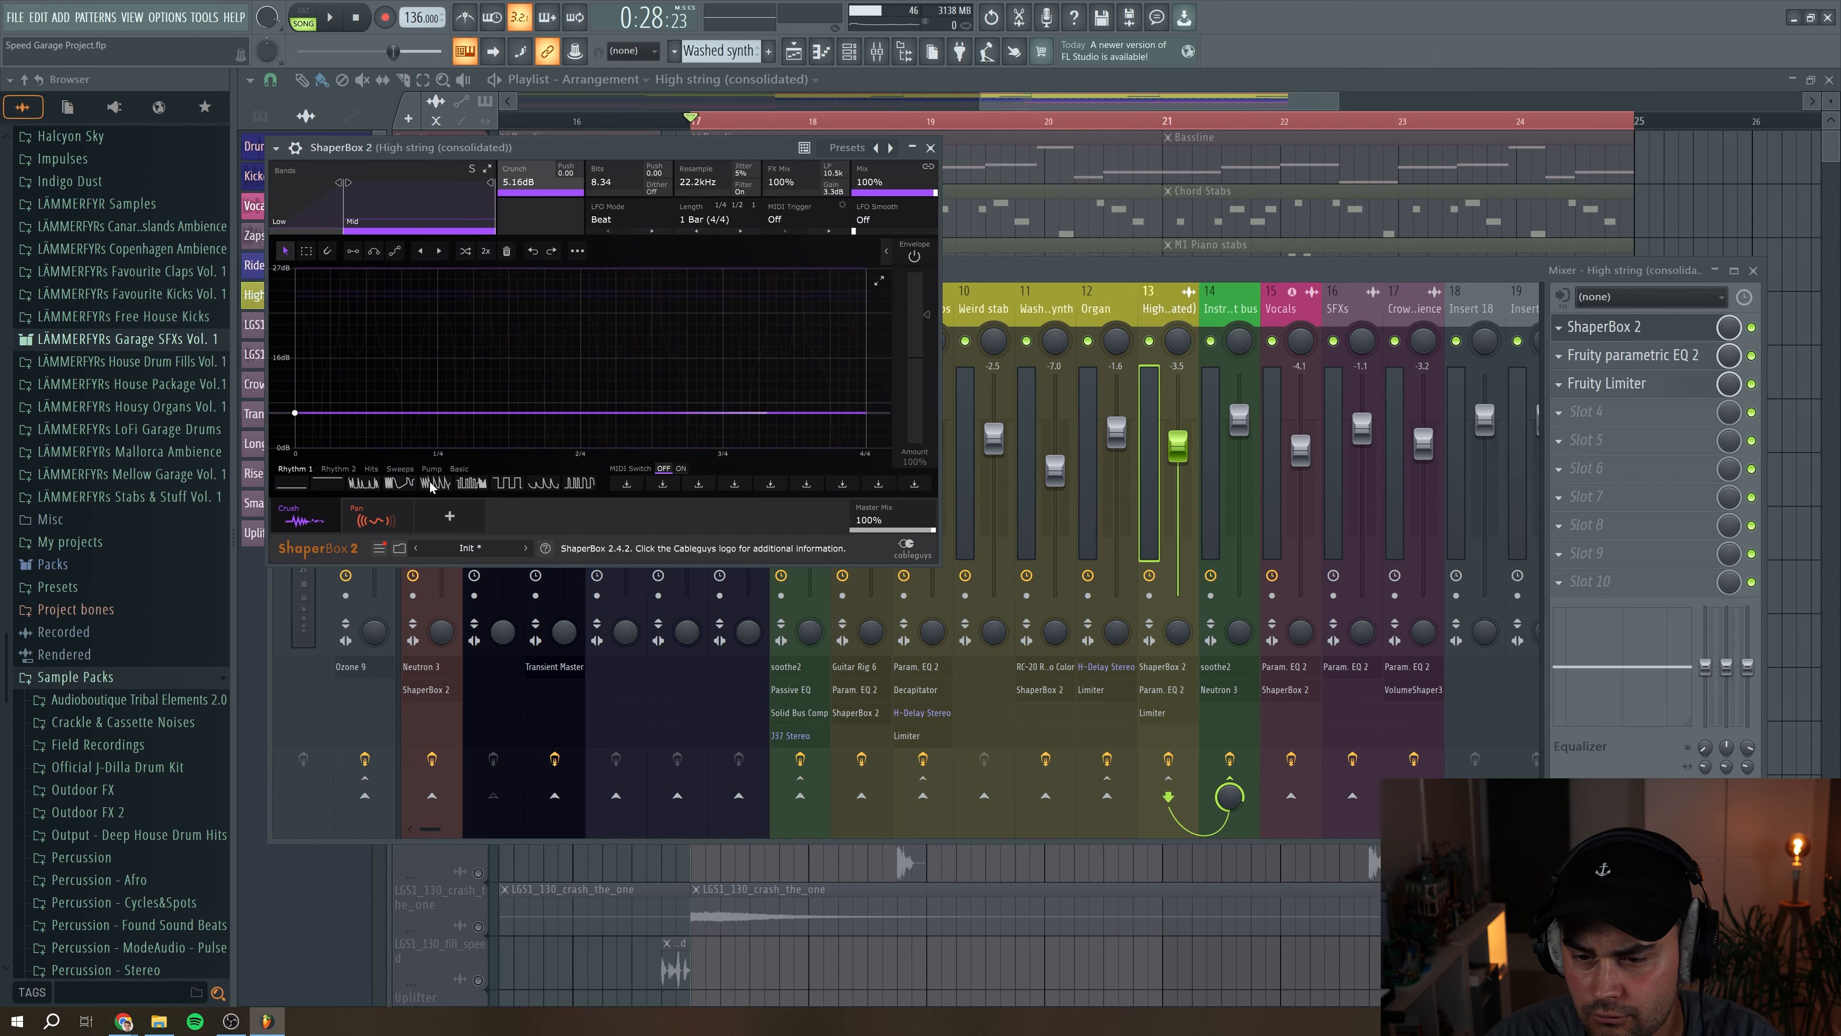
click(373, 517)
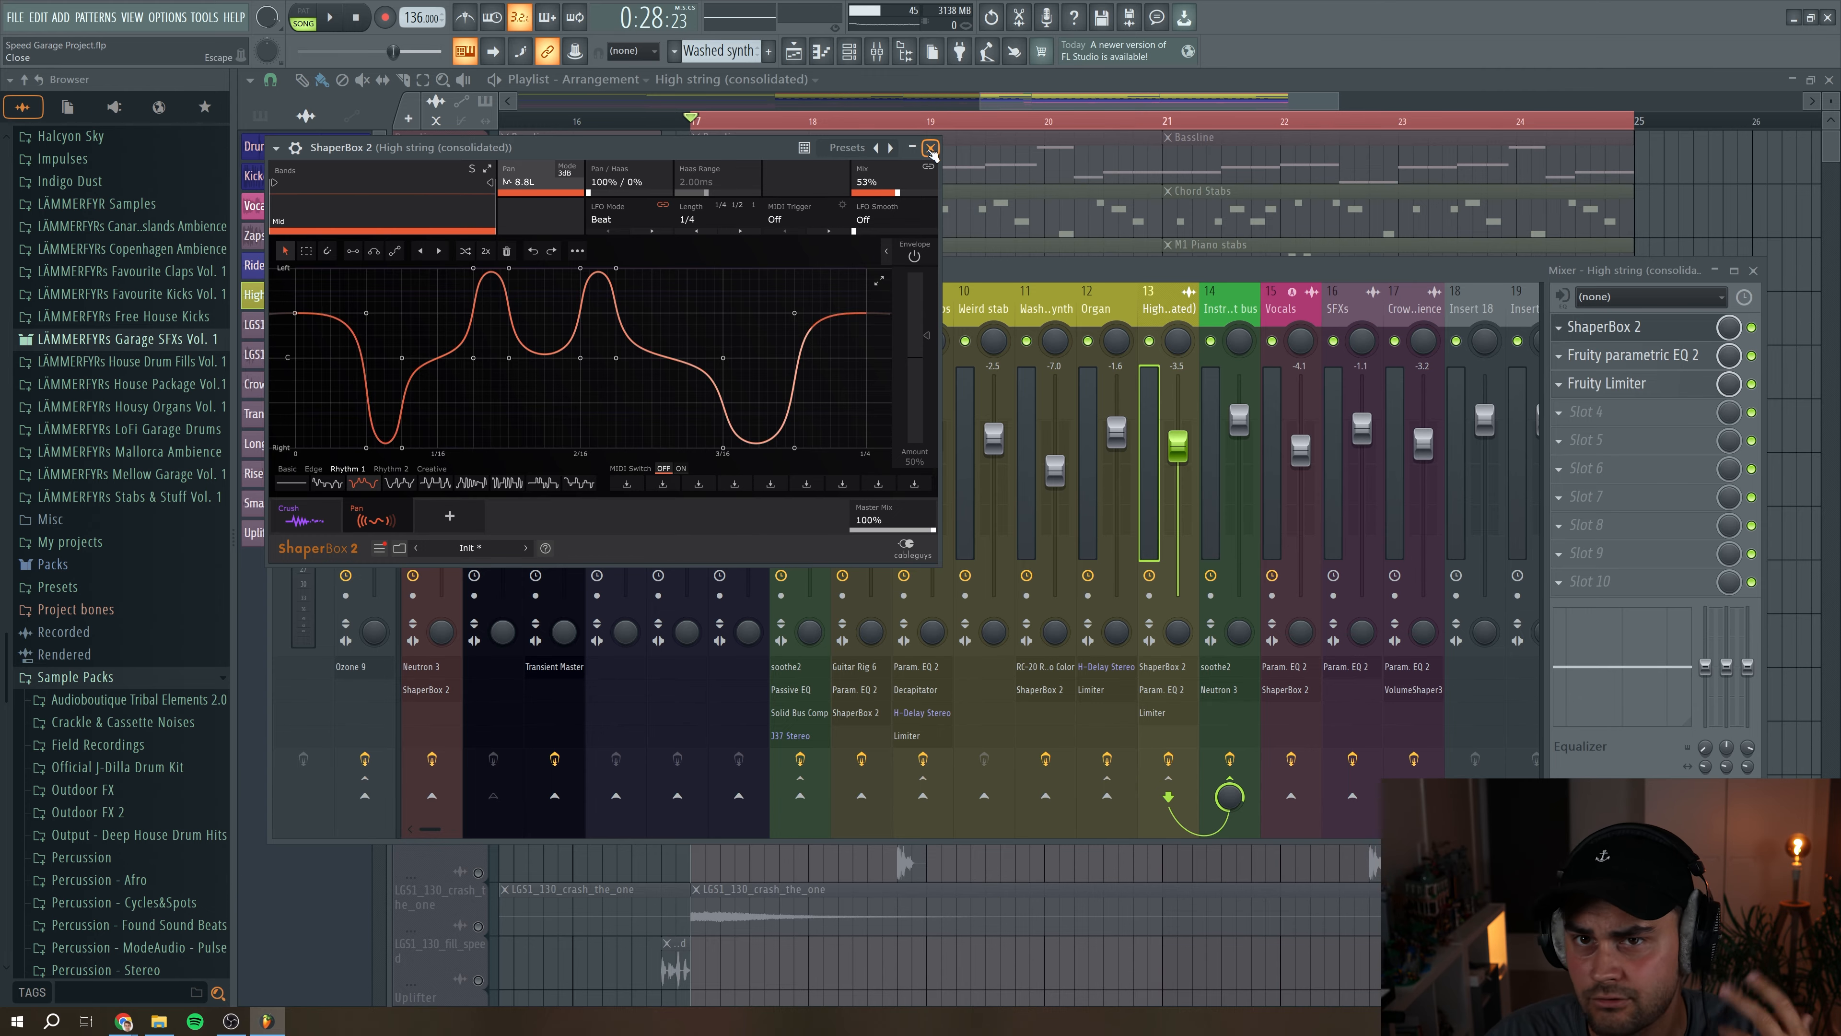
click(930, 148)
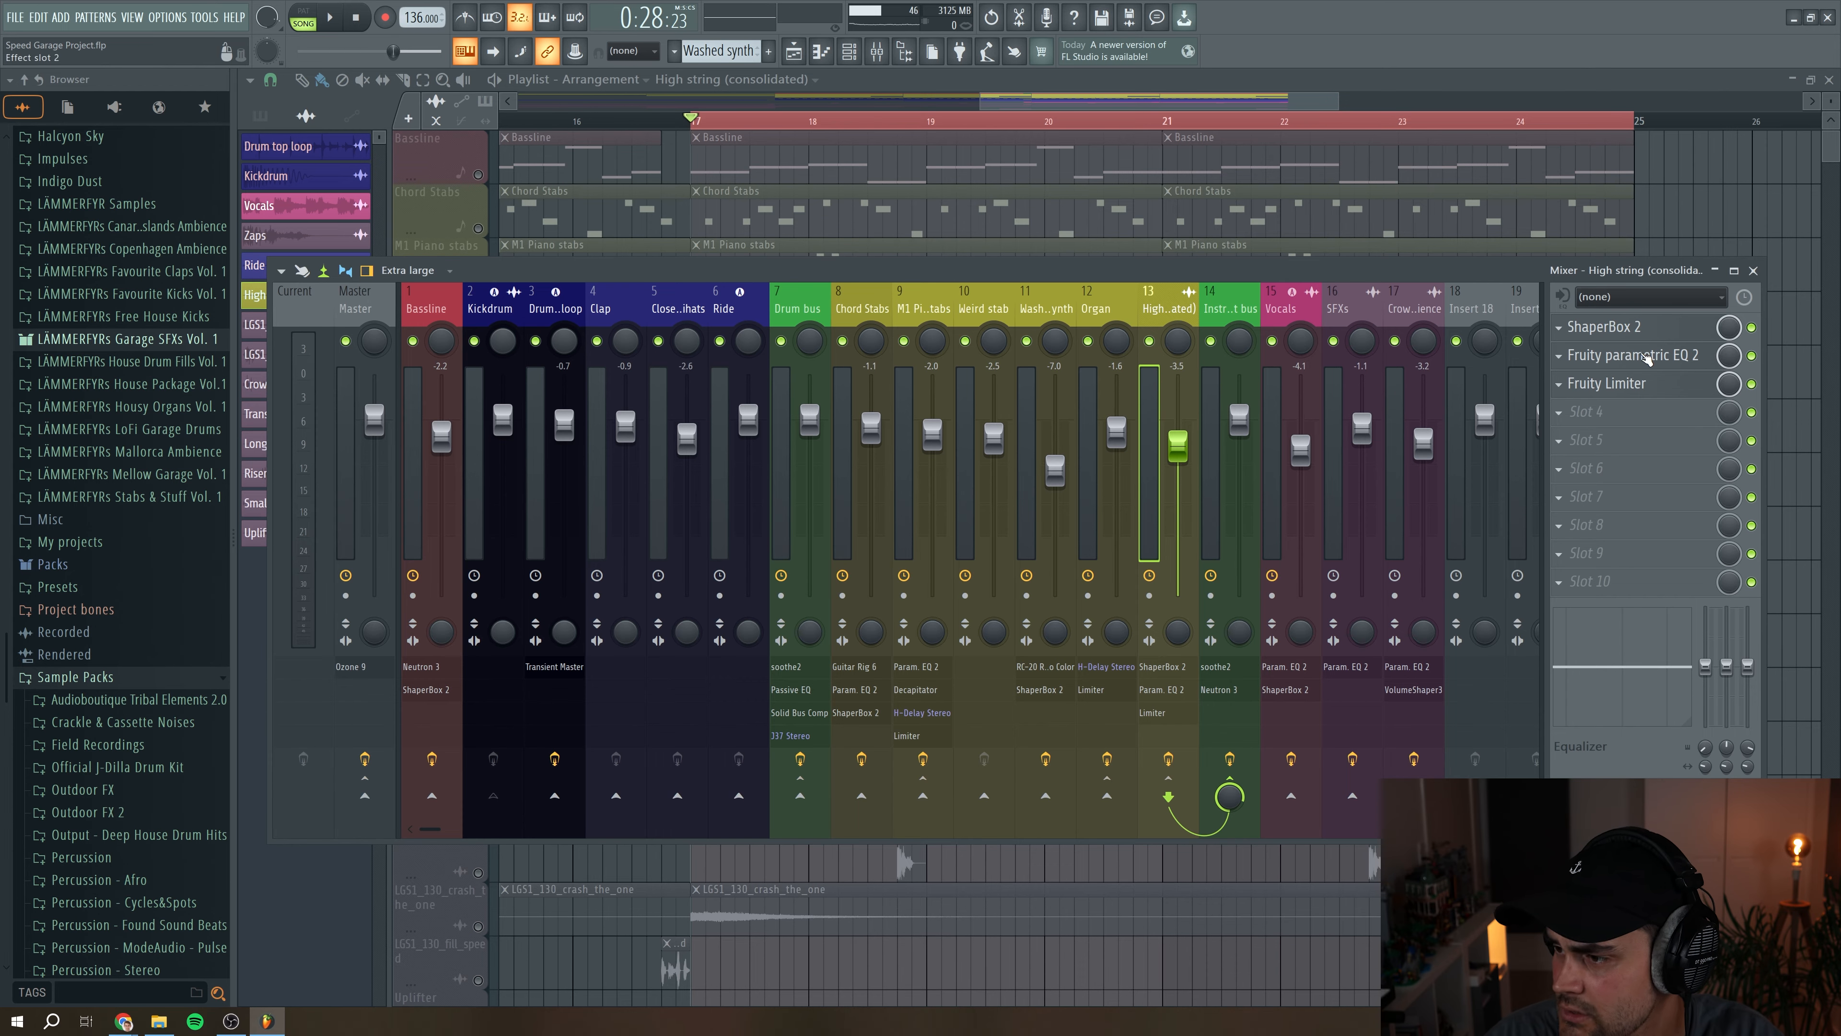
Step: Inspect the High string channel's Fruity parametric EQ 2 and Fruity Limiter, then close them and return to the playlist
click(1644, 356)
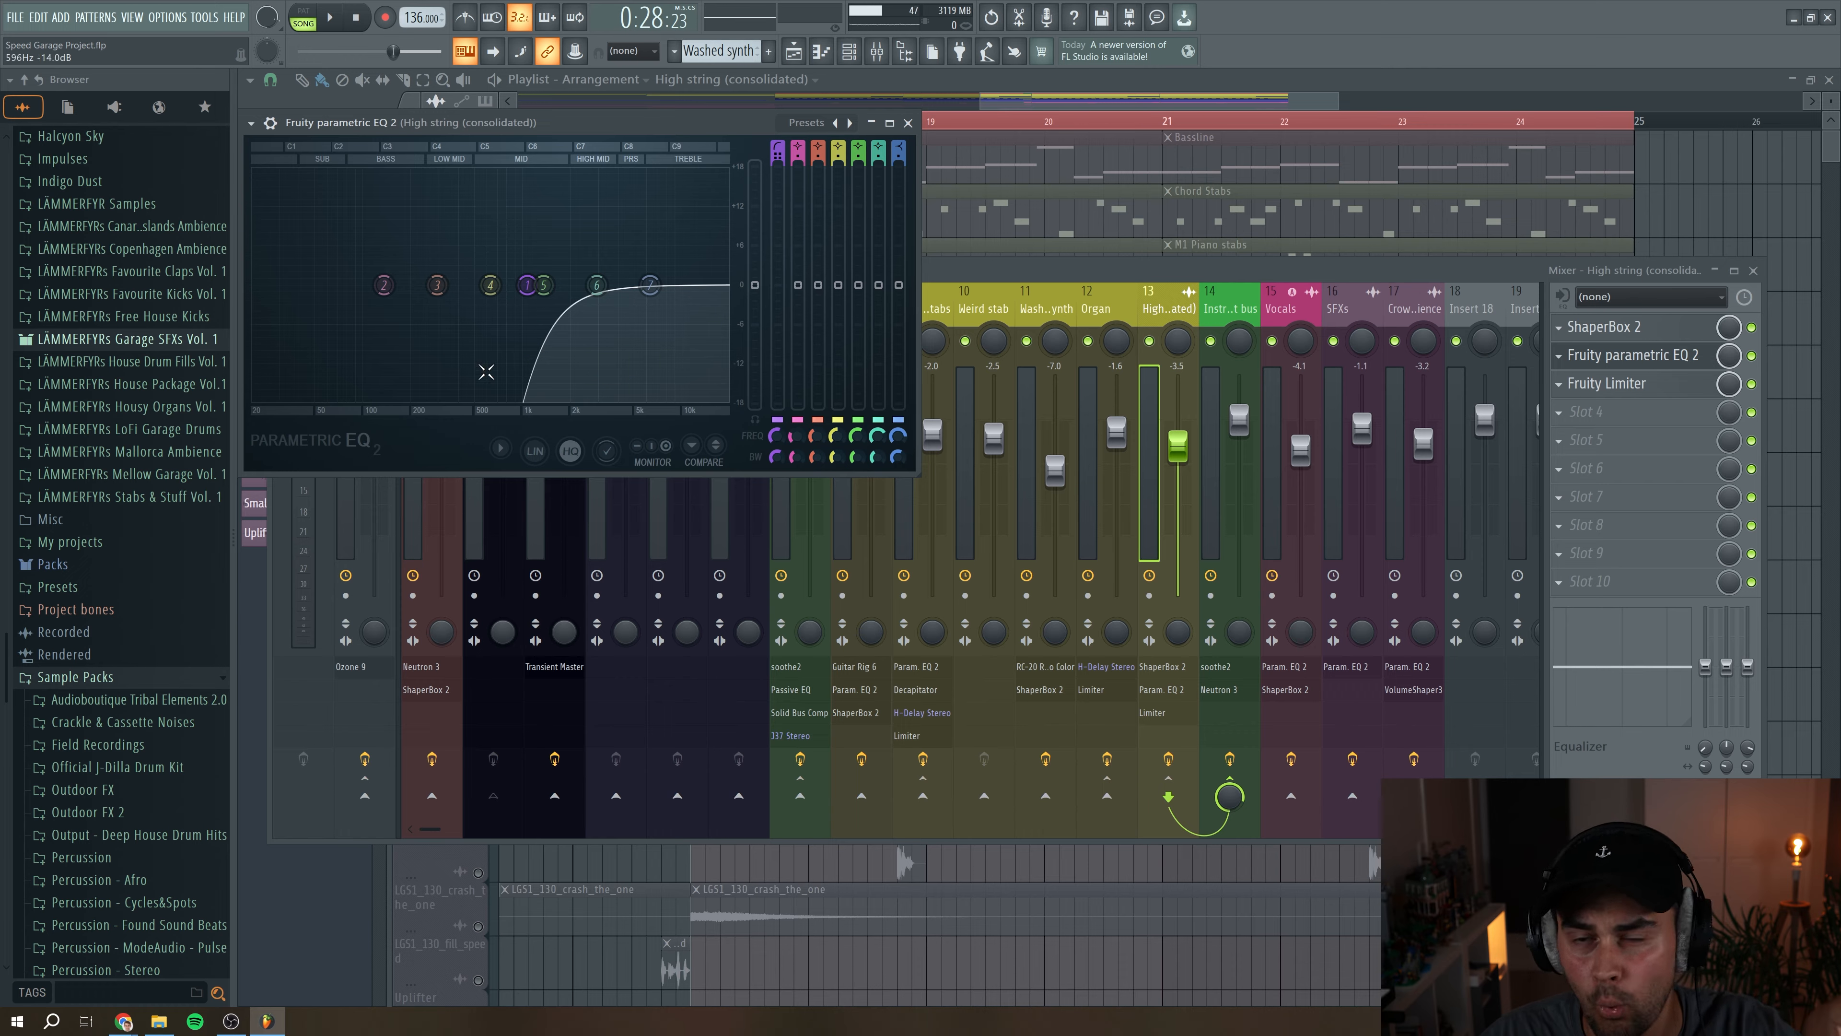
click(1627, 355)
click(1637, 388)
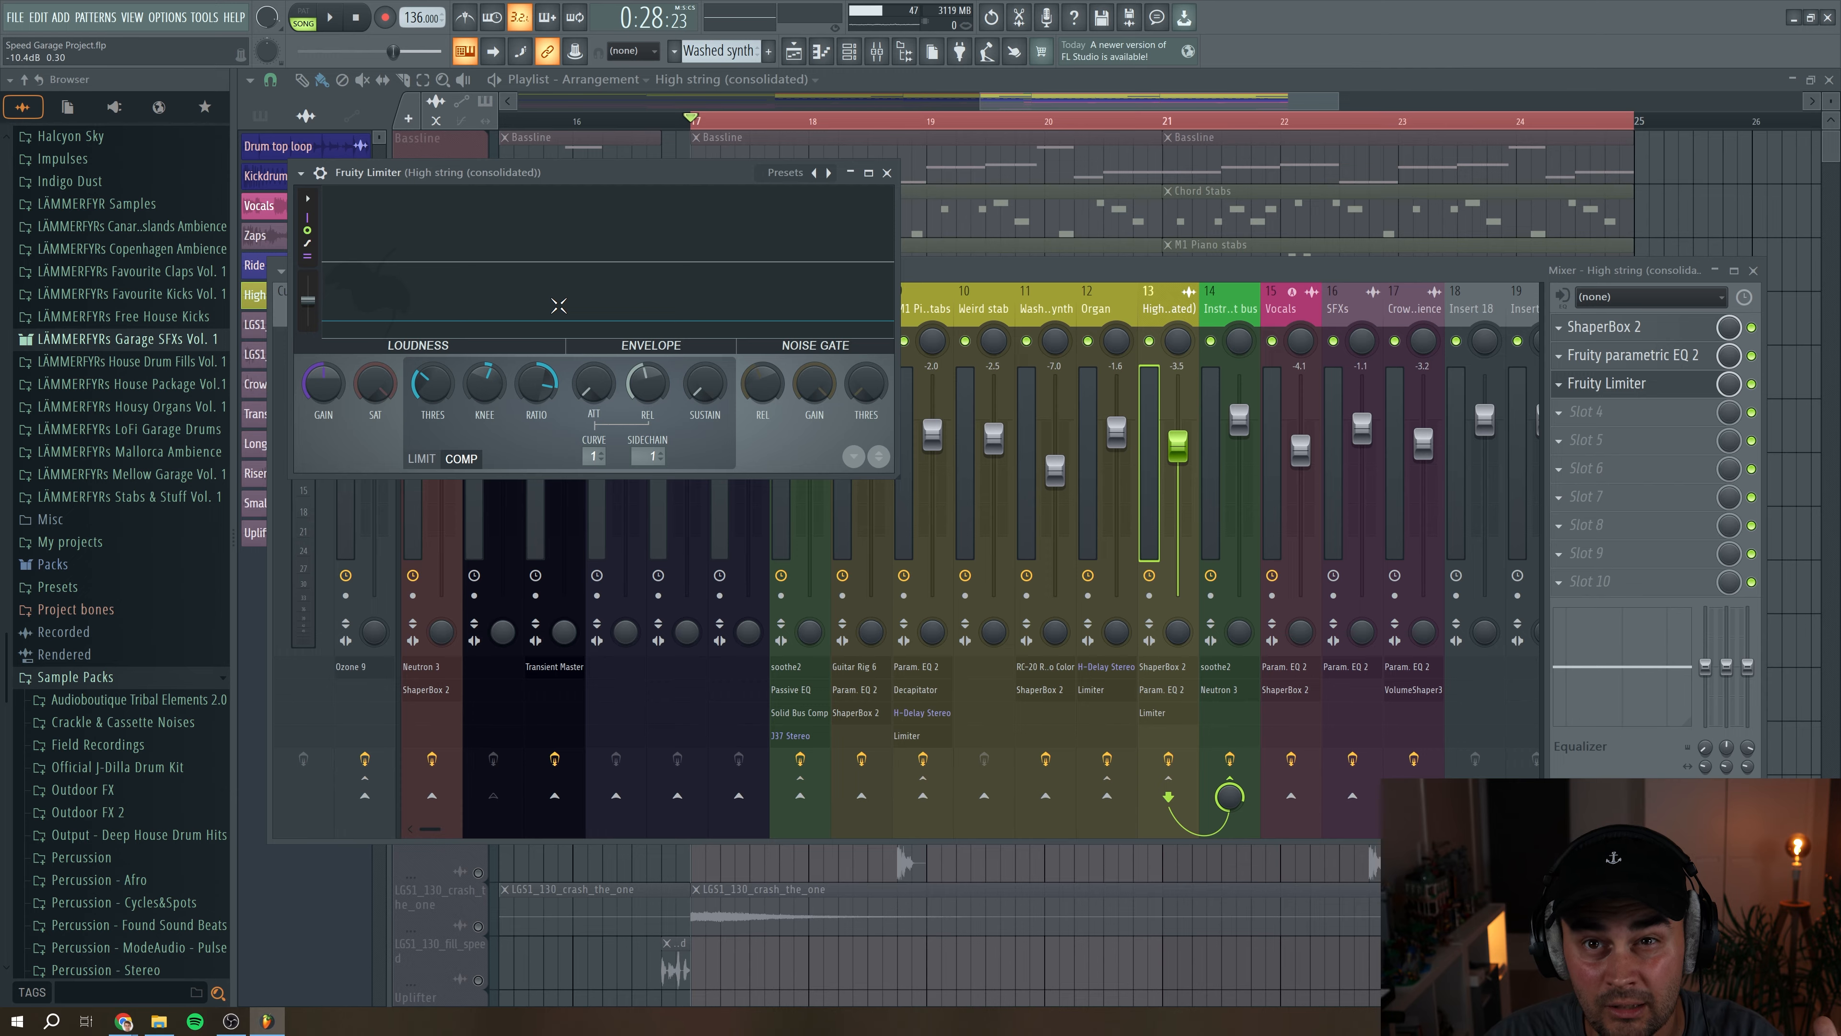
click(886, 172)
click(999, 99)
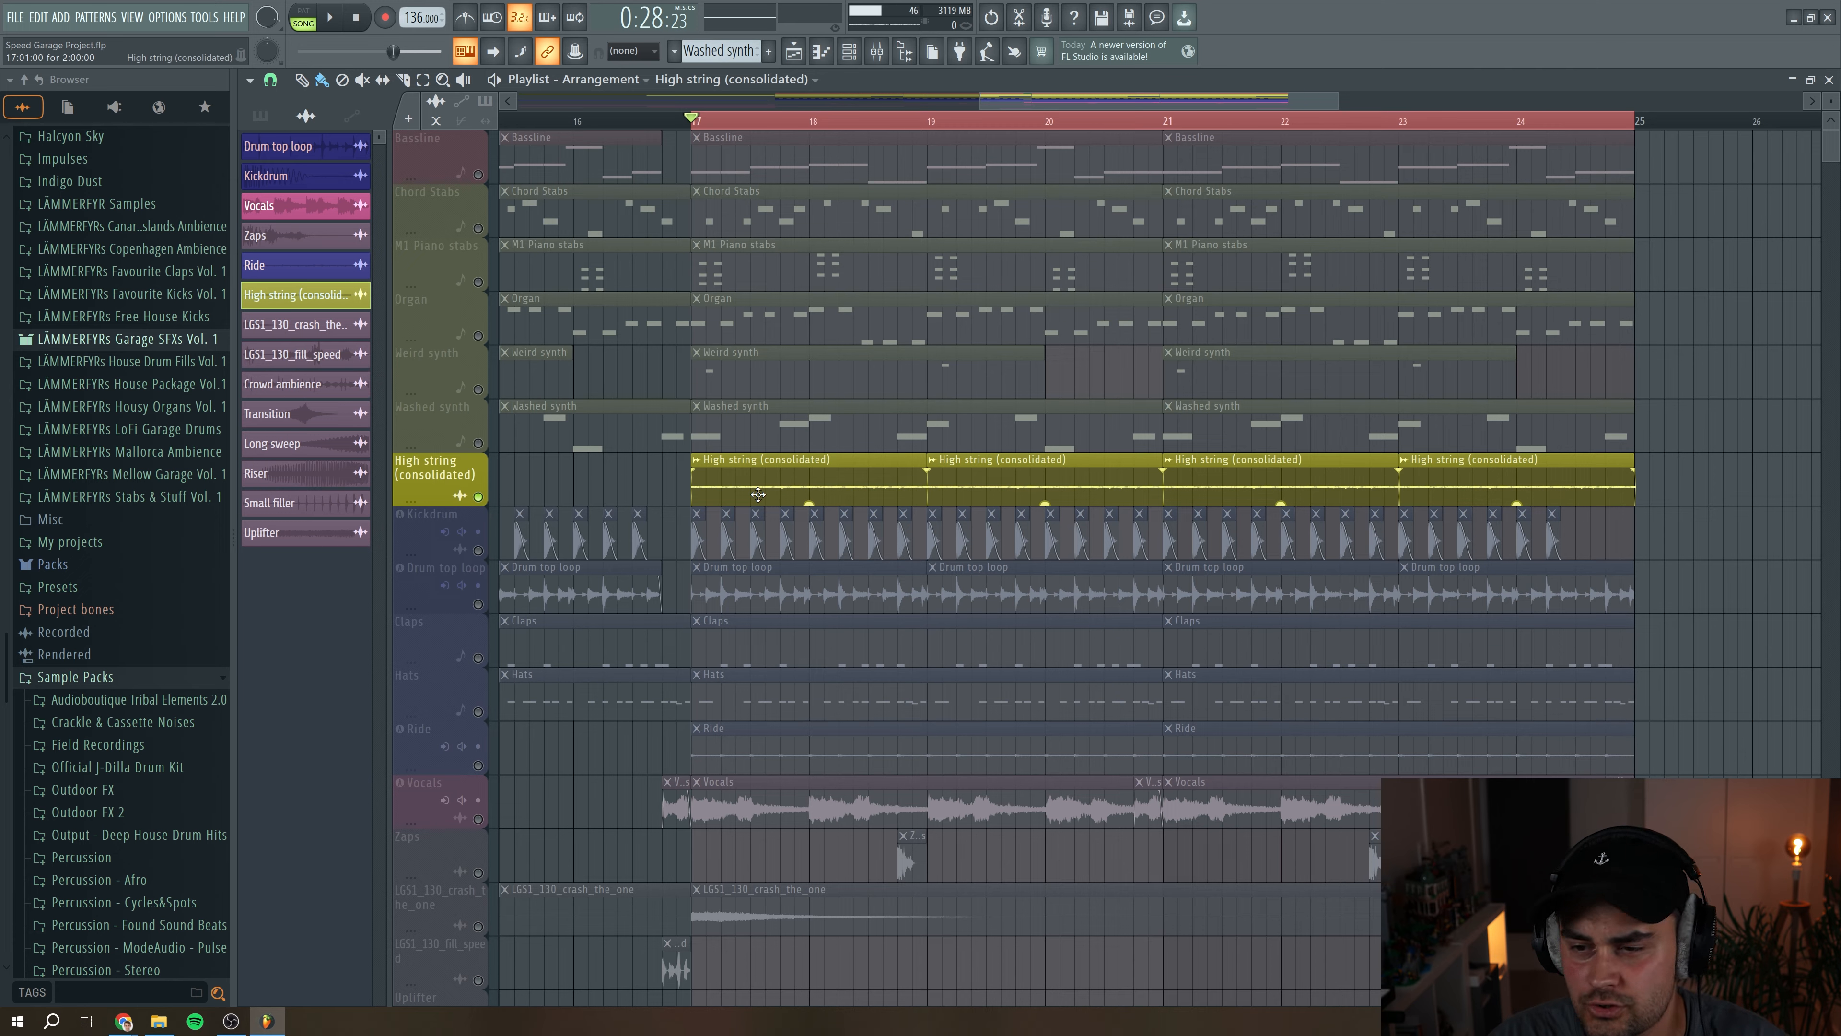
Step: Unsolo the High string so all tracks are active, play the arrangement from the middle of bar 16, and stop
right_click(478, 444)
right_click(479, 391)
right_click(478, 391)
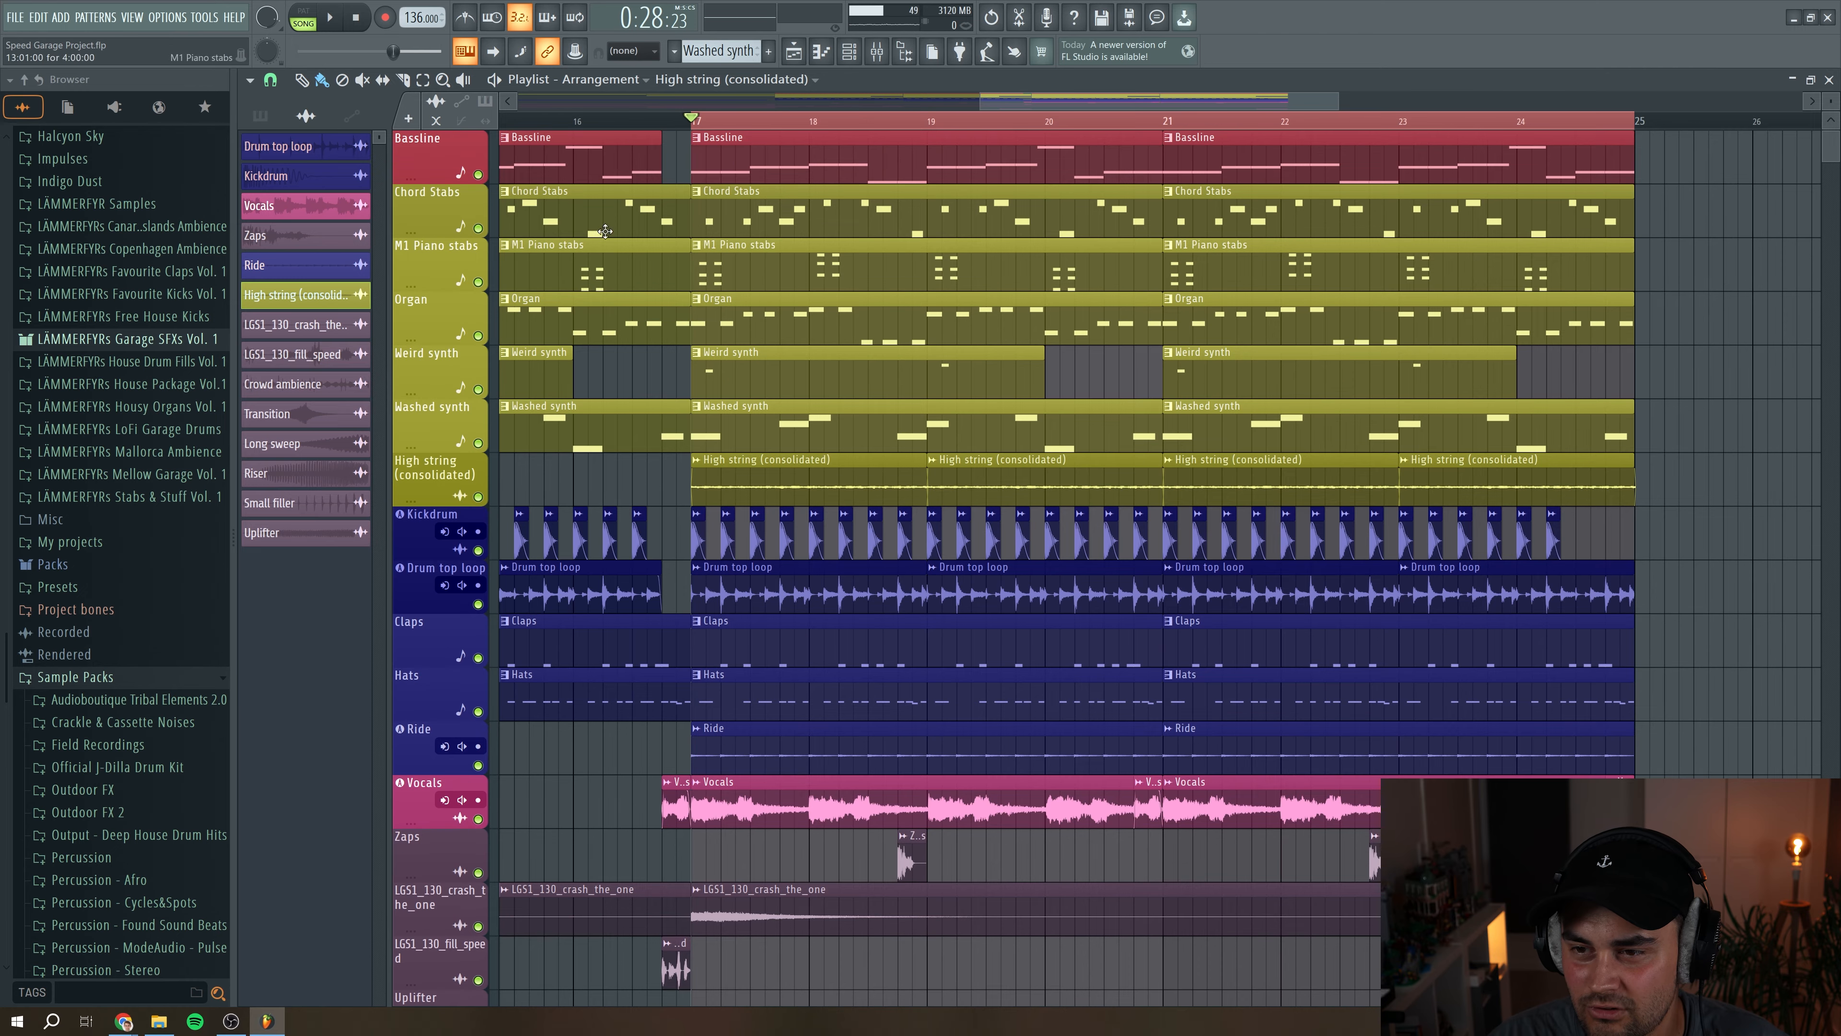
scroll(660, 111, left, 1)
click(660, 110)
key(space)
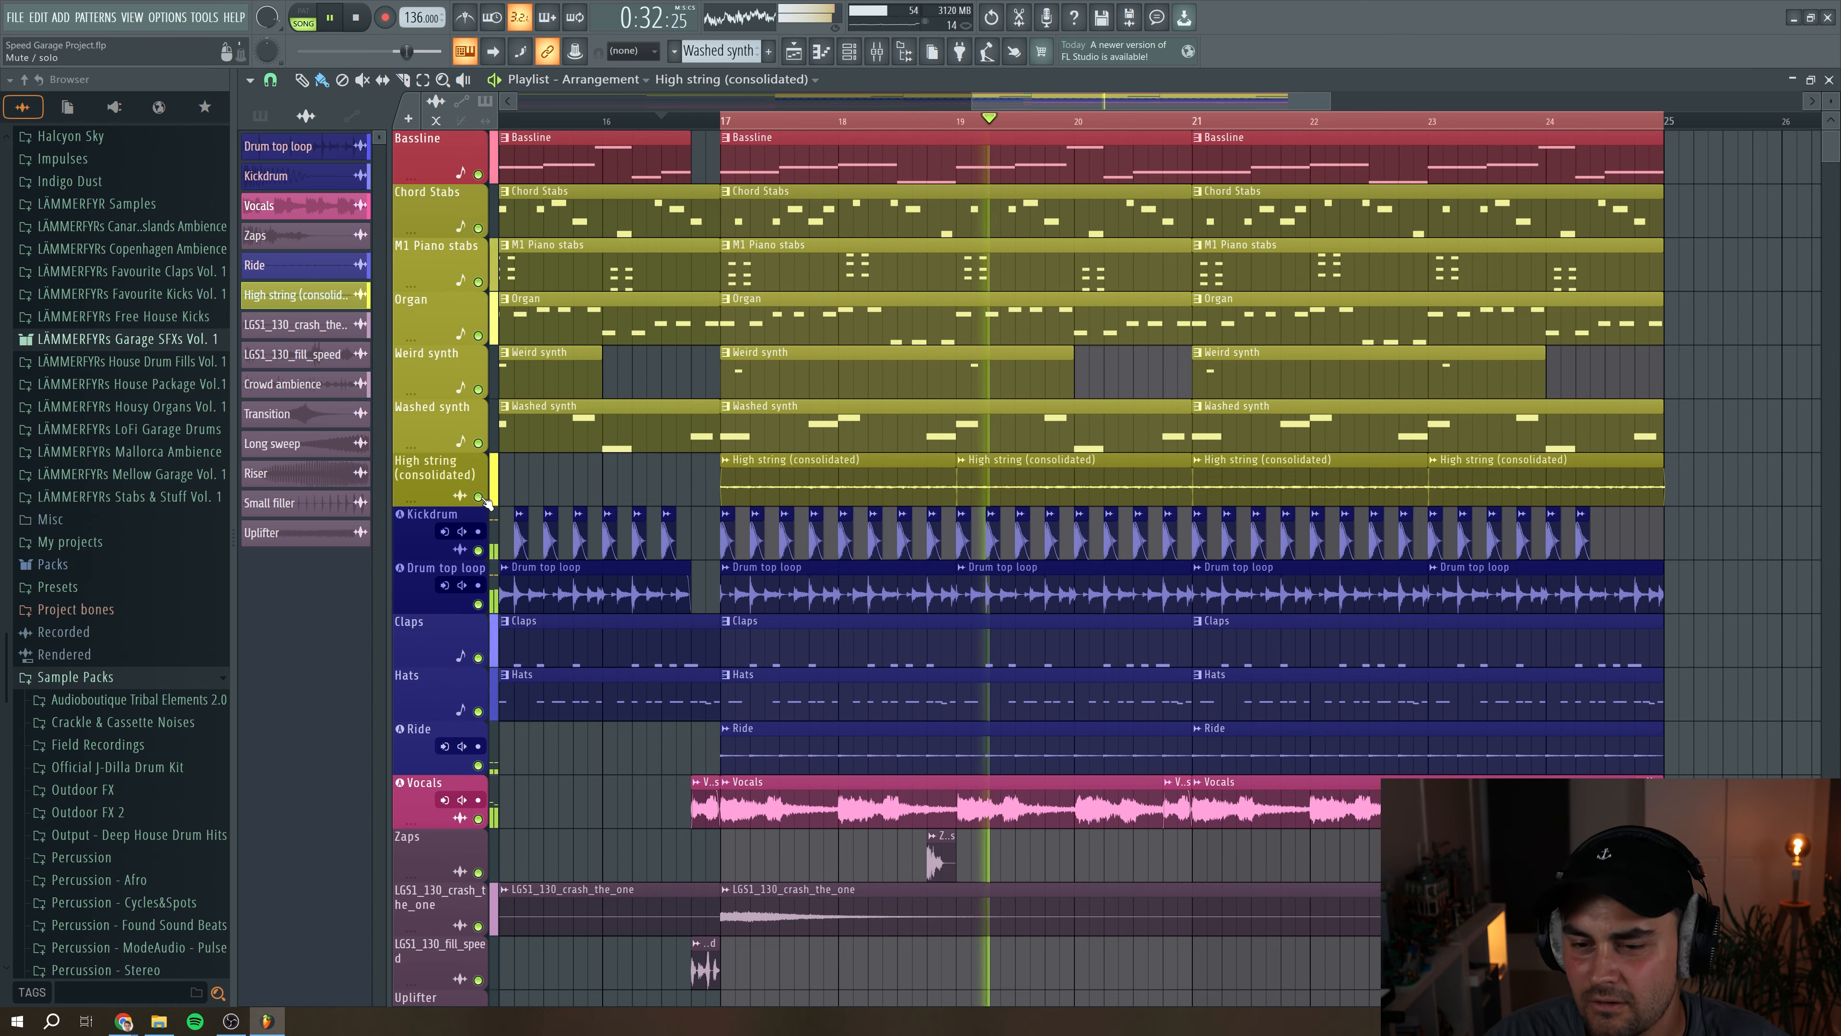
key(space)
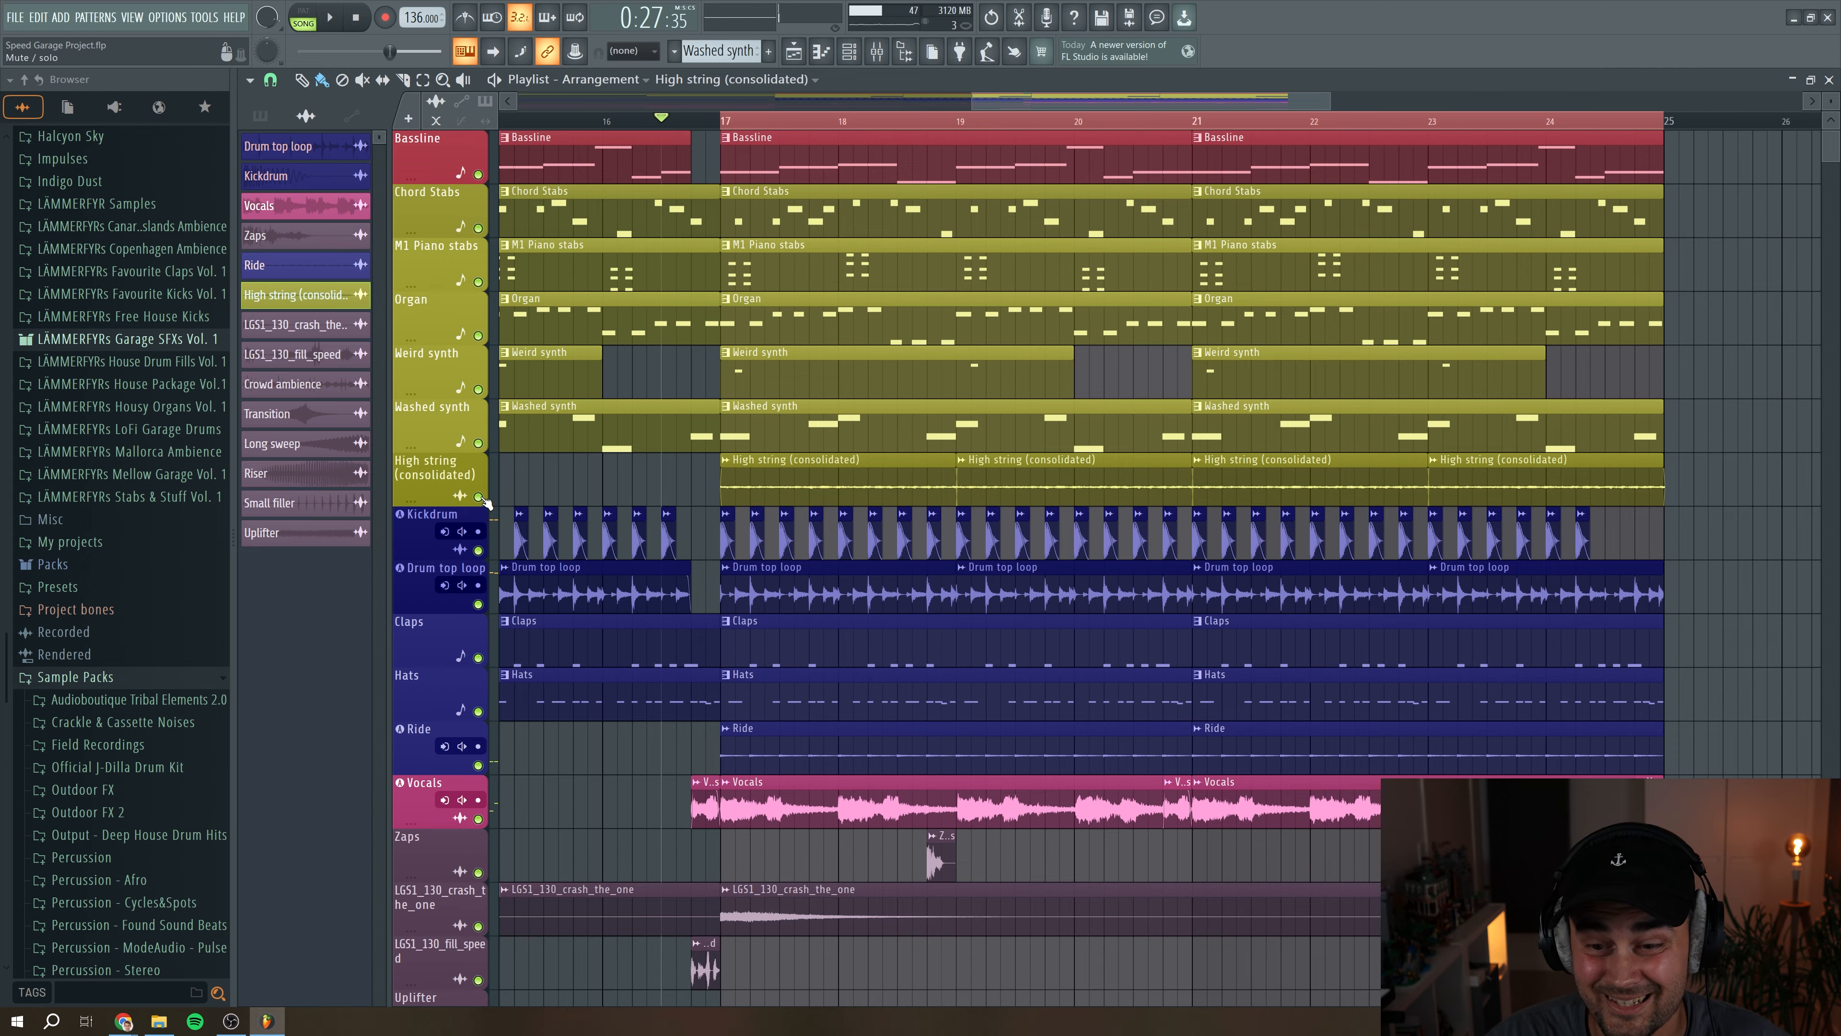
Step: Compare the arrangement without and with the High string by muting its track, playing, unmuting it during playback, and stopping
click(478, 497)
key(space)
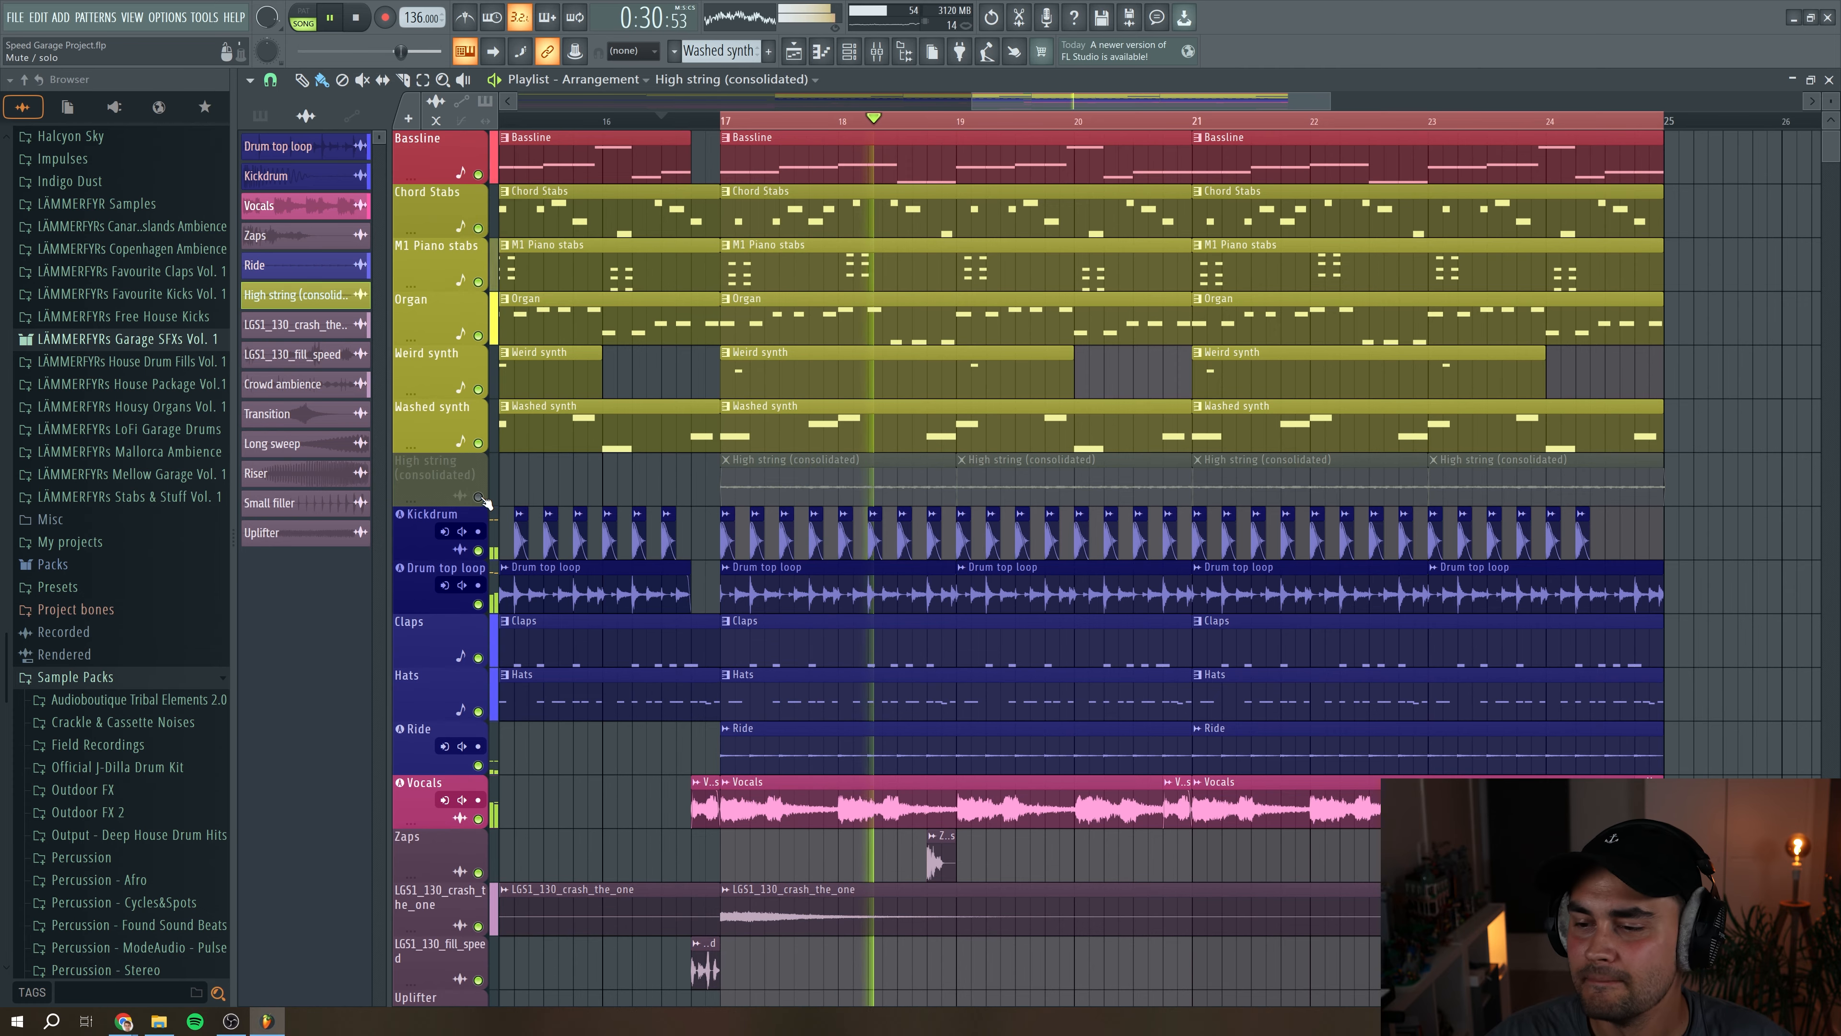
click(479, 496)
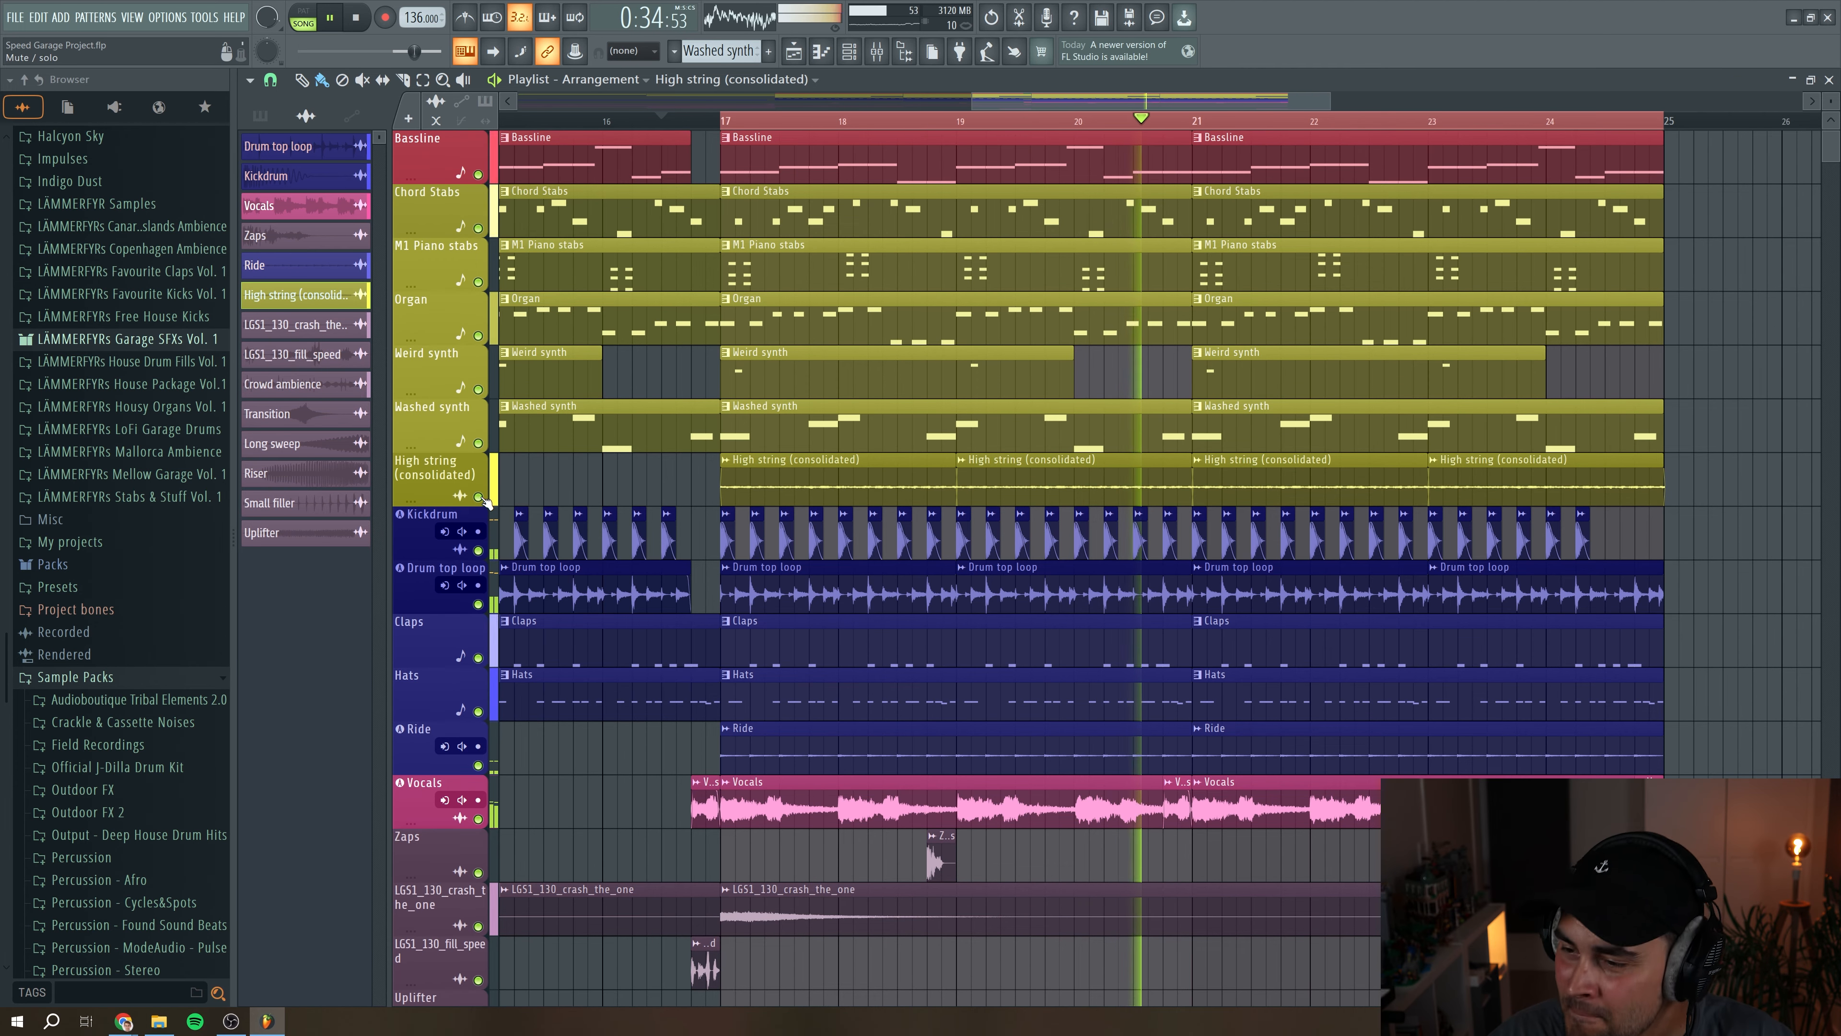
key(space)
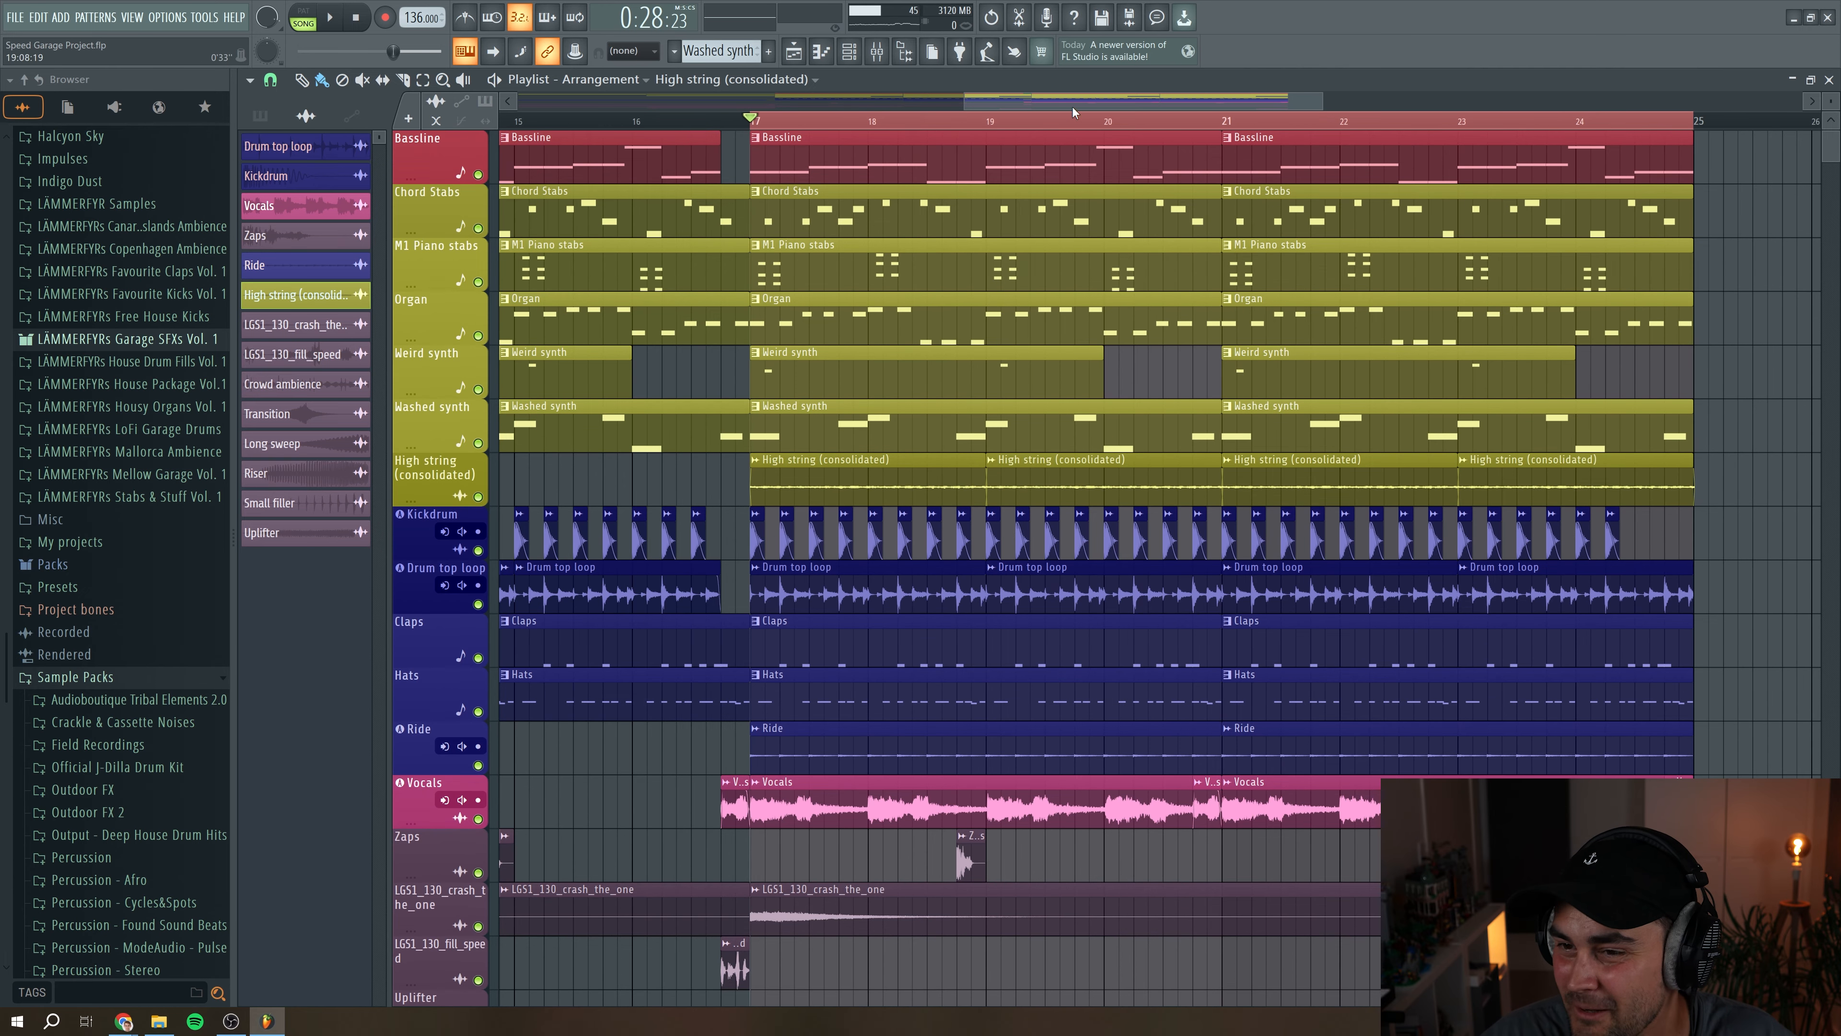
Step: Find the Vocals track below the drum tracks in the playlist and solo it
scroll(1015, 270, down, 3)
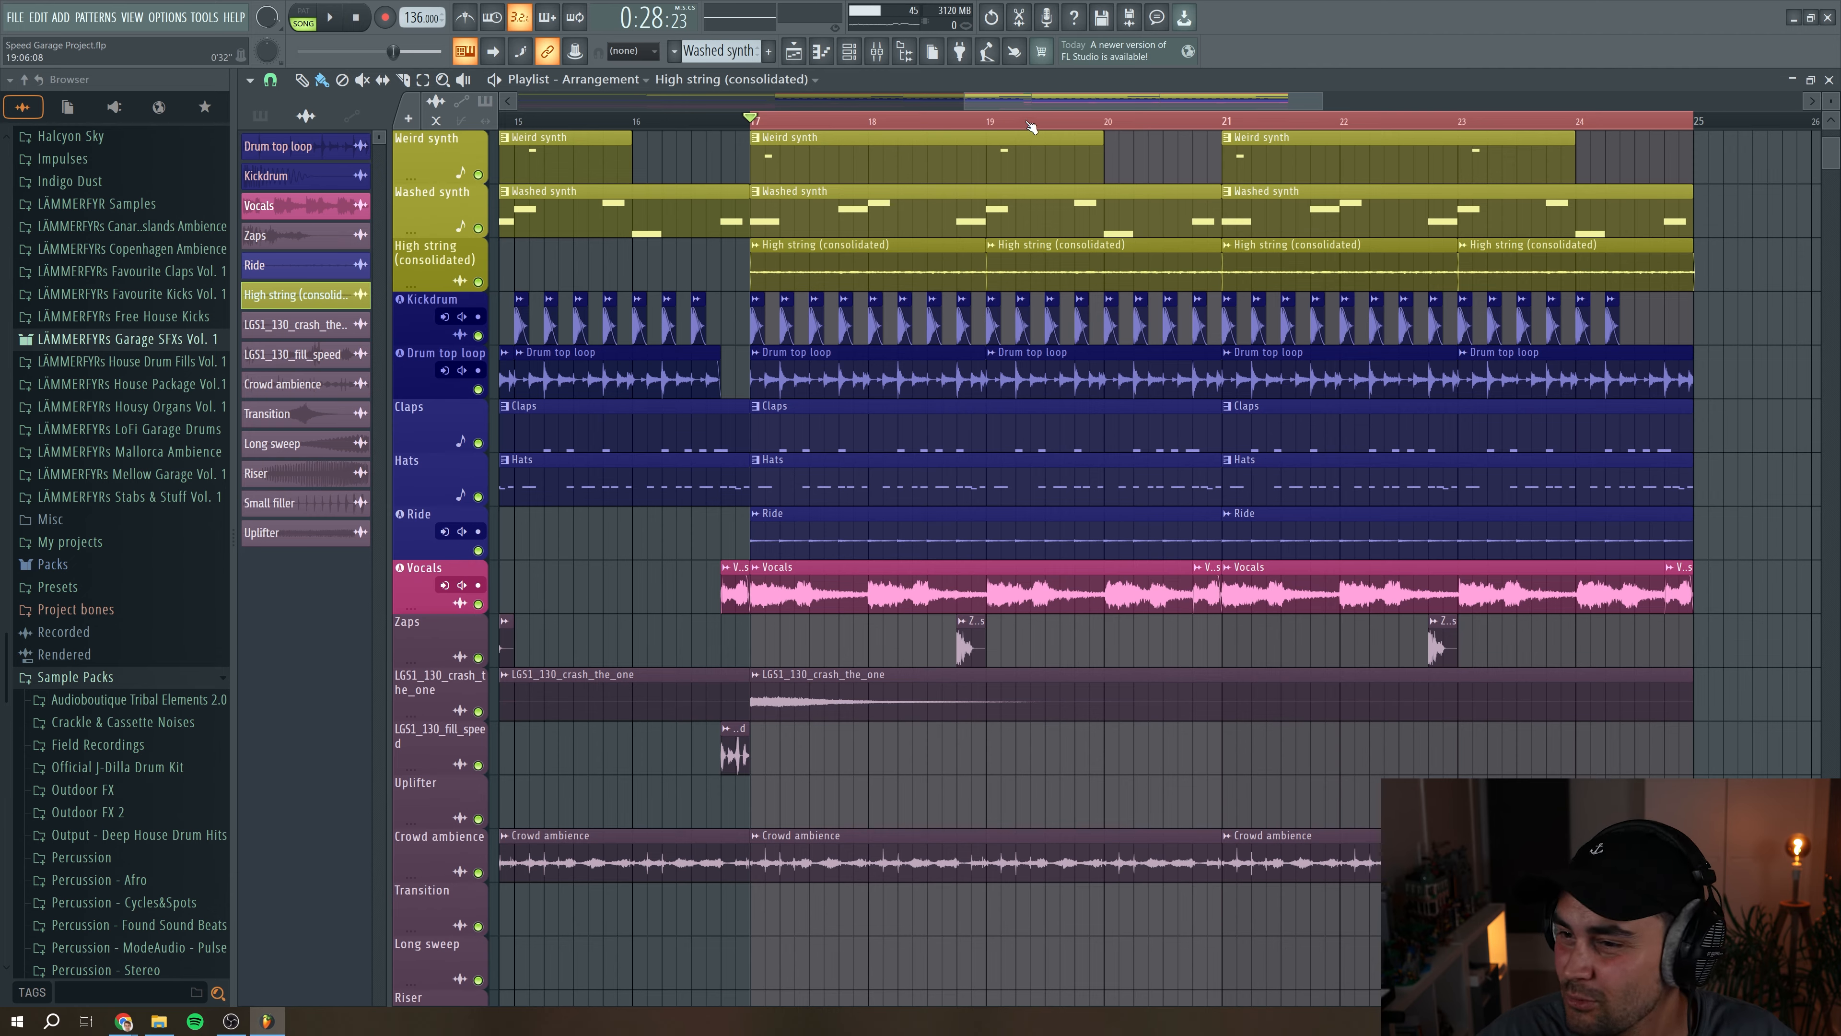
drag(1035, 102, 1063, 103)
scroll(838, 380, down, 1)
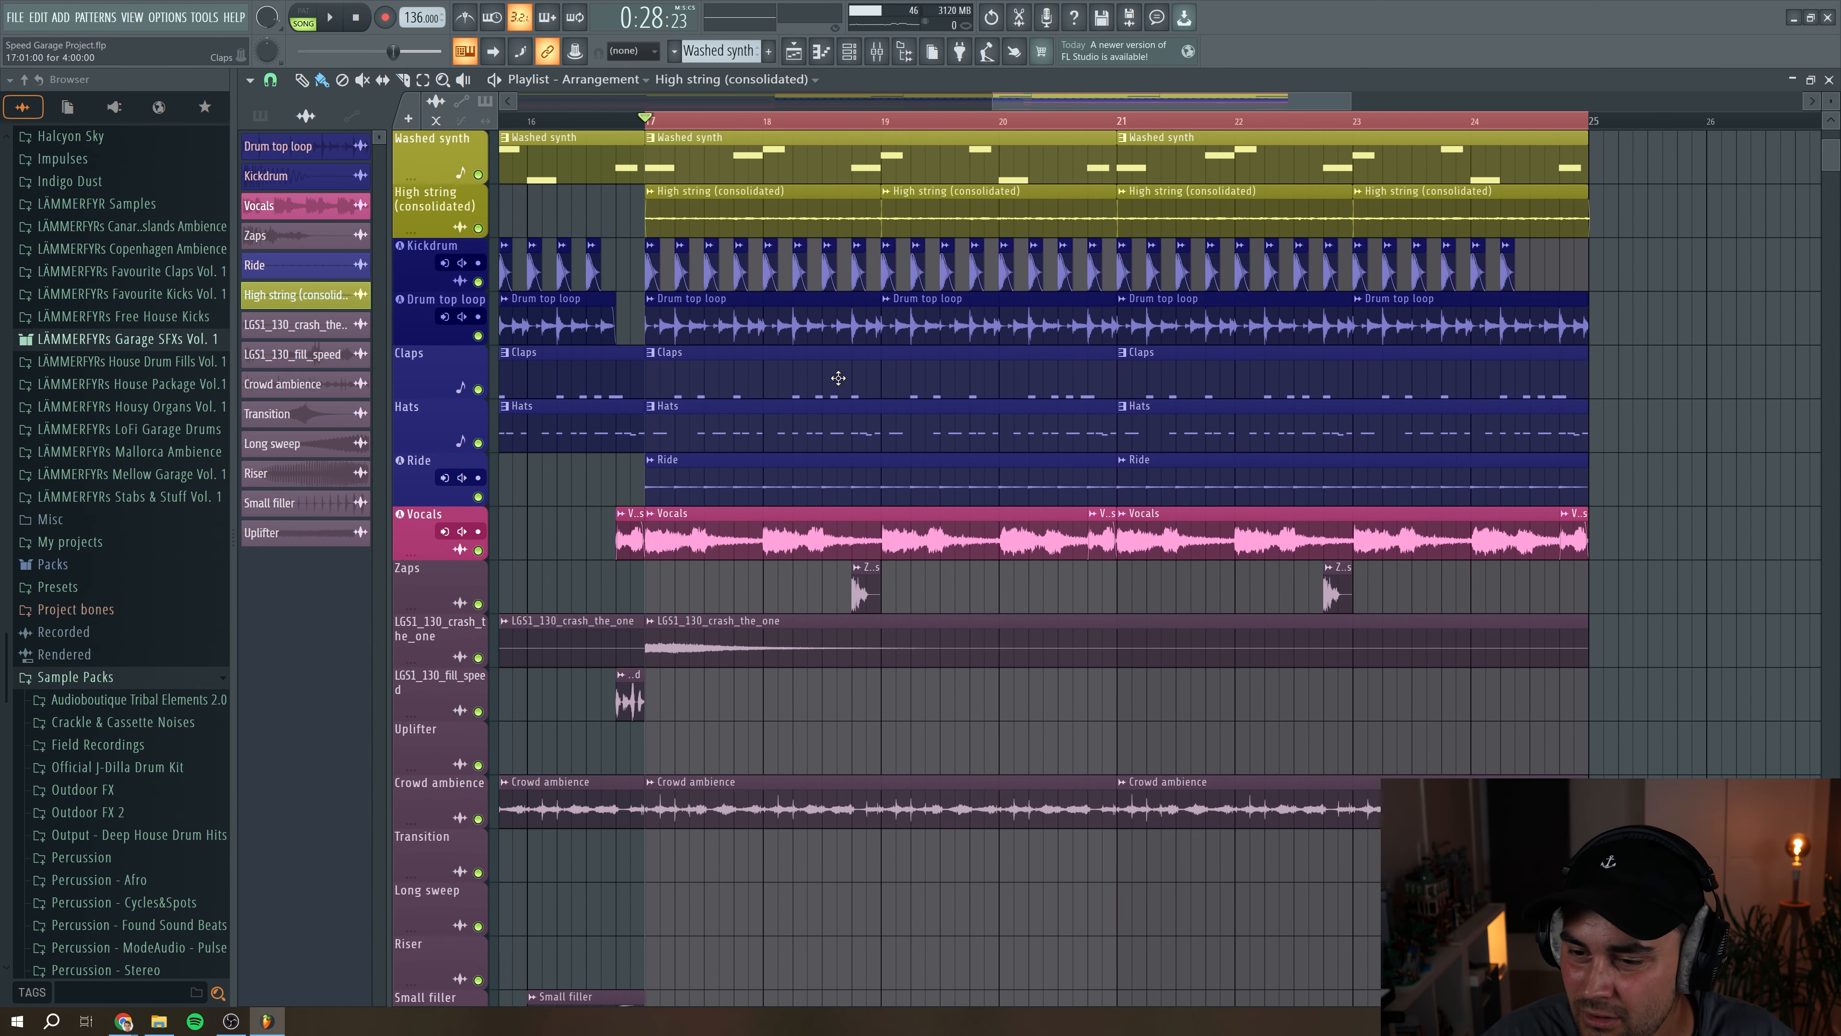
scroll(838, 378, down, 1)
ctrl+click(478, 498)
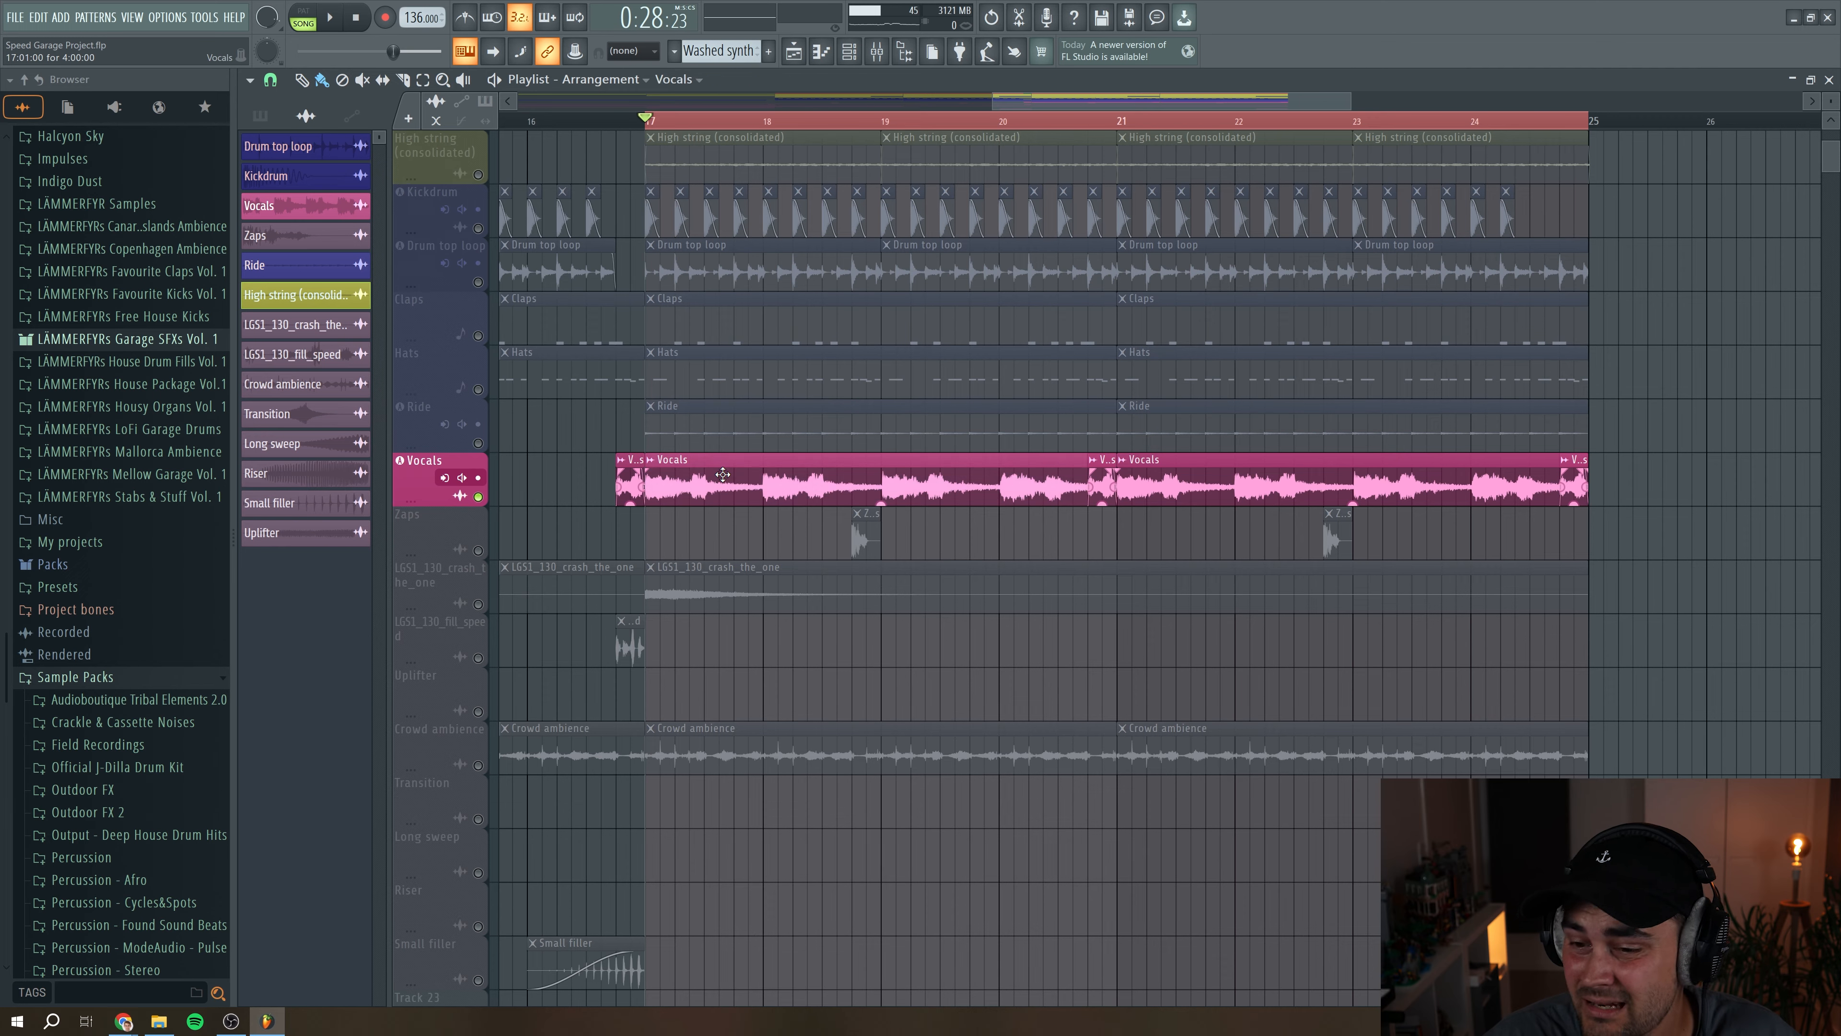
Step: Inspect the Vocals clip's sample settings while playing the soloed vocals from bar 17, then close the settings and stop playback
double_click(722, 474)
drag(1140, 331, 1087, 326)
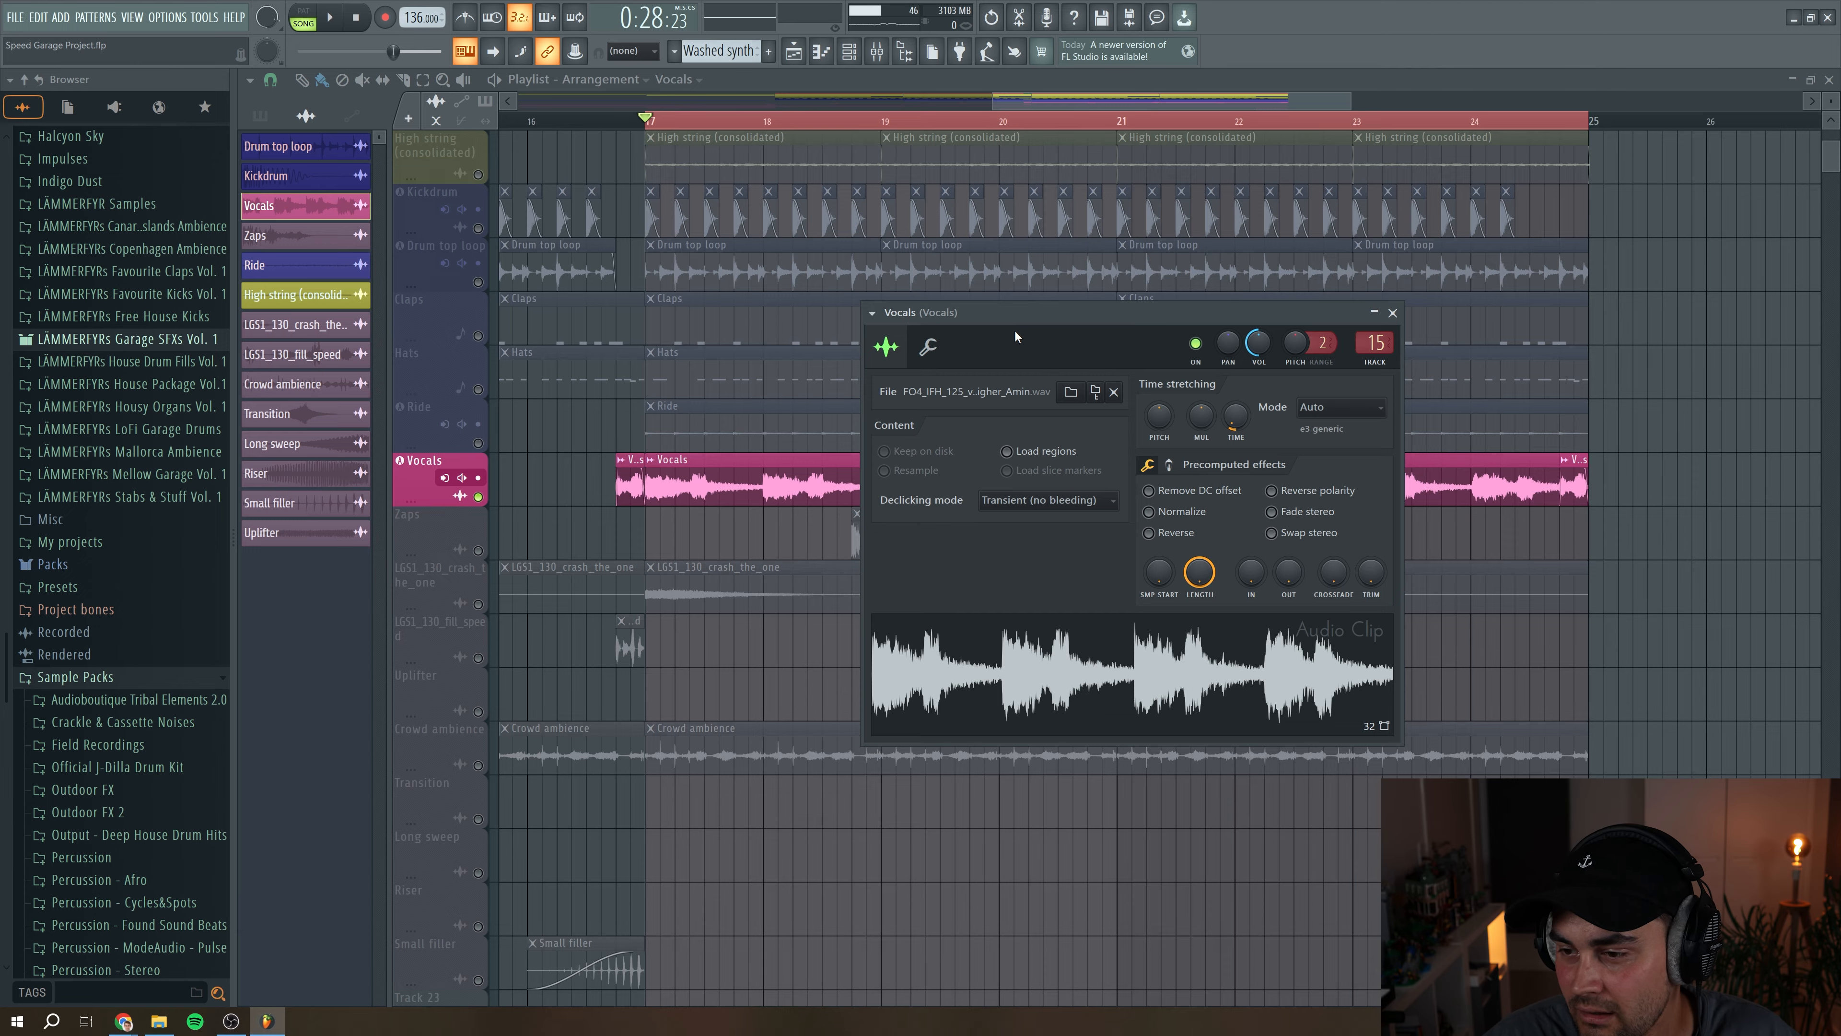
key(space)
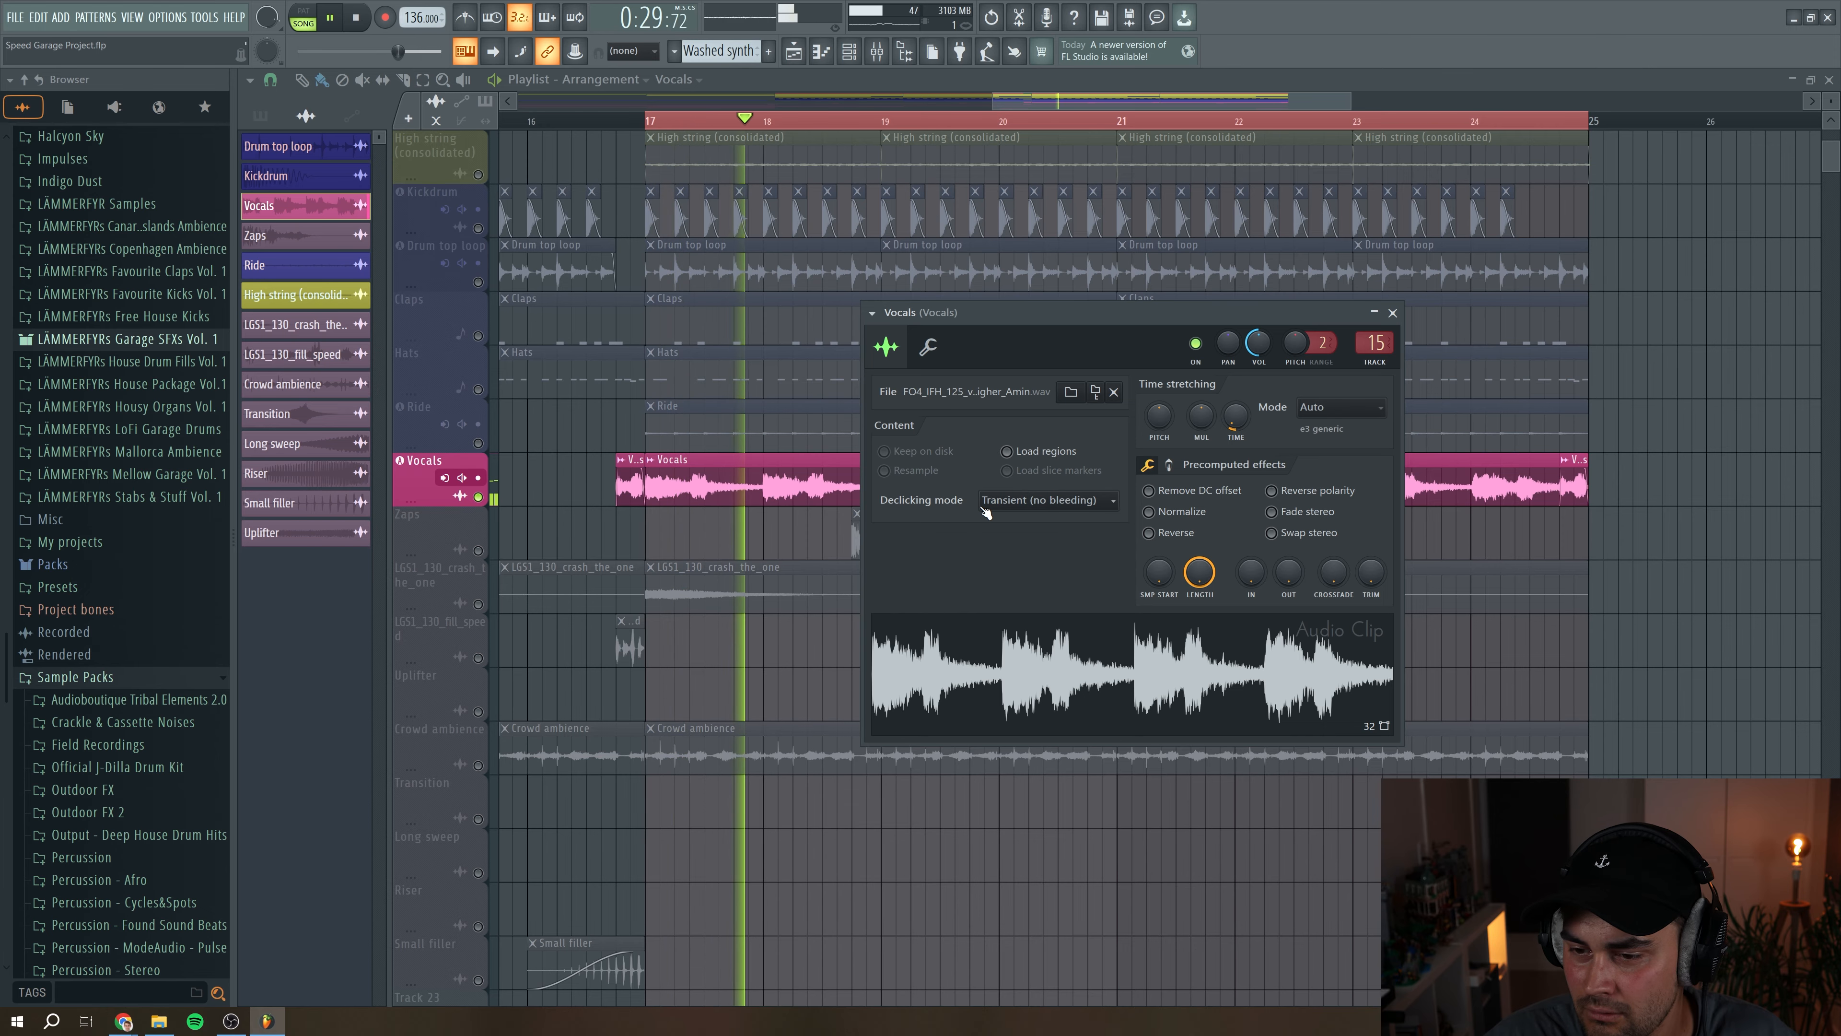
key(Escape)
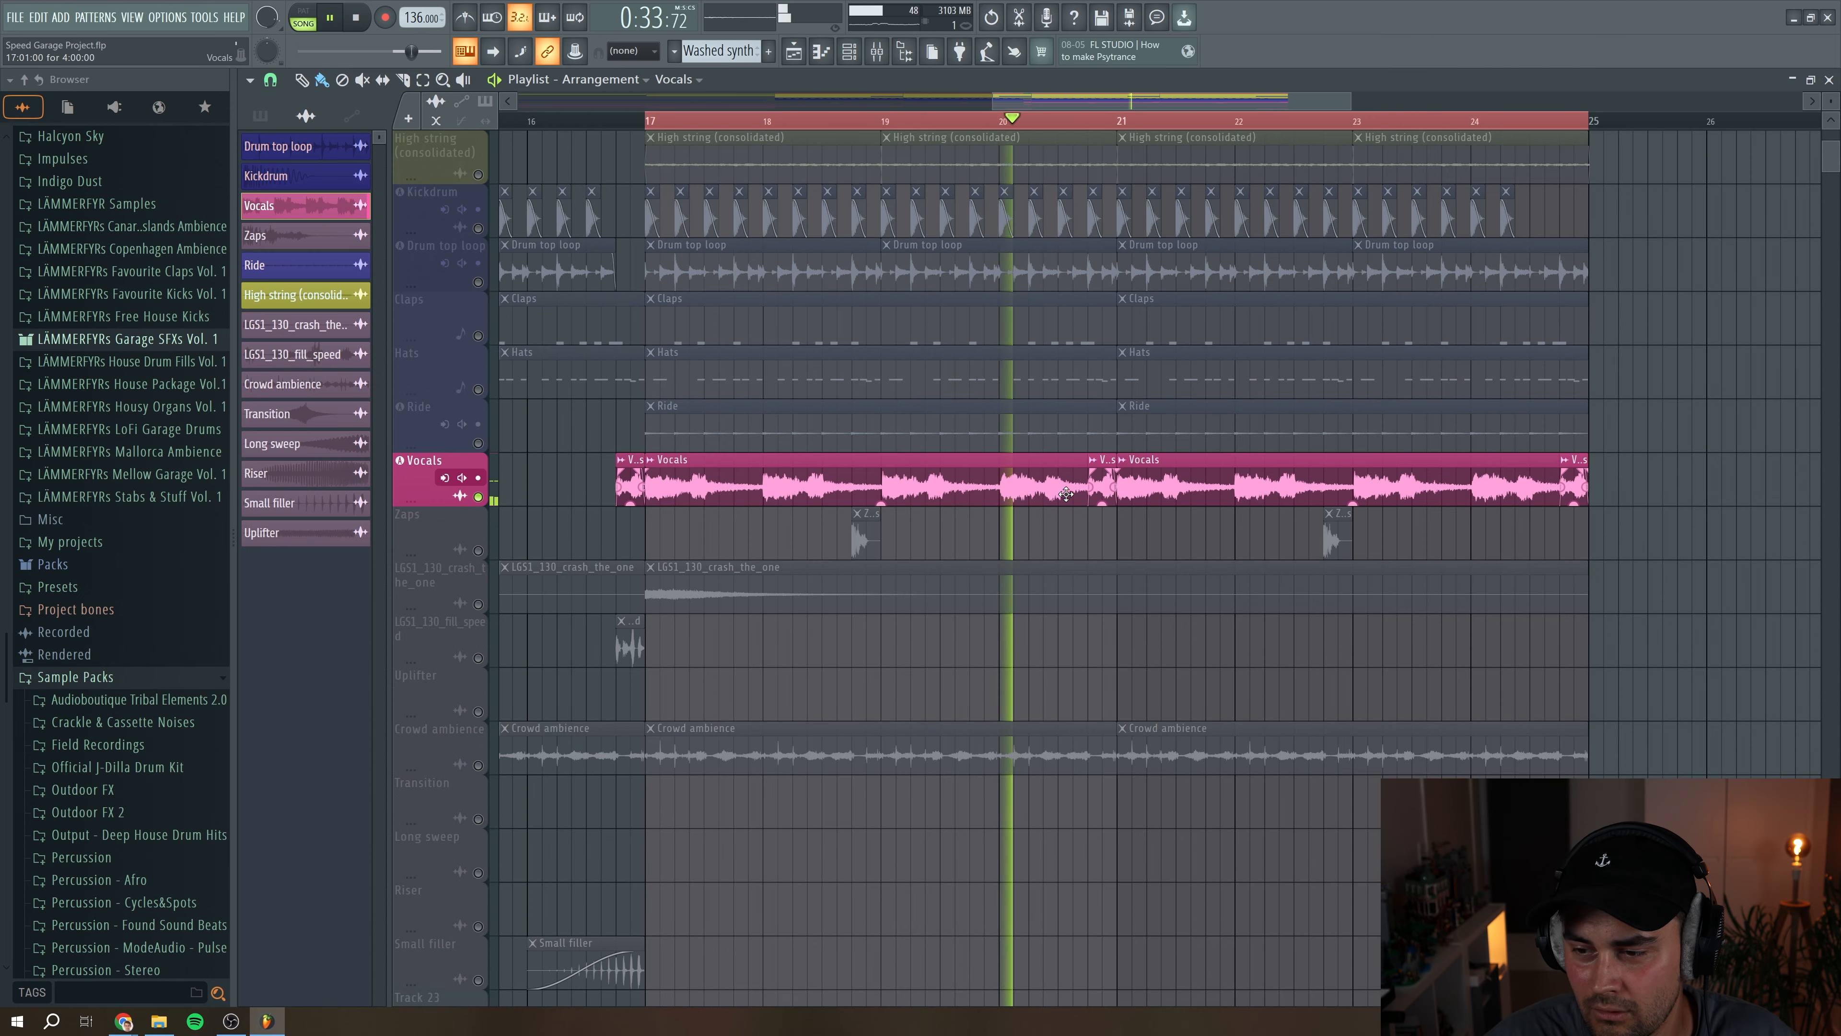
key(space)
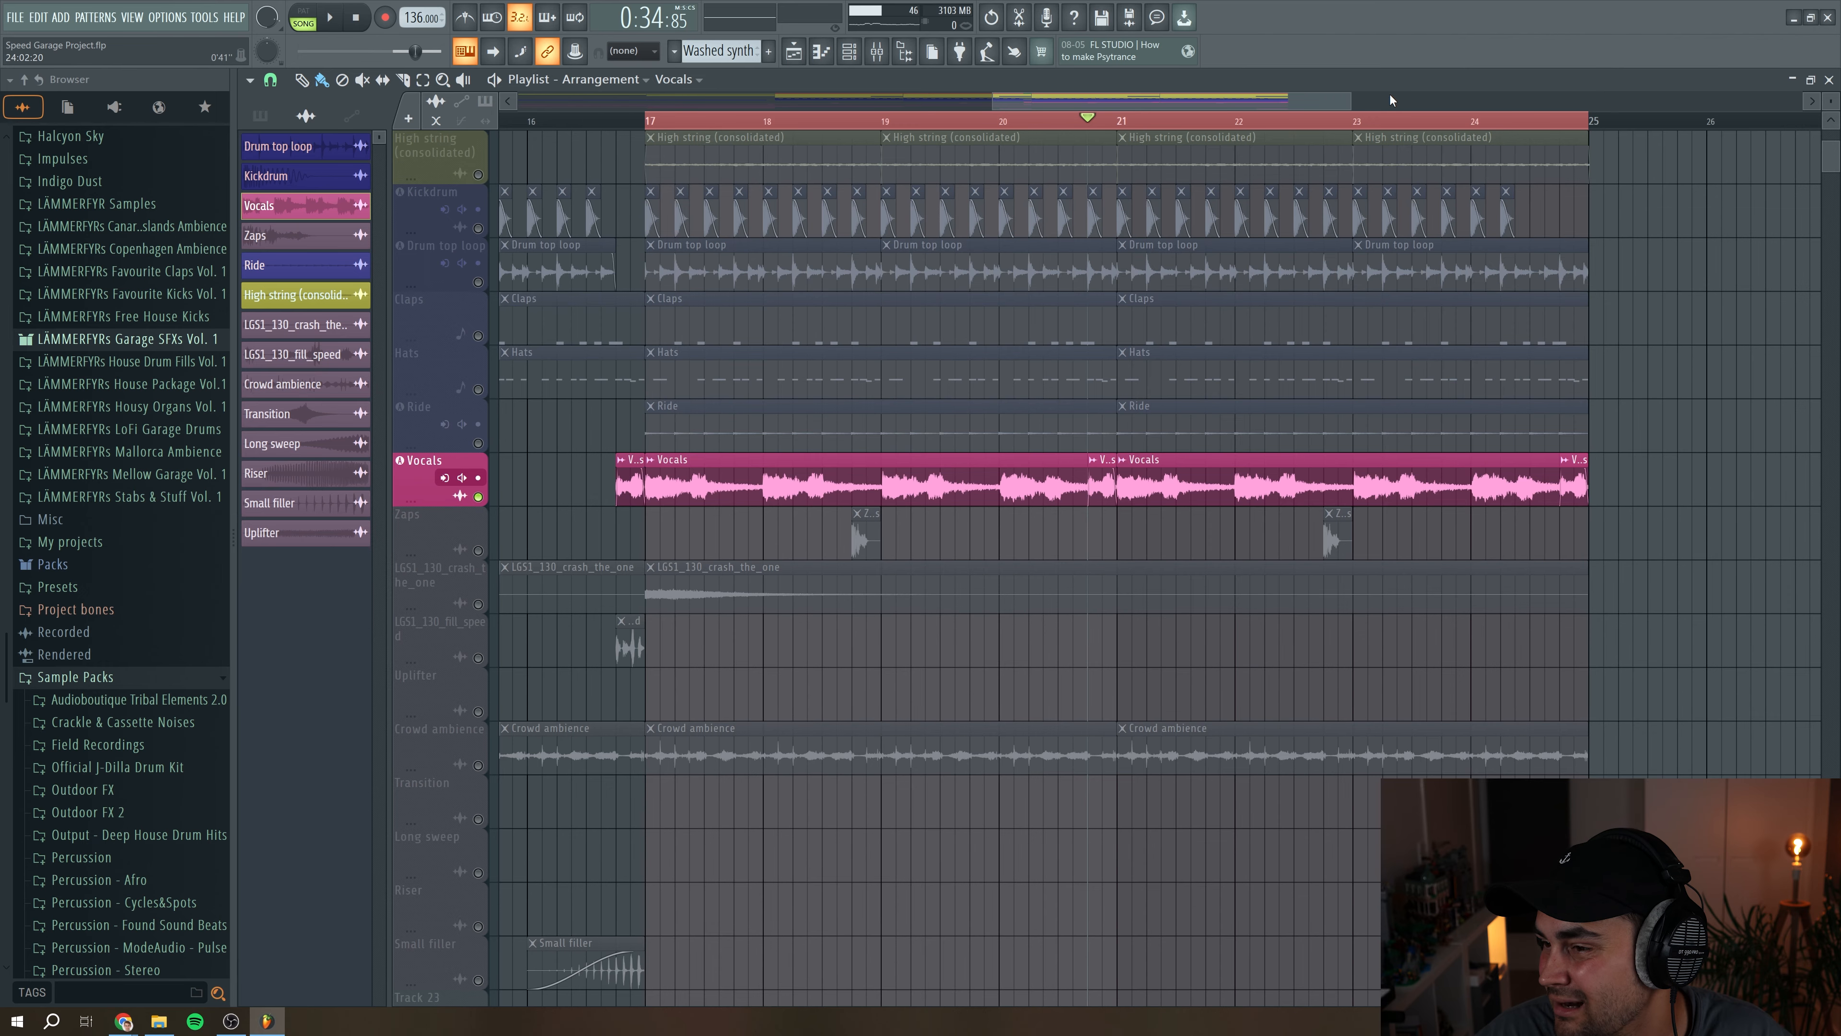
Step: Listen to short sections of the soloed vocals, starting within bar 18 and at the short cut clip just before bar 21
drag(1352, 98, 1151, 99)
drag(1132, 101, 1185, 108)
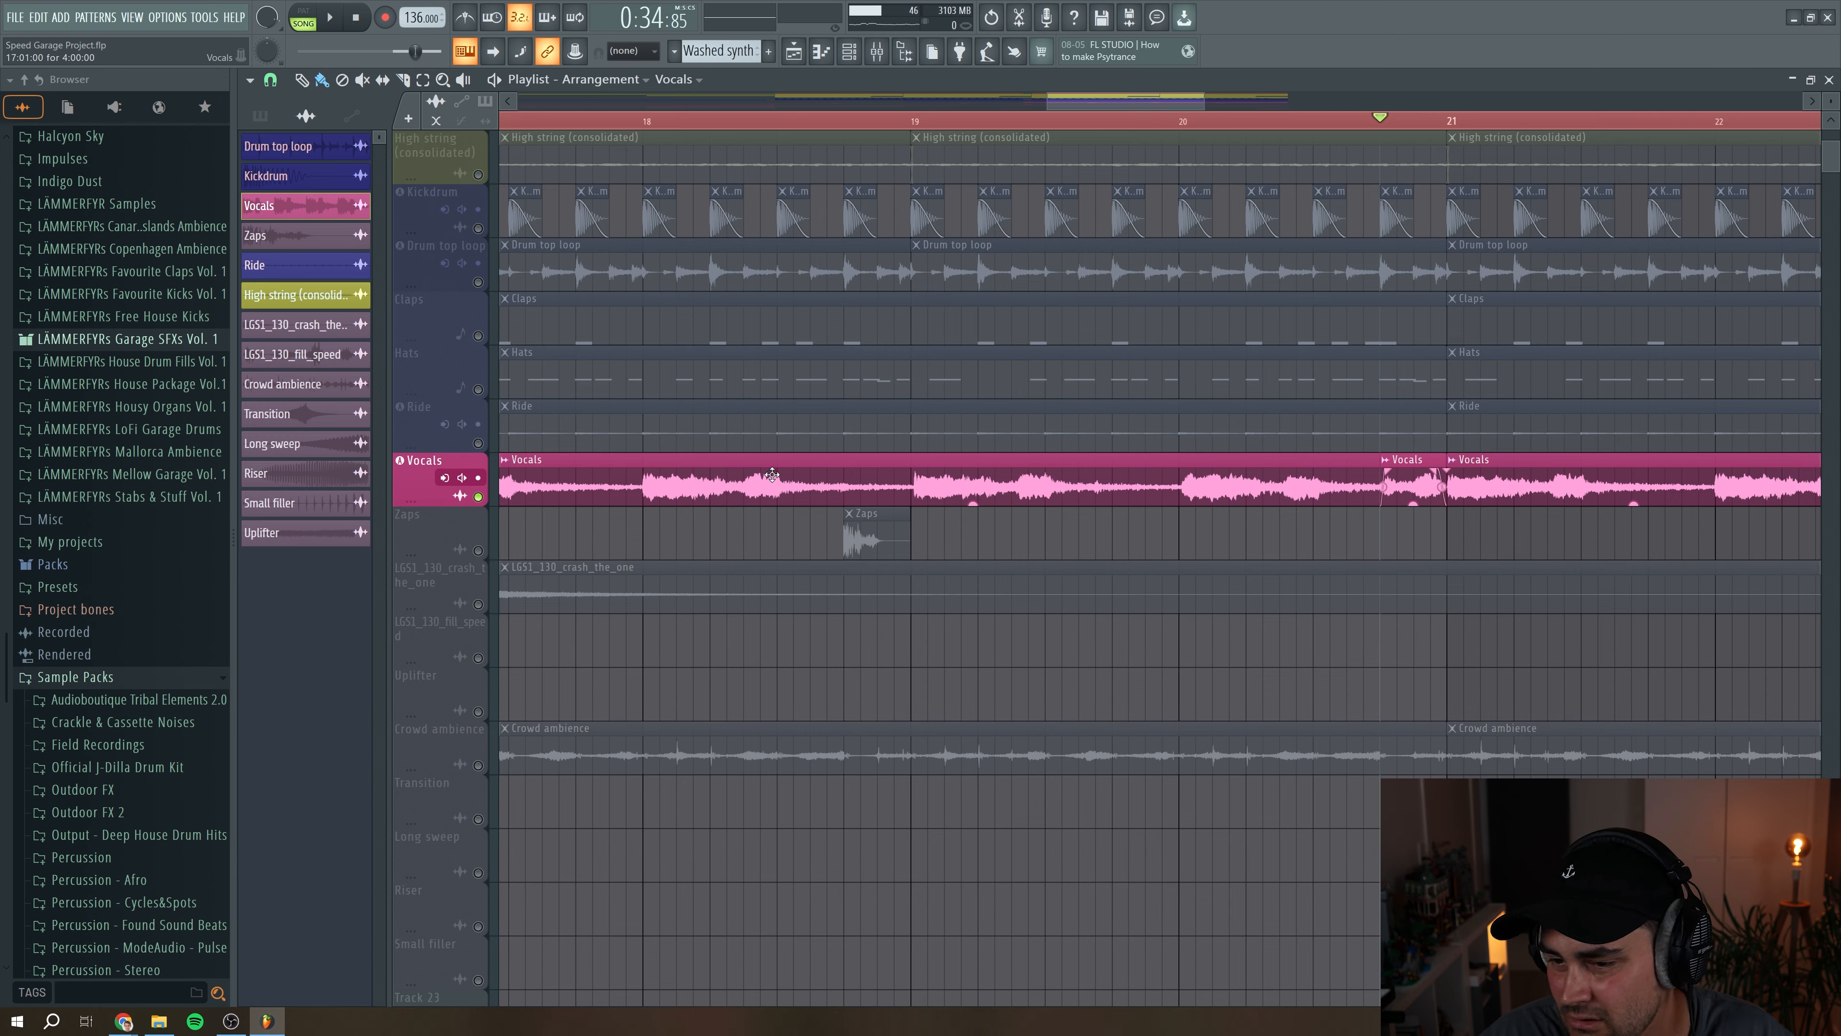
click(709, 119)
key(space)
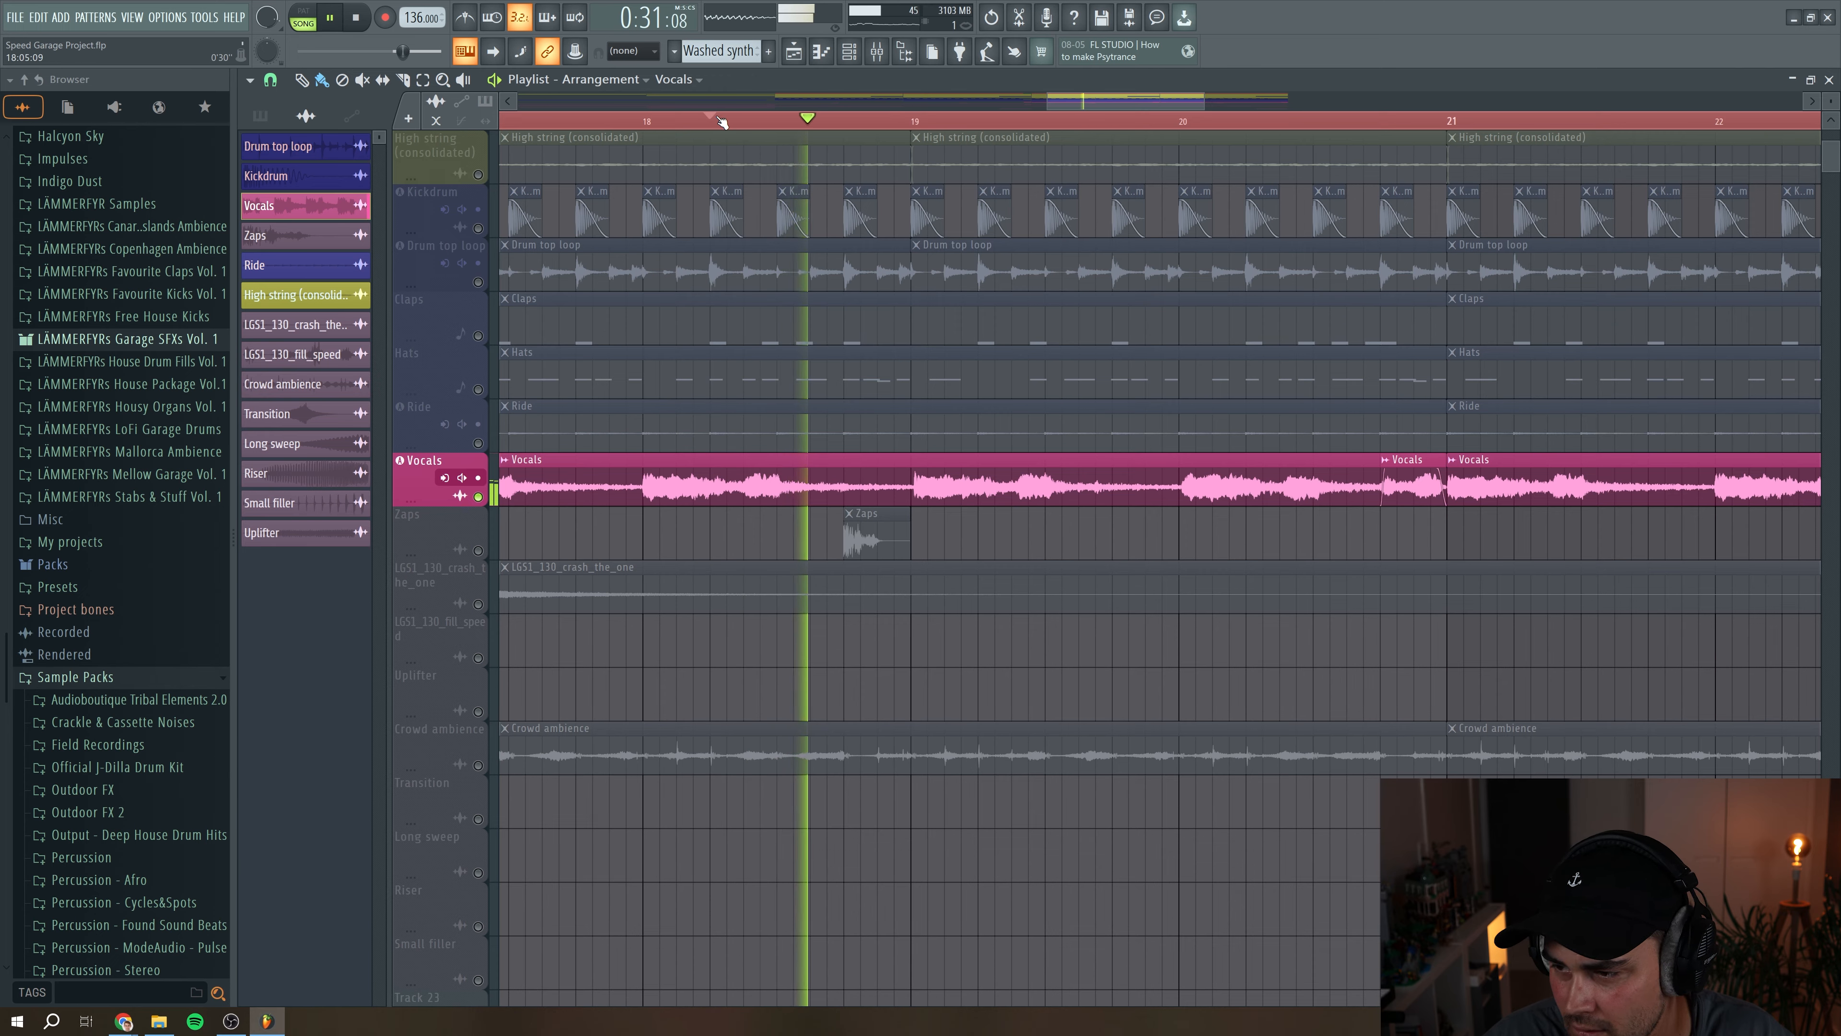
key(space)
key(space)
key(space)
click(1379, 121)
key(space)
key(space)
Step: Inspect the Fruity parametric EQ 2 and the ShaperBox 2 volume curve on the Vocals mixer channel, then close both plugins
drag(1203, 101, 1387, 110)
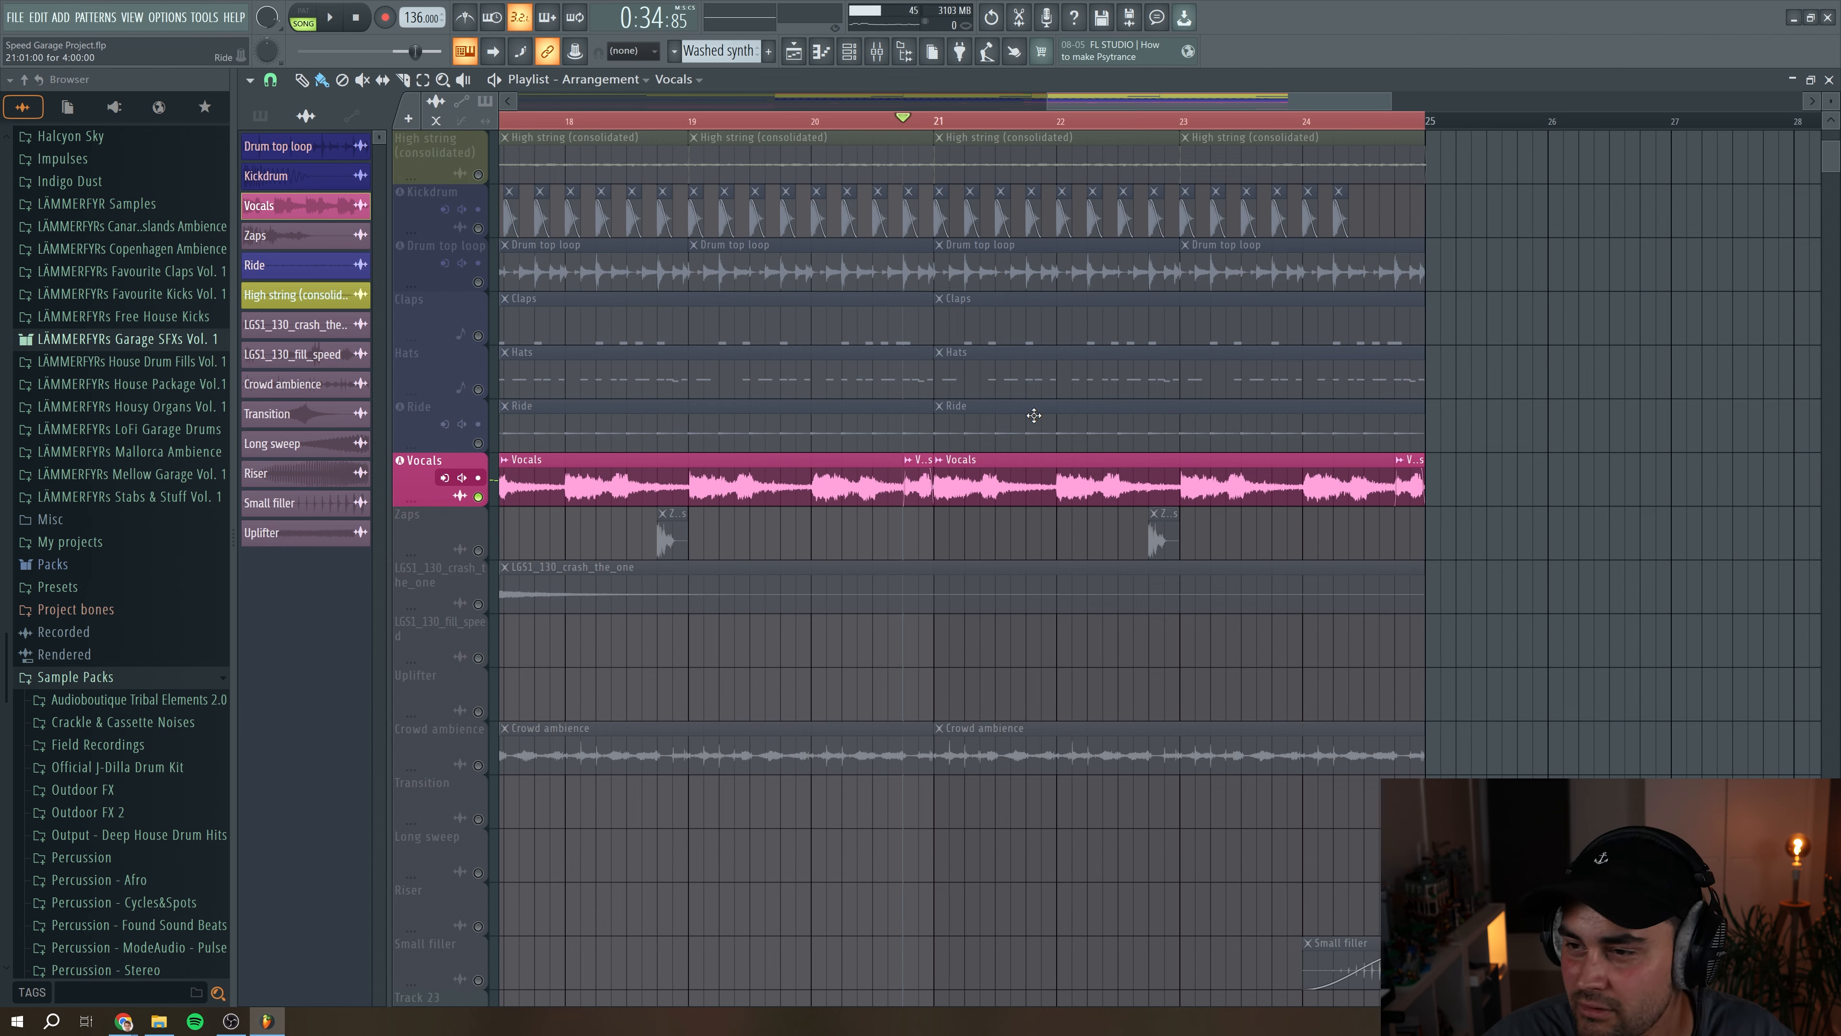
drag(1036, 110, 929, 110)
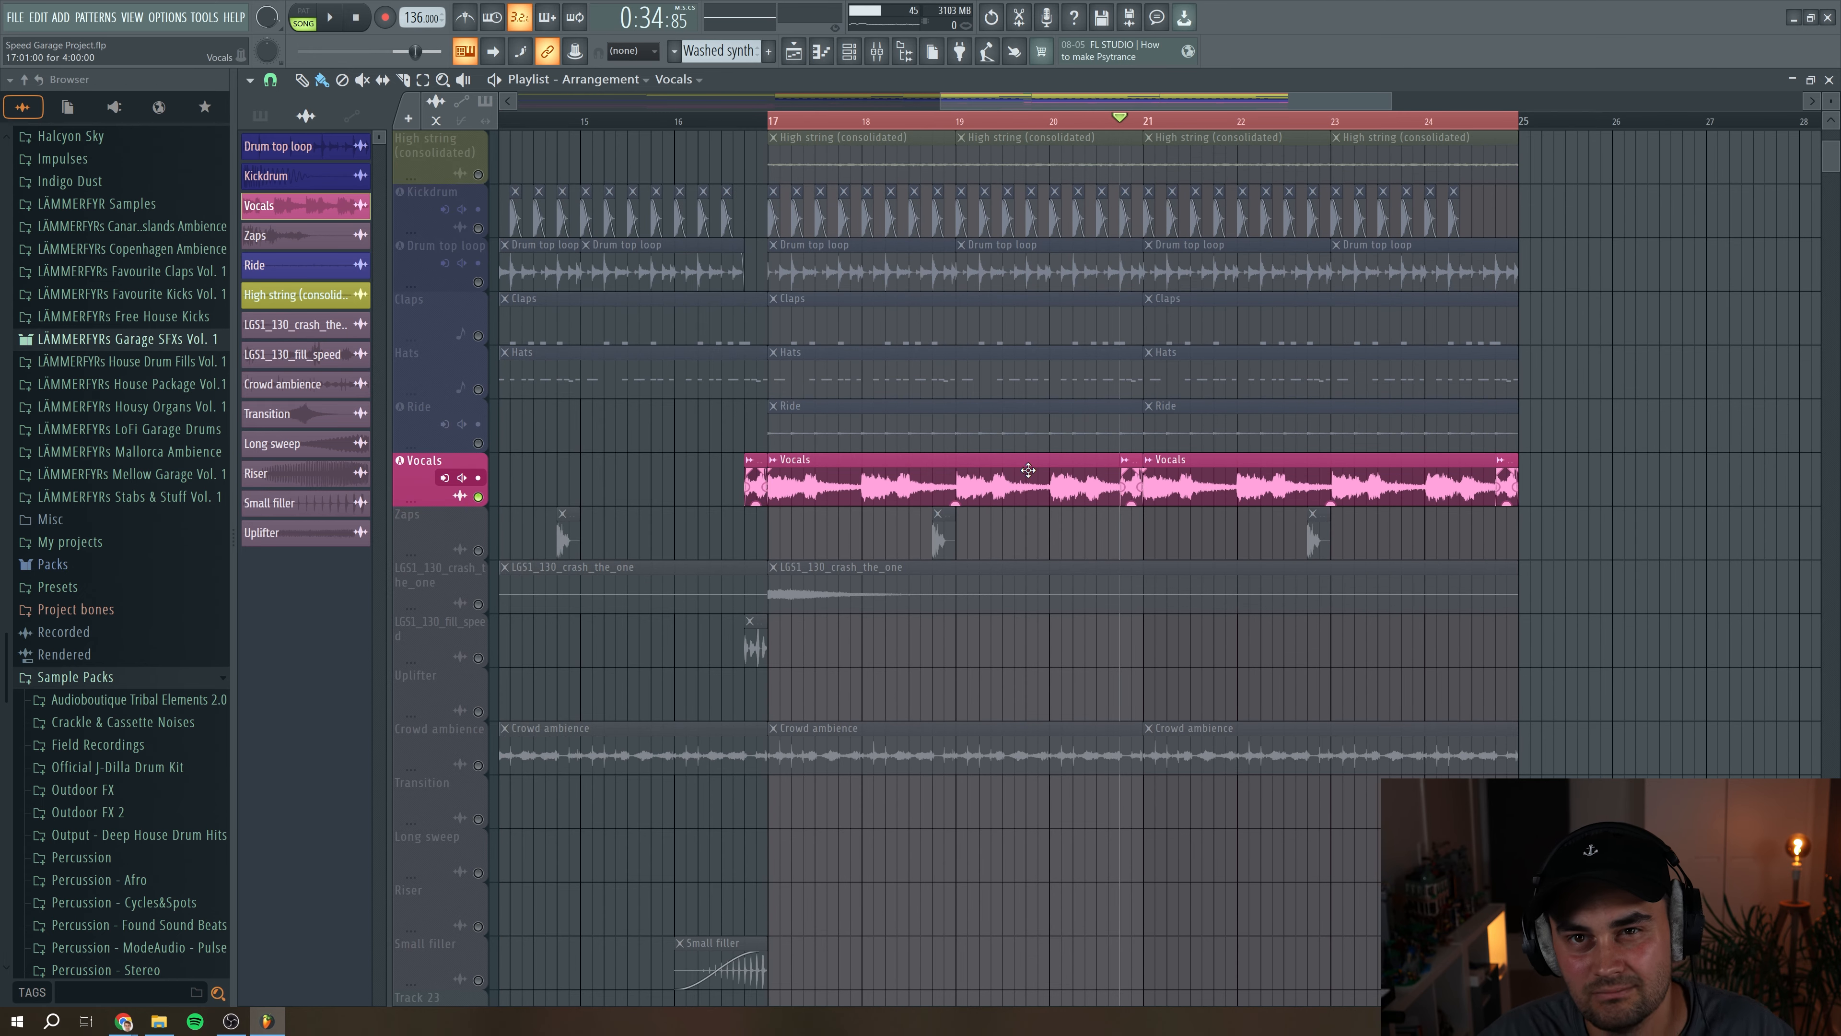
click(878, 54)
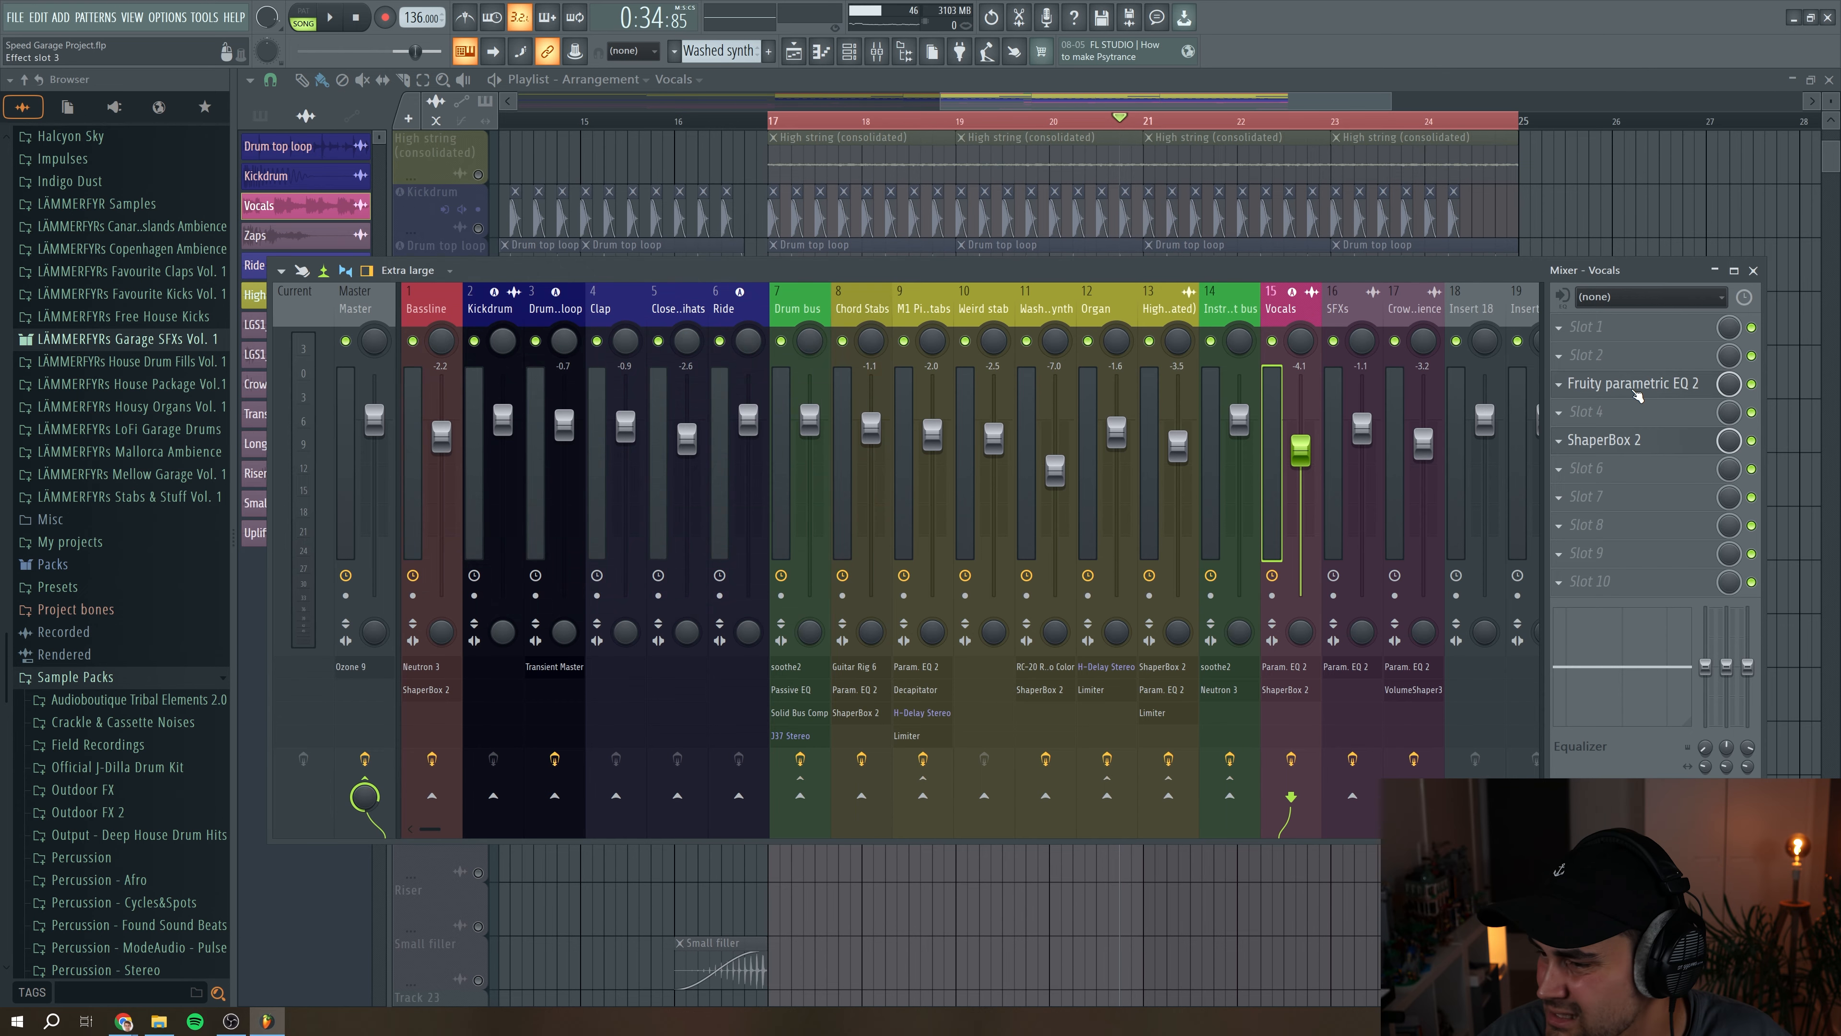
click(1635, 390)
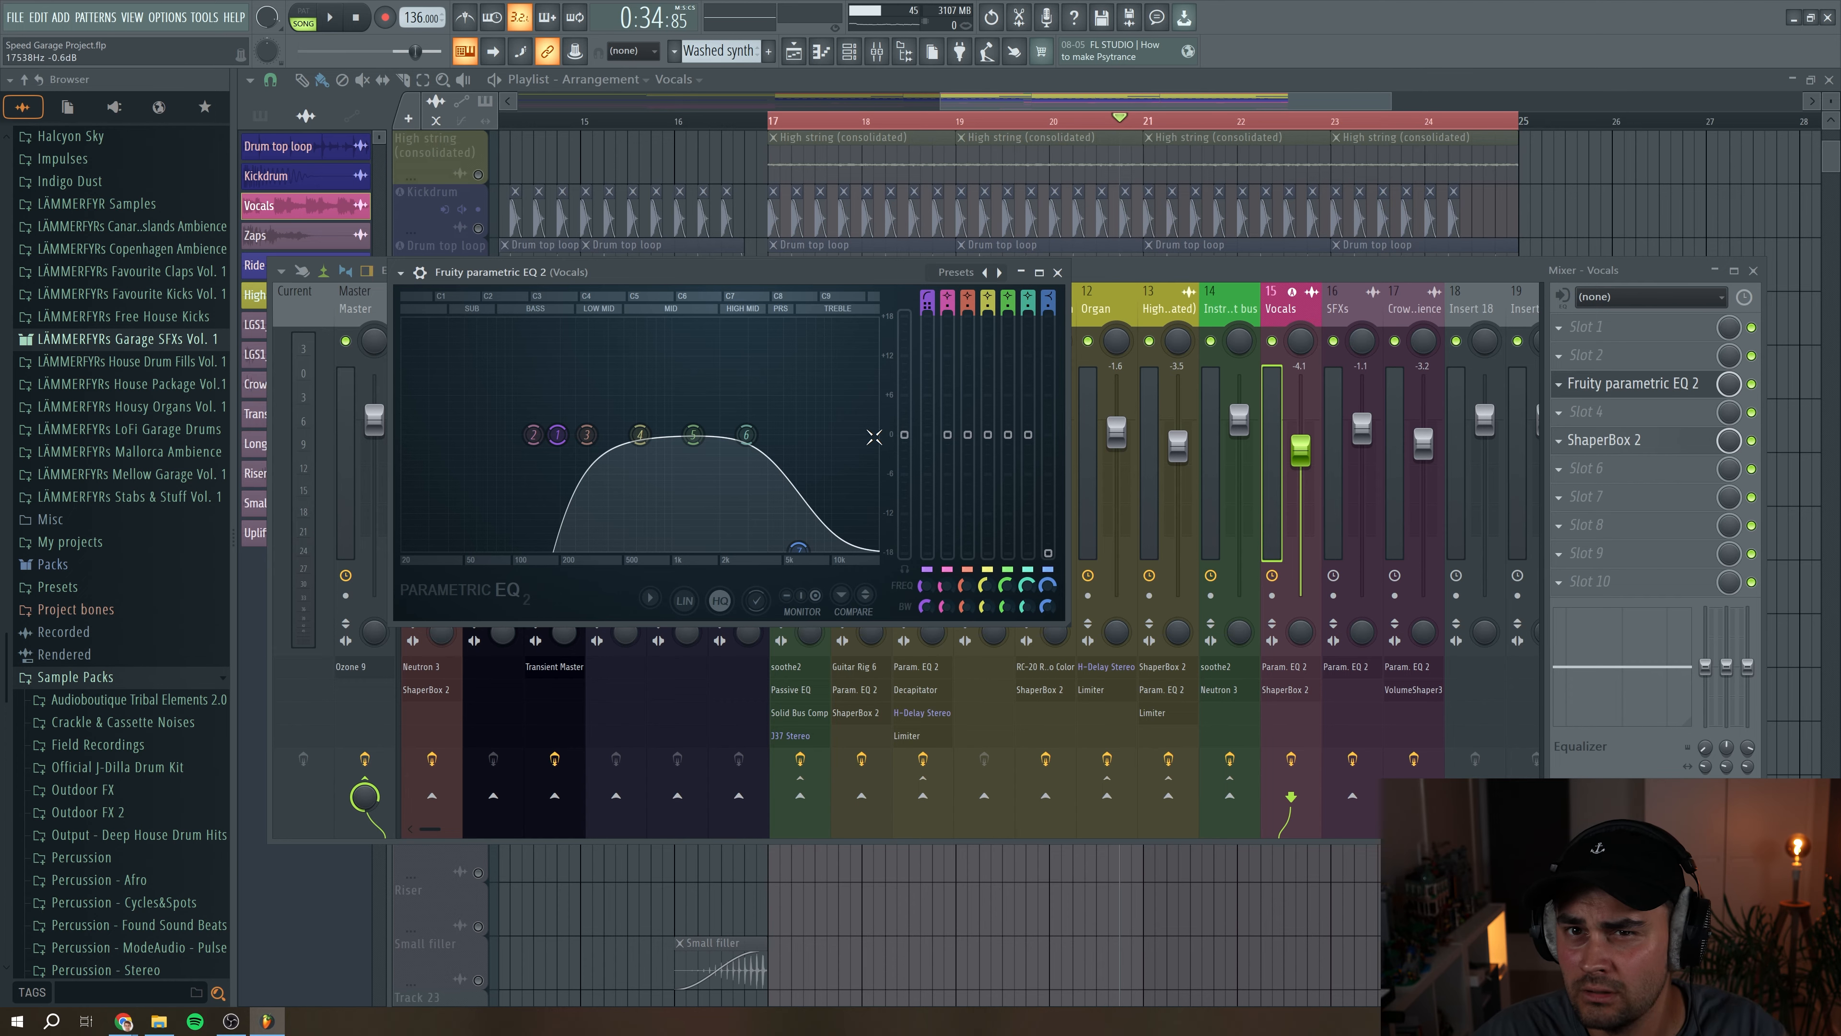
click(1057, 271)
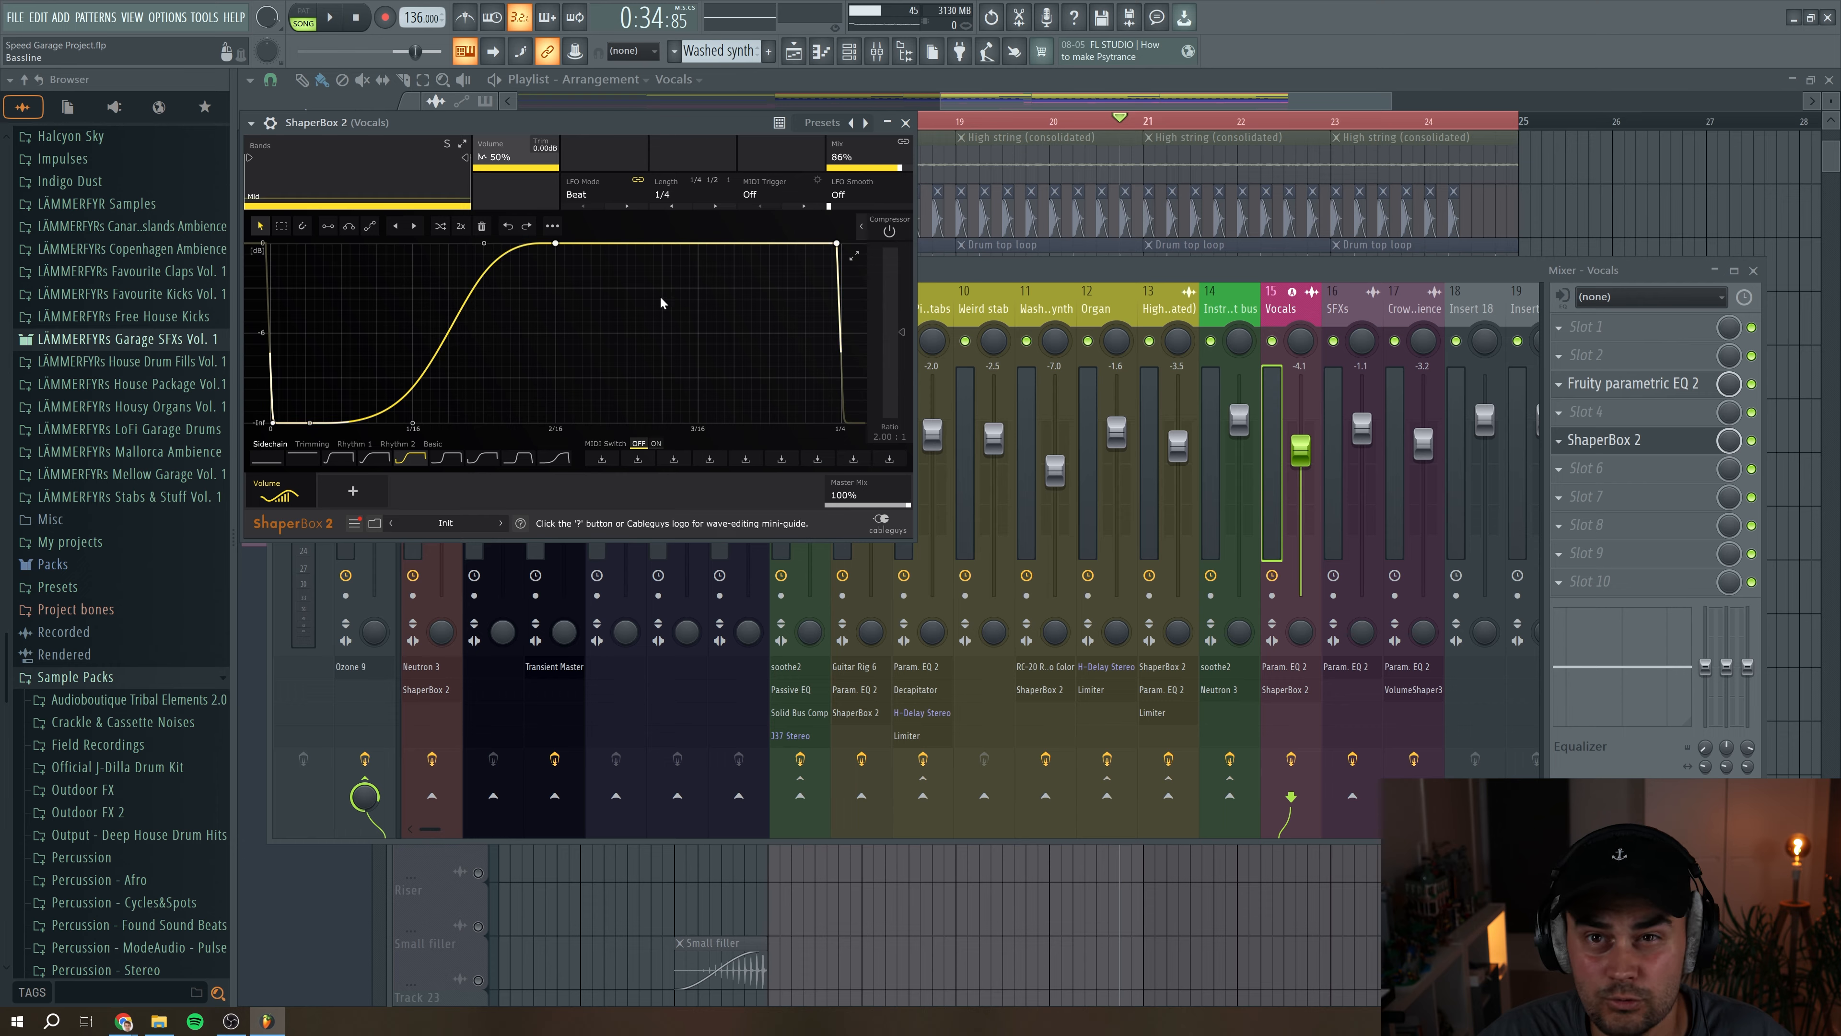
click(905, 123)
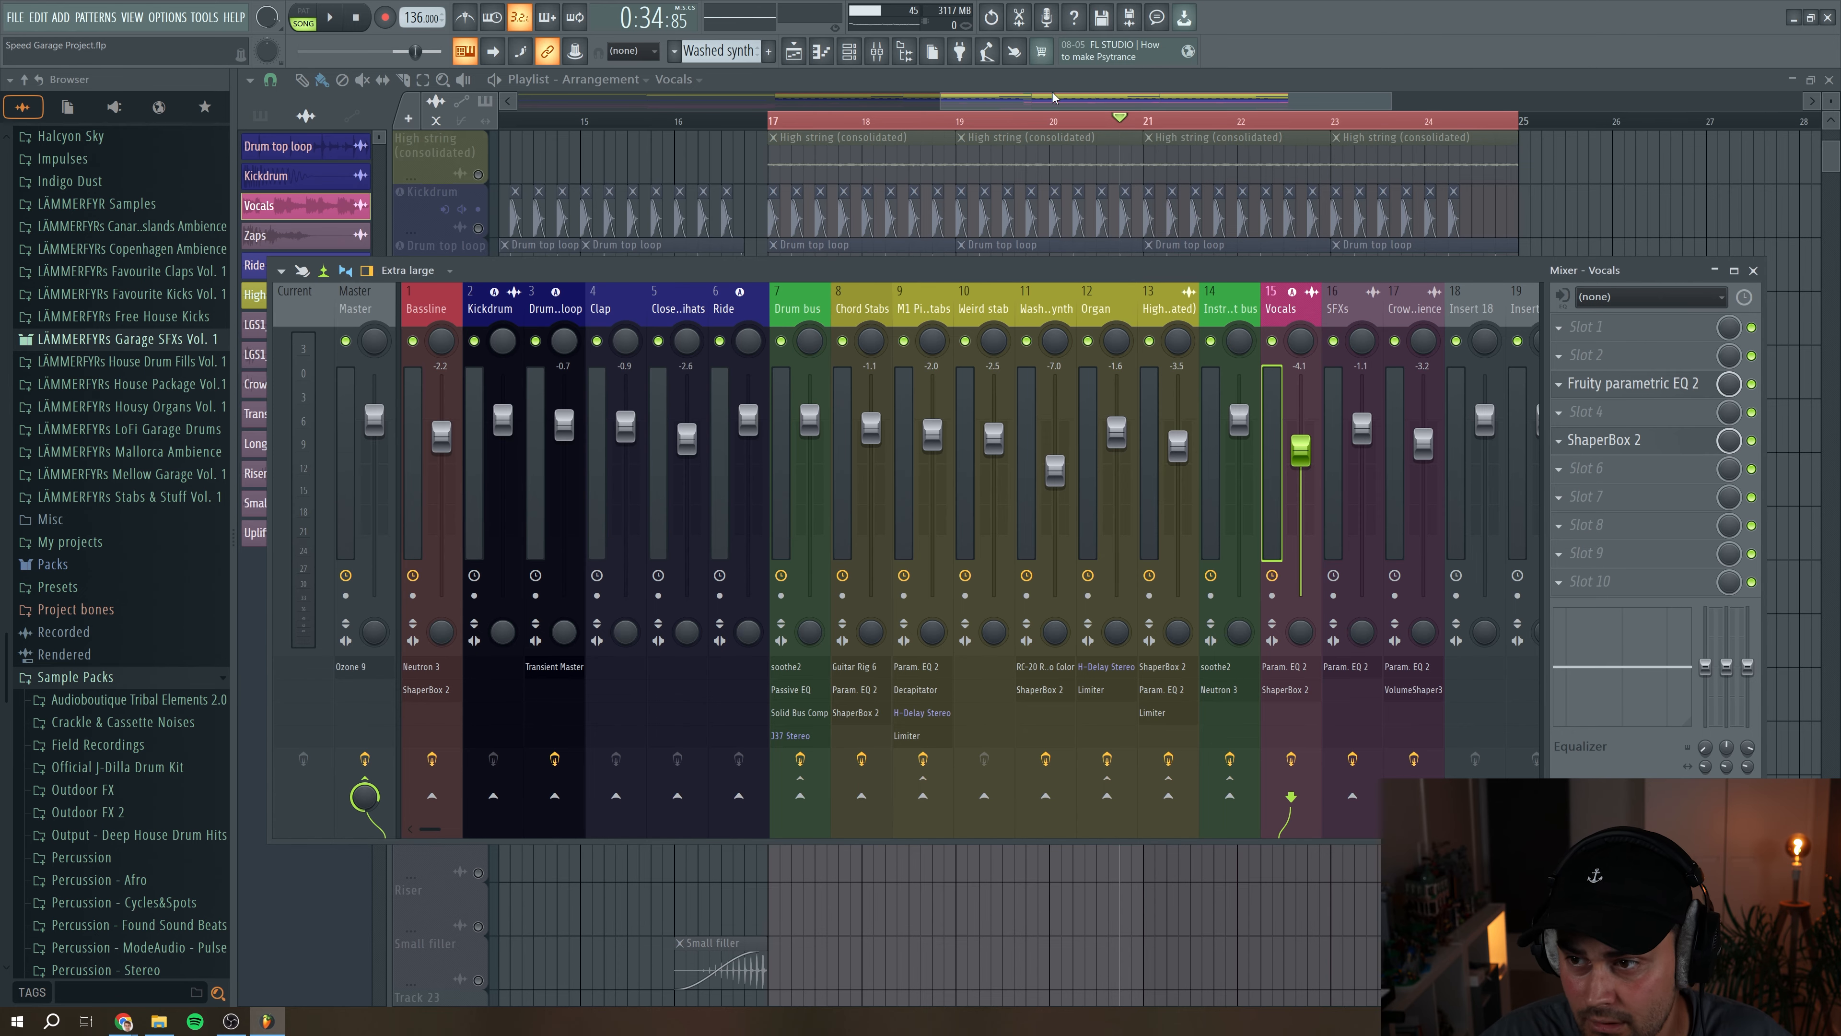
Step: Close the mixer, unsolo the Vocals track so all tracks are active, and play the arrangement from the middle of bar 16
key(F9)
key(space)
right_click(478, 498)
right_click(478, 498)
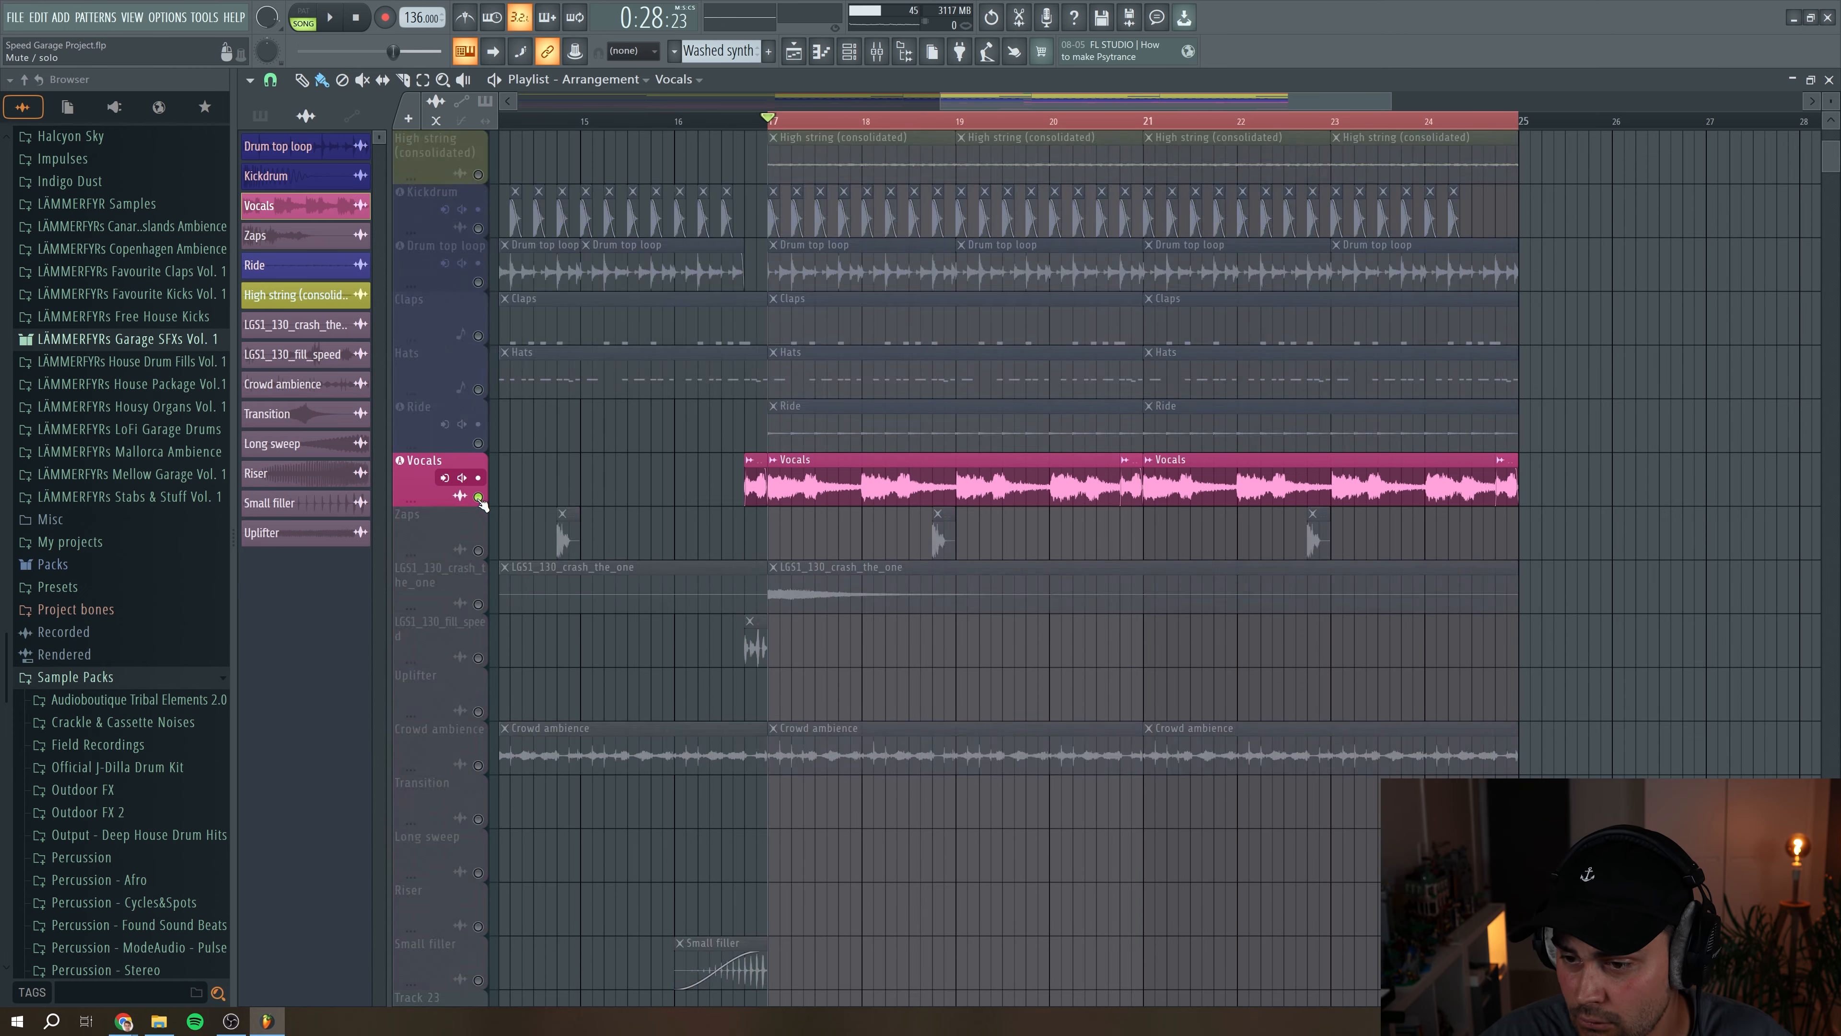
right_click(478, 498)
click(721, 120)
key(space)
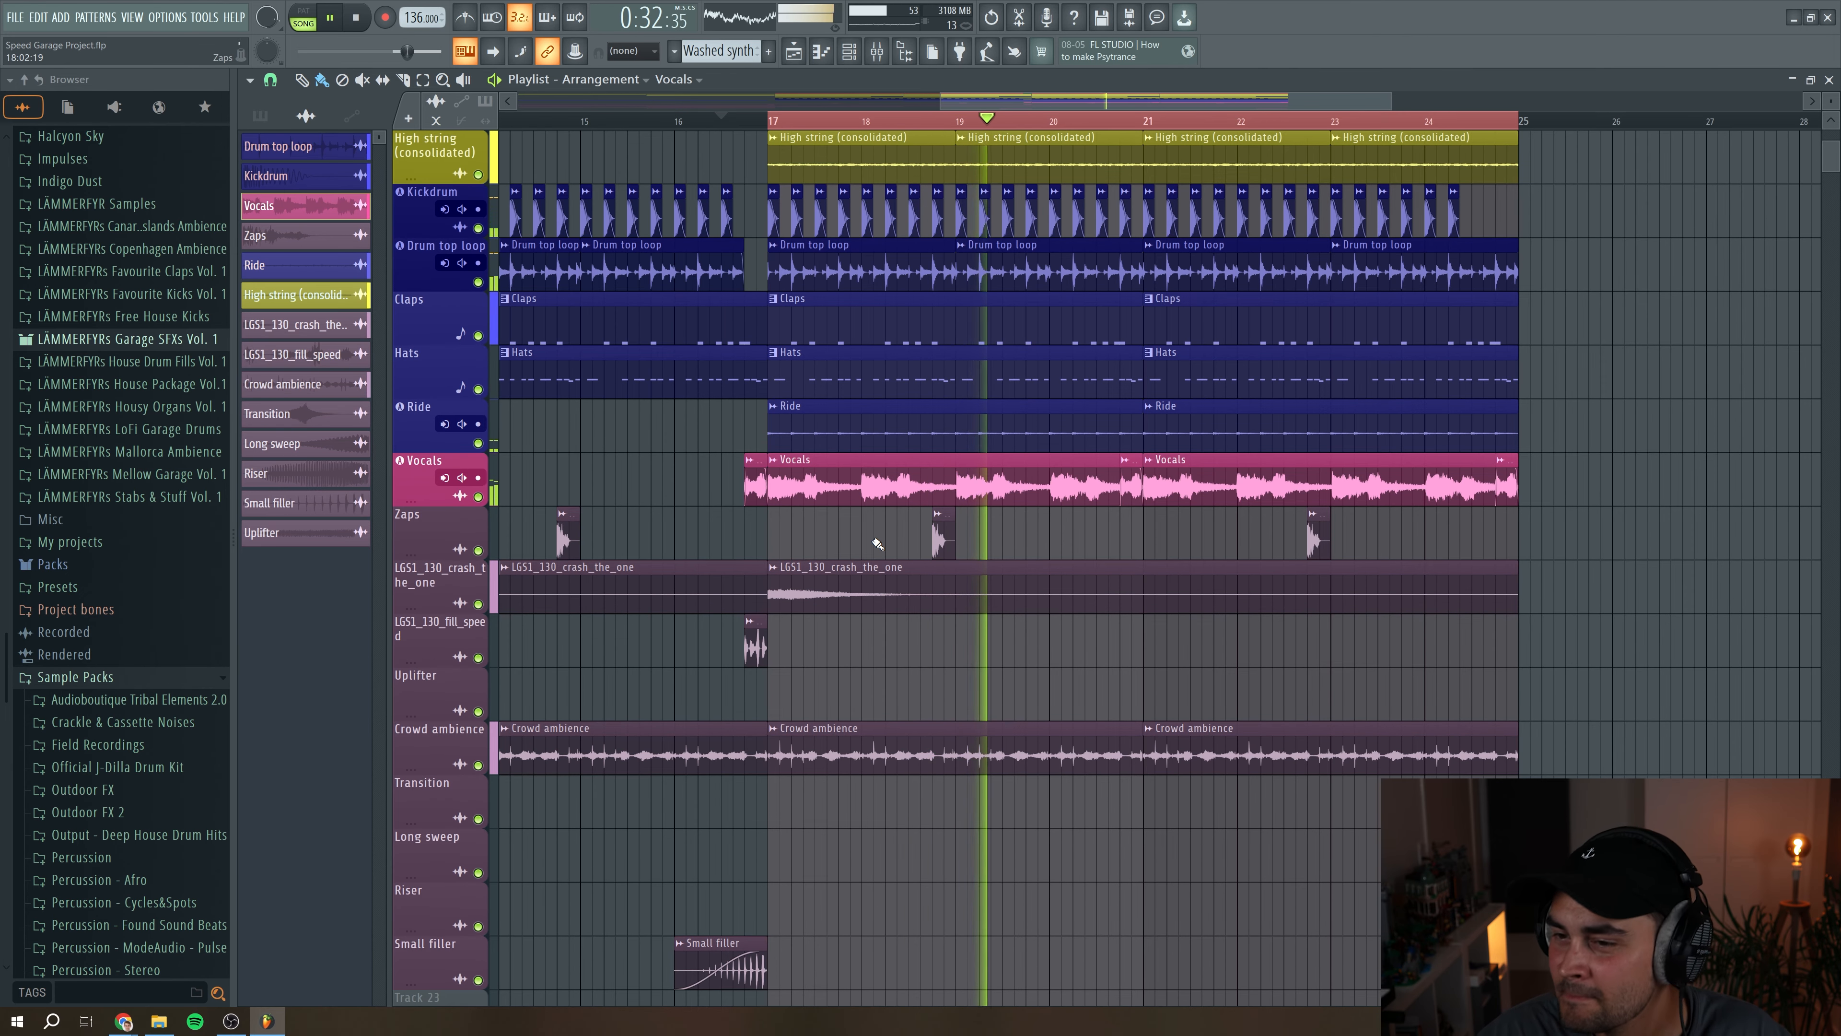
scroll(877, 543, up, 3)
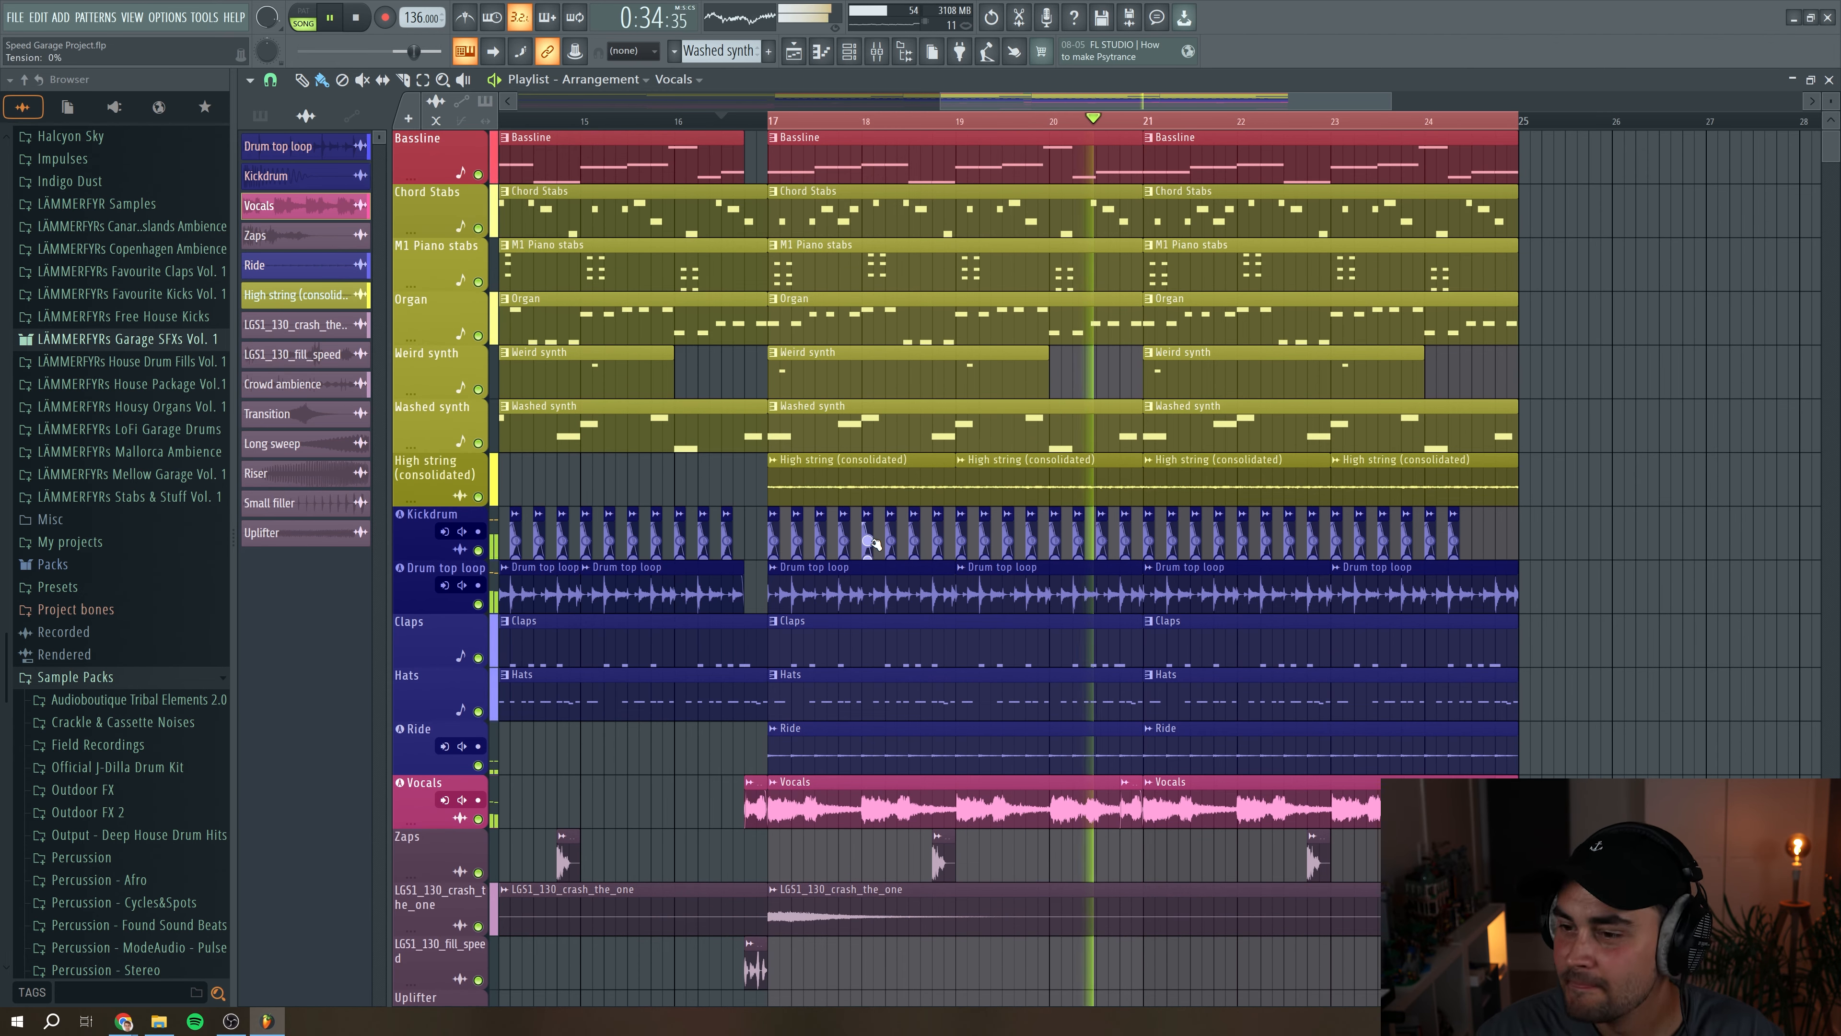
Step: Stop playback and leave only the sound-effect tracks from Zaps through Transition active
key(space)
scroll(906, 507, down, 1)
scroll(930, 464, up, 1)
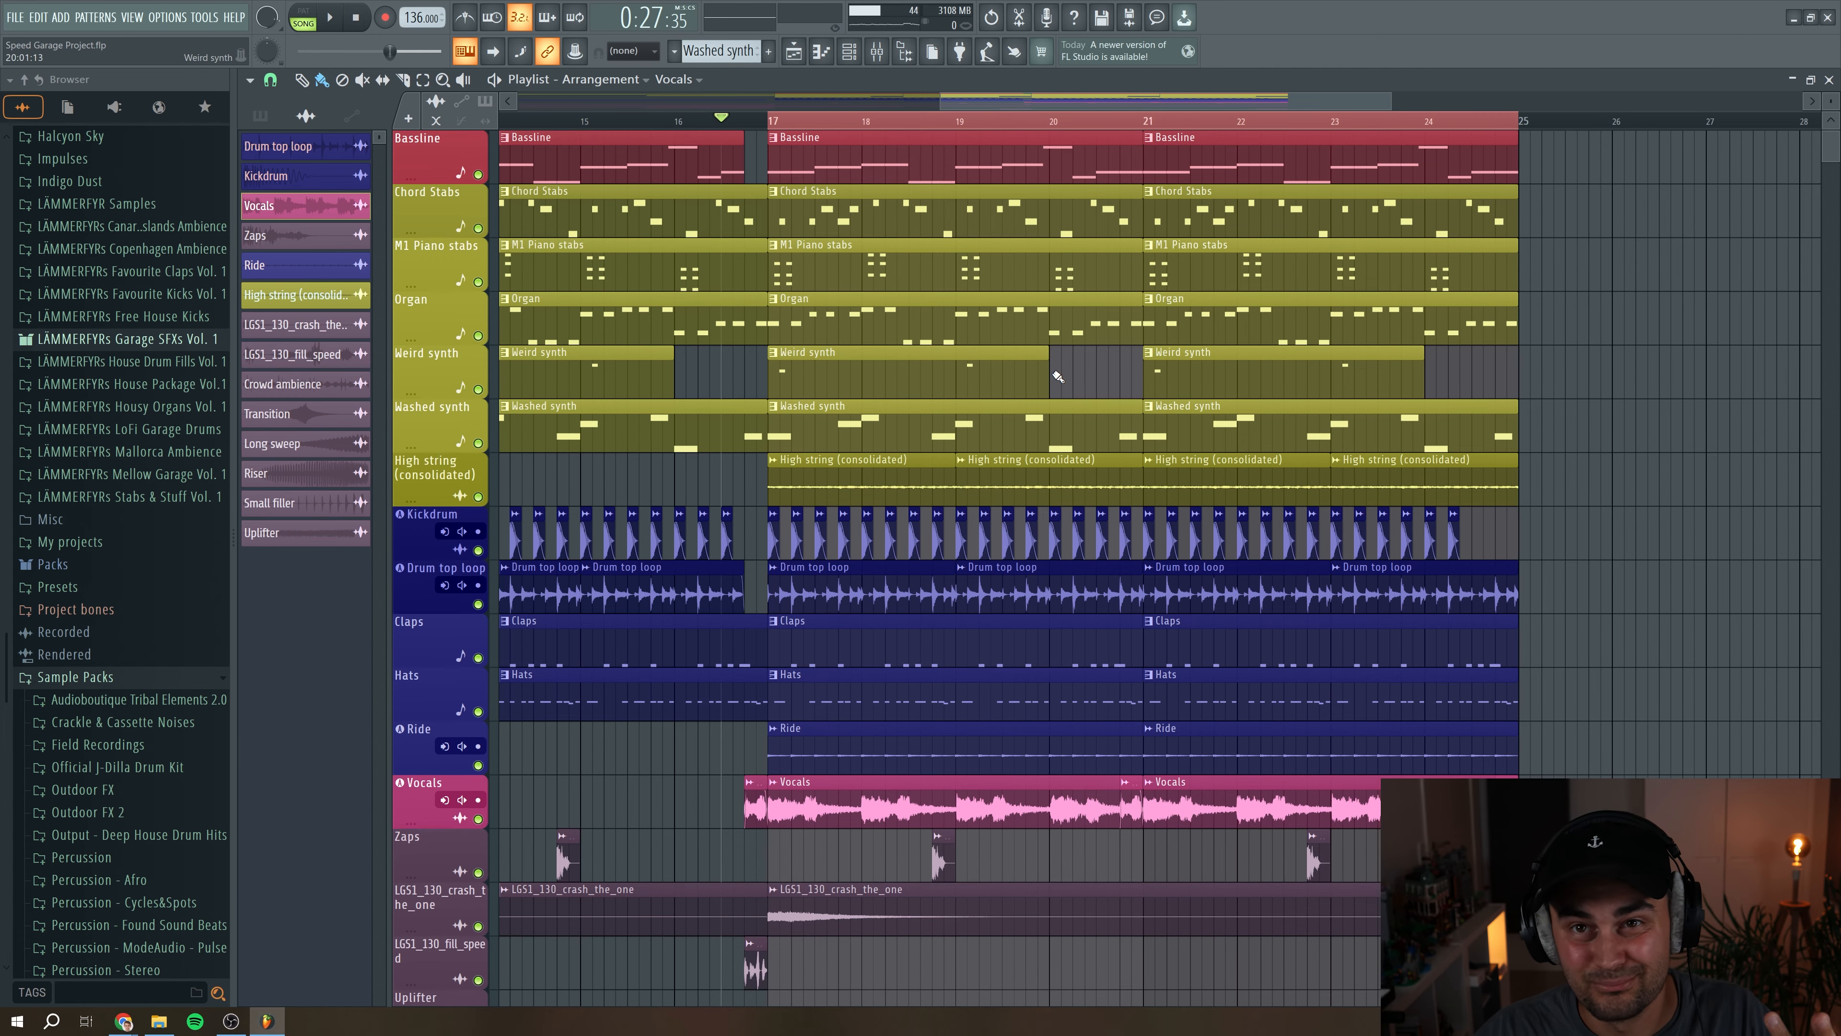
scroll(943, 371, down, 5)
scroll(922, 391, down, 3)
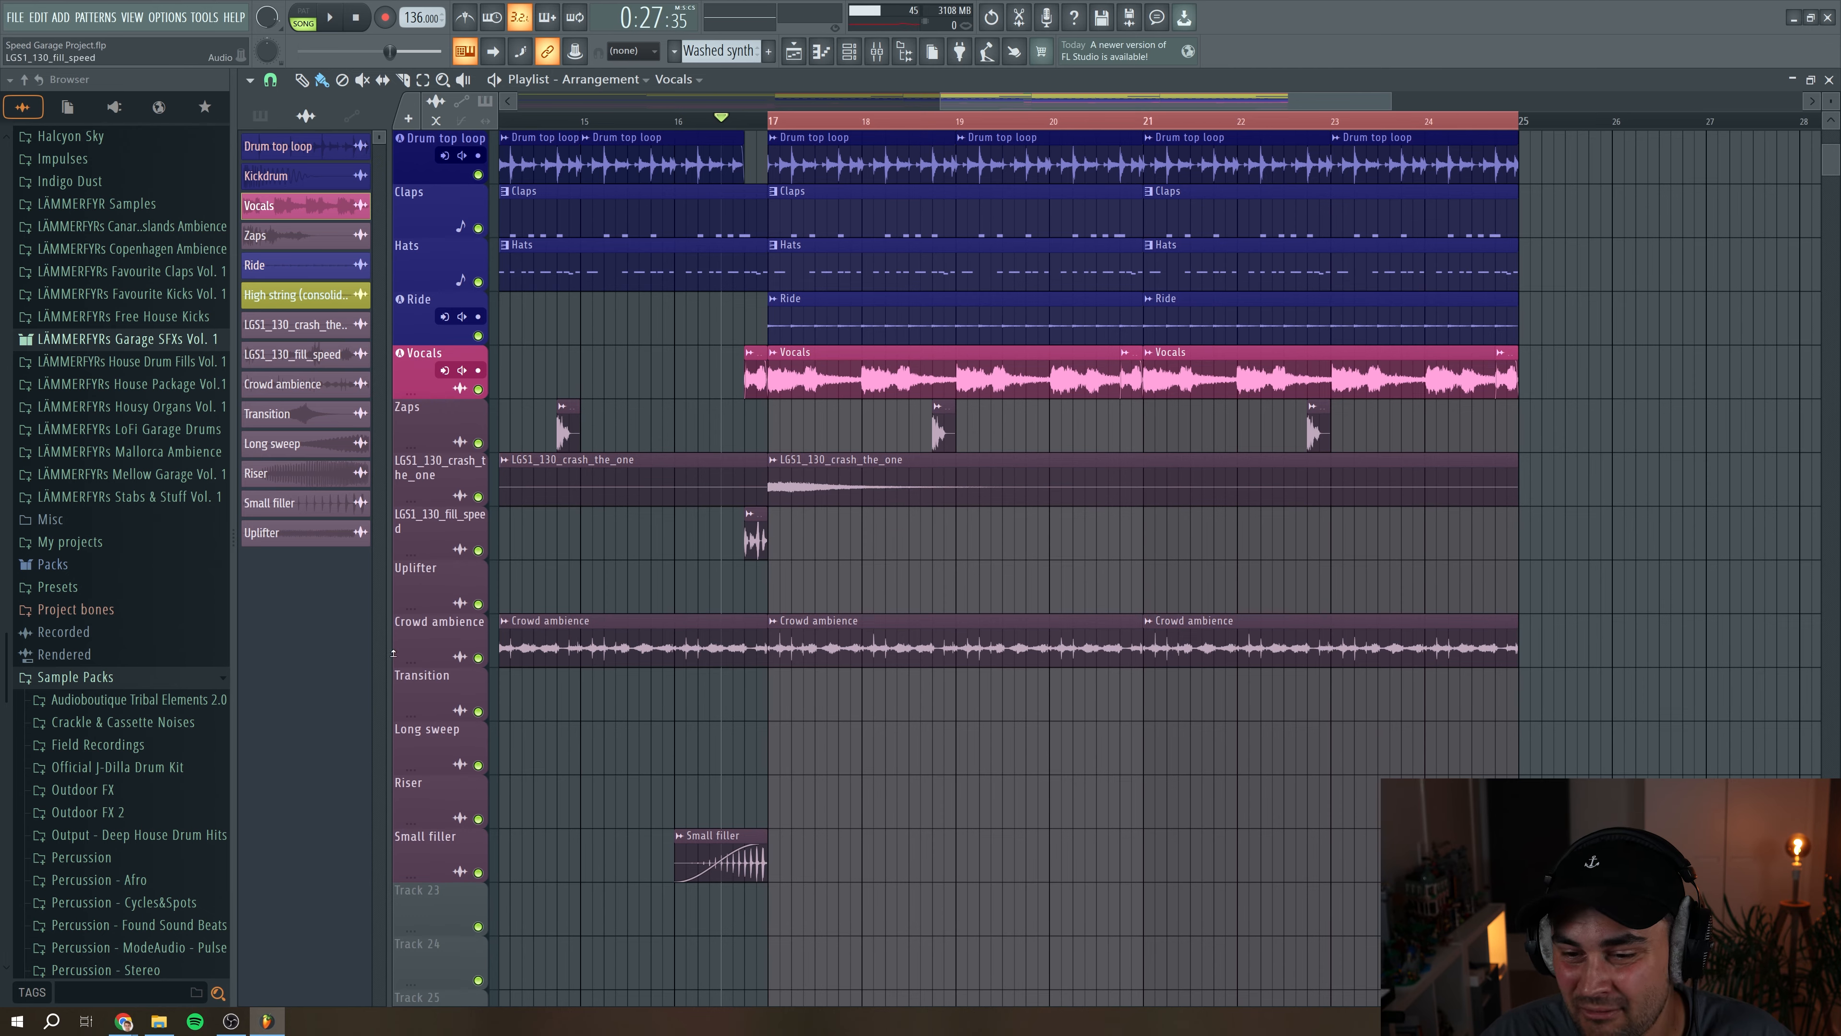
right_click(479, 442)
click(478, 496)
click(478, 550)
click(478, 603)
click(478, 657)
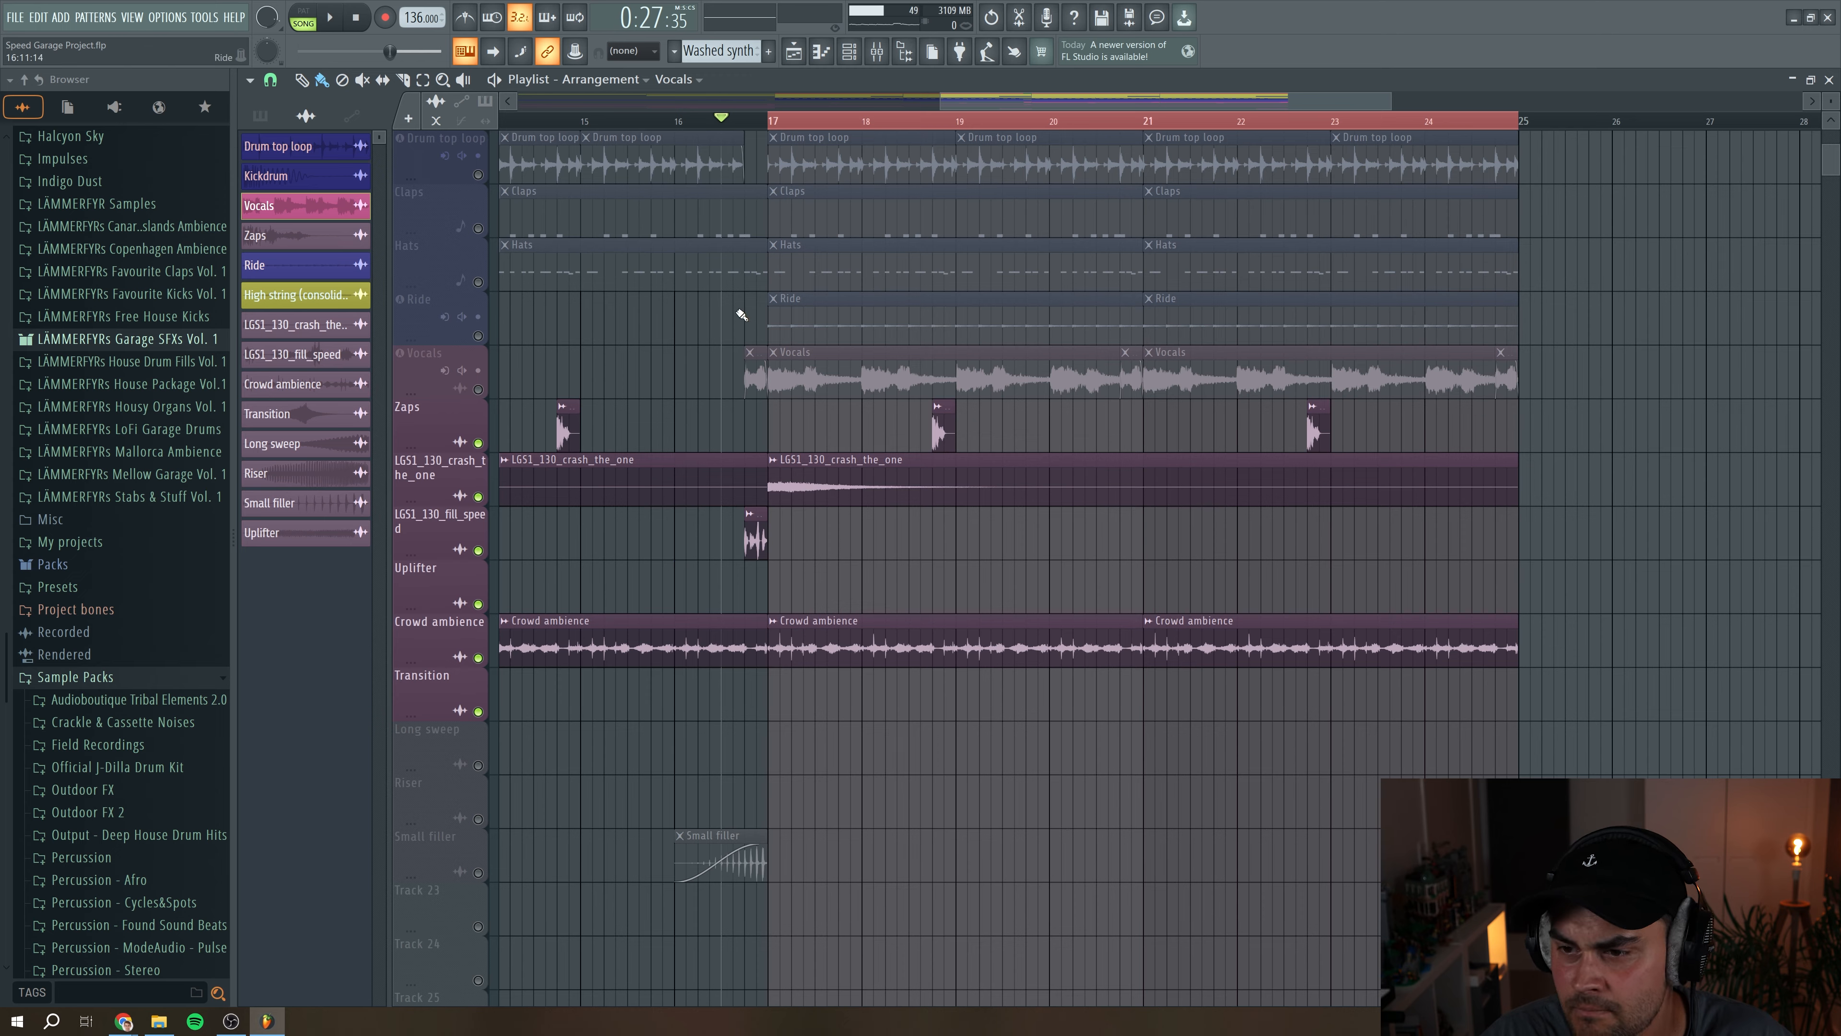
Step: Solo the LGS1_130_crash_the_one track, listen to the crash from bar 17, and stop playback
click(765, 123)
right_click(479, 496)
key(space)
key(space)
Step: Activate the Zaps track and listen to the zap hits in bars 18 and 22, then stop playback
click(479, 444)
click(934, 120)
key(space)
click(1307, 120)
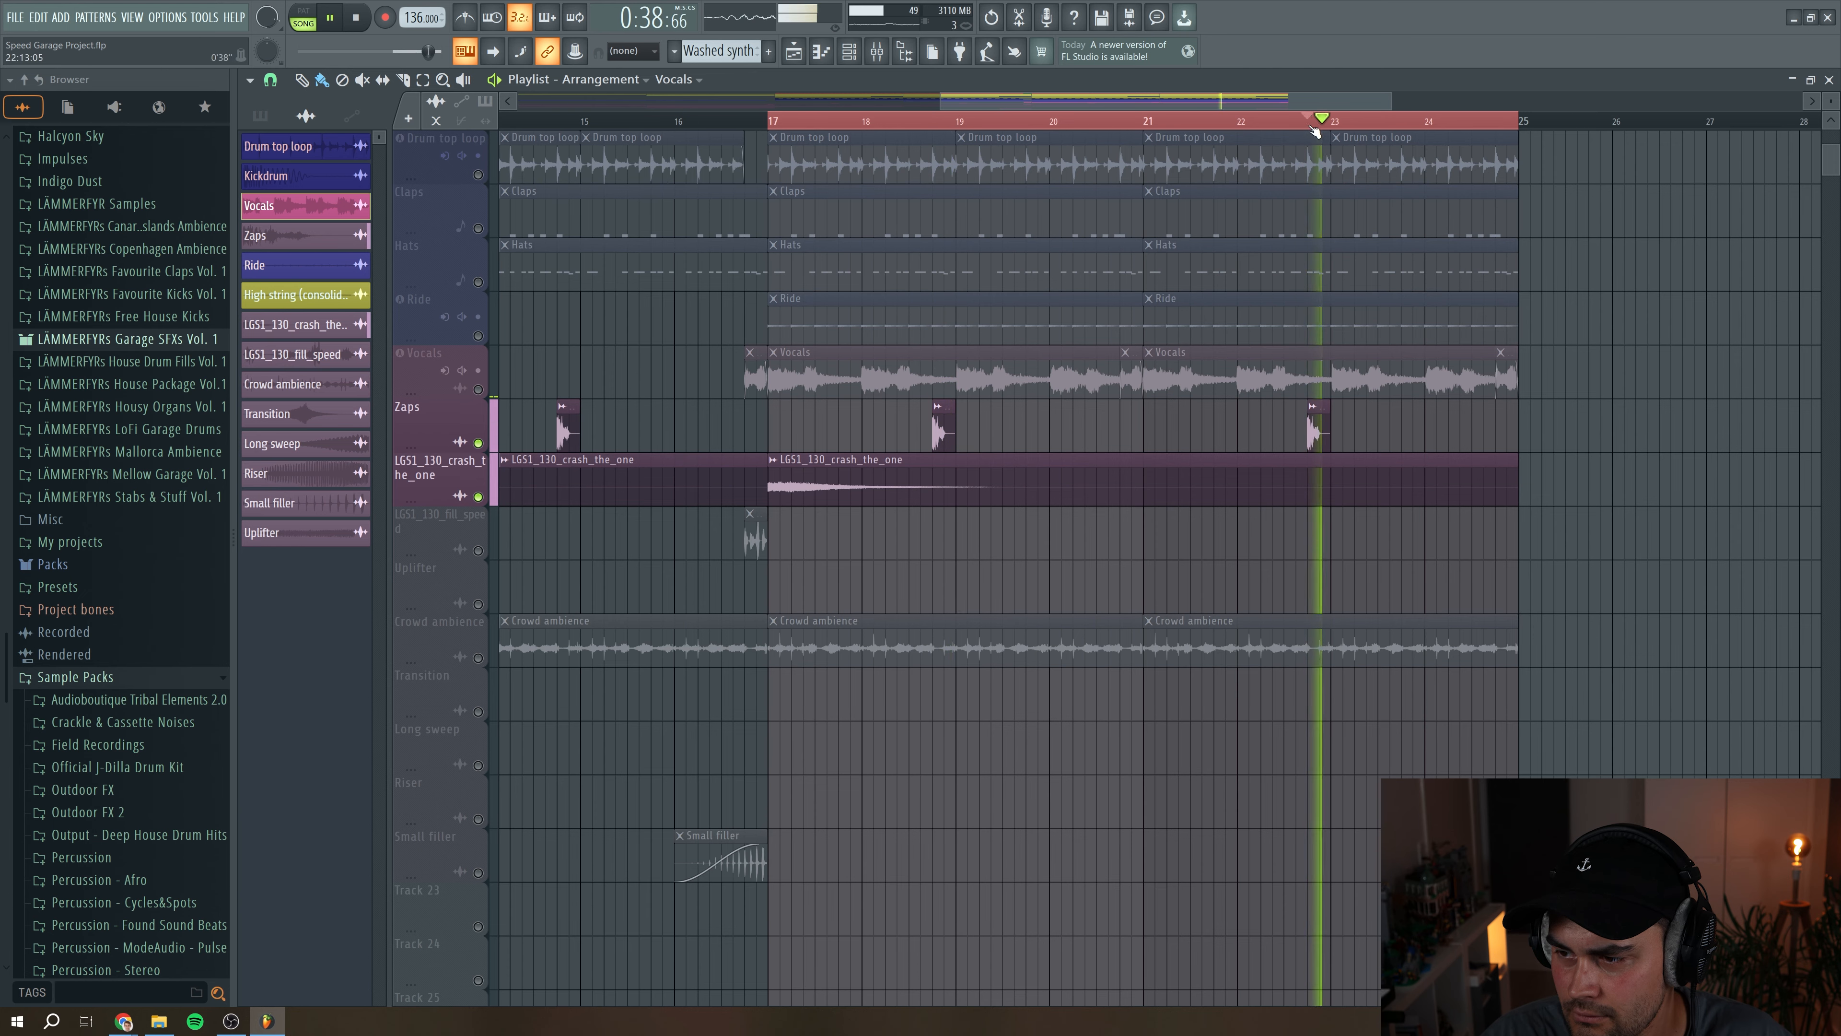
key(space)
Step: Activate the LGS1_130_fill_speed track and play the fill before bar 17 twice, starting from the middle of bar 16
scroll(1019, 330, up, 3)
scroll(954, 351, down, 3)
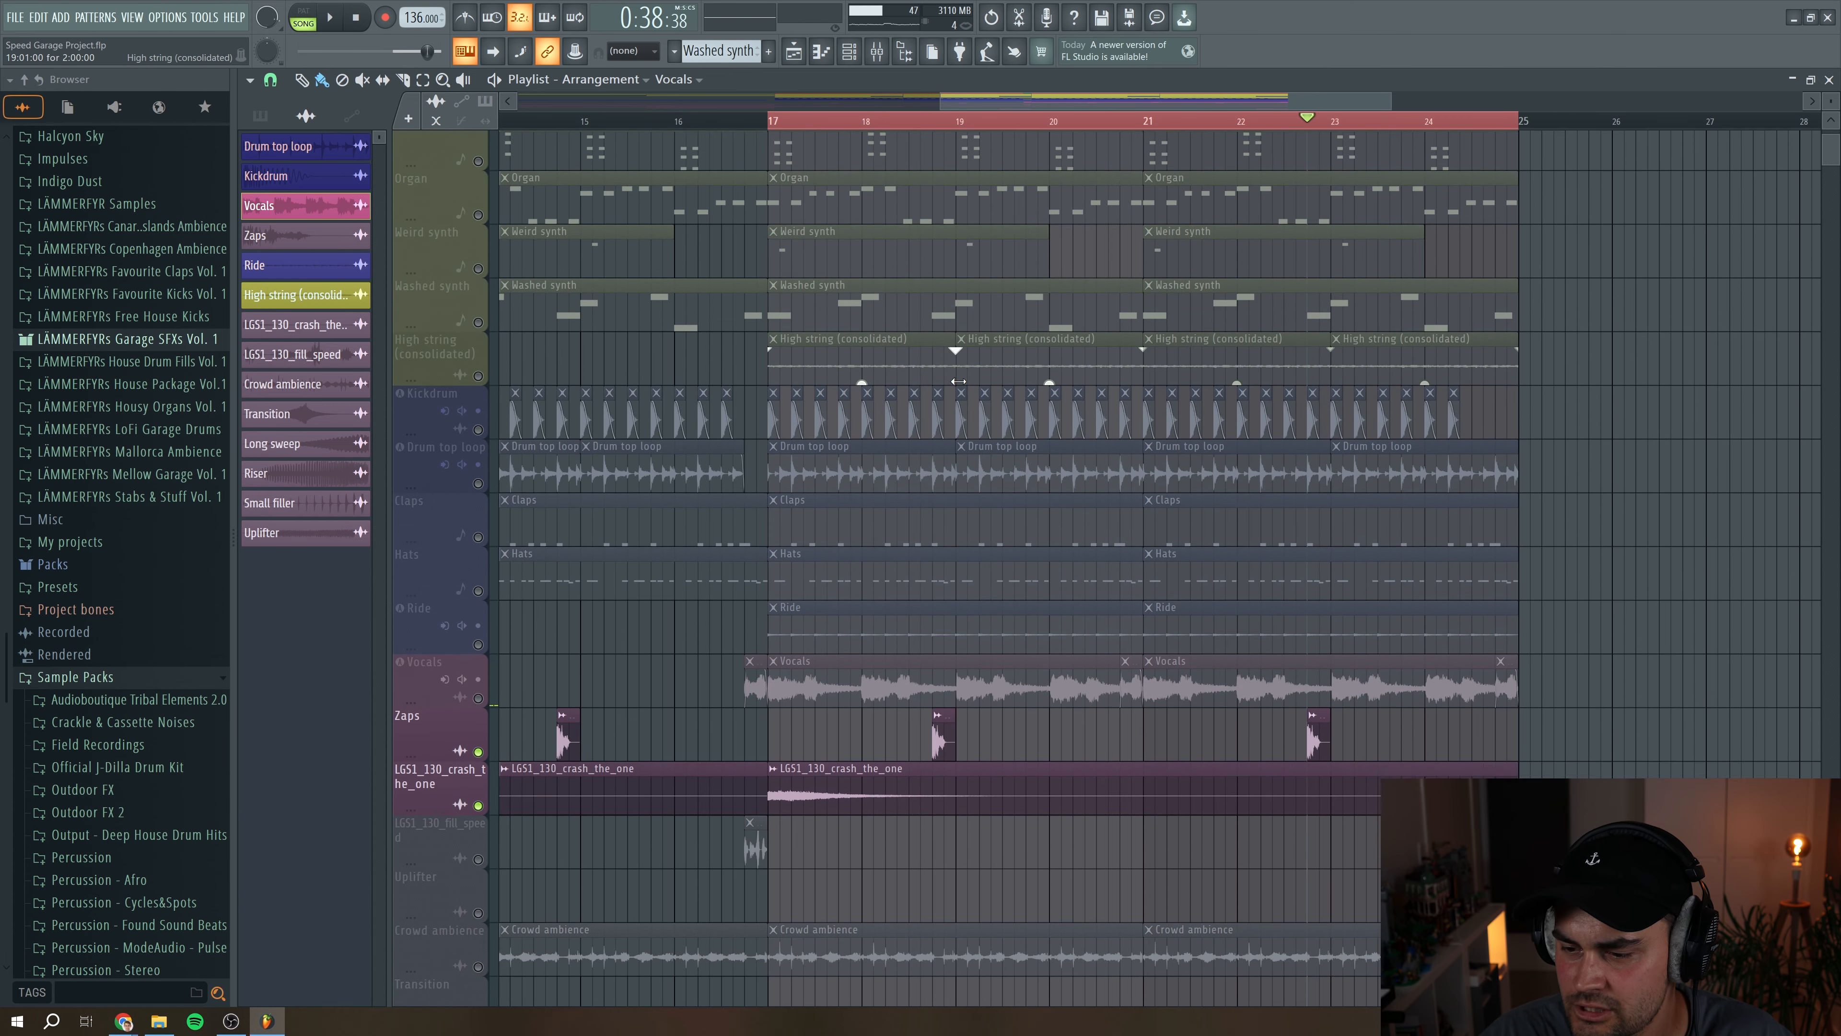
click(478, 549)
click(725, 121)
key(space)
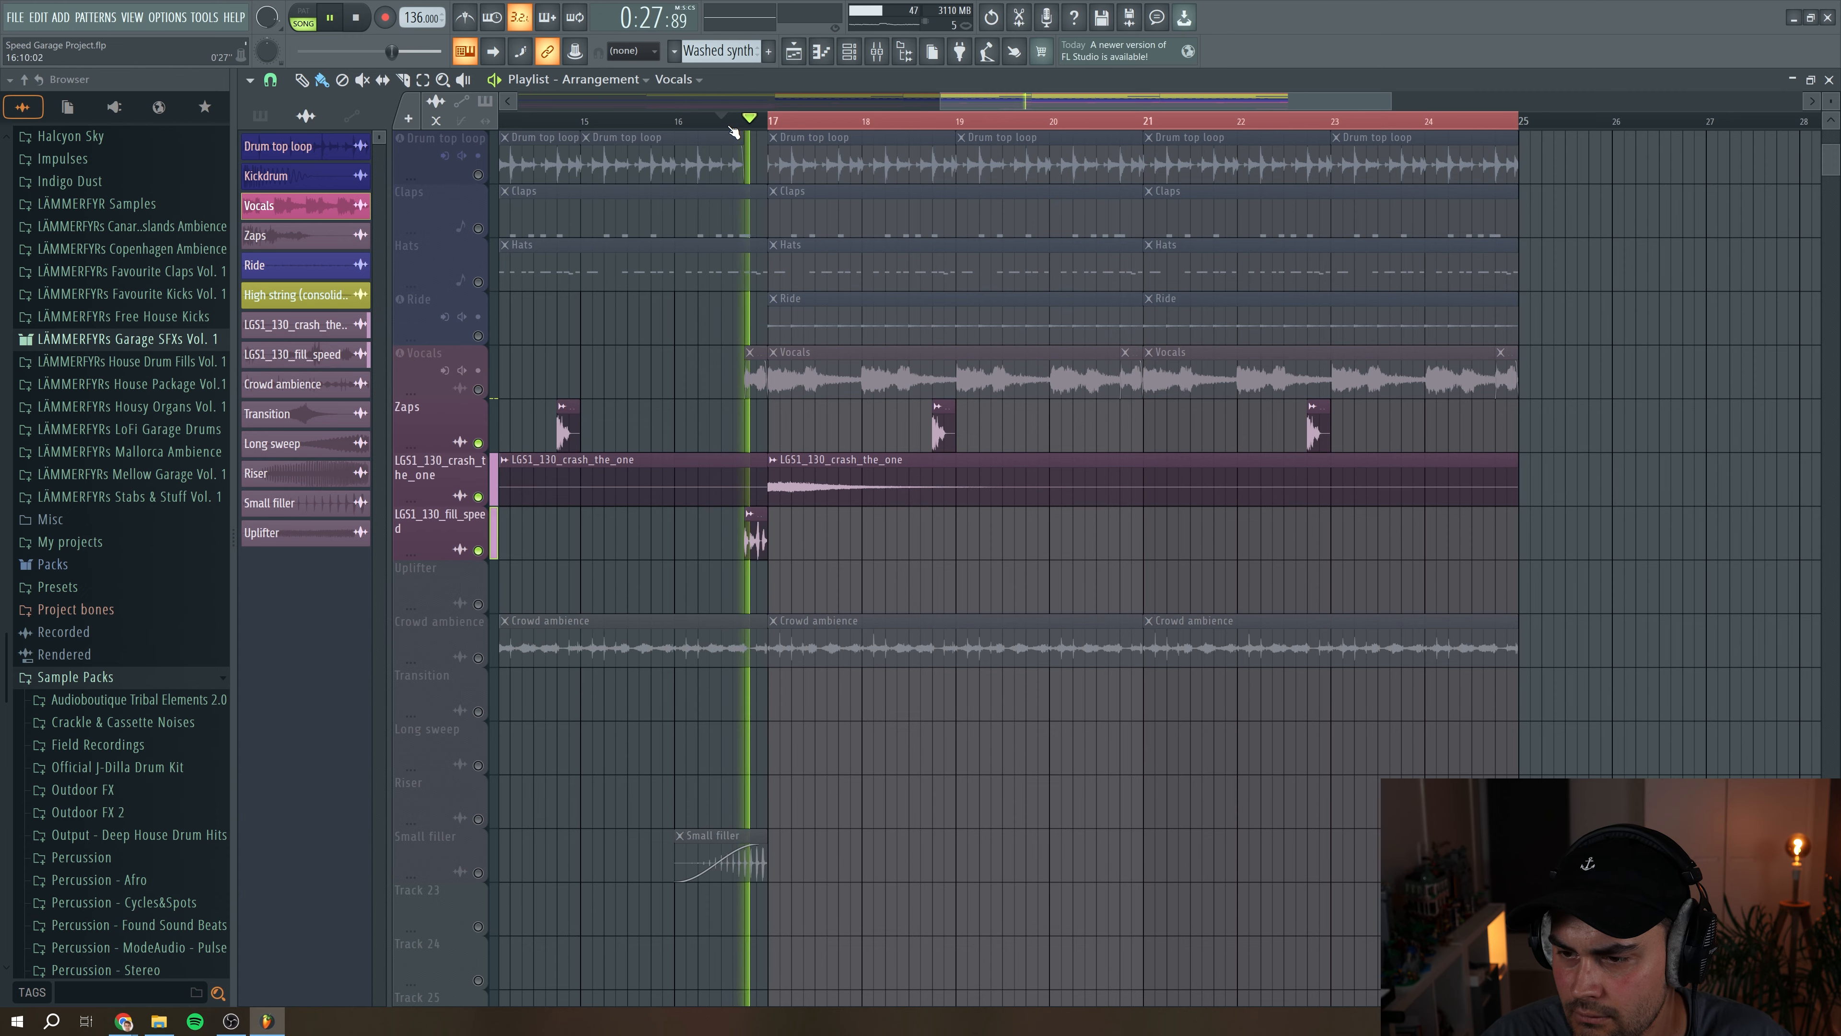
key(space)
key(space)
key(space)
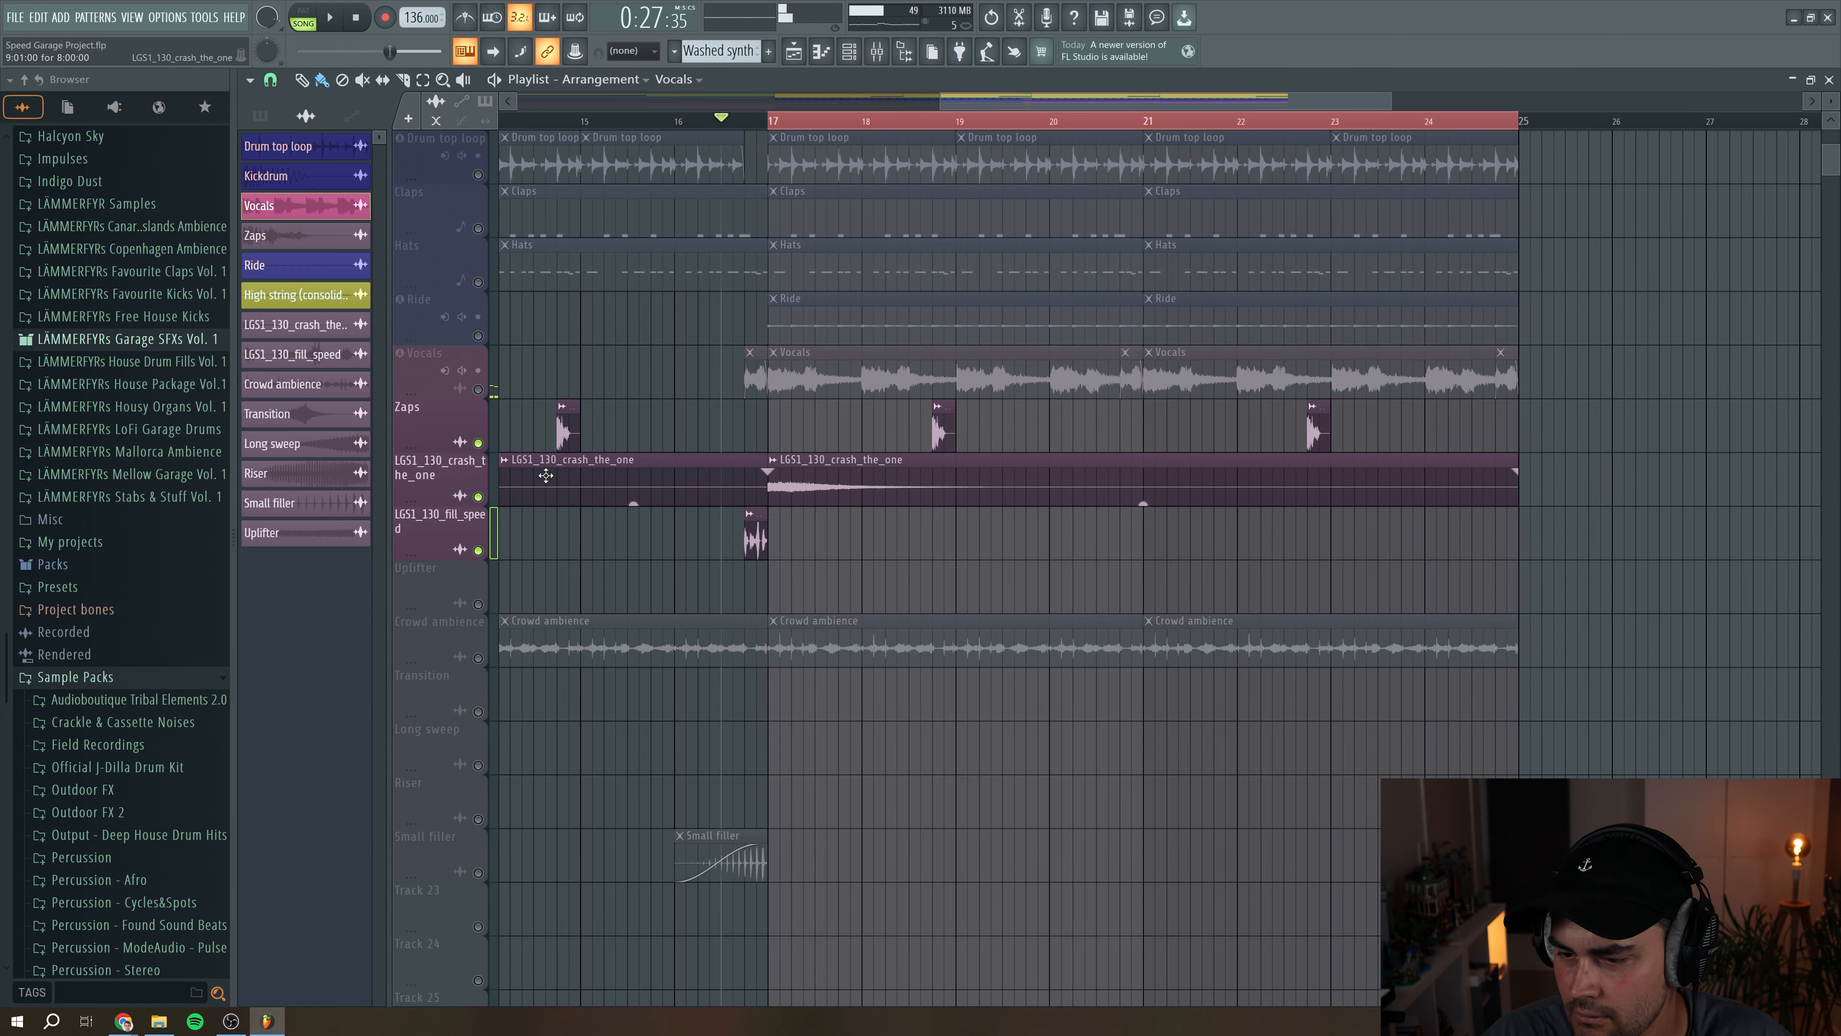
Step: Activate the Crowd ambience track, play it from bar 17, open the clip's sample settings, and stop playback
scroll(513, 588, down, 1)
click(478, 549)
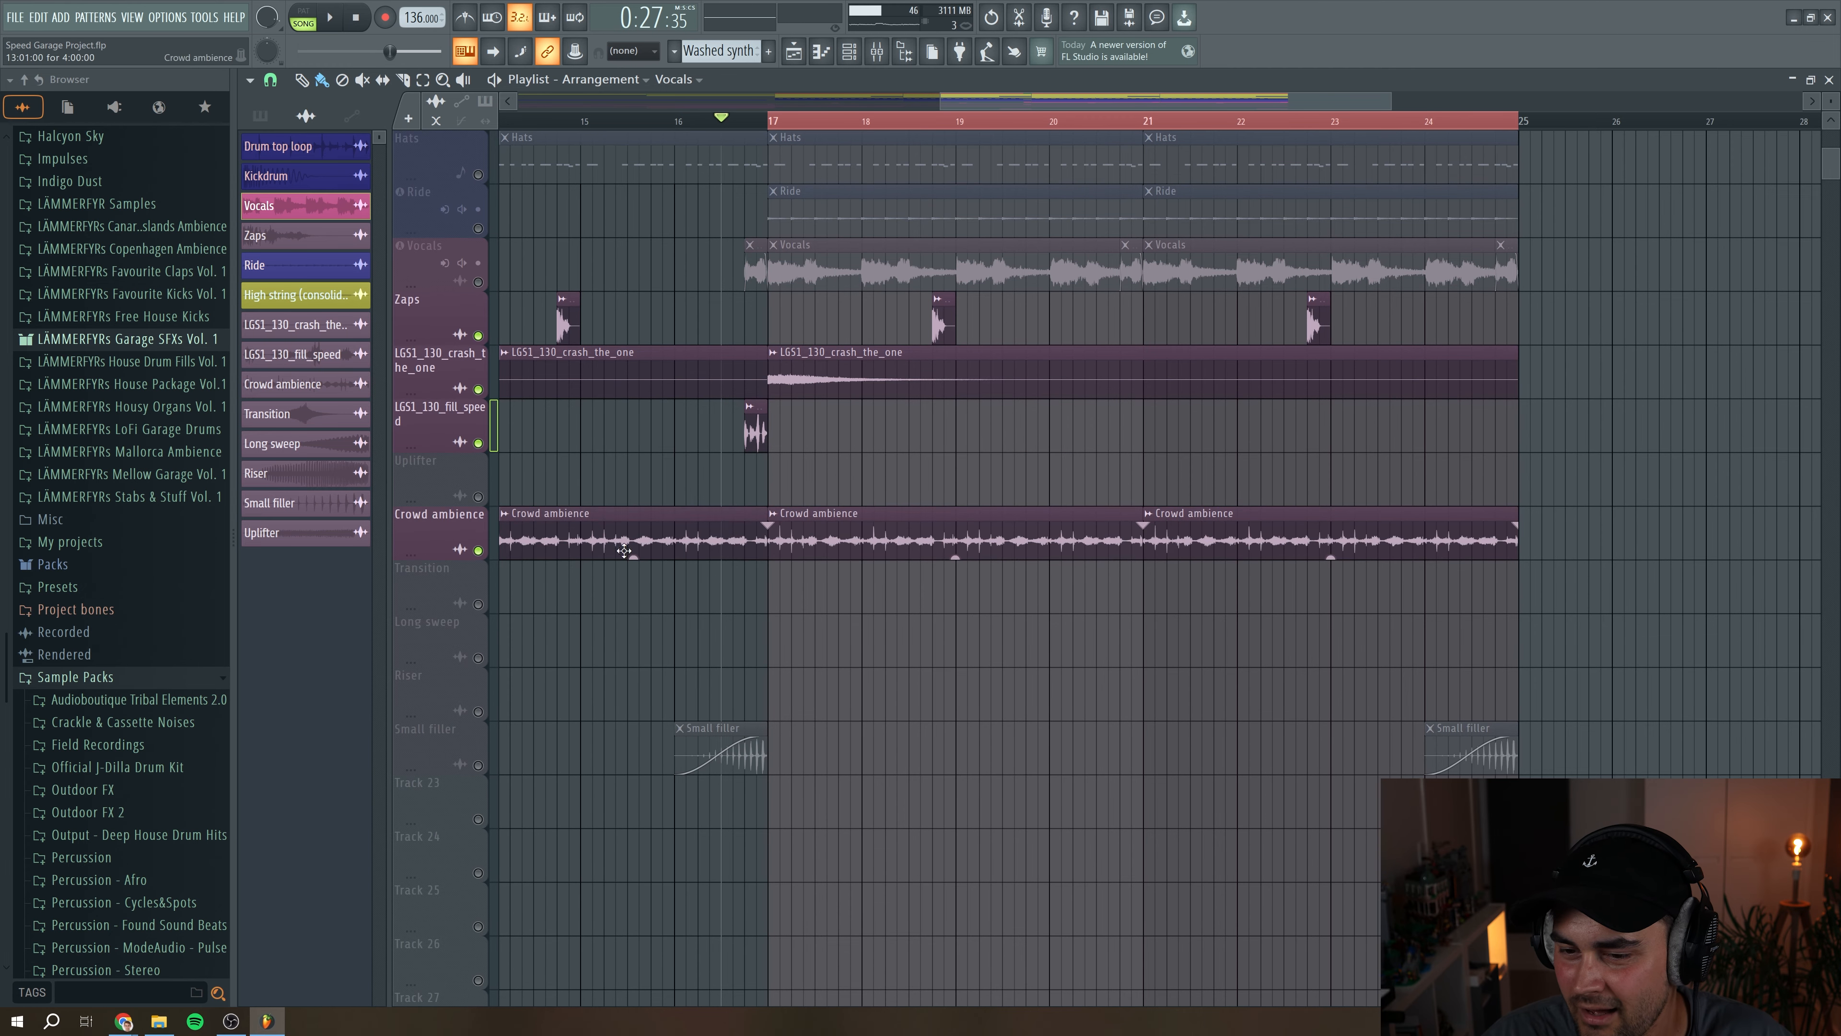
drag(1019, 102, 598, 101)
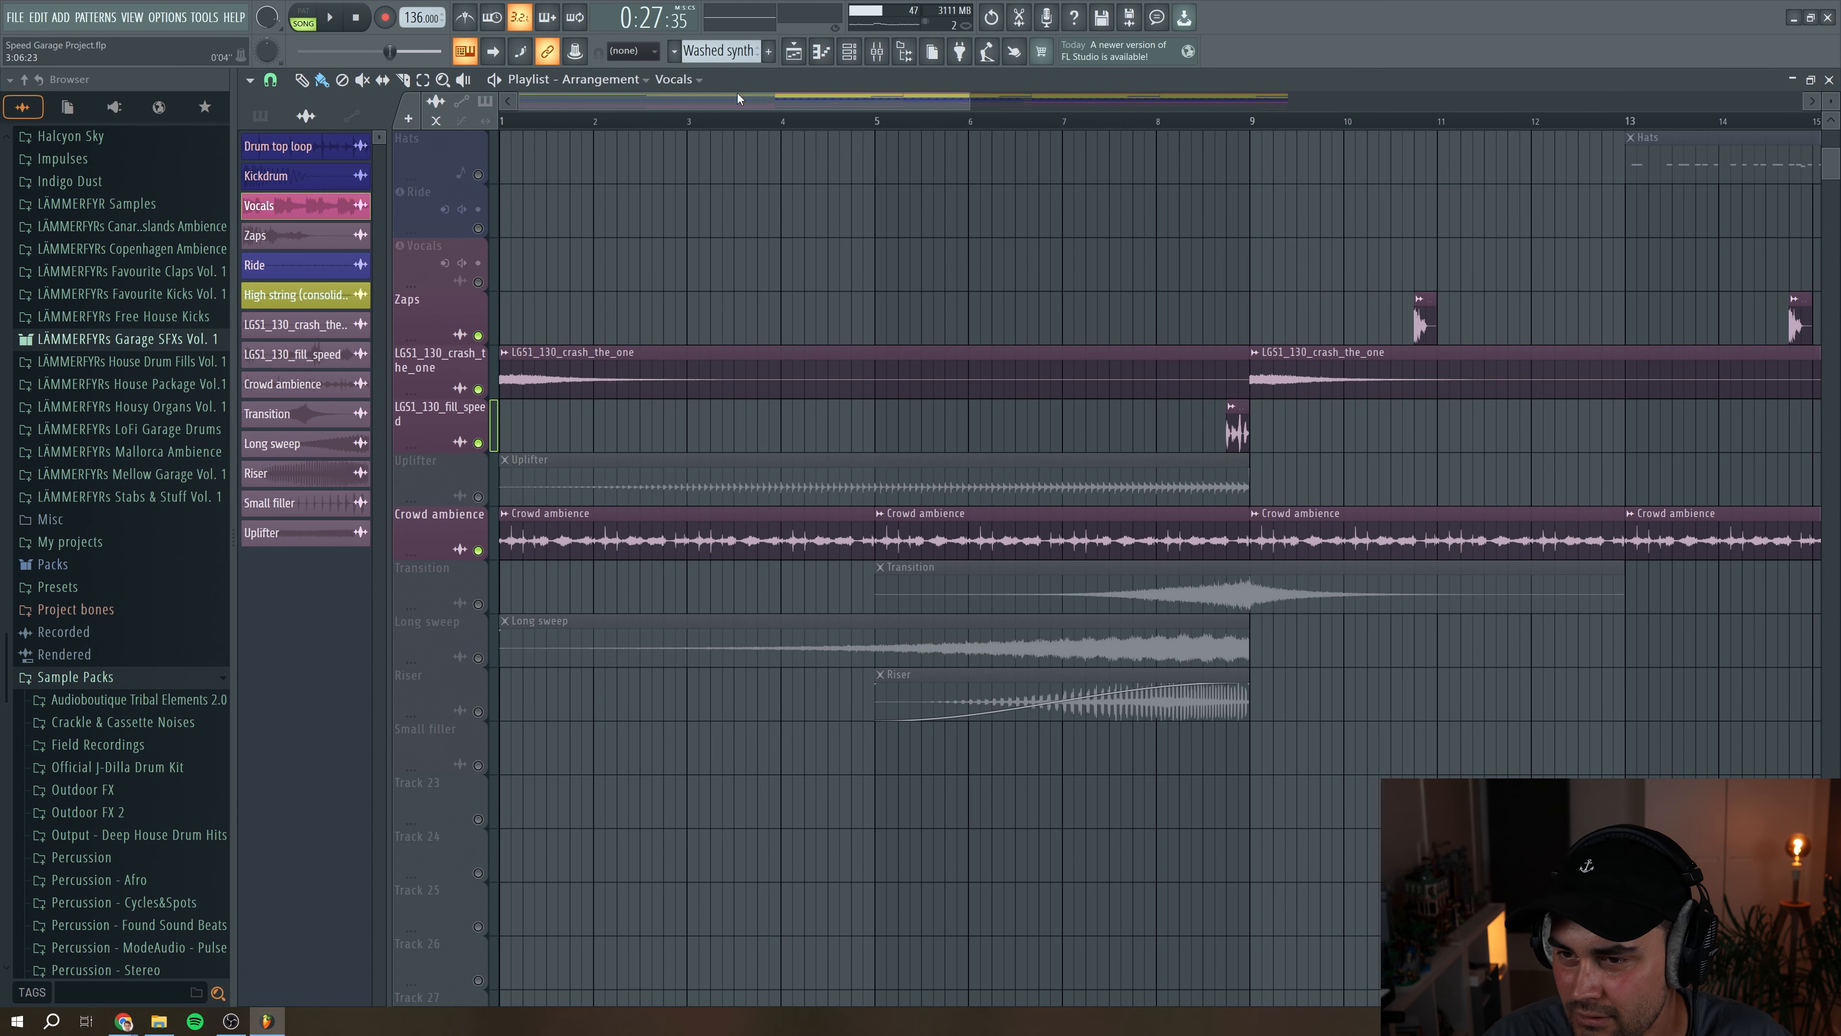
drag(728, 105, 1181, 103)
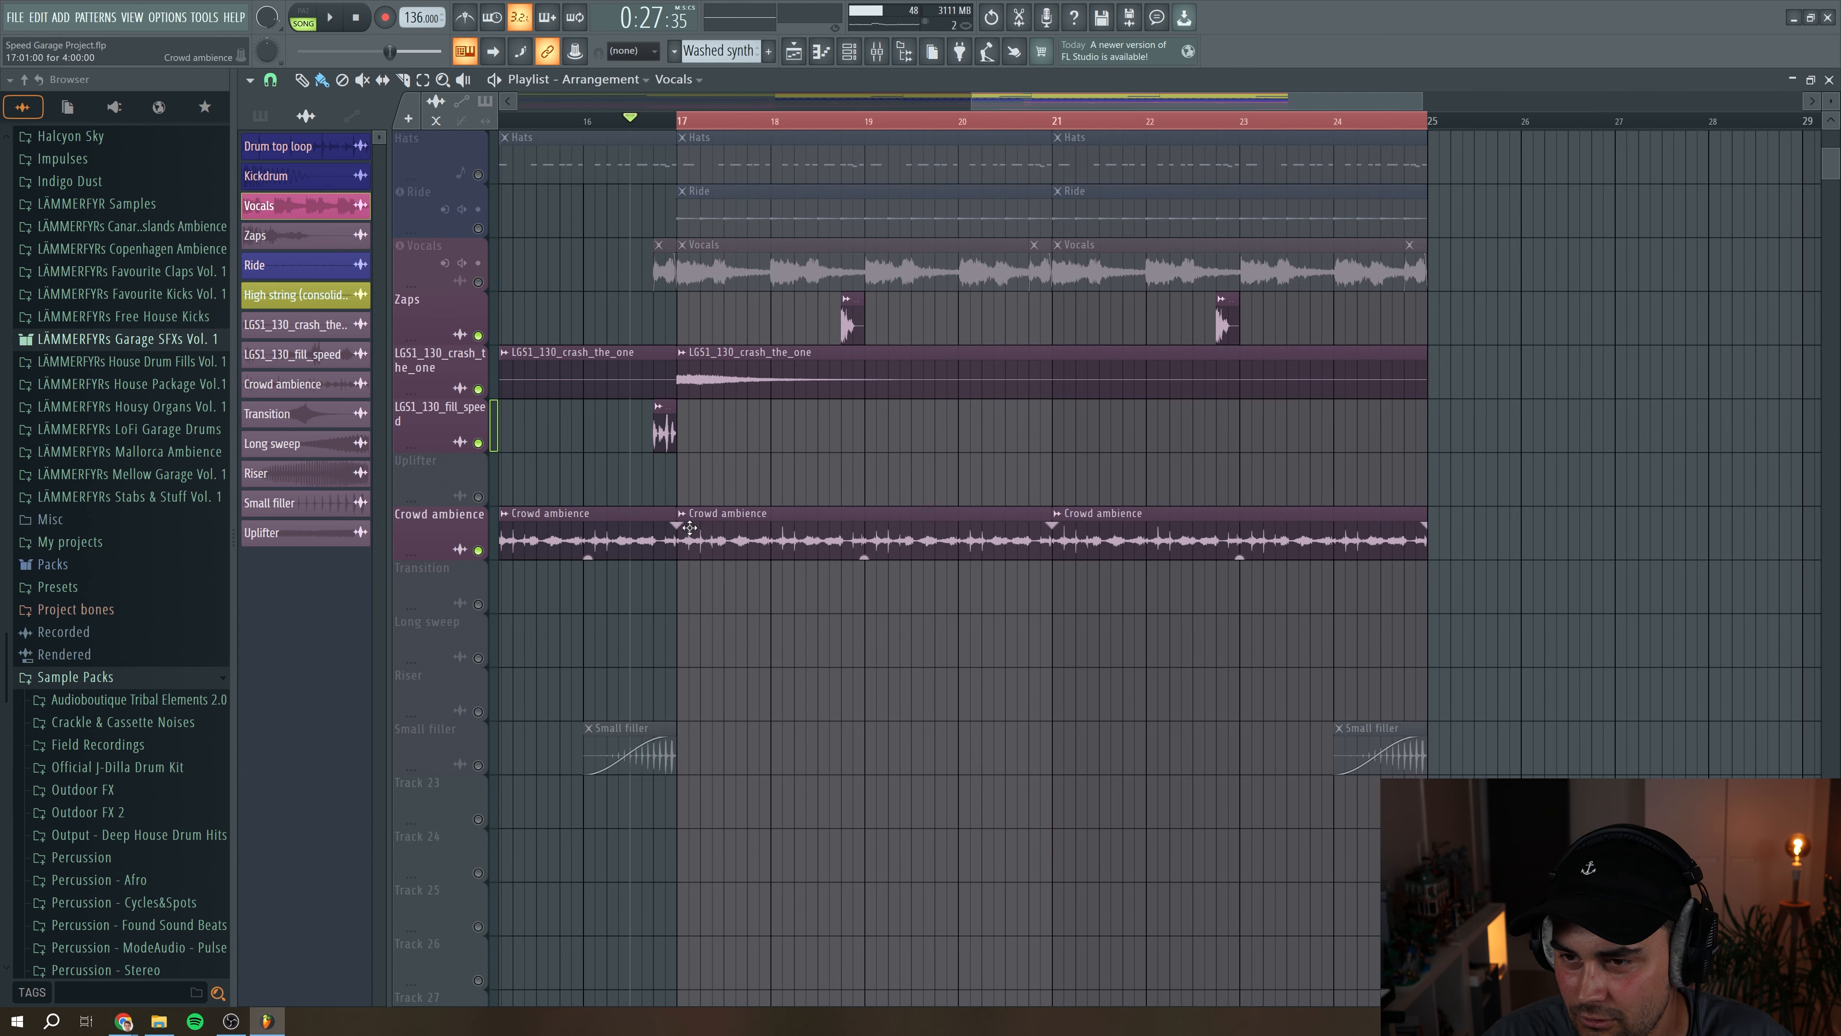
click(682, 122)
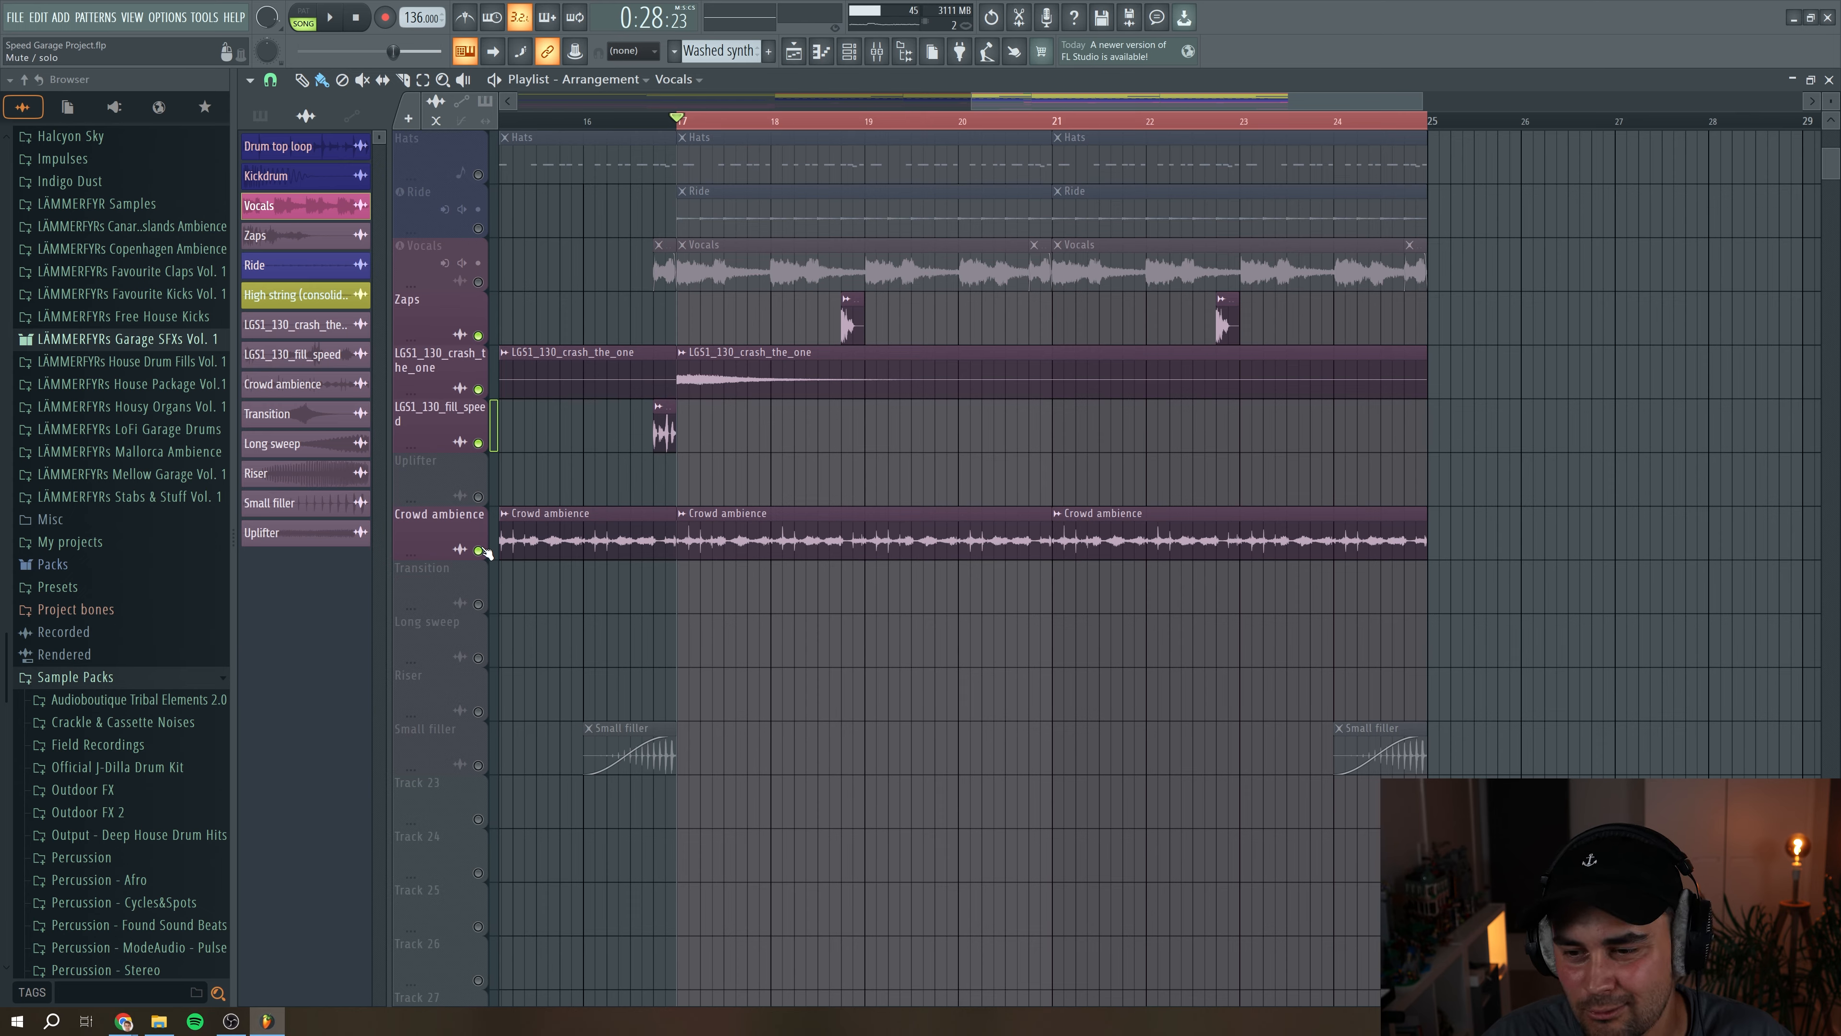
key(space)
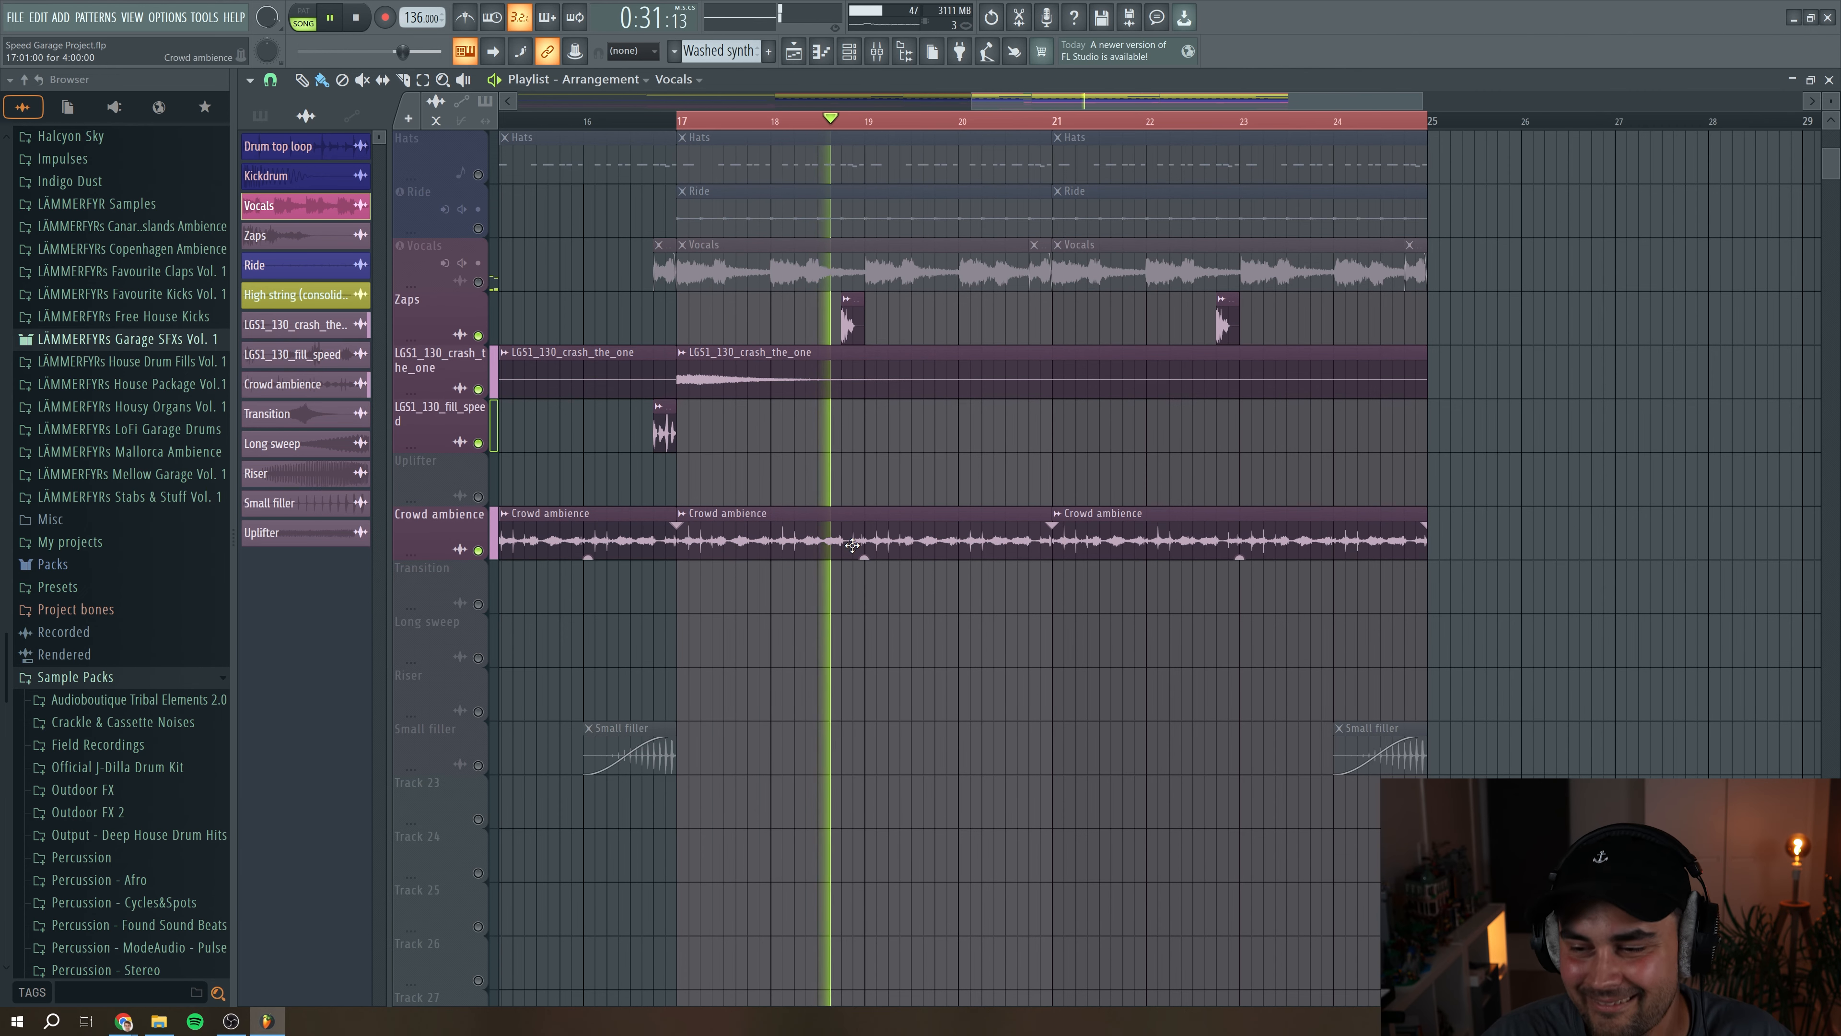
double_click(852, 545)
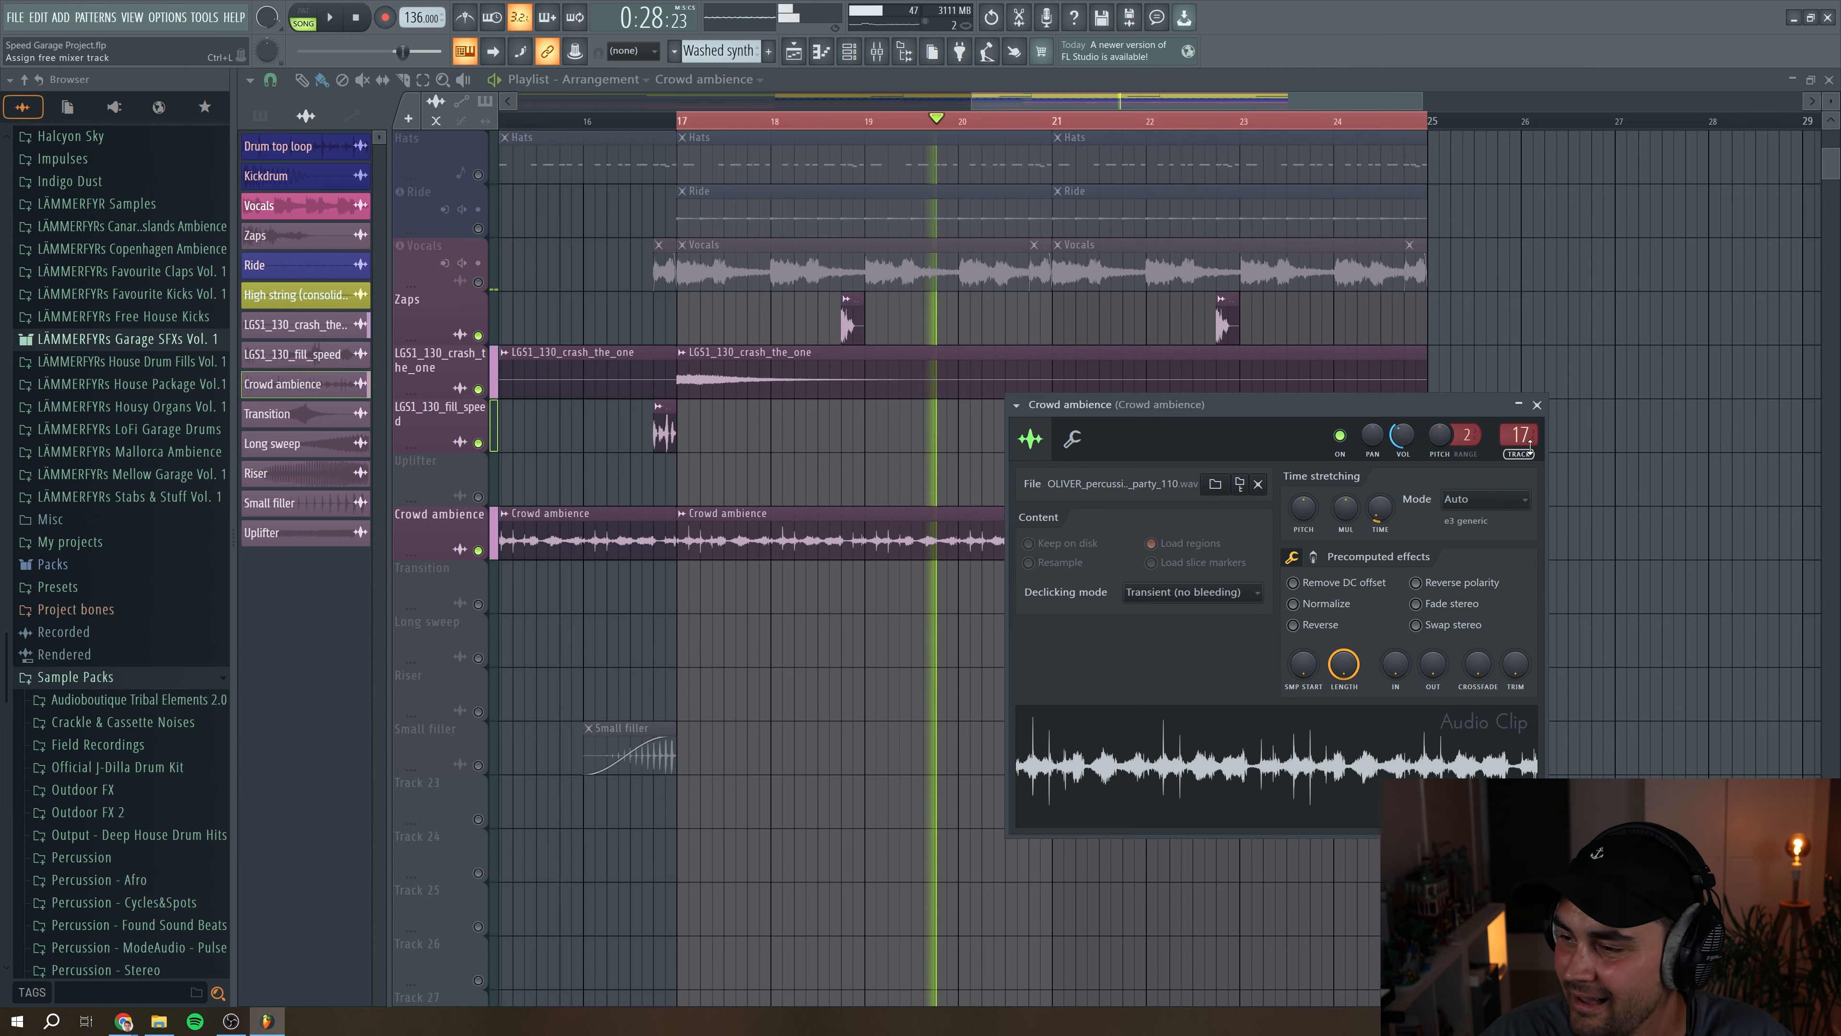
key(space)
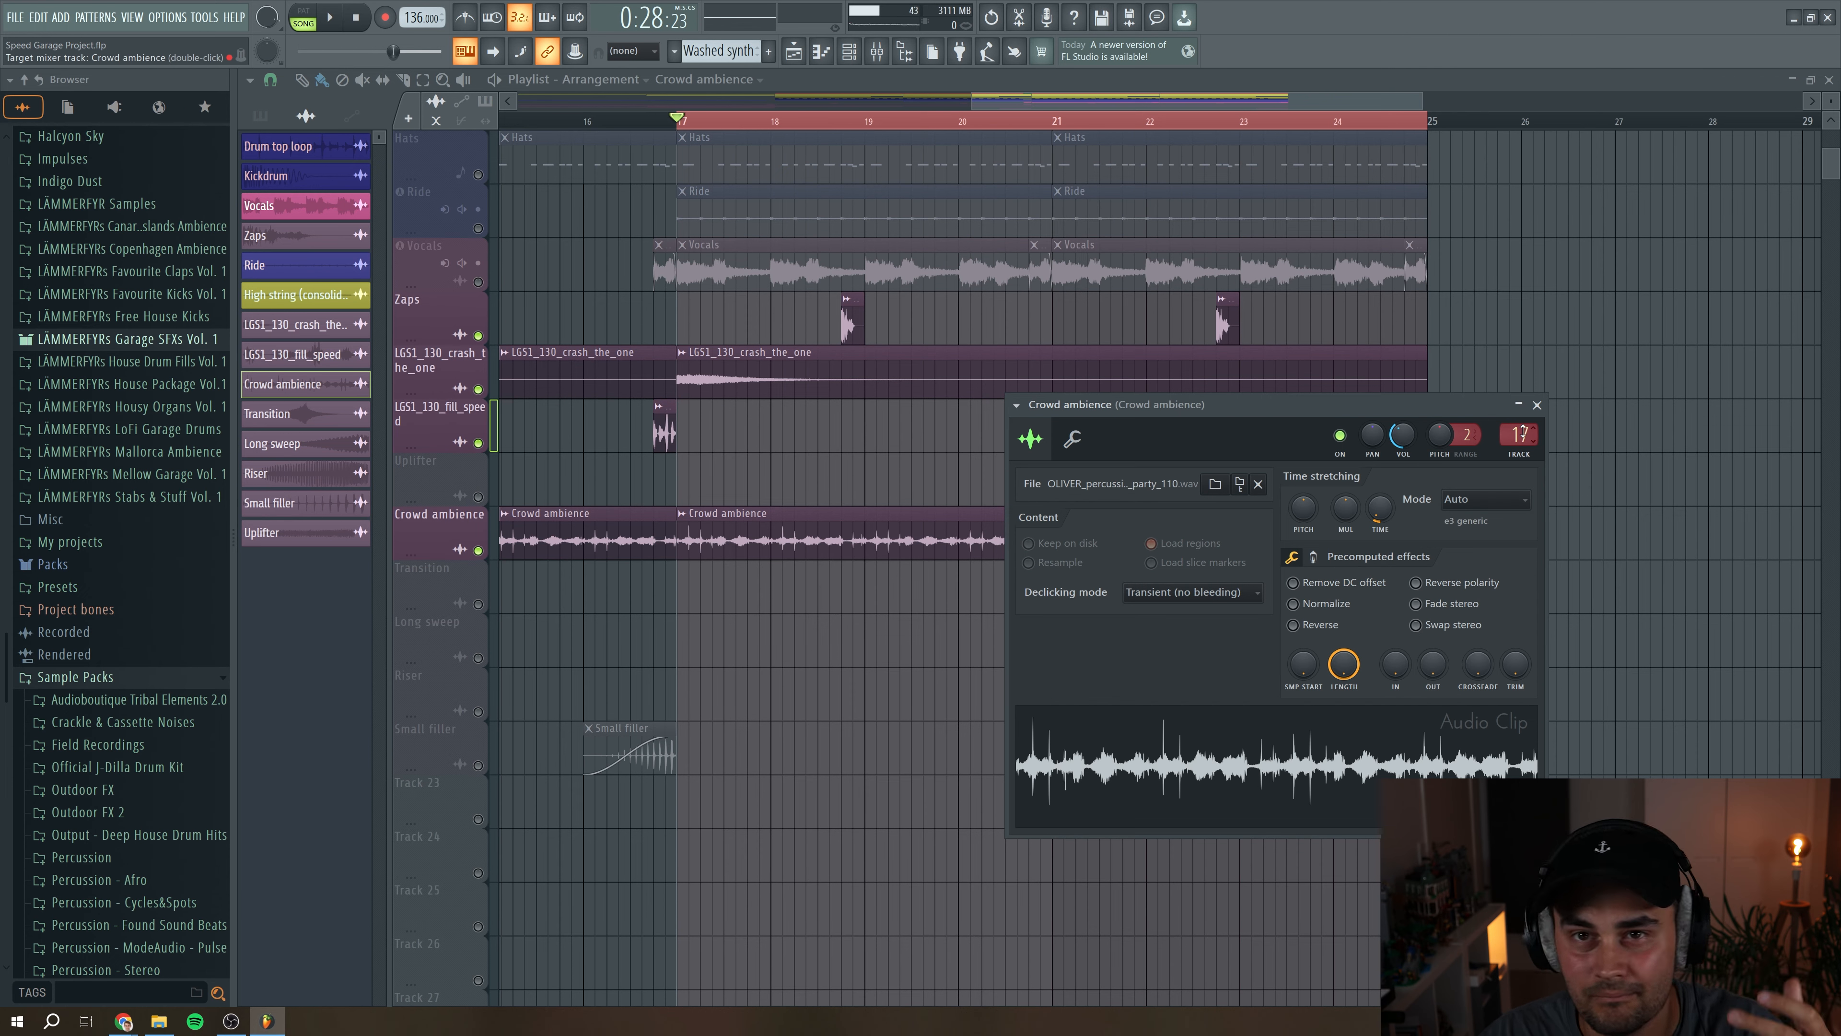
Step: Inspect the Fruity parametric EQ 2 and VolumeShaper3 on the Crowd ambience mixer channel, then close both plugins and the mixer
double_click(1519, 434)
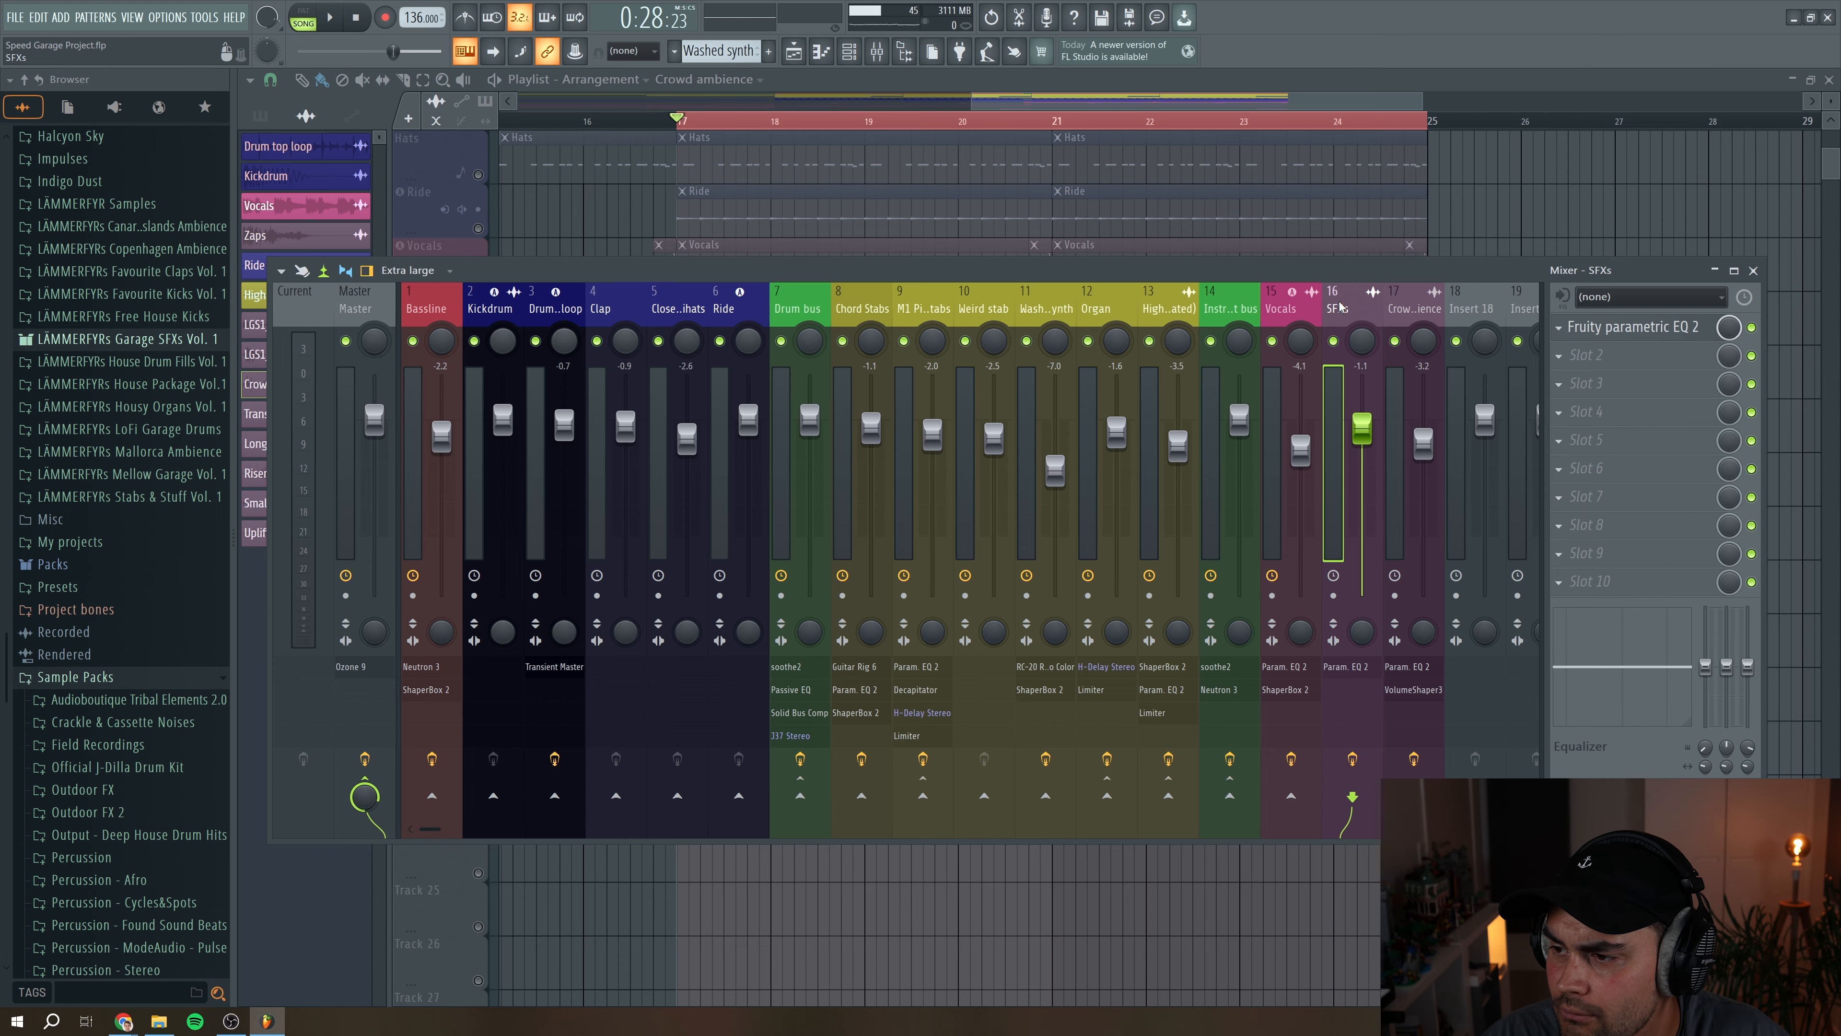
click(1638, 331)
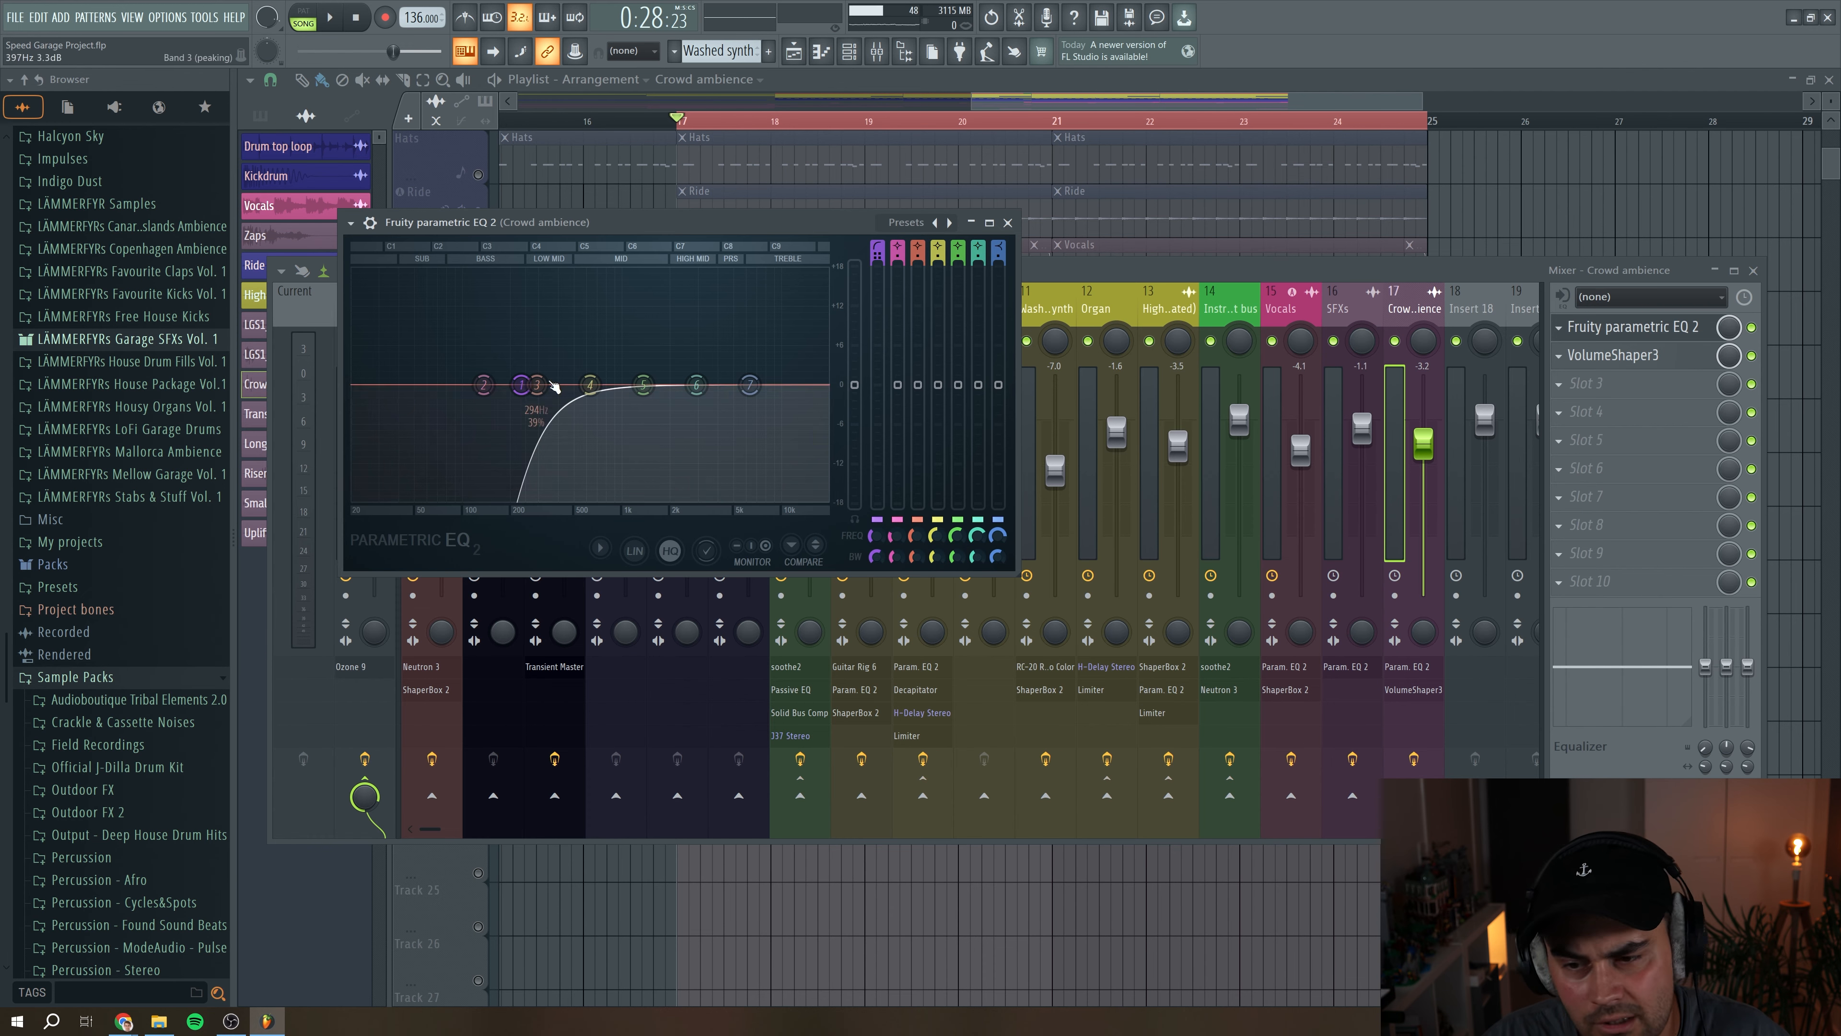
click(1008, 222)
click(1629, 363)
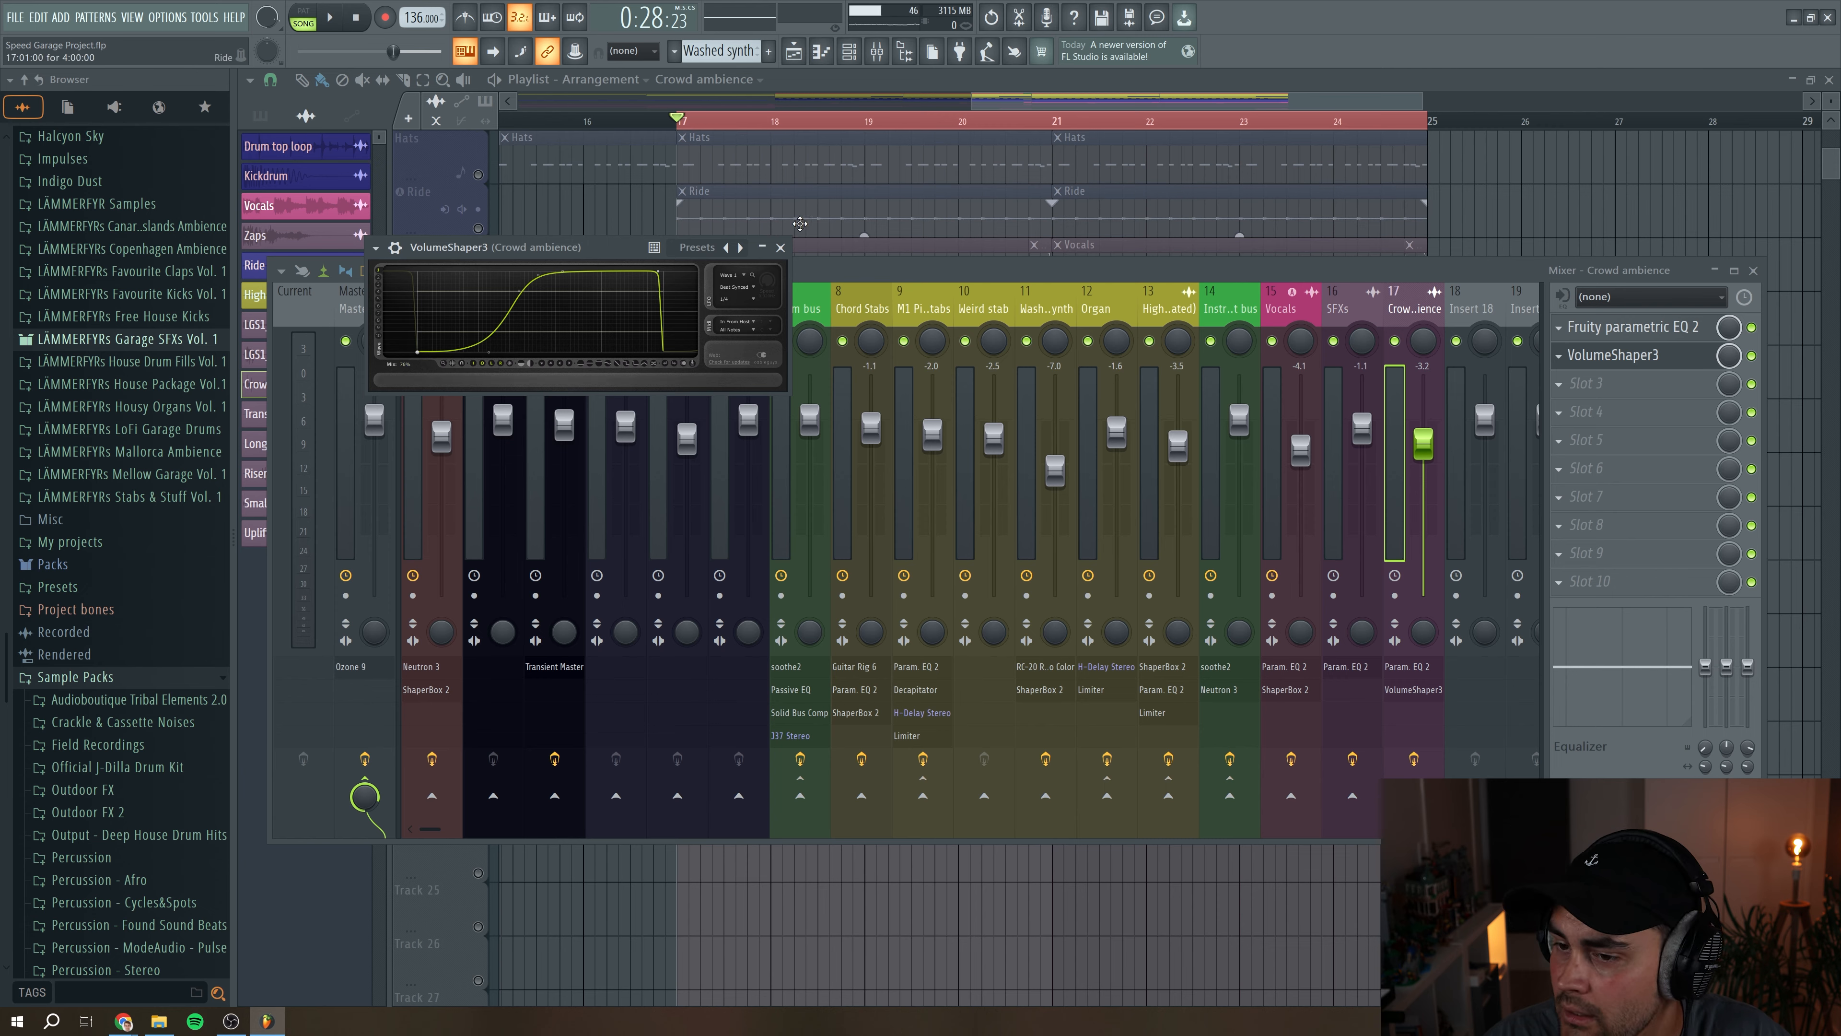
click(780, 246)
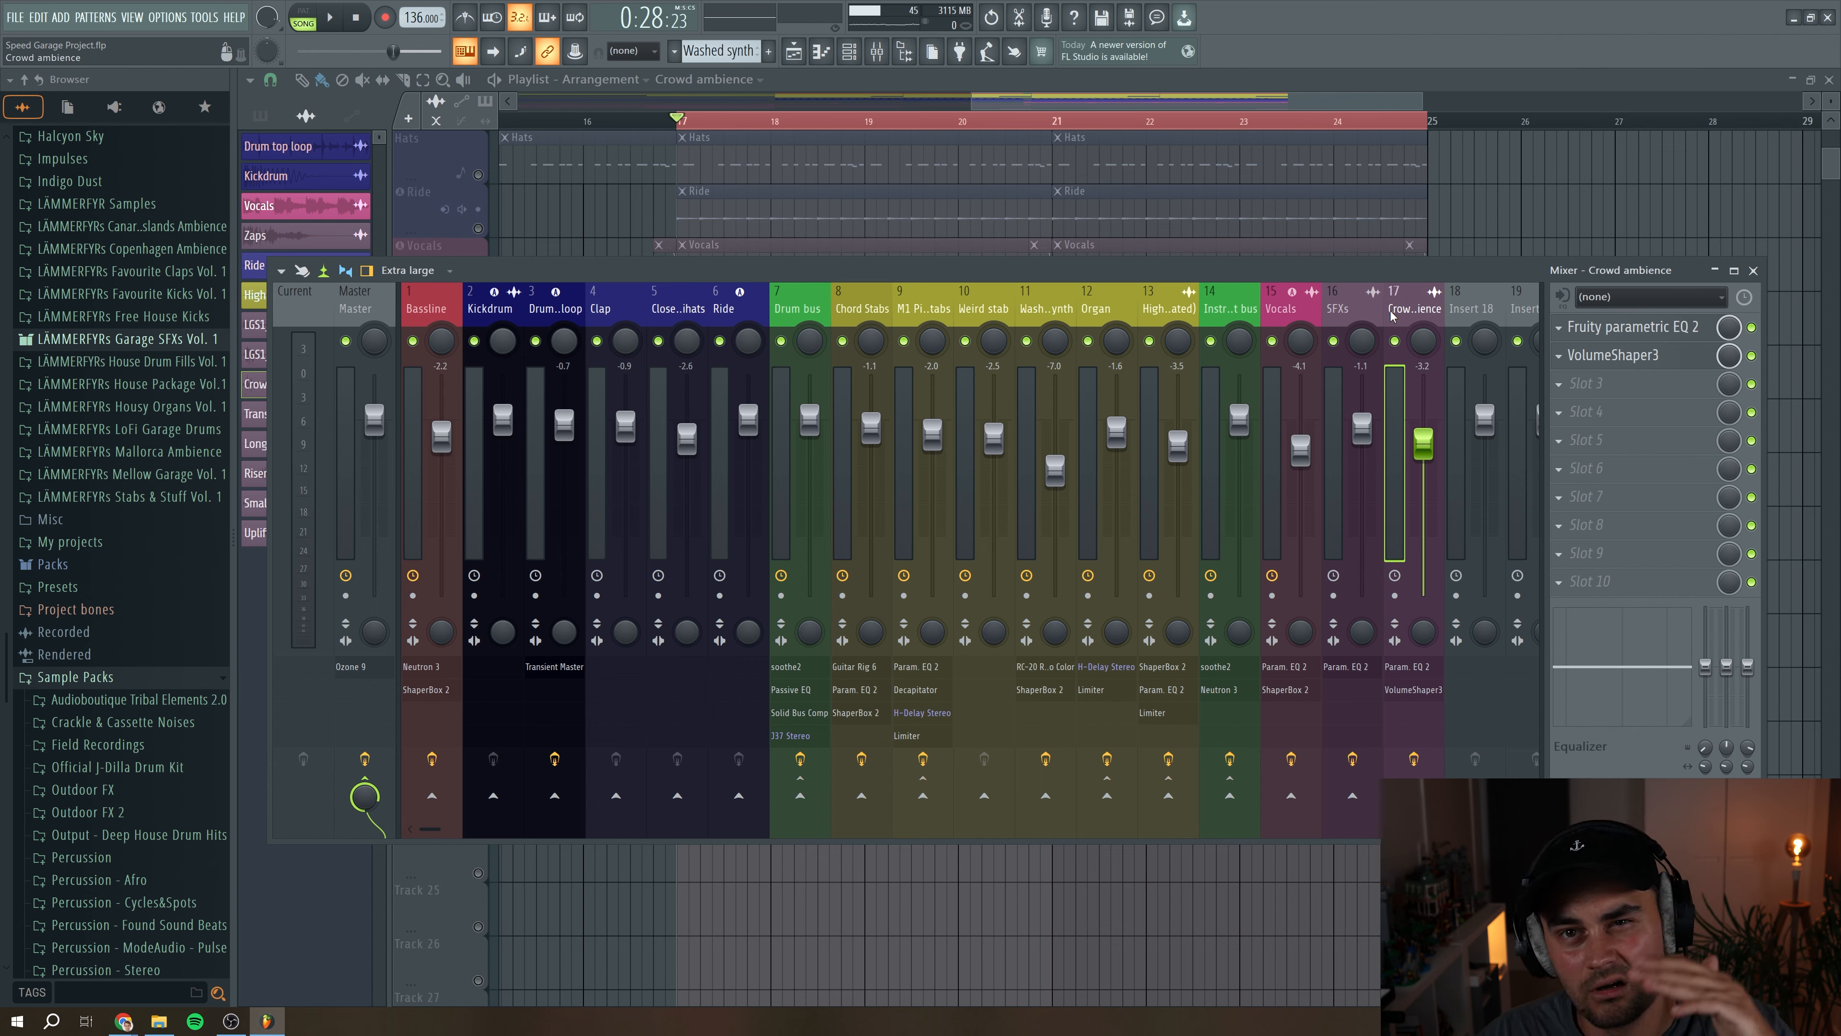
key(F9)
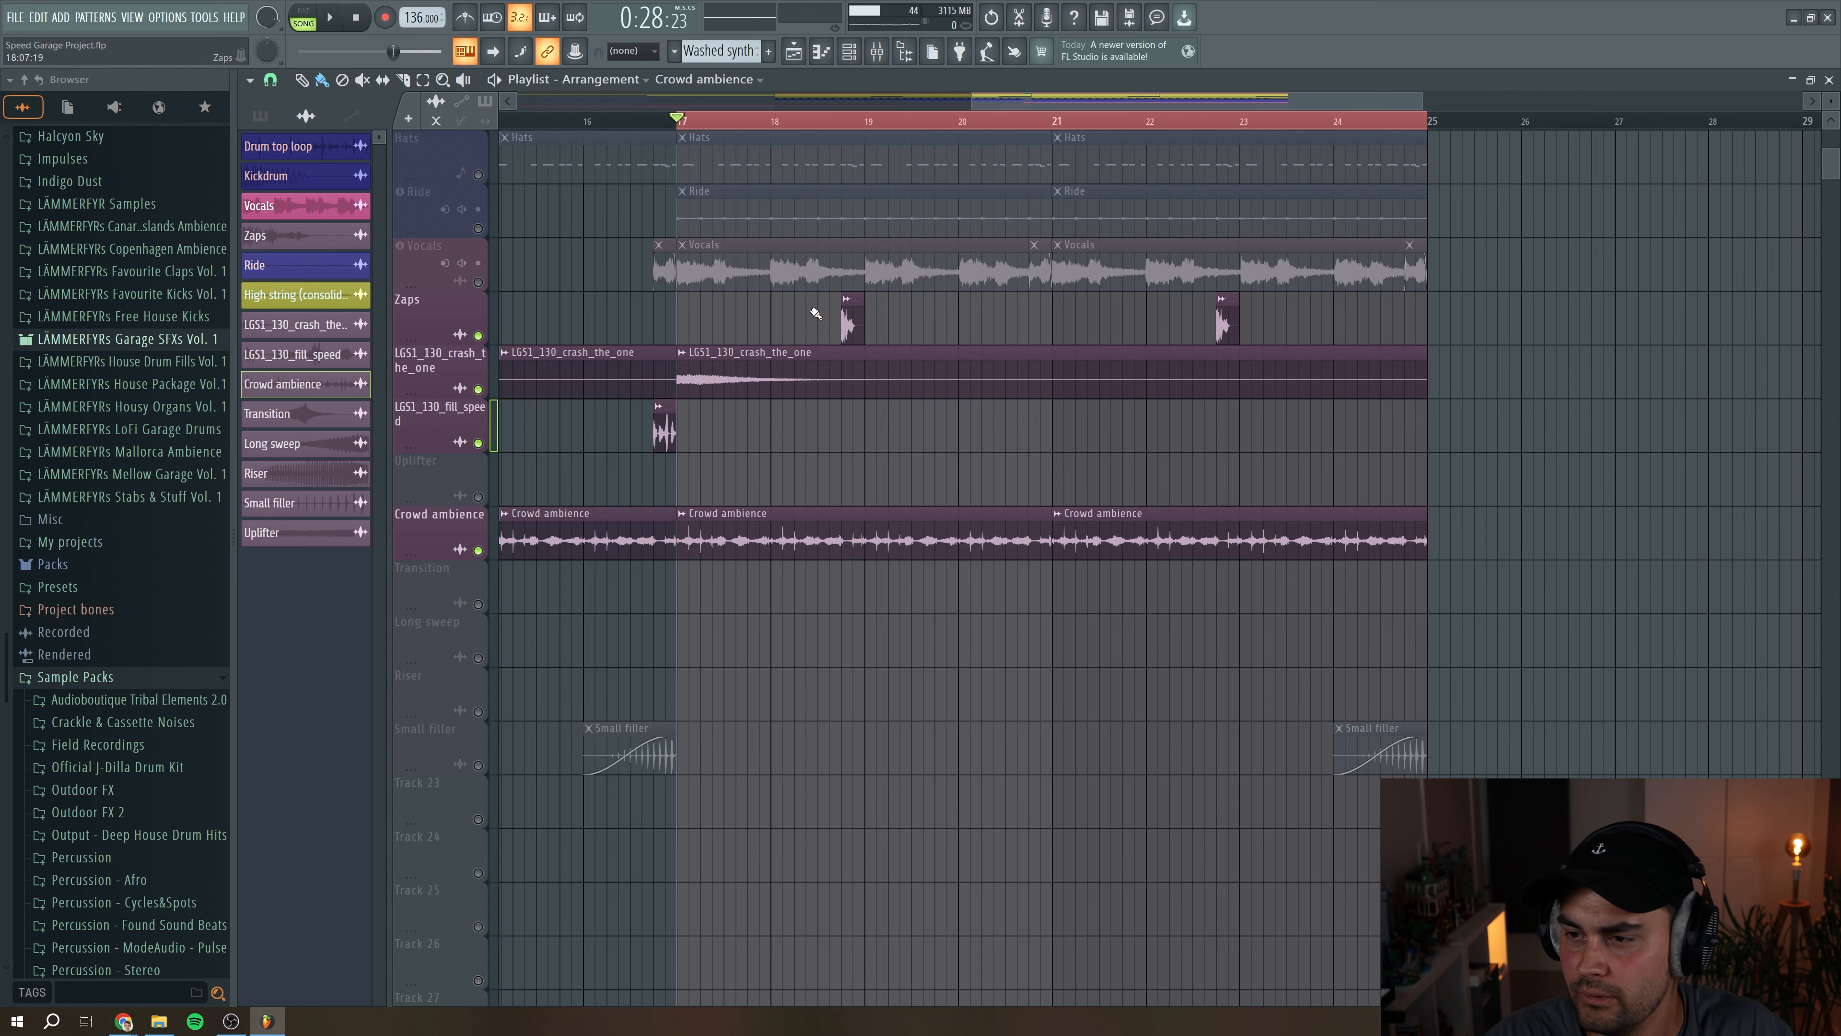
Step: Activate the Uplifter track and listen to a short section from the middle of bar 2, then stop playback
drag(970, 102, 989, 356)
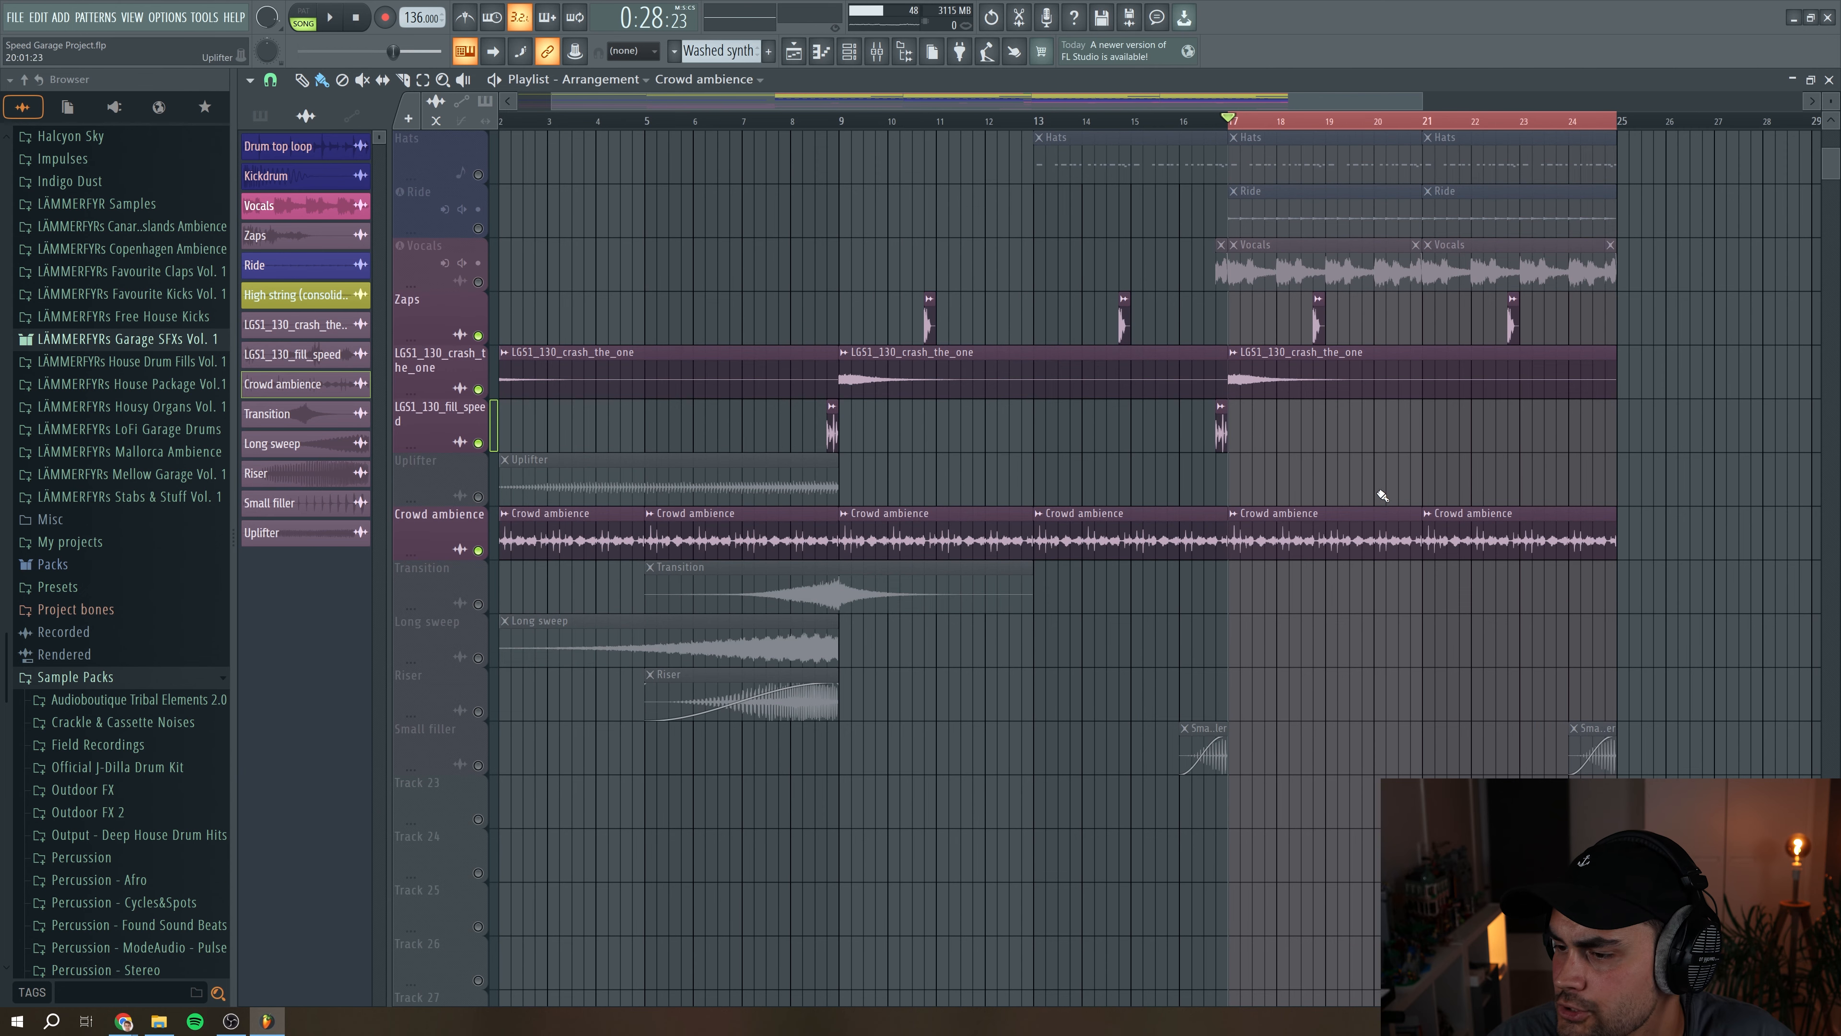
drag(934, 108, 716, 116)
drag(585, 121, 572, 122)
scroll(674, 398, up, 3)
scroll(688, 399, down, 4)
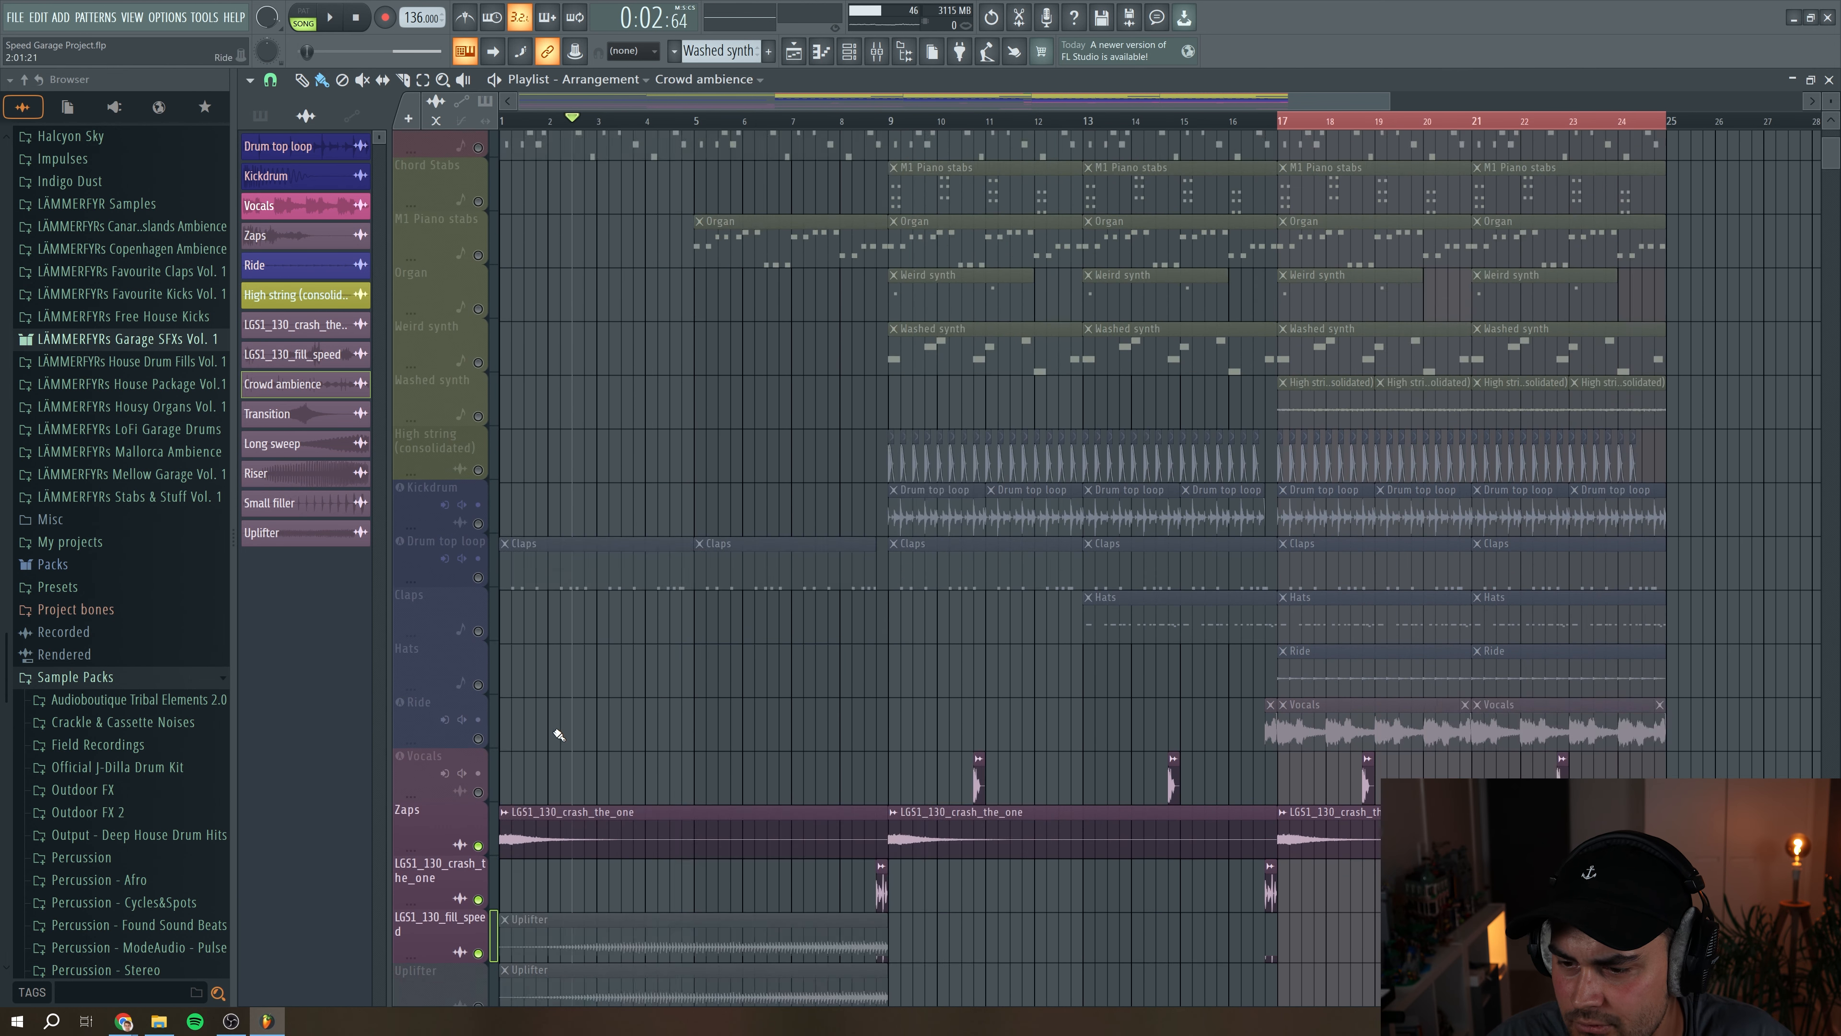
click(479, 389)
key(space)
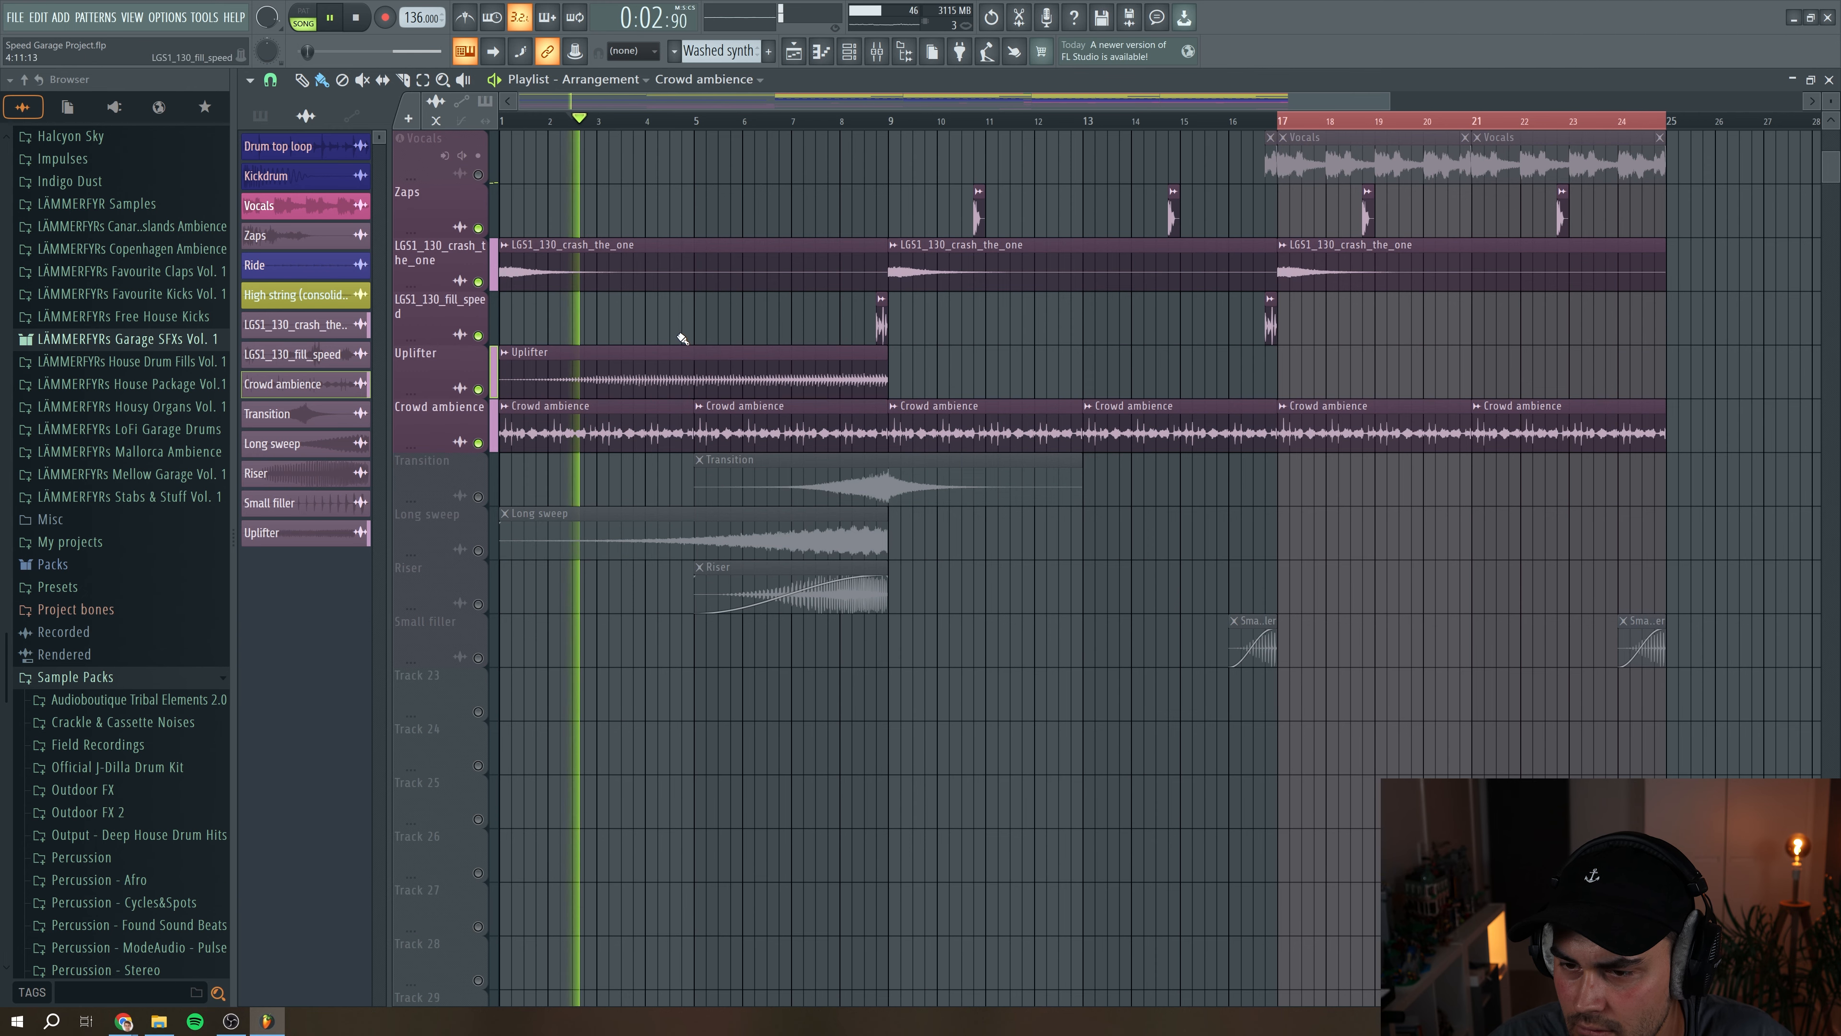
key(space)
Step: Activate the Transition track and listen to its build-up from within bar 7, then stop playback
click(479, 496)
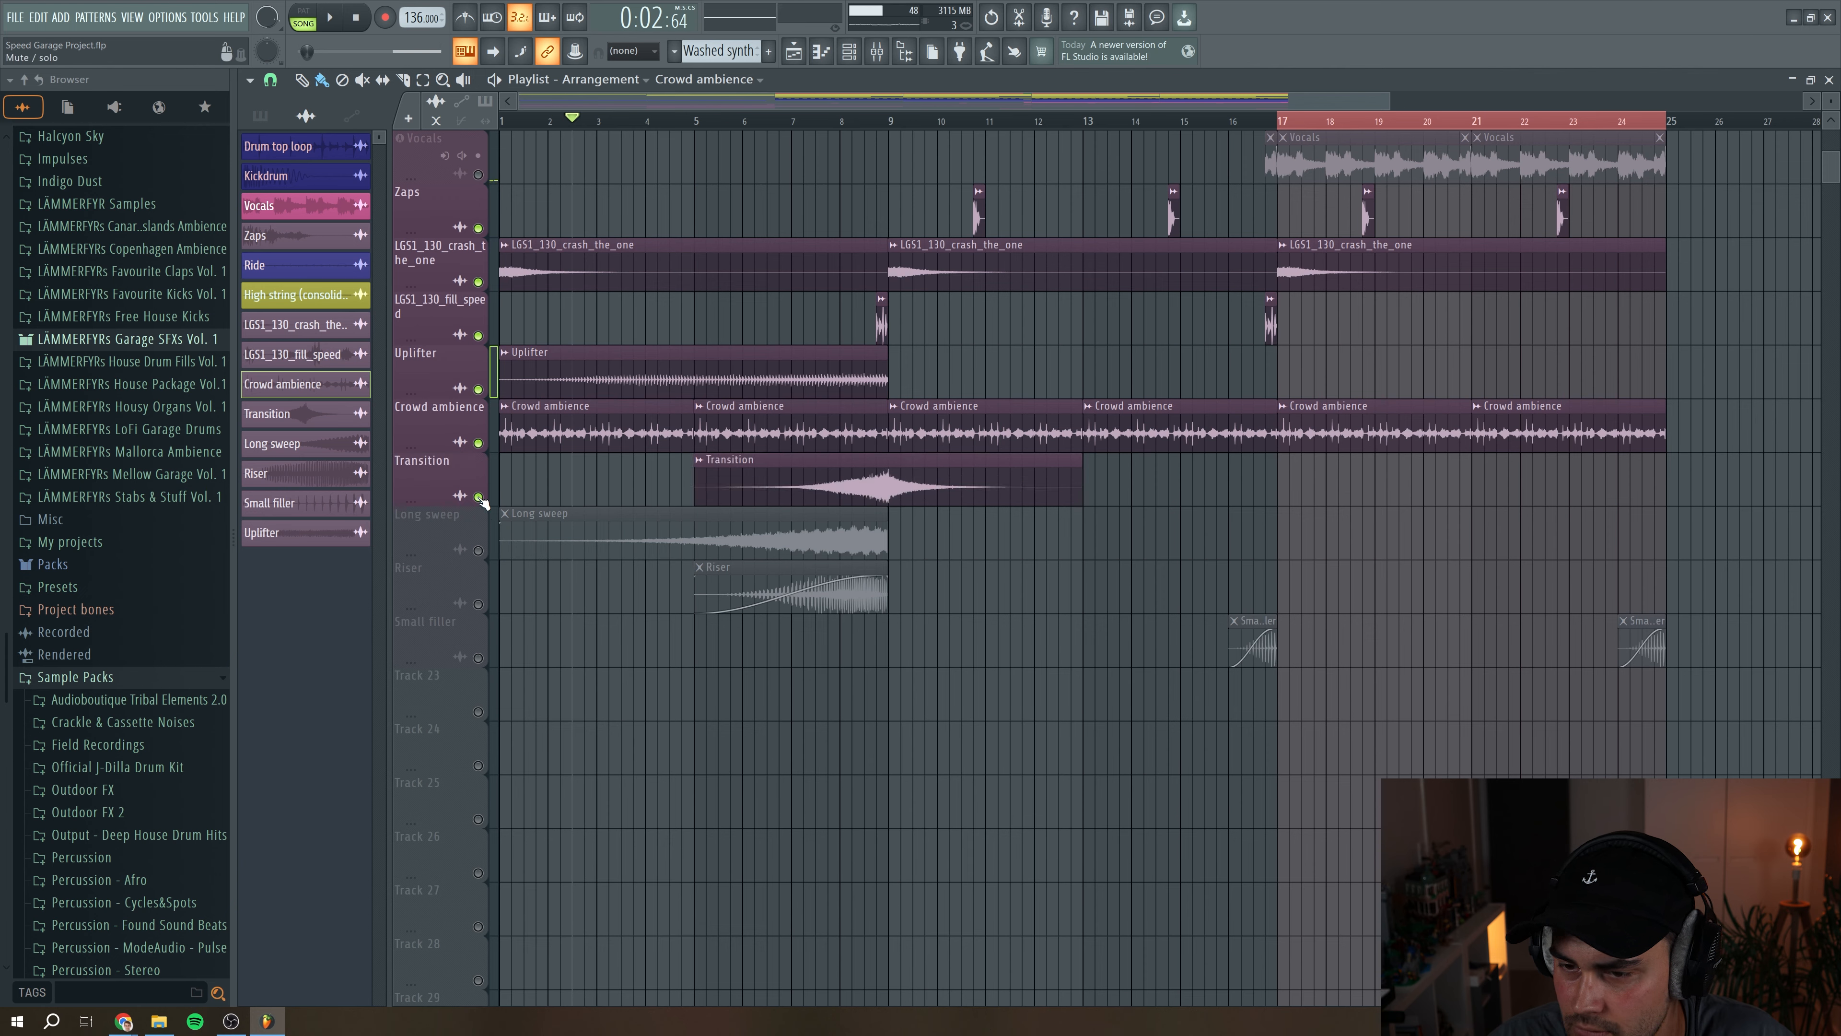
click(821, 125)
key(space)
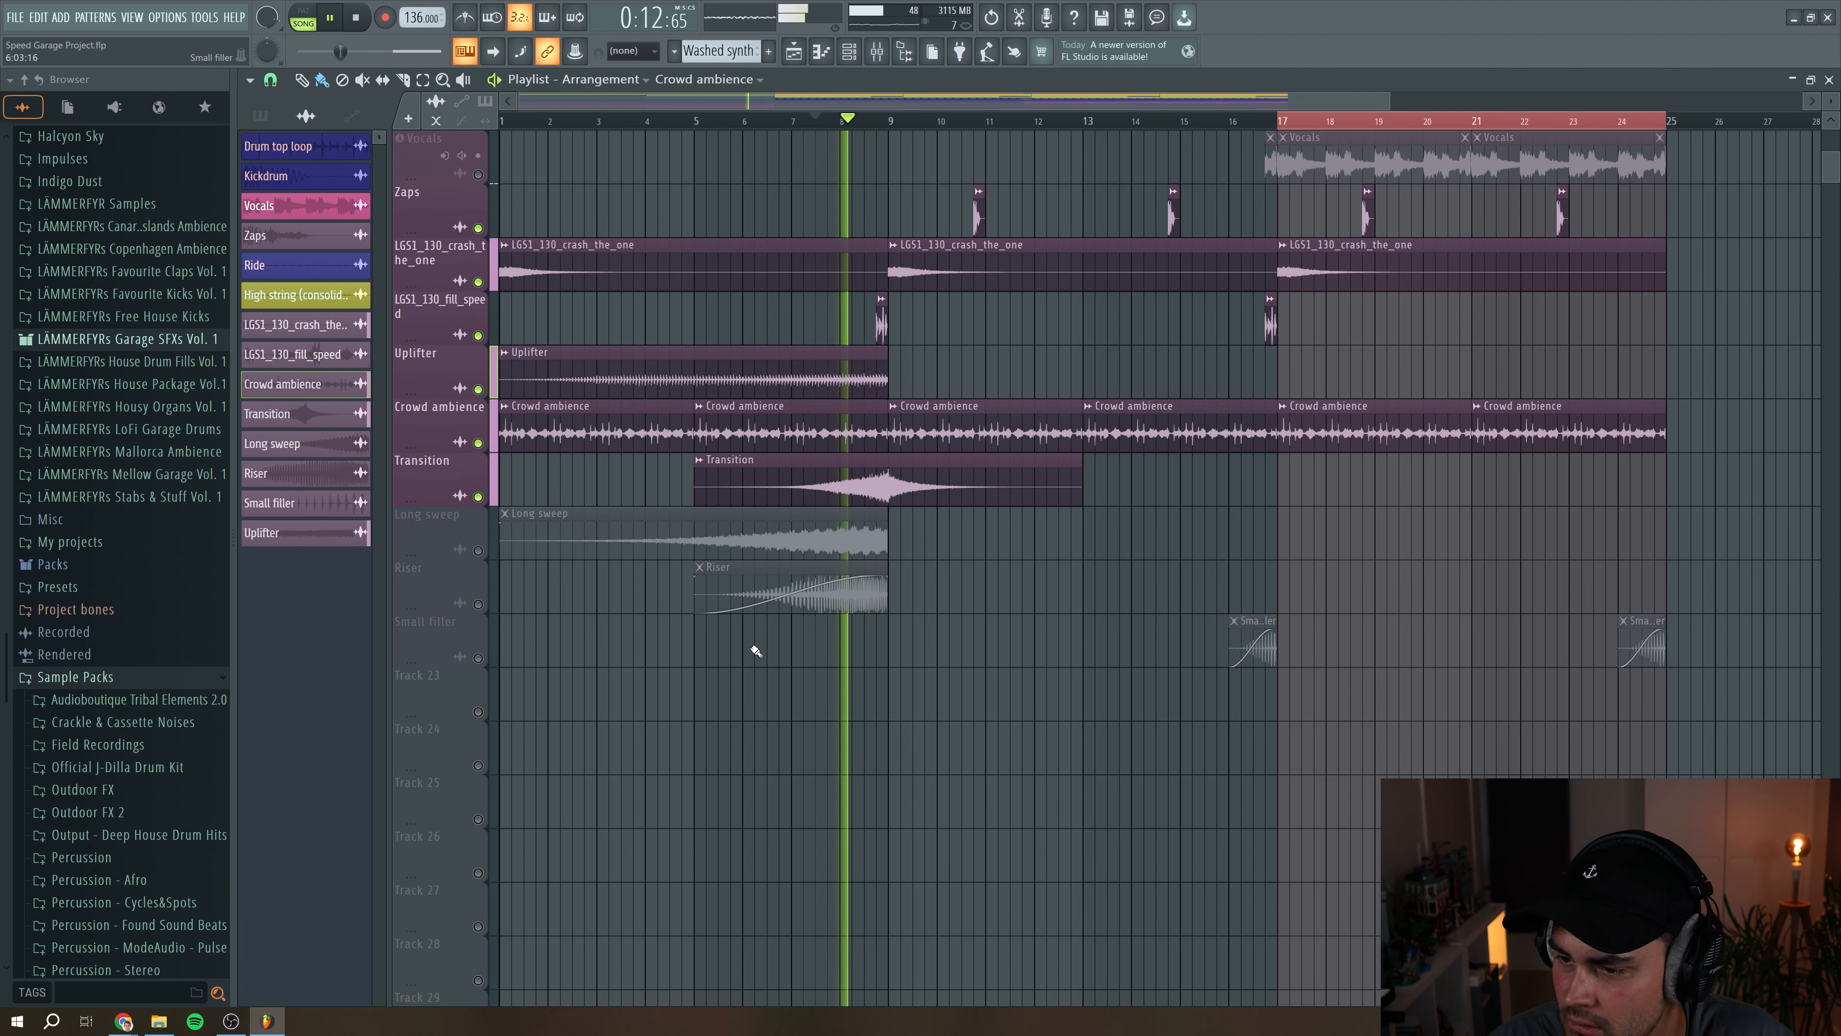
key(space)
Step: Activate the Long sweep track and then the Riser track, playing a short section from within bar 7 after each
click(479, 551)
key(space)
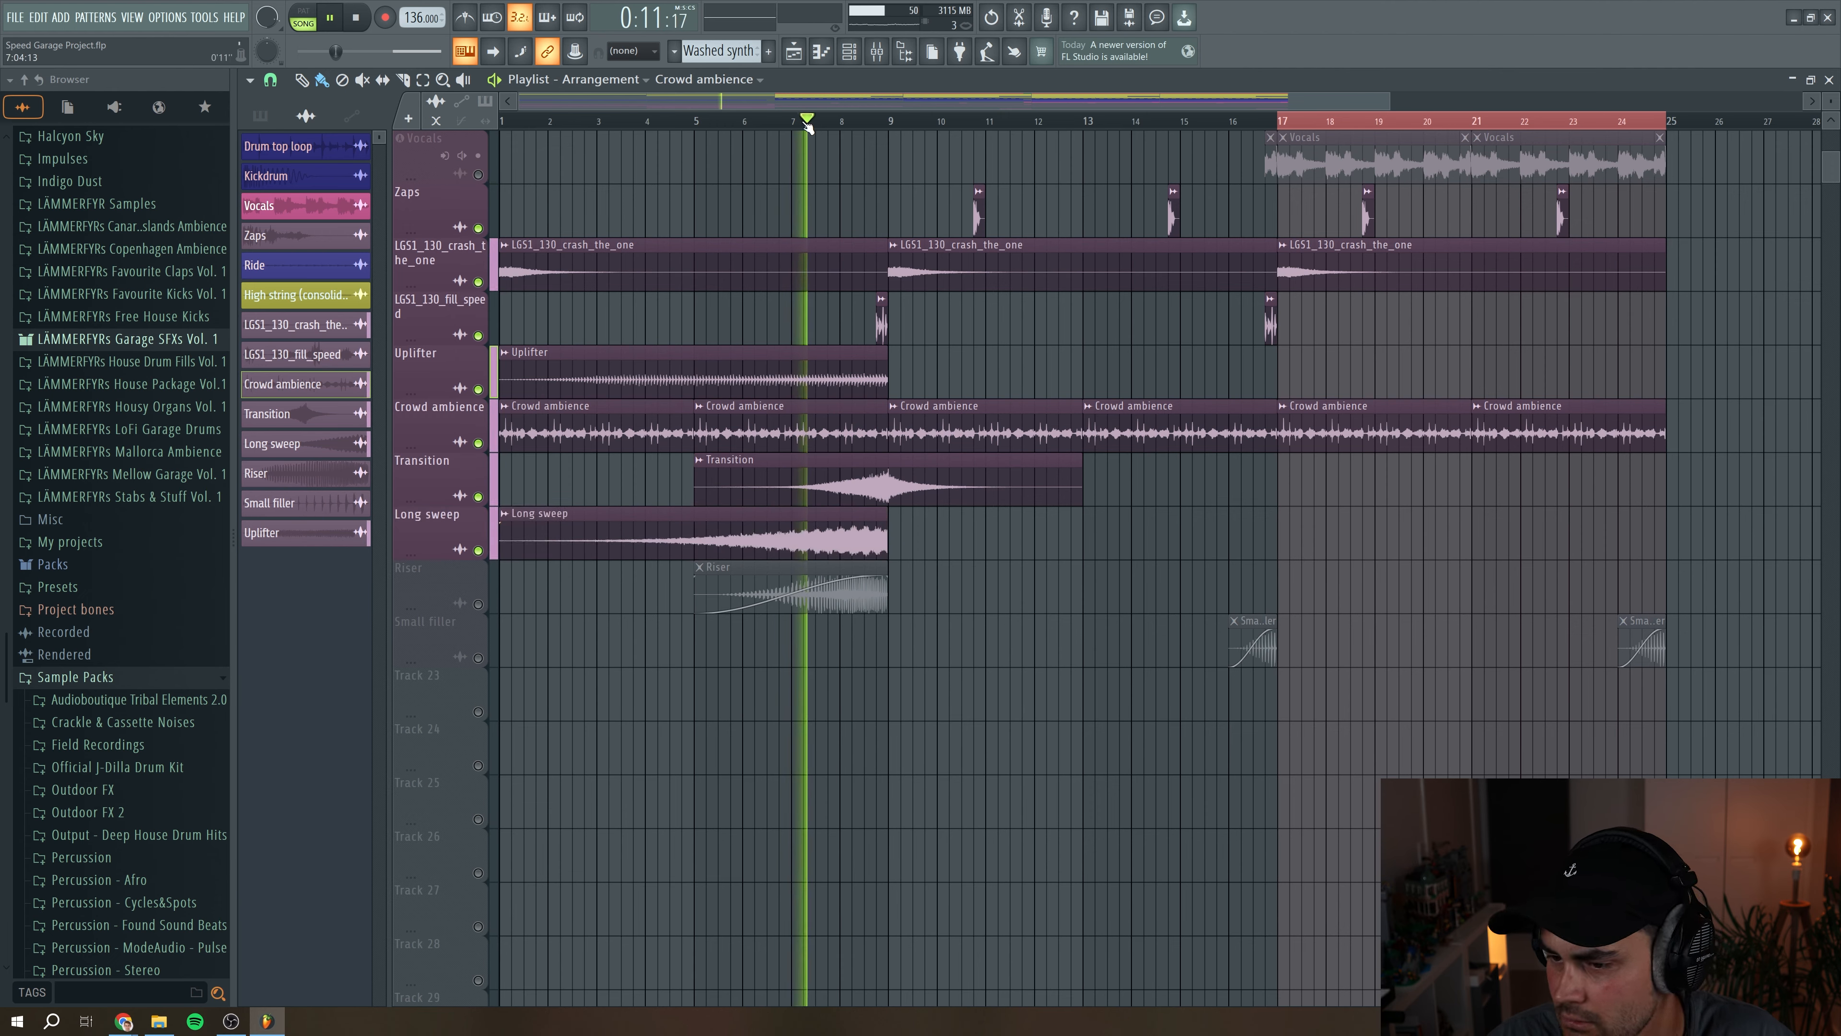
key(space)
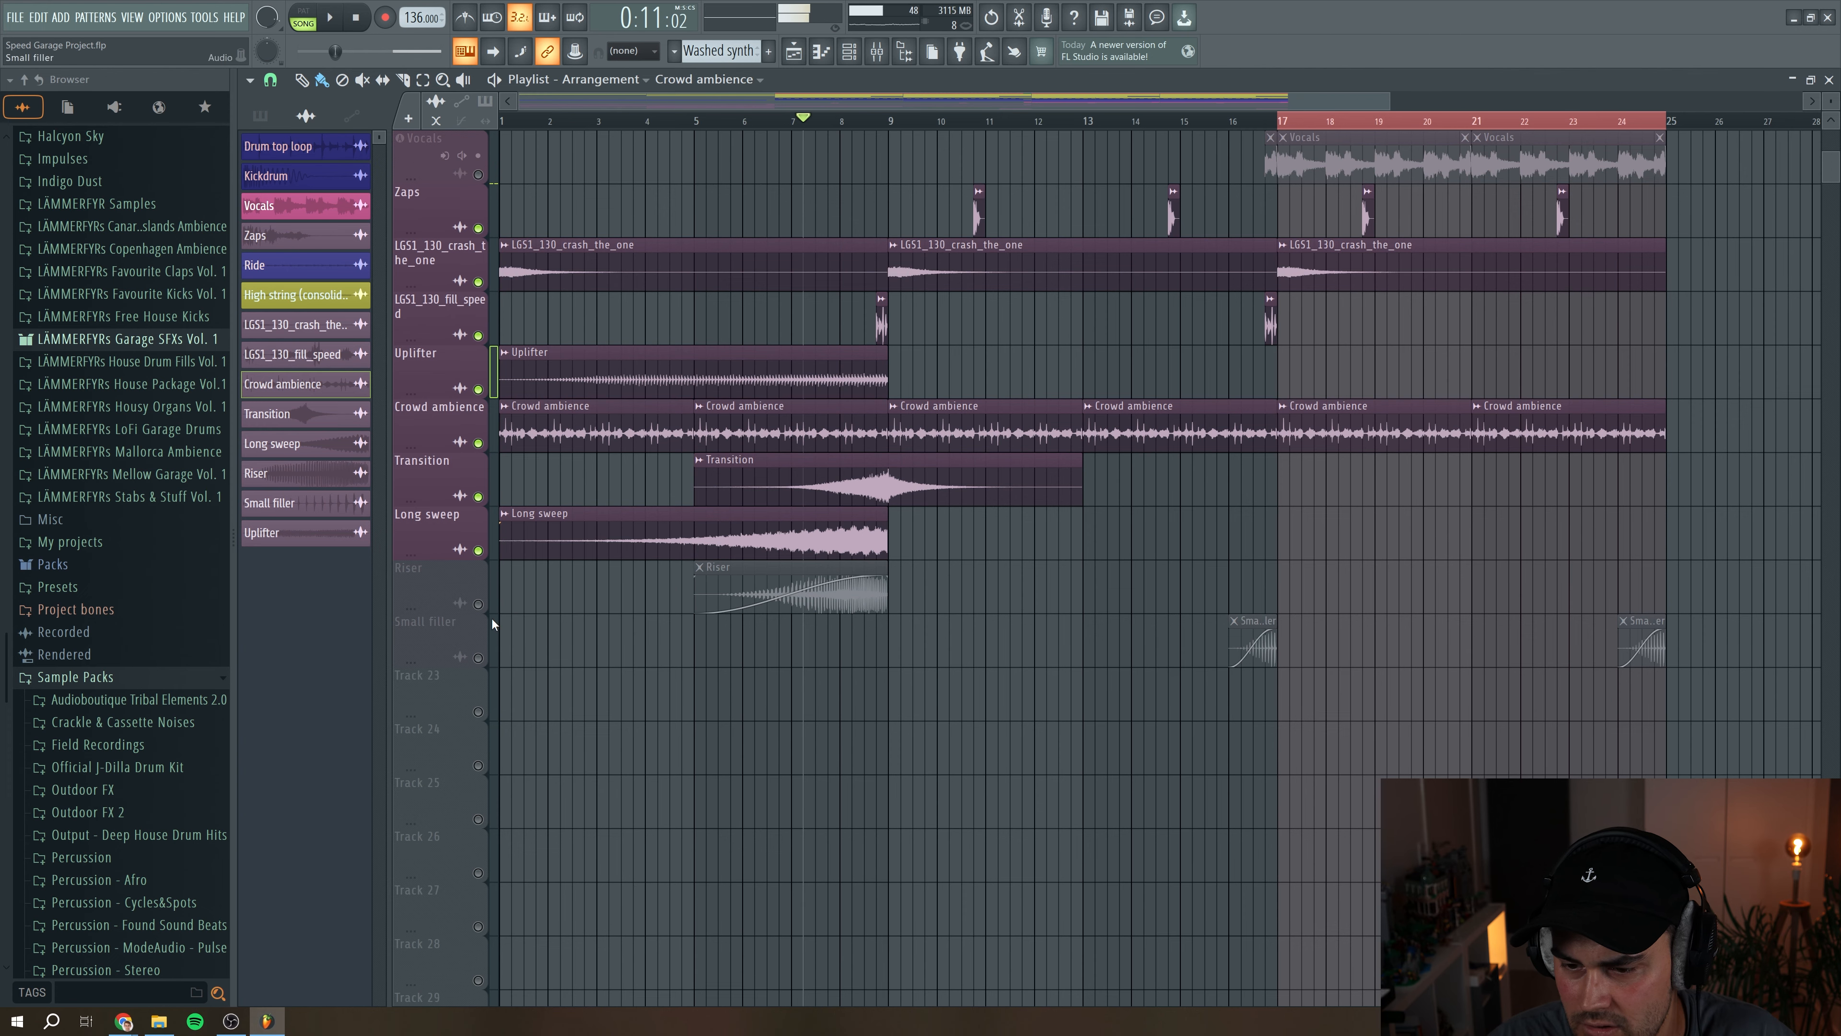
click(479, 604)
key(space)
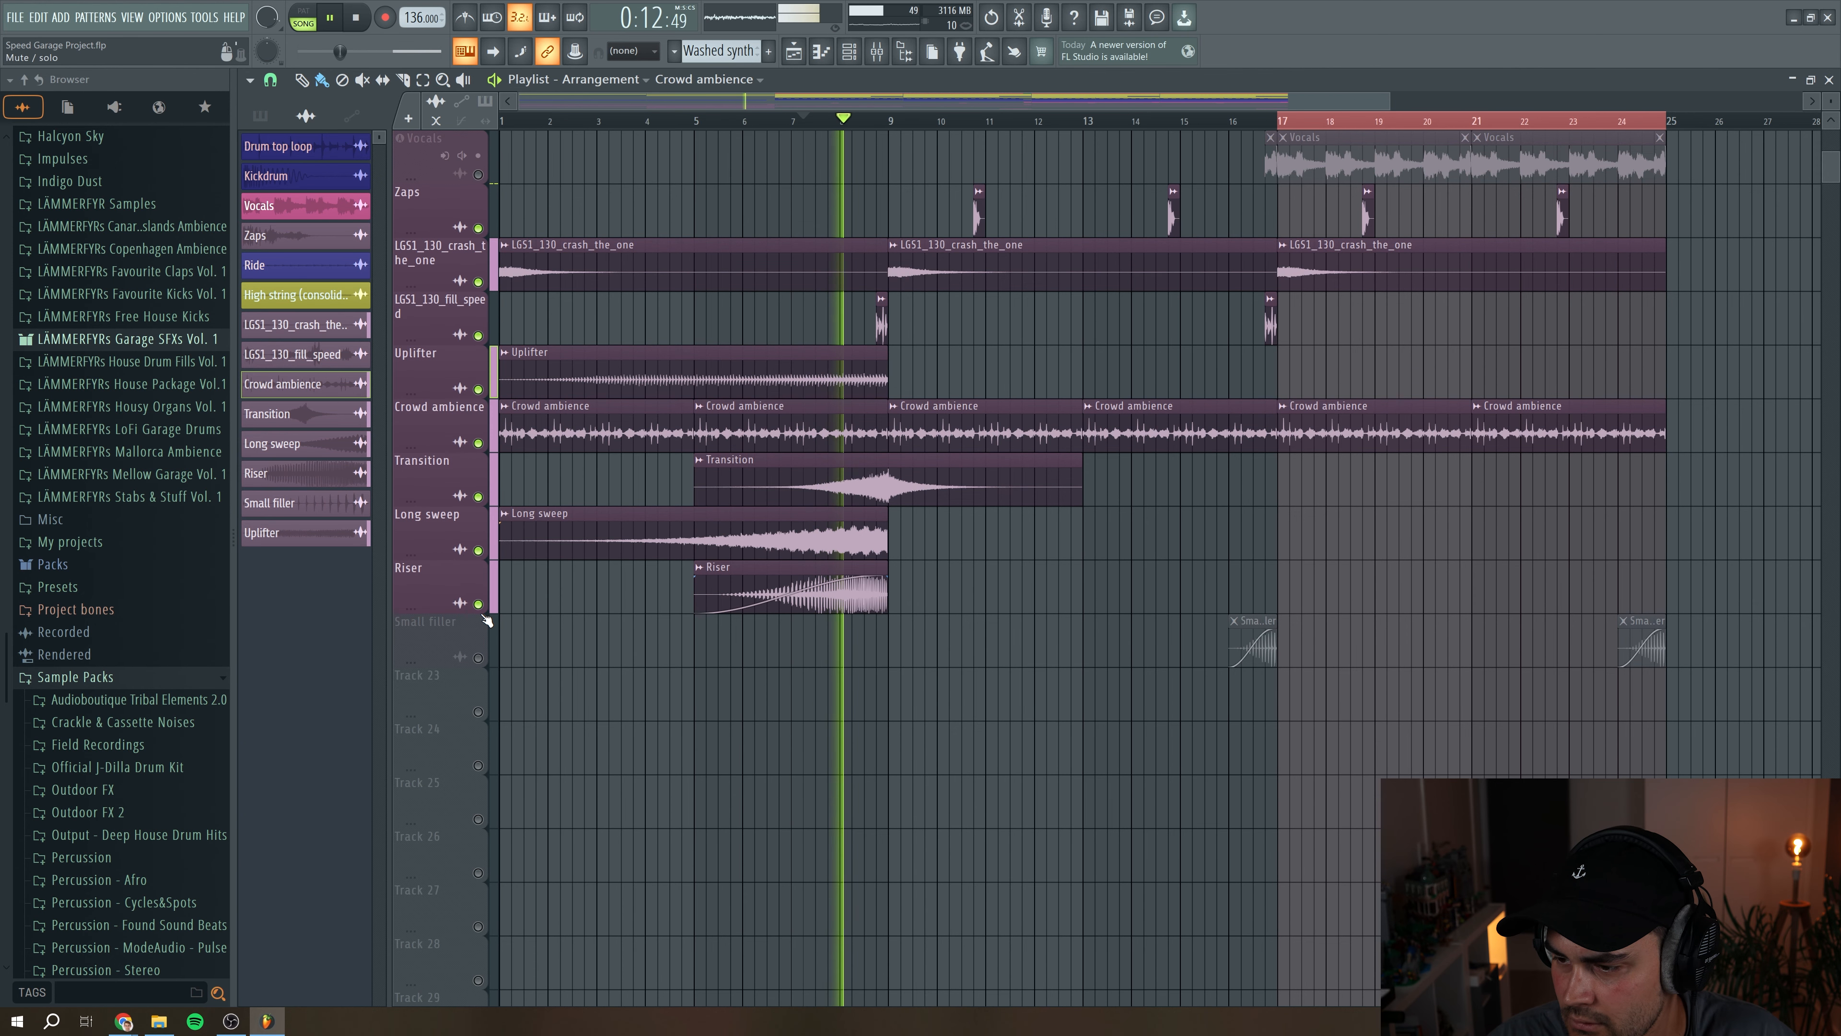
key(space)
Step: Activate the Small filler track and play its clip from just before bar 16, then stop and reactivate all tracks
click(478, 658)
click(1223, 121)
key(space)
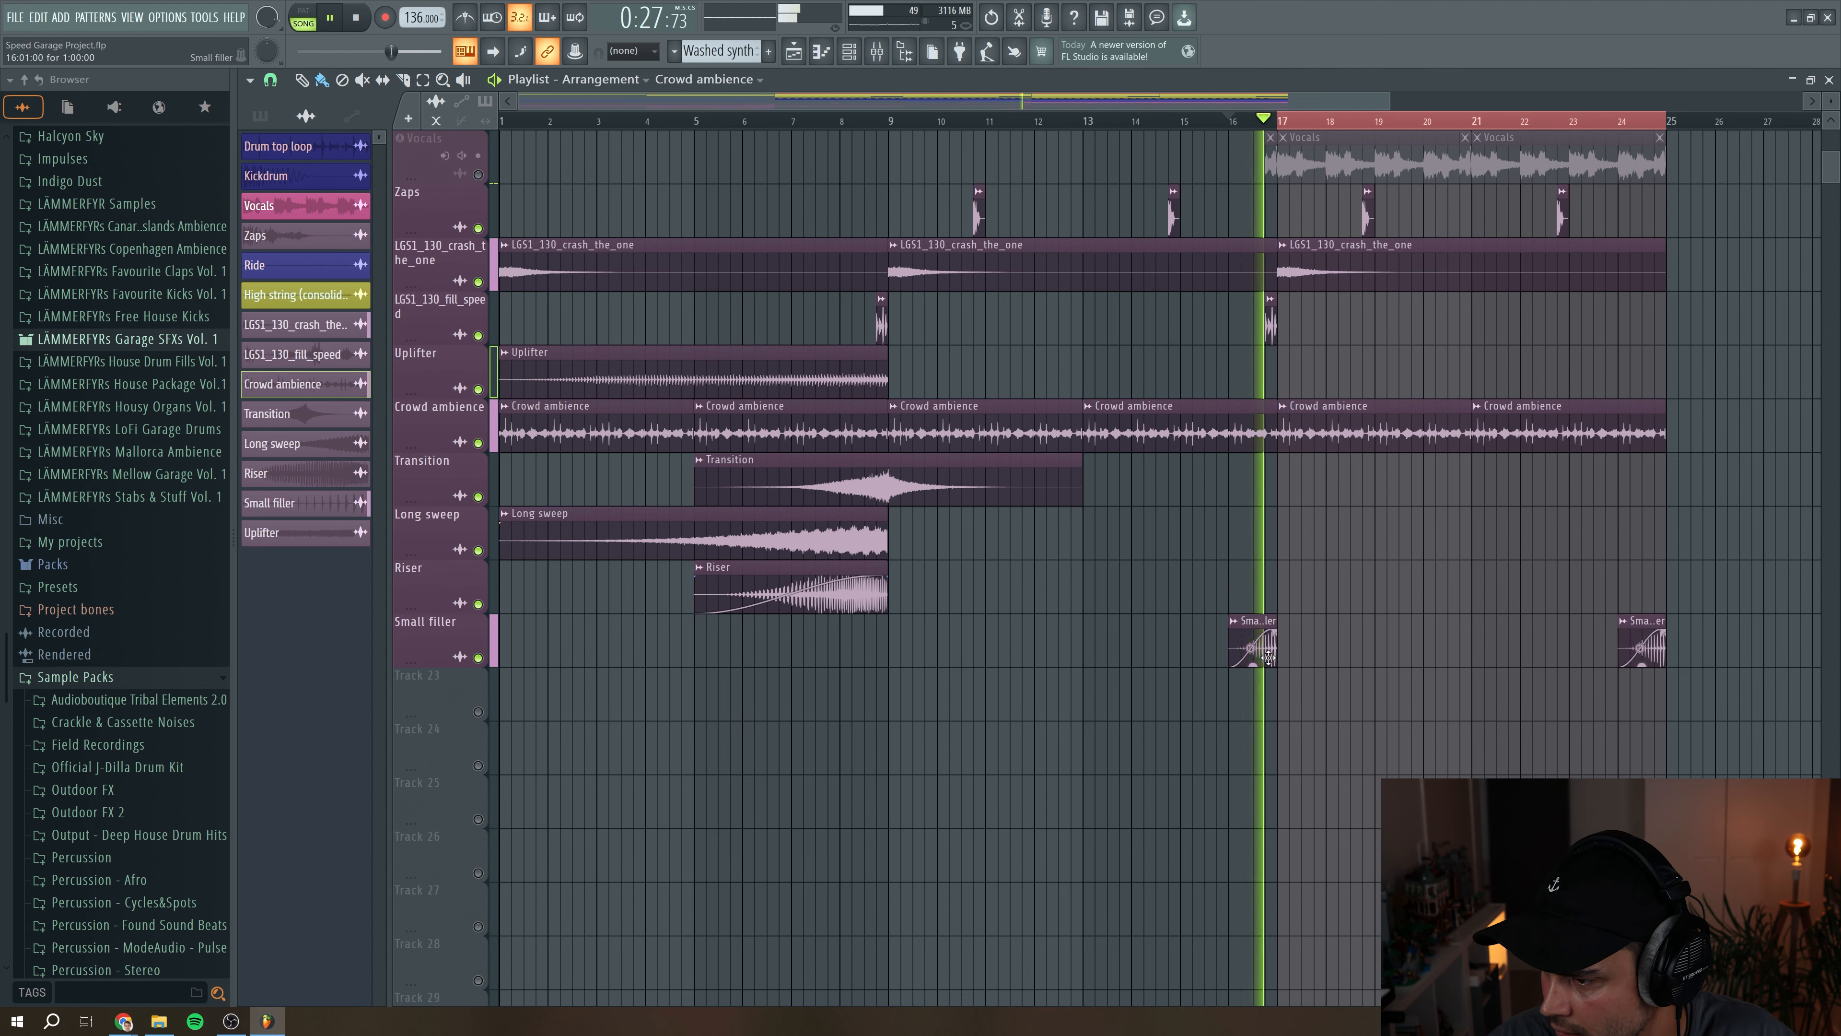
key(space)
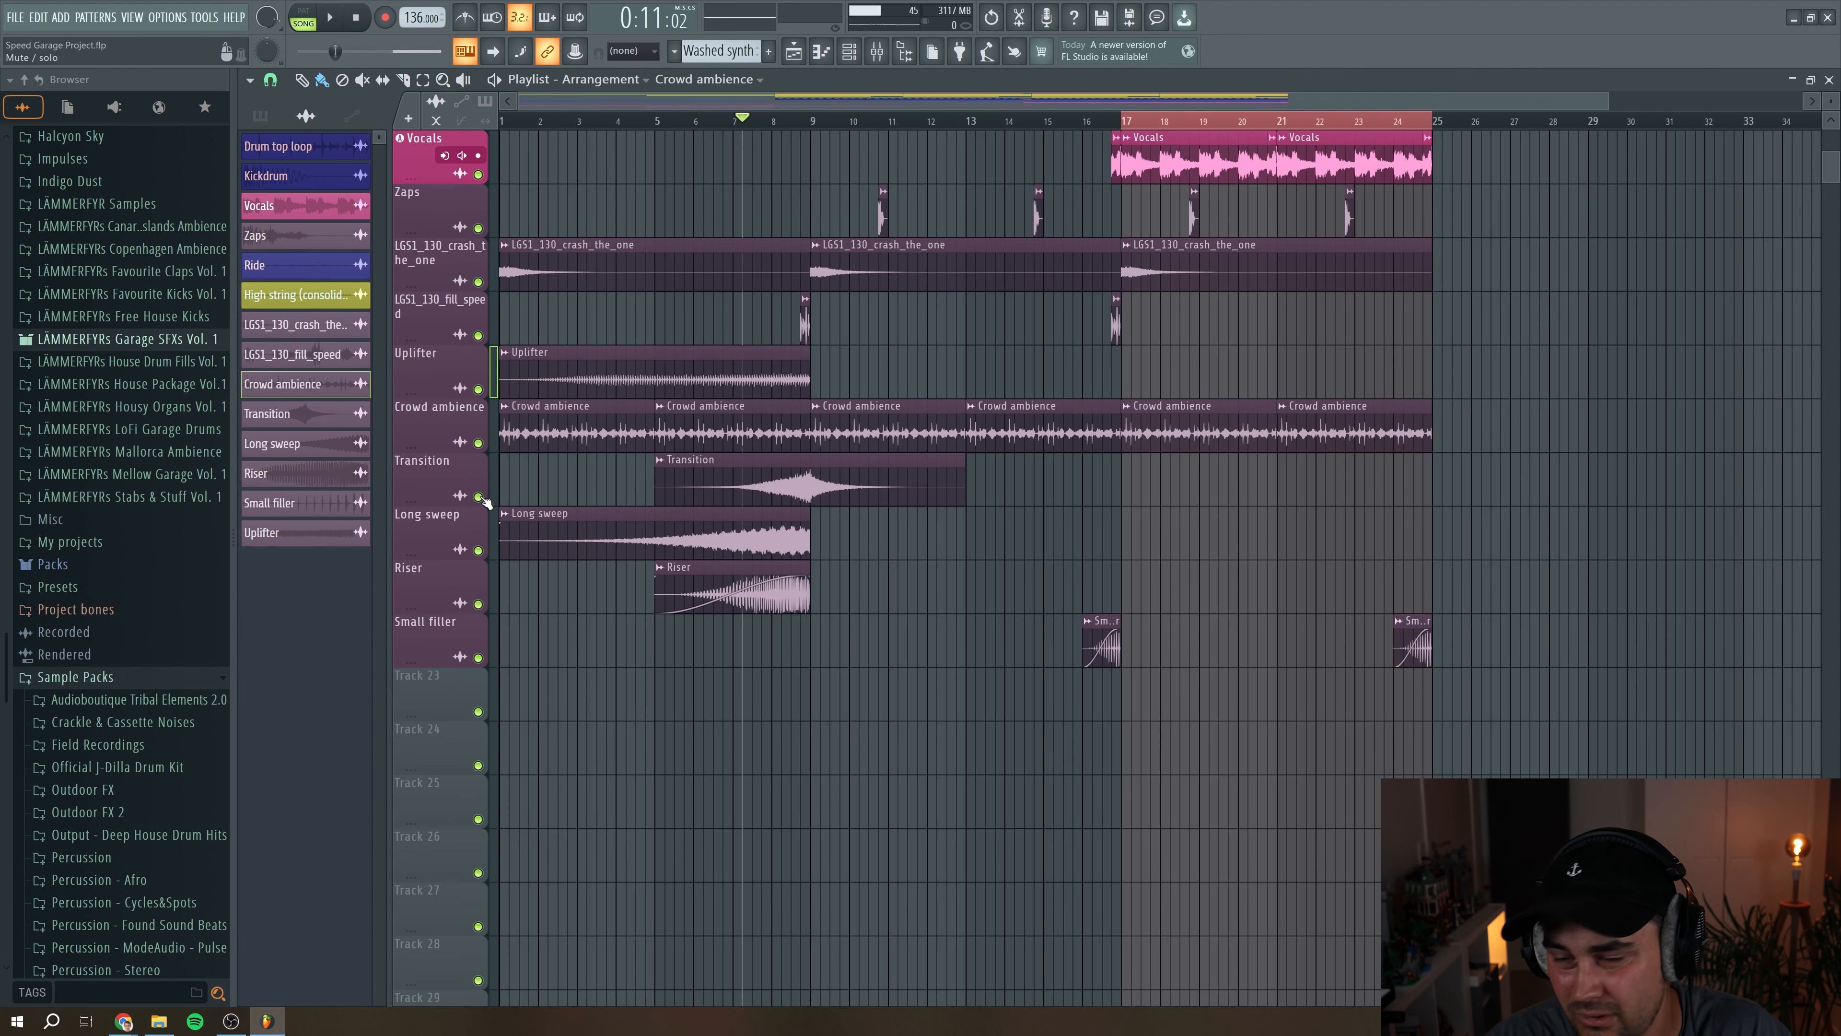
Step: Open the mixer, select the Instrument bus and inspect the settings of its soothe2 effect, then close the plugin
scroll(834, 636, up, 3)
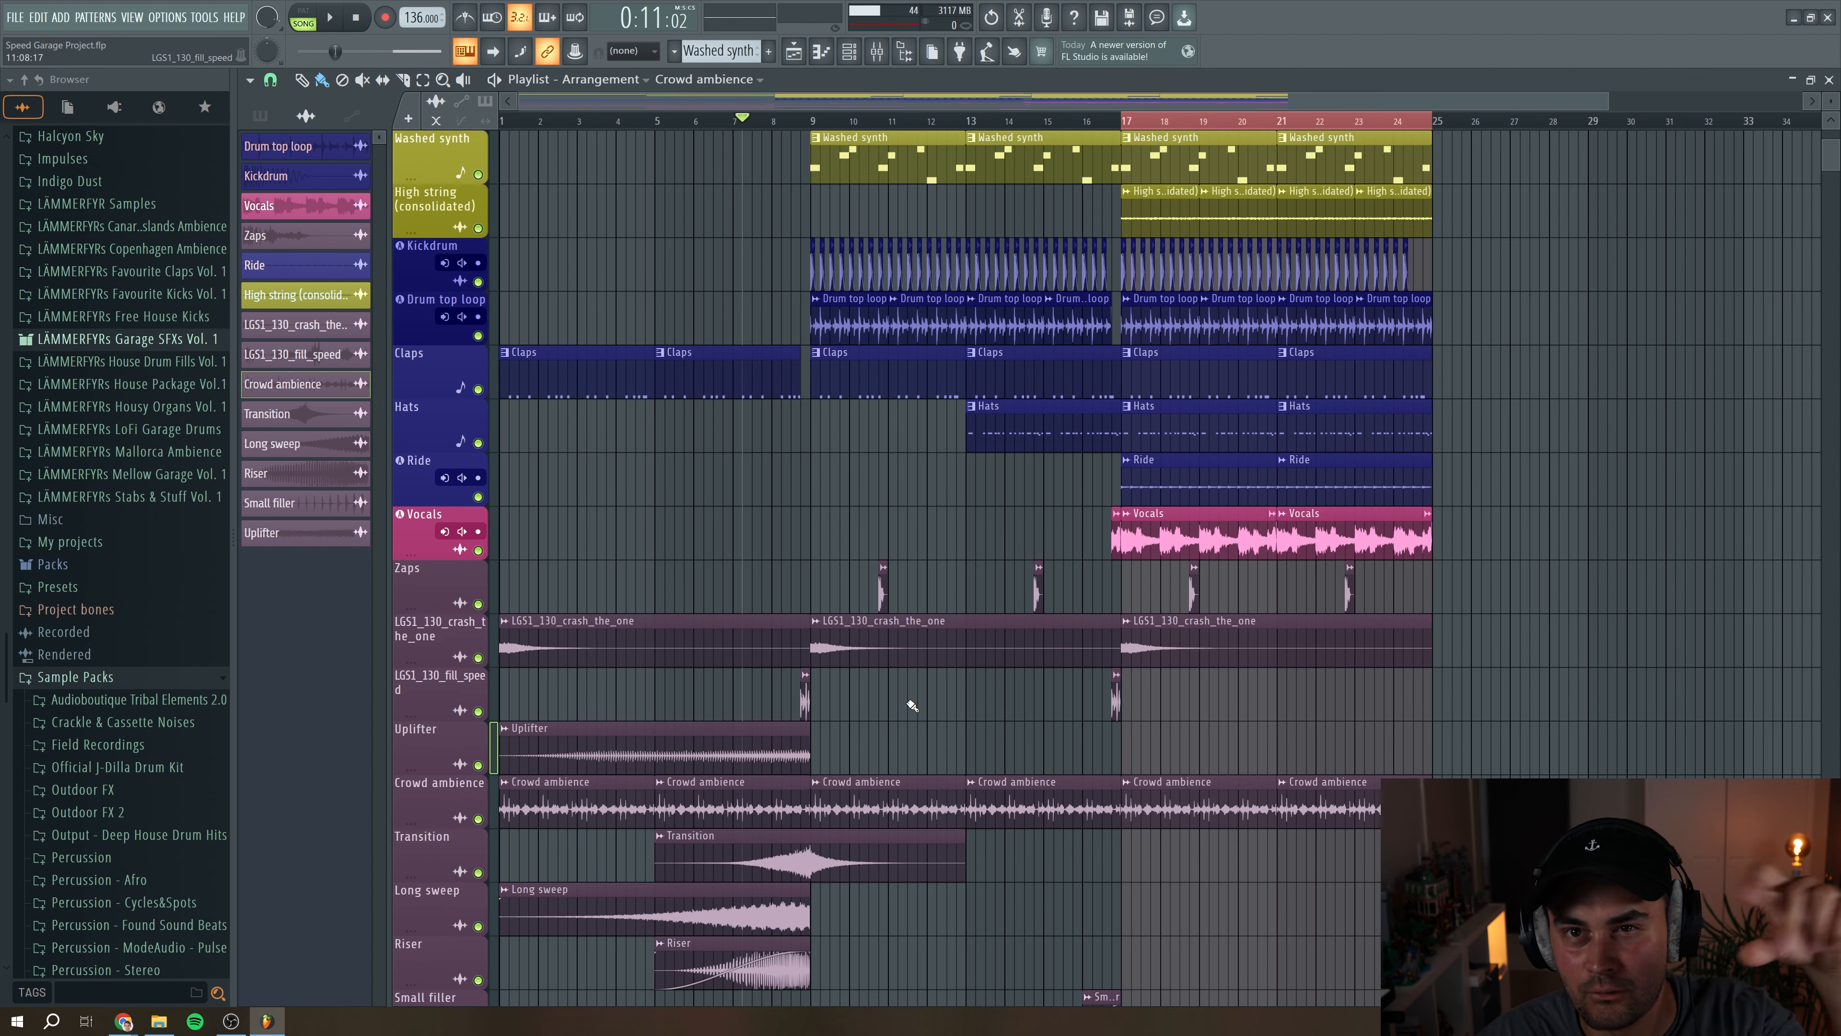
scroll(935, 686, up, 1)
scroll(937, 682, up, 5)
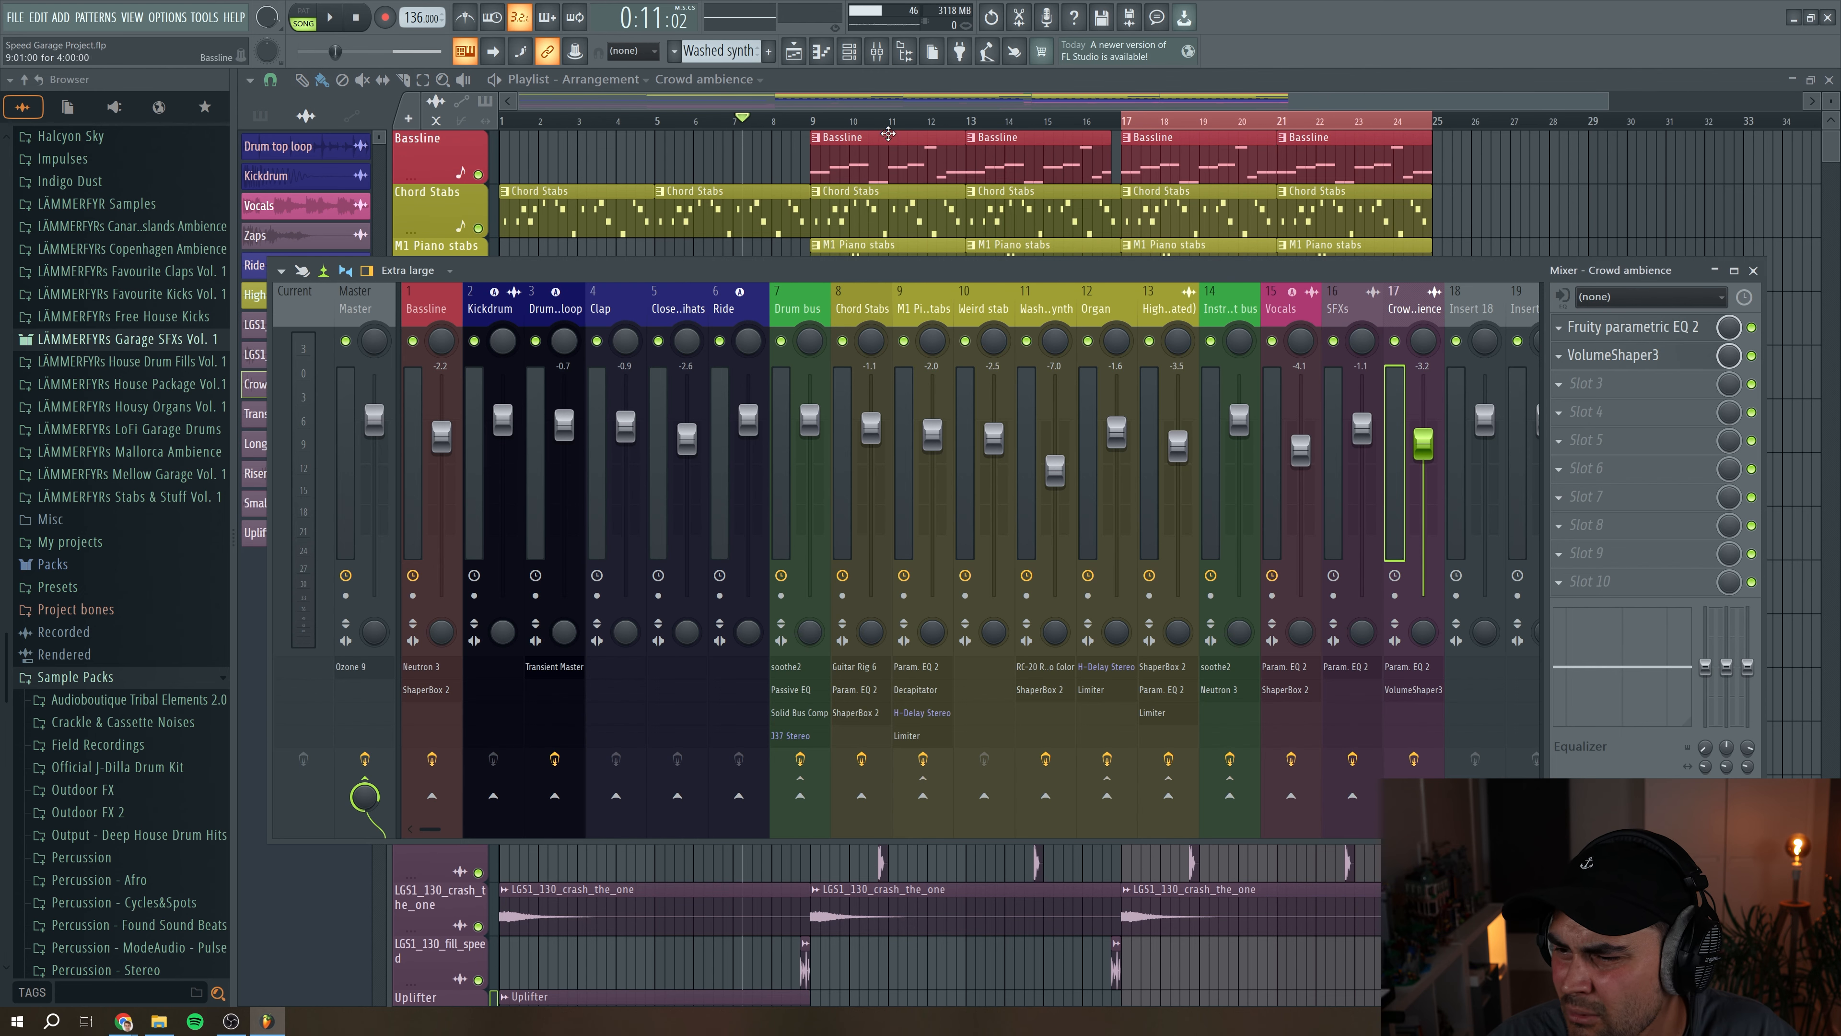
click(876, 51)
click(1216, 306)
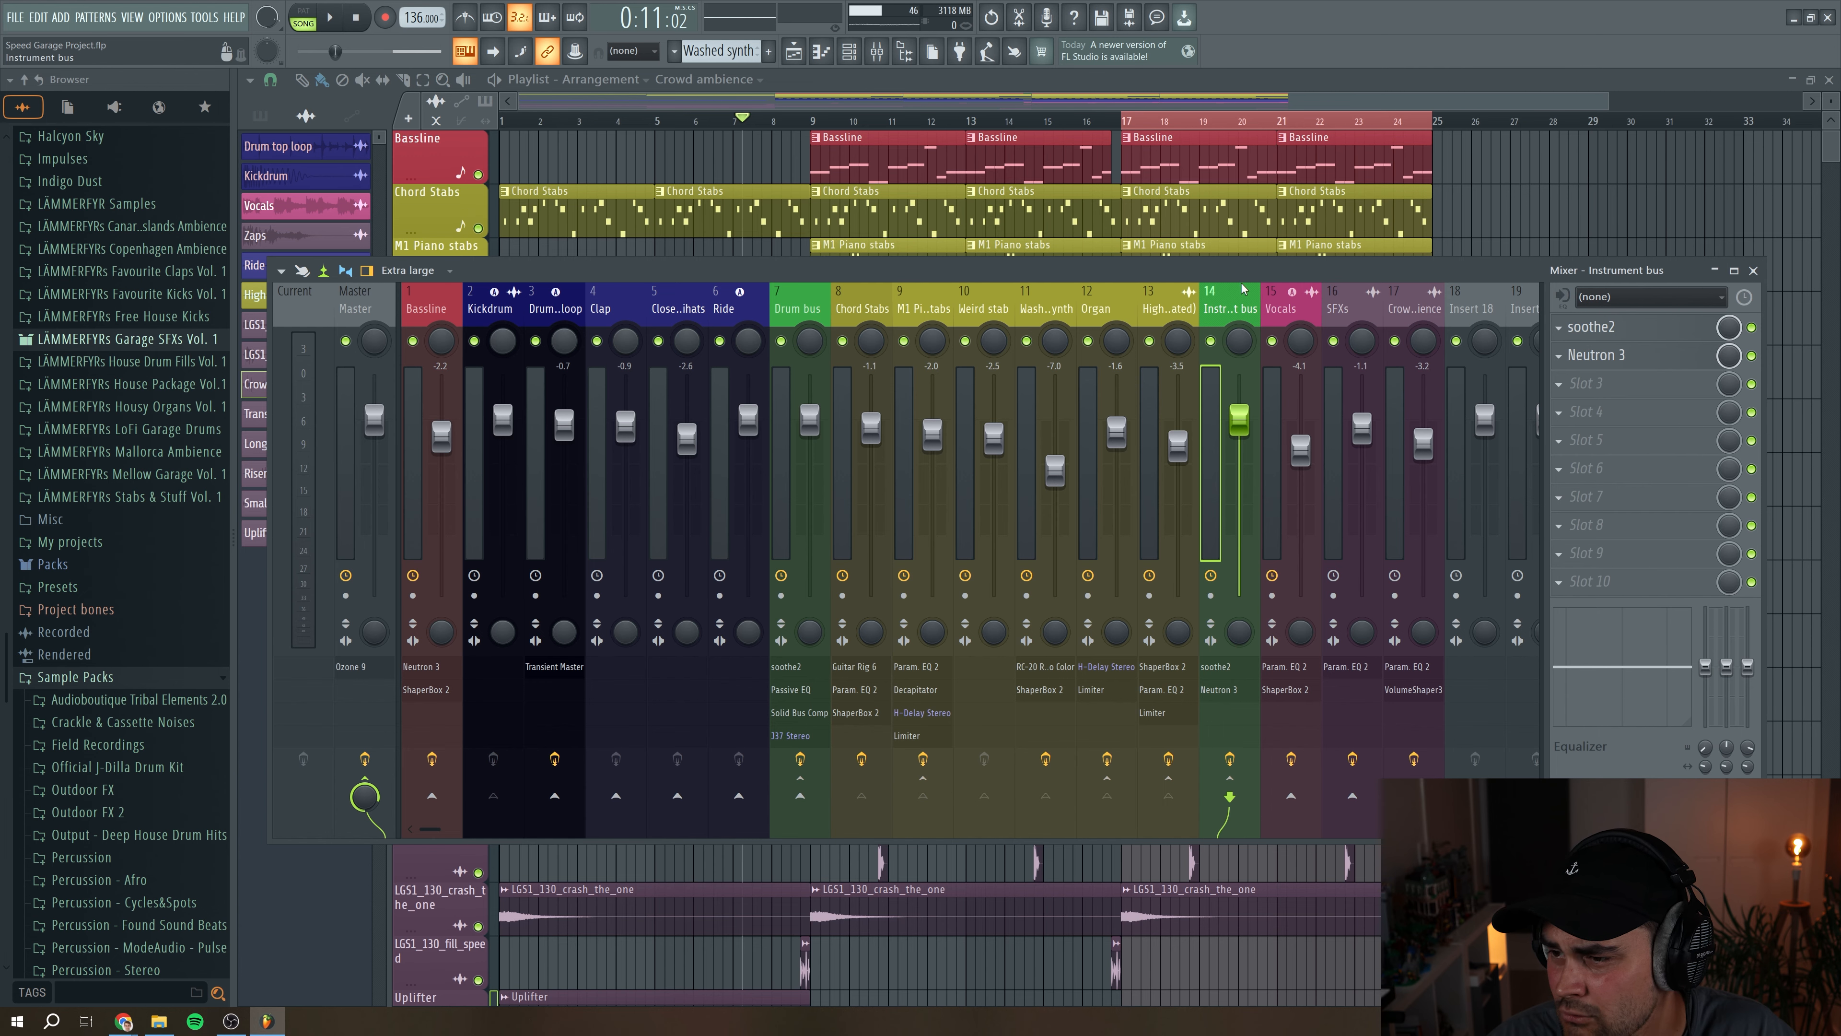
click(1594, 326)
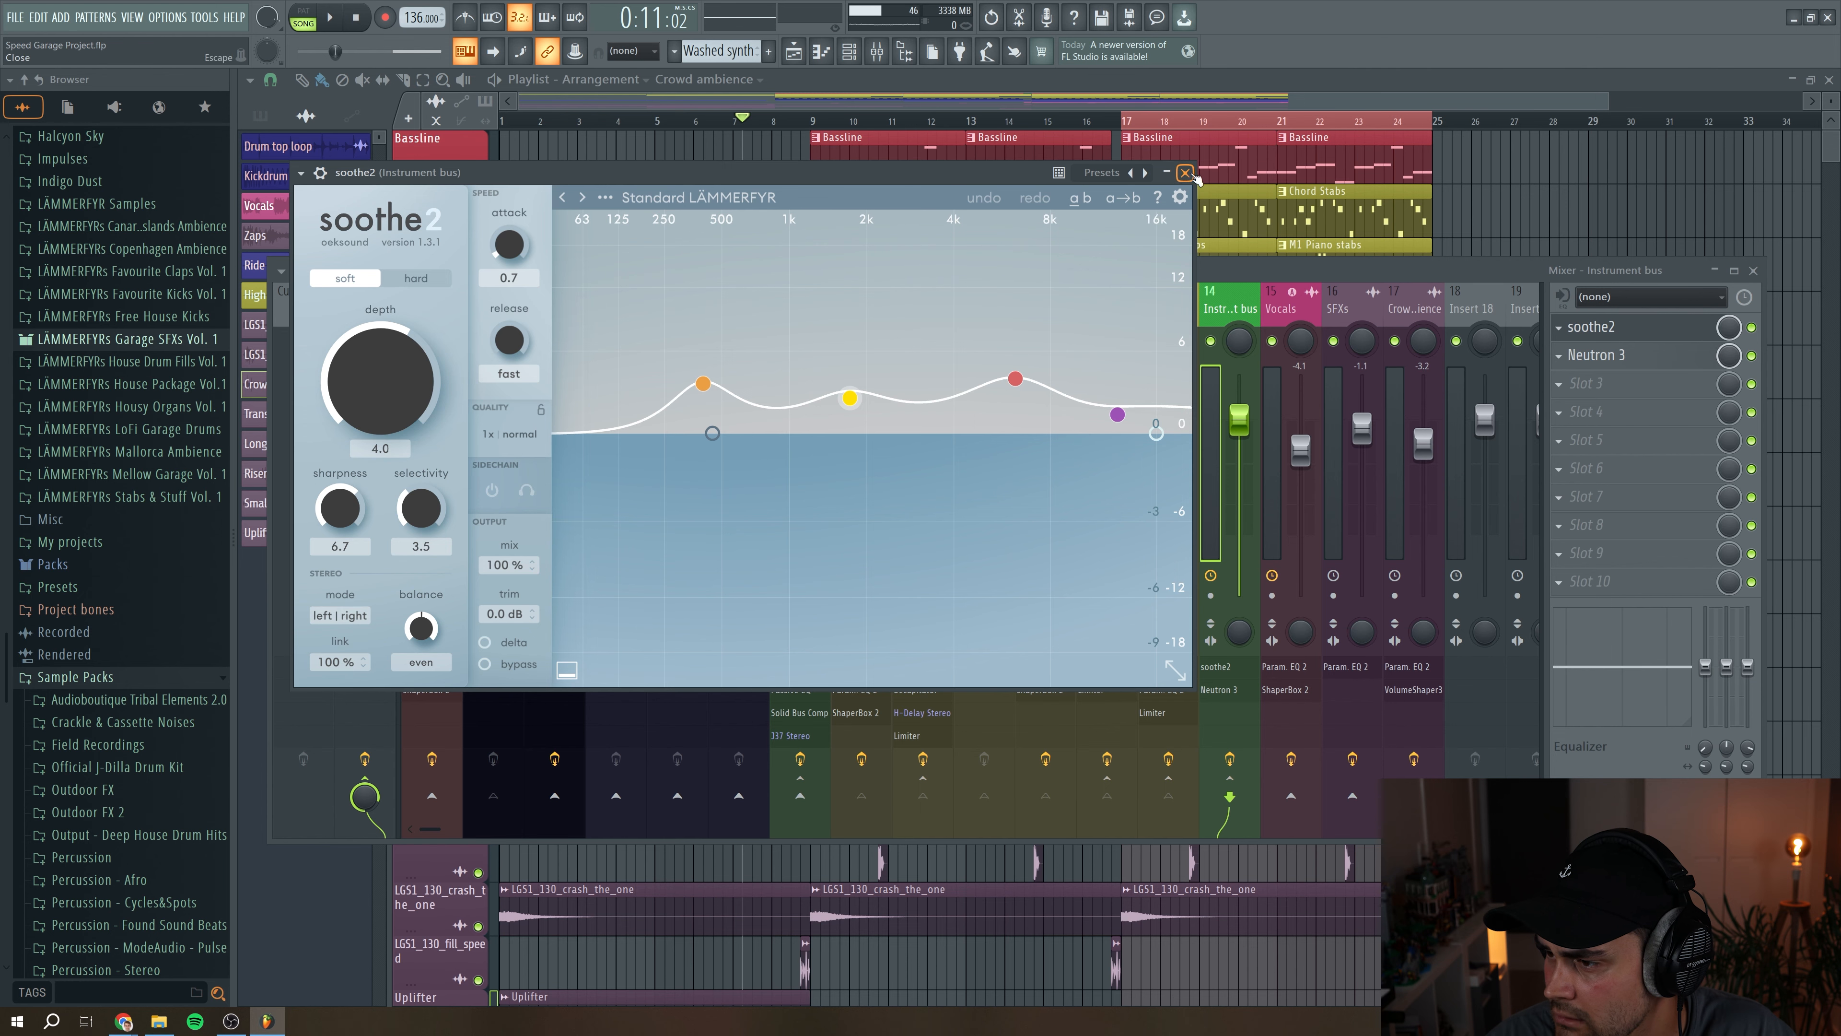
click(1185, 173)
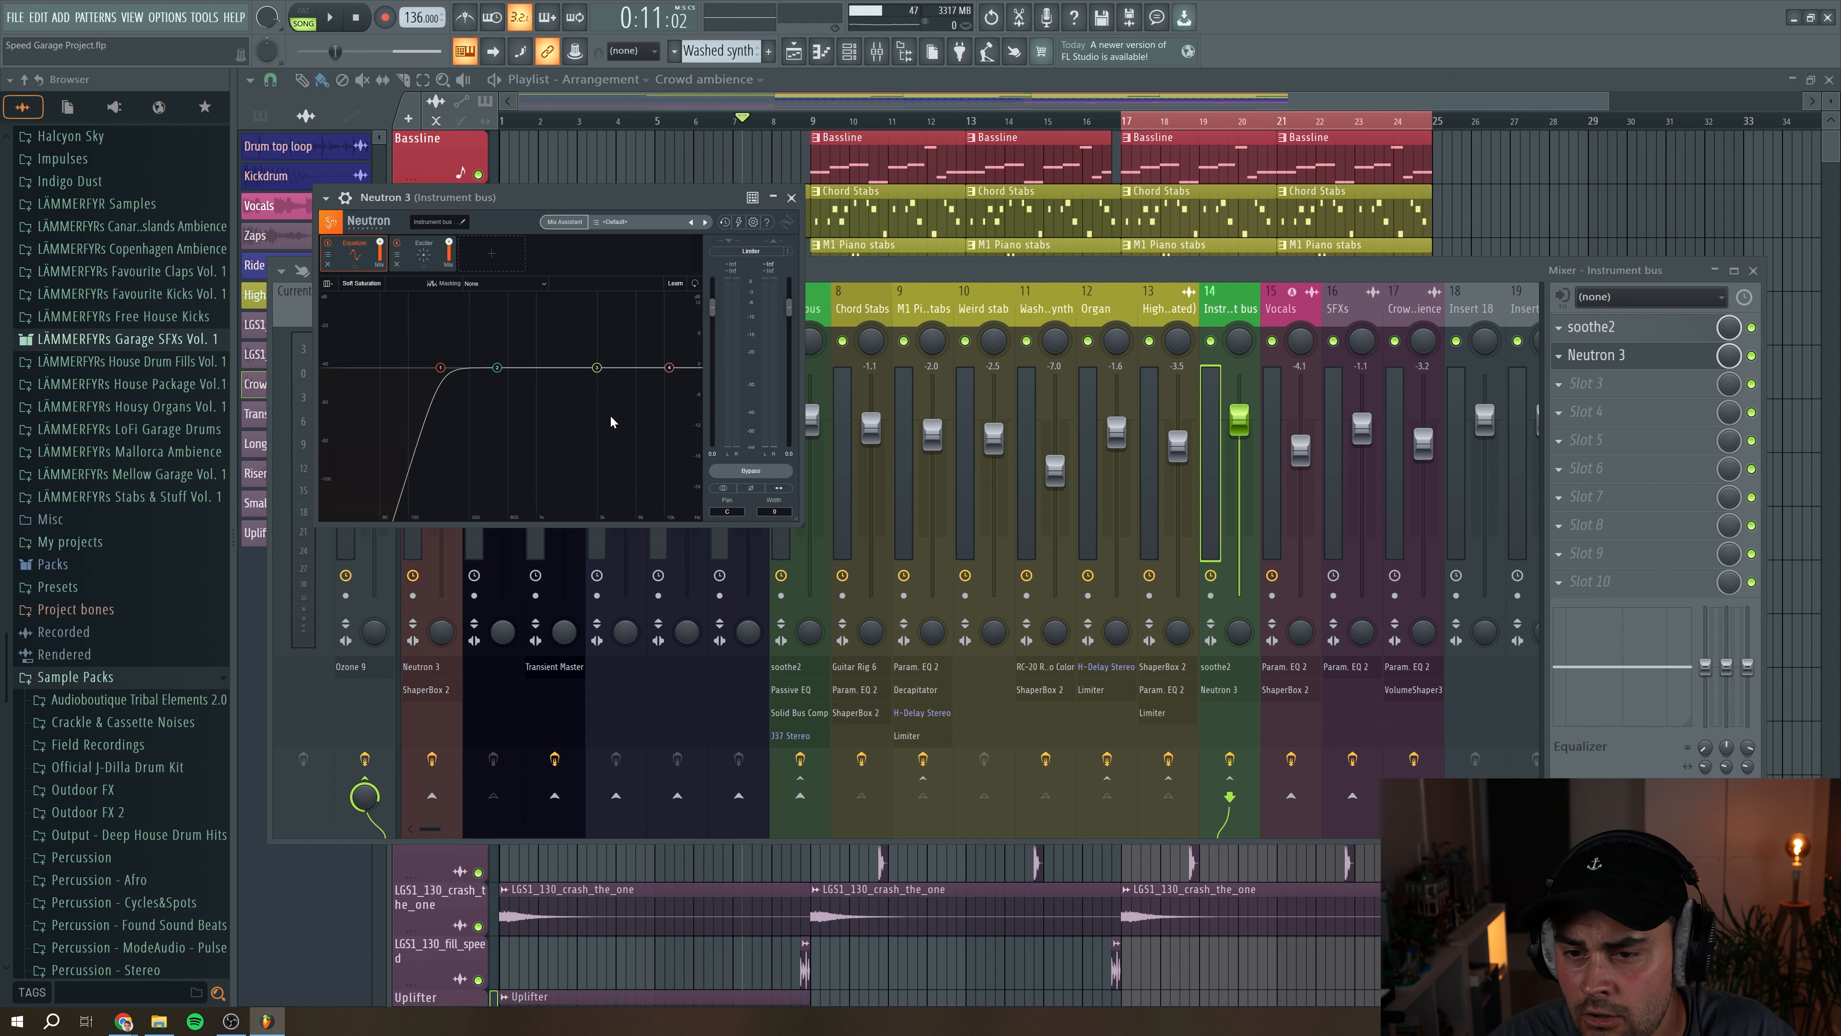
Step: Inspect the Exciter's middle and high bands in the Instrument bus's Neutron 3, then close the plugin and the mixer
click(427, 255)
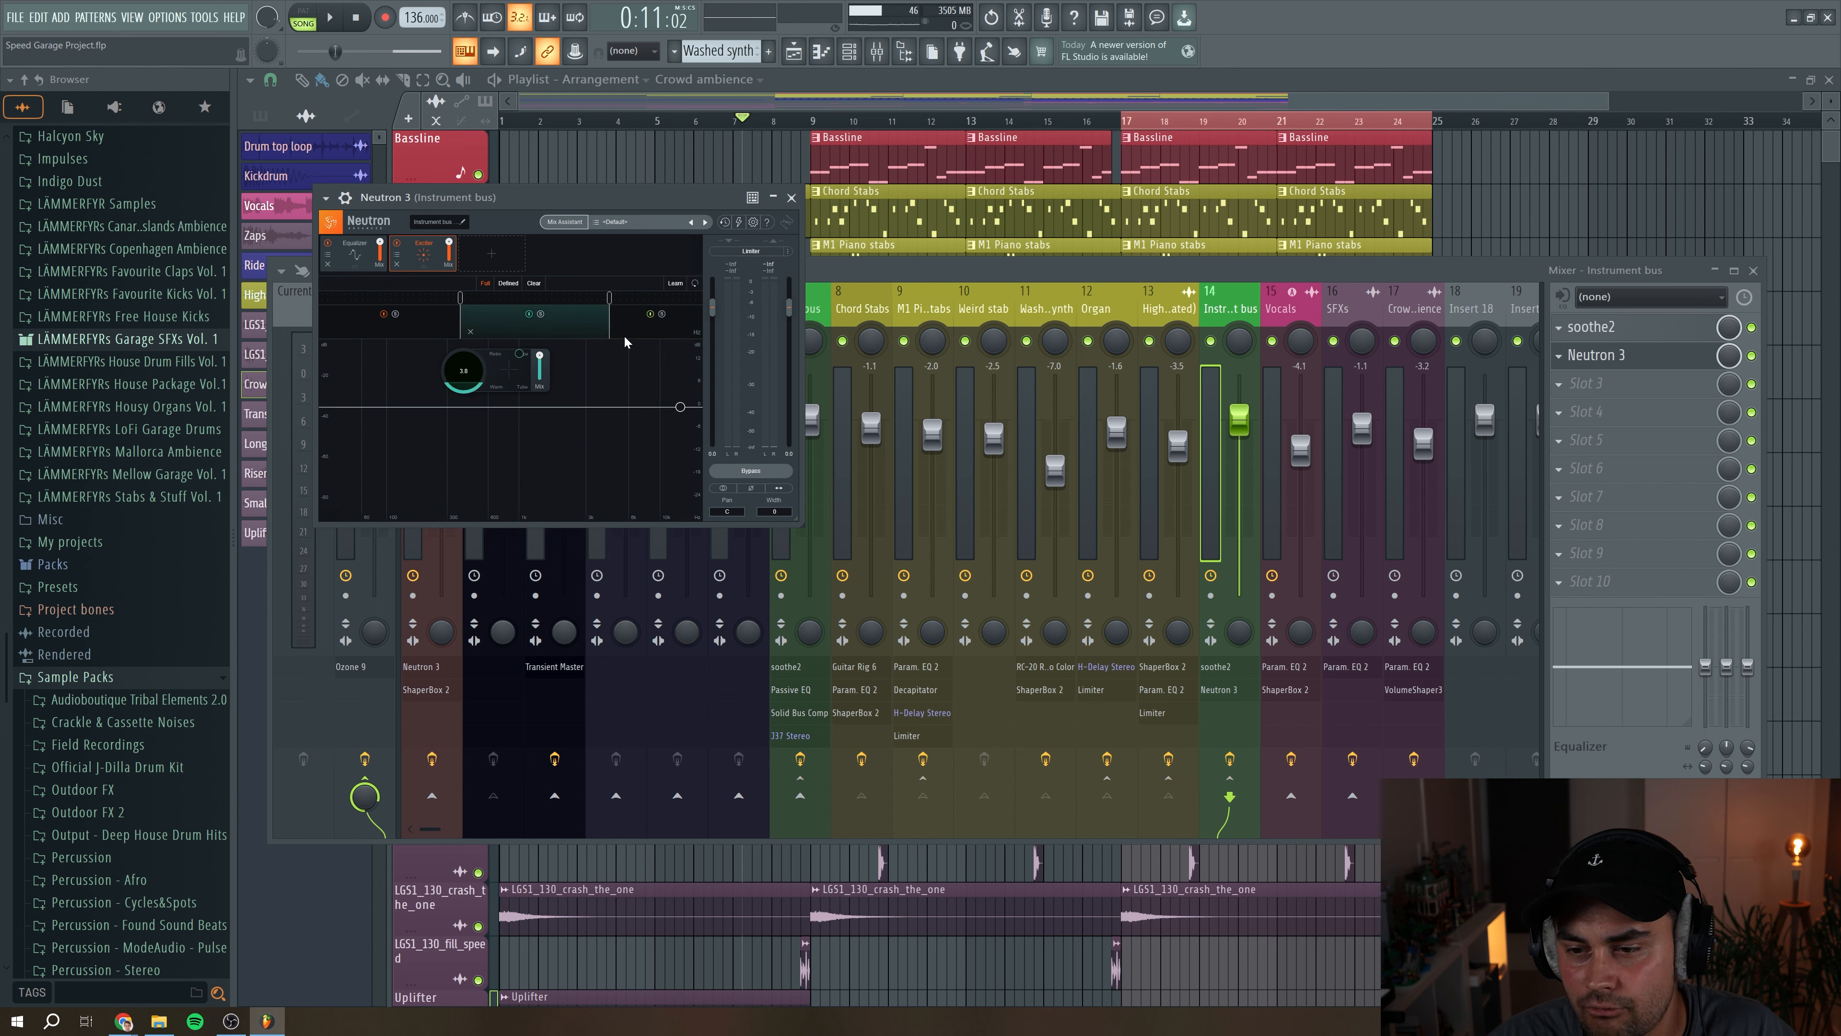
click(548, 326)
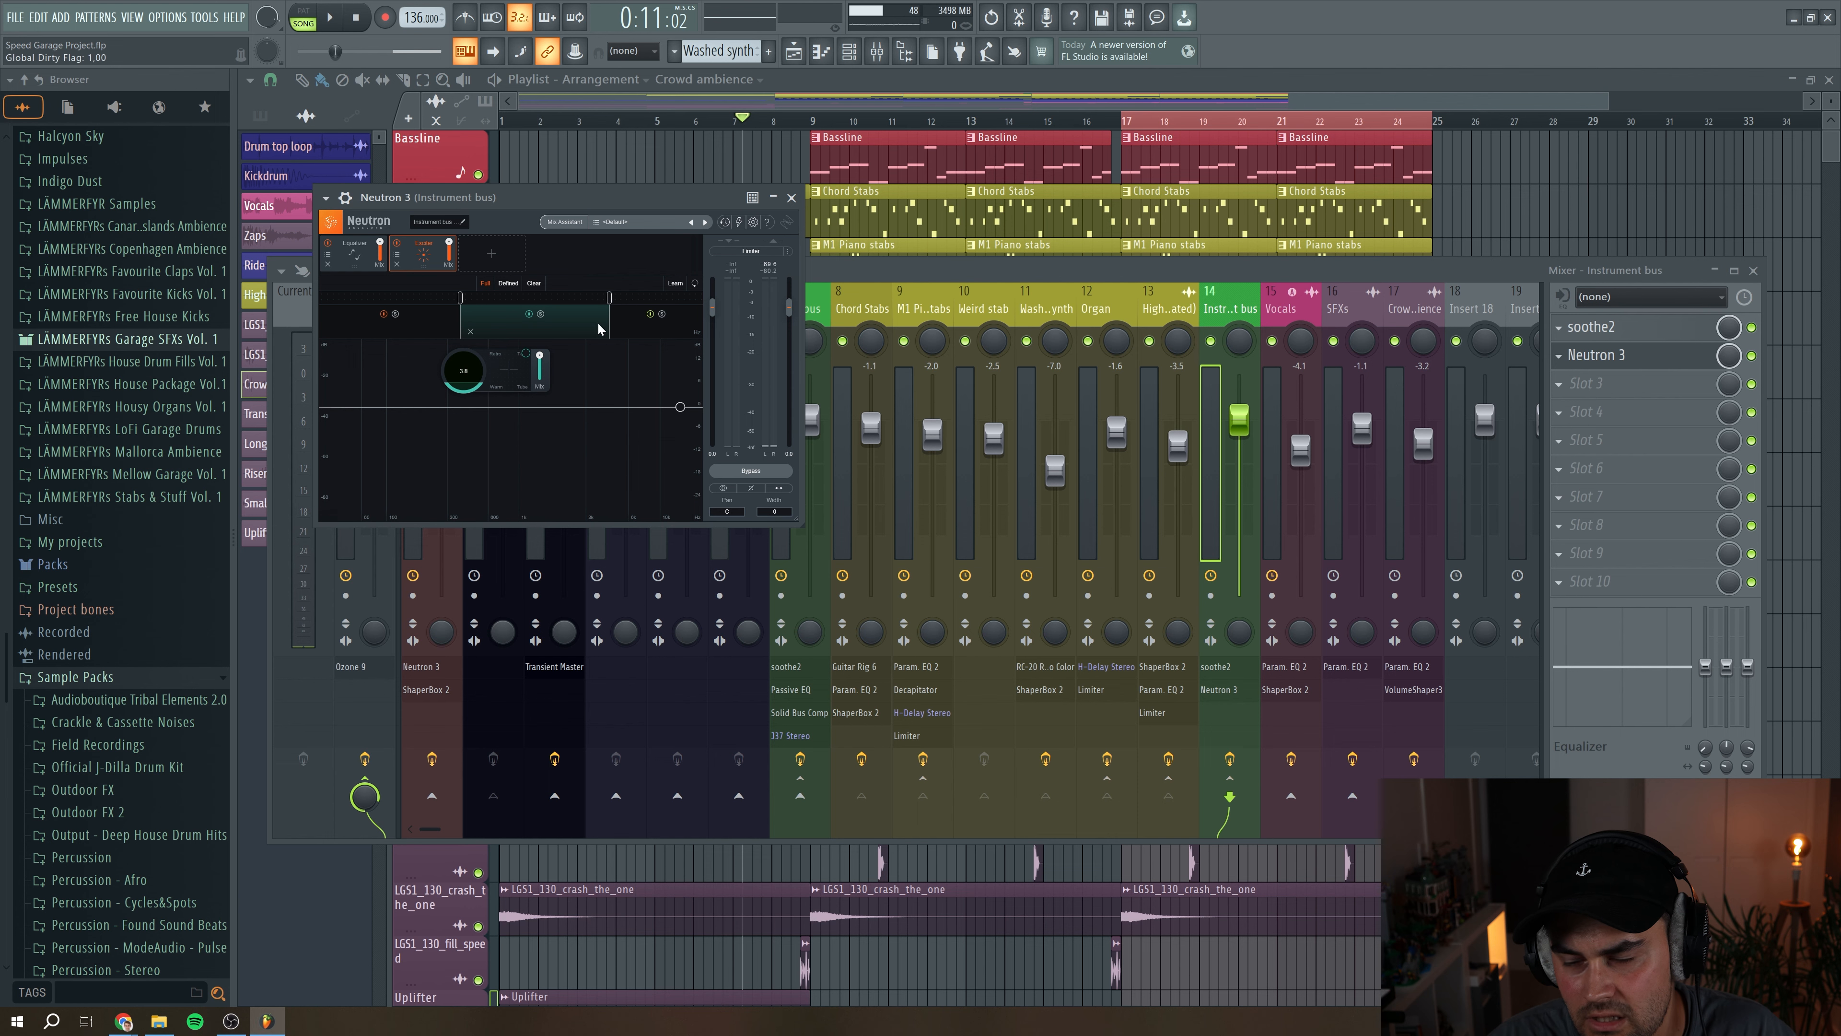
click(648, 333)
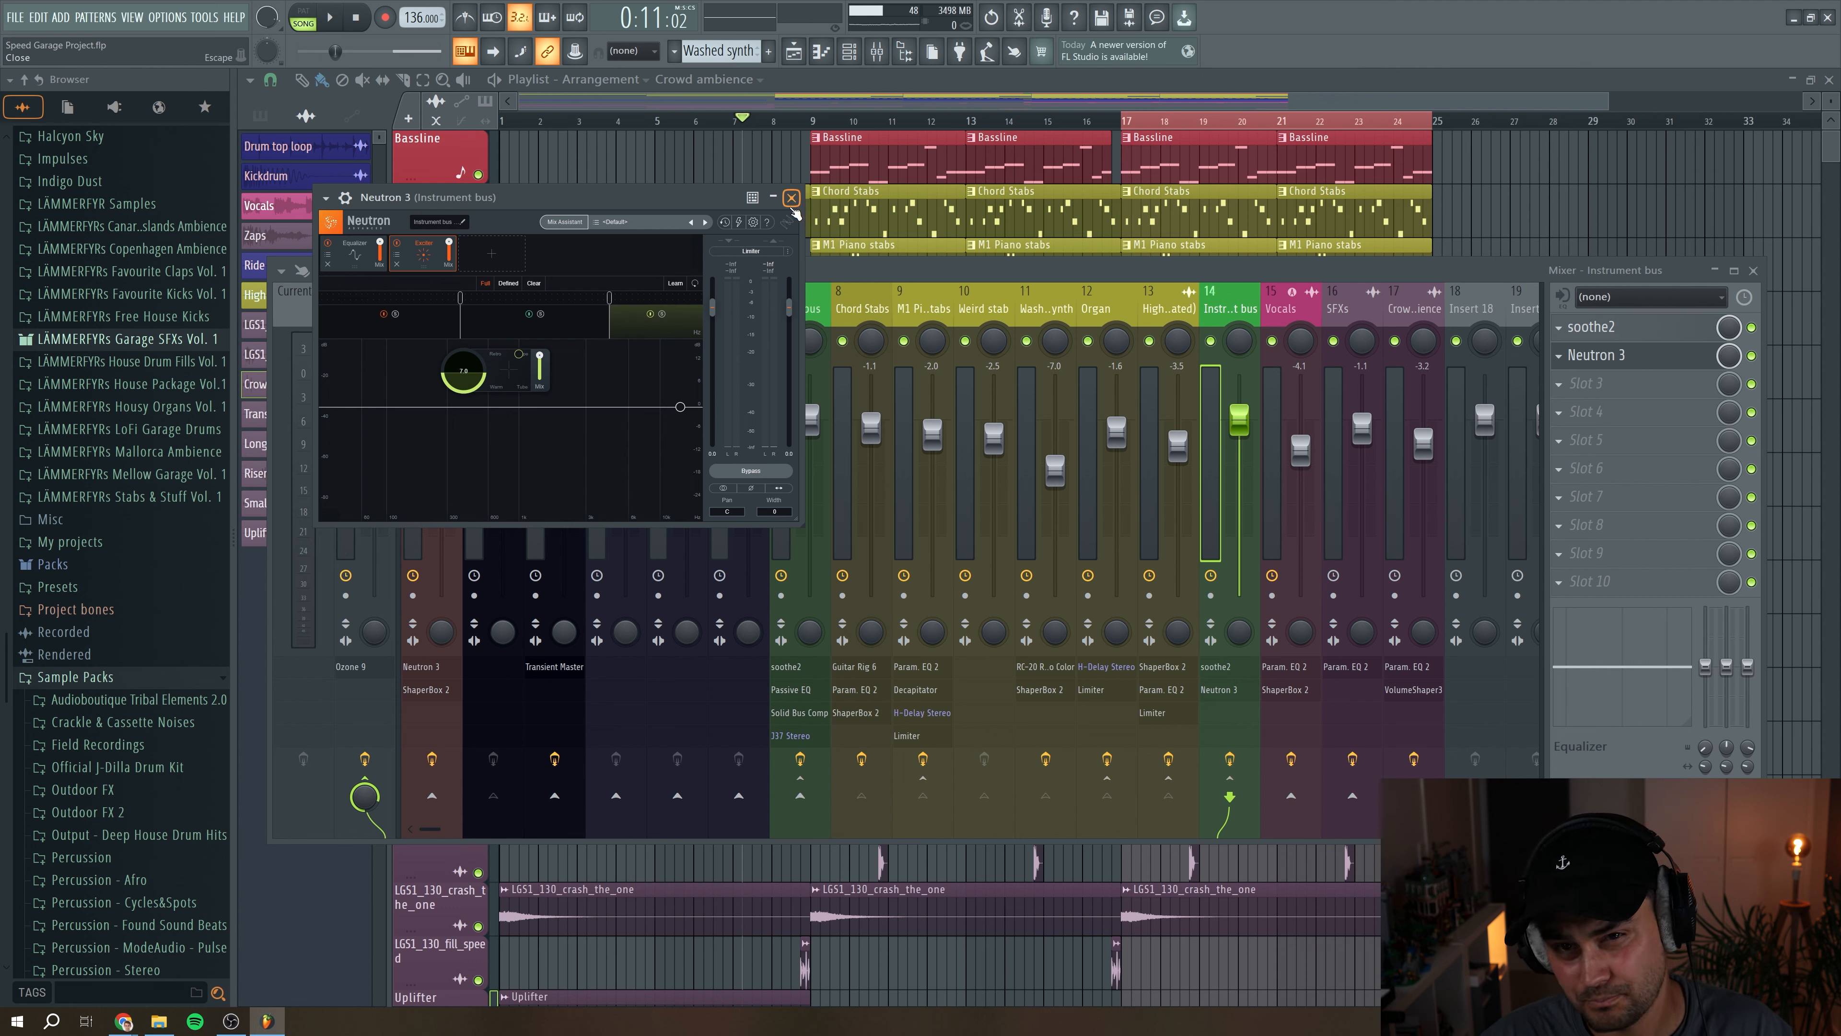
click(791, 197)
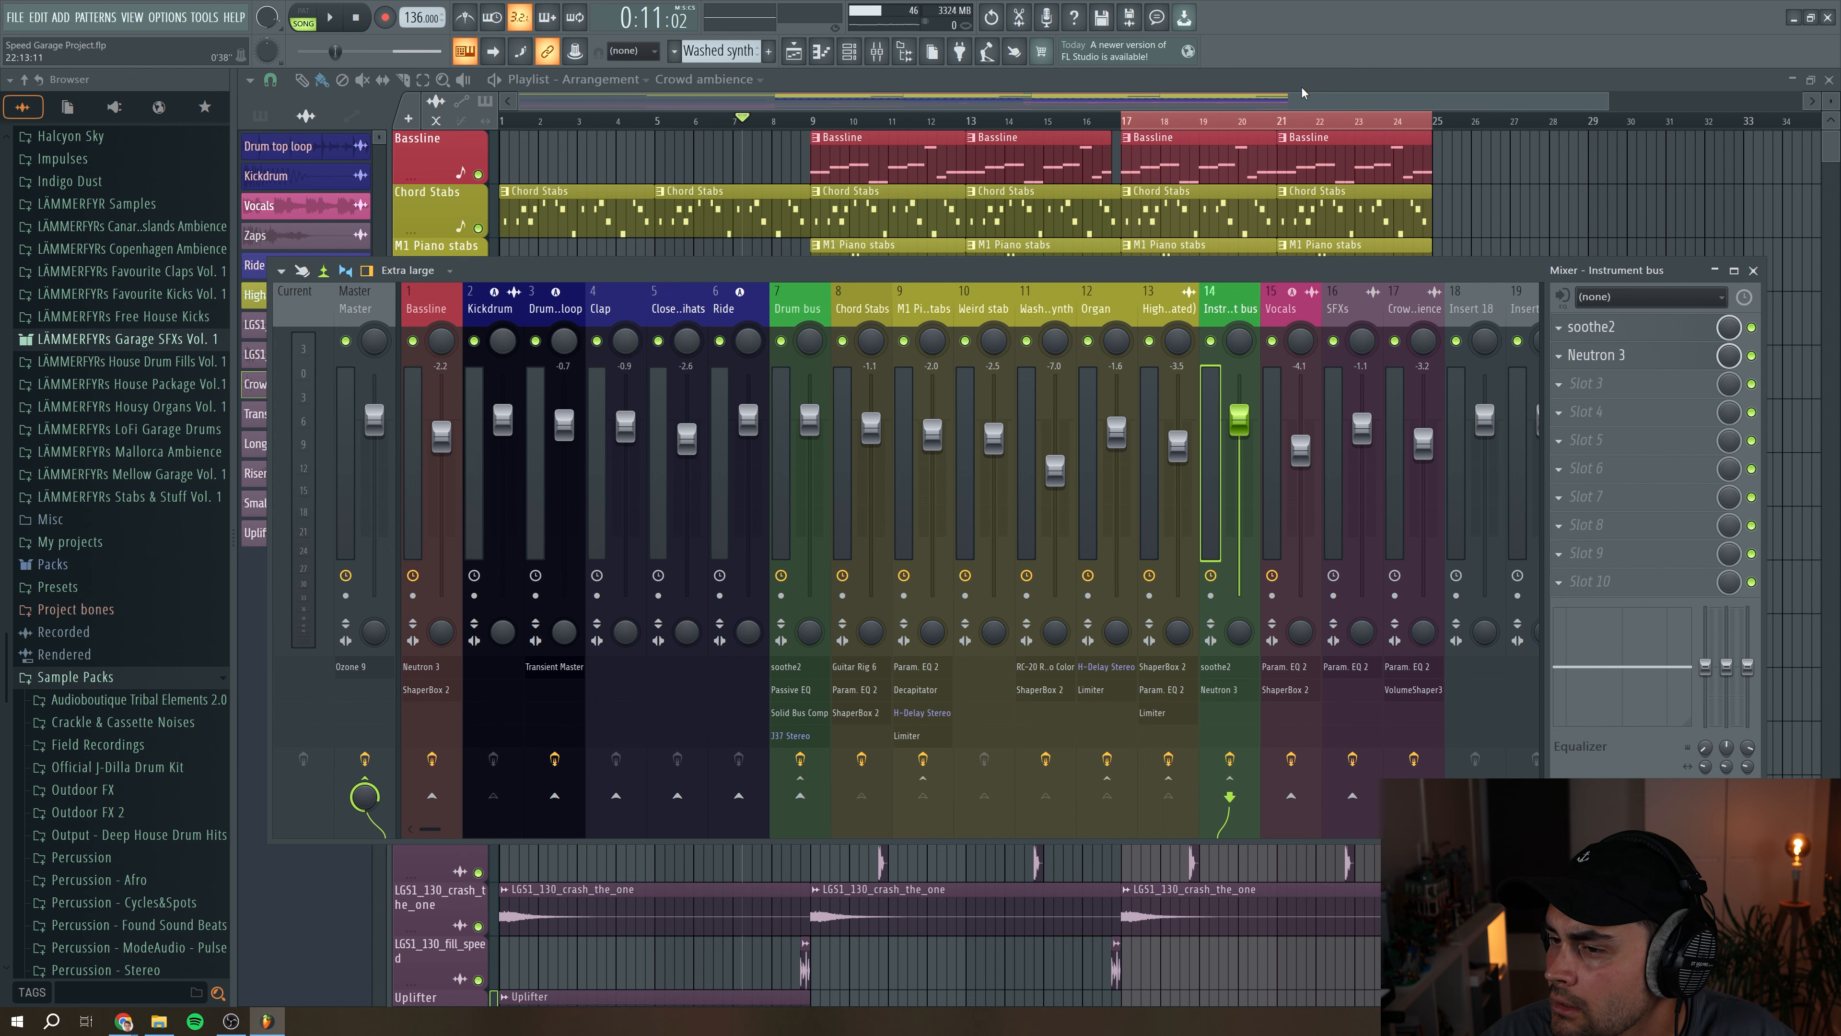
key(F9)
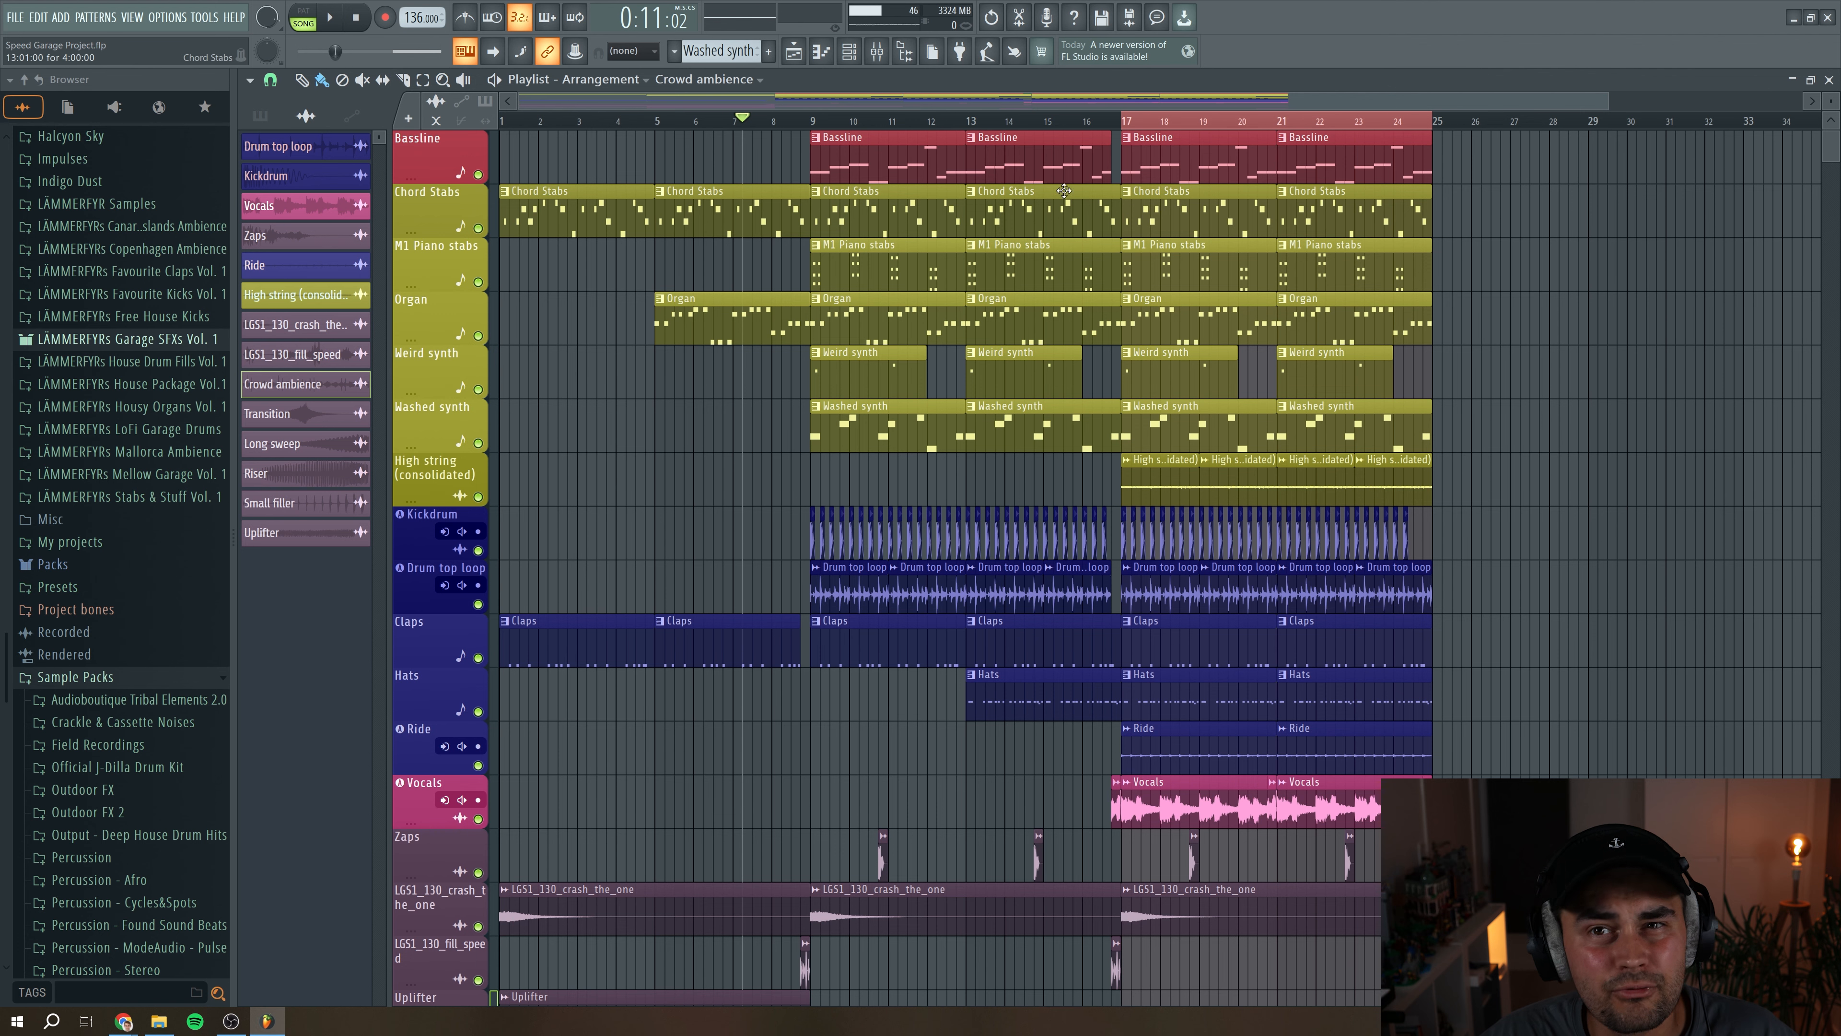
Step: Extend the playlist time selection back to bar 1 and play the full arrangement from the start, looking over all its tracks
drag(1131, 123, 502, 118)
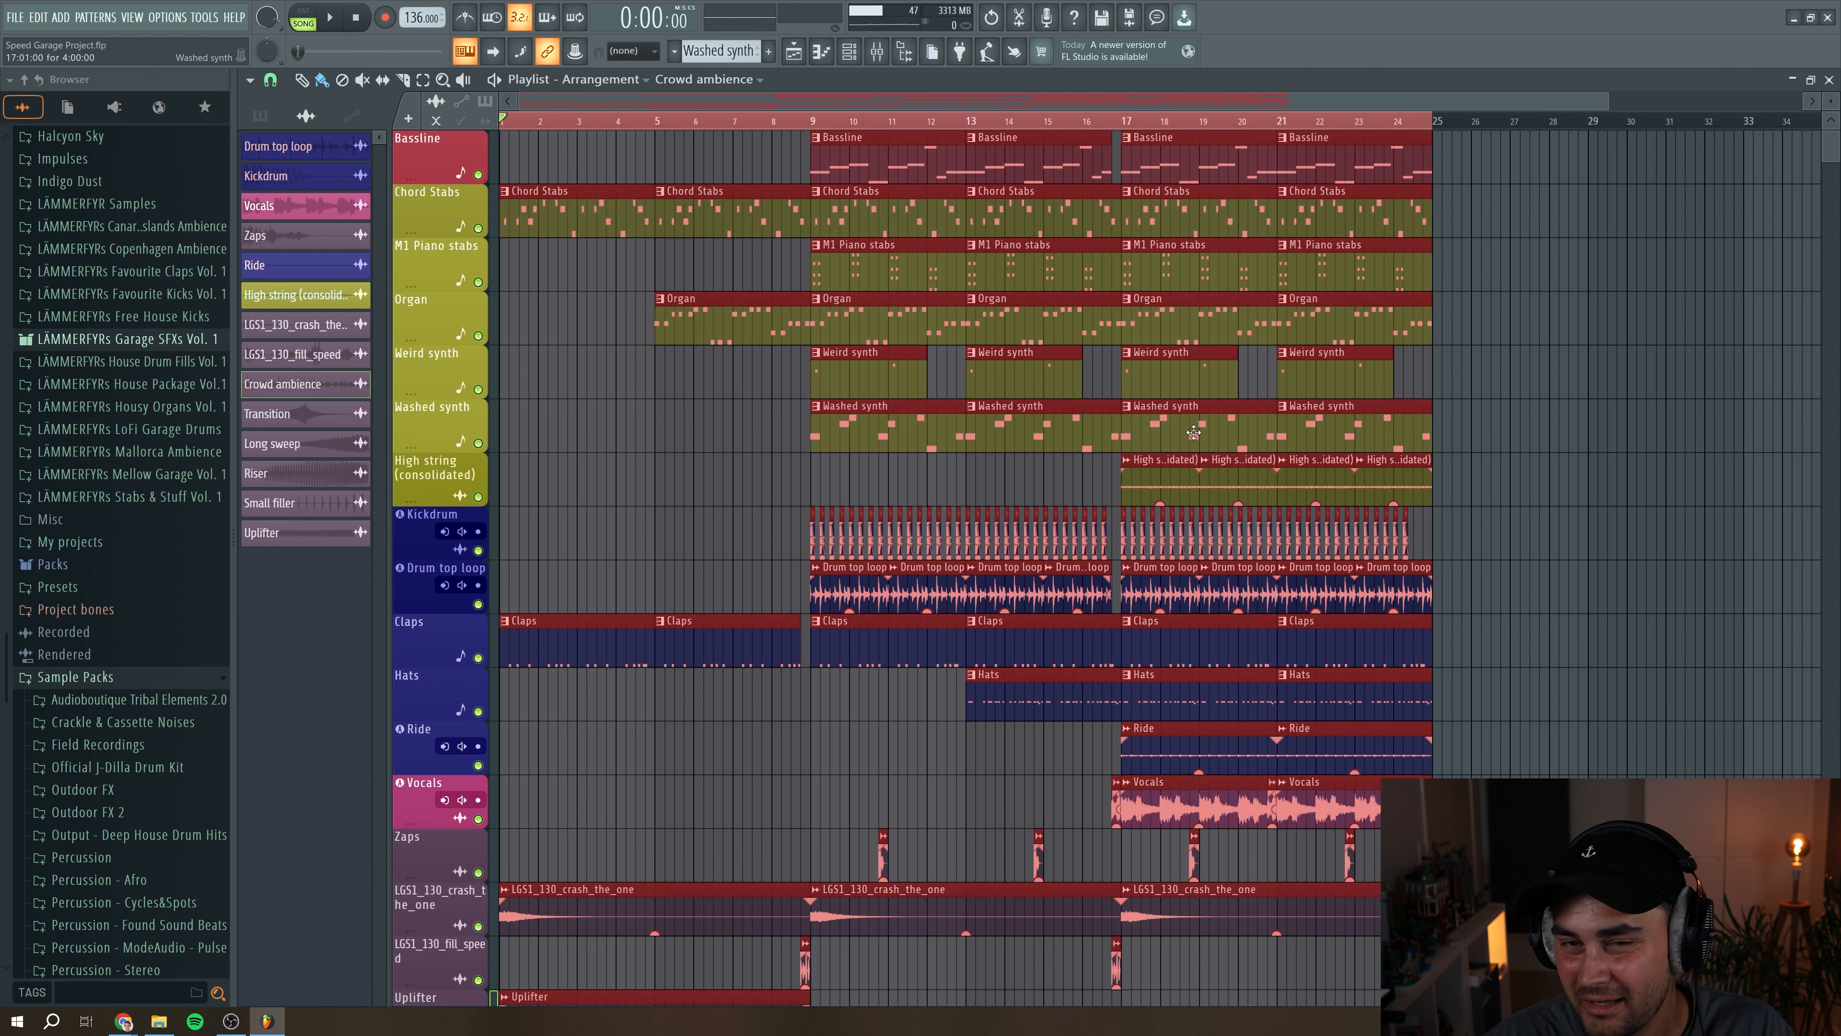
click(1641, 508)
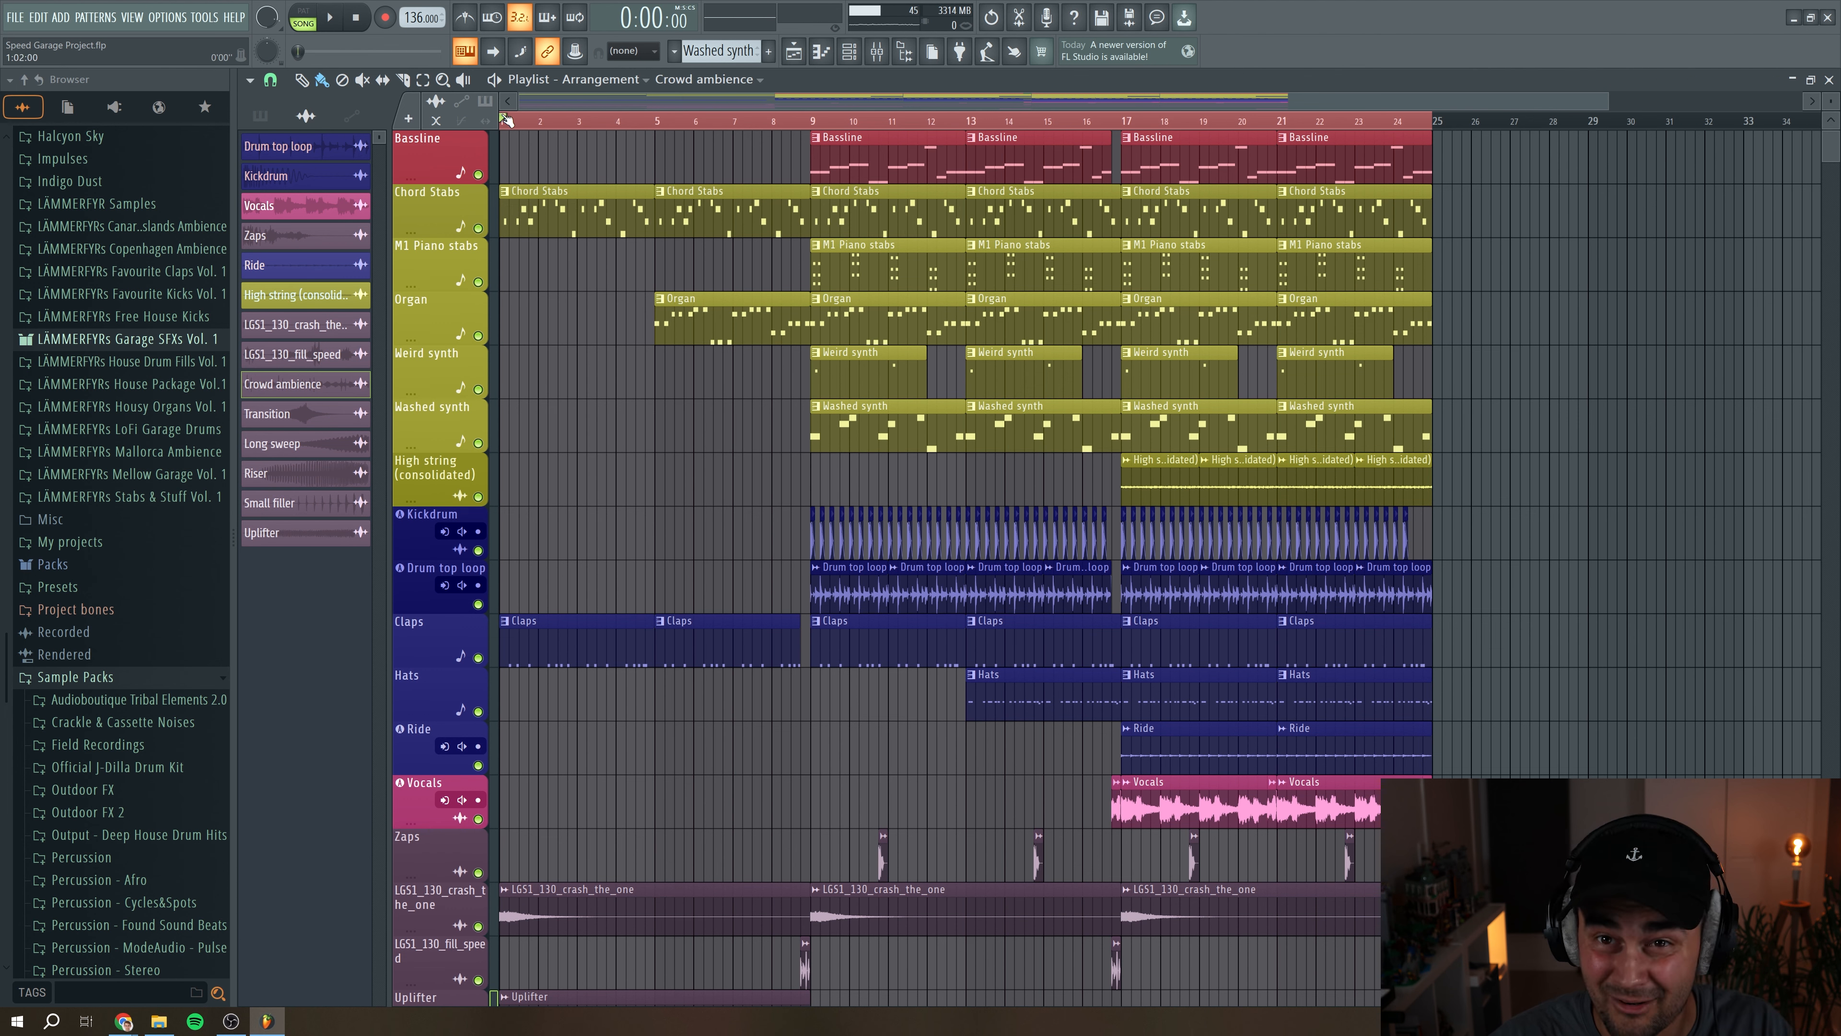
key(space)
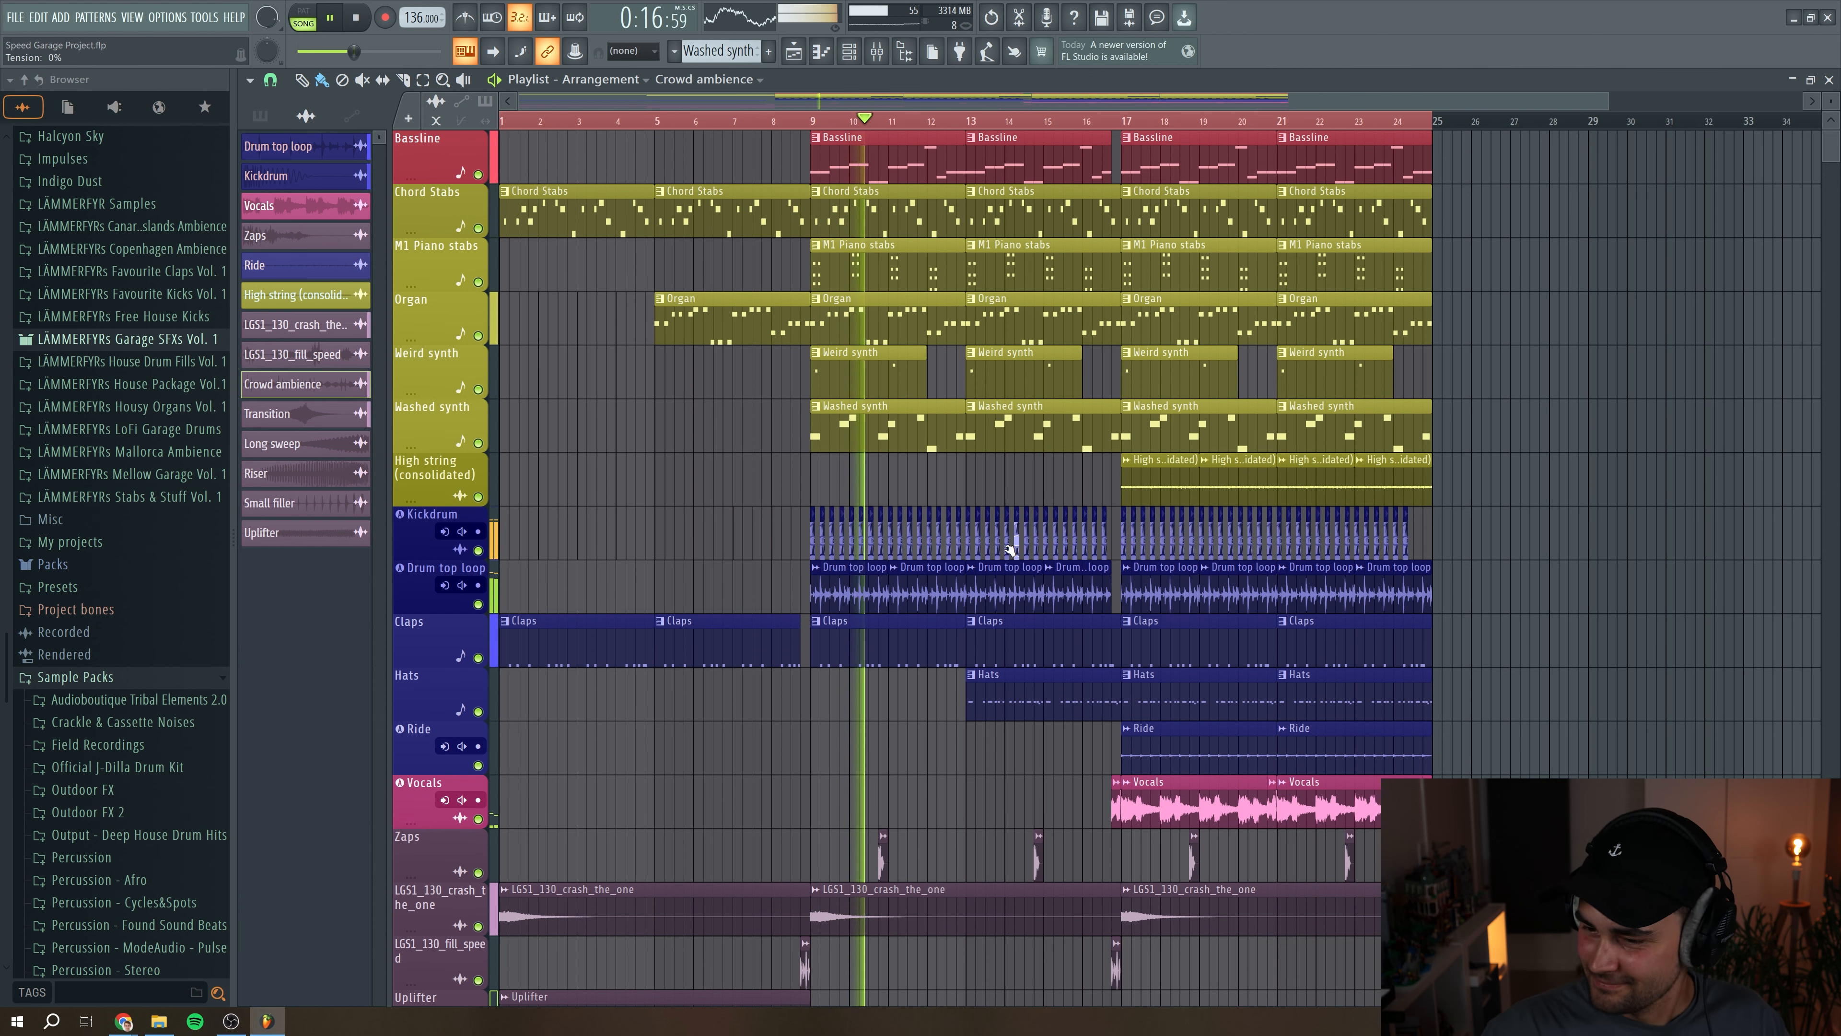
scroll(1009, 540, down, 8)
scroll(1009, 550, down, 4)
scroll(1007, 552, up, 12)
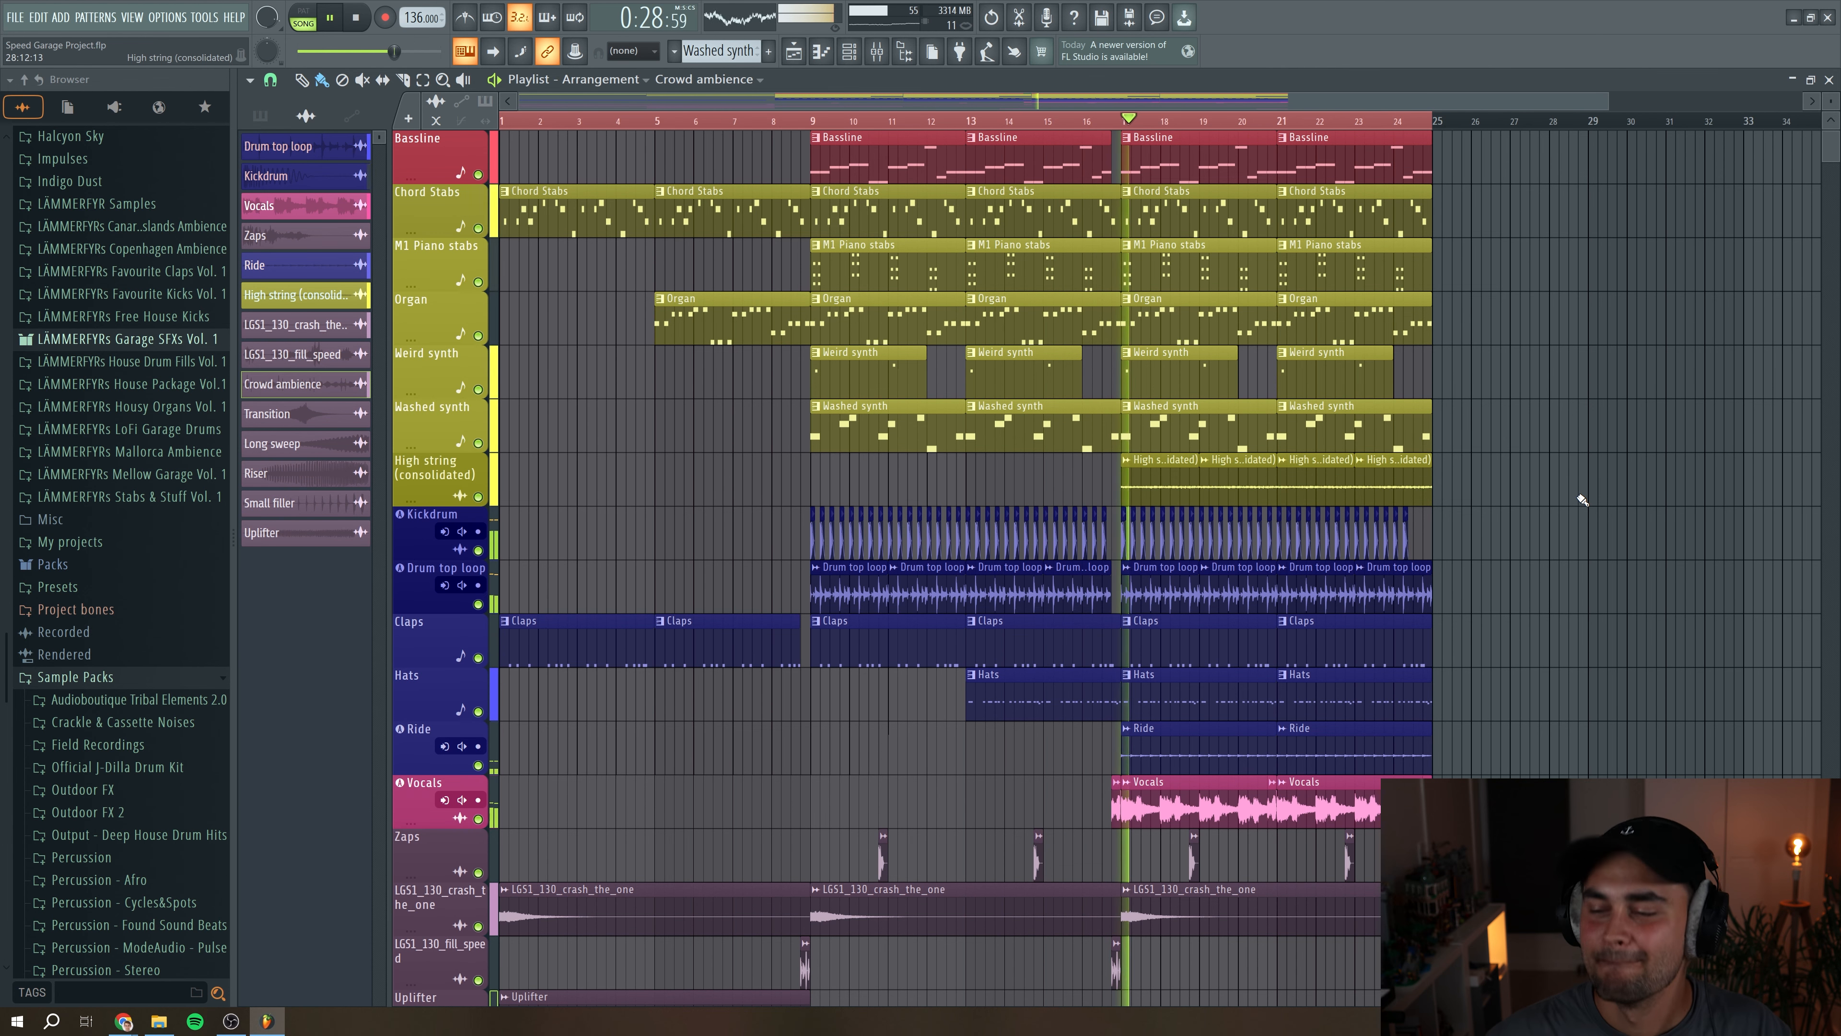
scroll(1566, 497, down, 3)
scroll(1566, 496, up, 3)
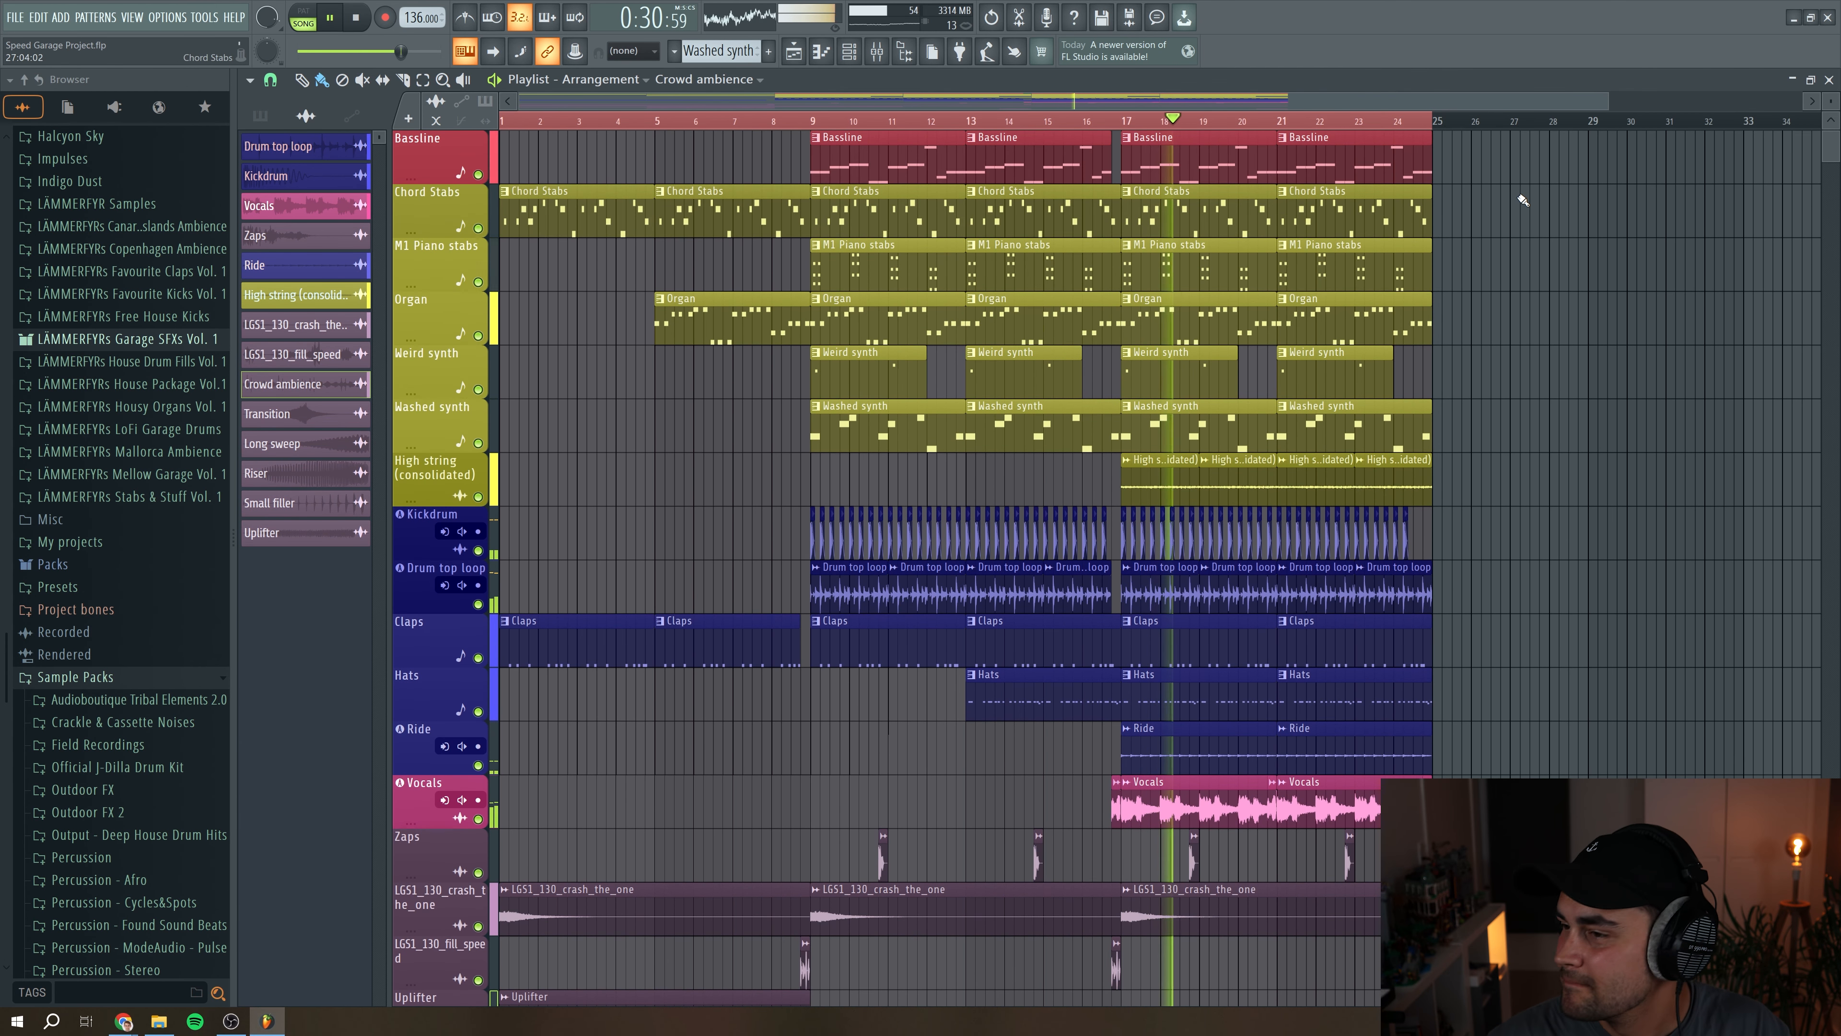
drag(1574, 100, 1371, 97)
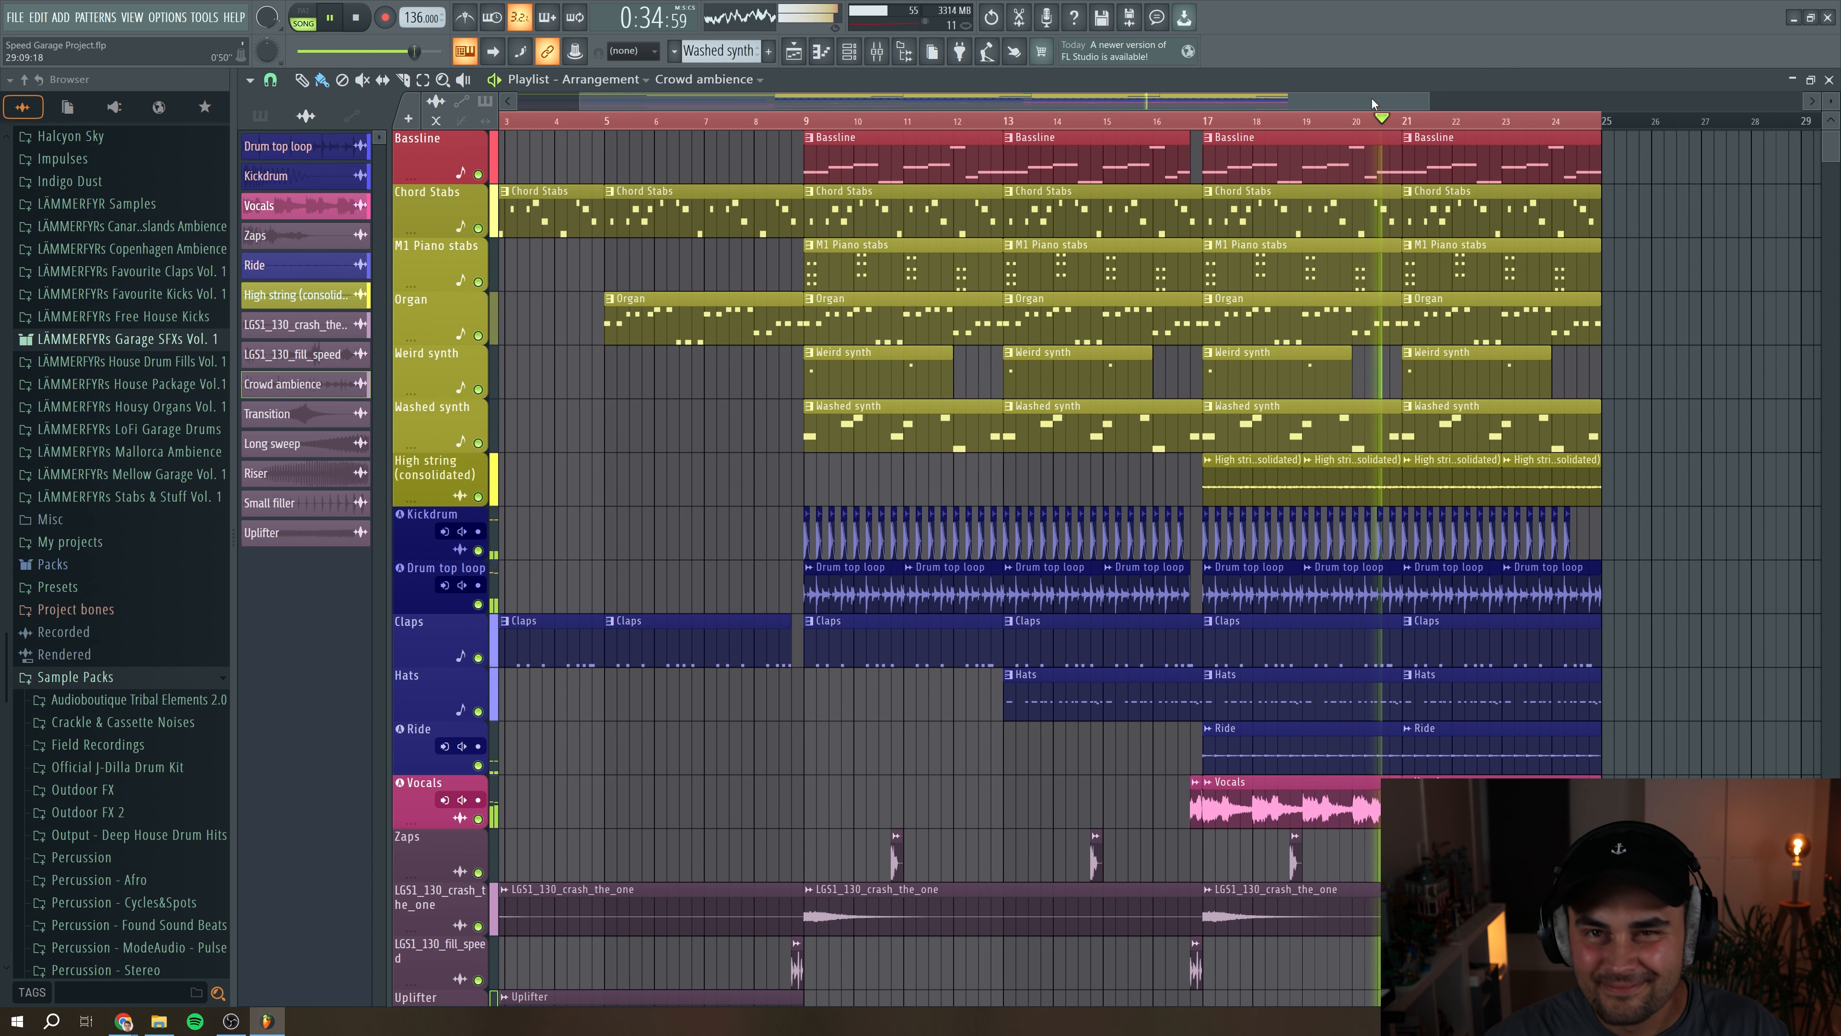